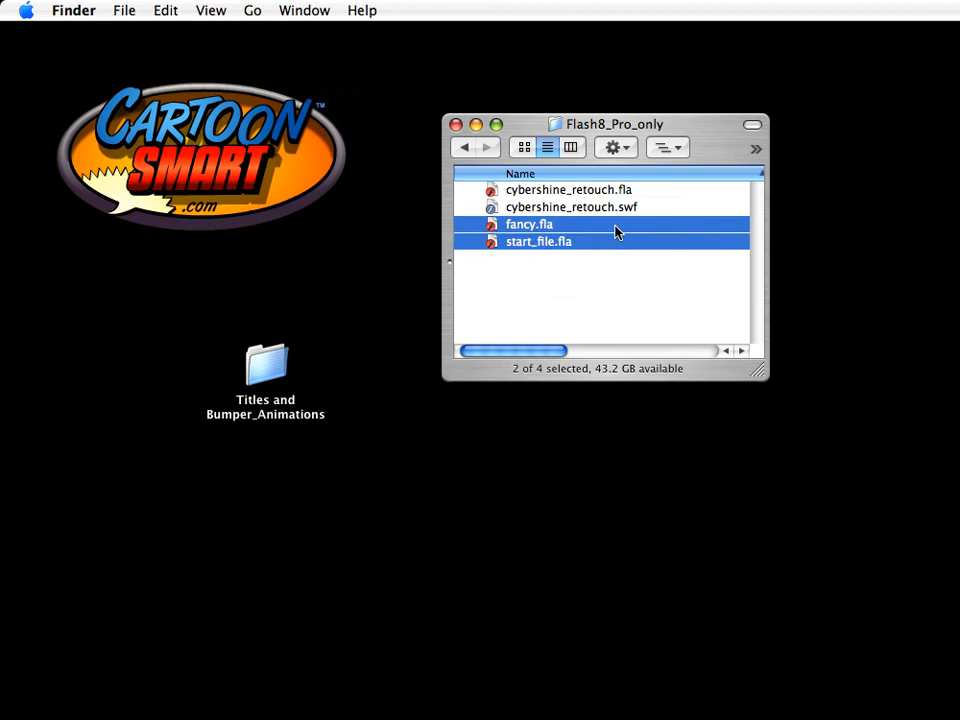
Open cybershine_retouch.fla, enlarge its document window, and display the filters on the CYBER(shine) symbol
double_click(570, 195)
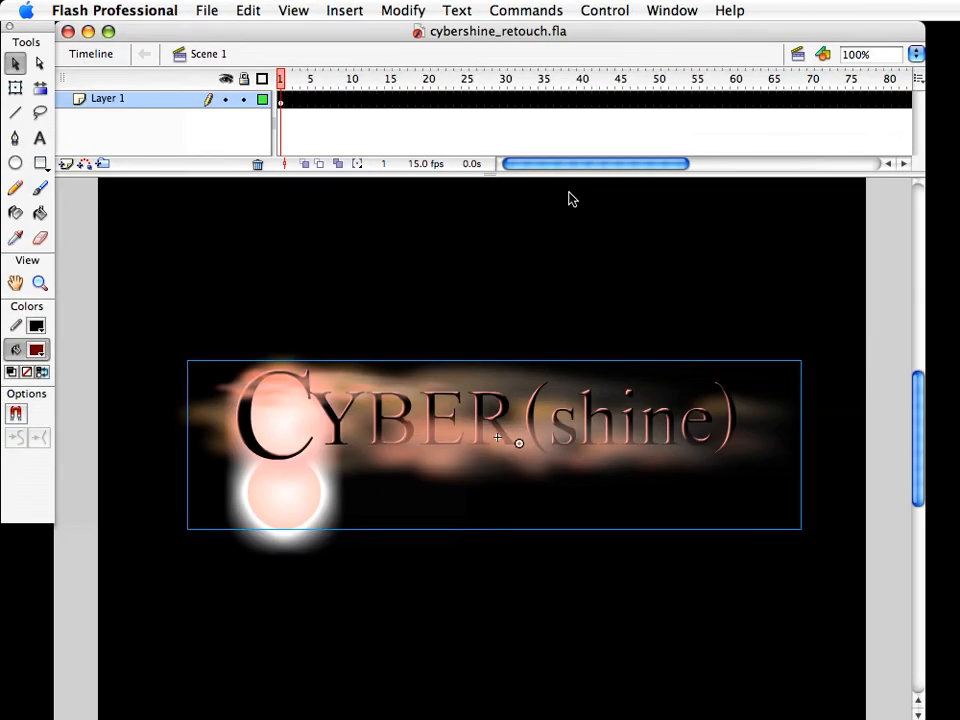
drag(916, 719, 943, 712)
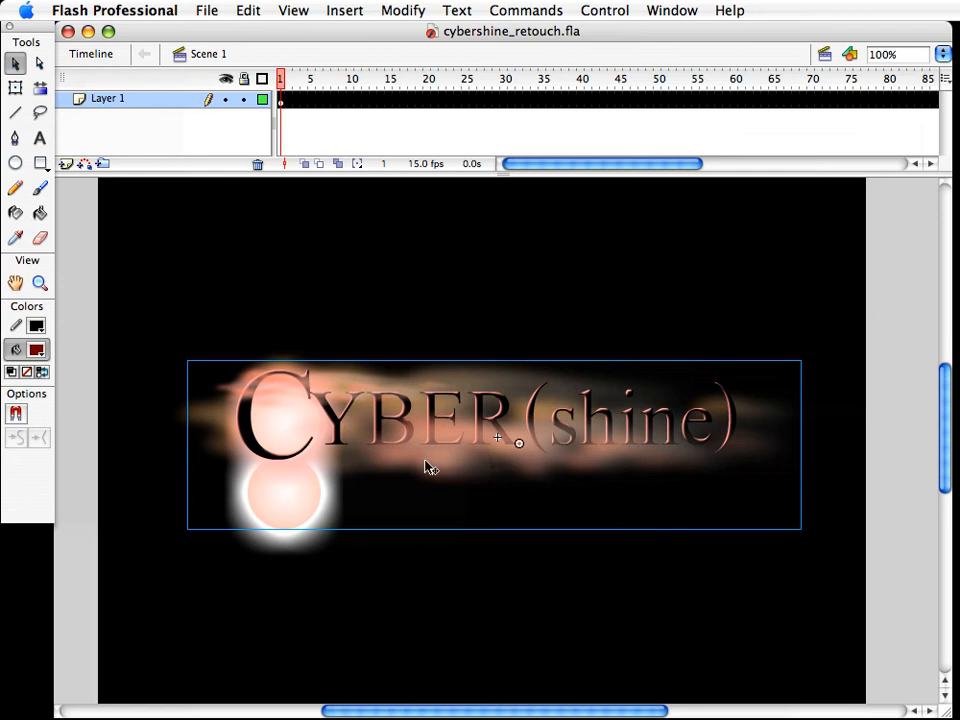
drag(28, 719, 12, 653)
click(111, 619)
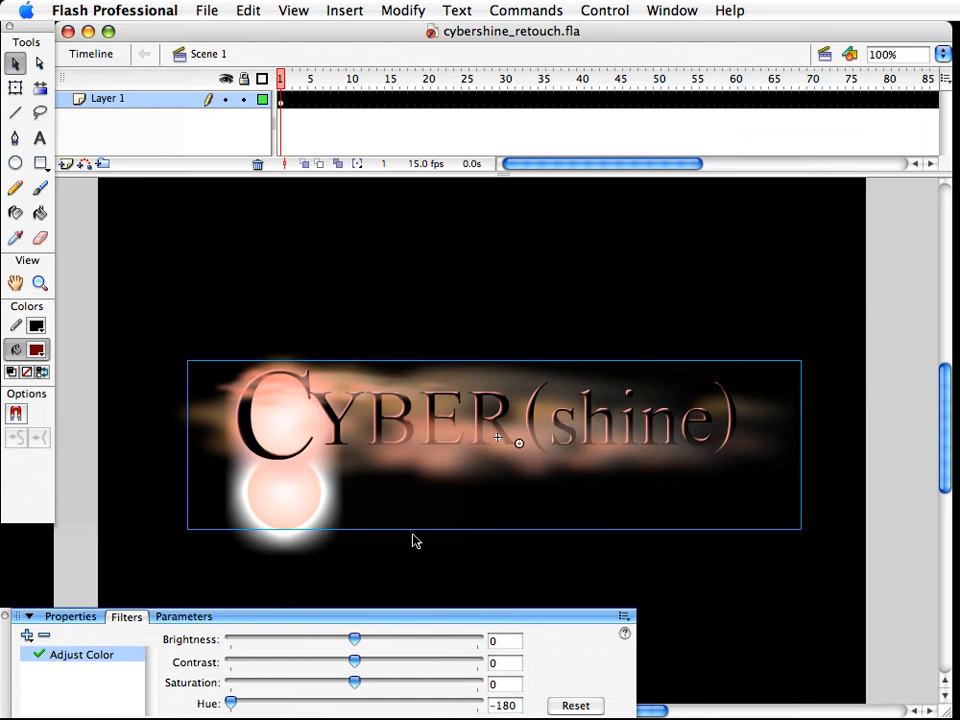
Examine the artwork inside Symbol 1, including the raw shapes of the cloud front symbol and its filters, and return to Scene 1
double_click(410, 420)
click(423, 446)
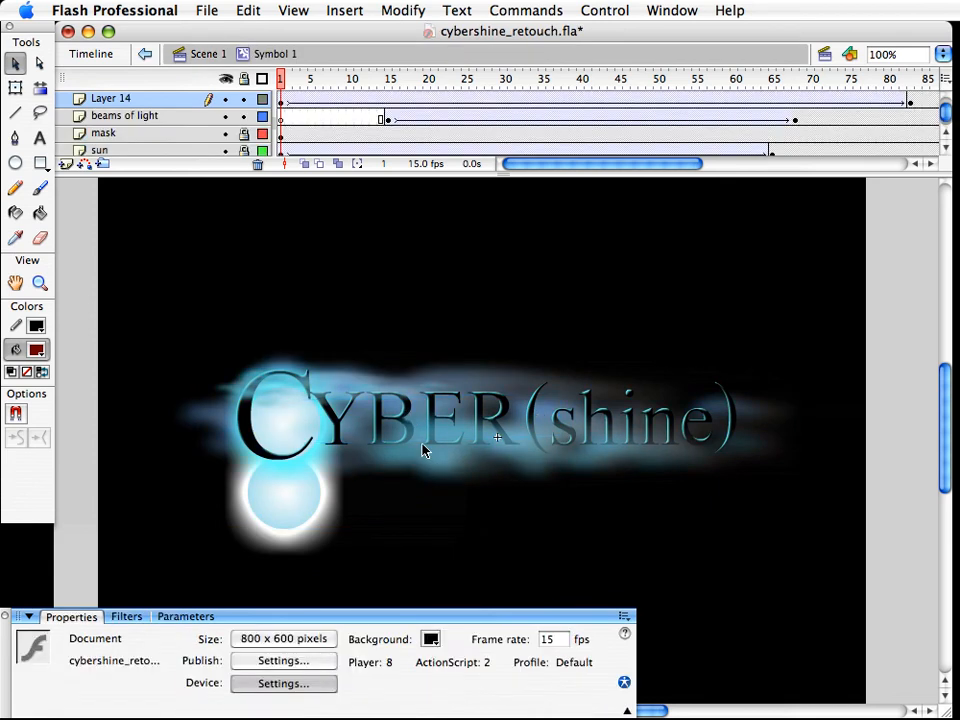
click(397, 437)
click(250, 430)
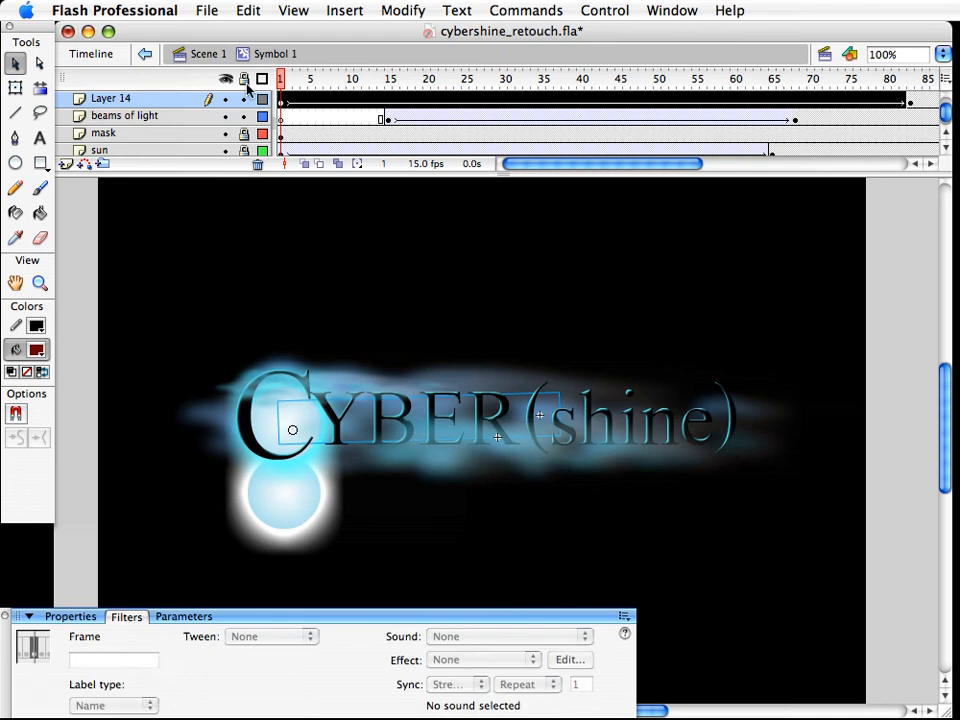
click(448, 473)
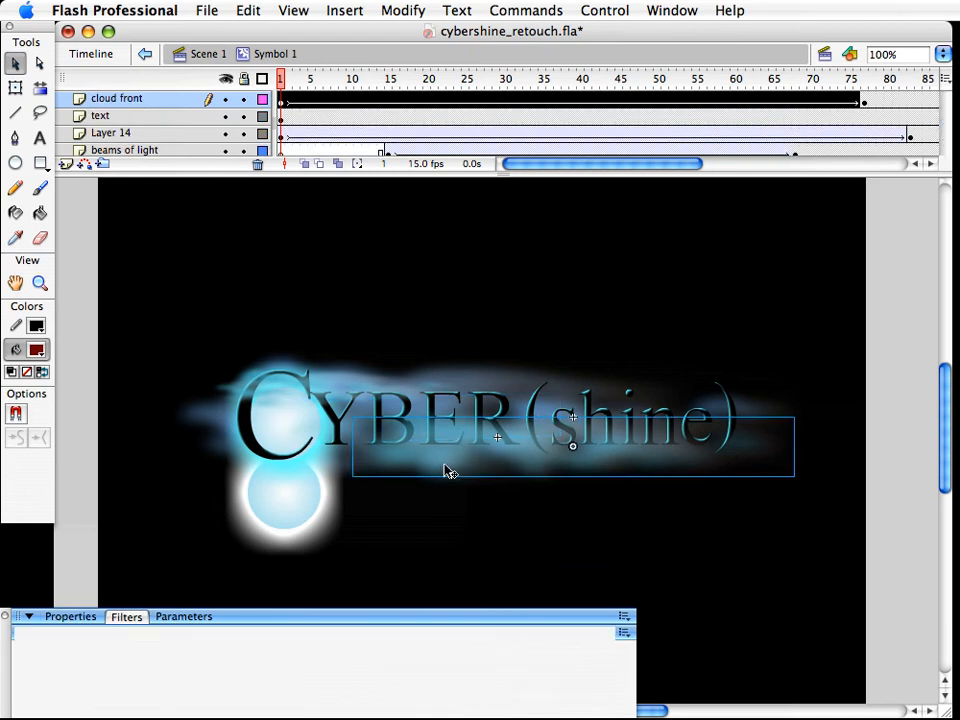
double_click(447, 472)
click(395, 461)
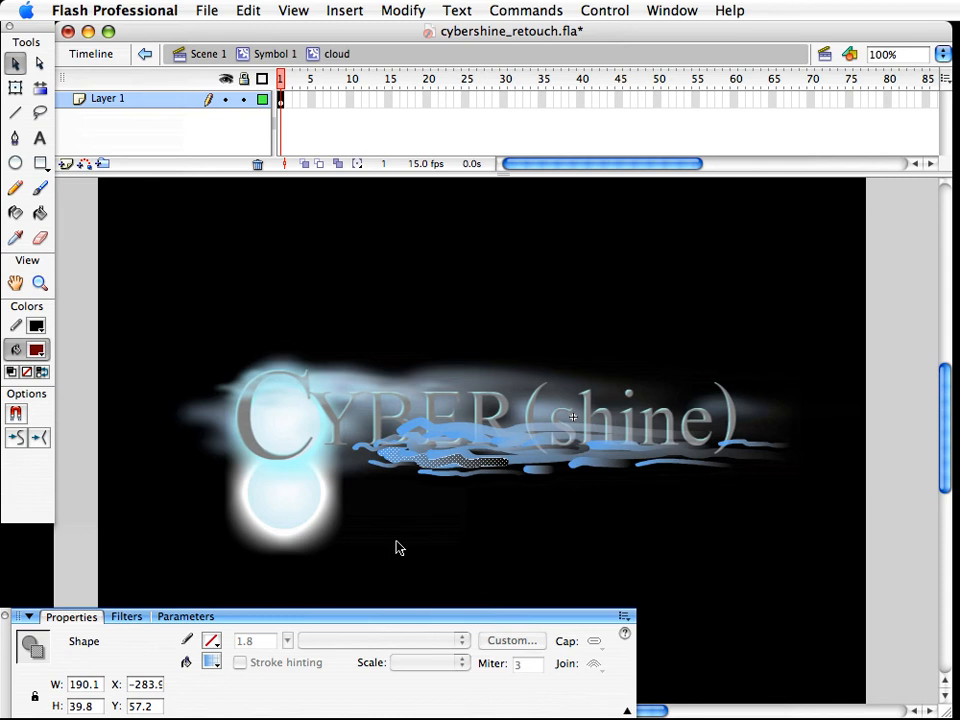
click(278, 53)
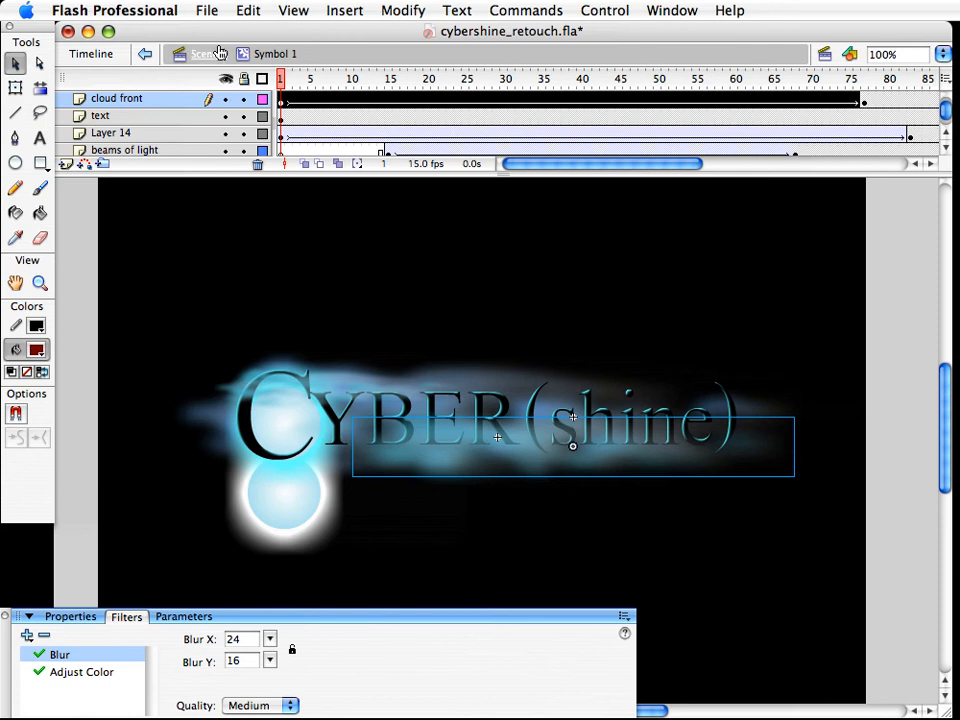
click(208, 53)
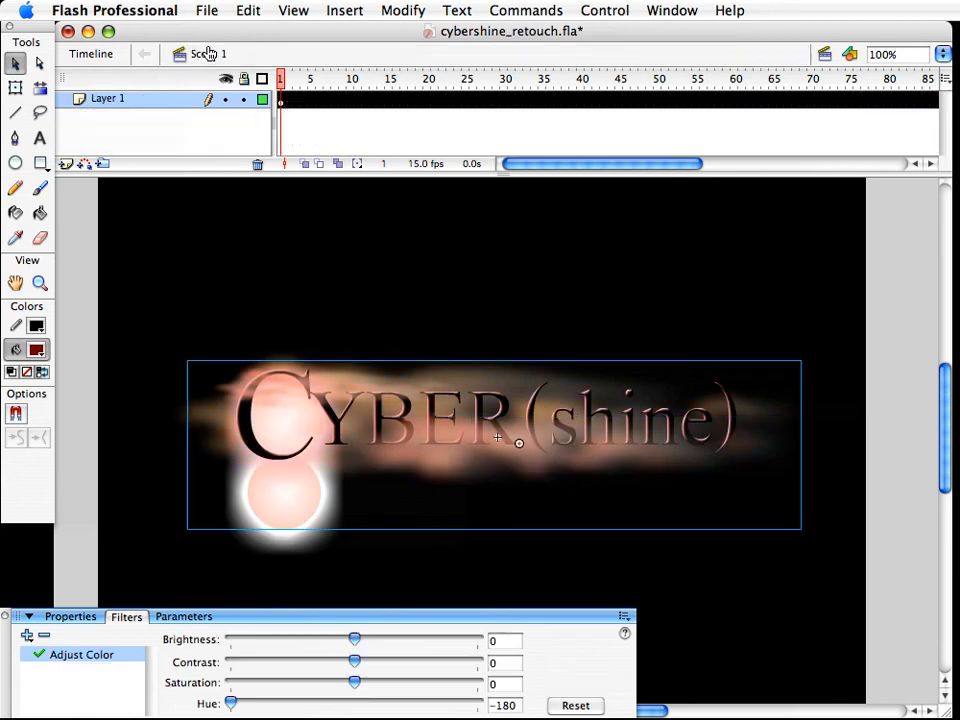
Inspect the filters on the cloud front 2 and text layers inside Symbol 1, and enlarge the timeline to show more layers
double_click(424, 435)
click(450, 397)
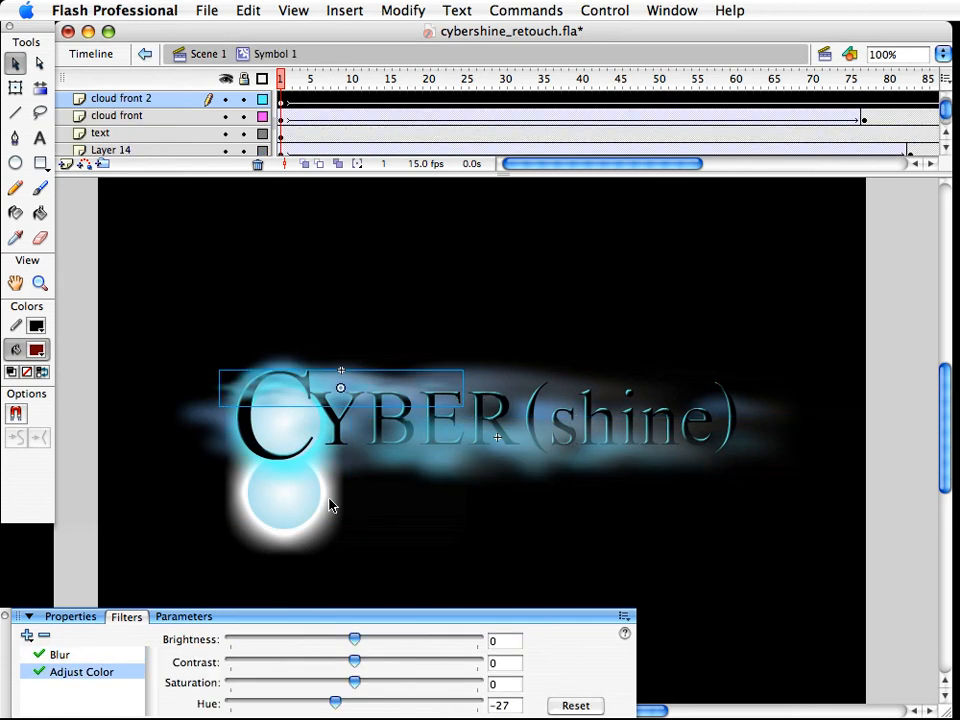
click(490, 400)
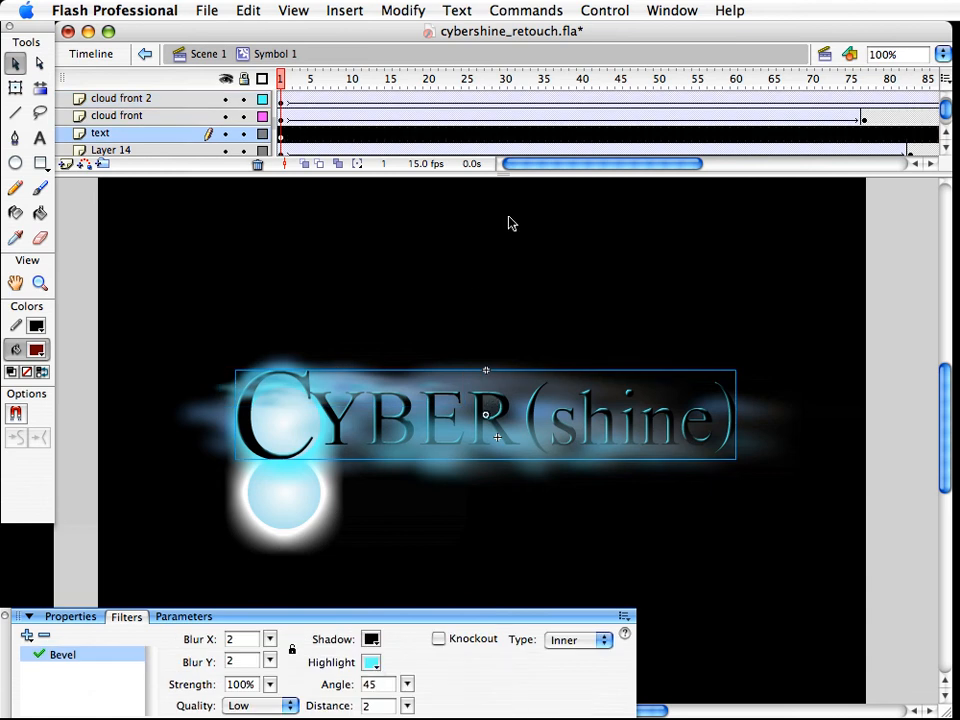
drag(522, 178, 521, 225)
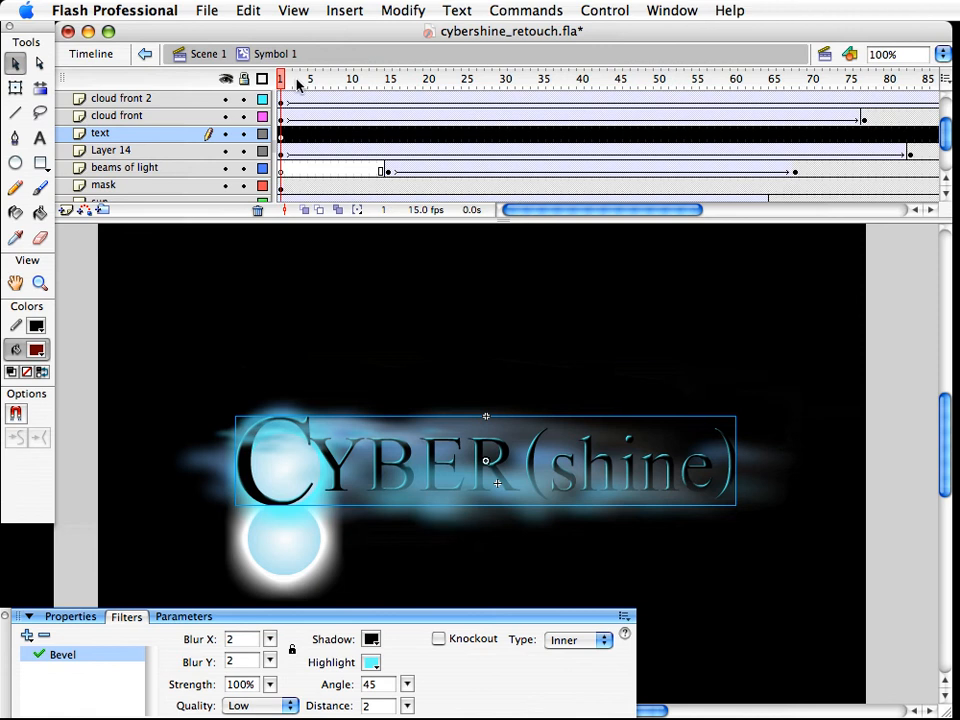
Scrub through the Symbol 1 animation and compare the first and last keyframes of Layer 14
drag(297, 82, 882, 114)
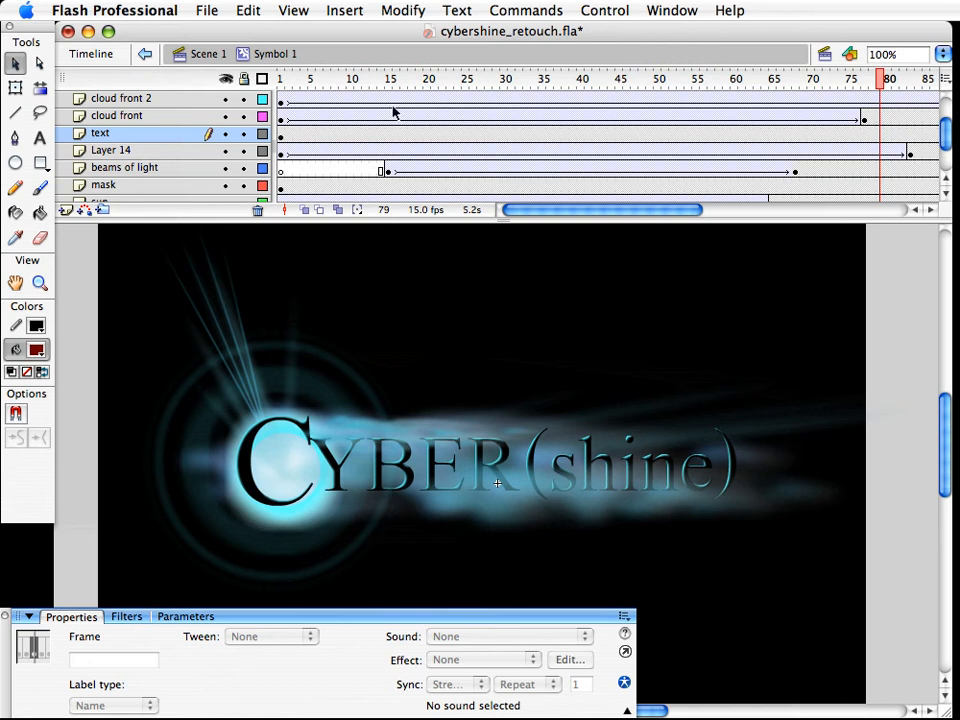
click(281, 153)
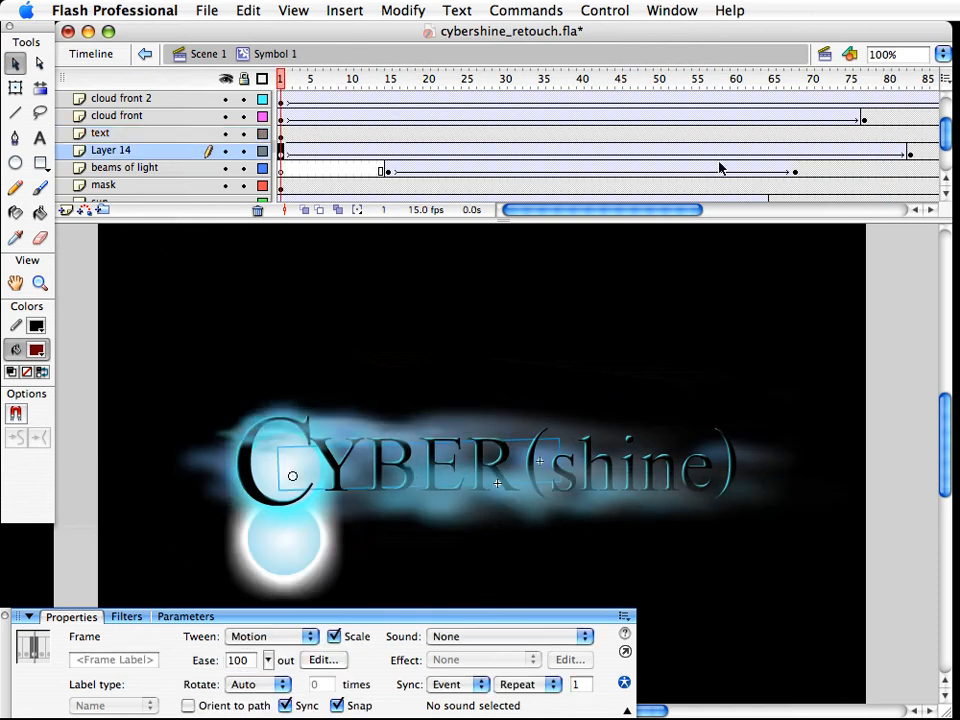
click(910, 152)
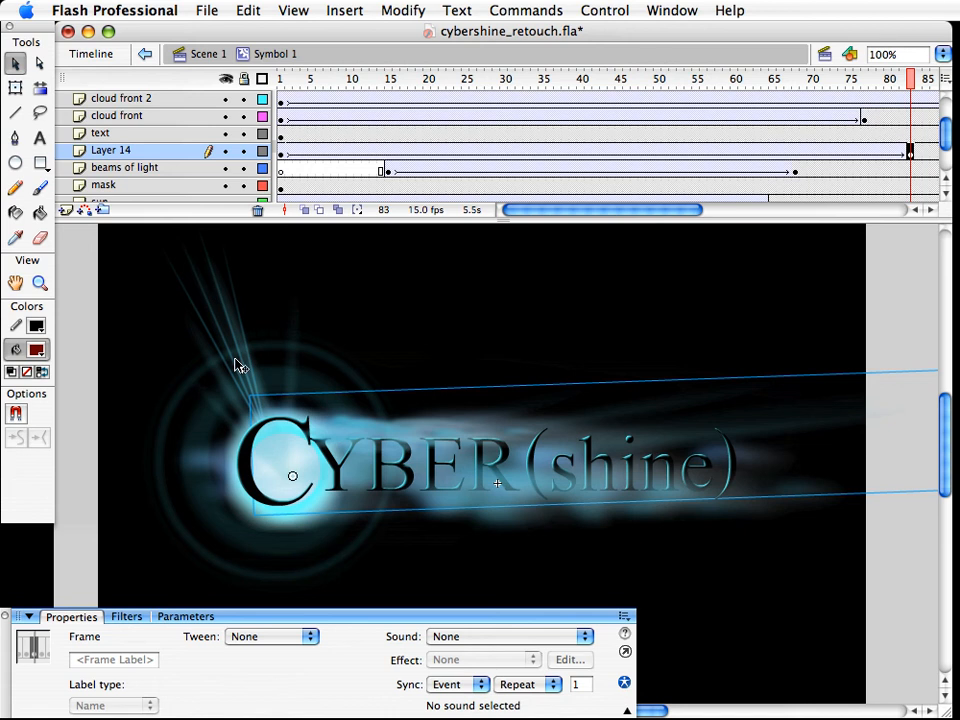
Examine the unblurred line artwork inside the sharperlines symbol and return to Symbol 1
click(181, 279)
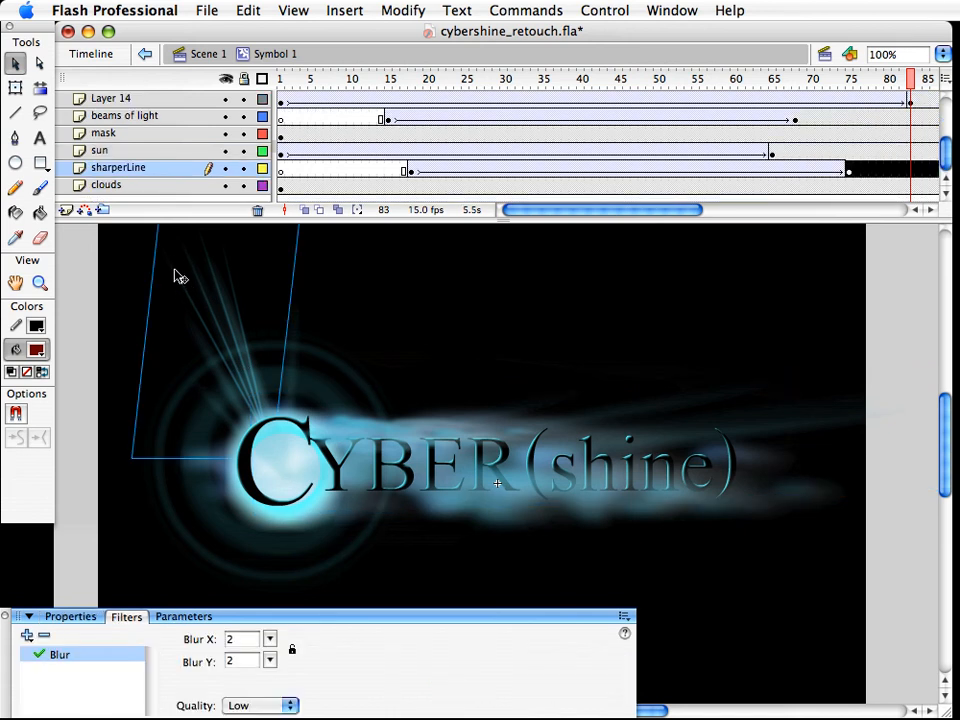
double_click(180, 279)
click(341, 292)
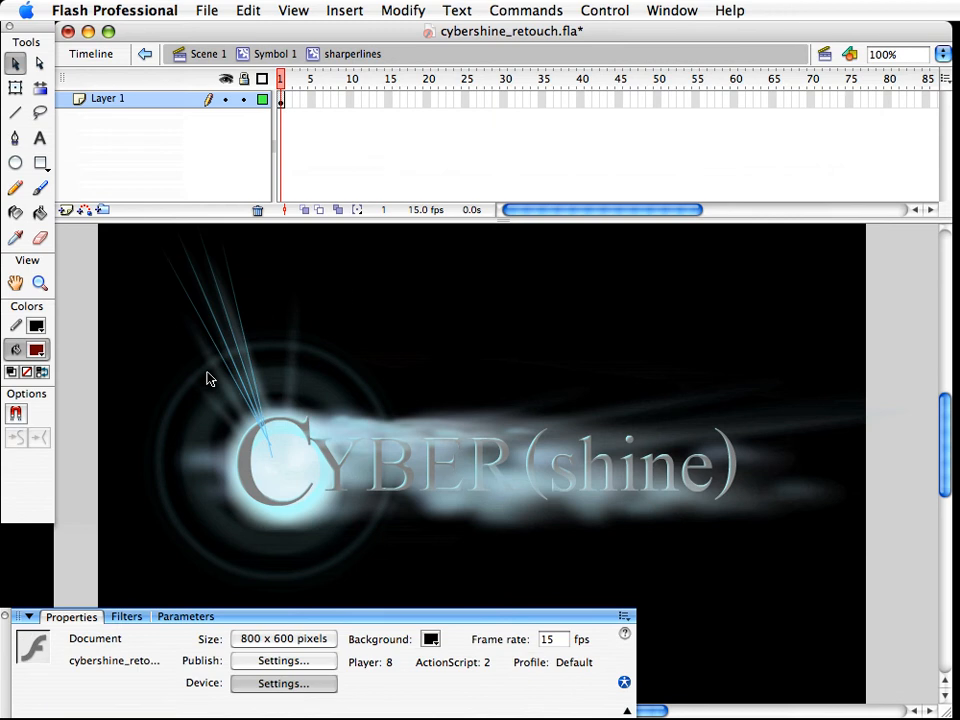
click(278, 60)
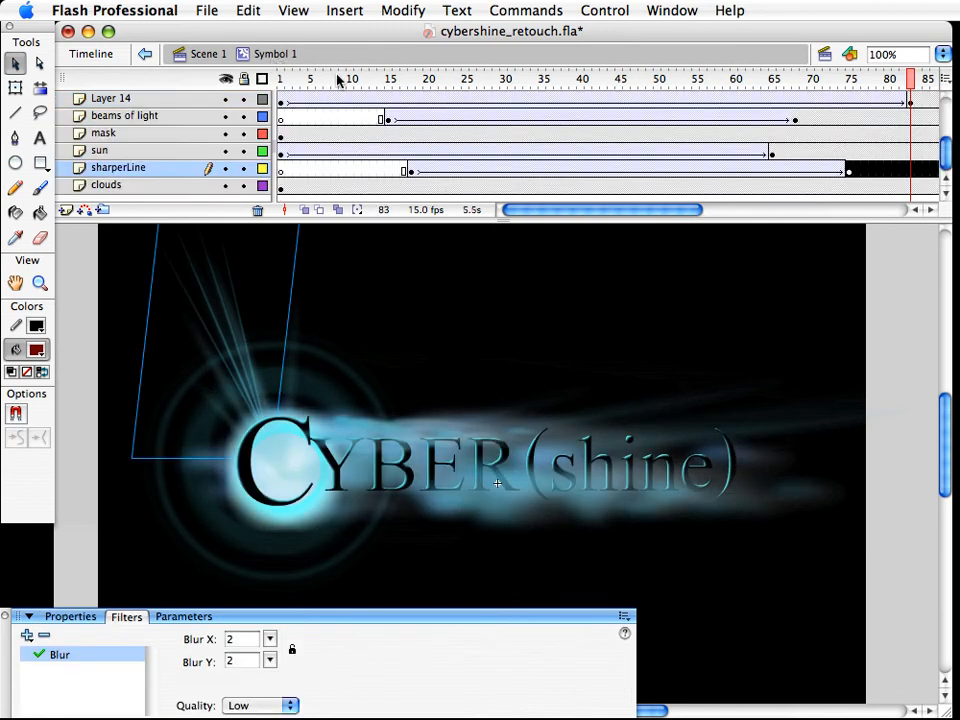
Scrub backward and forward through the Symbol 1 timeline to review how the light beams and sun animate
click(896, 88)
drag(790, 88, 833, 129)
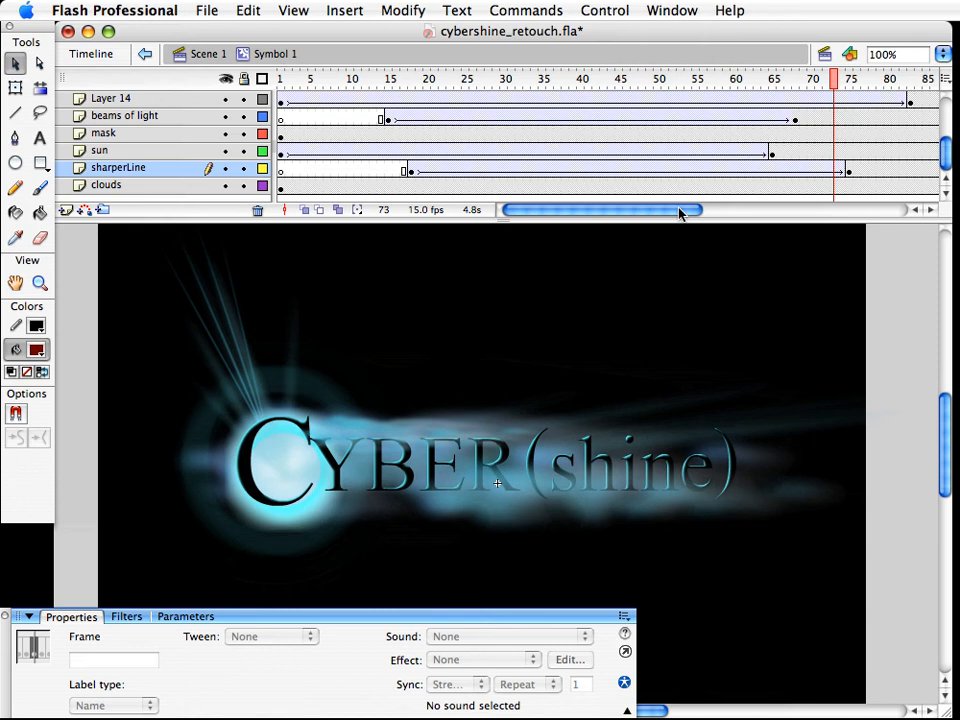
drag(681, 212, 692, 212)
drag(642, 90, 342, 178)
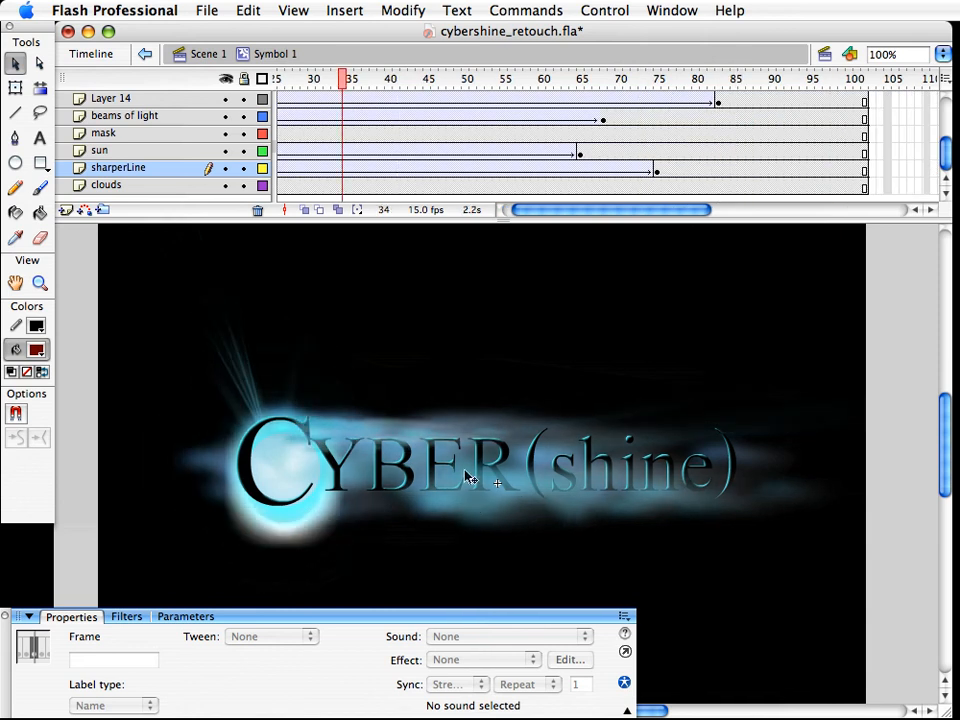
drag(349, 86, 730, 86)
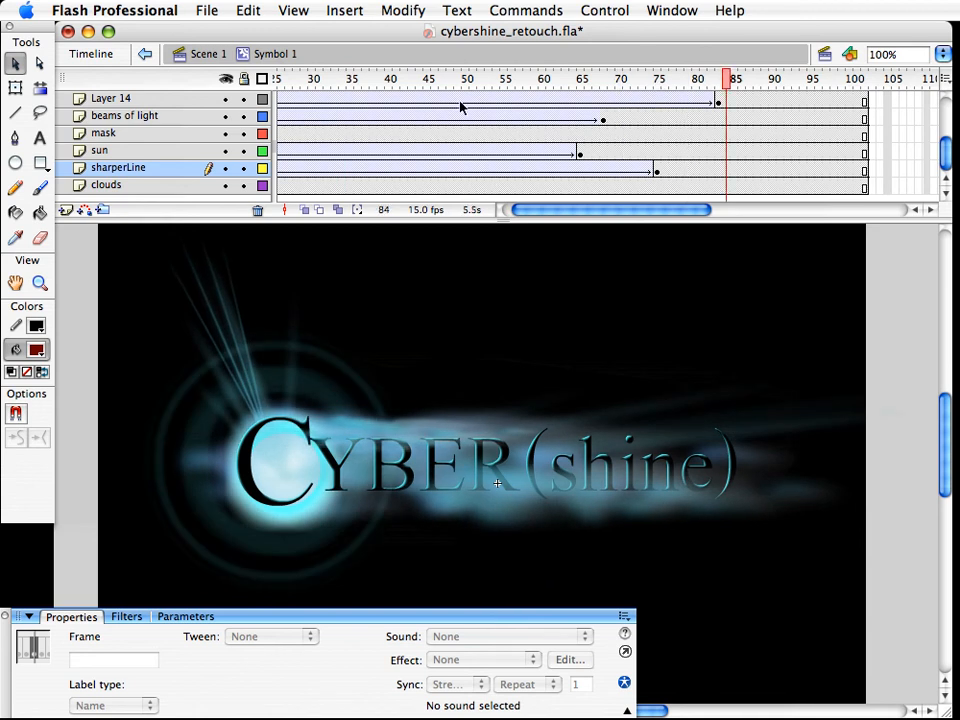
Return to Scene 1, save cybershine_retouch.fla and test the movie, closing both the preview and the document when done
click(205, 53)
key(super+s)
key(super+Return)
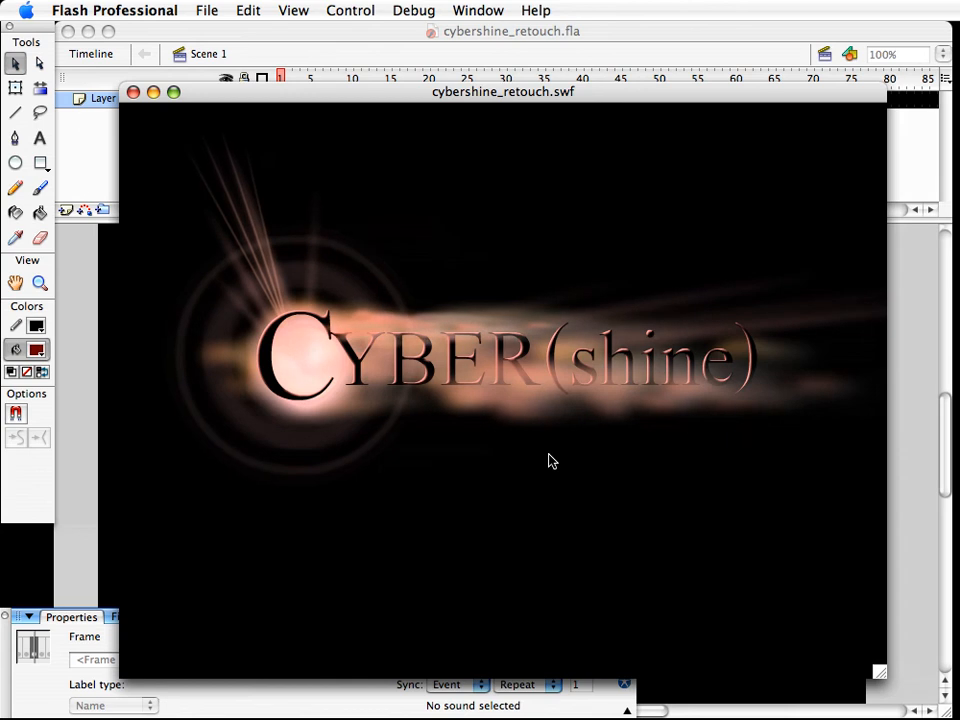
click(133, 92)
click(66, 31)
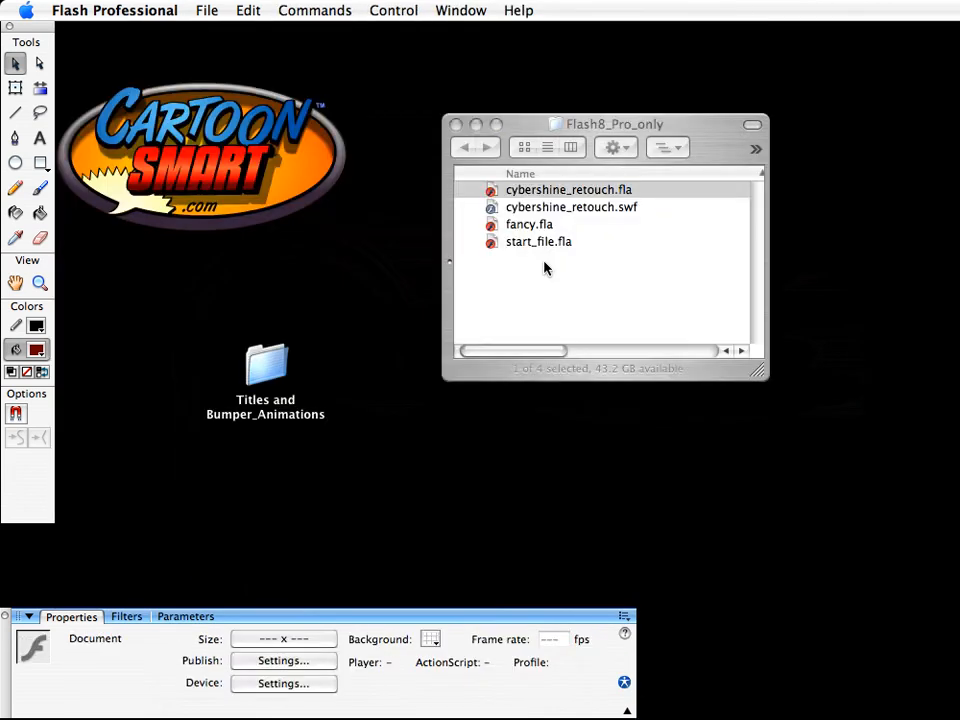
Open fancy.fla and start_file.fla together from the Flash8_Pro_only folder
click(544, 268)
click(553, 227)
shift+click(560, 242)
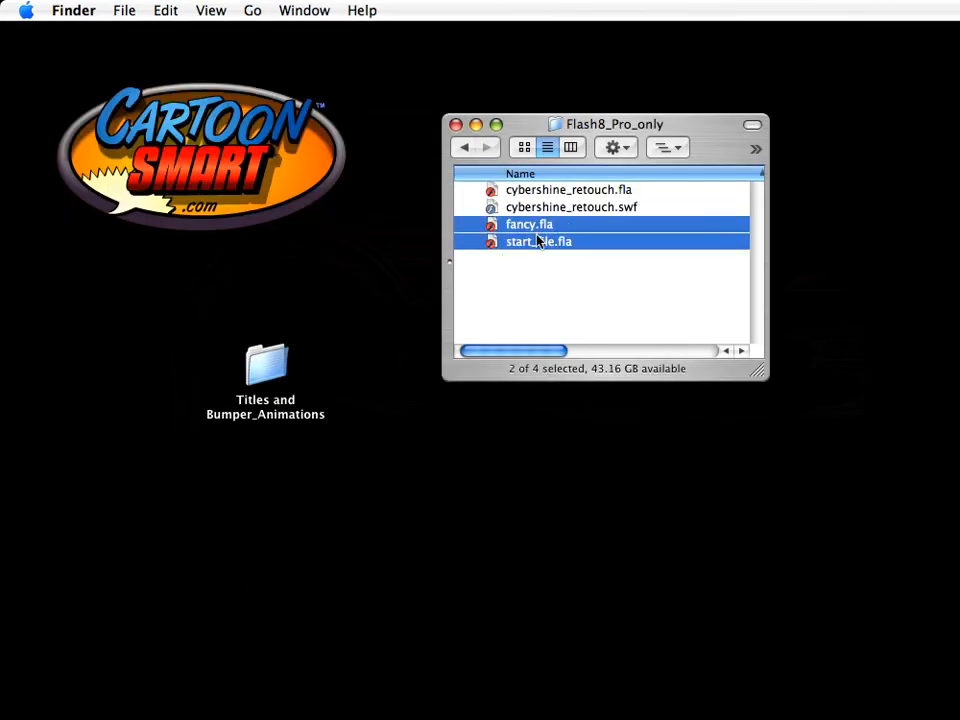
double_click(537, 241)
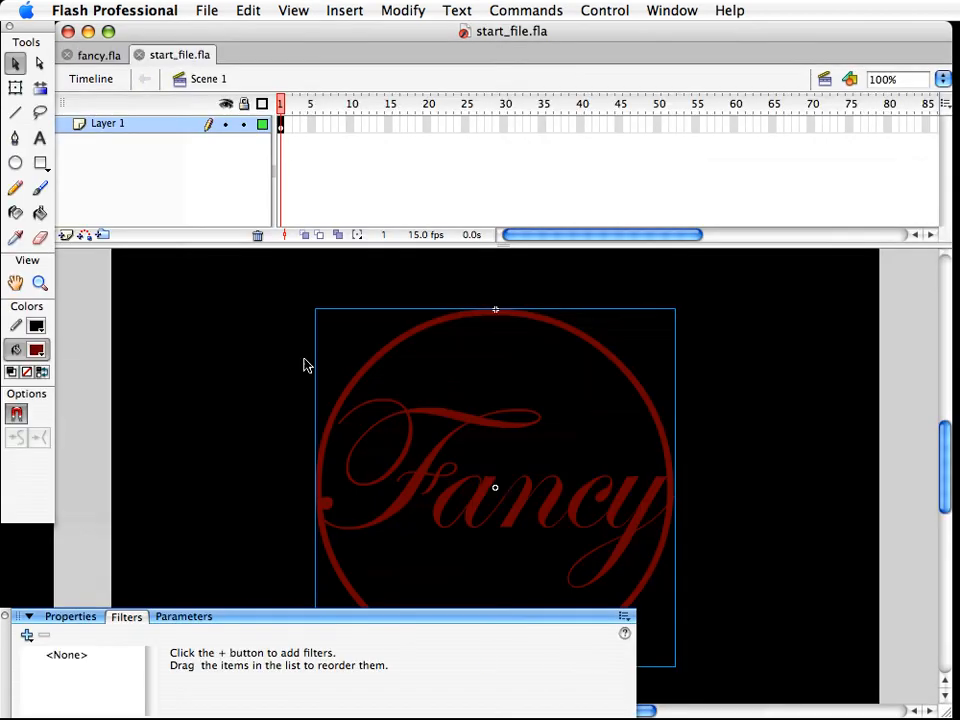
Compare fancy.fla with start_file.fla, and close start_file.fla to keep only fancy.fla open
click(104, 53)
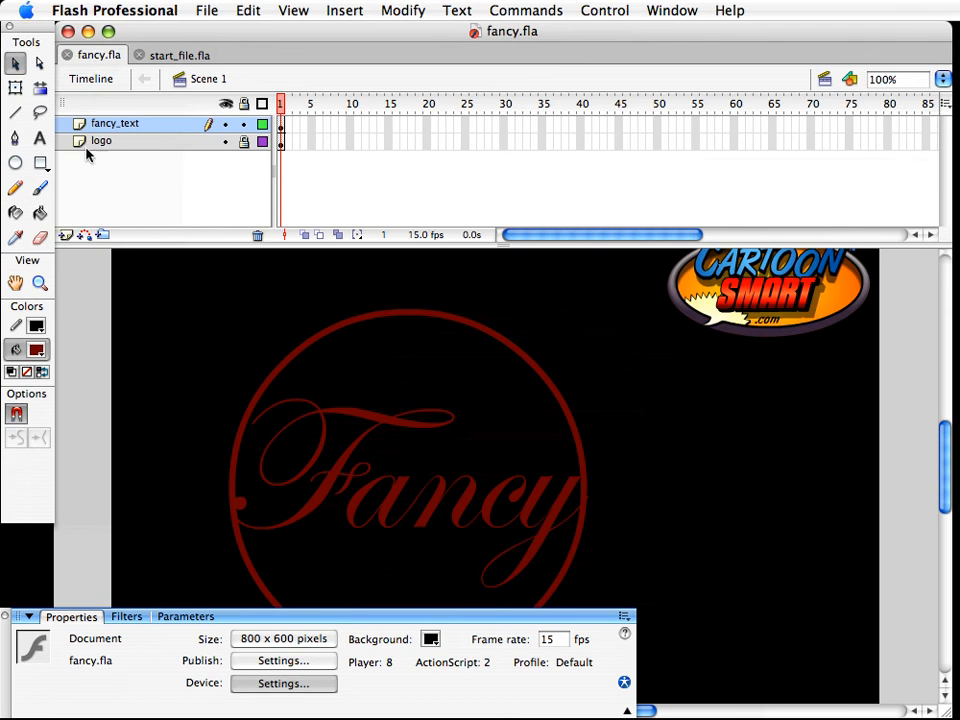
drag(317, 242, 317, 210)
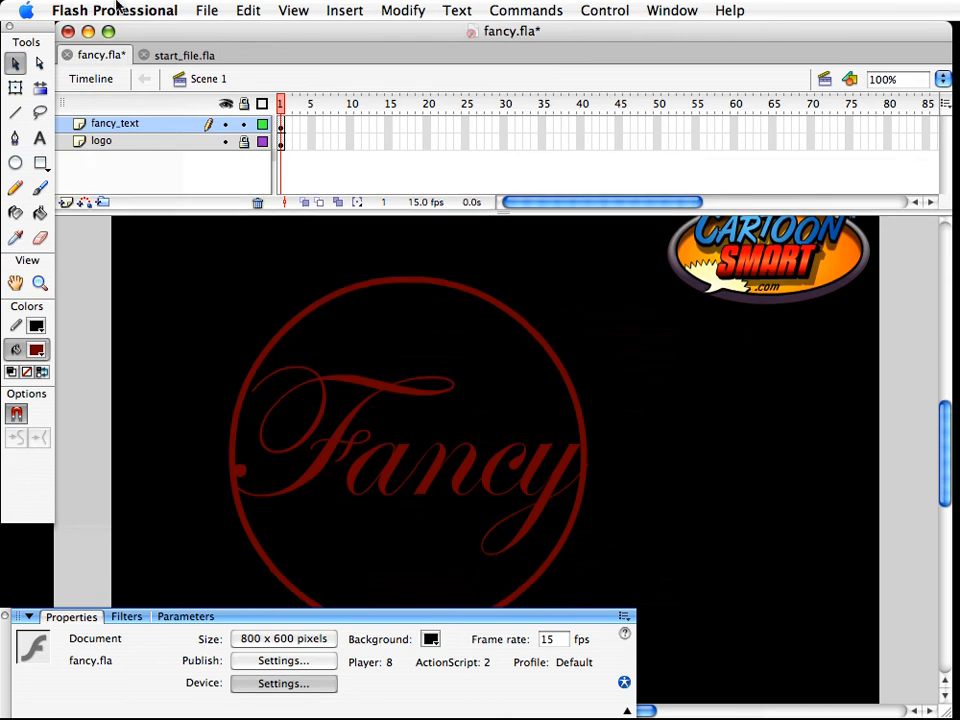
click(178, 56)
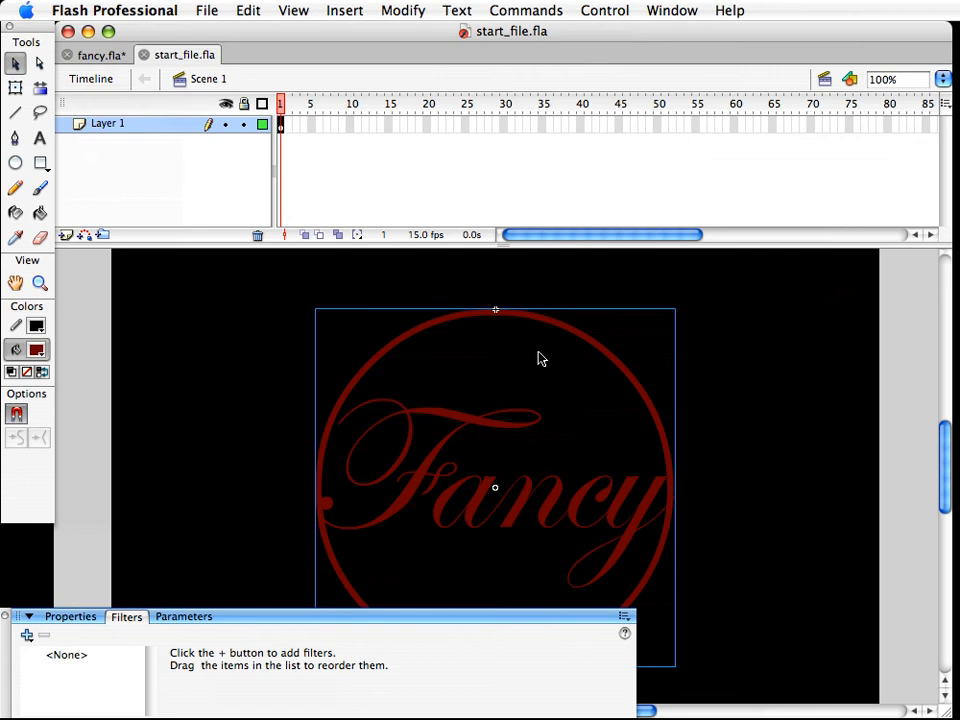
click(146, 56)
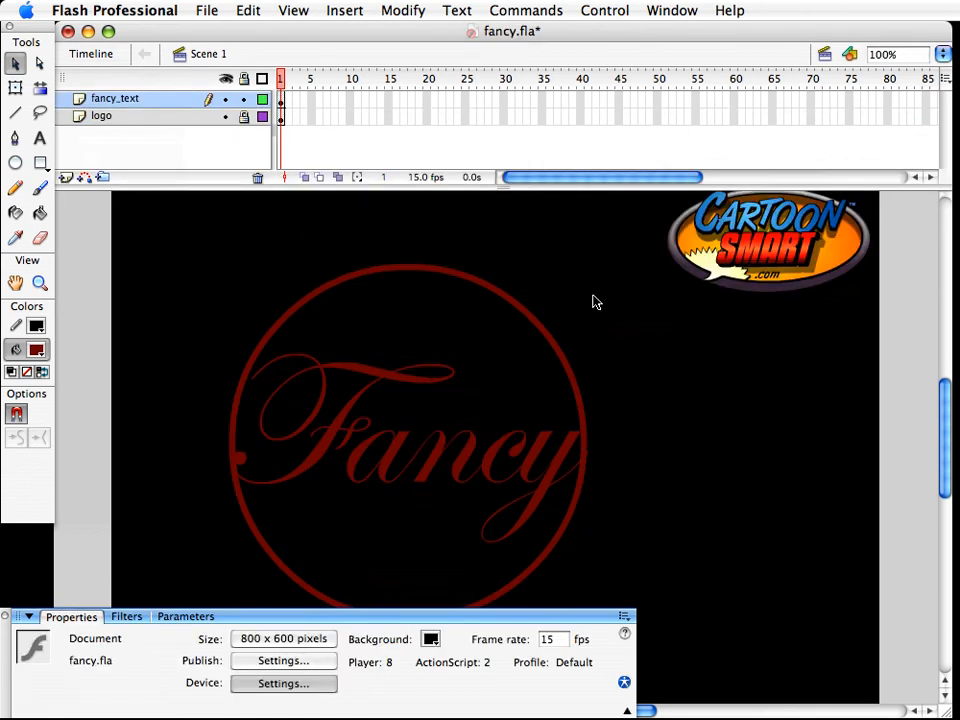
Save fancy.fla, move the Fancy circle artwork right and slightly up toward the stage's center, and deselect it
drag(497, 189, 497, 167)
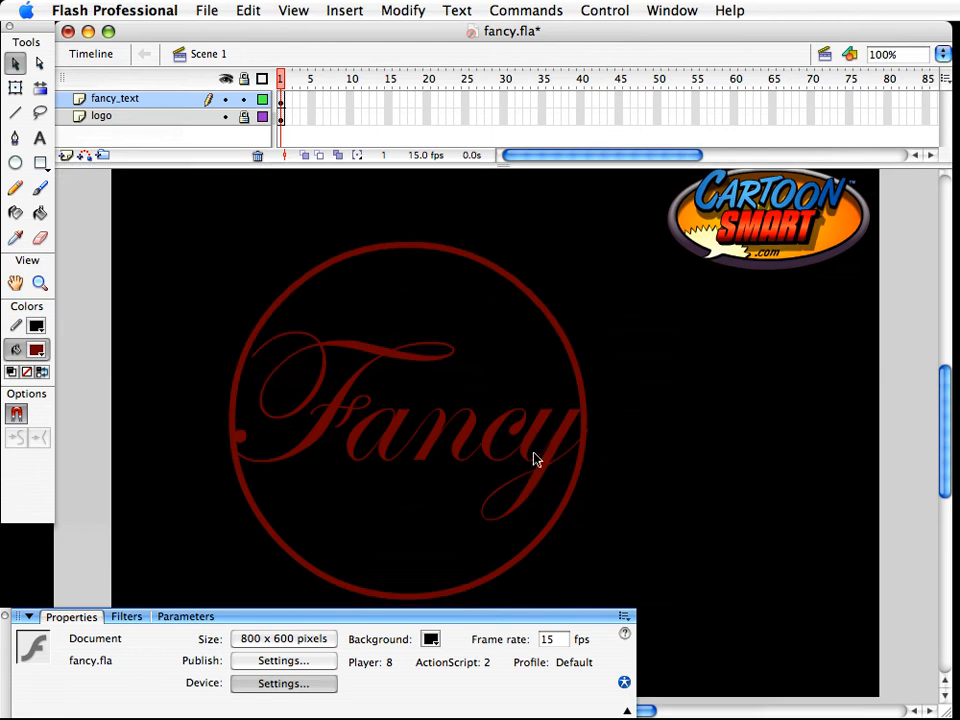
scroll(535, 459, down, 2)
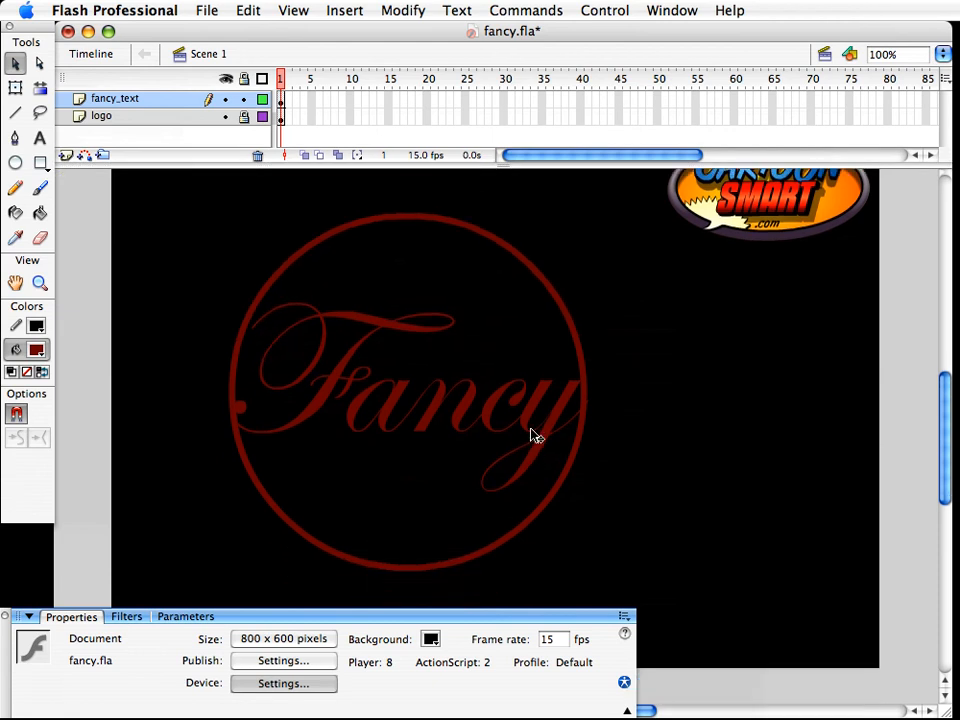
scroll(530, 445, up, 2)
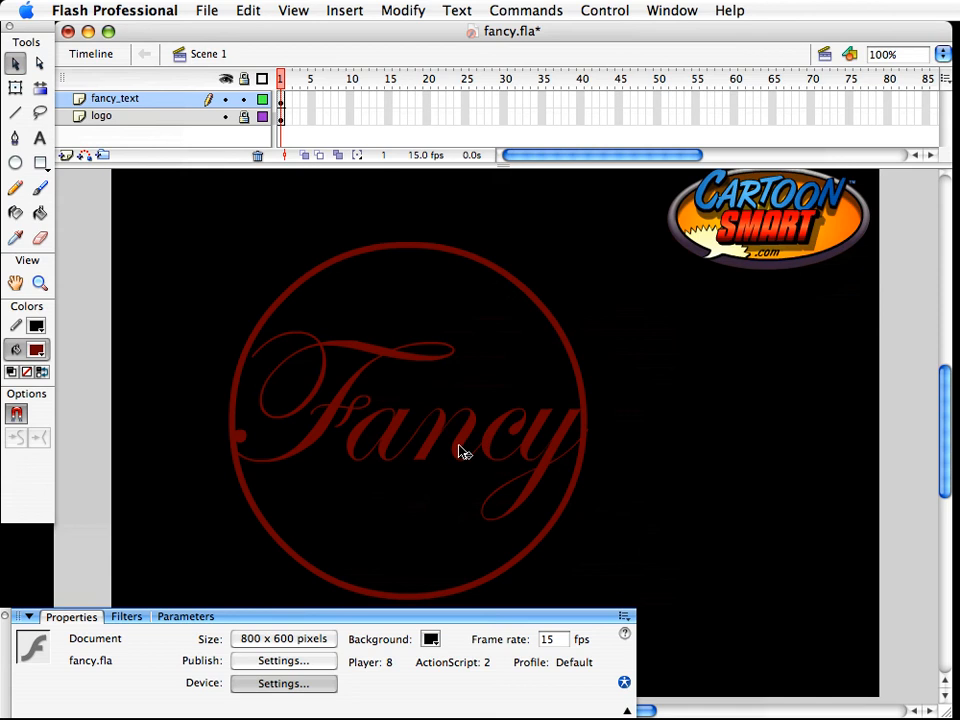
click(478, 473)
key(super+s)
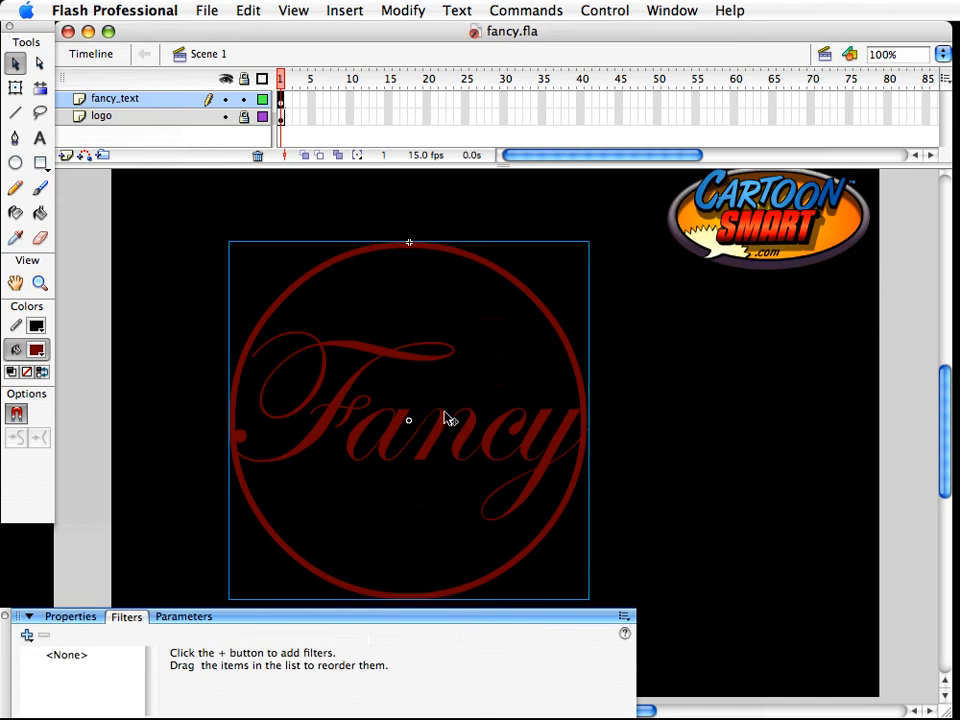
drag(444, 422, 509, 396)
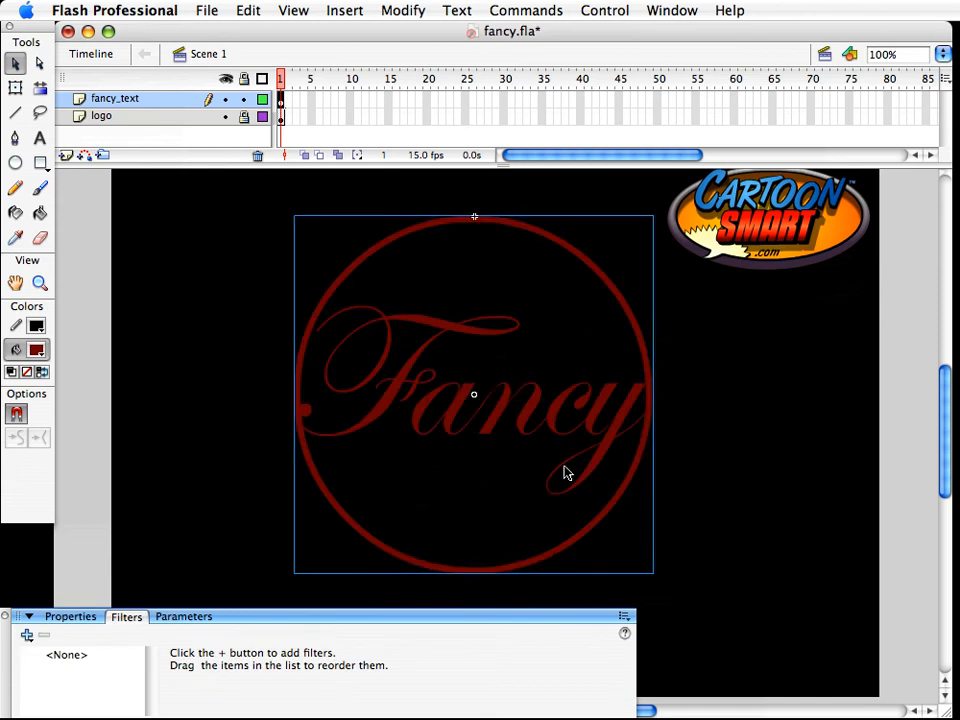
click(698, 493)
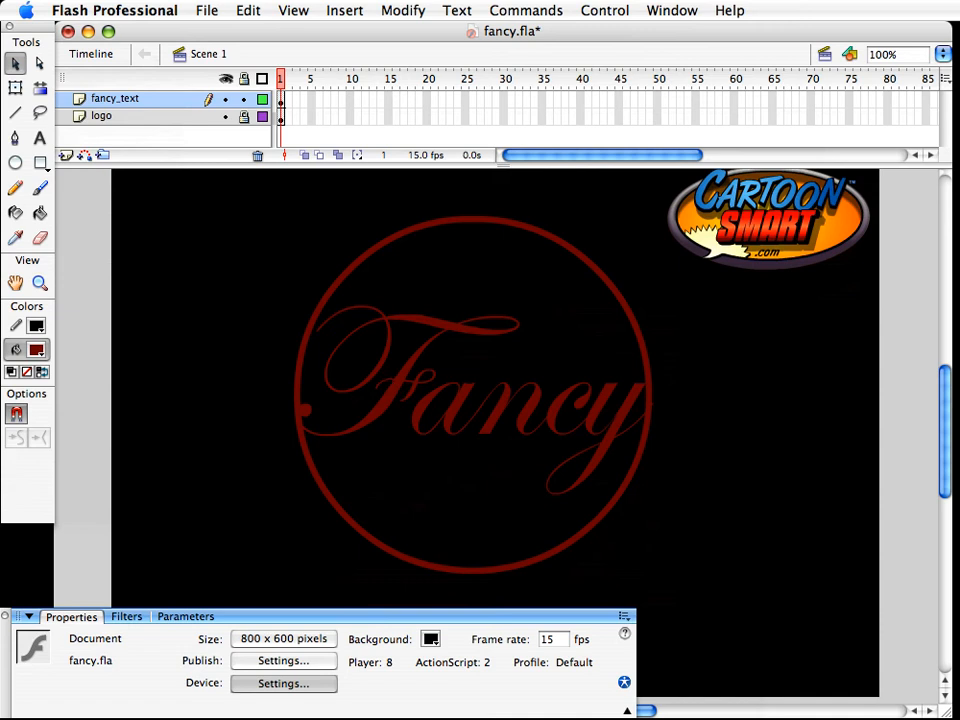
Save the file, enlarge the Fancy artwork to about 405 × 403 pixels, and nudge it 10 pixels up and 10 pixels left
key(super+s)
click(617, 510)
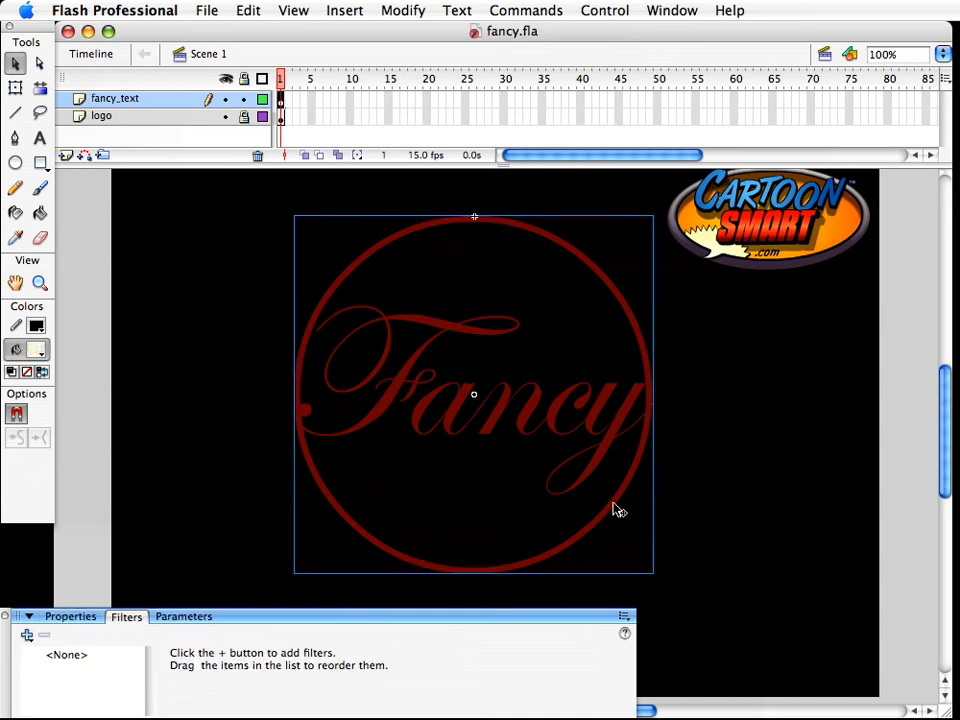
key(q)
drag(655, 572, 656, 571)
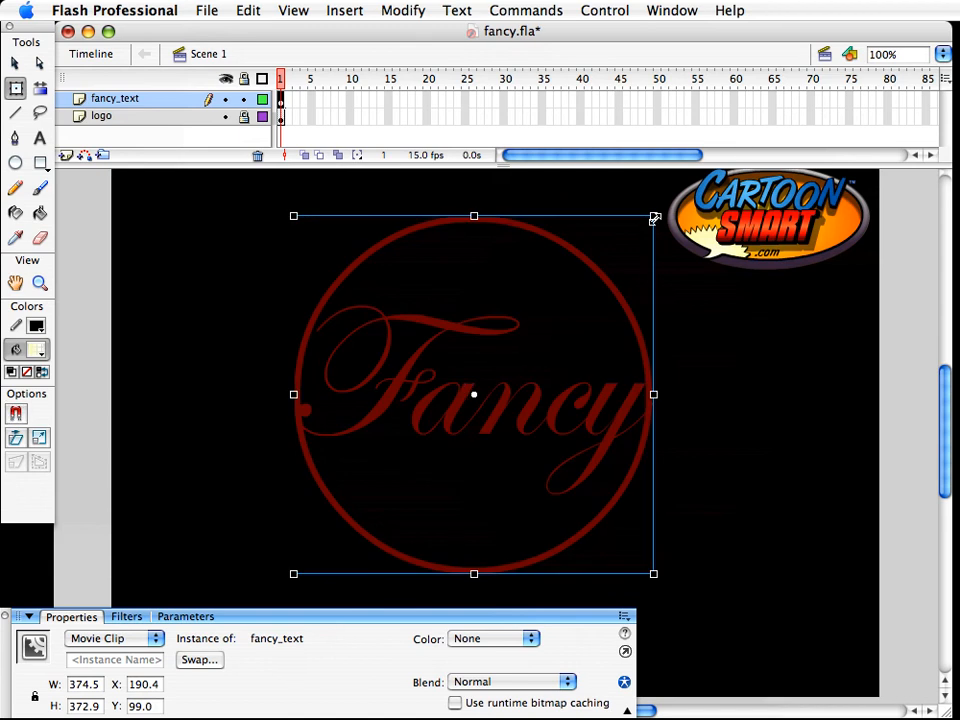
drag(654, 216, 669, 202)
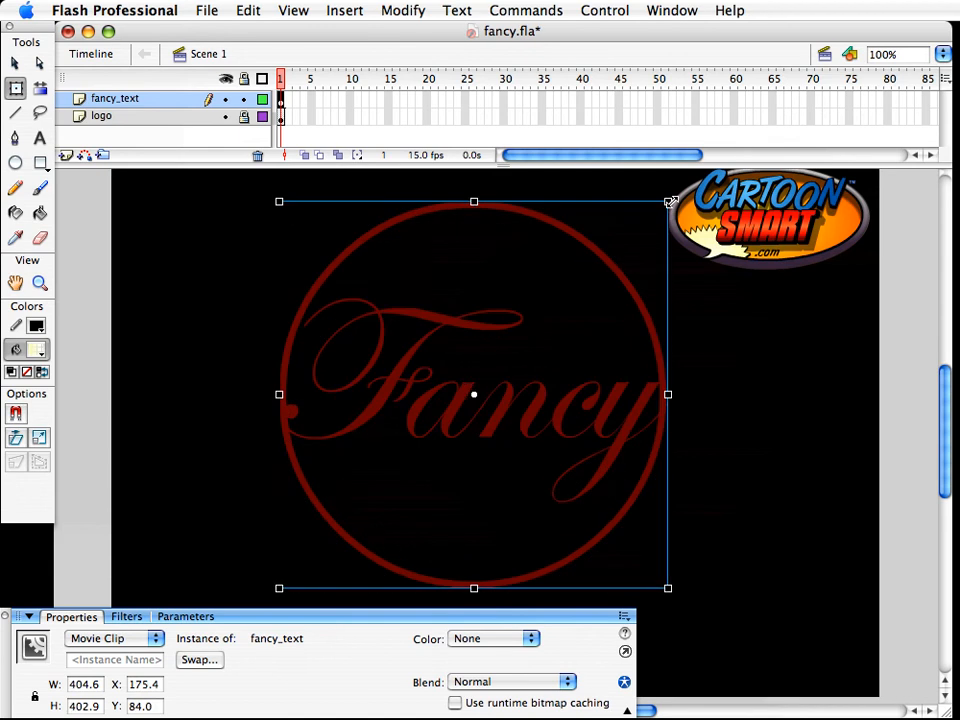
key(shift+Up)
key(shift+Left)
key(v)
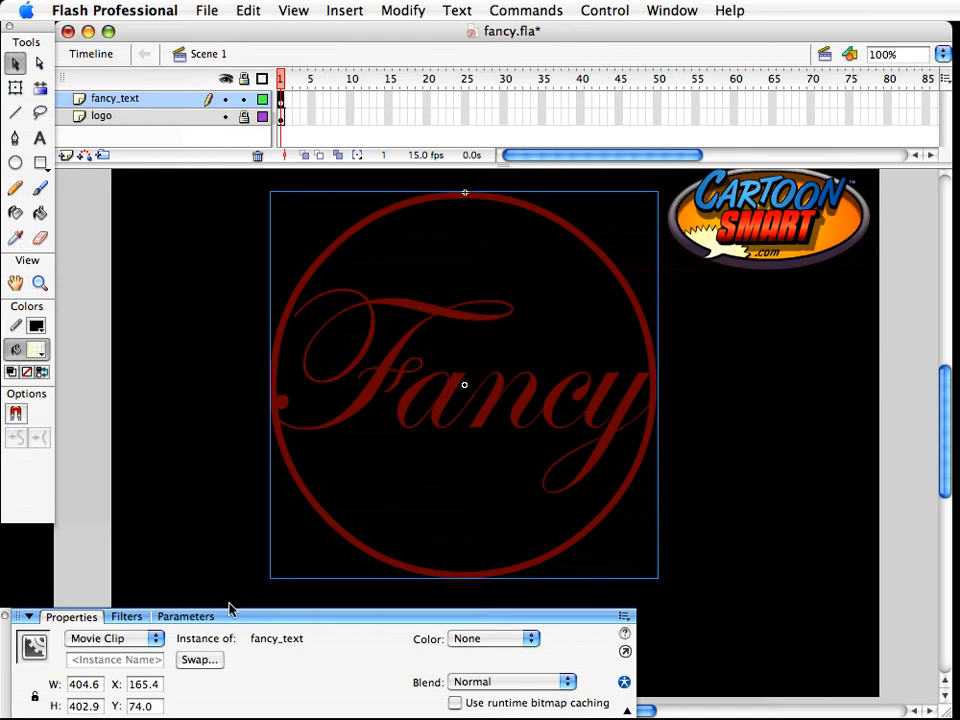
Add a Gradient Bevel filter to the Fancy artwork with Blur X 3 and Blur Y 7
click(126, 616)
click(26, 635)
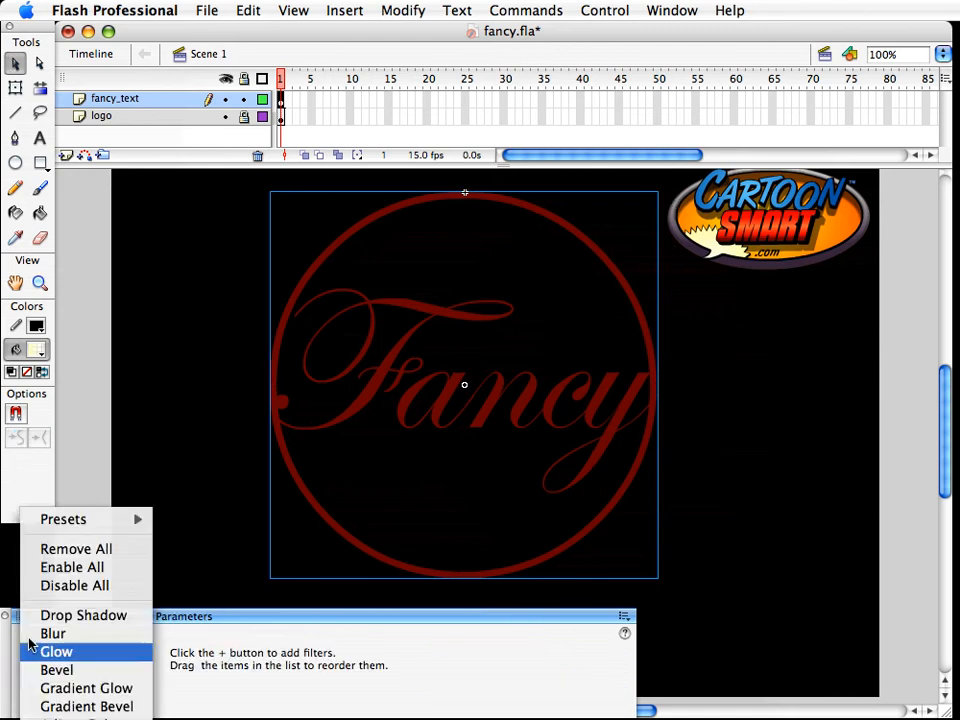
click(92, 707)
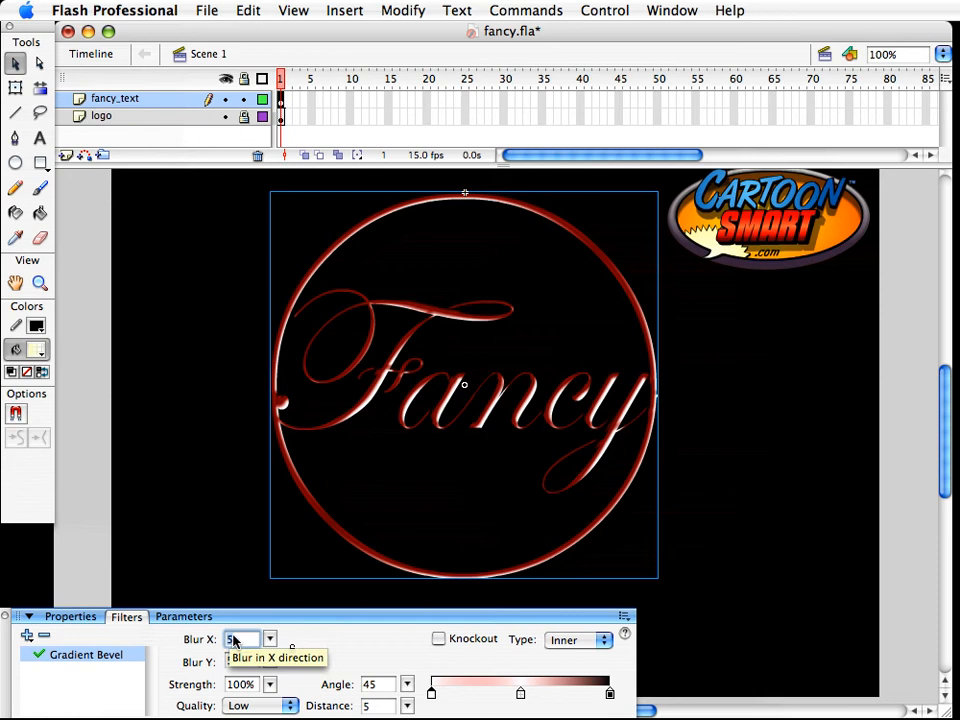
text(3)
key(Tab)
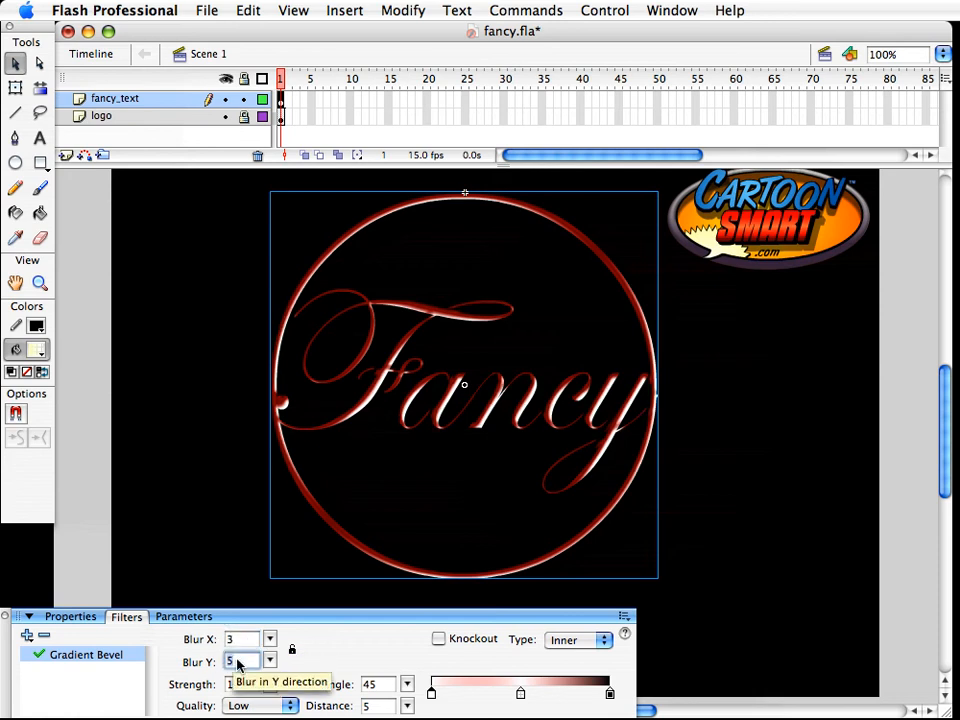
text(7)
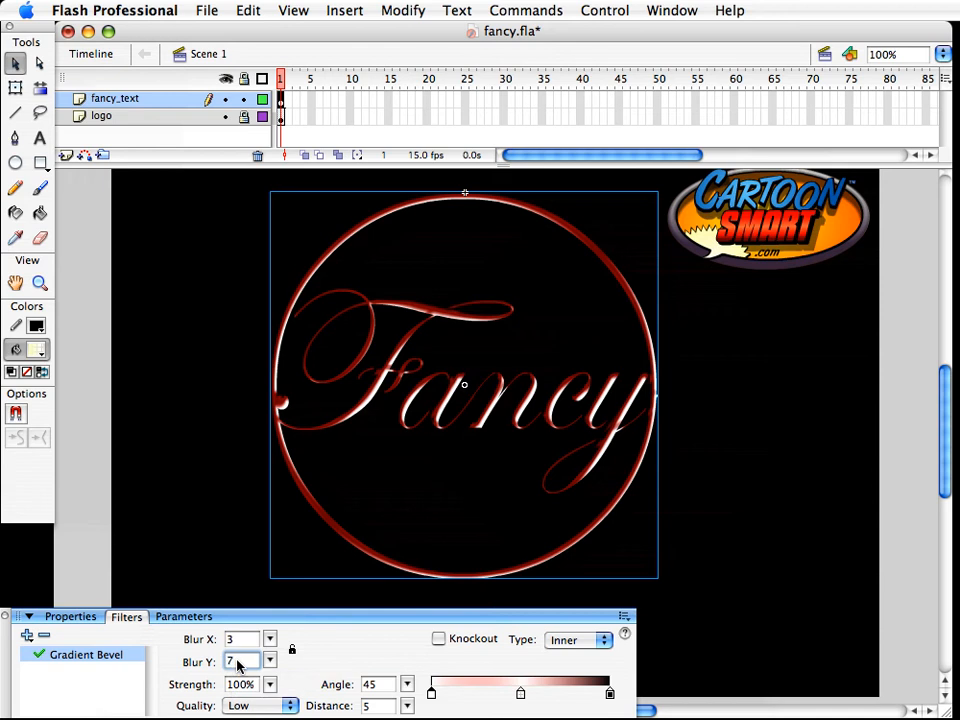
key(Tab)
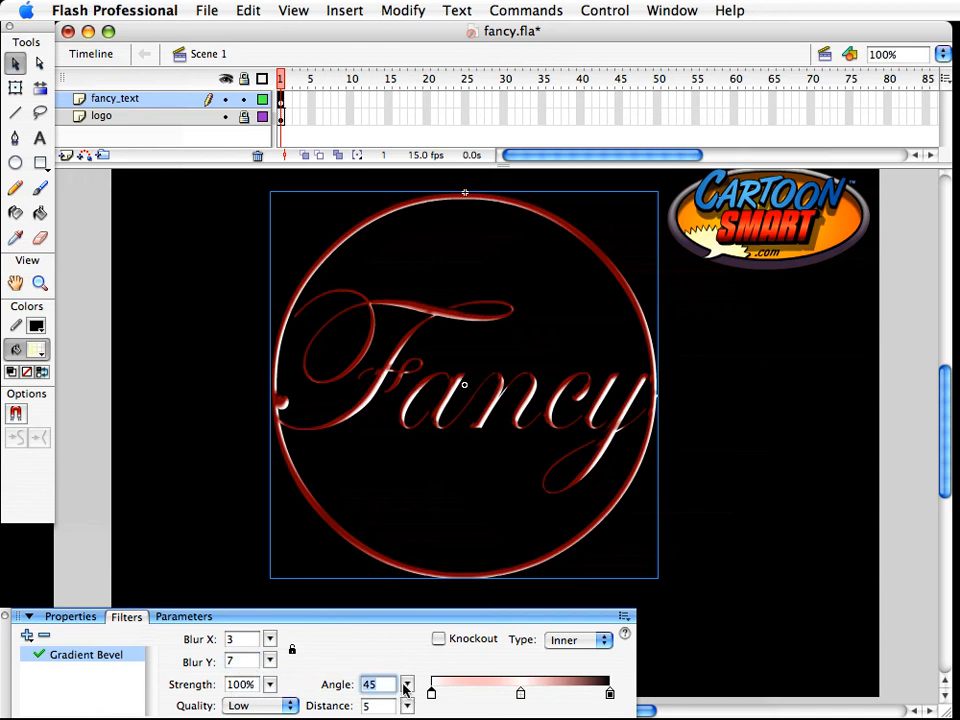
Set the Gradient Bevel's distance to 3 and its angle to 140, and deselect the artwork
key(Tab)
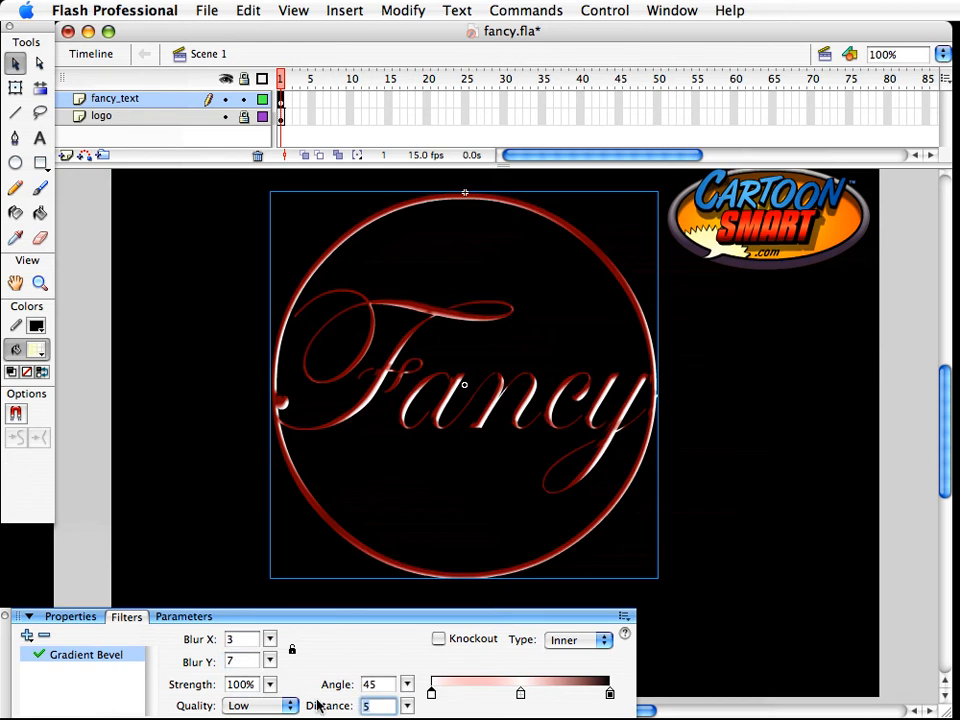
text(3)
key(Tab)
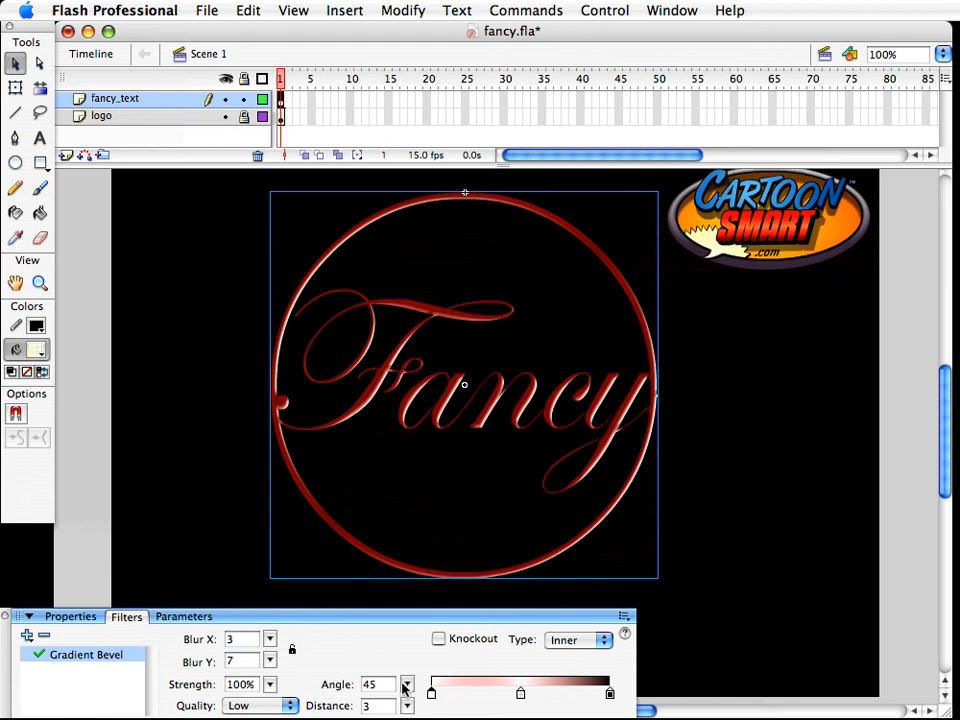
mouse_move(405, 687)
mouse_down()
mouse_move(401, 668)
mouse_move(381, 684)
mouse_move(392, 688)
mouse_up()
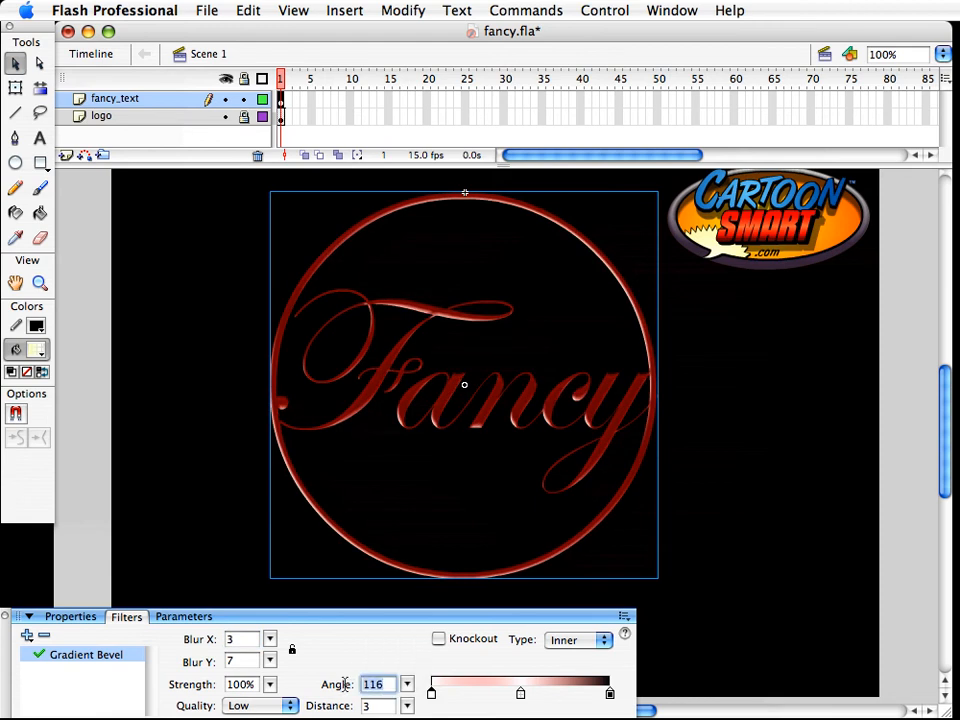
text(140)
key(Return)
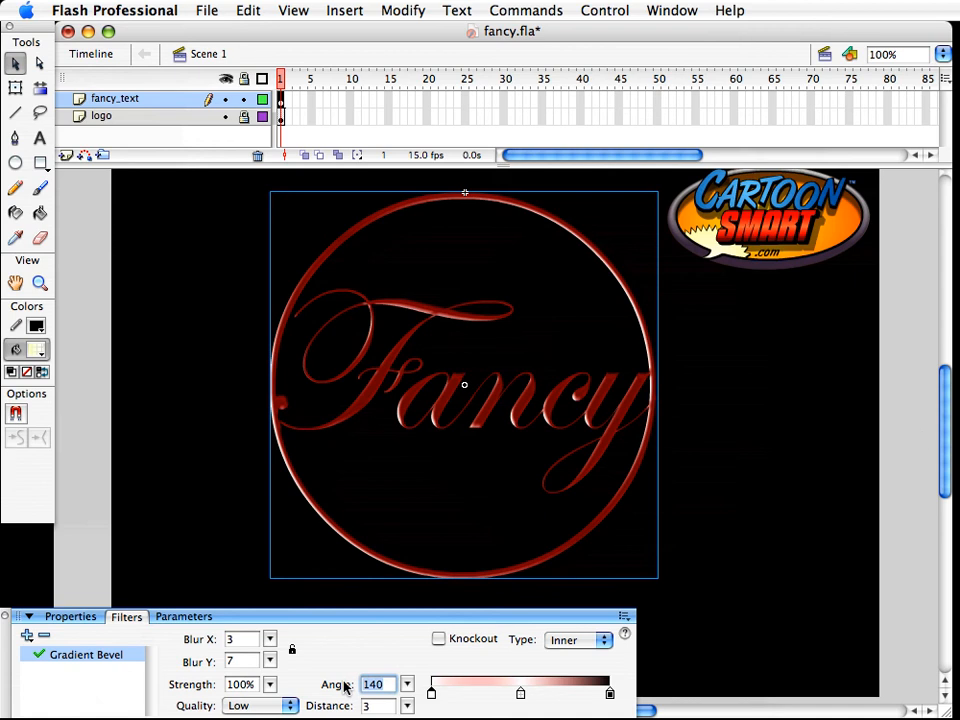
click(785, 408)
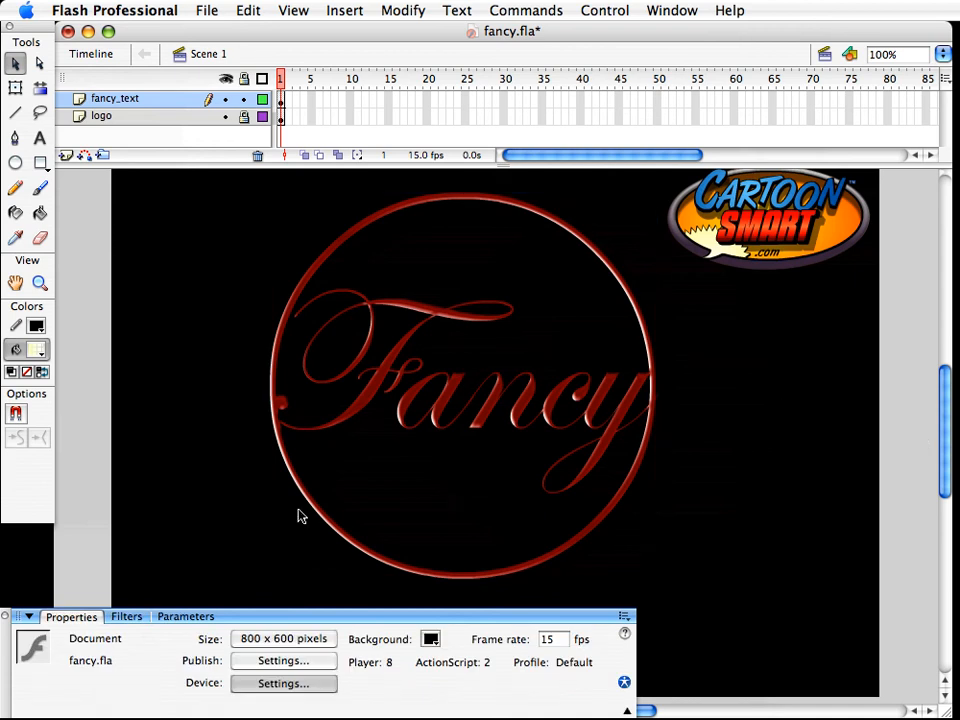
Add a Glow filter to the Fancy artwork with Blur X 15, Blur Y 10 and strength 70%, and deselect it
click(369, 411)
click(24, 634)
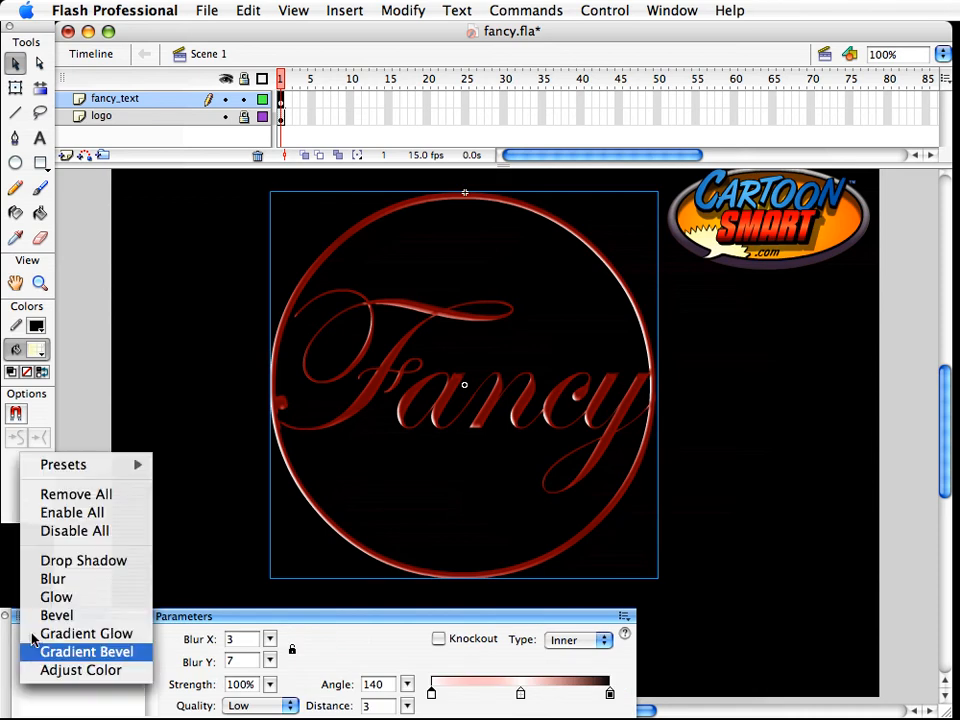
click(57, 598)
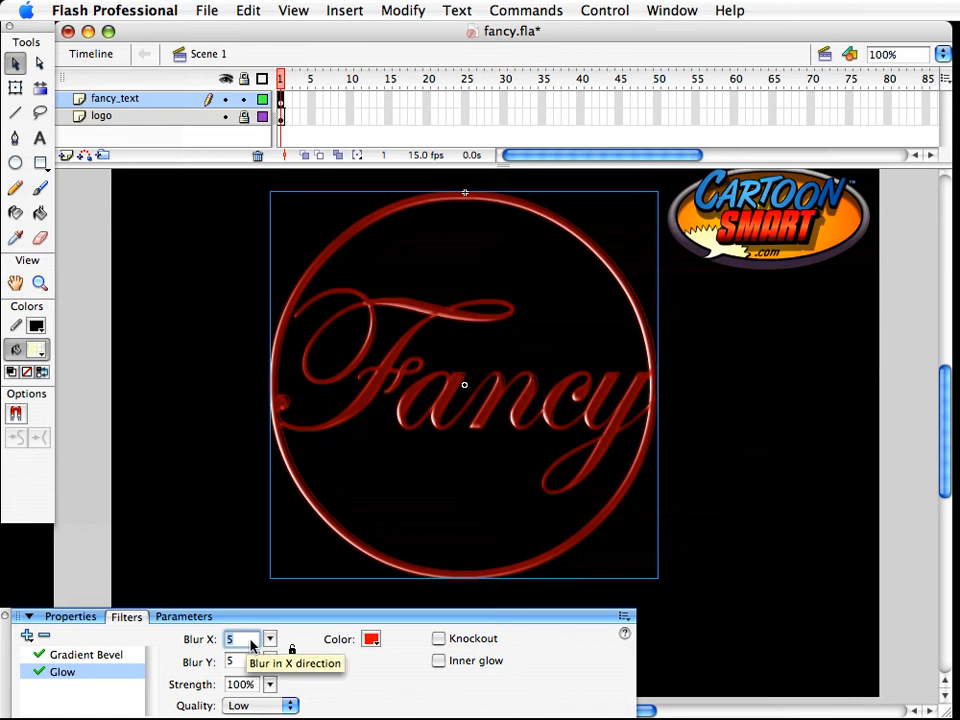
text(15)
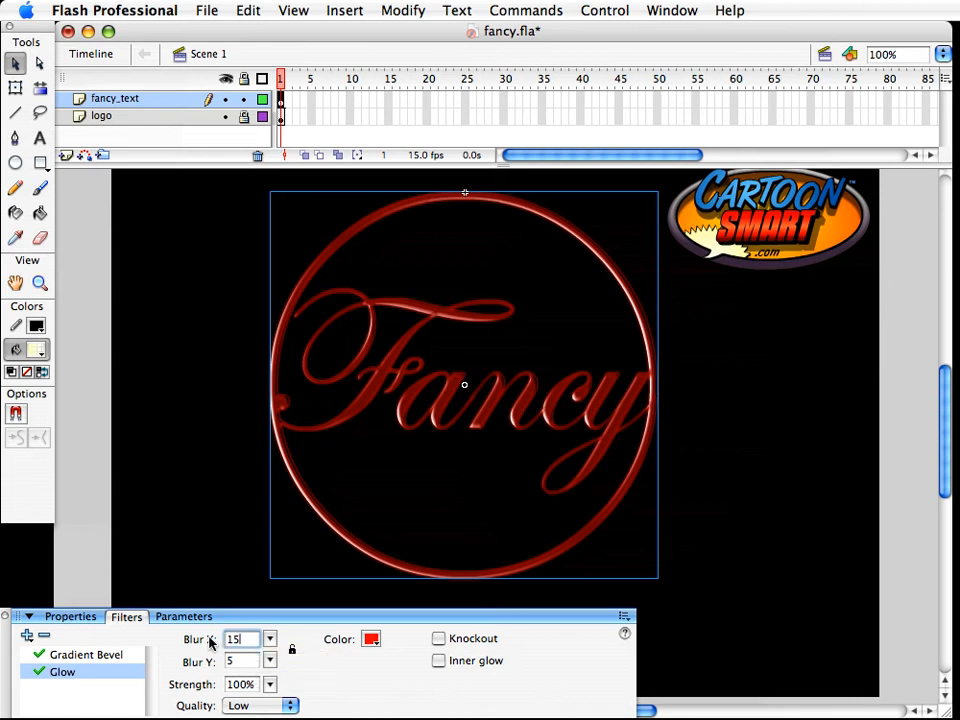
key(Tab)
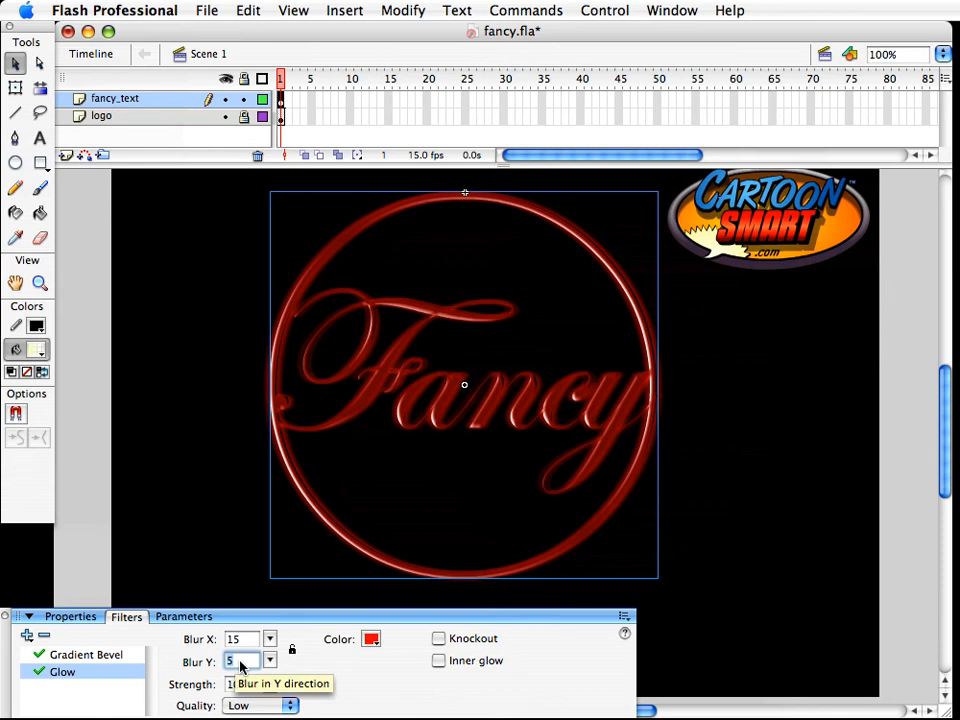
text(10)
key(Tab)
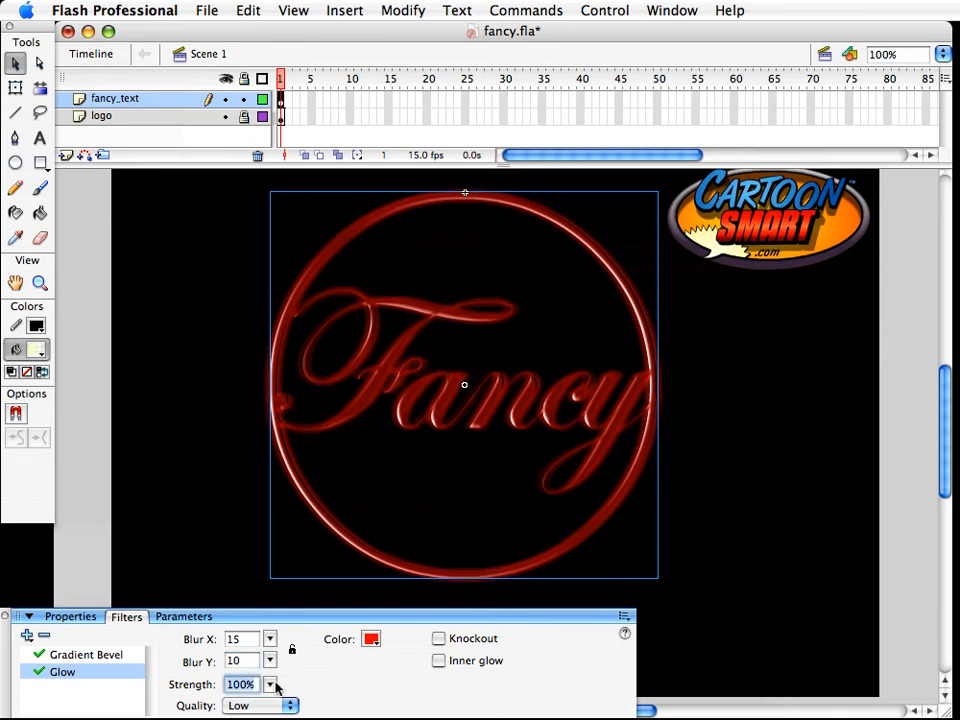
drag(270, 685, 266, 702)
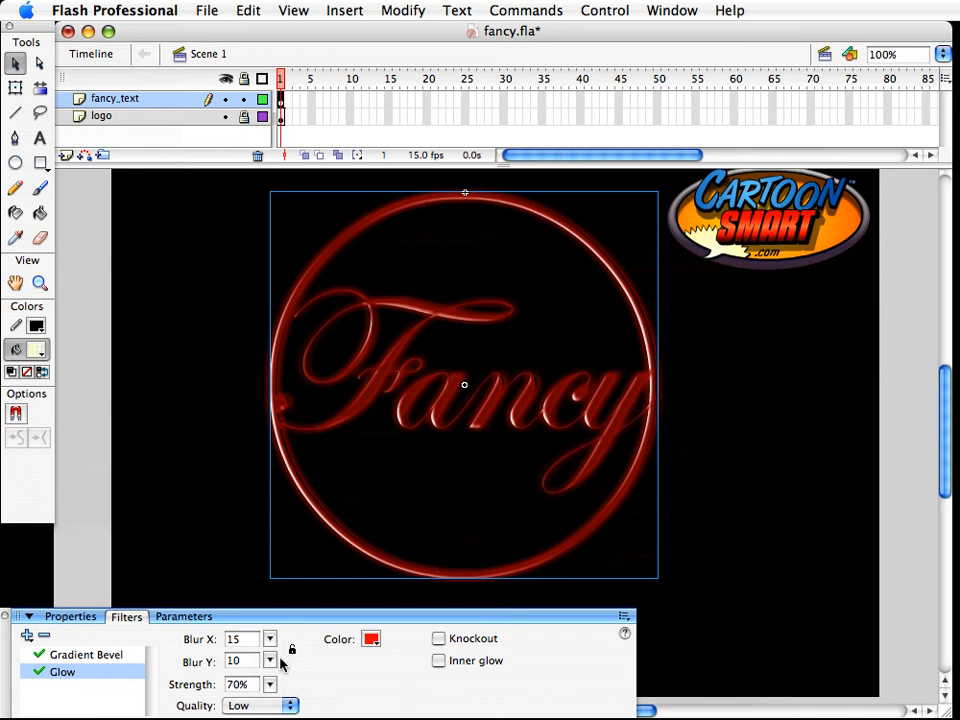
click(242, 418)
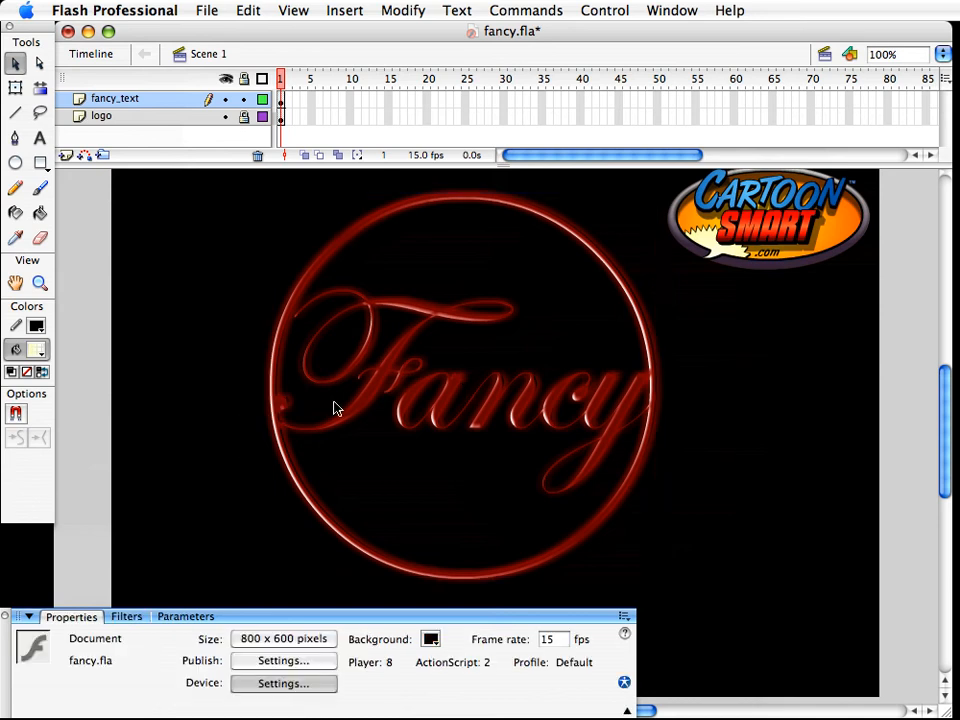
click(288, 448)
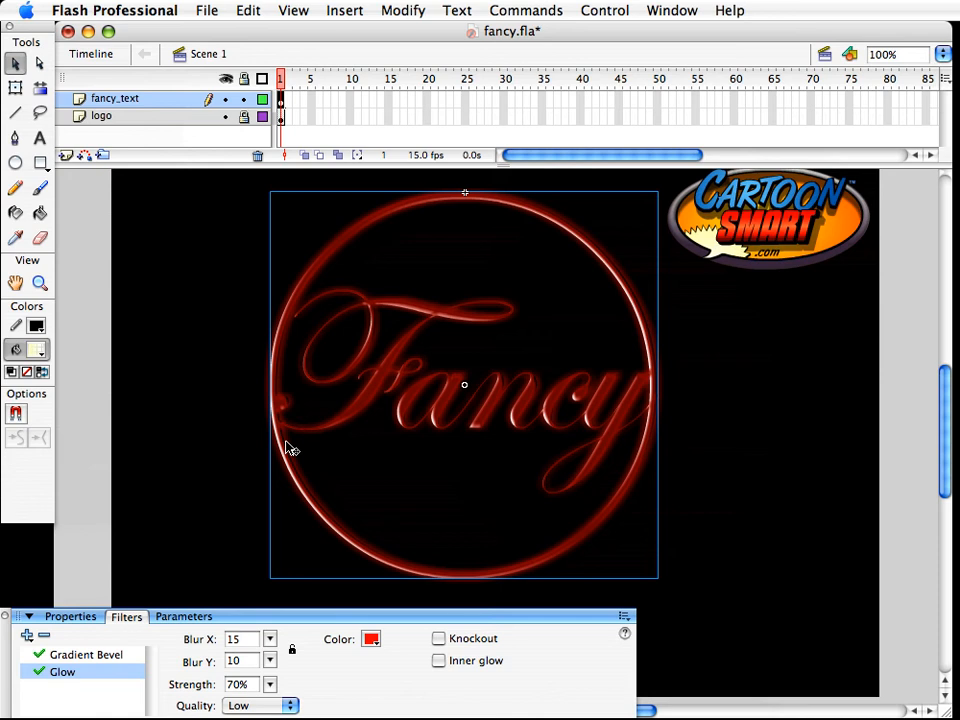
click(253, 452)
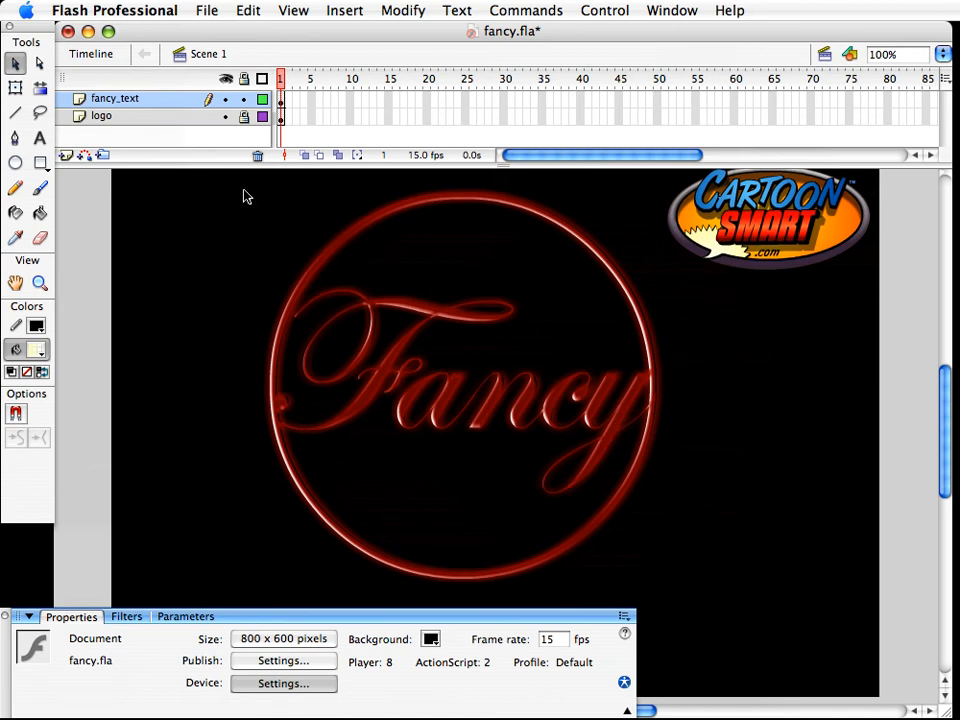
On a new top layer, draw a gradient-filled rectangle without stroke, about 86 × 128 pixels, just right of the Fancy circle
click(65, 155)
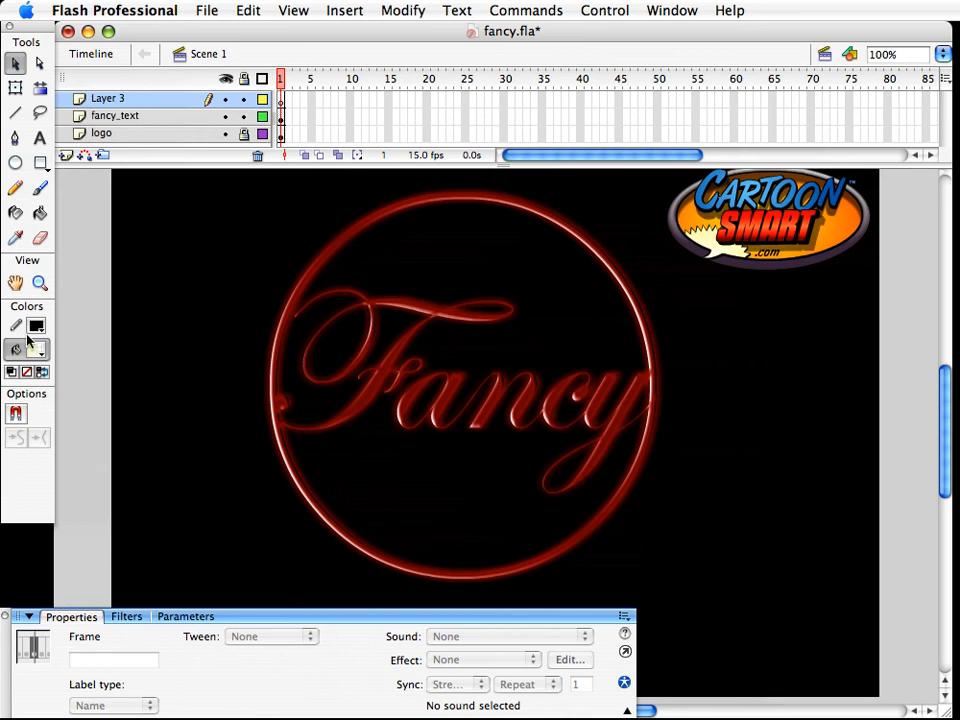
click(36, 325)
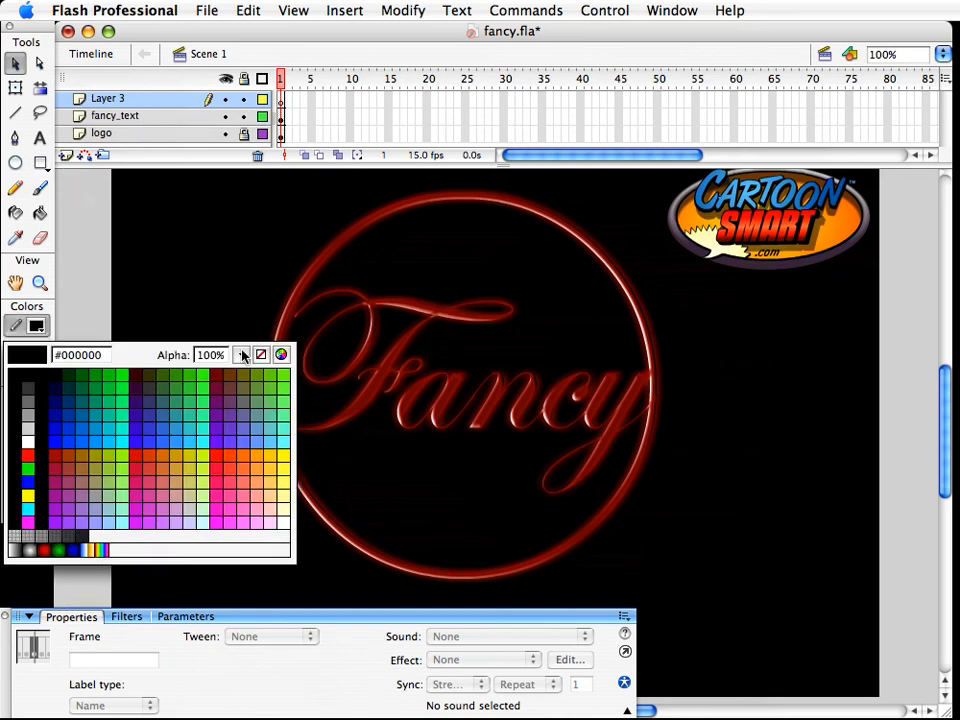
click(260, 354)
key(r)
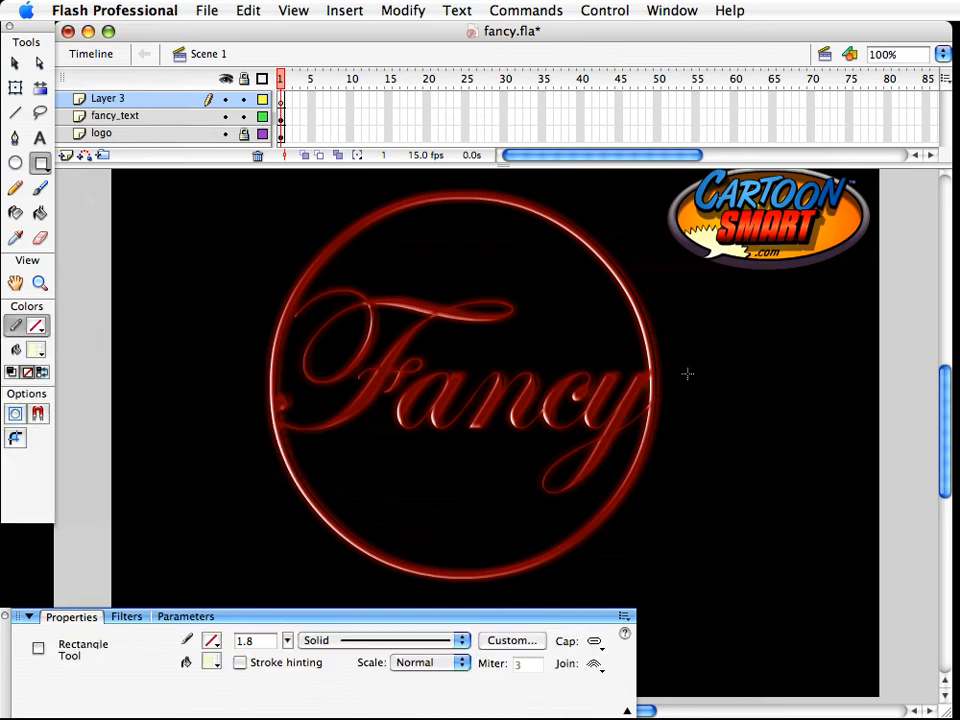
click(280, 101)
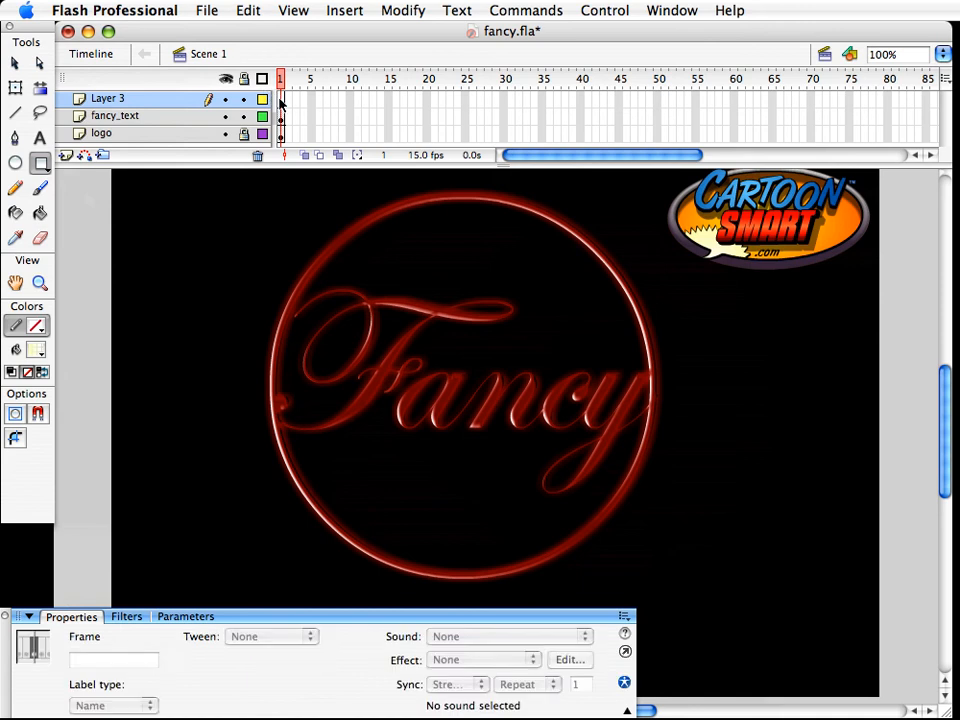
drag(667, 346, 748, 467)
key(v)
click(678, 462)
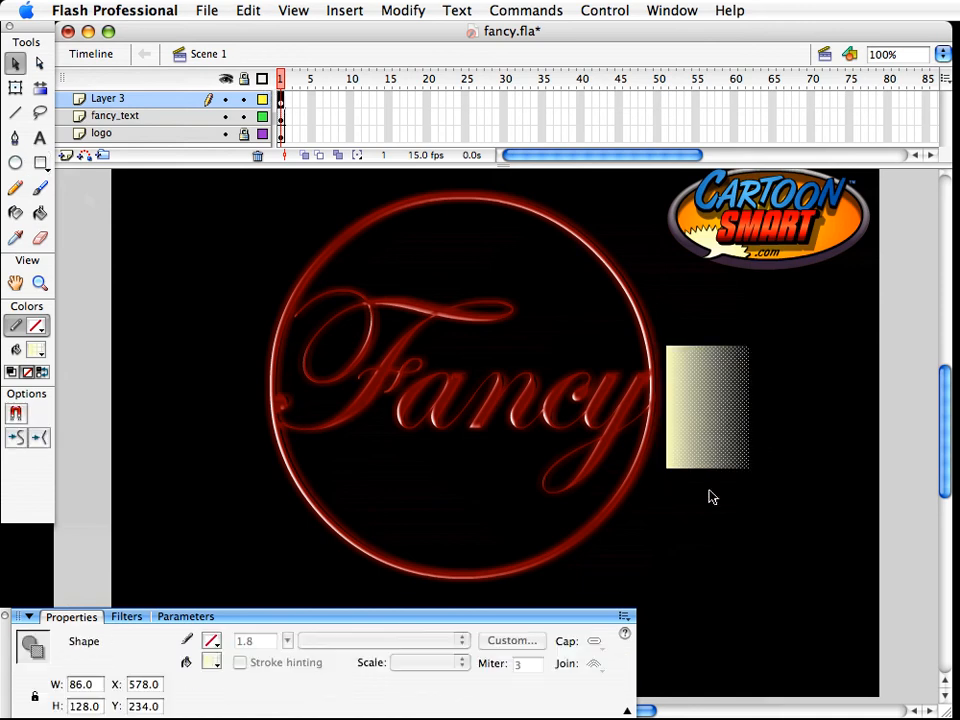
click(669, 512)
Reshape the rectangle by pulling its left corners onto the circle's lower right rim and its upper right corner upward
drag(666, 467, 592, 476)
drag(666, 349, 648, 378)
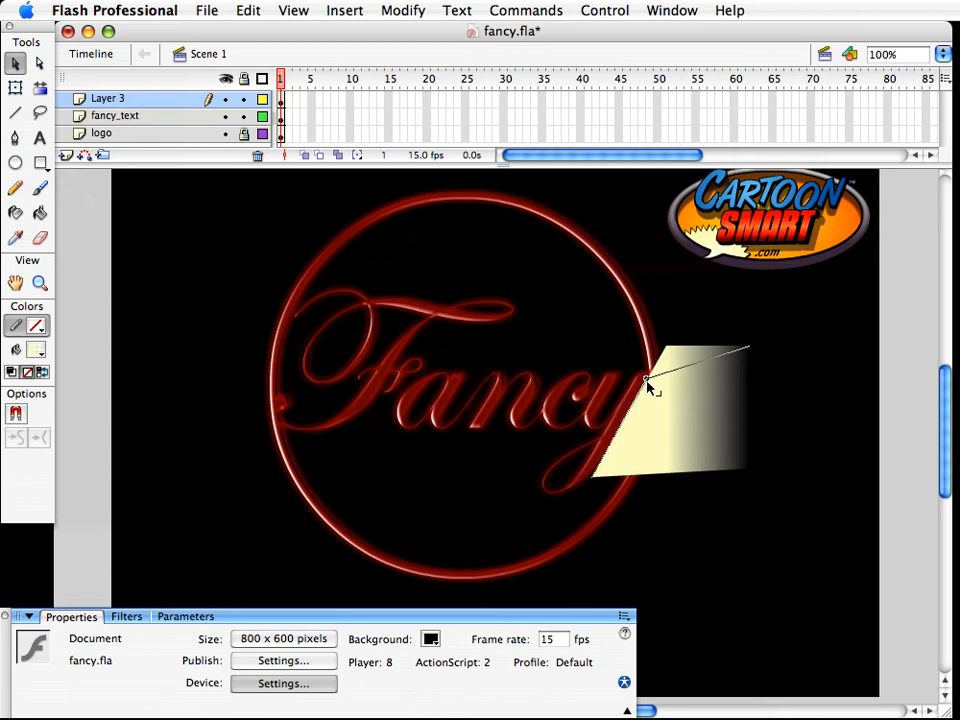
drag(747, 354, 749, 310)
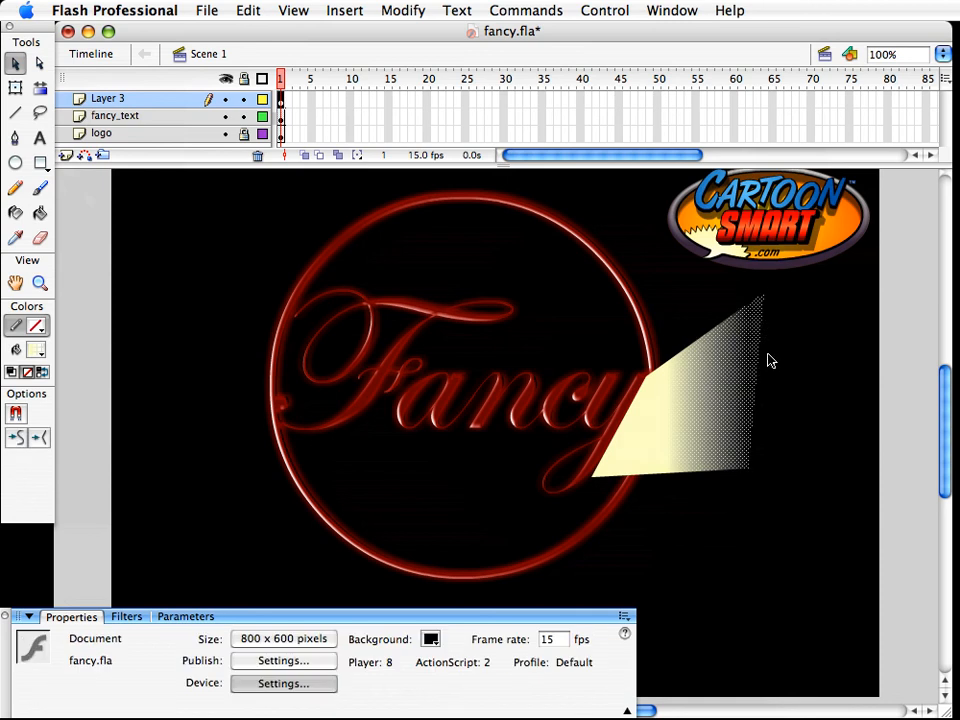
Pull two notches into the shape's right edge toward the circle to form three pointed rays
drag(748, 388, 797, 327)
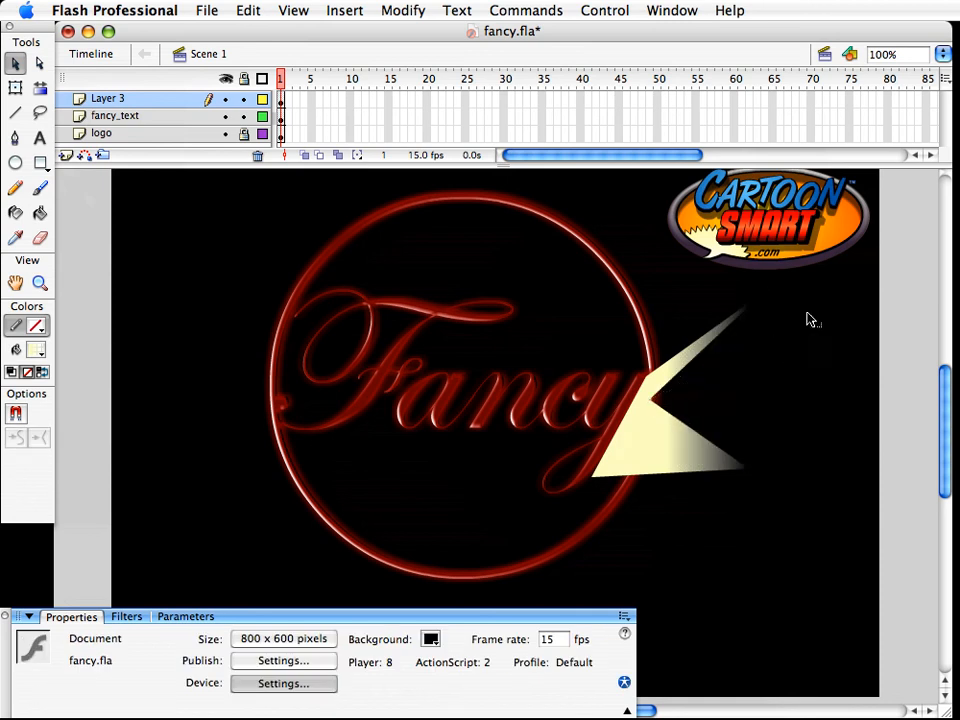
click(740, 423)
click(779, 407)
drag(770, 409, 648, 436)
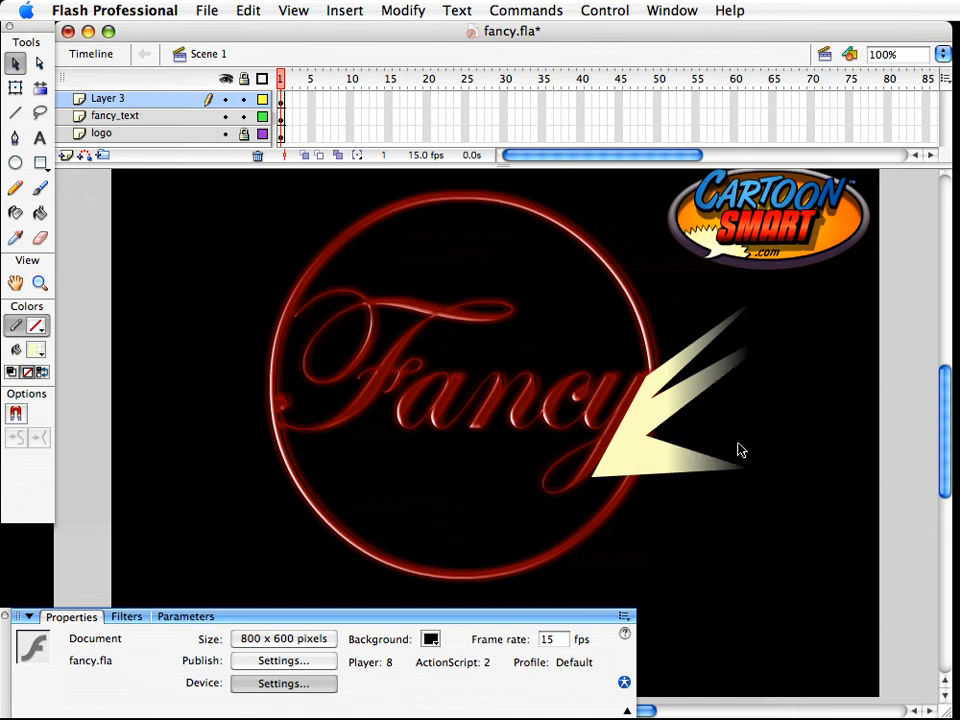
Raise and shorten the lowest ray's tip, and pull another notch between the upper rays to form a fourth ray
drag(748, 465, 745, 428)
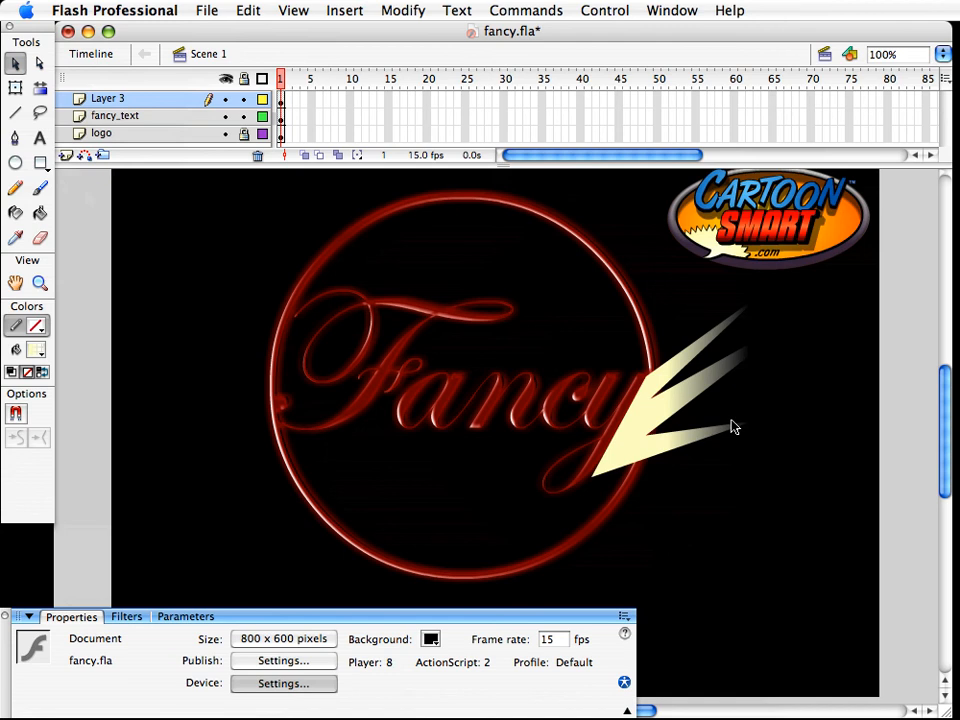
drag(745, 428, 698, 432)
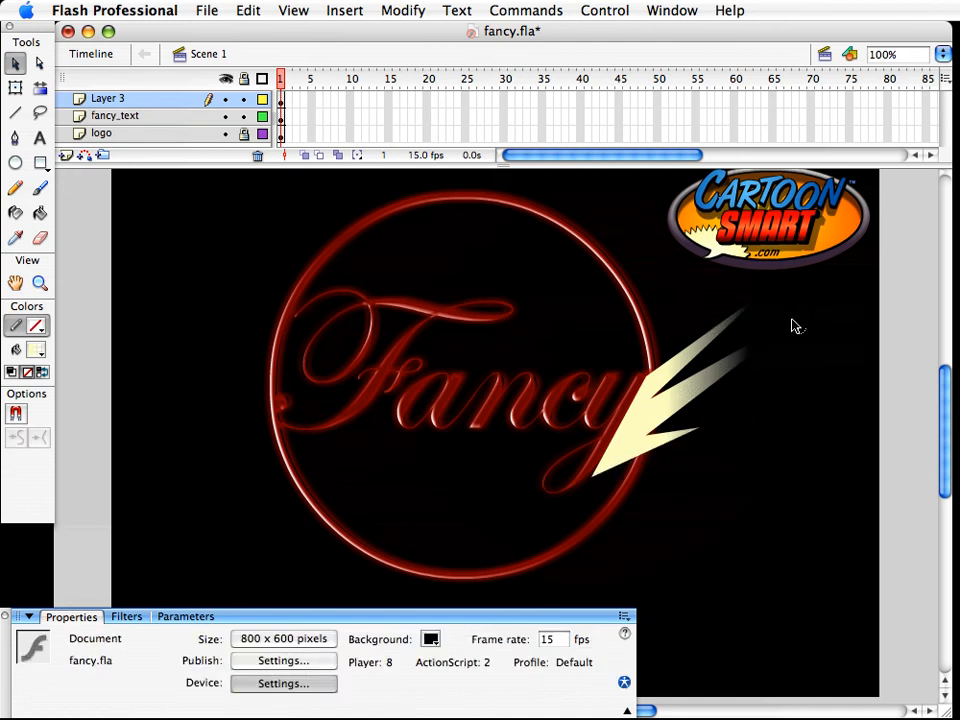
drag(804, 316, 826, 340)
drag(703, 346, 666, 401)
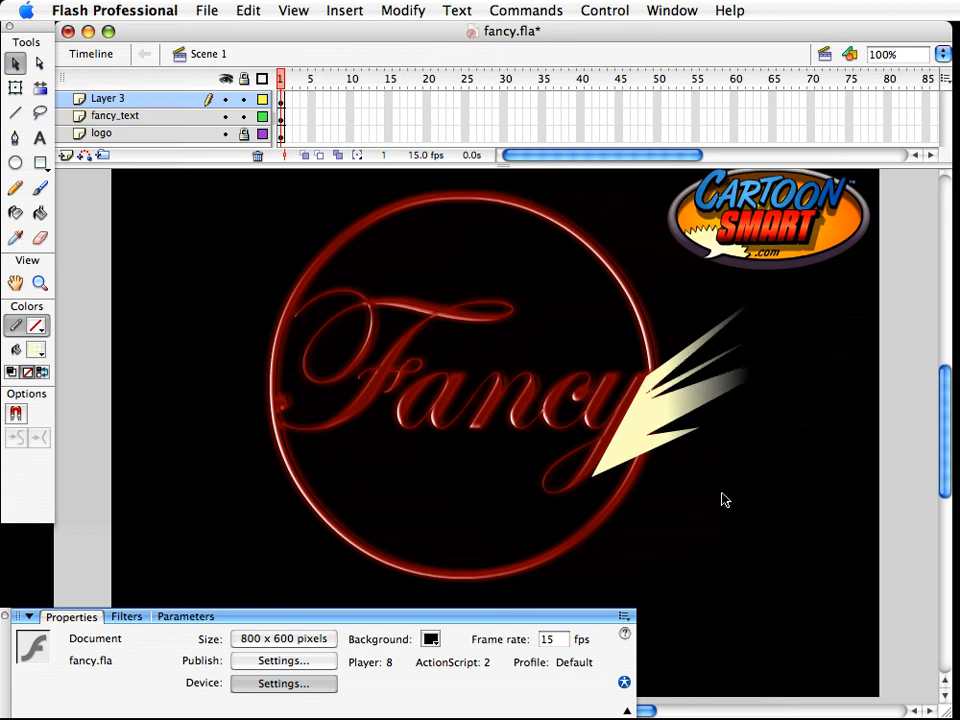
Convert the ray shape on Layer 3 into a movie clip symbol named shine
click(647, 450)
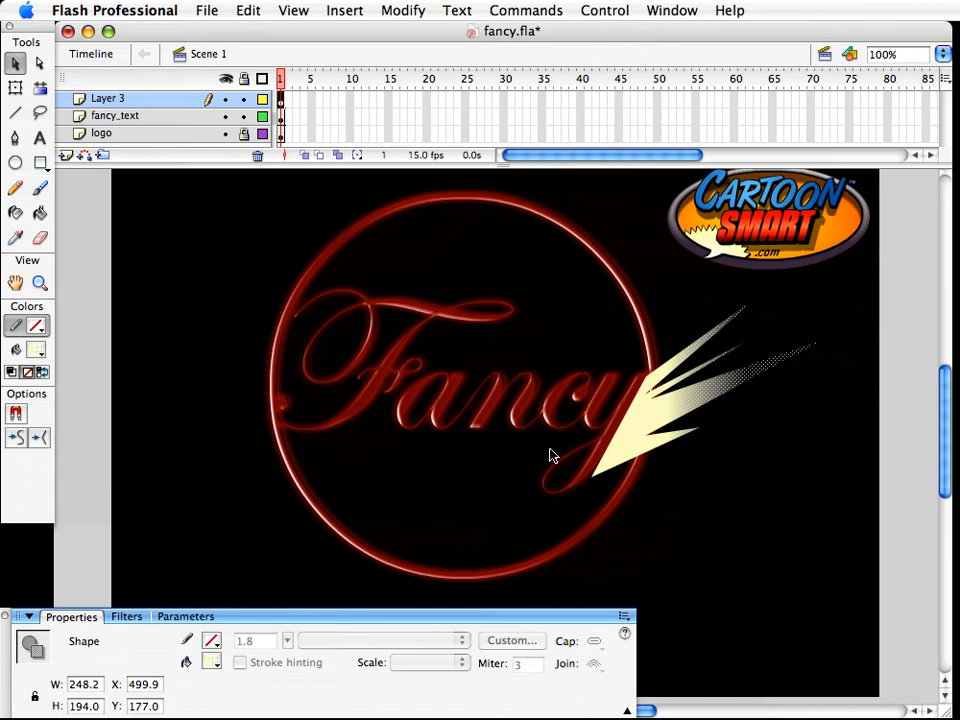
click(418, 10)
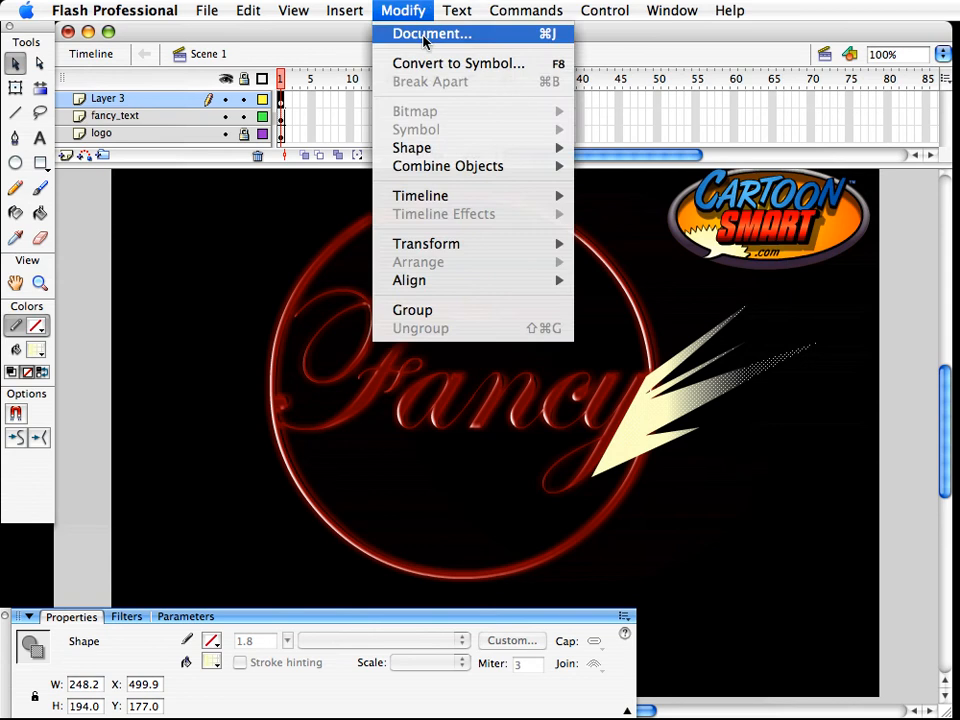
click(456, 62)
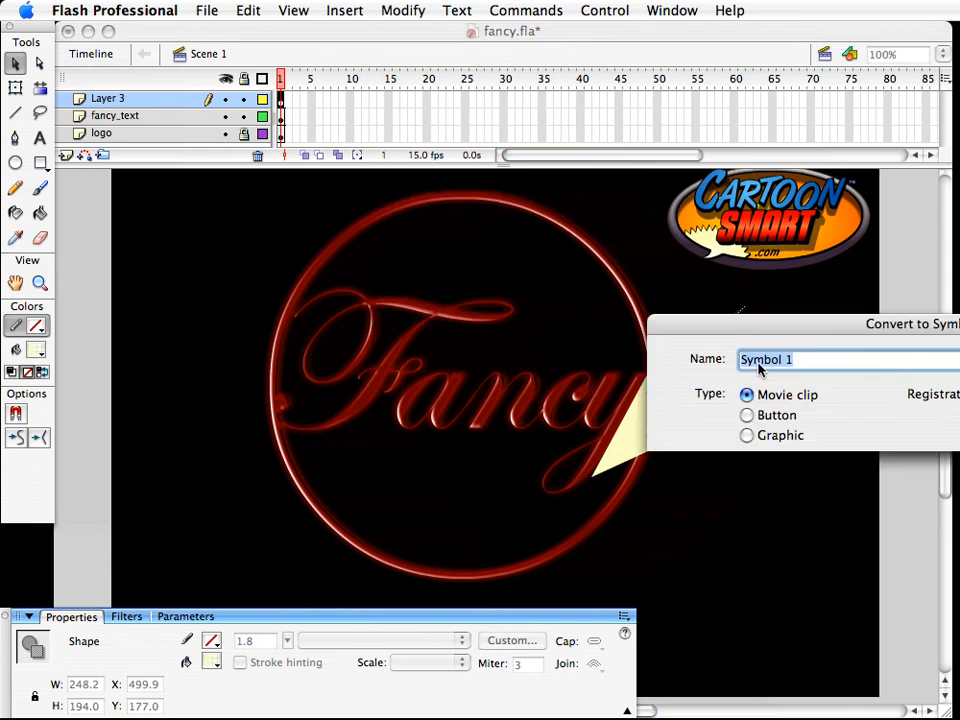
text(shine)
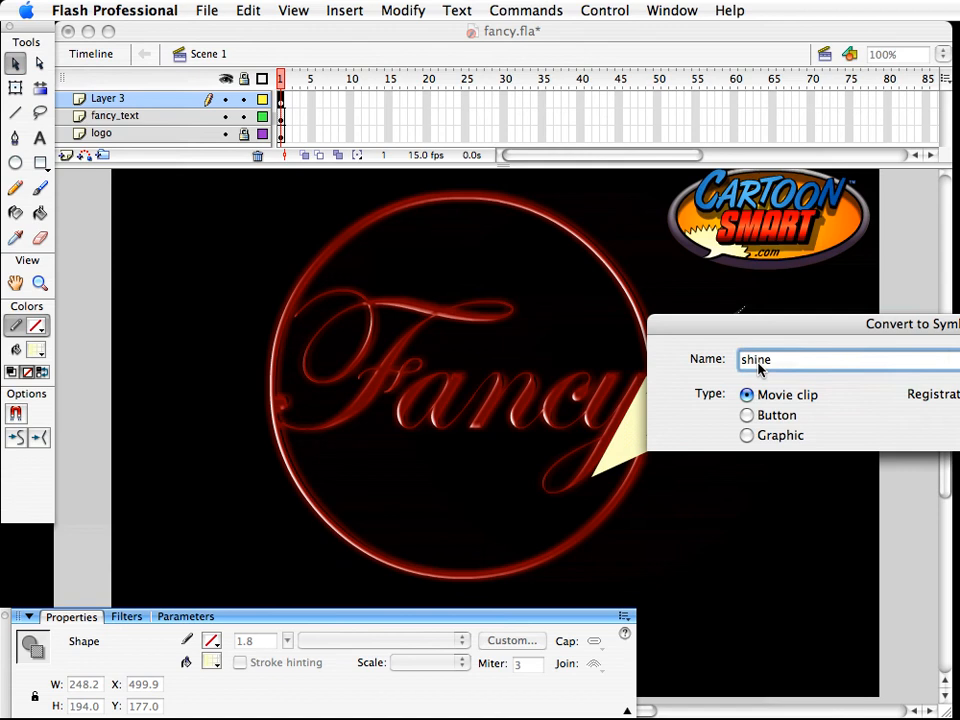
key(Return)
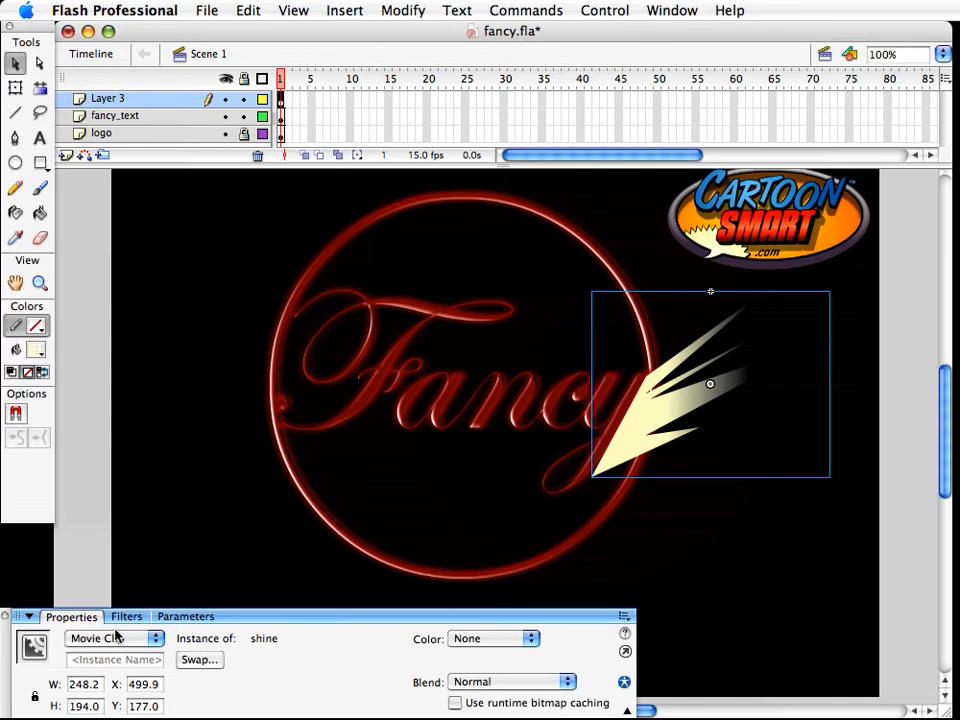
Add a Blur filter to the shine clip with Blur X 20, Blur Y 30 and Medium quality
click(124, 617)
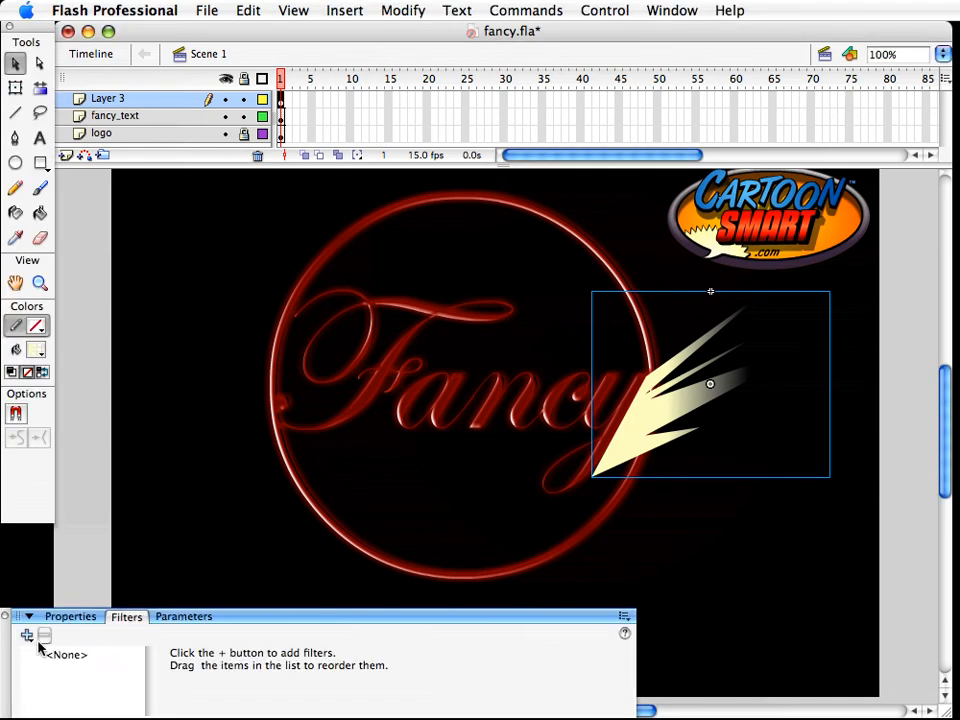
click(26, 636)
click(24, 640)
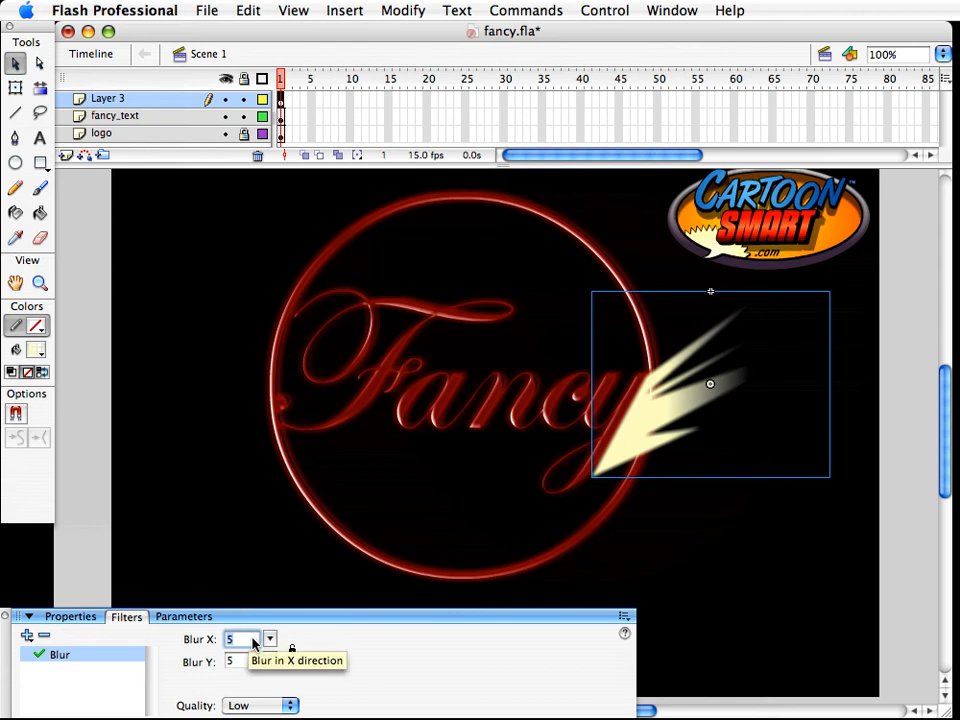
text(20)
key(Tab)
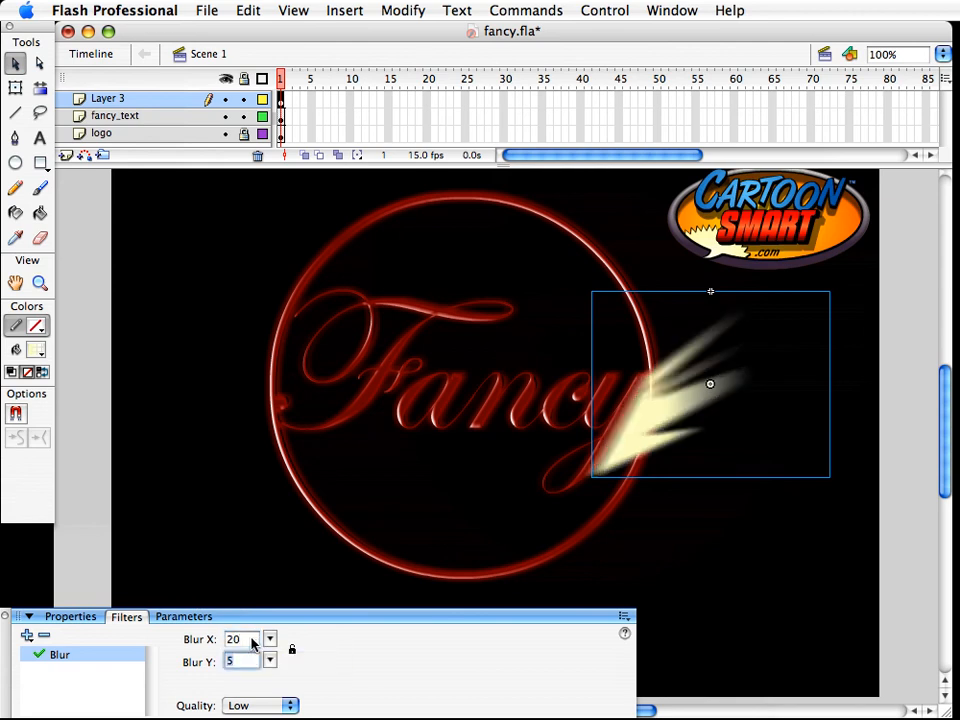
text(30)
key(shift+Tab)
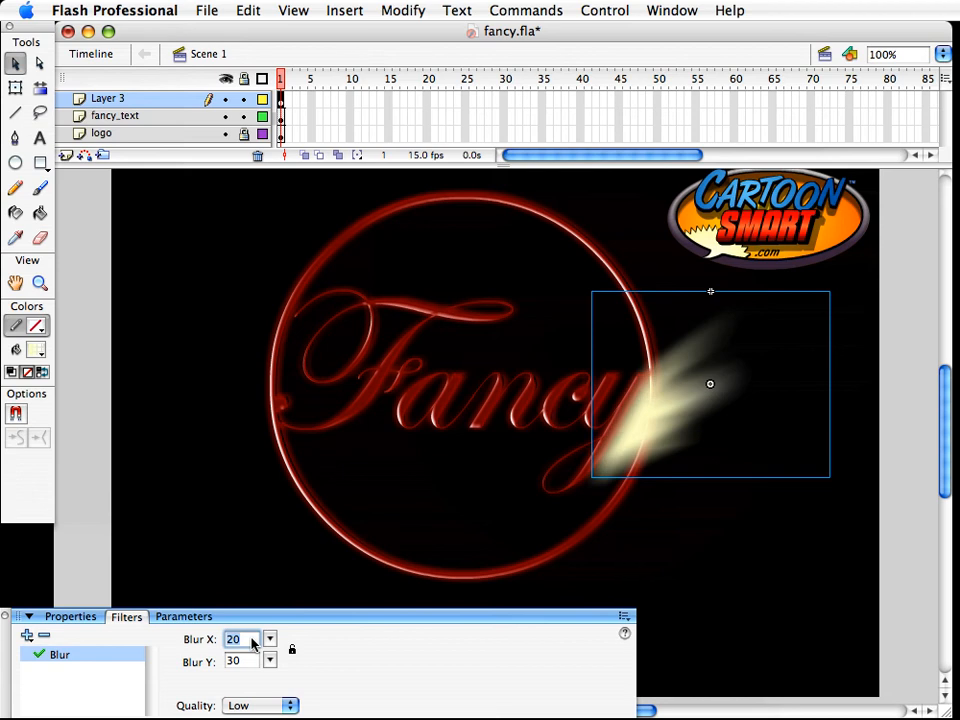
click(242, 704)
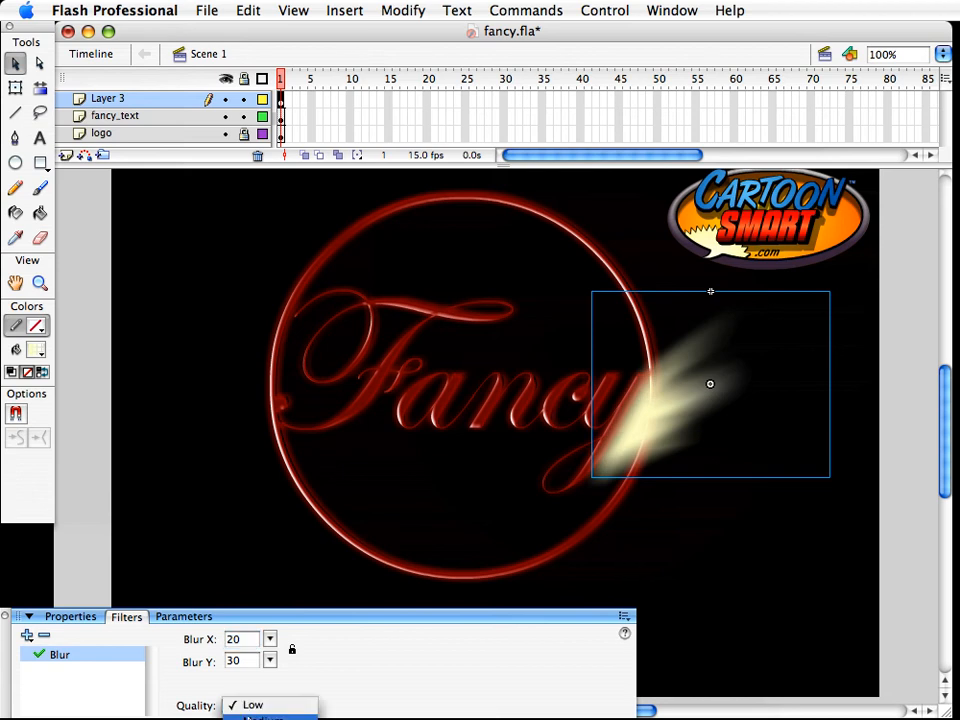
click(250, 716)
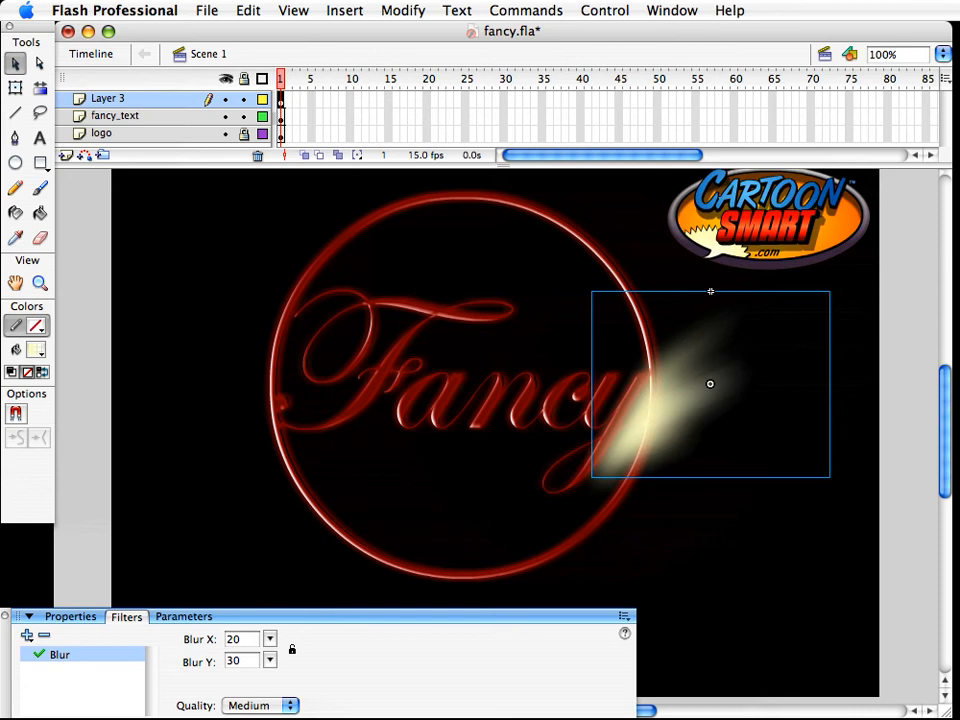
Add a red Glow filter to the shine clip and raise its strength to about 137%
click(27, 635)
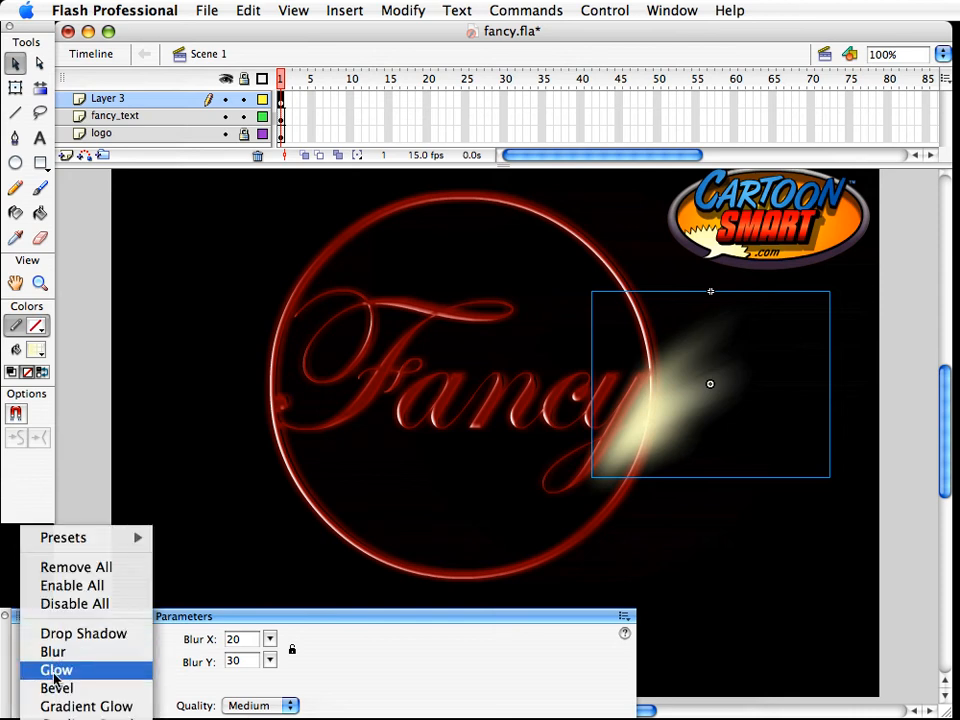
click(55, 670)
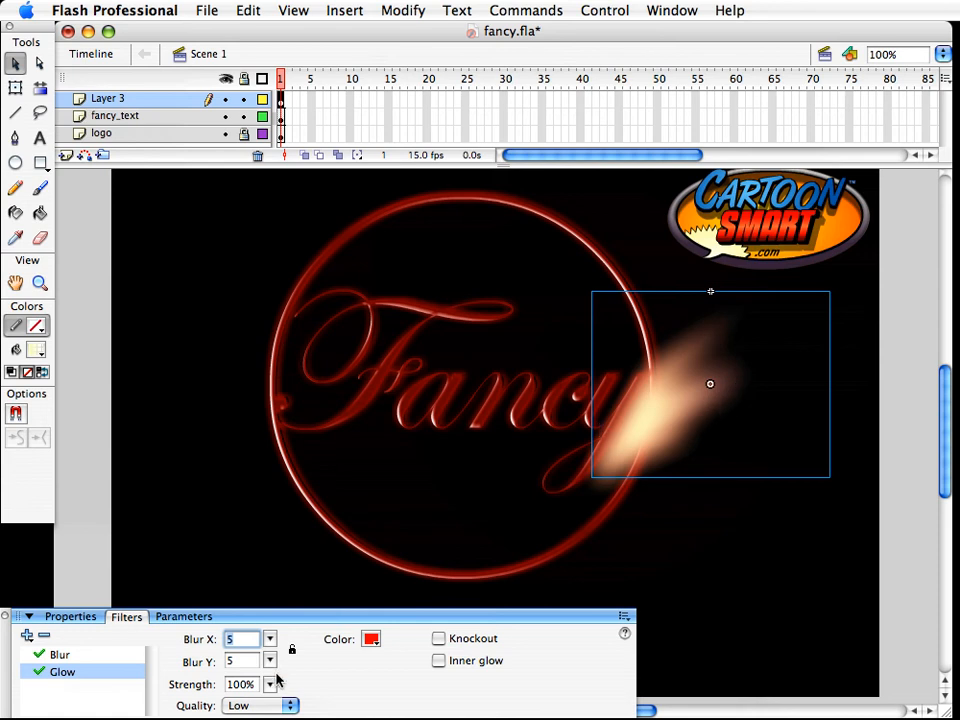
drag(270, 684, 271, 686)
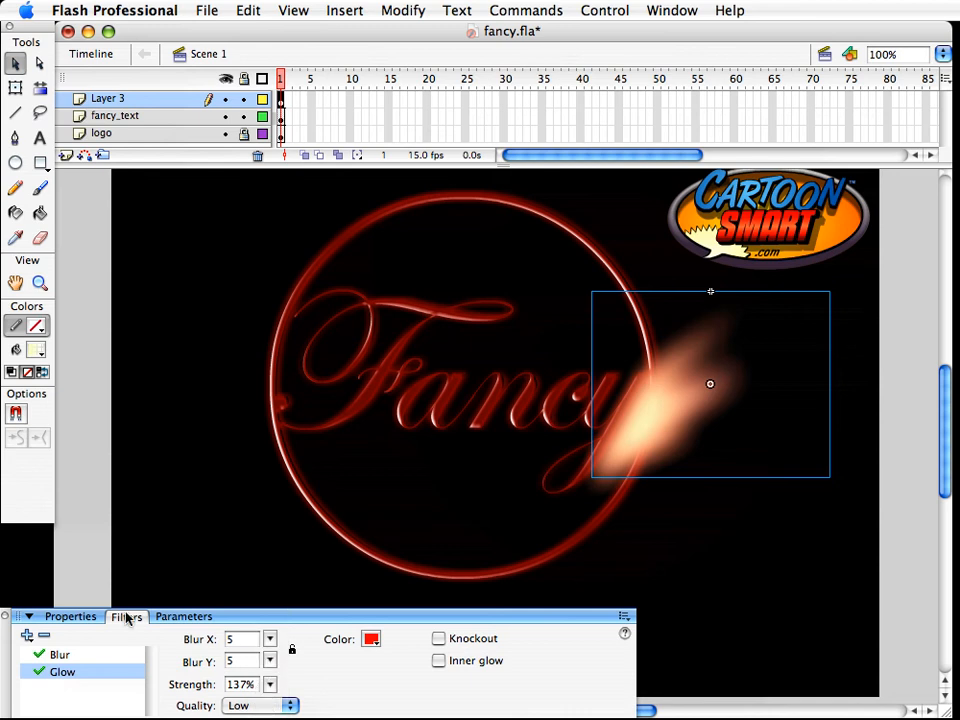
Apply an Alpha color effect of about 41% to the shine clip
click(80, 619)
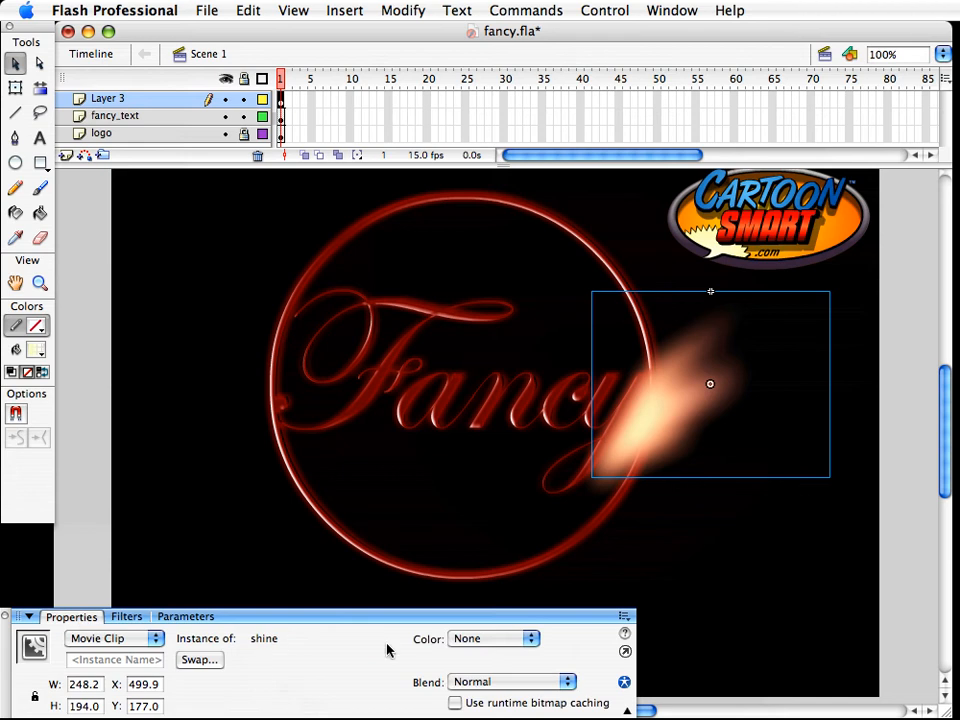
click(495, 639)
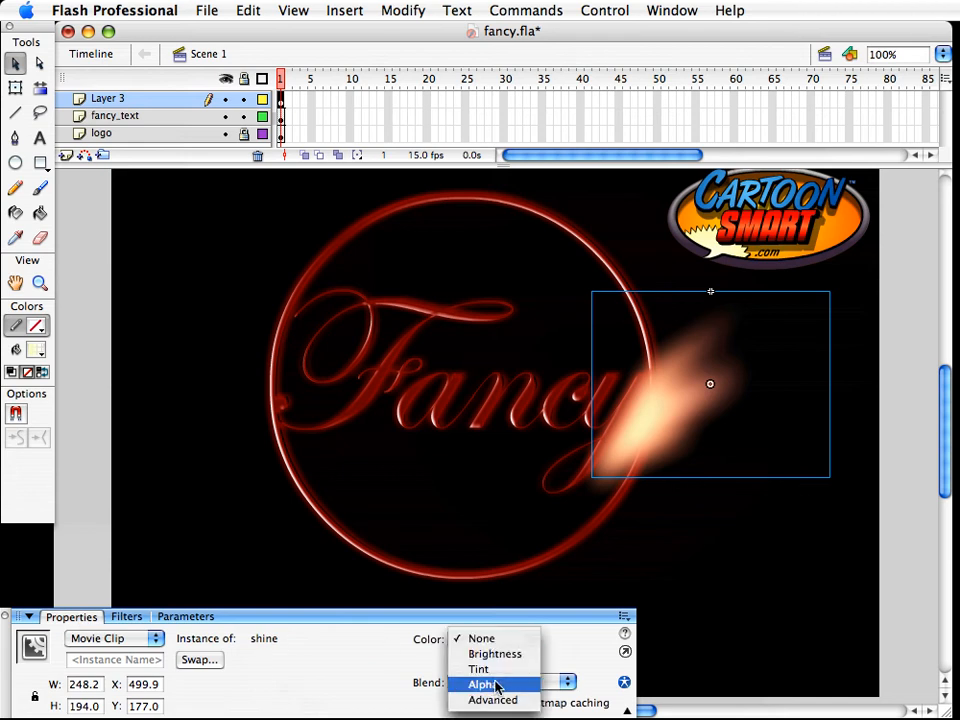
click(495, 685)
drag(600, 638, 588, 612)
Move the shine clip down and inward over the circle's lower right rim, to about X 481, Y 196
click(657, 430)
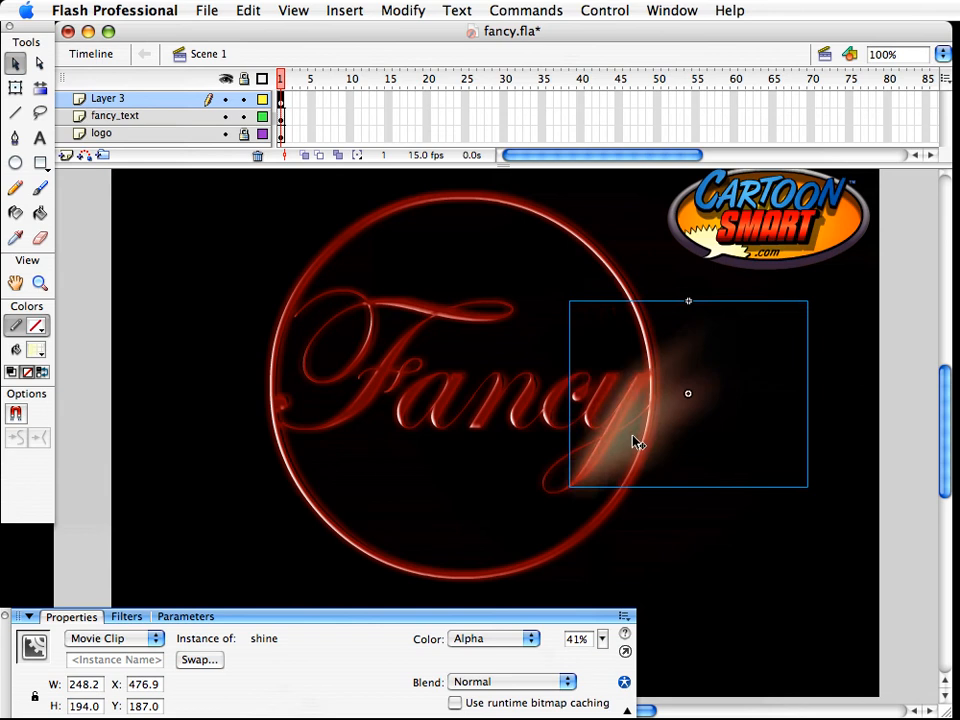
drag(624, 439, 617, 439)
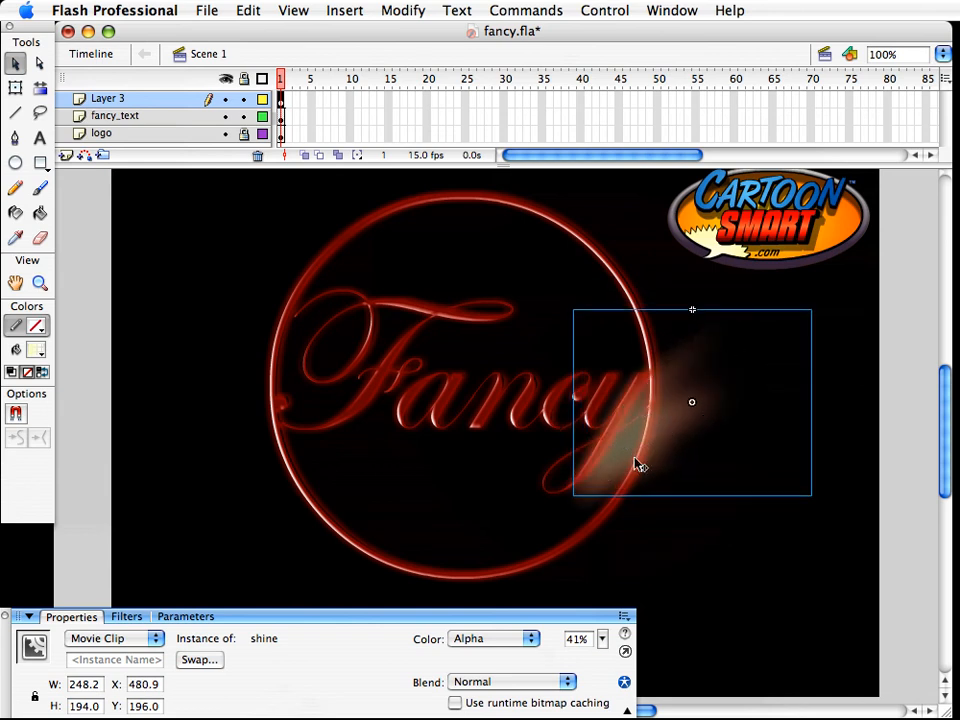
click(780, 510)
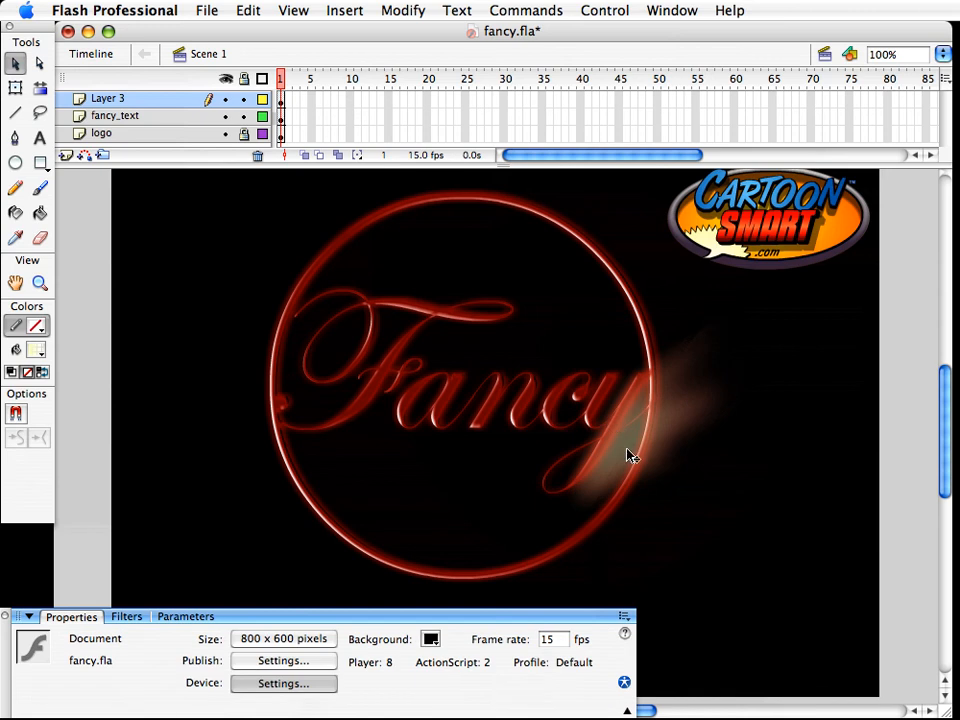
Inside the shine symbol, widen the rays' gradient outward and rotate it slightly counterclockwise, then return to Scene 1
double_click(628, 452)
click(763, 514)
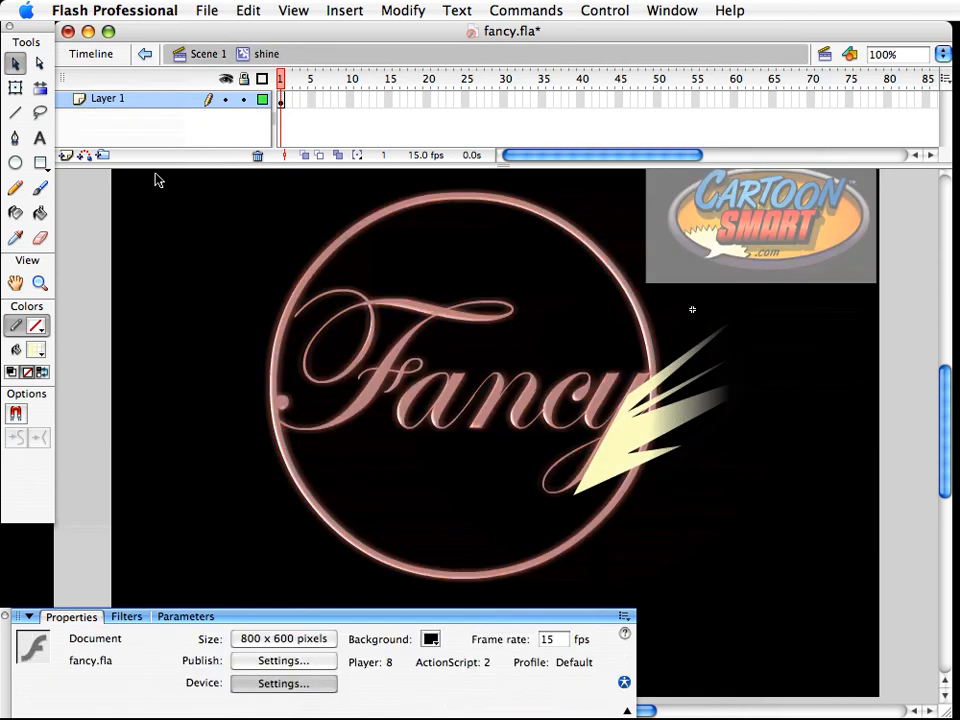
click(40, 90)
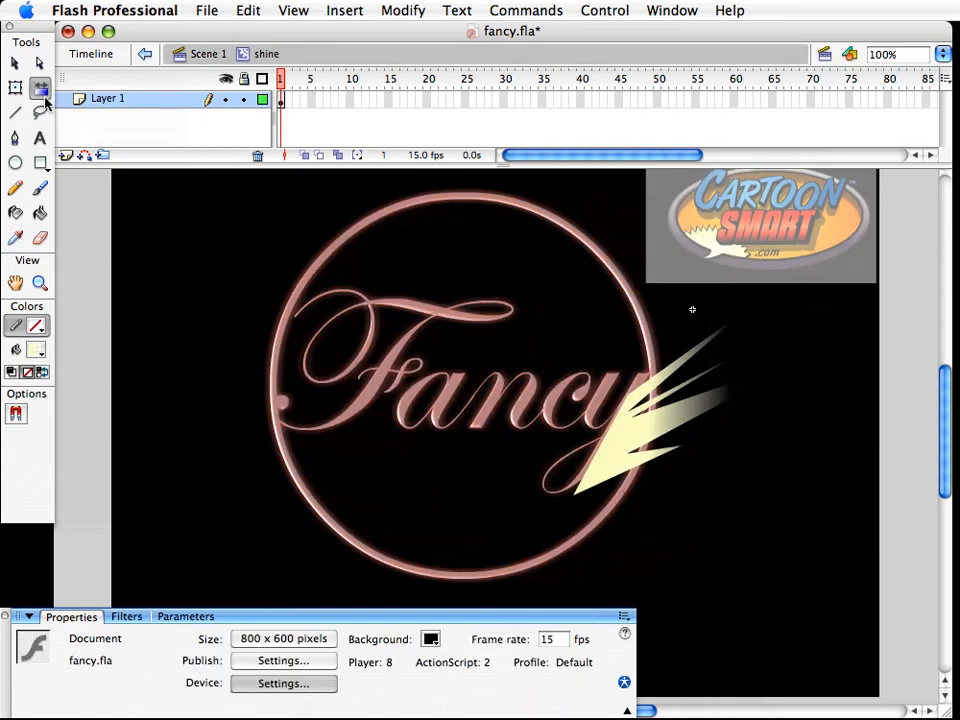
click(652, 440)
drag(738, 407, 810, 402)
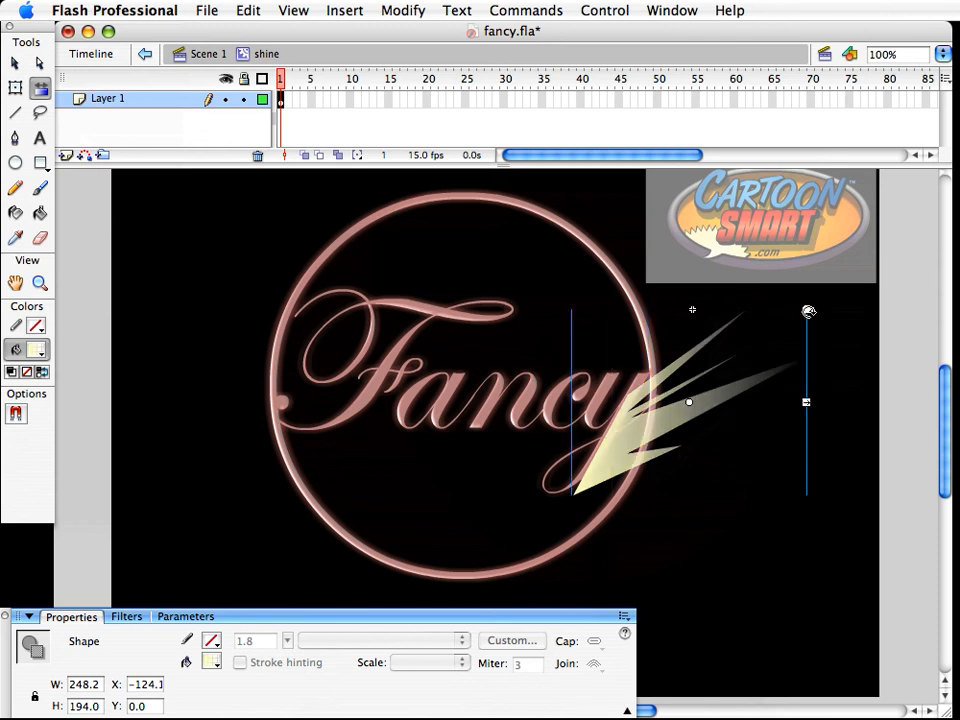
drag(807, 309, 772, 310)
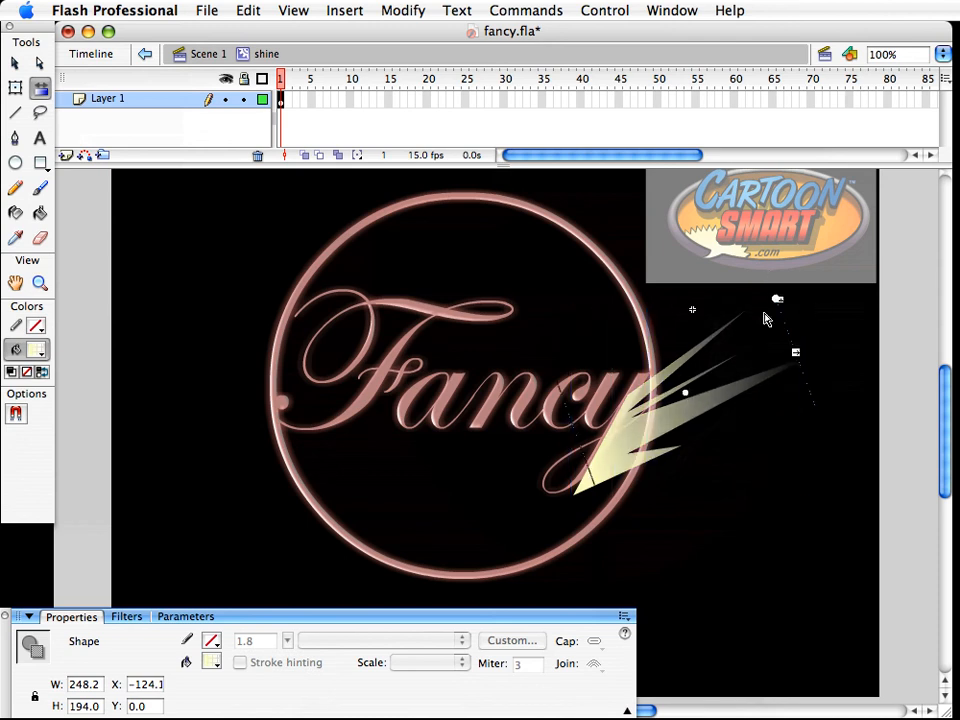
click(208, 54)
click(658, 461)
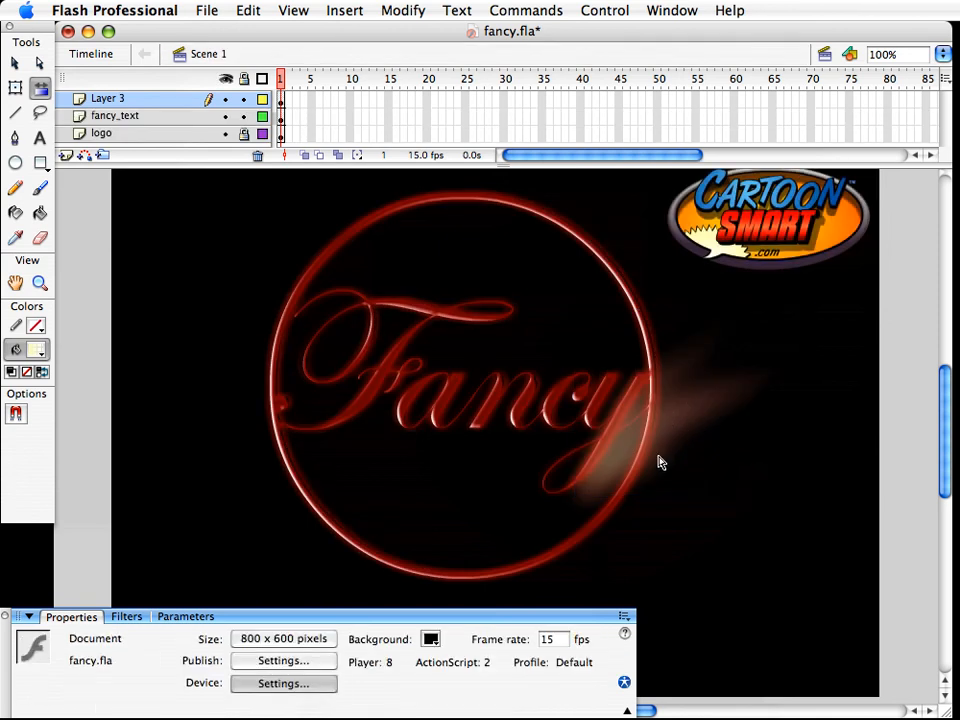
Raise the shine clip's alpha to about 54% and shift it up slightly to about Y 193
click(16, 64)
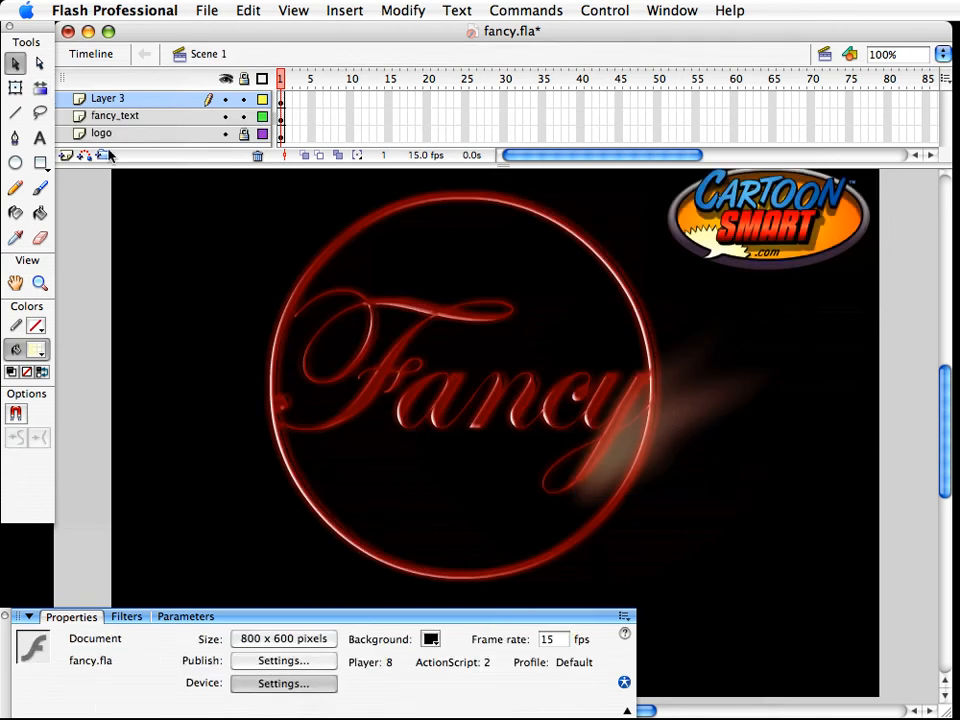
click(621, 452)
drag(602, 638, 601, 628)
click(617, 504)
click(632, 436)
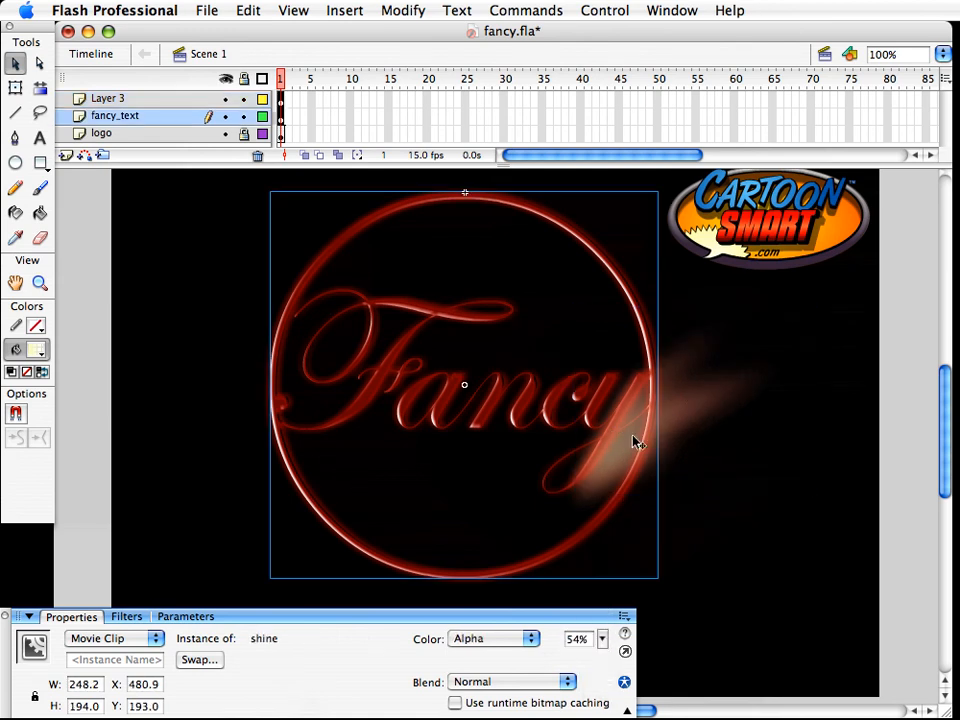
Narrow the shine clip to about 176 pixels wide and move it back over the tail of the y in Fancy
key(q)
drag(810, 399, 777, 399)
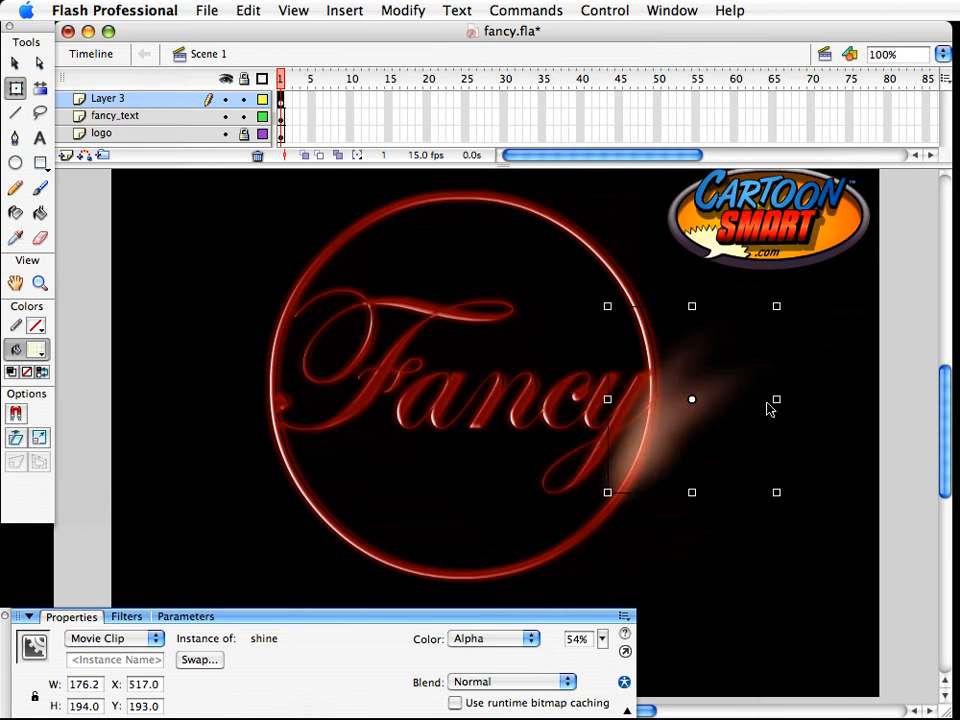
drag(675, 433, 647, 439)
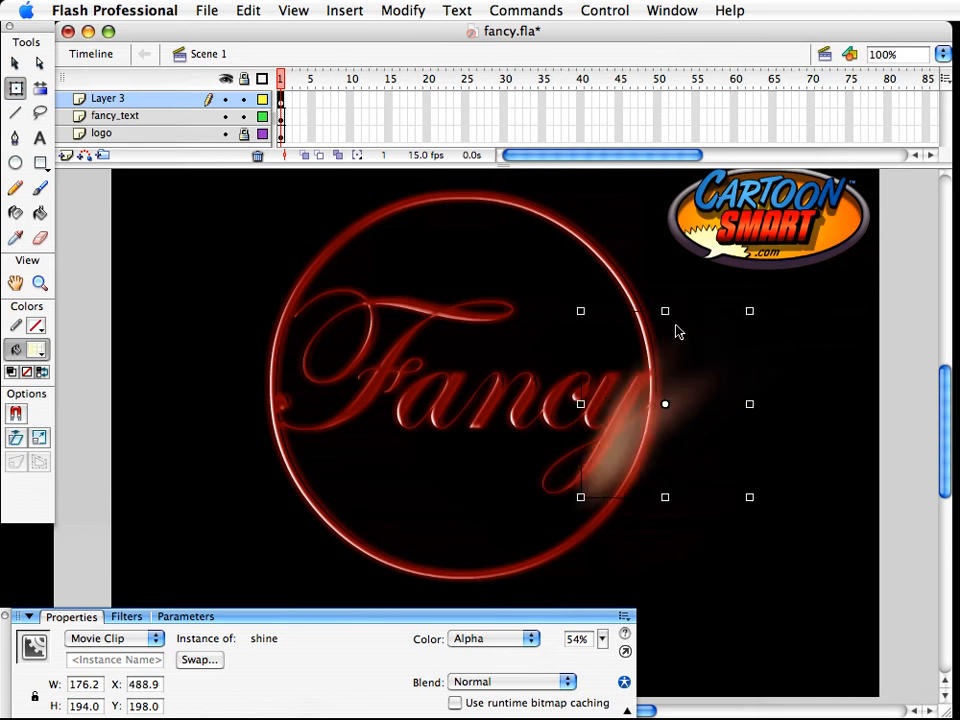
Skew the shine clip so its upper edge leans right, about 220 pixels wide overall, and save the file
drag(679, 315, 696, 313)
key(v)
key(super+s)
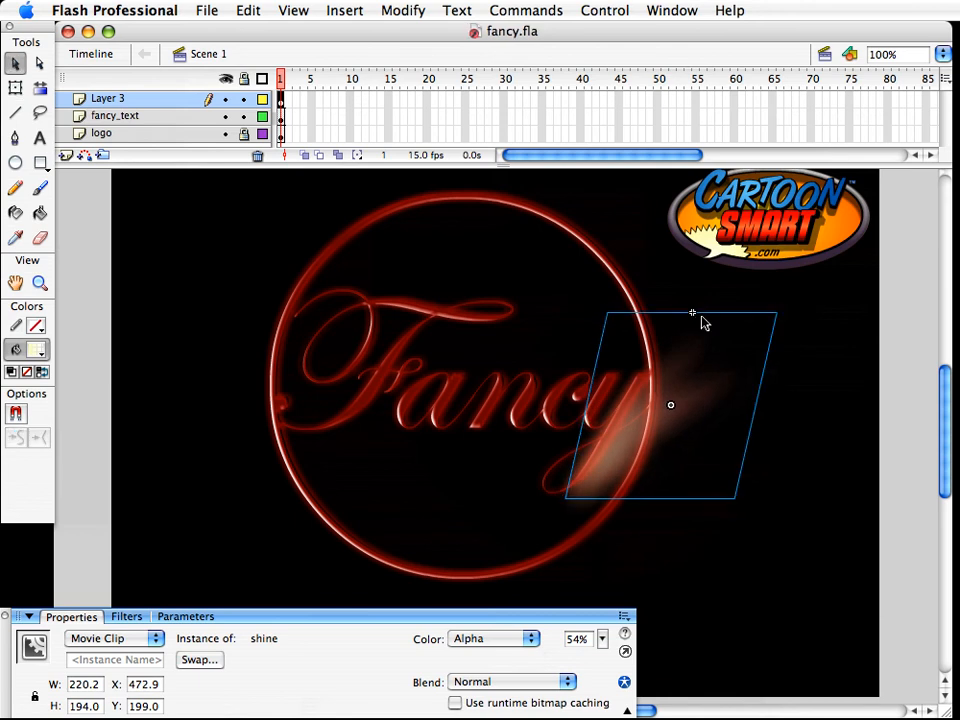
click(731, 525)
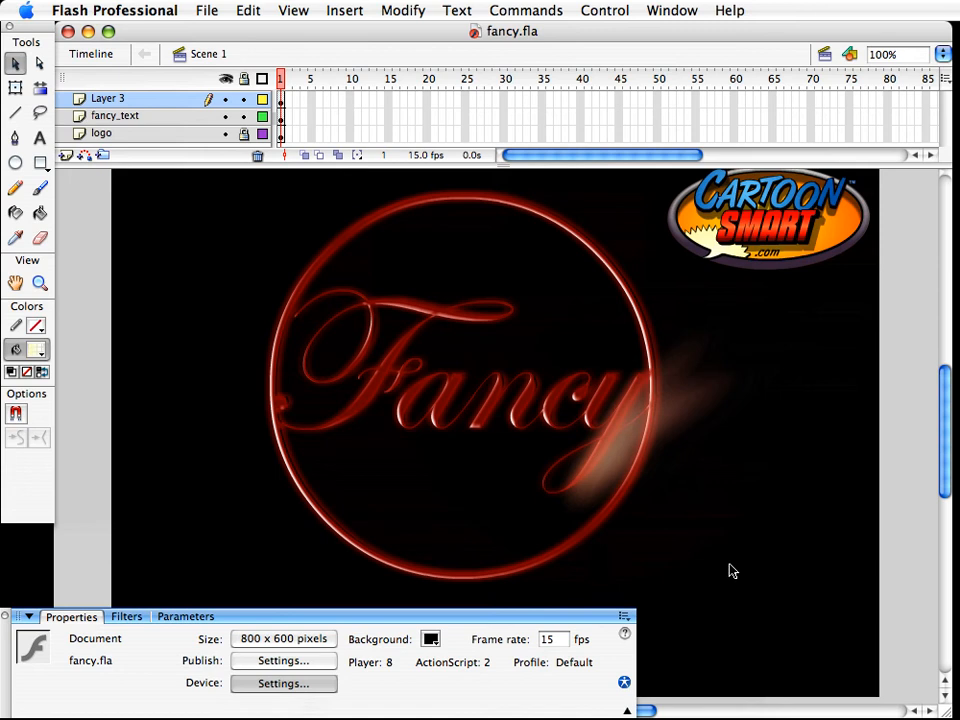
Convert the Fancy artwork and the shine clip together into one movie clip named fancy_logo_animation, and save the file
click(450, 577)
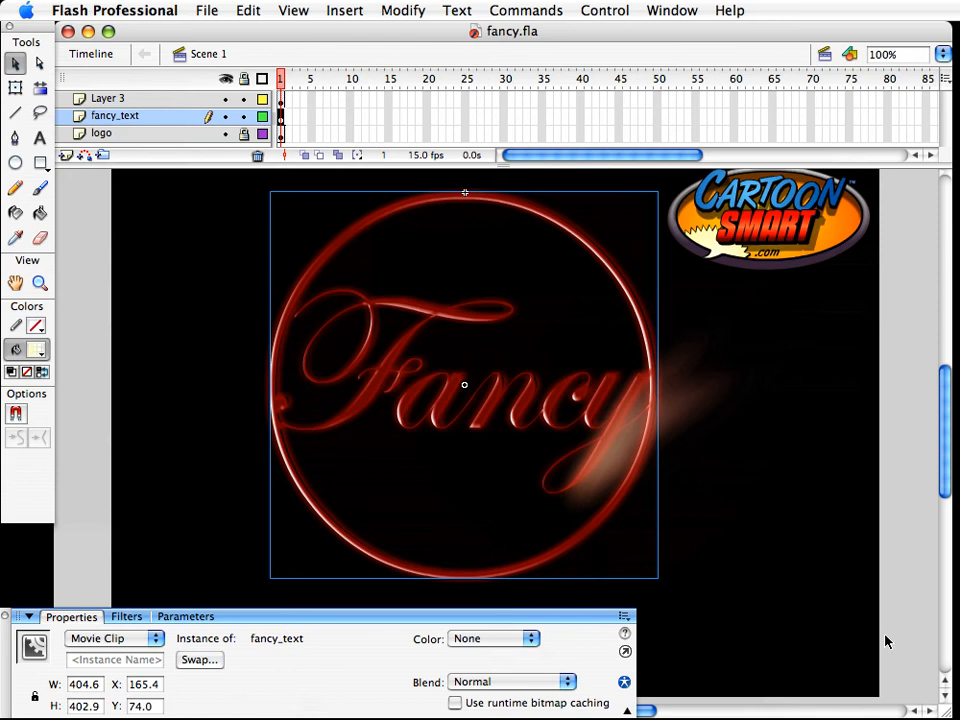
drag(922, 674, 422, 214)
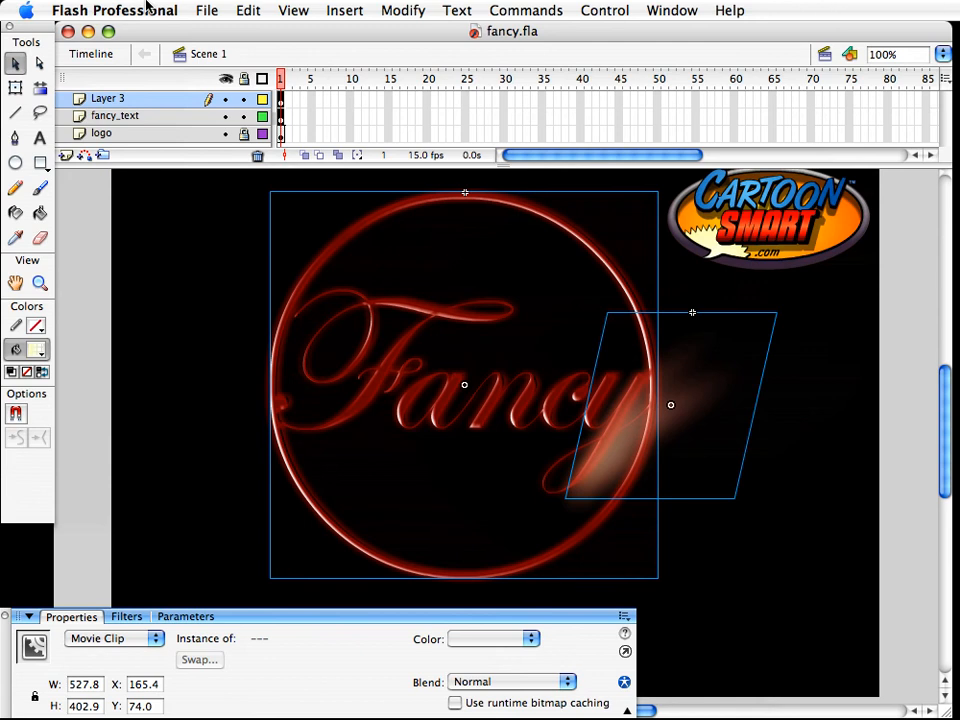
click(344, 10)
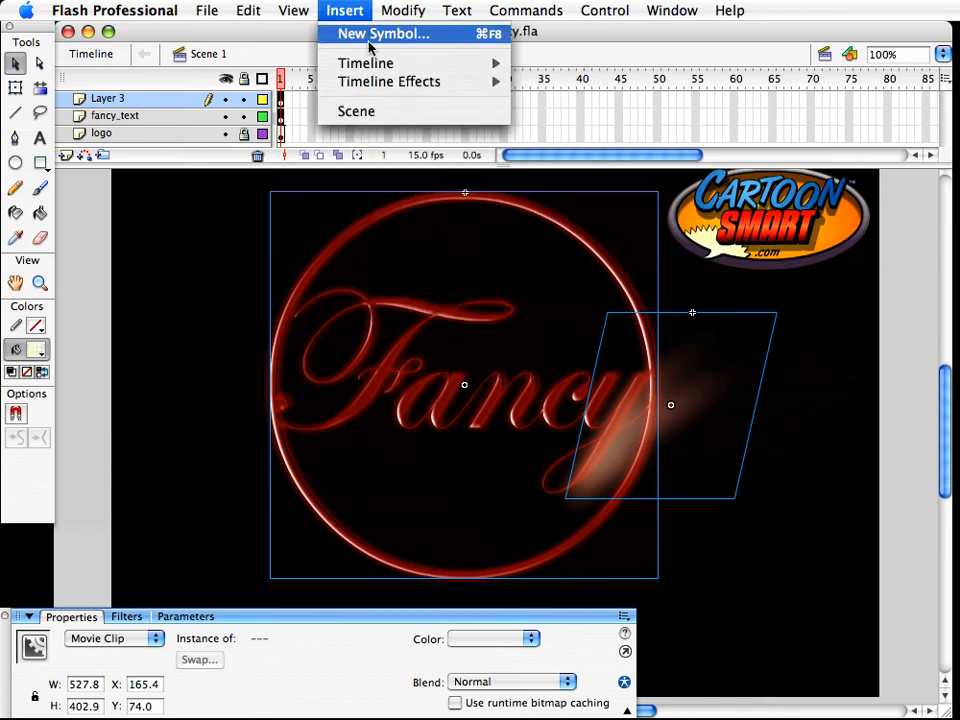
click(405, 64)
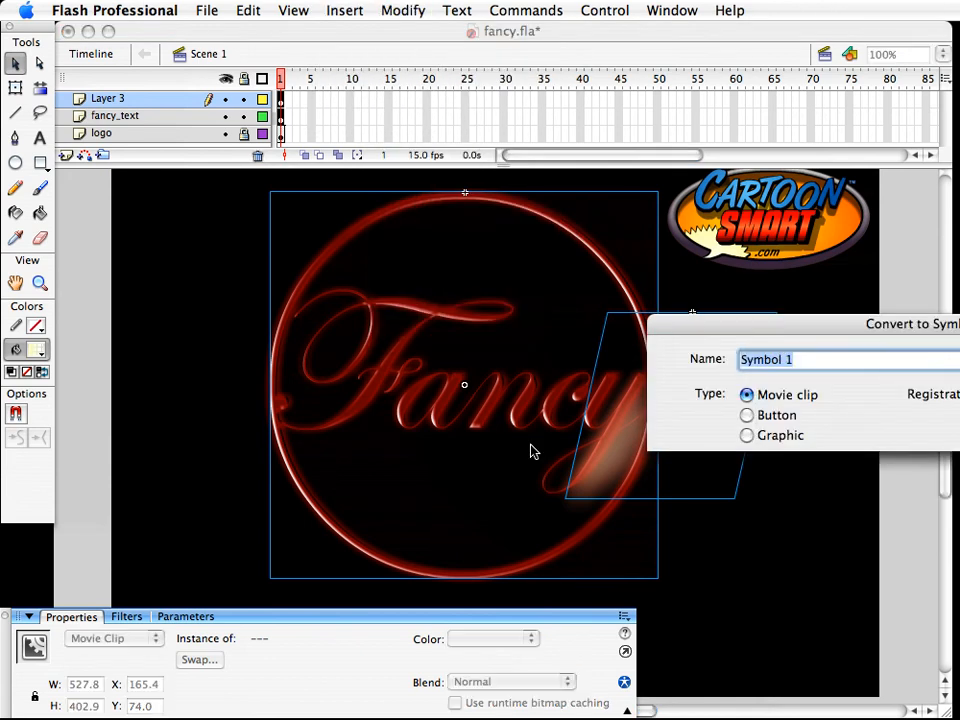
text(fancy)
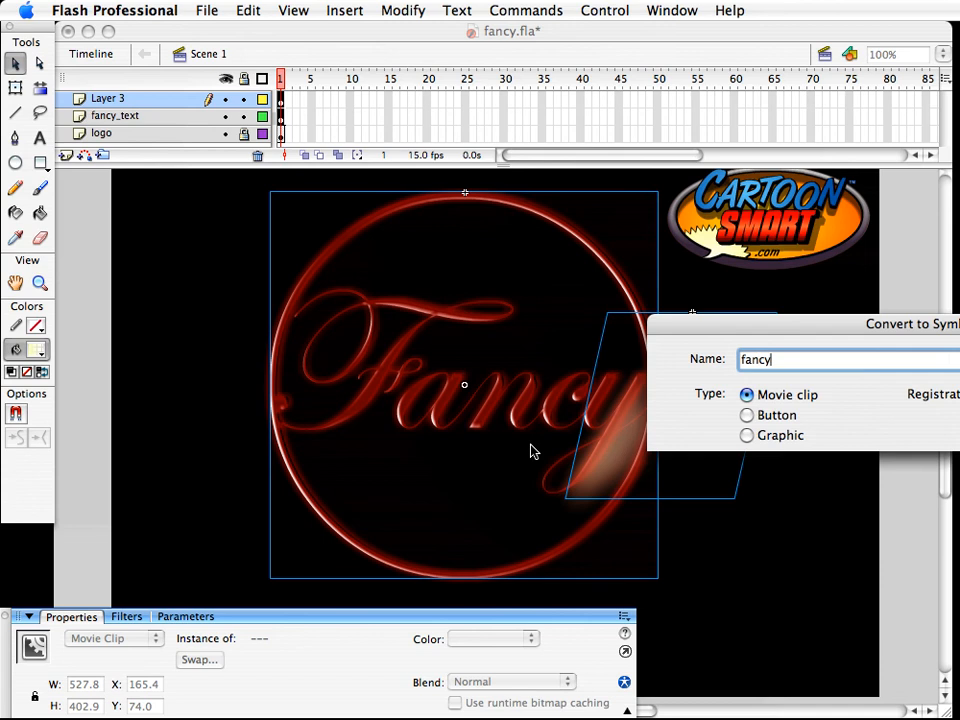
text(_logo_animation)
key(Return)
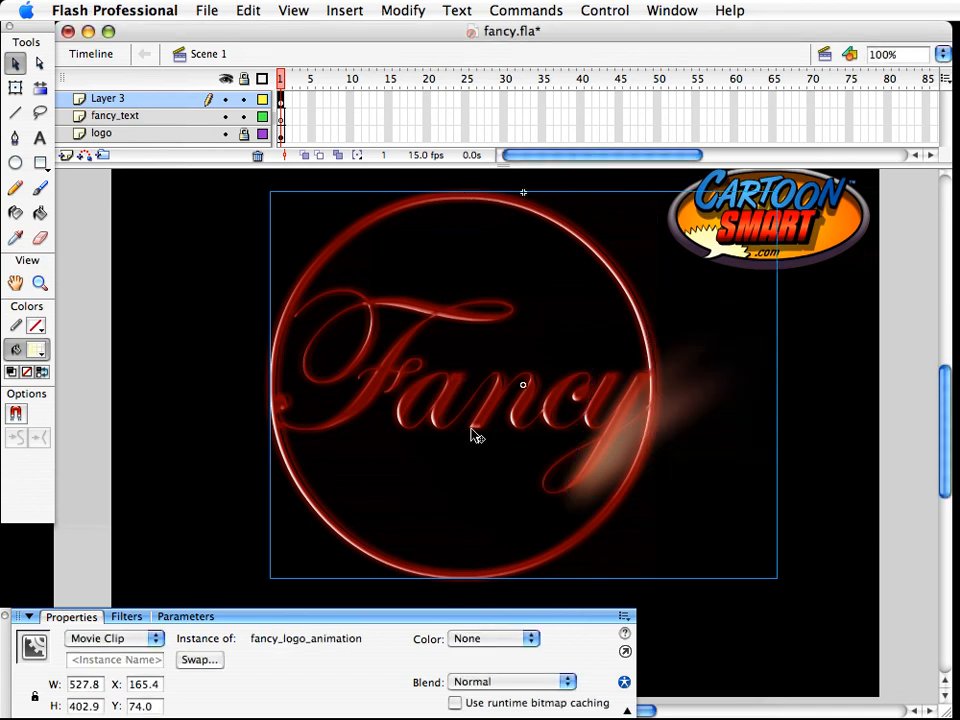
key(super+s)
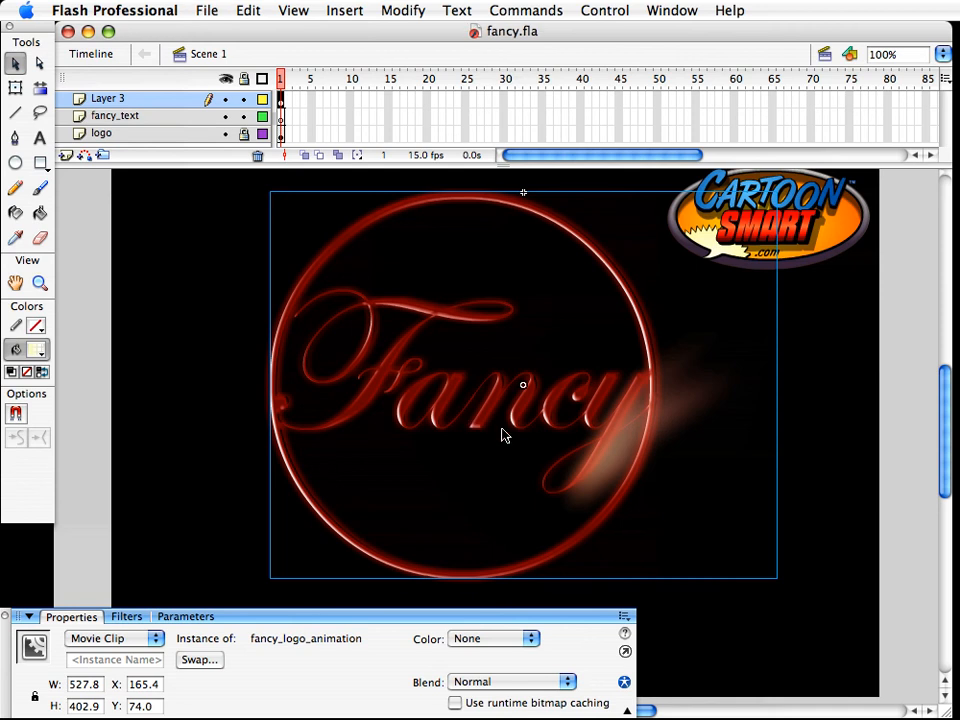
Move the fancy_logo_animation clip in place onto the fancy_text layer, delete the emptied Layer 3, and save the file
key(super+x)
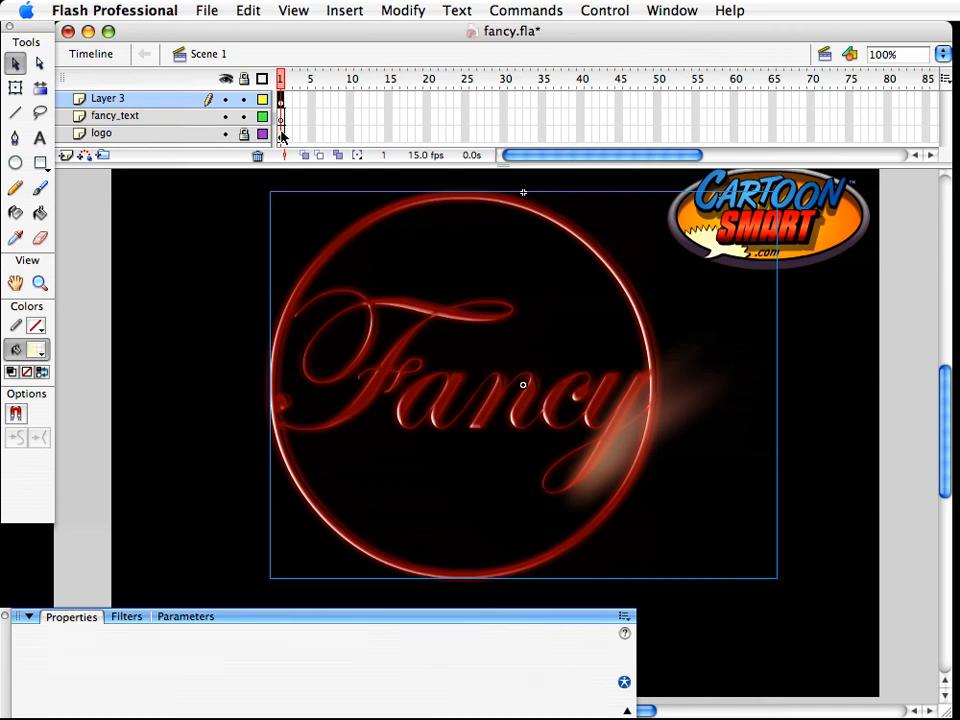
click(281, 119)
key(super+shift+v)
click(240, 98)
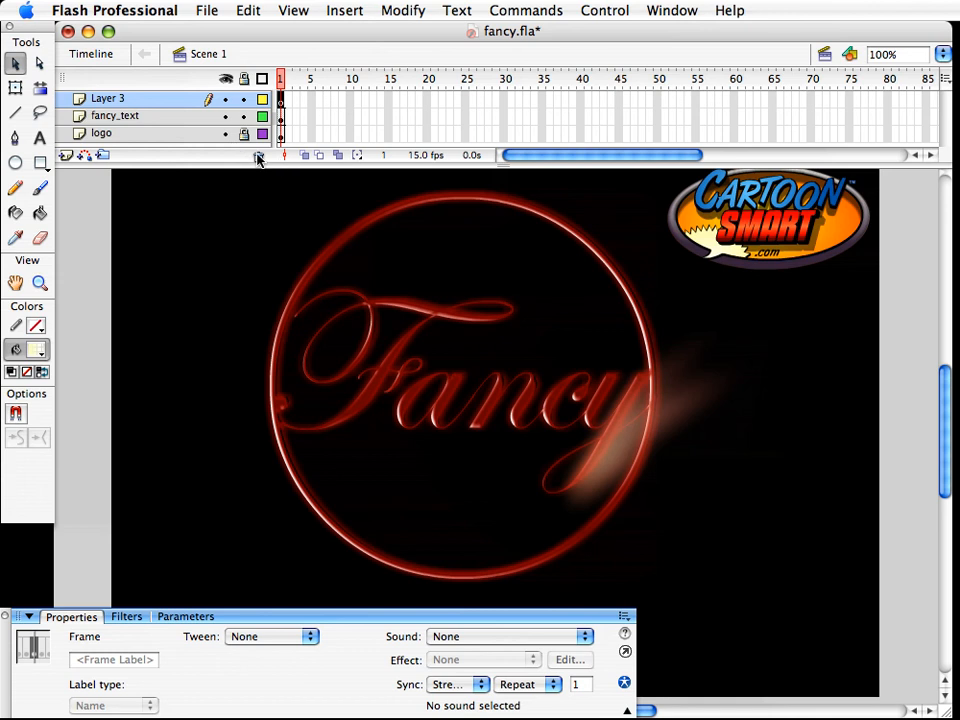
click(257, 155)
key(super+s)
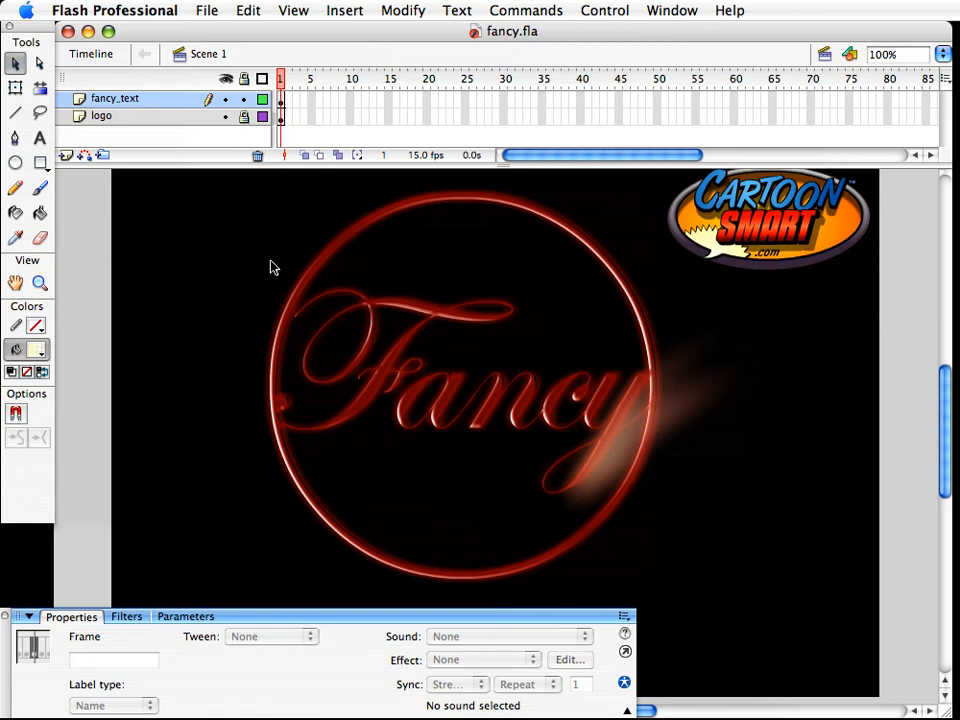
Inside the fancy_logo_animation clip, extend Layer 1 with frames up to frame 81
double_click(413, 393)
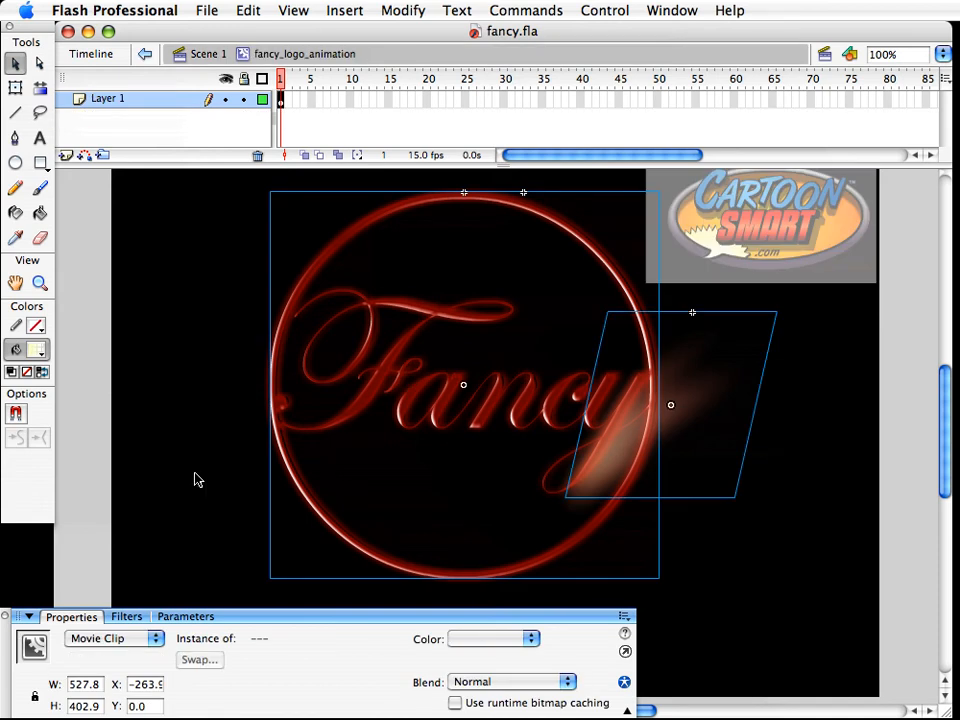
click(330, 192)
drag(285, 100, 896, 105)
right_click(574, 103)
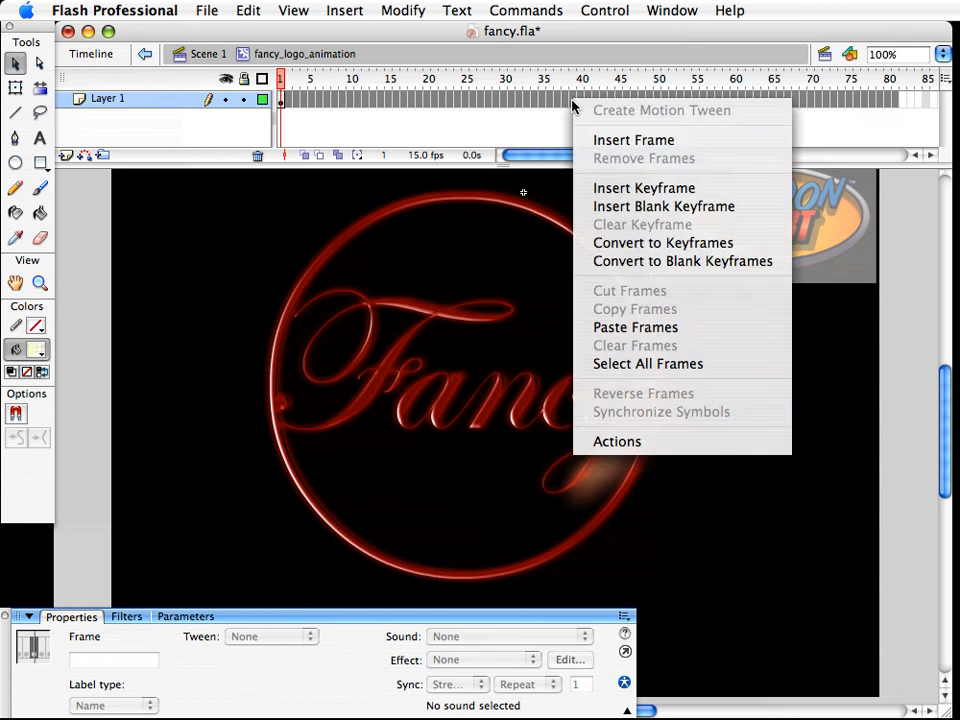
click(597, 140)
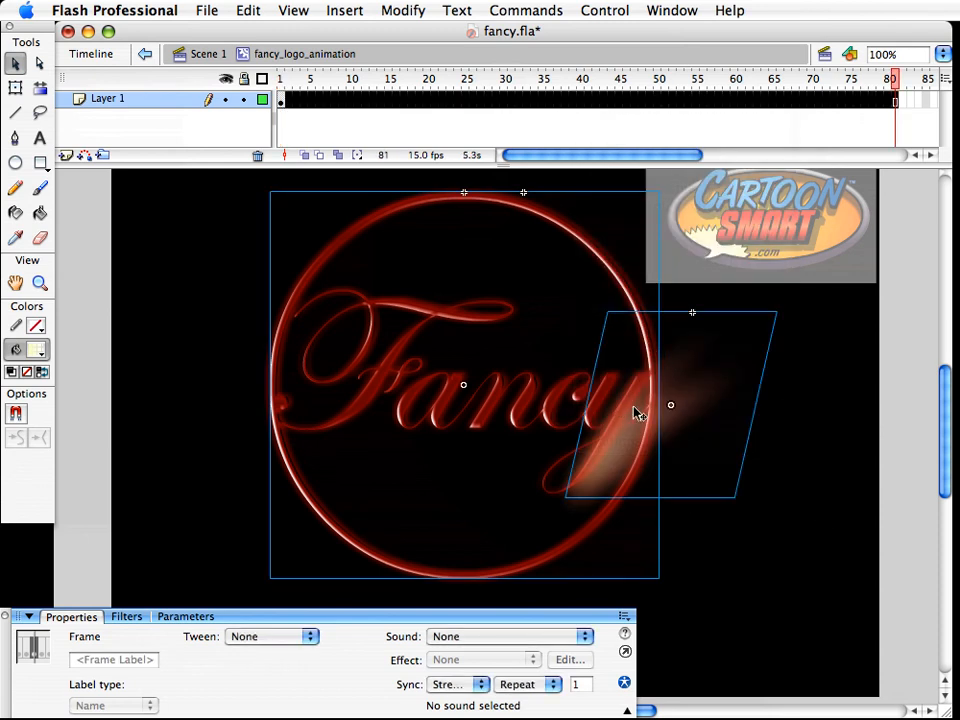
Distribute the artwork and shine clips to separate layers, delete the empty Layer 1, and save the file
right_click(627, 411)
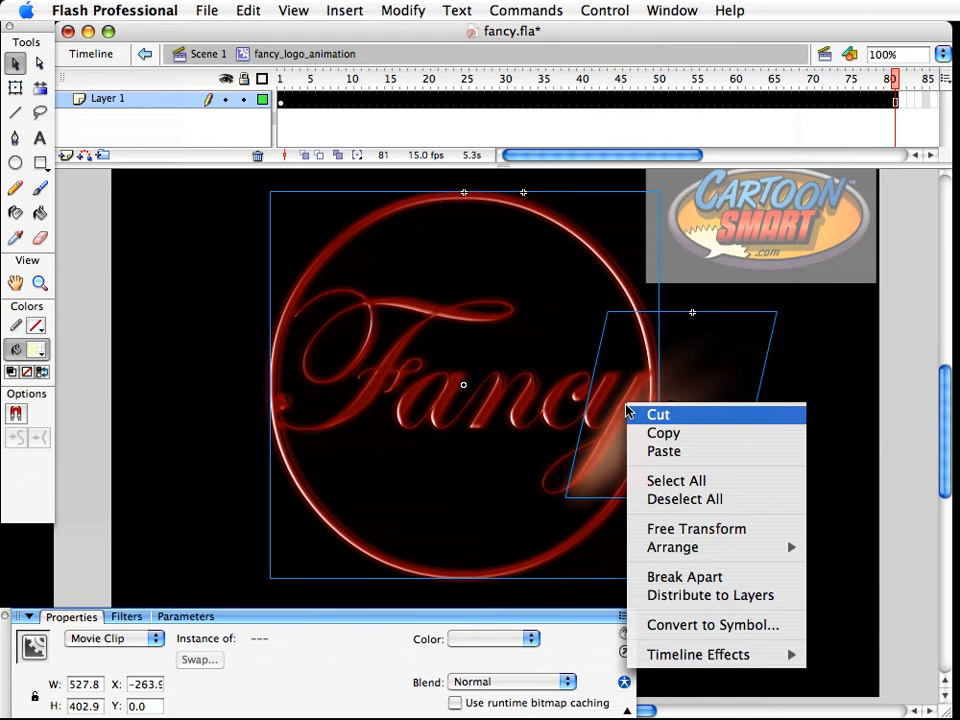
click(719, 601)
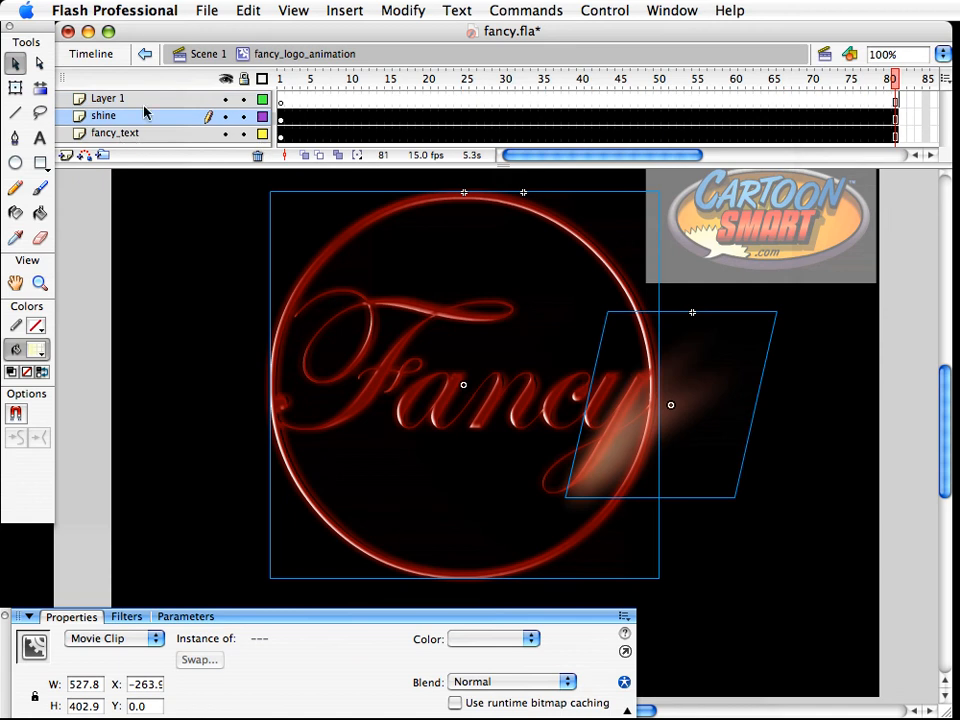
click(112, 98)
click(258, 156)
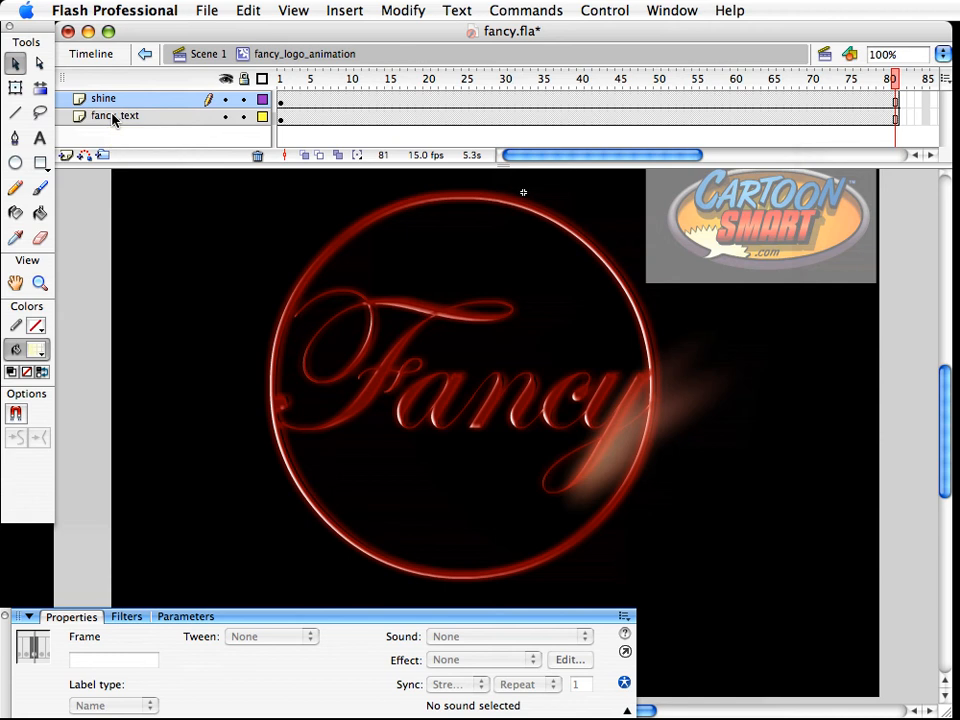
click(116, 118)
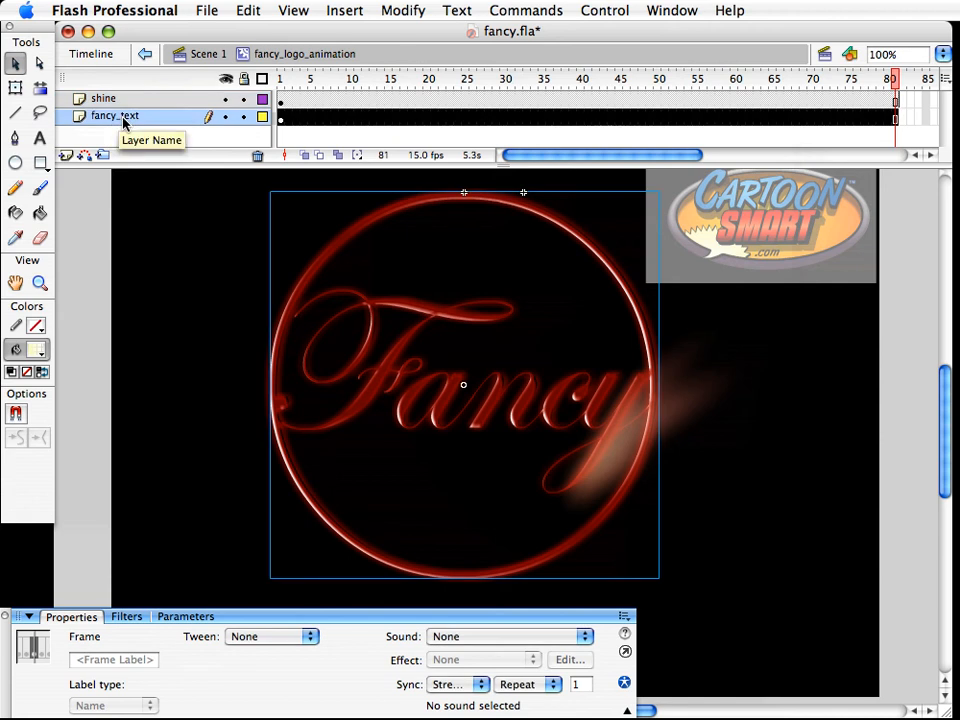
key(ctrl+s)
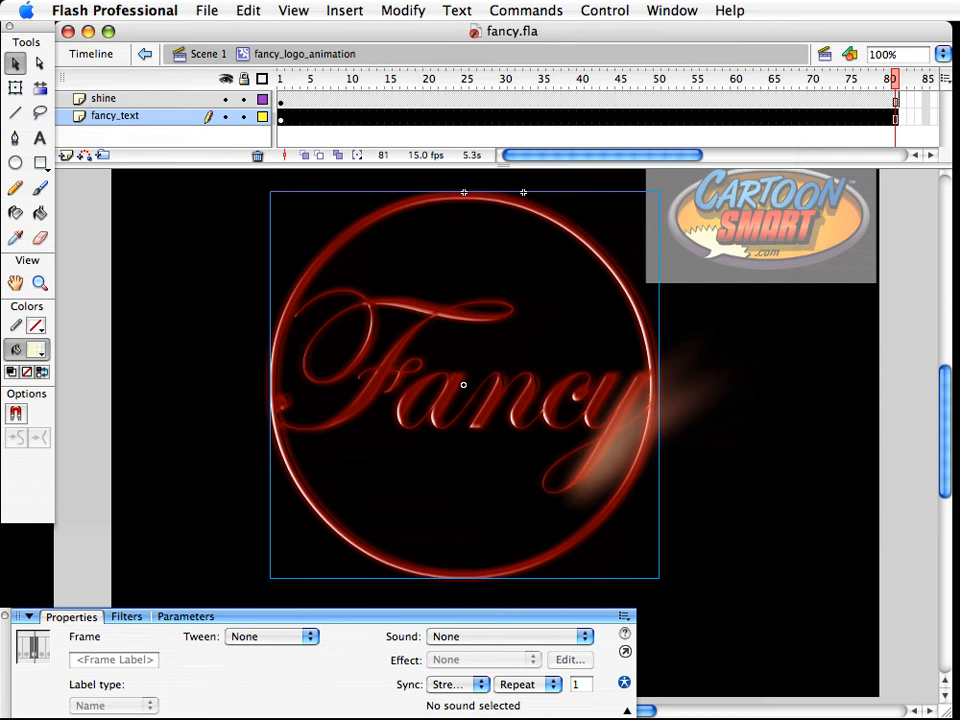
Add a layer named maks directly above the fancy_text layer
click(280, 79)
click(65, 156)
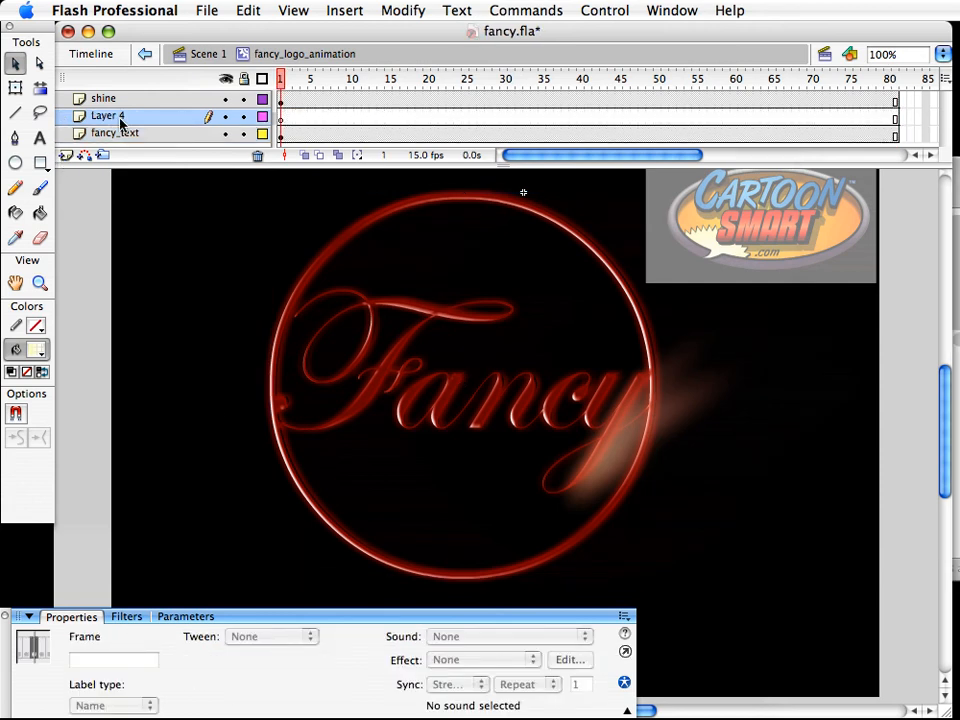
double_click(108, 116)
text(maks)
key(Return)
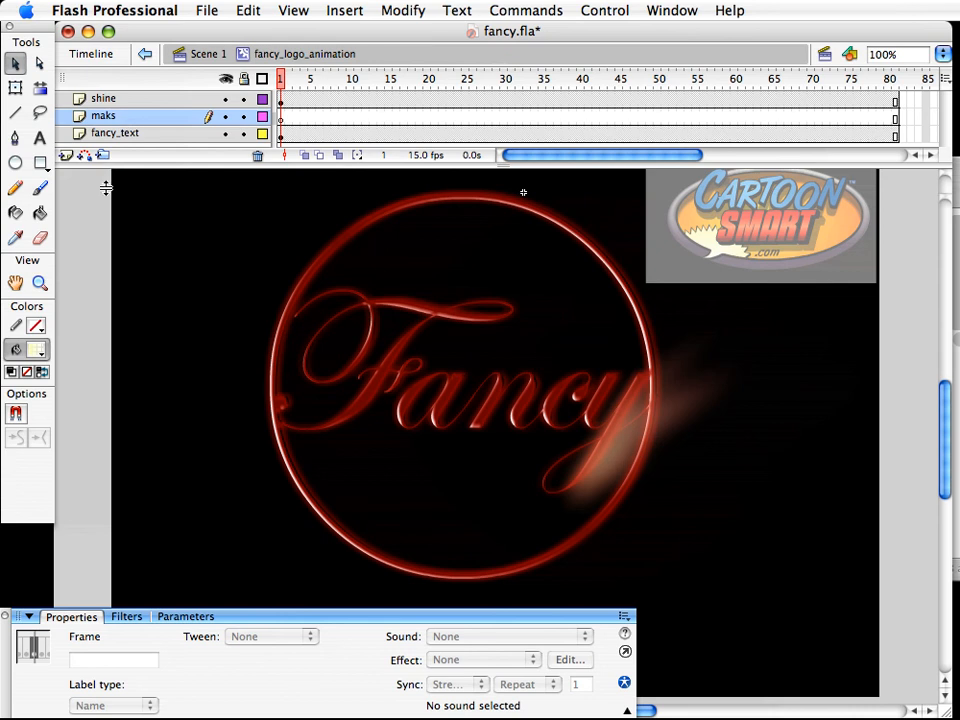
drag(106, 188, 104, 187)
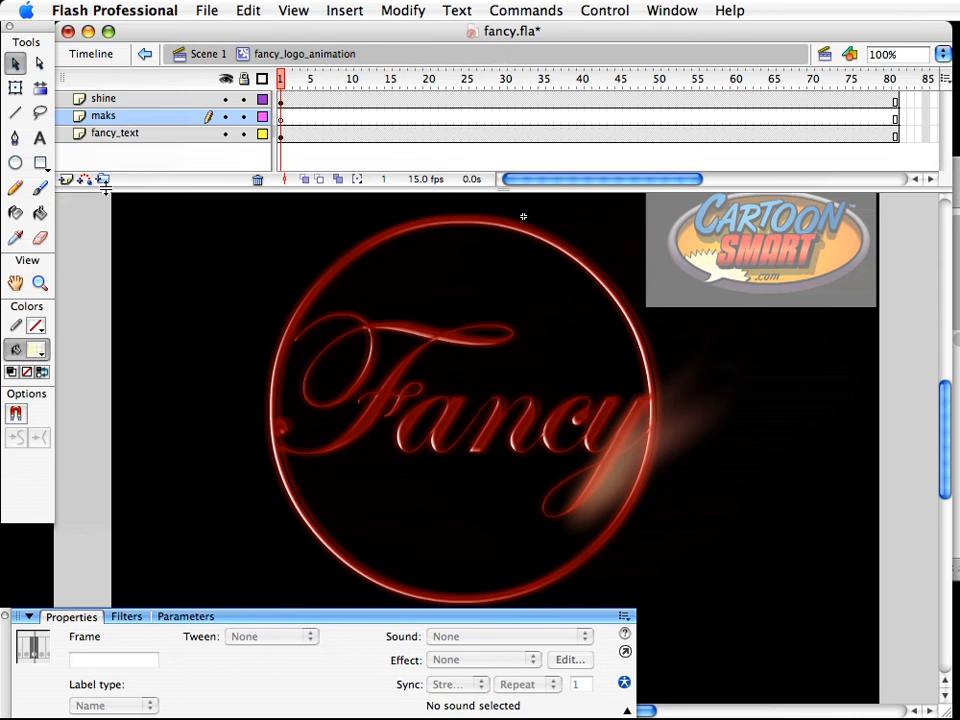
On frame 1 of the maks layer, draw a borderless blue rectangle covering the whole Fancy circle artwork
click(281, 118)
click(40, 164)
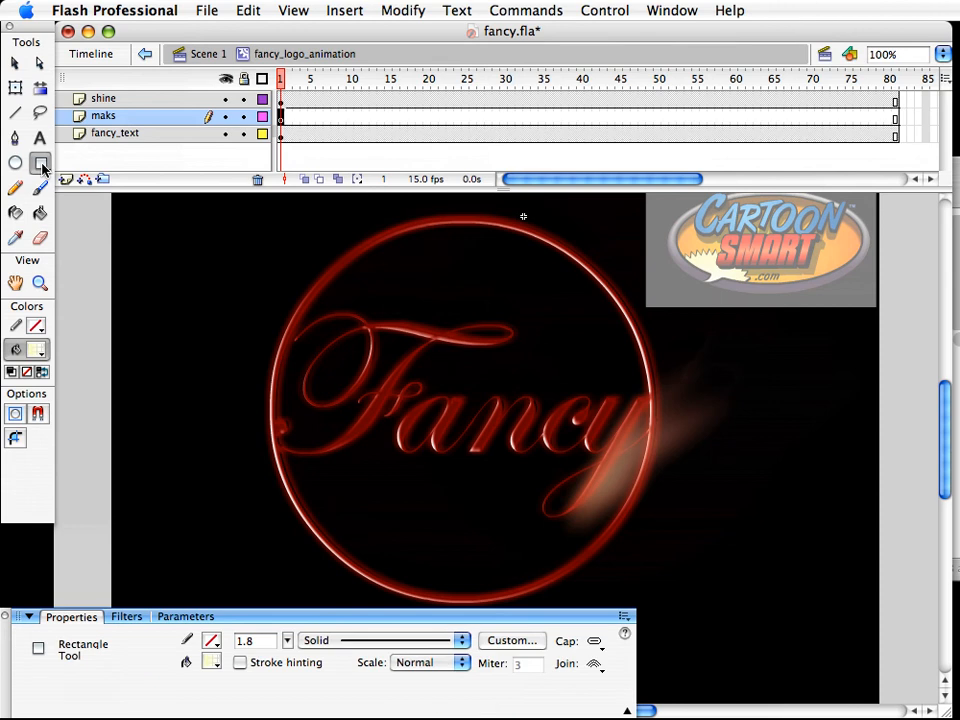
click(37, 350)
click(58, 448)
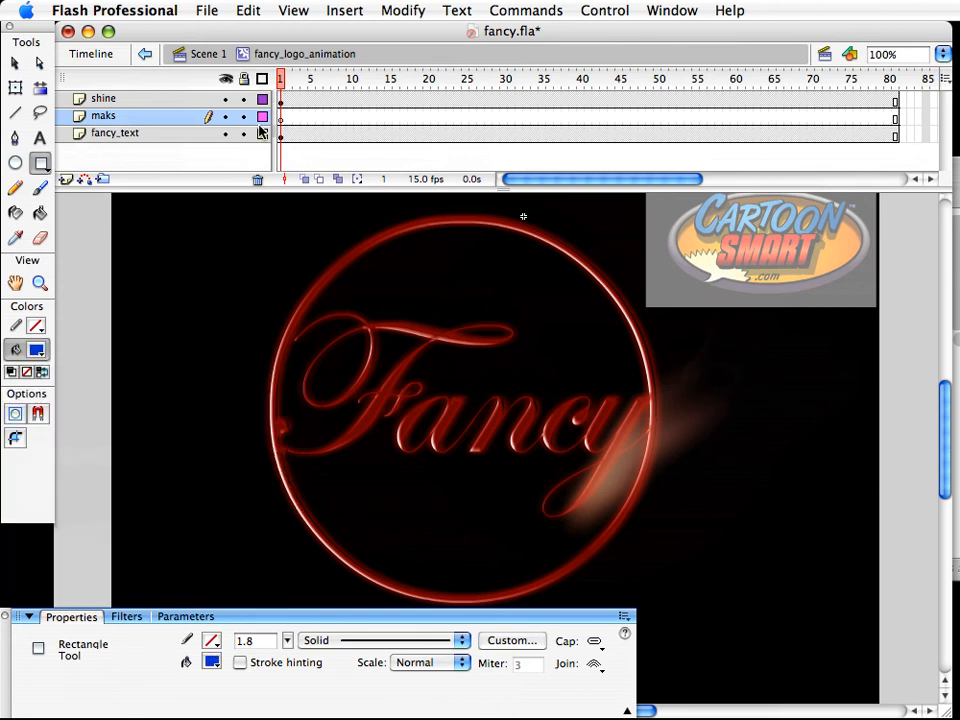
drag(253, 204, 668, 606)
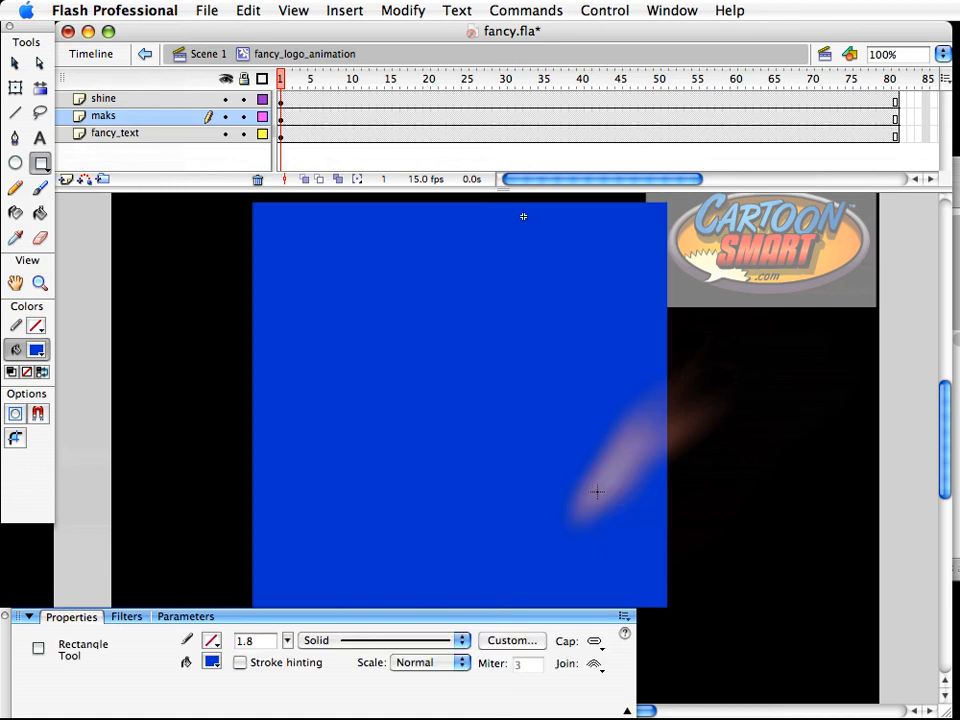
key(v)
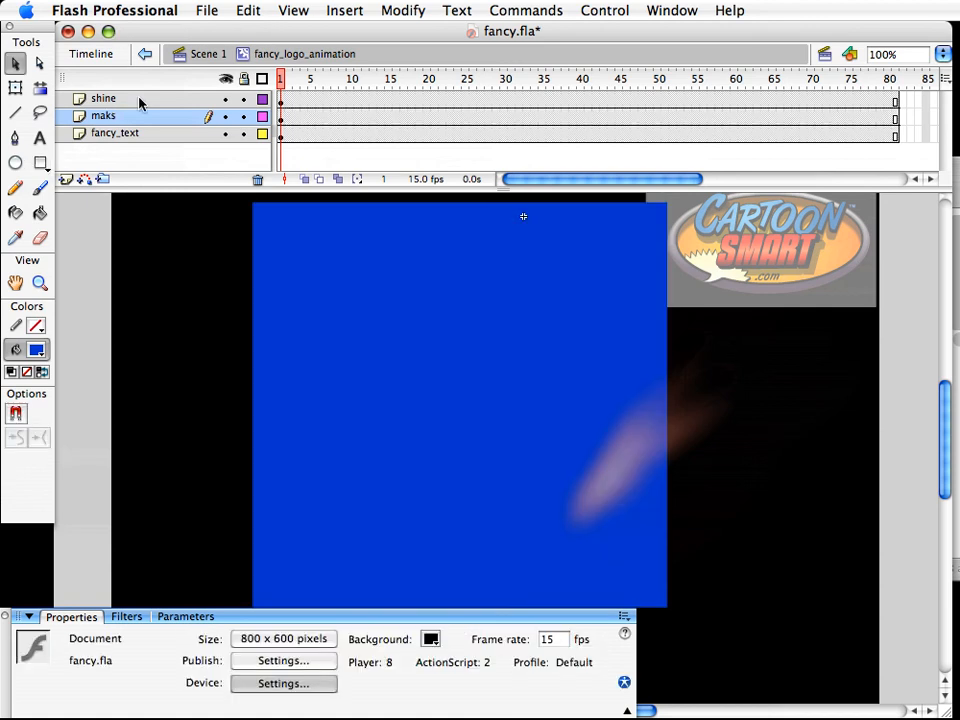
Lock the shine layer and turn the maks layer into a mask for the fancy_text layer
click(244, 101)
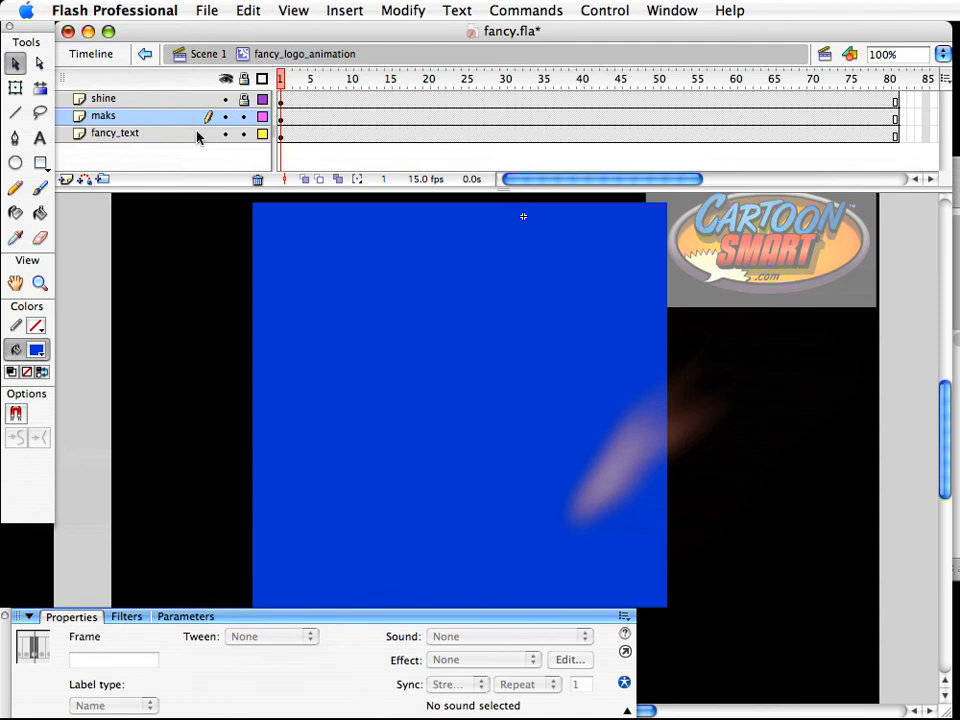
click(111, 119)
right_click(111, 119)
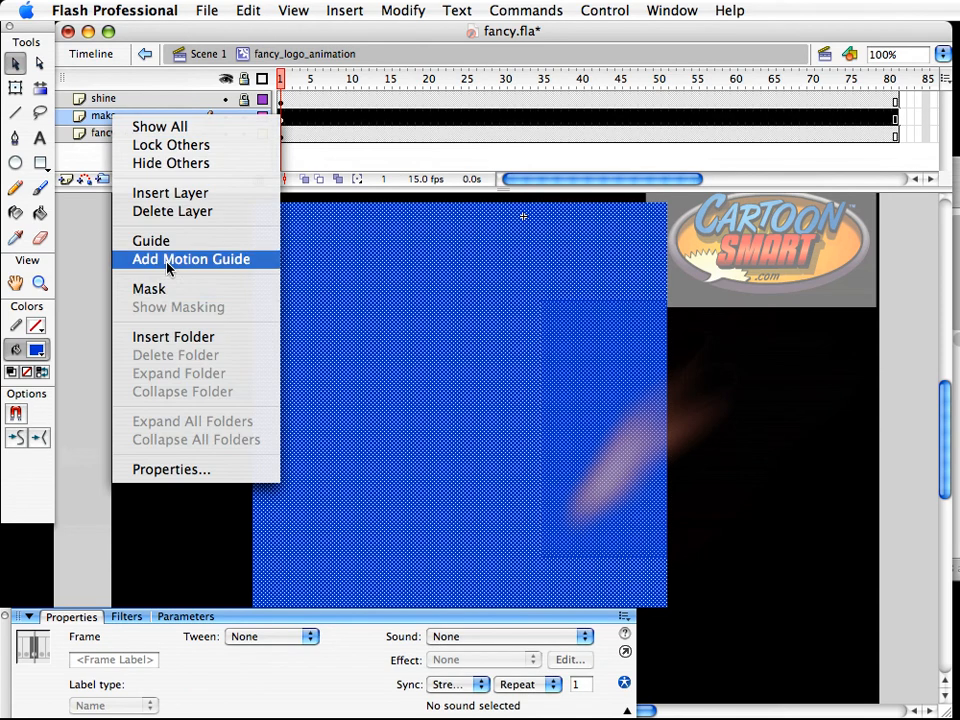
click(150, 289)
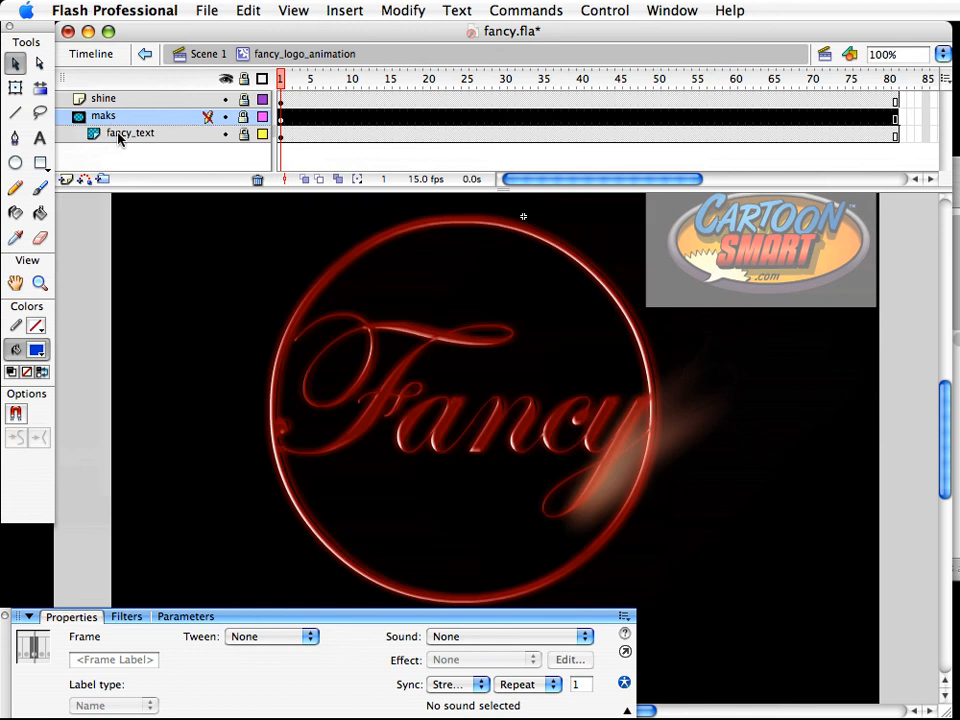
Return to Scene 1 and check how the masked logo looks on the main stage
click(376, 99)
drag(376, 95, 171, 83)
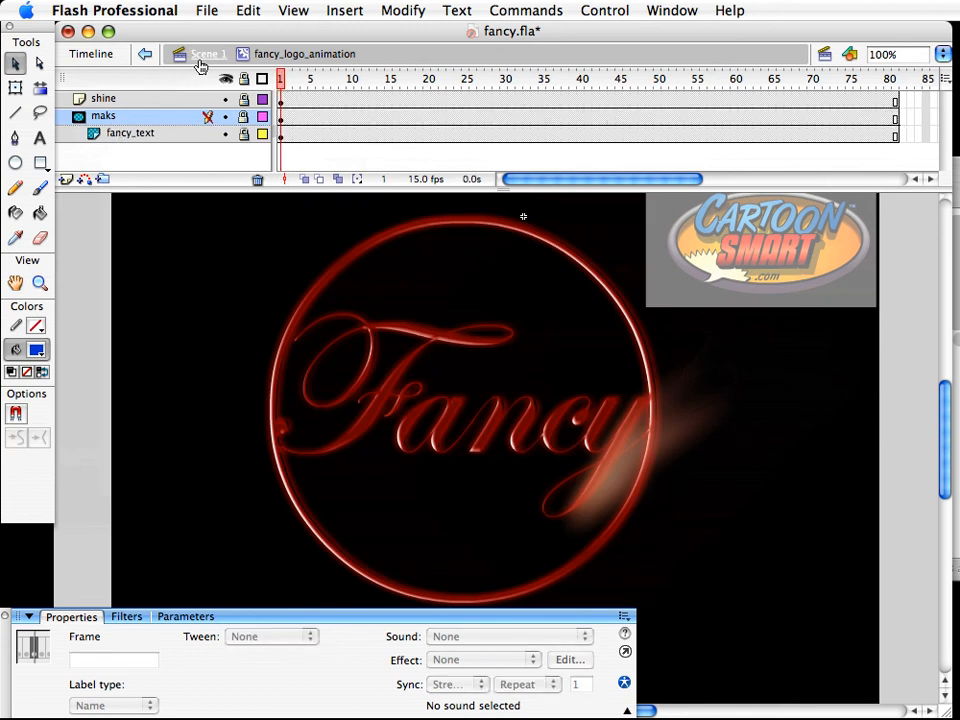
click(199, 64)
scroll(585, 458, down, 3)
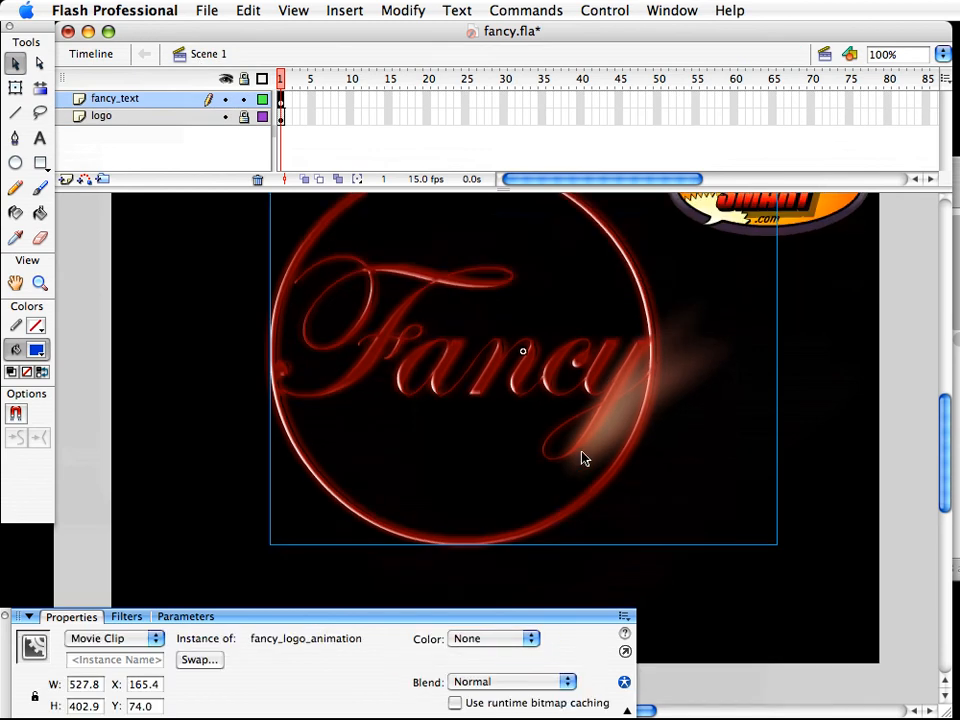
scroll(585, 458, up, 3)
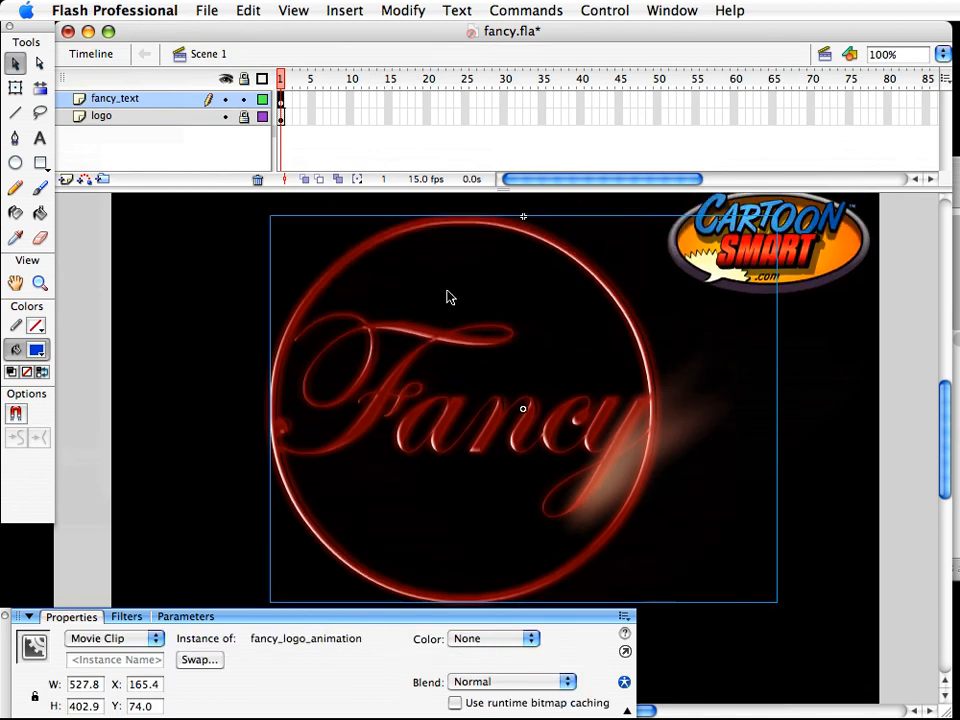
Inside fancy_logo_animation, unlock the maks layer, insert a keyframe at frame 10, and display the layer's rectangle as an outline
double_click(286, 356)
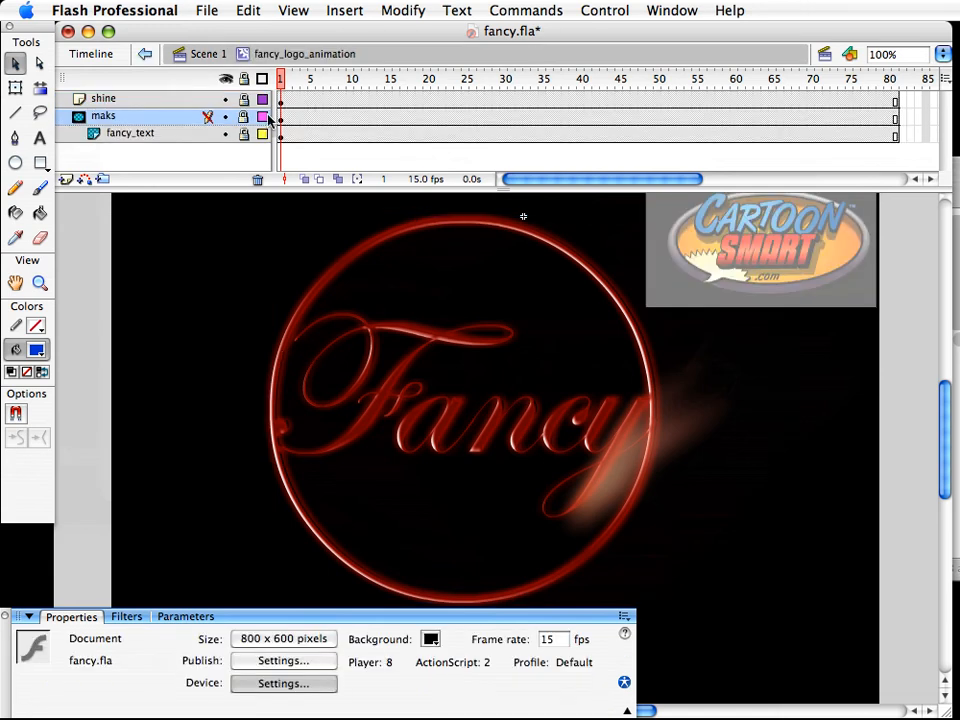
click(441, 117)
click(243, 116)
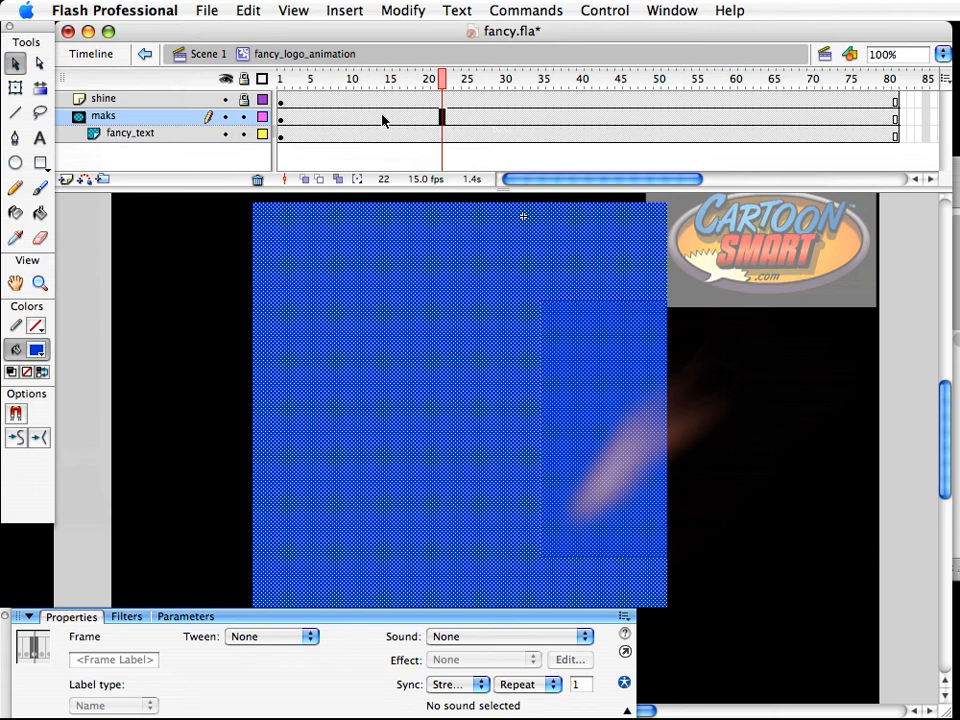
click(350, 117)
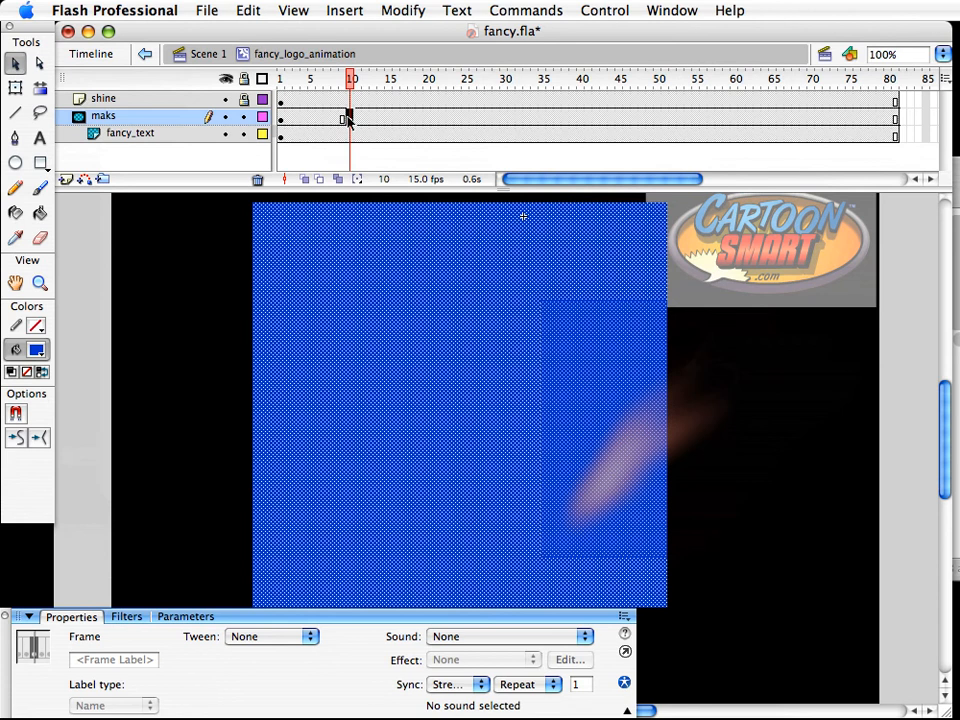
click(264, 117)
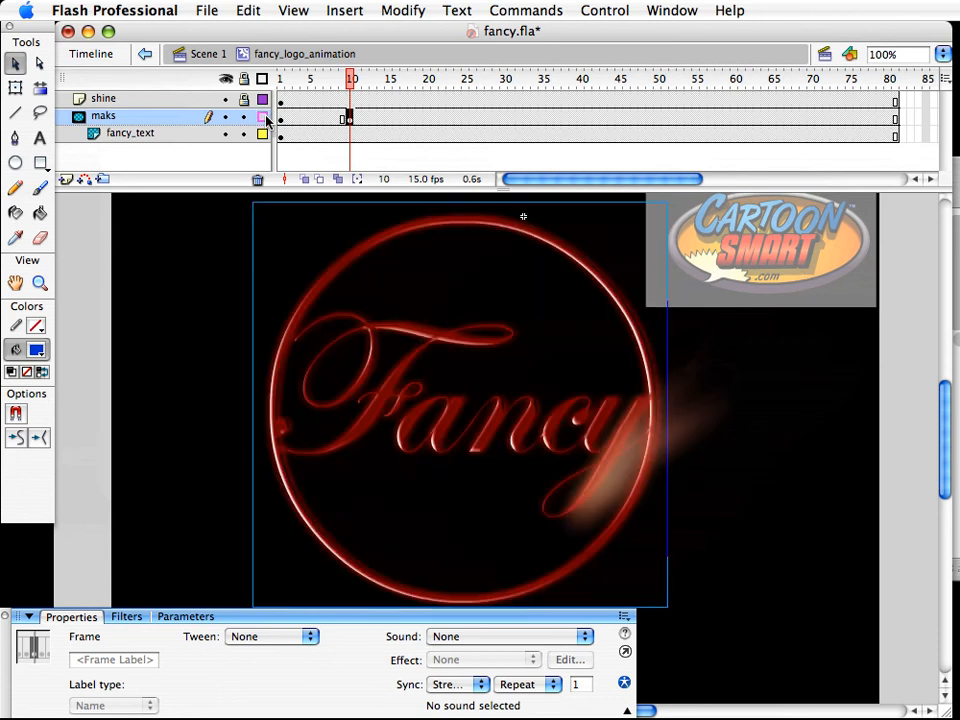
On frame 10 of the maks layer, cut a notch about 56 by 30 pixels into the middle of the rectangle's left edge
click(257, 358)
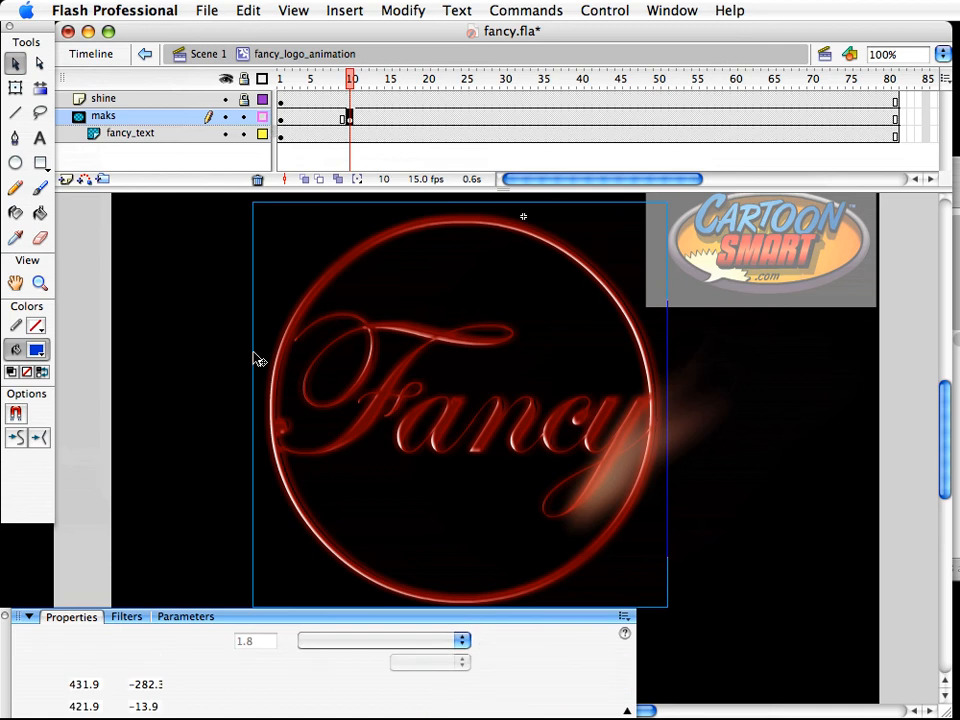
click(231, 431)
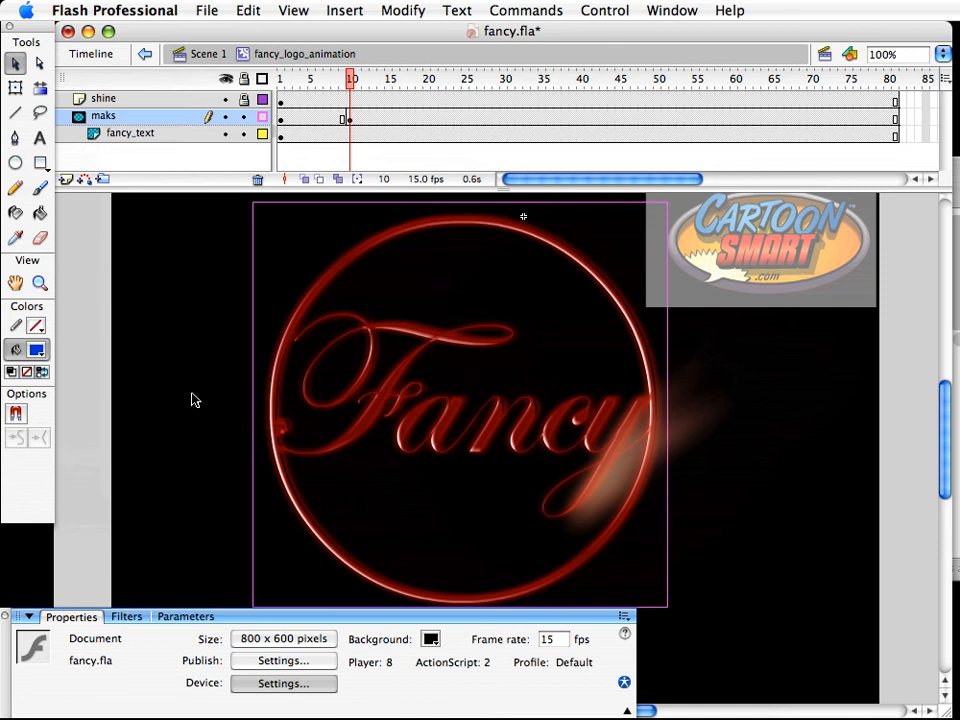
drag(209, 398, 306, 433)
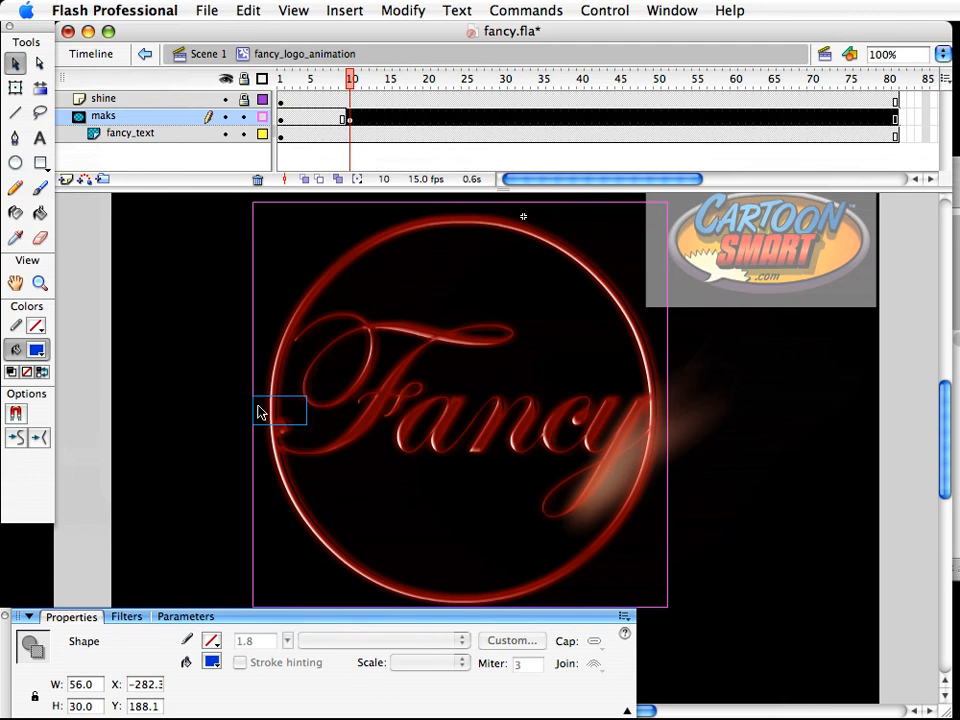
key(Delete)
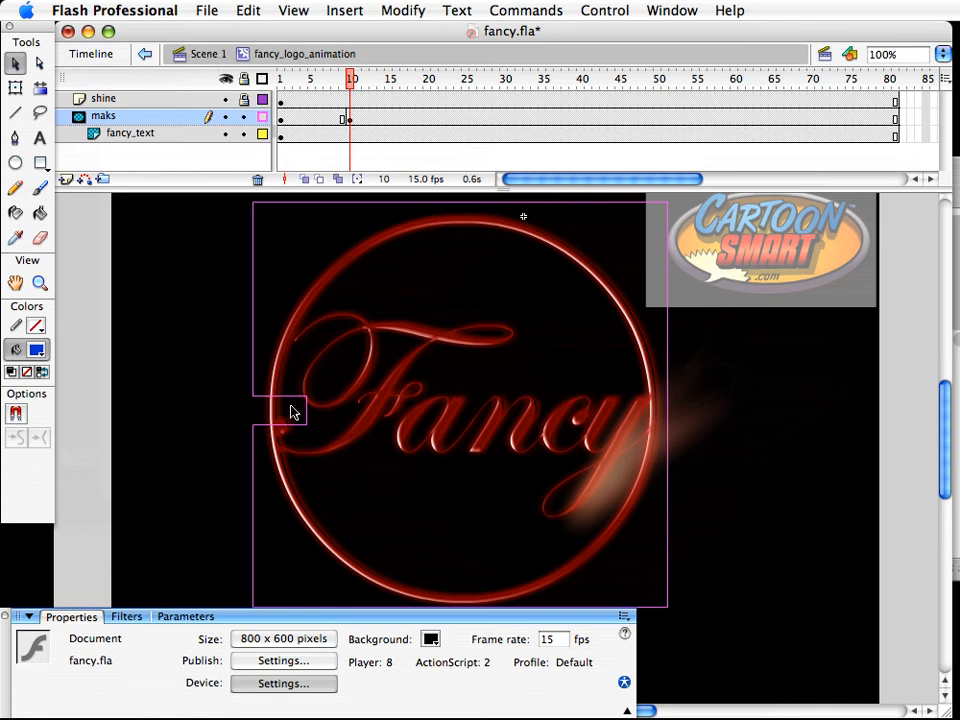
Preview the masked artwork with the maks layer locked, and with the layer unlocked, snap the notch's inner corners together into a point
click(243, 117)
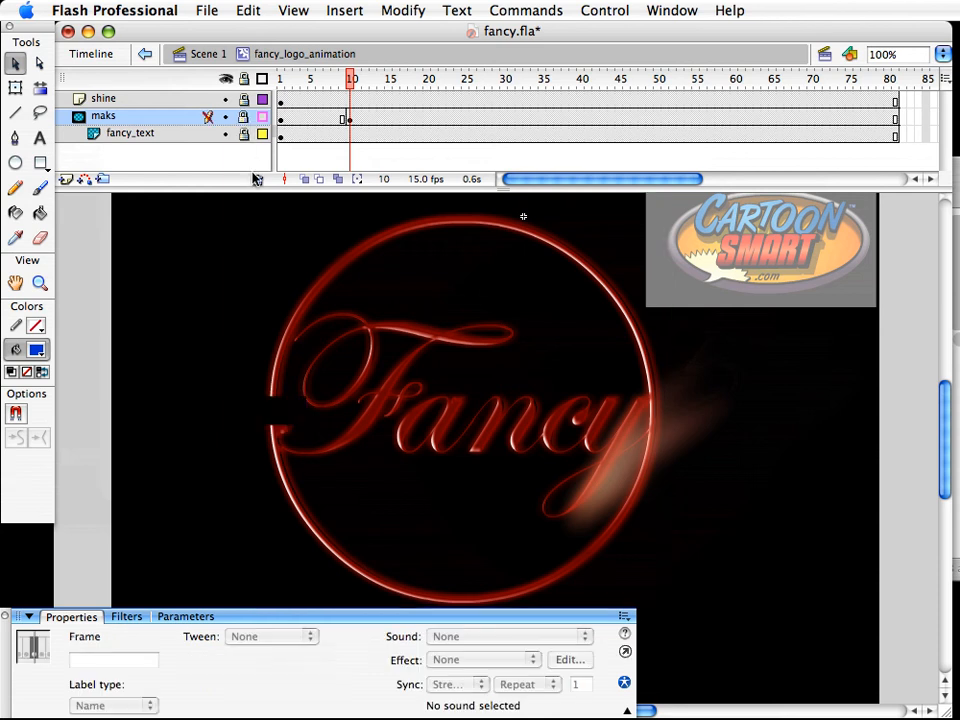
click(243, 117)
click(191, 390)
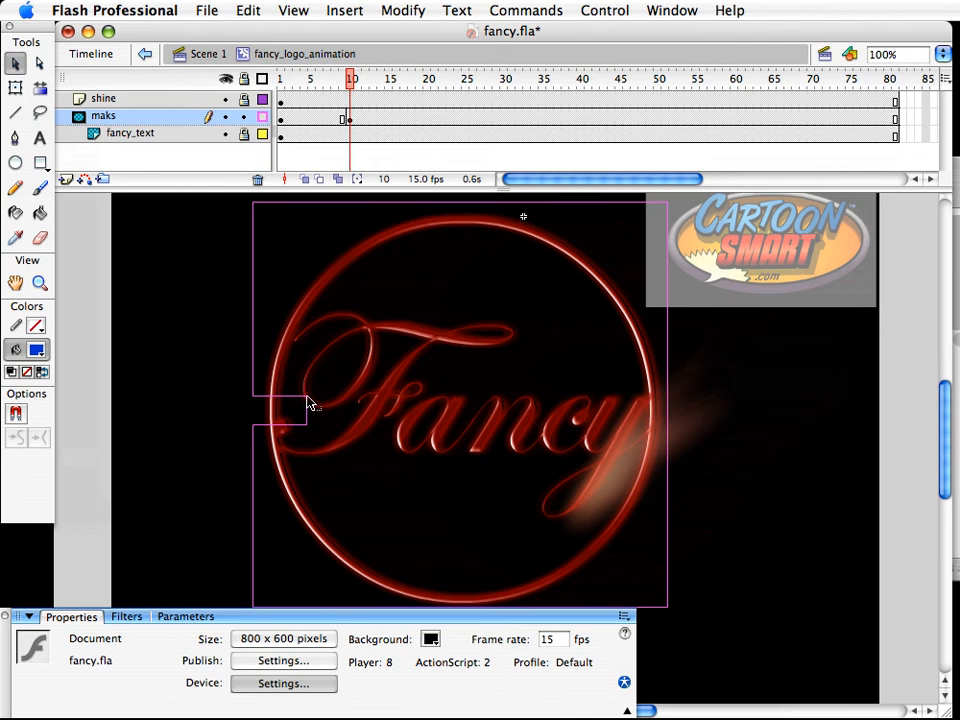
click(16, 416)
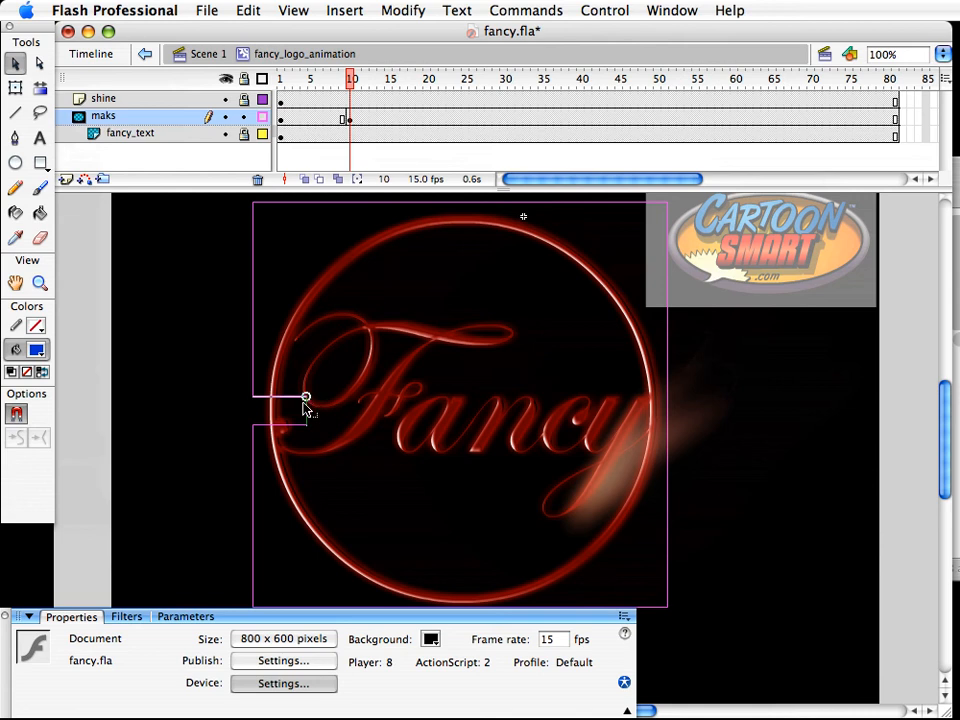
mouse_move(306, 396)
mouse_down()
mouse_move(305, 432)
mouse_move(304, 411)
mouse_up()
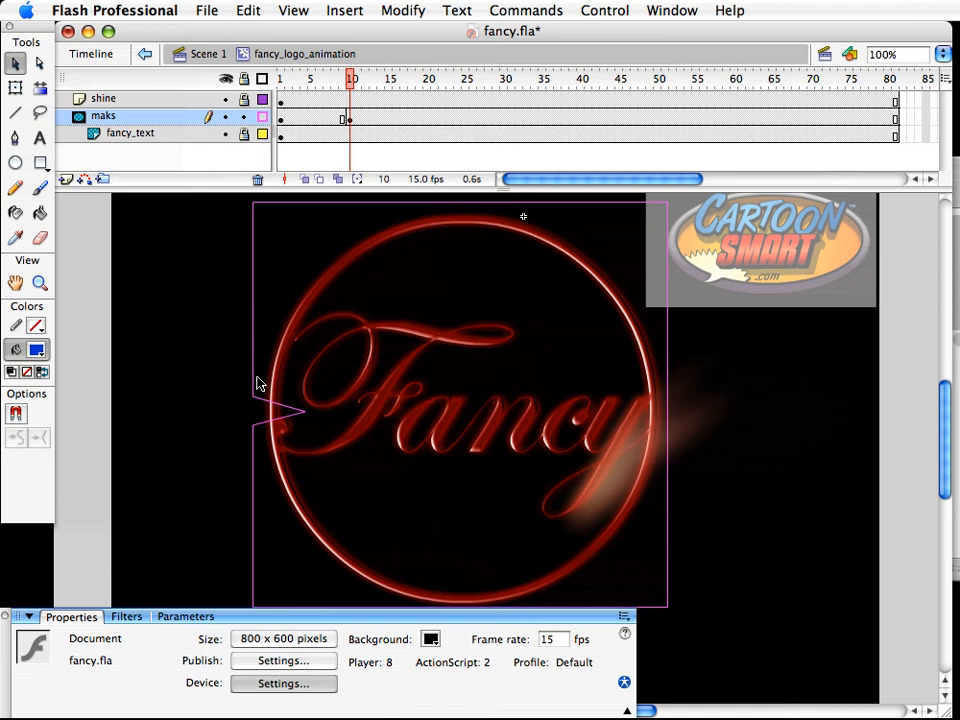
Insert a keyframe at frame 30 of the maks layer and apply a shape tween between frames 10 and 30
click(505, 119)
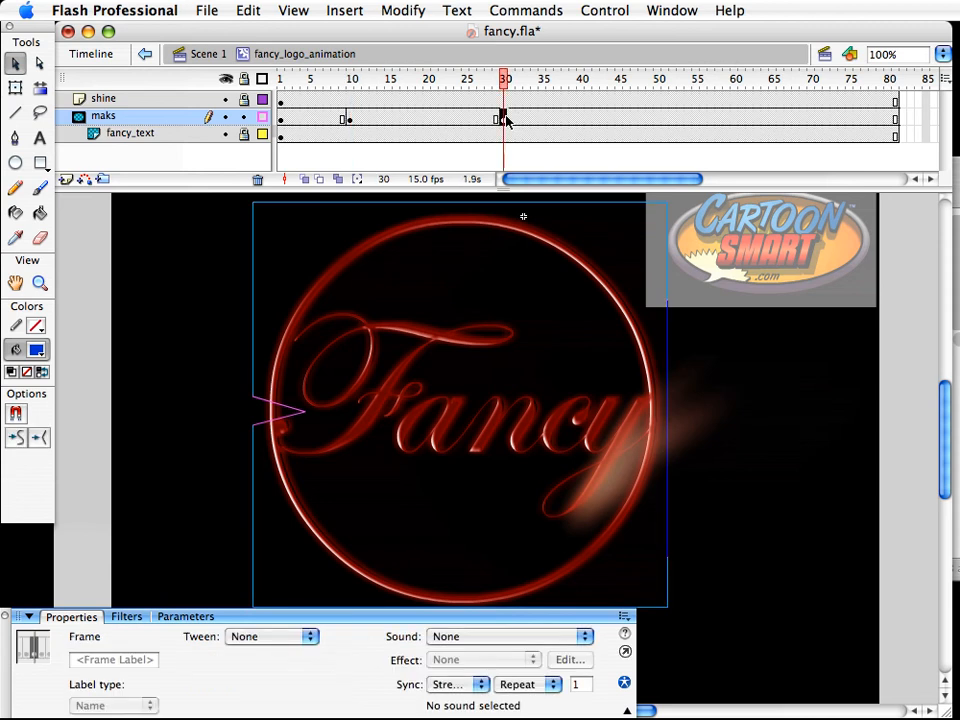
click(403, 118)
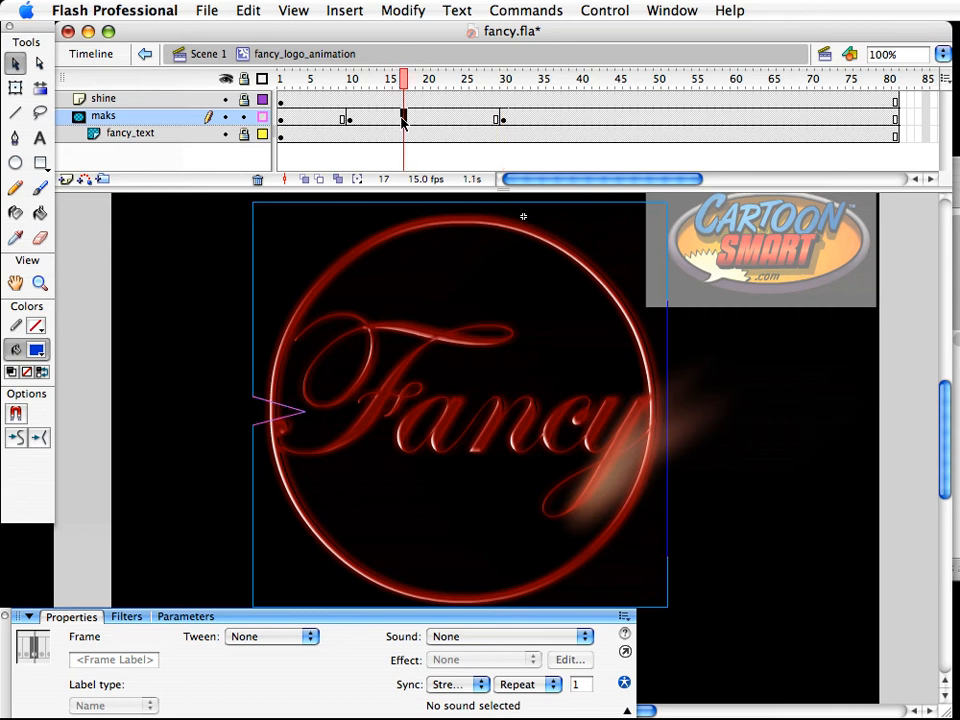
click(256, 645)
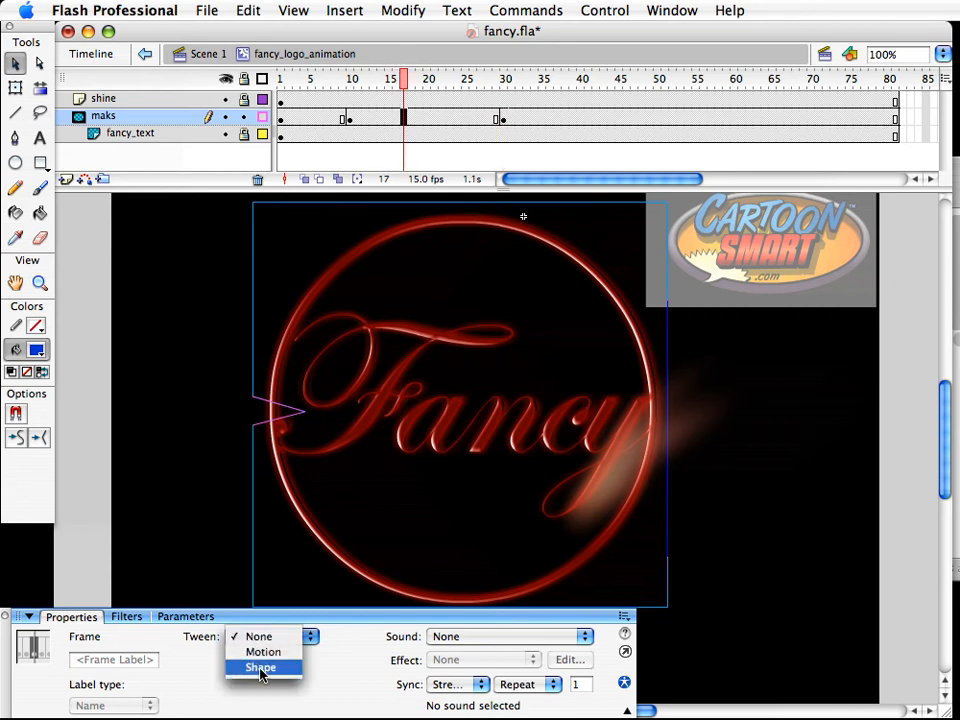
click(259, 667)
drag(393, 79, 415, 114)
click(415, 118)
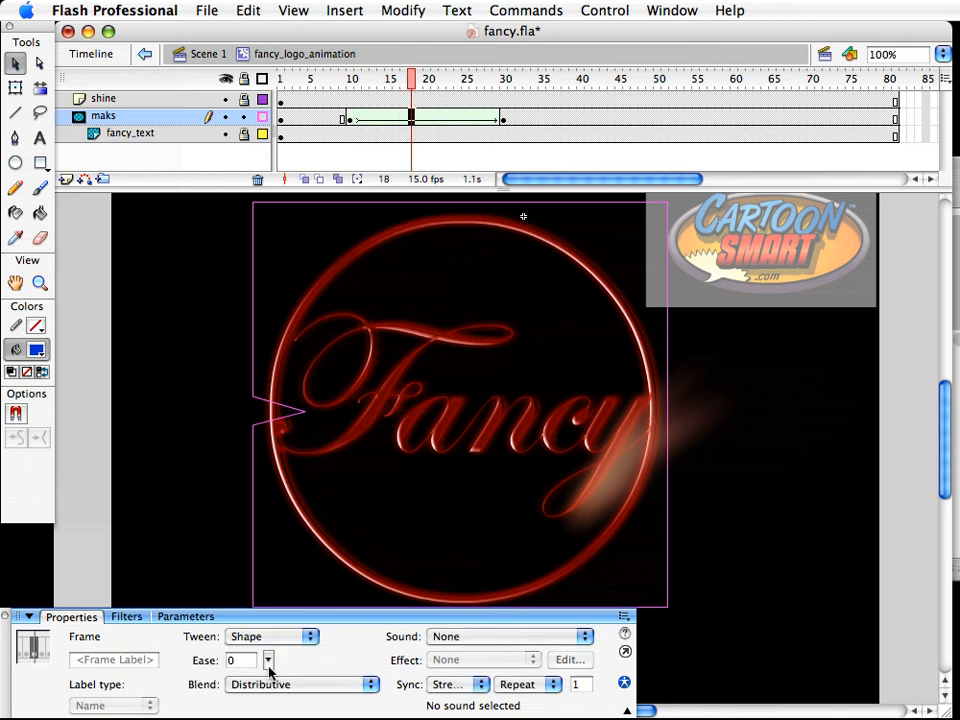
drag(268, 665, 265, 615)
click(252, 592)
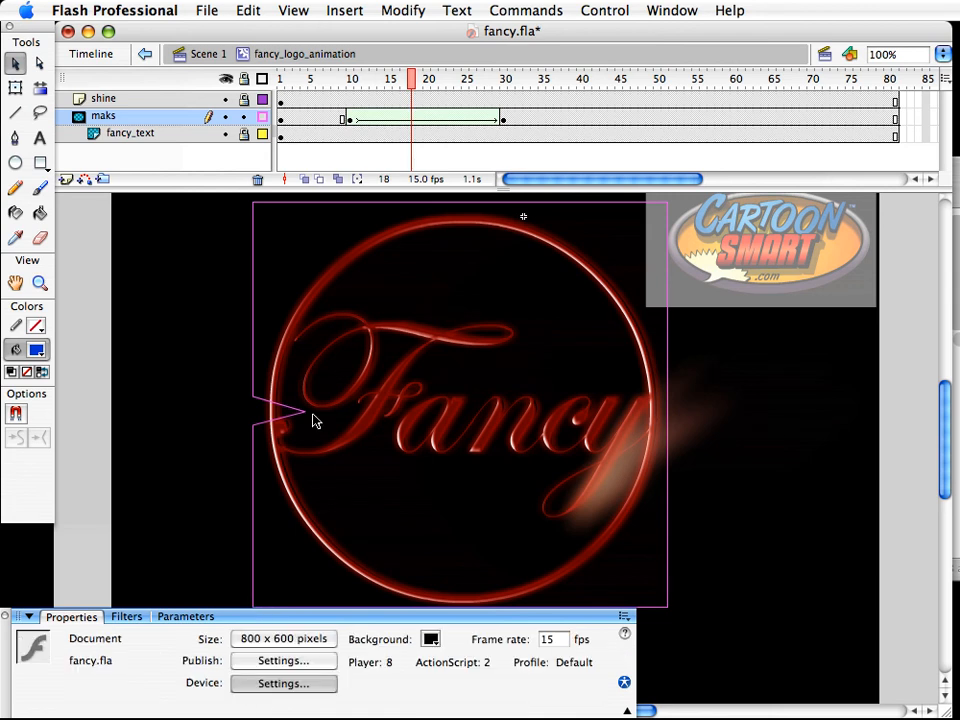
On frame 30, spread the notch's two outer corners along the mask's left edge, close to its upper and lower ends
click(502, 119)
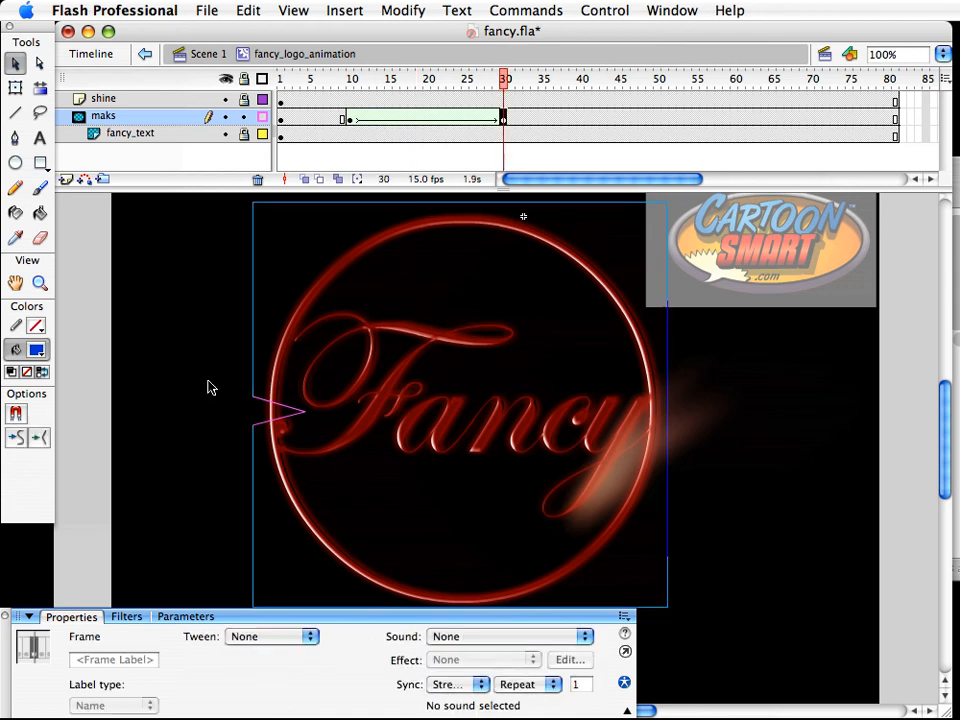
click(247, 411)
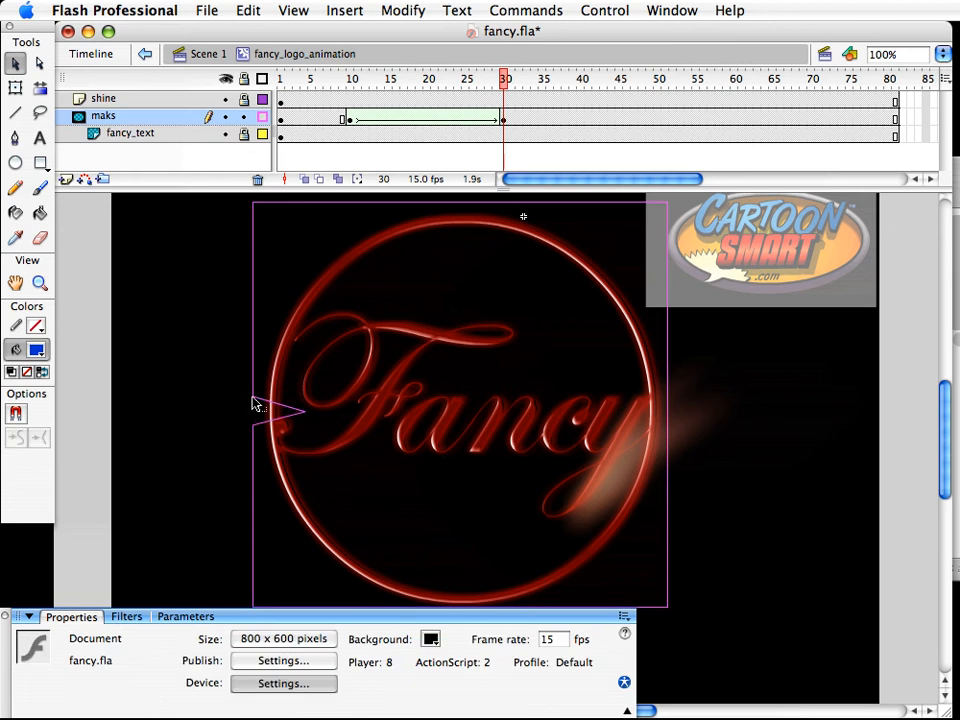
drag(253, 399, 253, 229)
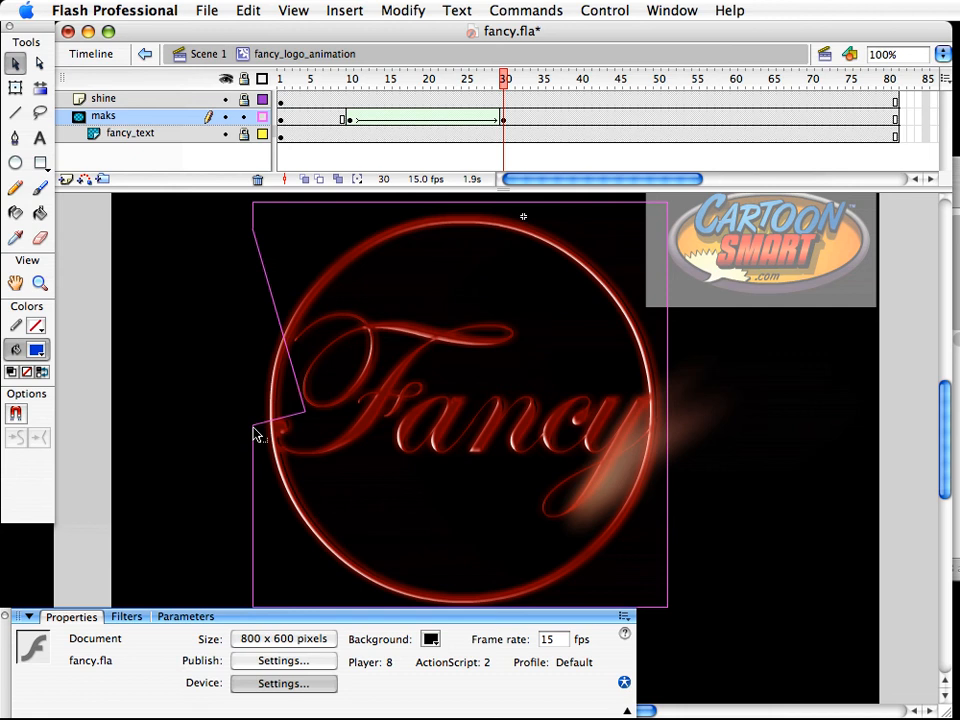
scroll(263, 411, down, 2)
drag(255, 398, 253, 556)
scroll(257, 575, up, 4)
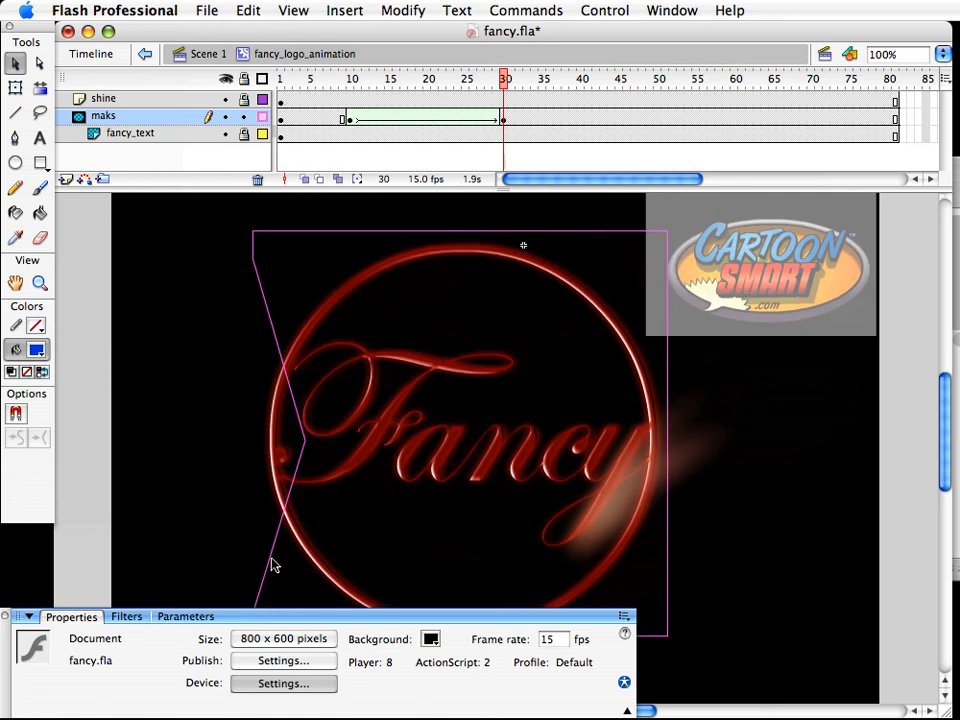
On frame 30, pull the notch's tip outward to the circle's left rim so the mask's edge bends only slightly
click(465, 82)
drag(465, 82, 506, 80)
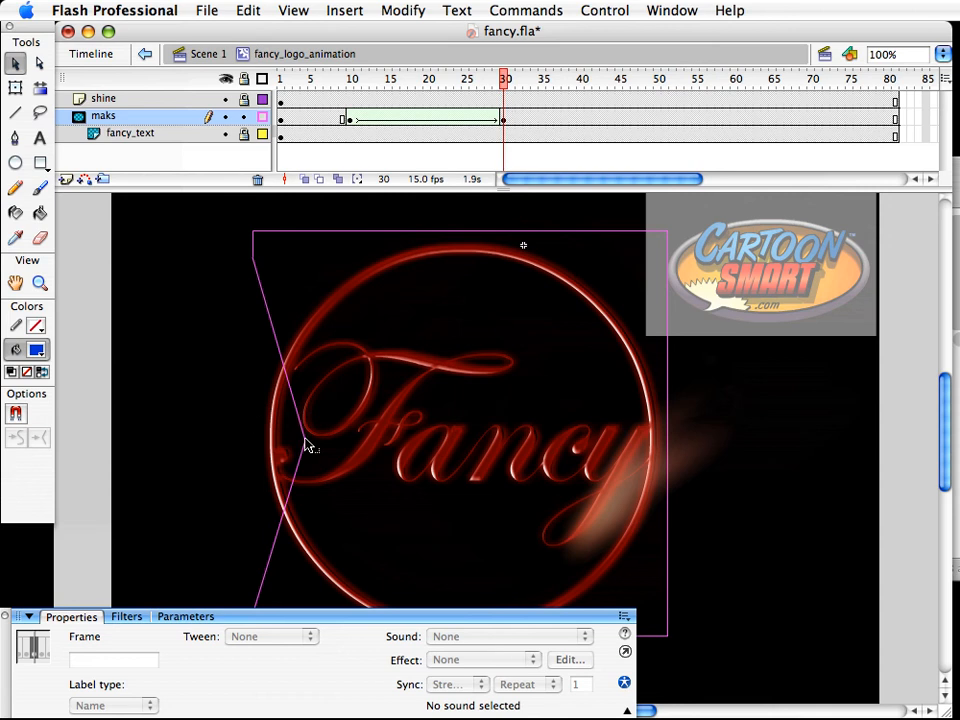
drag(310, 447, 268, 444)
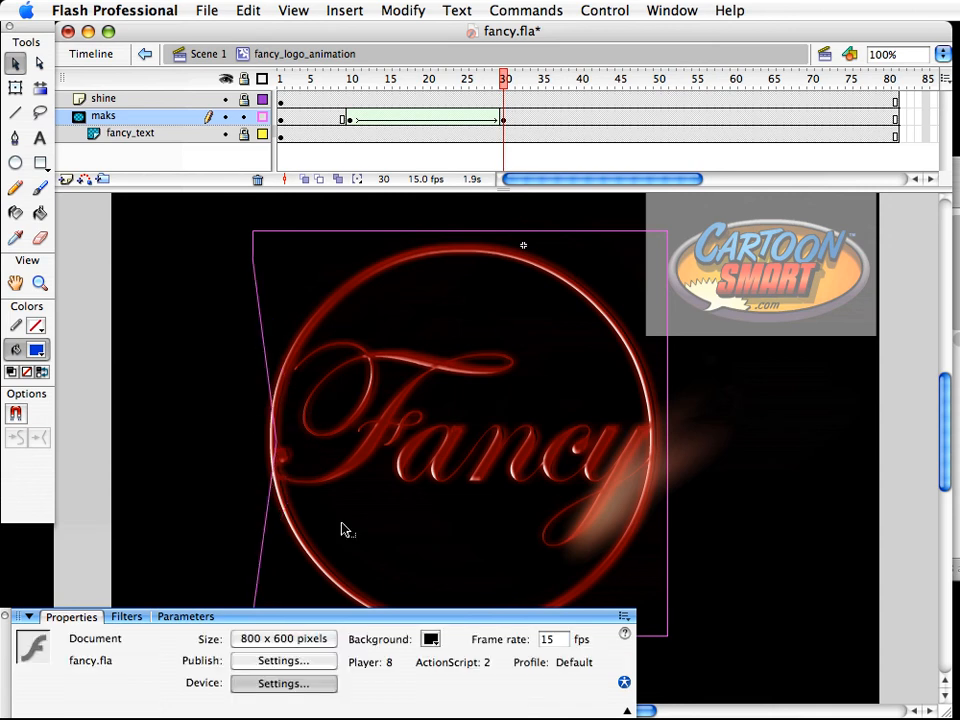
mouse_move(504, 80)
mouse_down()
mouse_move(461, 100)
mouse_move(366, 100)
mouse_move(505, 97)
mouse_up()
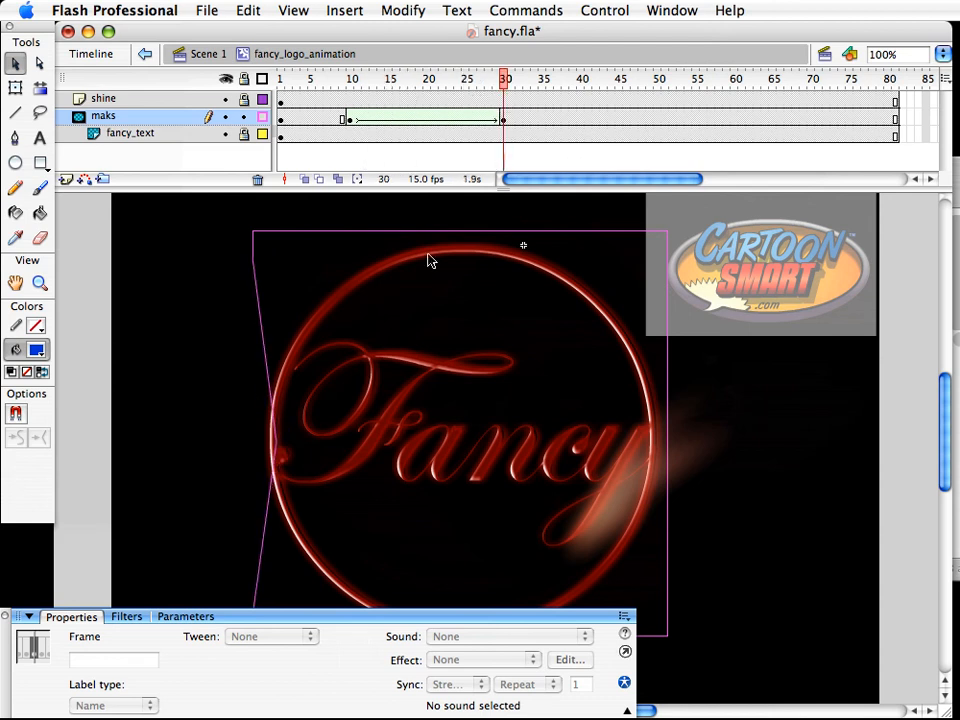
Stretch the frame 30 mask shape beyond the stage above and below, to a height of about 980 pixels
click(40, 283)
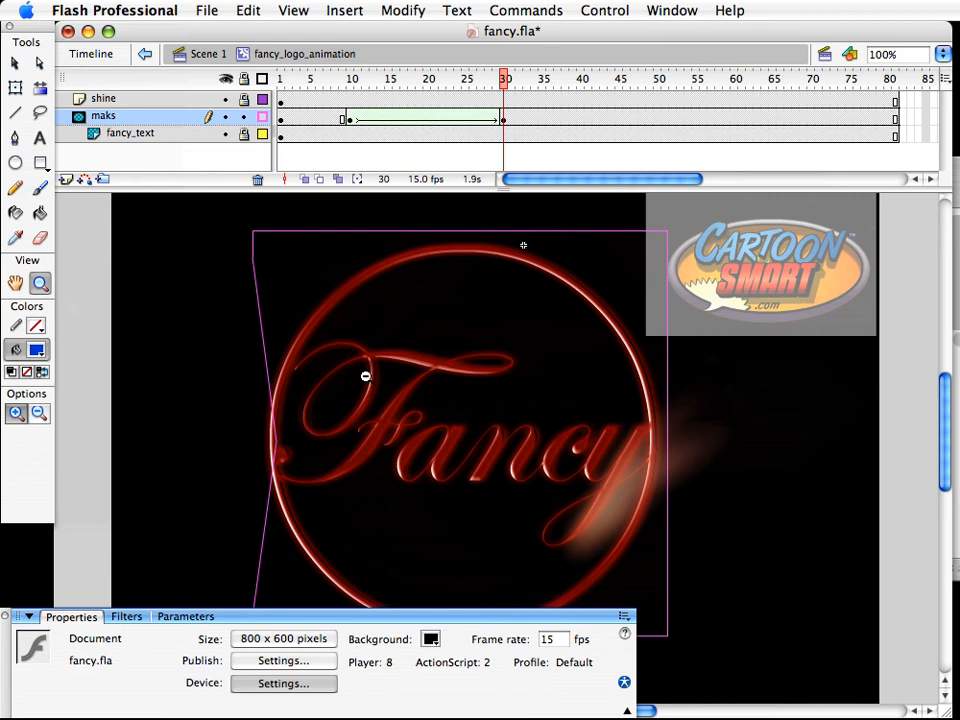
alt+click(364, 377)
drag(509, 457, 347, 416)
key(v)
click(292, 340)
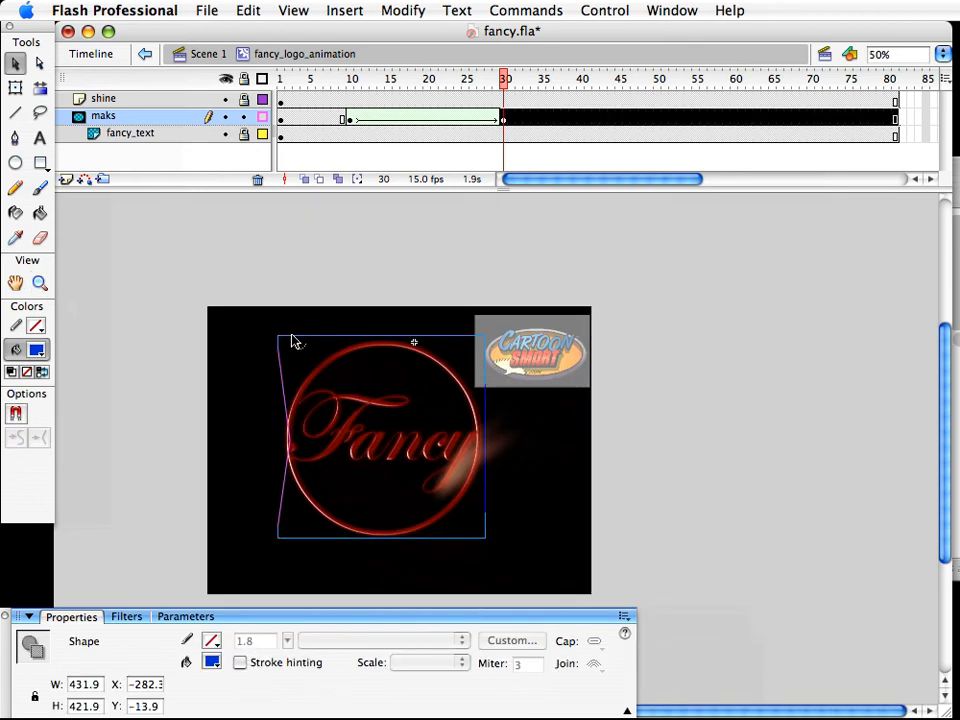
key(q)
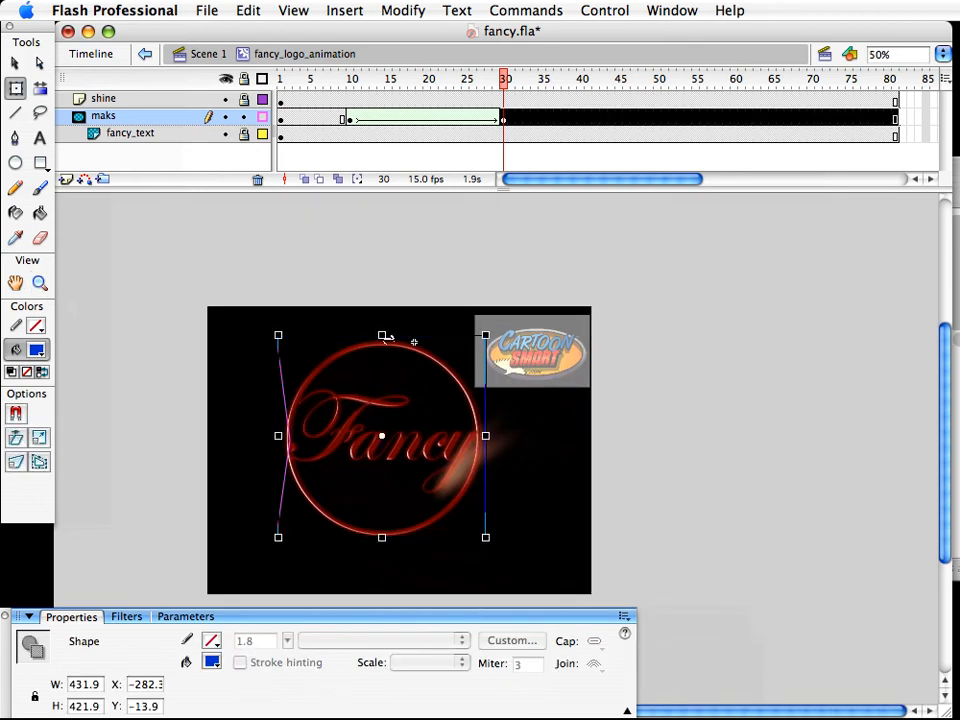
drag(380, 334, 381, 199)
scroll(378, 531, down, 2)
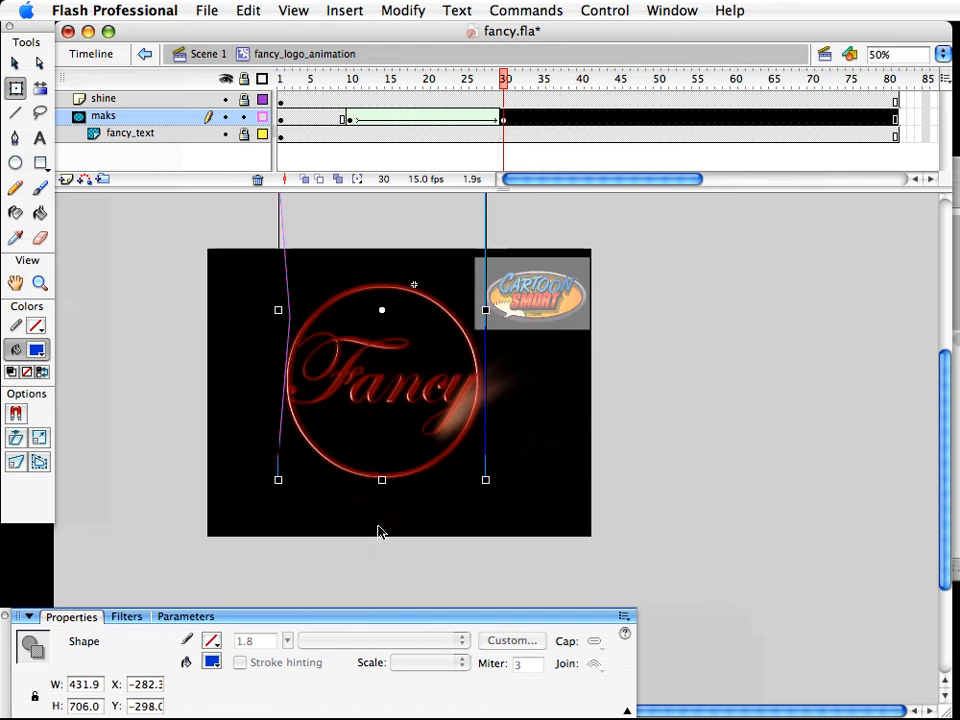
drag(381, 479, 381, 605)
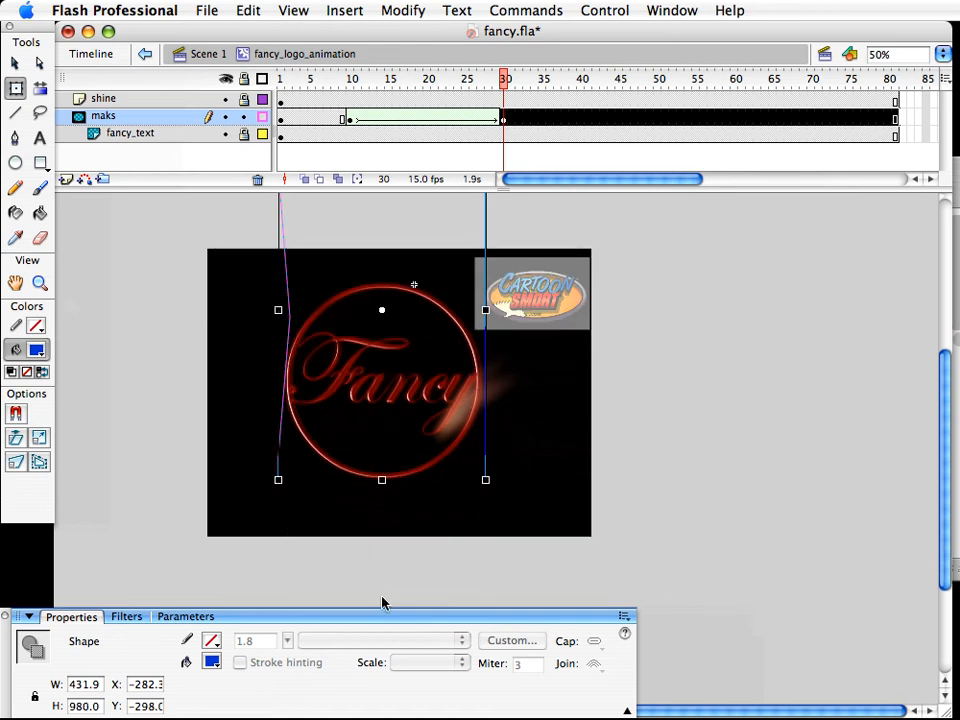
drag(497, 80, 499, 118)
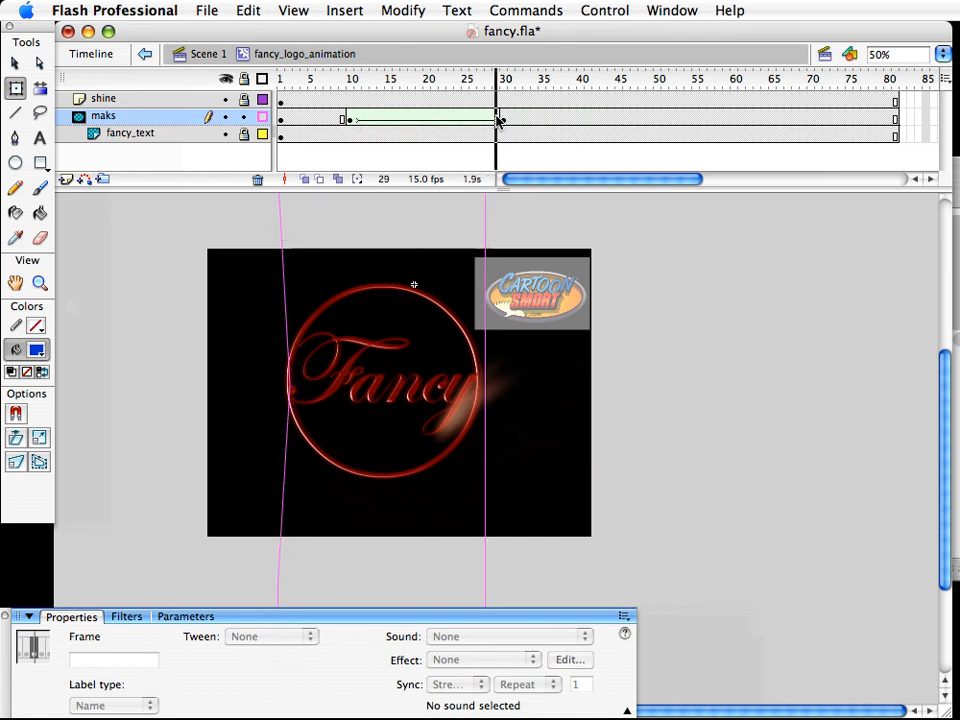
Move the frame 30 mask shape right, past the Fancy text, to an X position of 131.7, and scrub the shape tween to check it
click(503, 119)
key(shift+Right)
key(shift+Right)
key(shift+Right)
key(shift+Right)
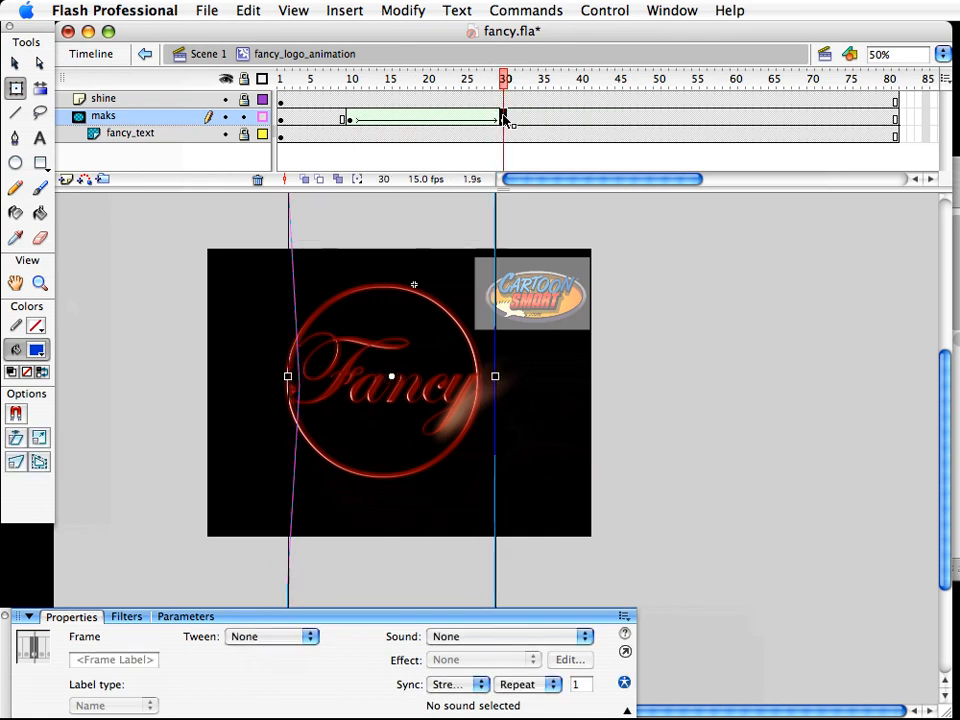
key(shift+Right)
key(shift+Right)
key(shift+Right)
key(shift+Right)
key(shift+Right)
key(shift+Right)
key(shift+Right)
key(shift+Right)
key(shift+Right)
key(shift+Right)
key(shift+Right)
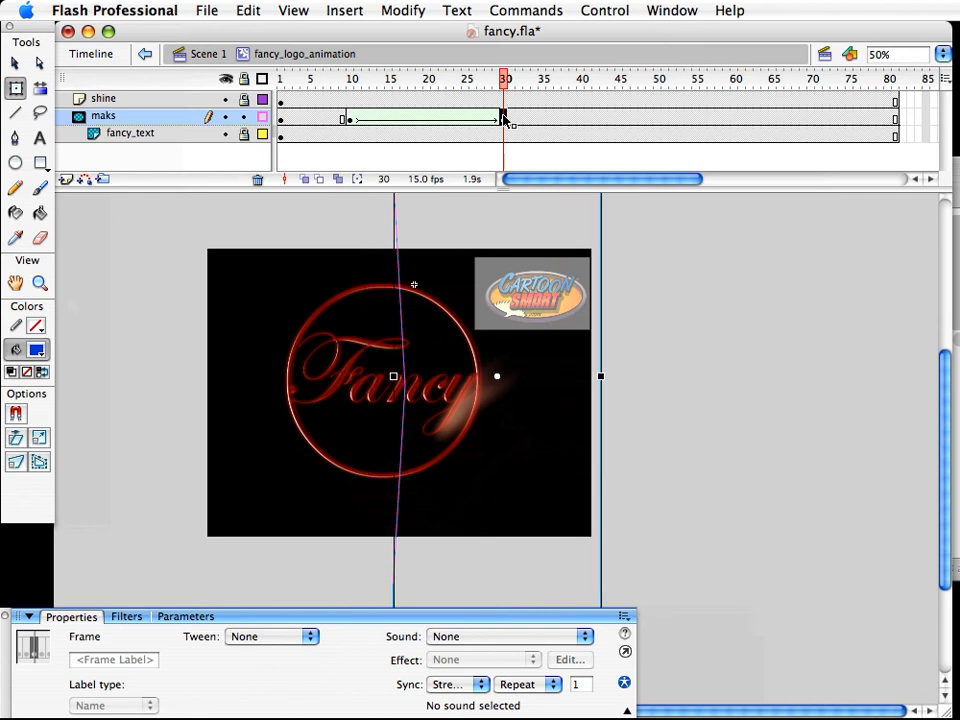
key(shift+Right)
key(shift+Right)
key(shift+Right)
key(shift+Right)
key(shift+Right)
key(shift+Right)
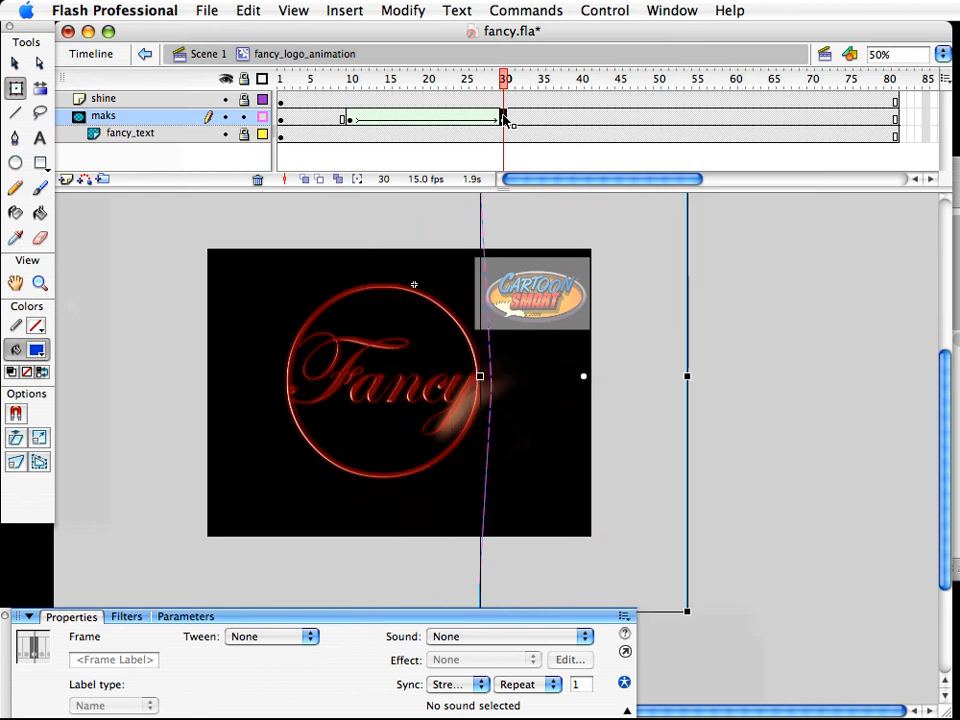
key(shift+Left)
key(v)
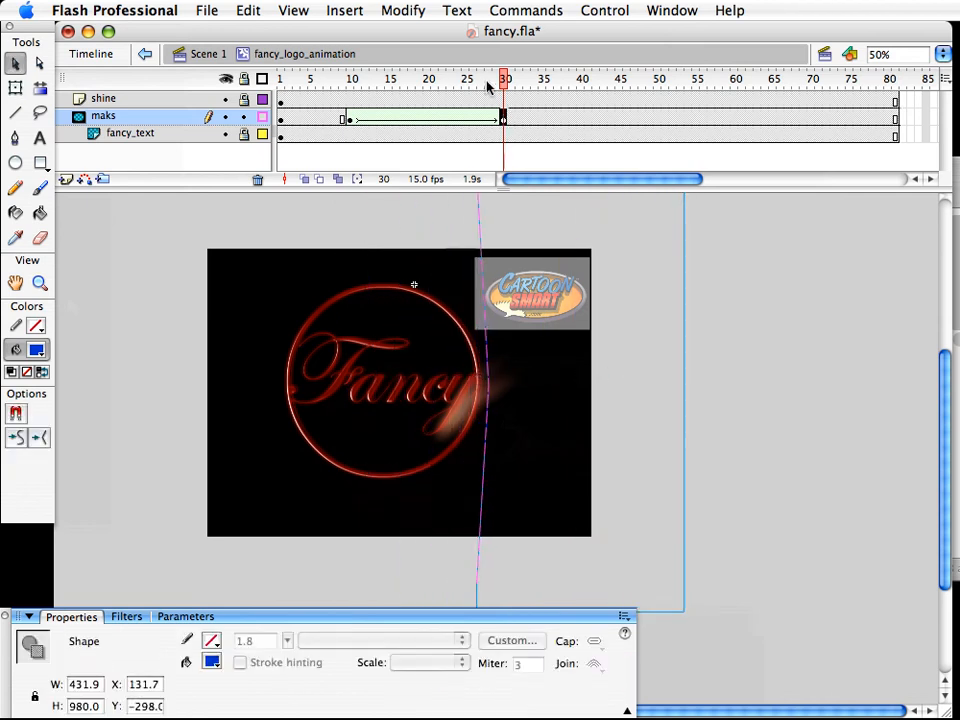
click(458, 84)
drag(458, 84, 353, 121)
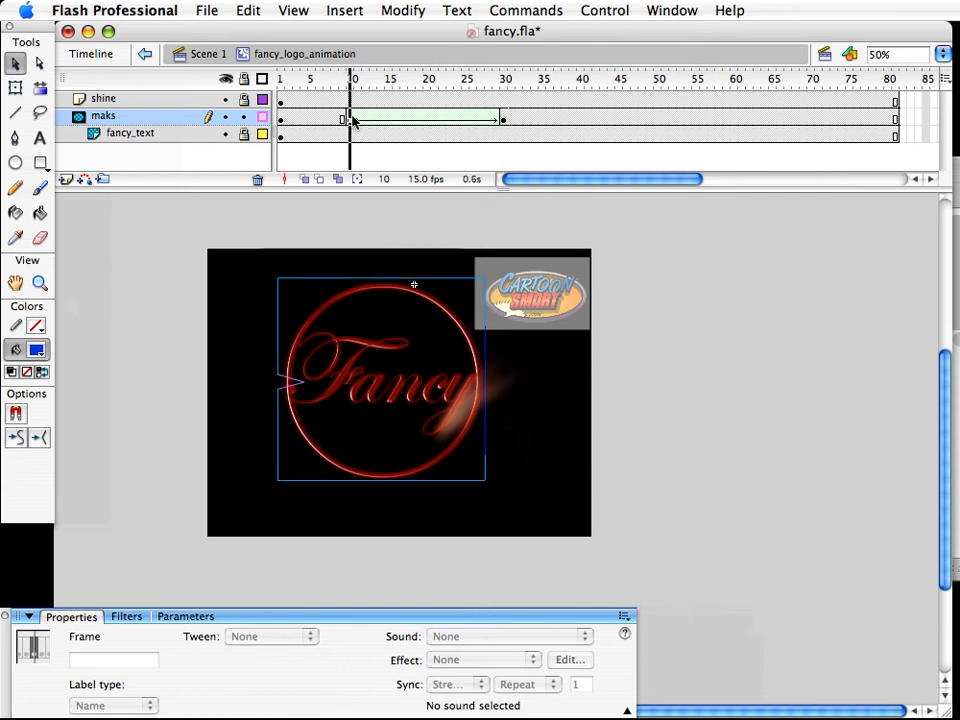
click(523, 576)
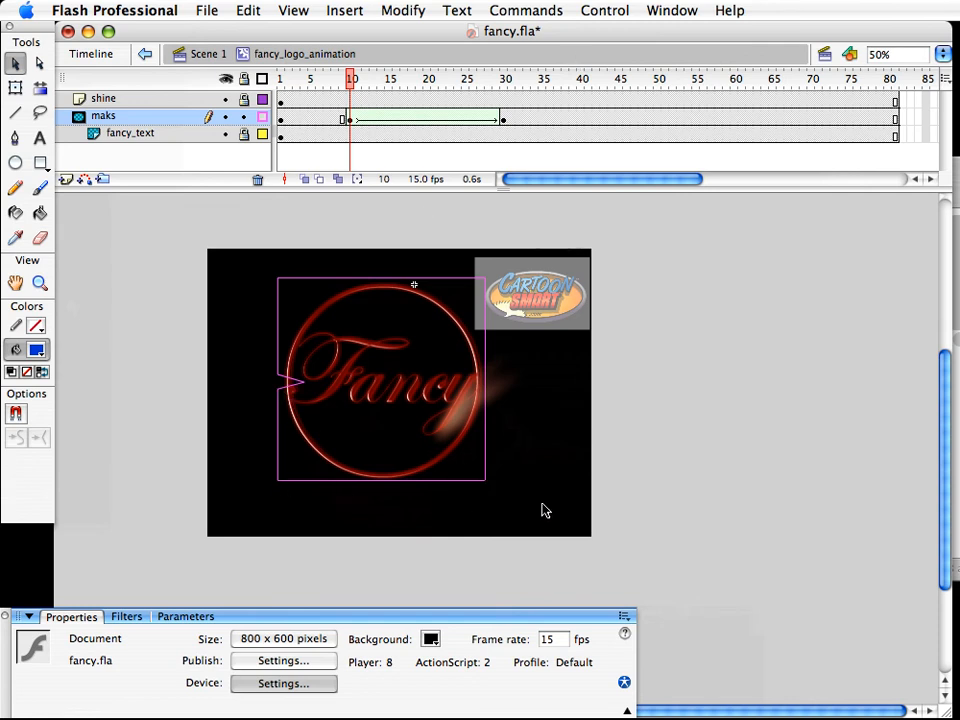
drag(350, 78, 458, 92)
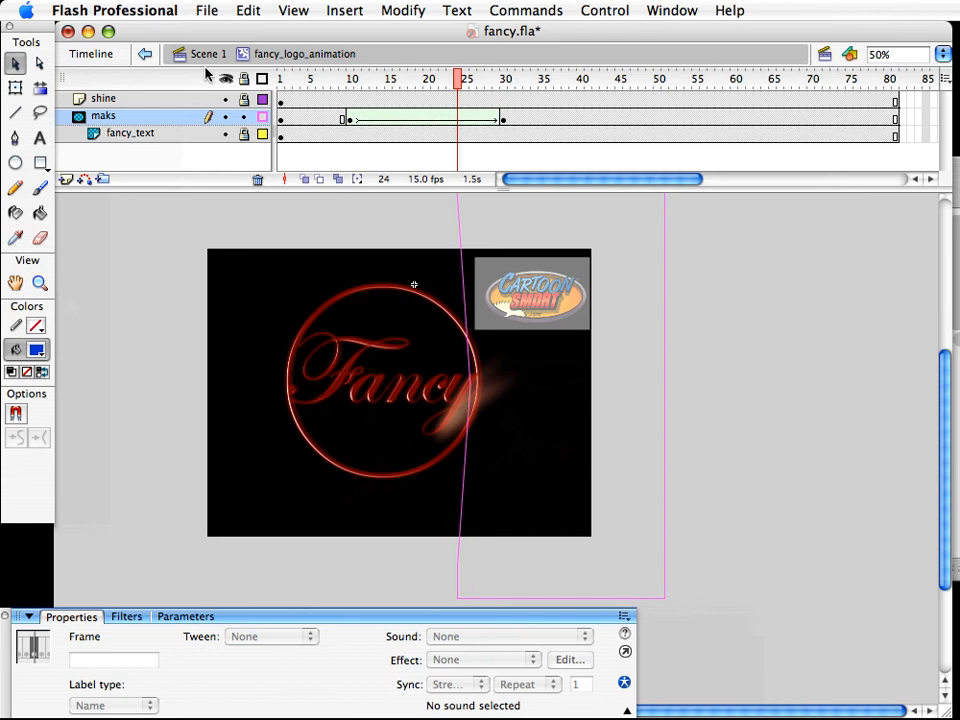
Return to Scene 1, set the document frame rate to 24 fps, and test the movie
click(175, 50)
click(564, 519)
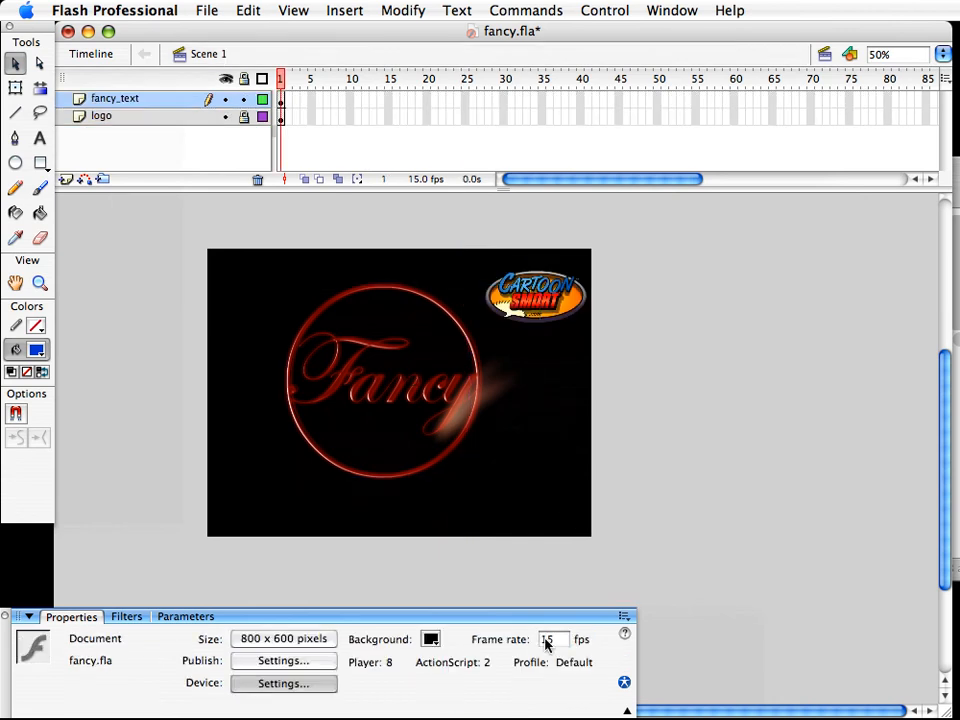
click(547, 640)
text(24)
key(super+Return)
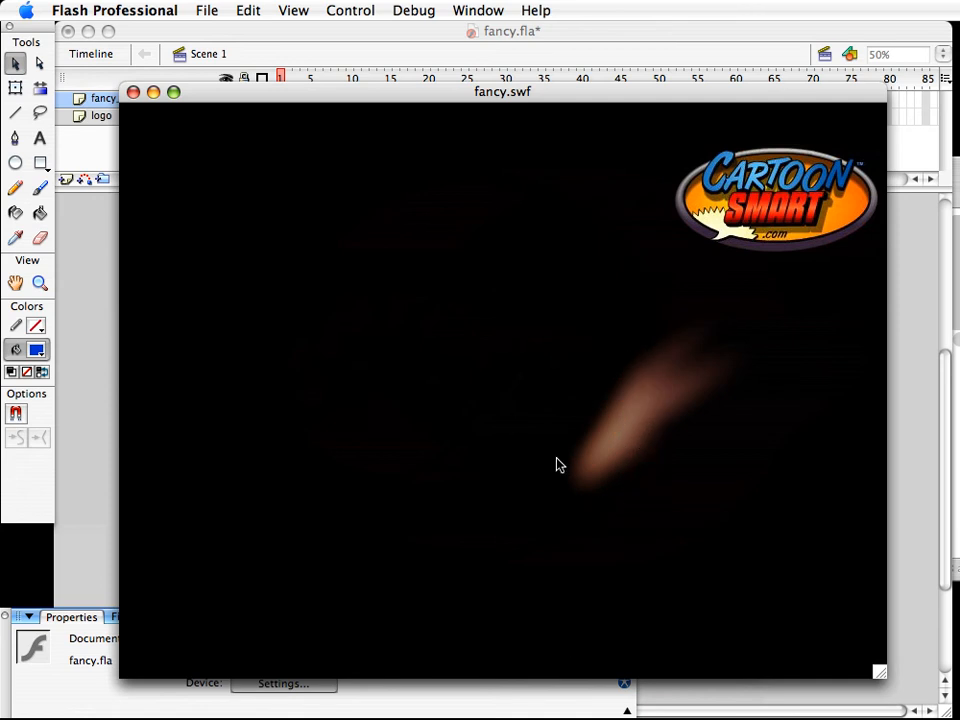
Set the document frame rate to 15 fps and test the movie
key(super+w)
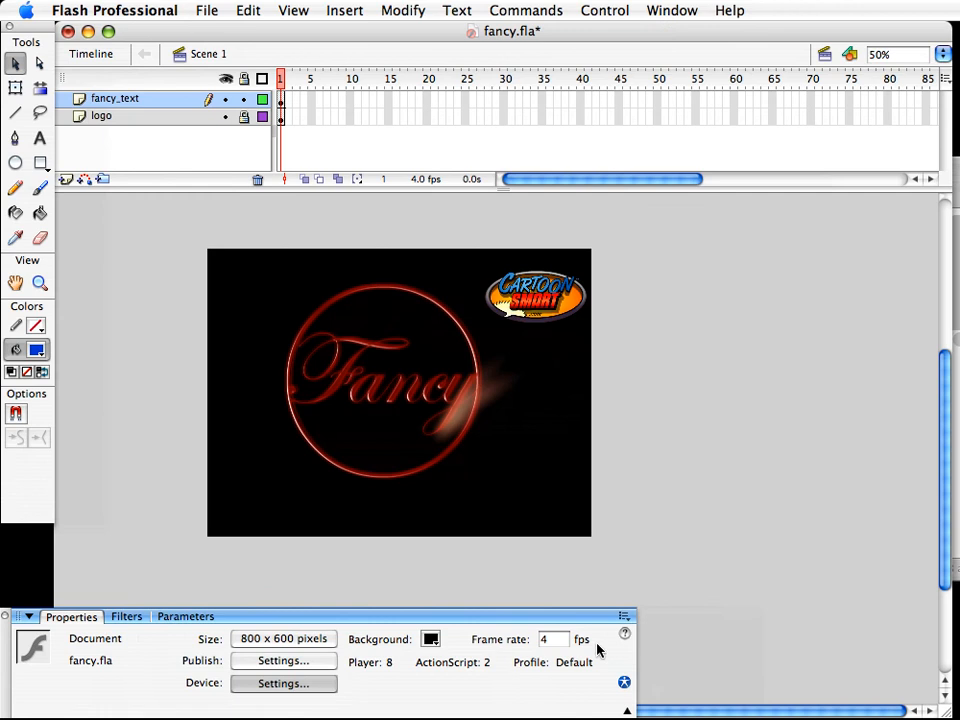
click(545, 639)
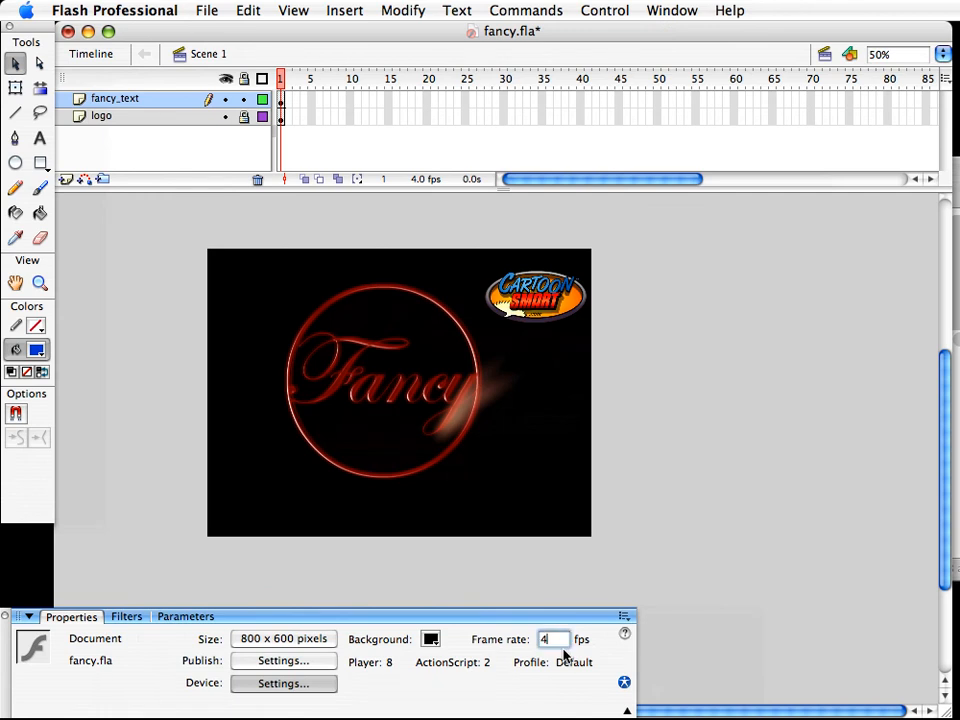
text(15)
key(Return)
key(super+Return)
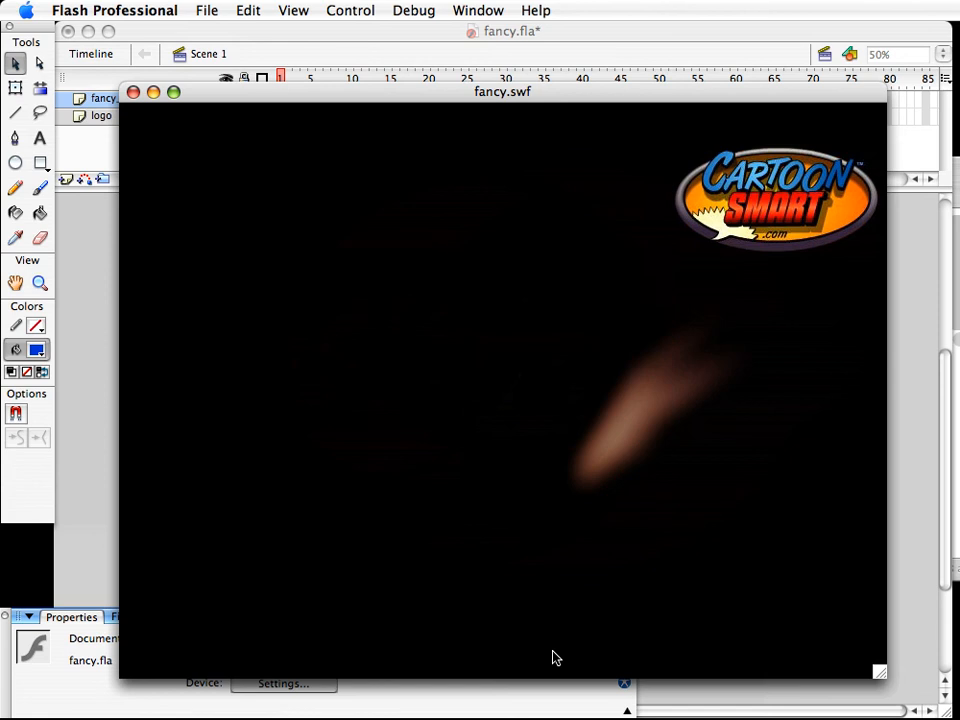
key(super+w)
Open the fancy_logo_animation movie clip for editing
click(343, 292)
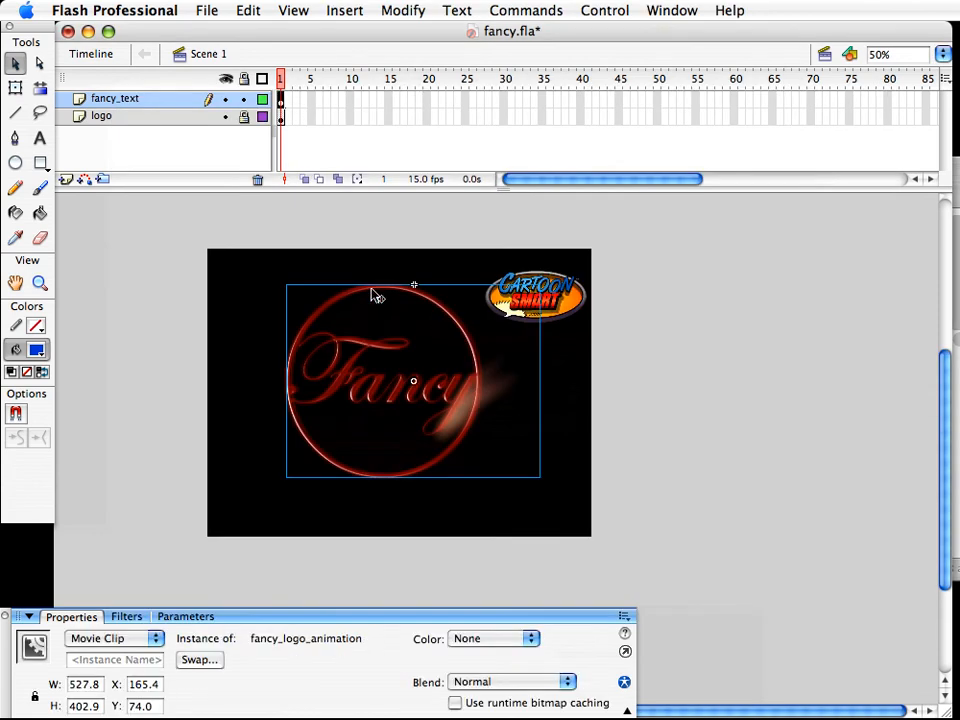
double_click(375, 294)
click(575, 352)
Scrub through the mask's shape tween between frames 10 and 30 to examine how its edge crosses the Fancy text
drag(334, 84, 411, 47)
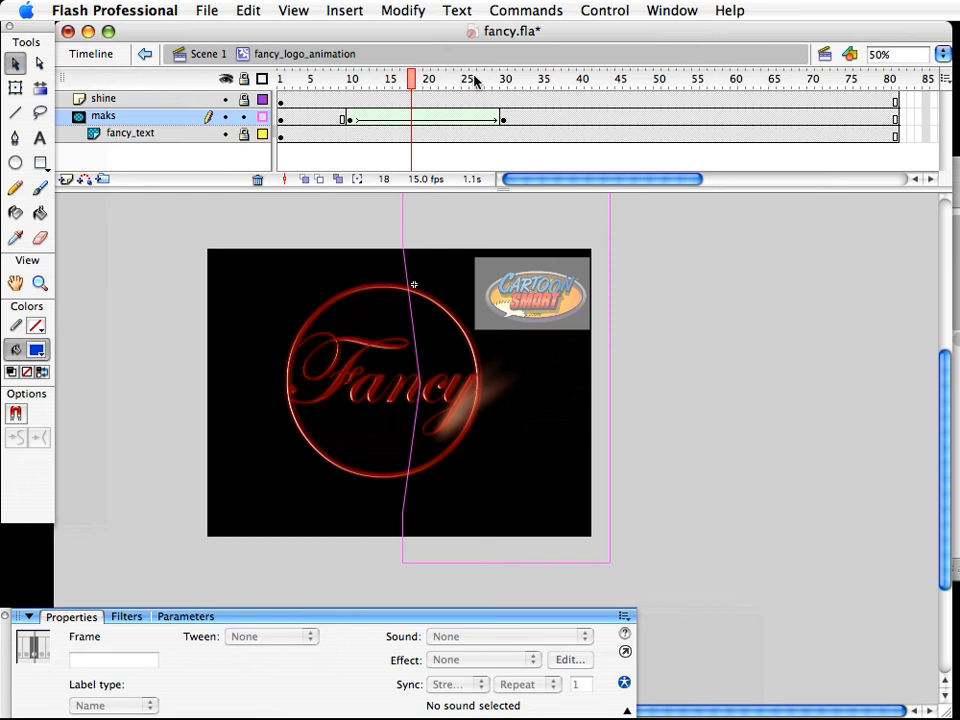
mouse_move(506, 79)
mouse_down()
mouse_move(467, 75)
mouse_move(505, 75)
mouse_up()
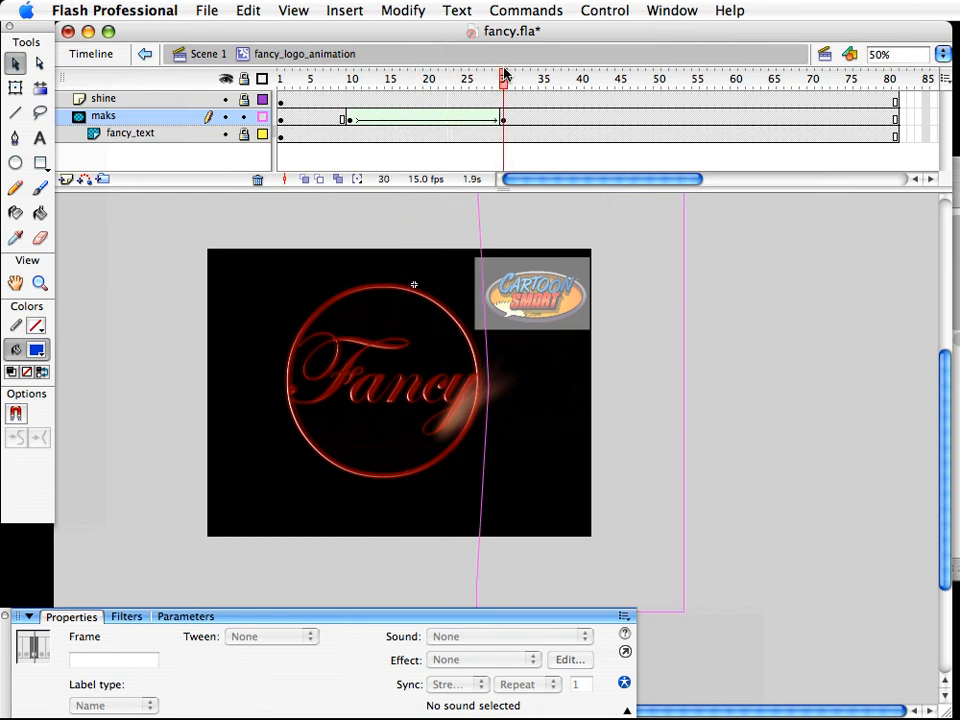
click(350, 119)
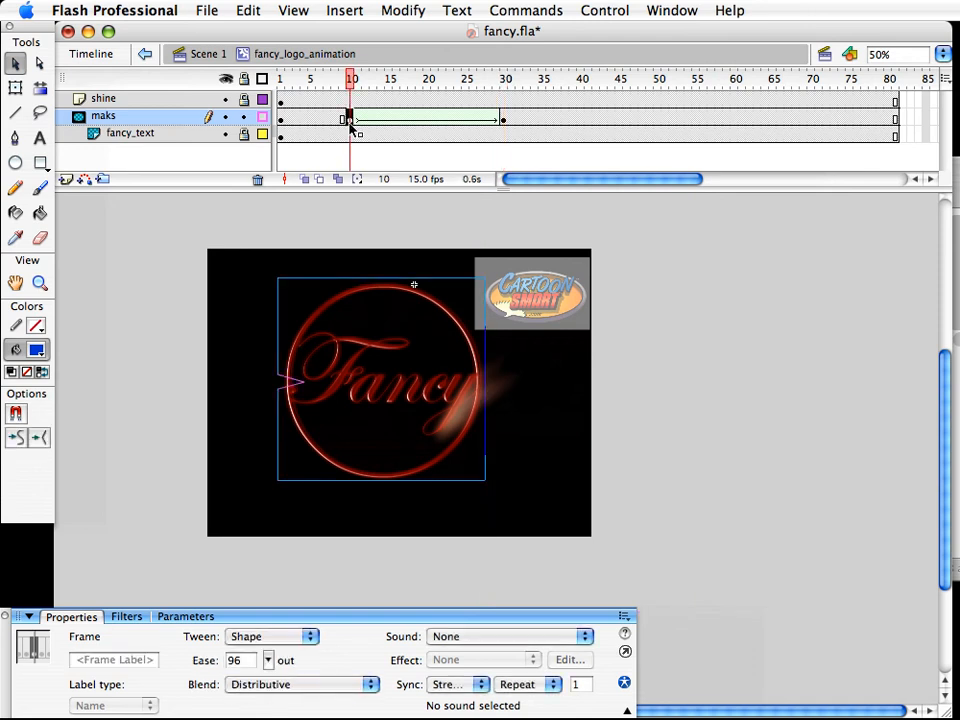
click(358, 118)
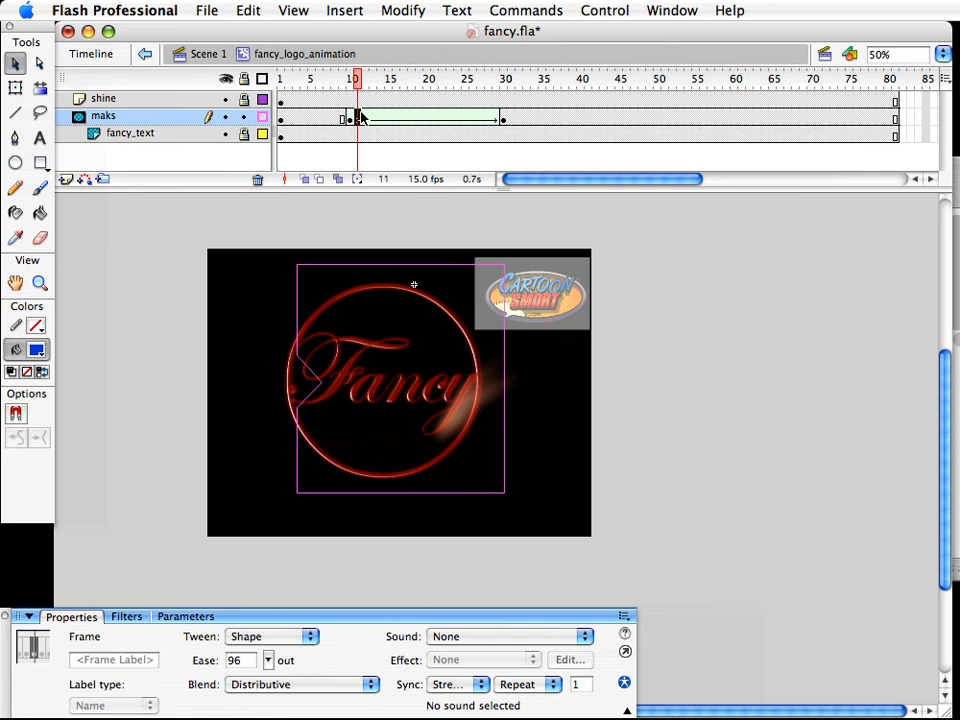
drag(362, 117, 381, 118)
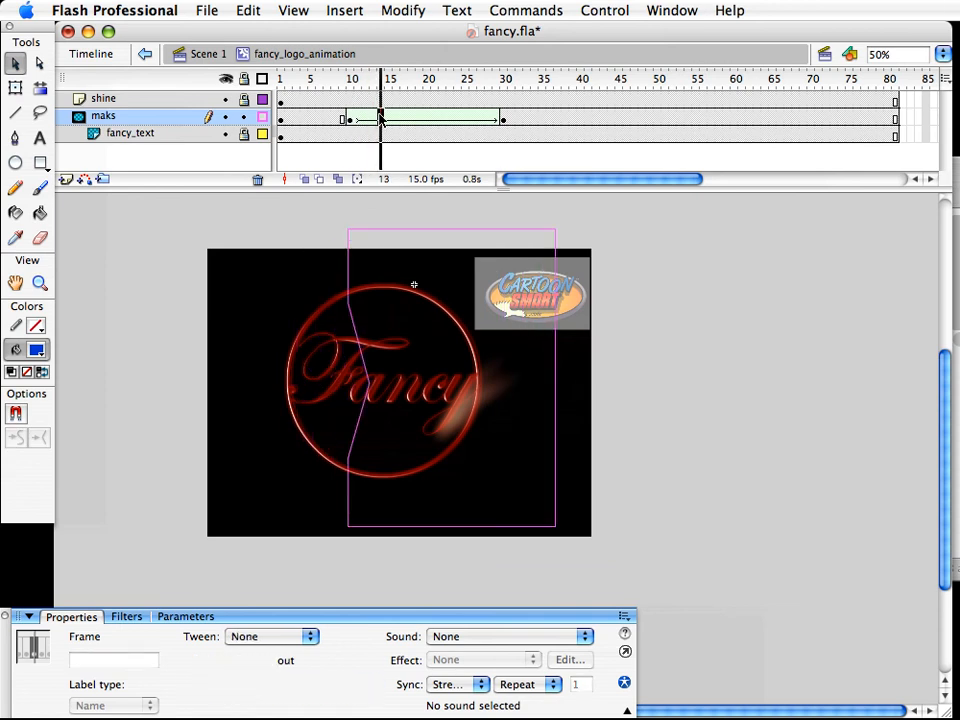
click(389, 119)
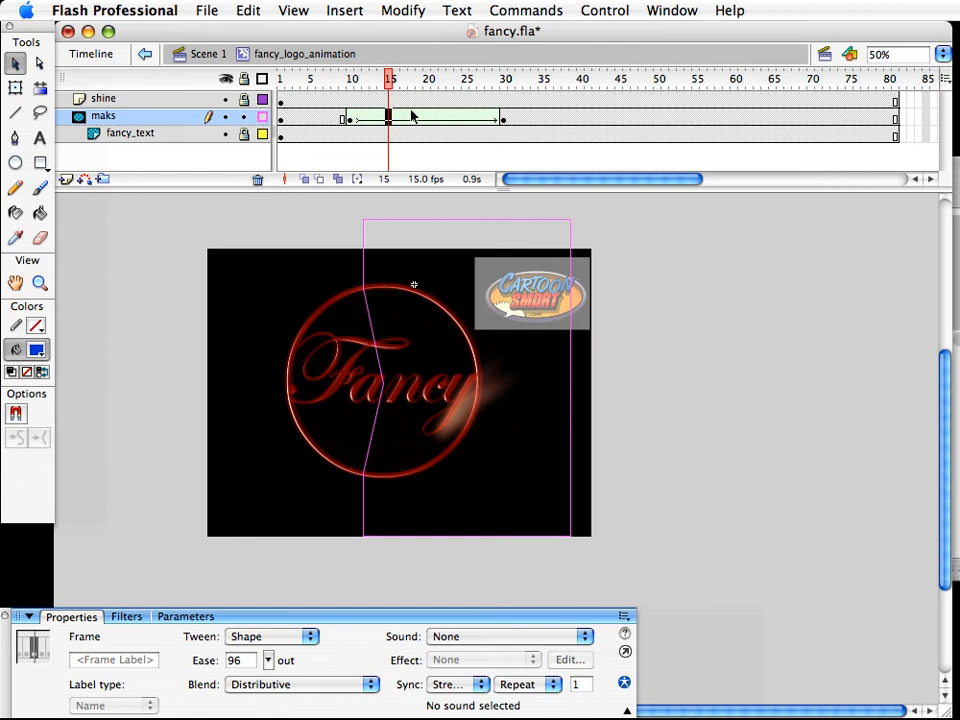
click(472, 78)
drag(458, 76, 358, 92)
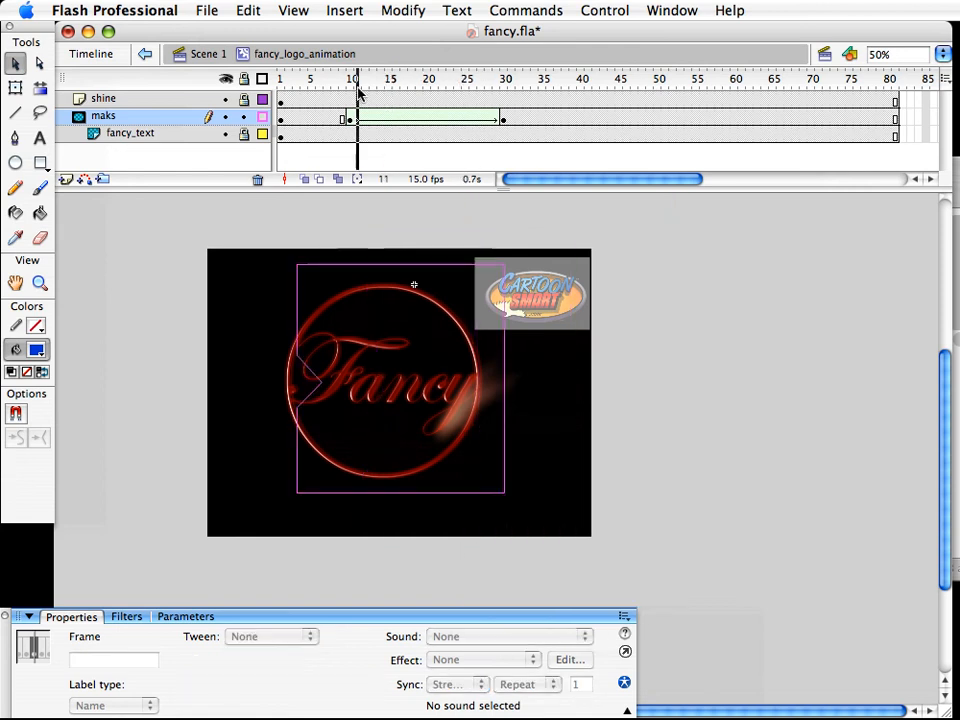
click(428, 78)
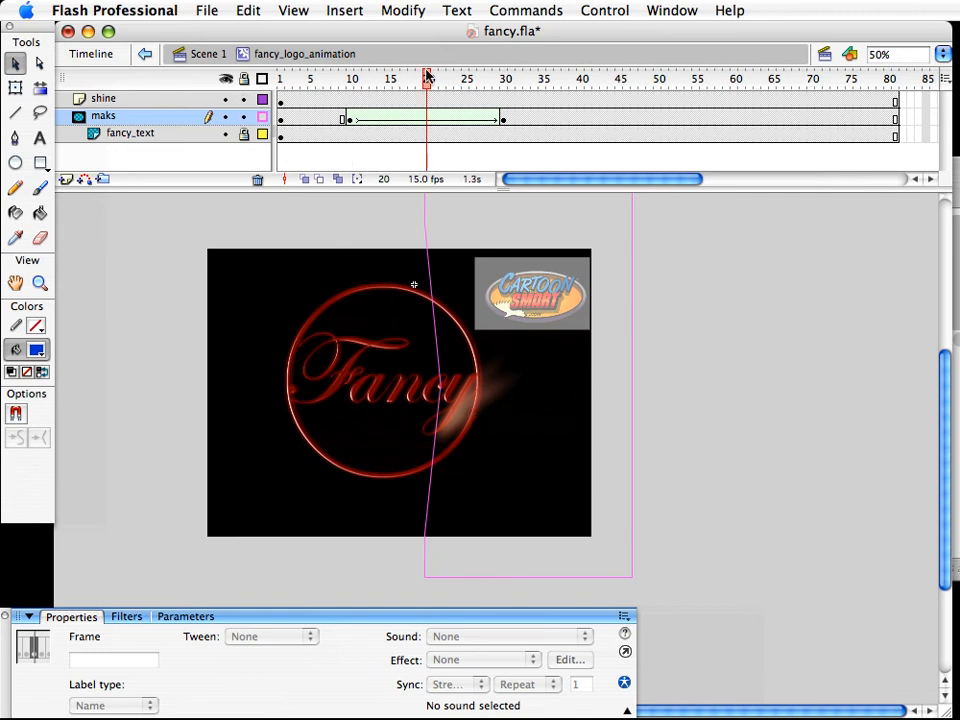
mouse_move(428, 78)
mouse_down()
mouse_move(343, 78)
mouse_move(495, 80)
mouse_move(428, 80)
mouse_move(442, 88)
mouse_up()
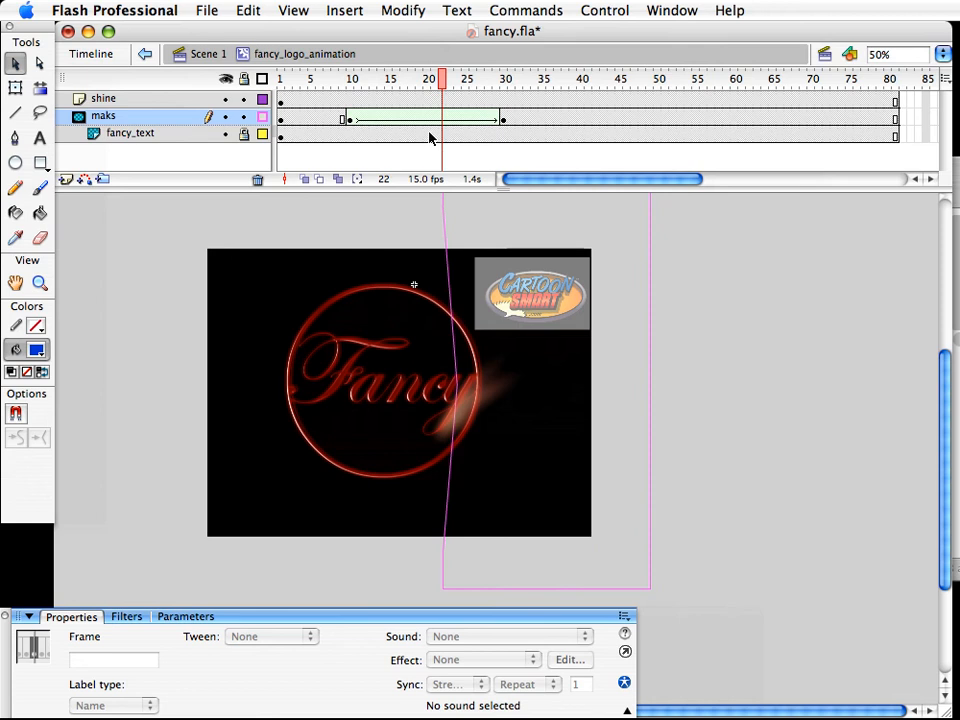
Unlock the shine layer, add keyframes on frames 21 and 7, and create a motion tween between them
click(435, 101)
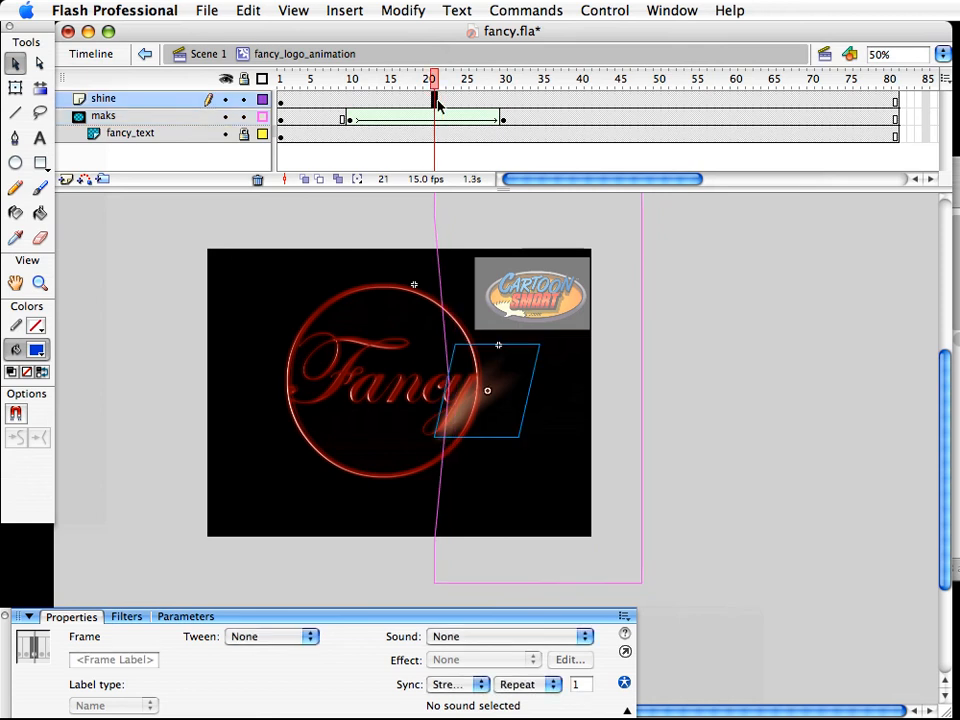
key(F6)
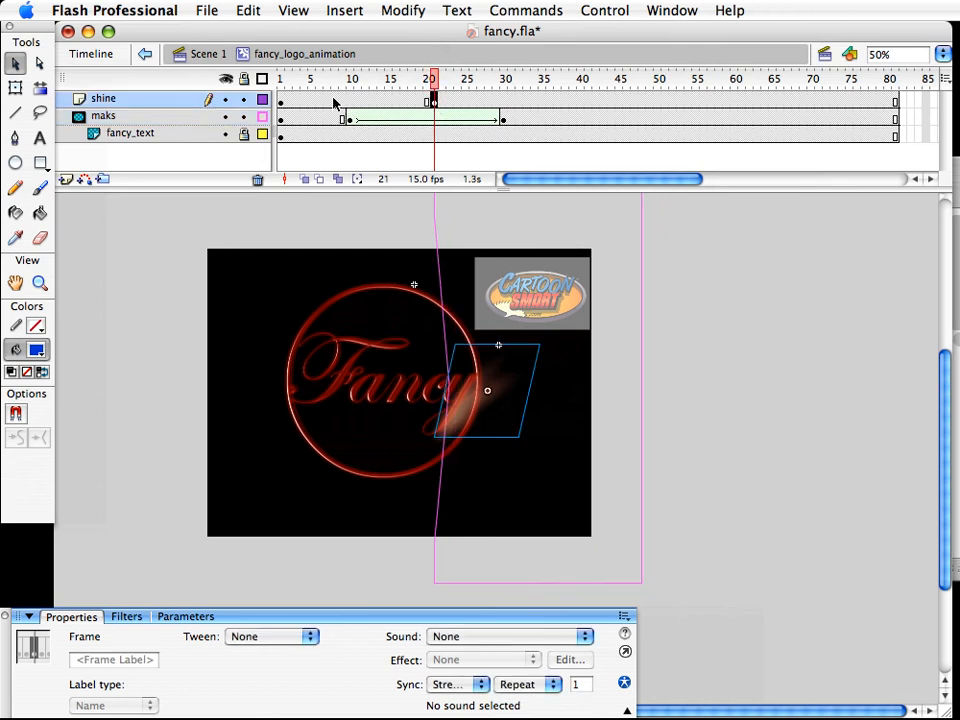
click(326, 101)
key(F6)
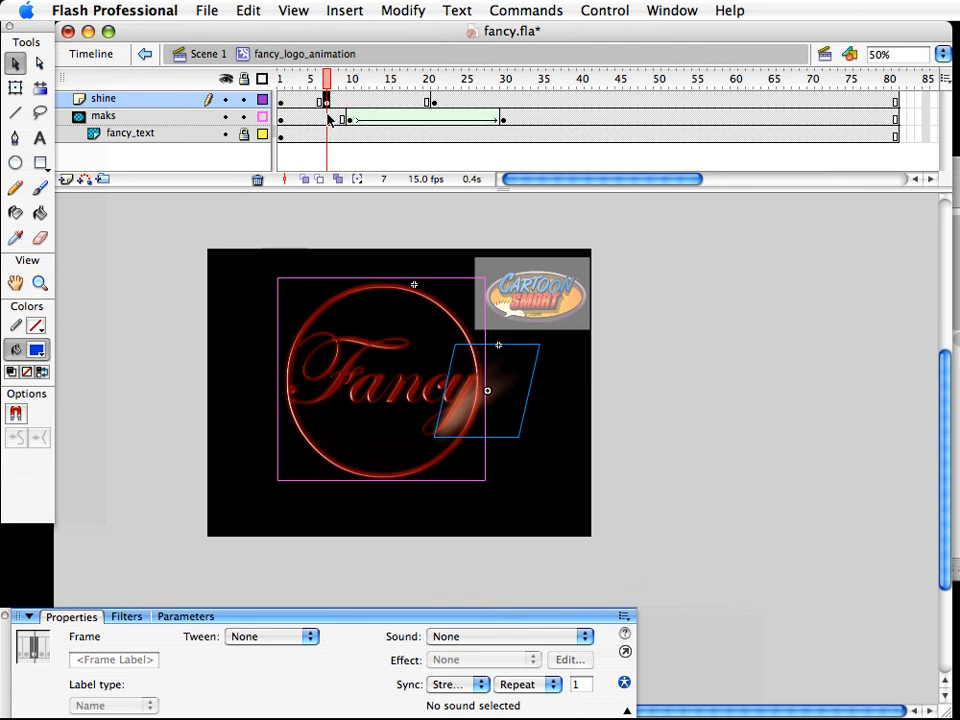
right_click(325, 100)
click(364, 111)
Make the shine instance on frame 21 fully transparent with its alpha setting and test the movie
click(433, 79)
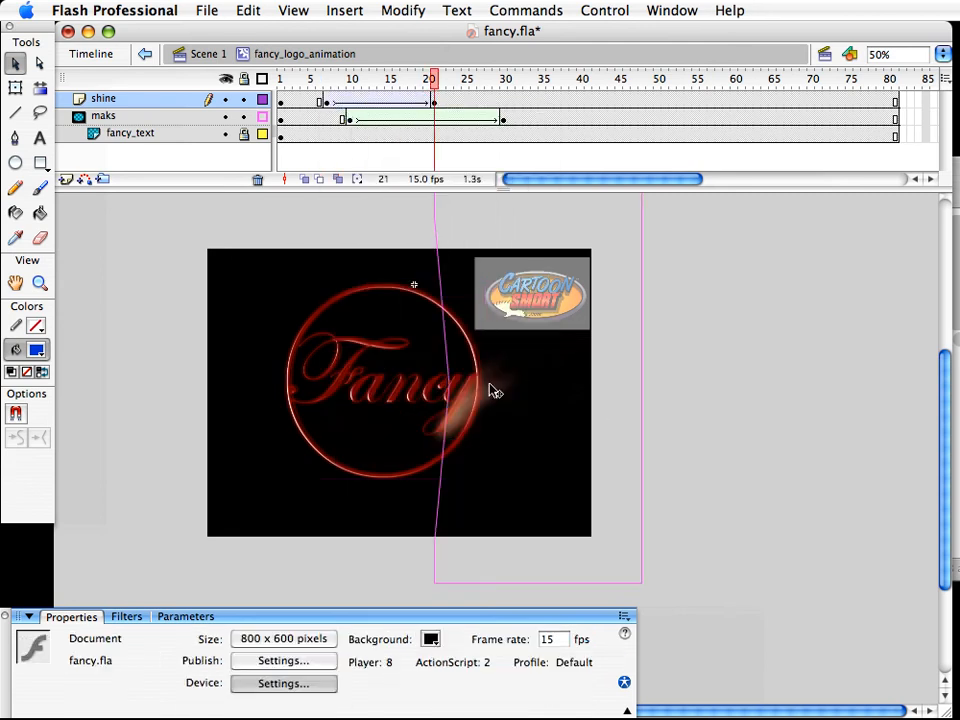
click(492, 390)
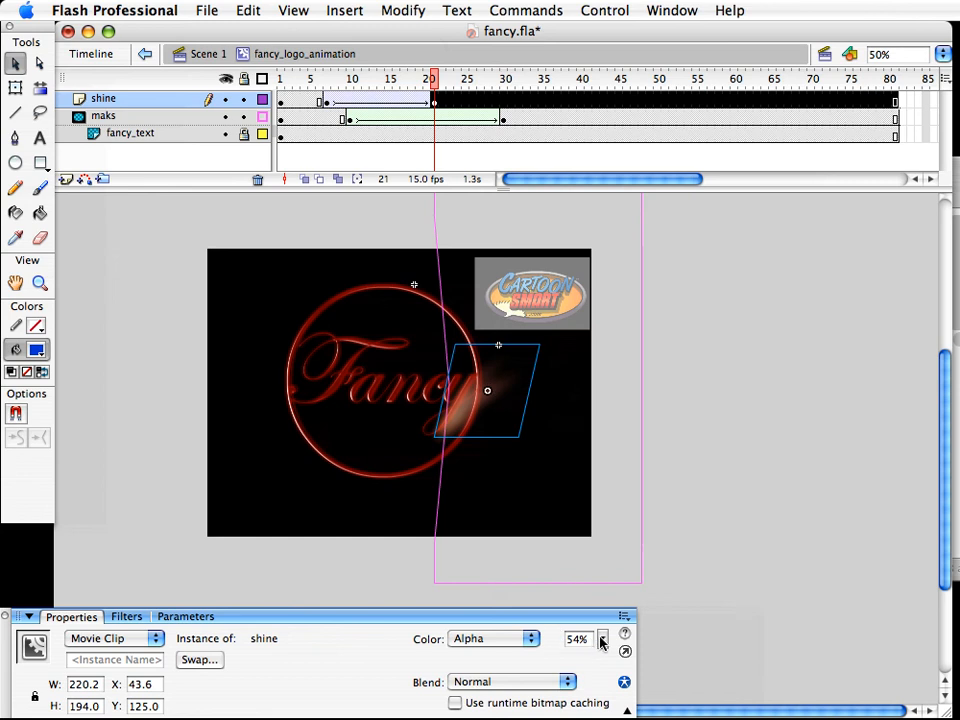
drag(602, 641, 600, 692)
key(super+Return)
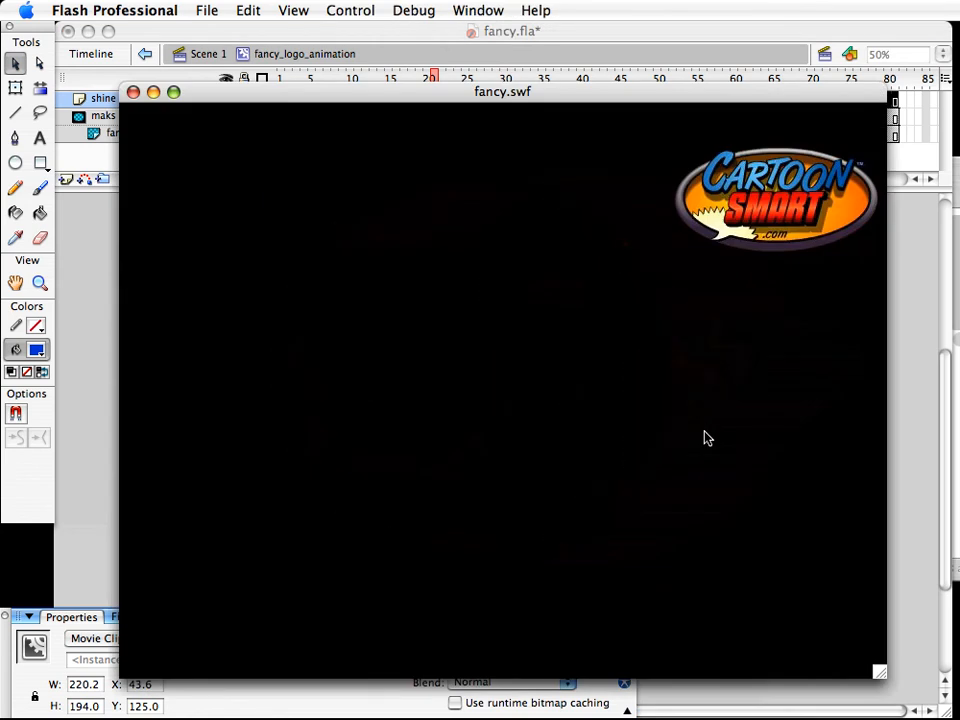
key(super+w)
Save fancy.fla and scrub the timeline around frame 17 to check the shine's fade against the moving mask
key(super+s)
click(389, 77)
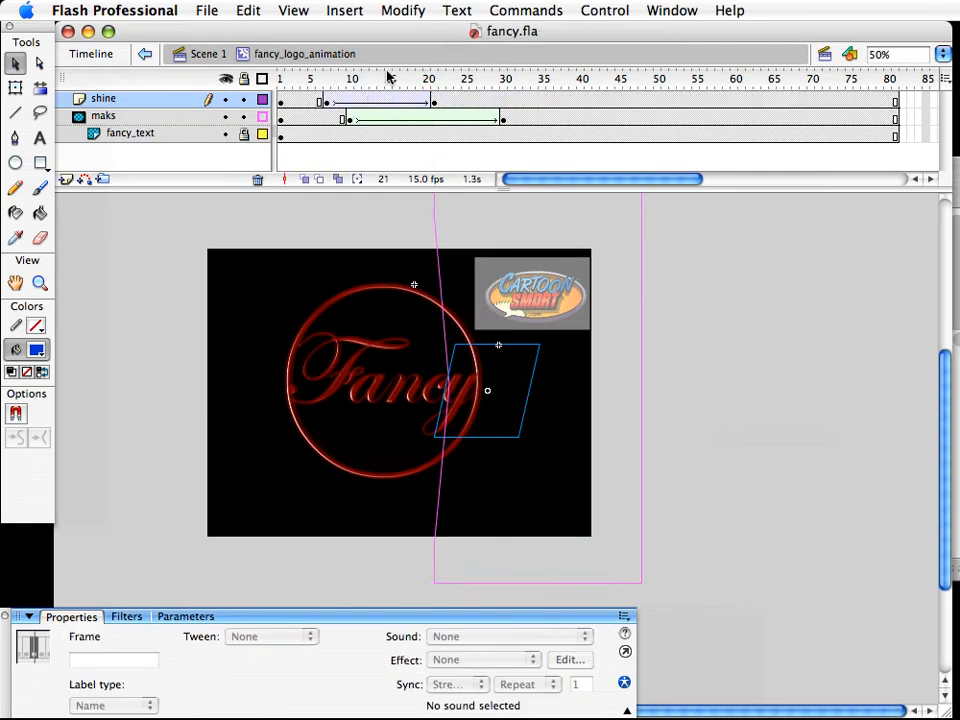
mouse_move(389, 77)
mouse_down()
mouse_move(338, 82)
mouse_move(403, 82)
mouse_up()
key(super+s)
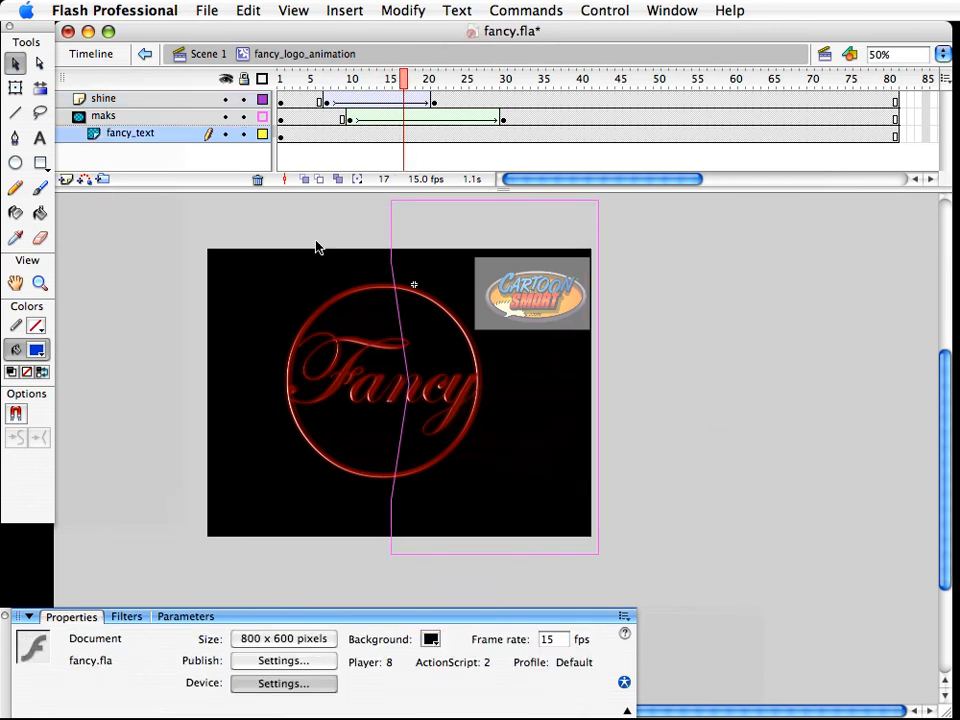
Add a layer named bubbles above the shine layer, with a blank keyframe on frame 10
click(118, 97)
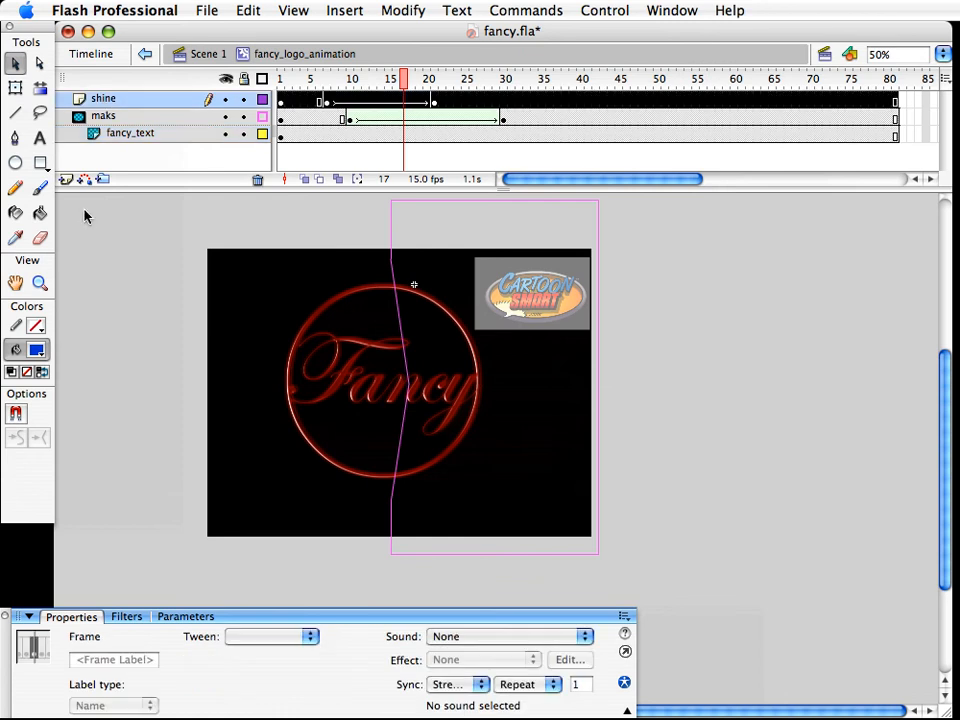
click(66, 179)
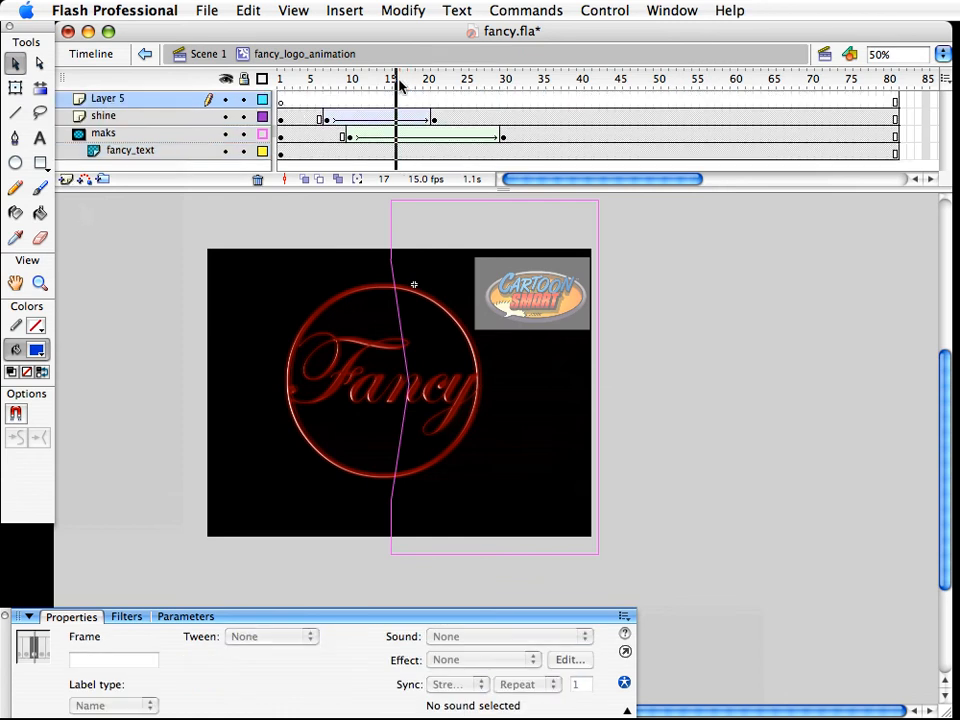
drag(398, 86, 349, 77)
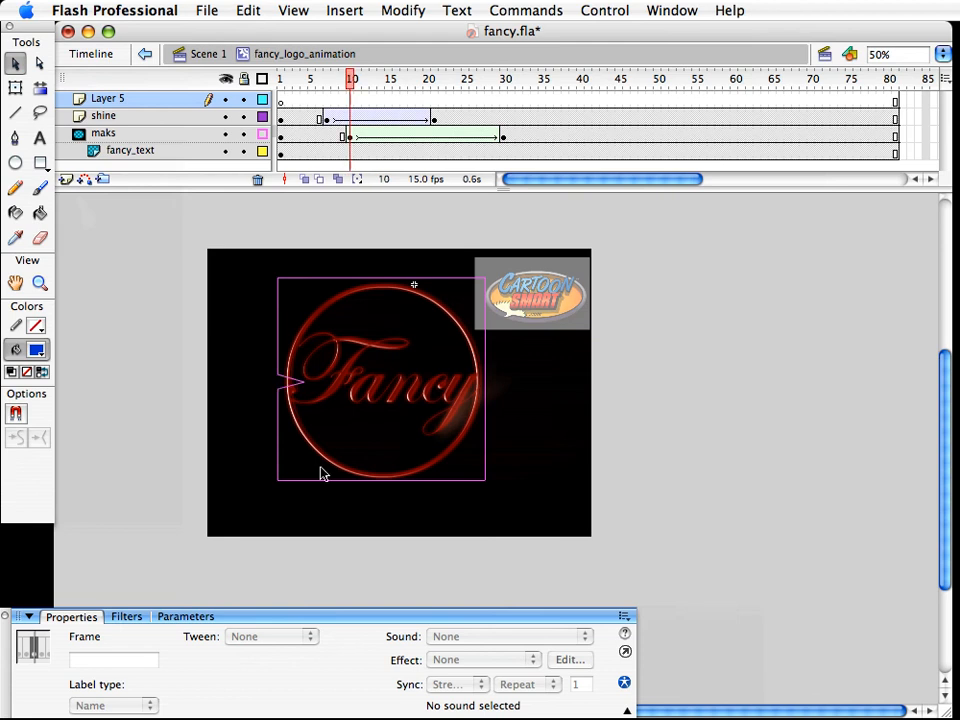
click(351, 101)
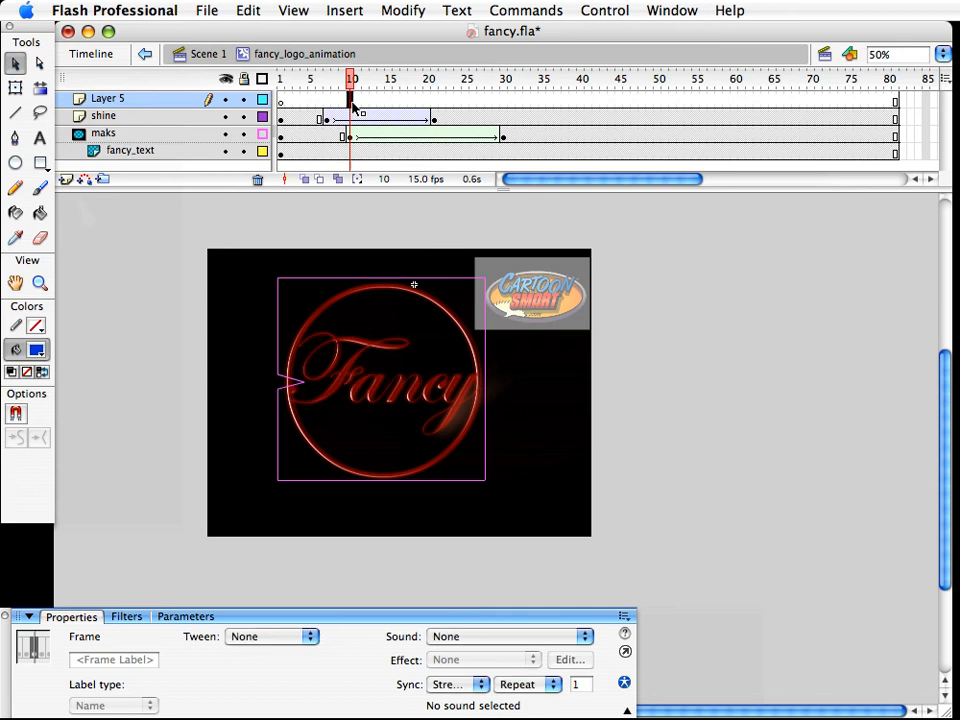
key(F6)
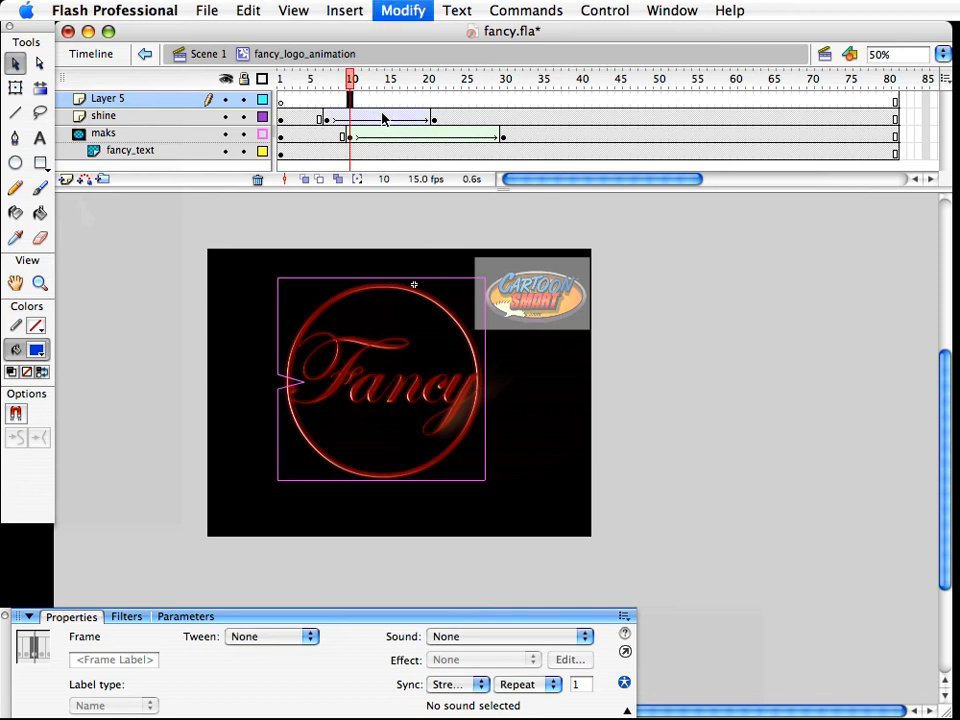
click(136, 103)
double_click(136, 103)
text(bubbles)
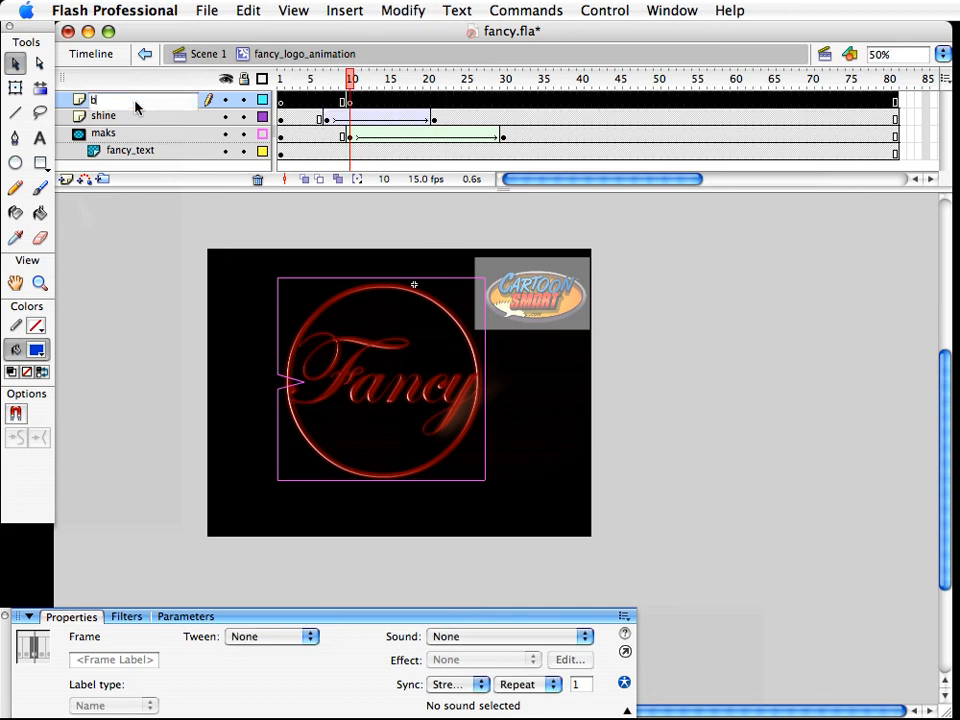
key(Return)
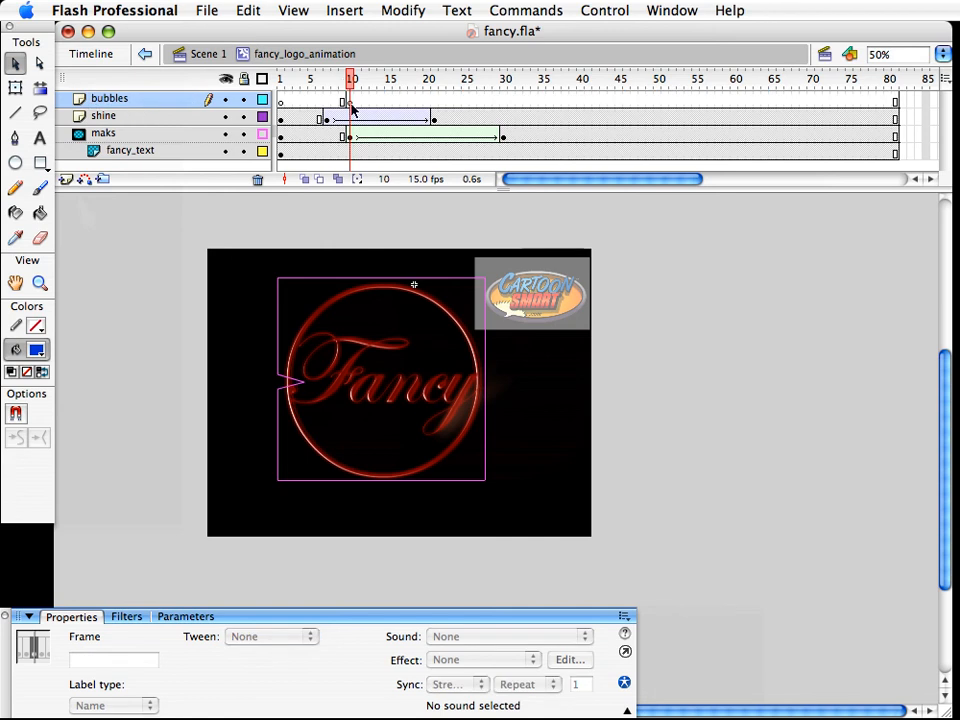
Draw a dark red circle about 23 pixels wide on frame 10 of bubbles, just left of the mask's notch, and nudge it up to Y 190.3
click(350, 101)
click(40, 283)
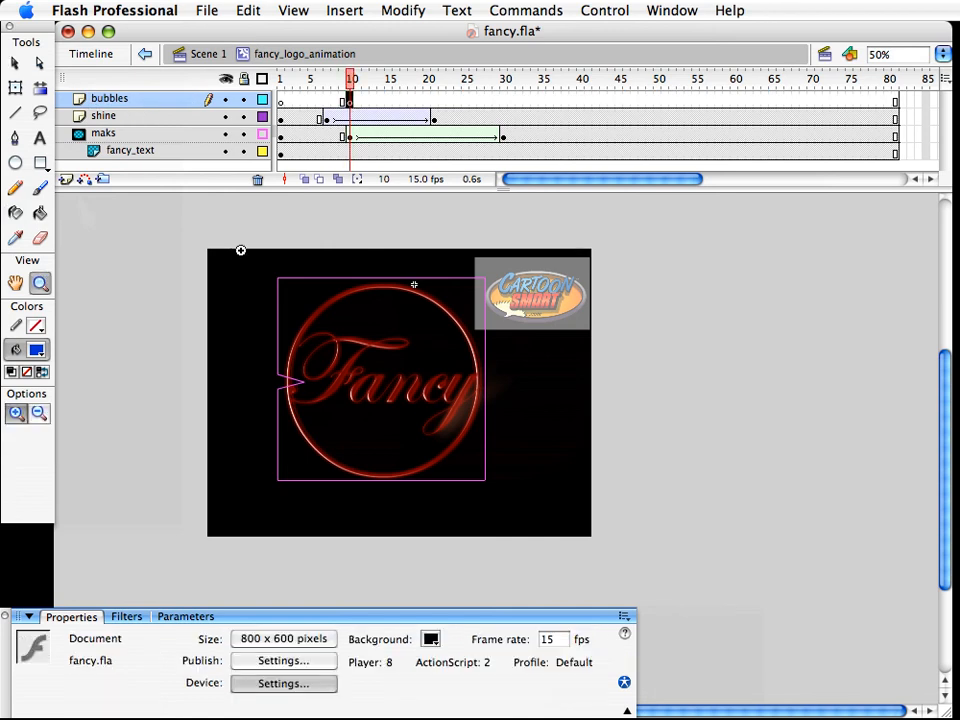
drag(217, 228, 629, 543)
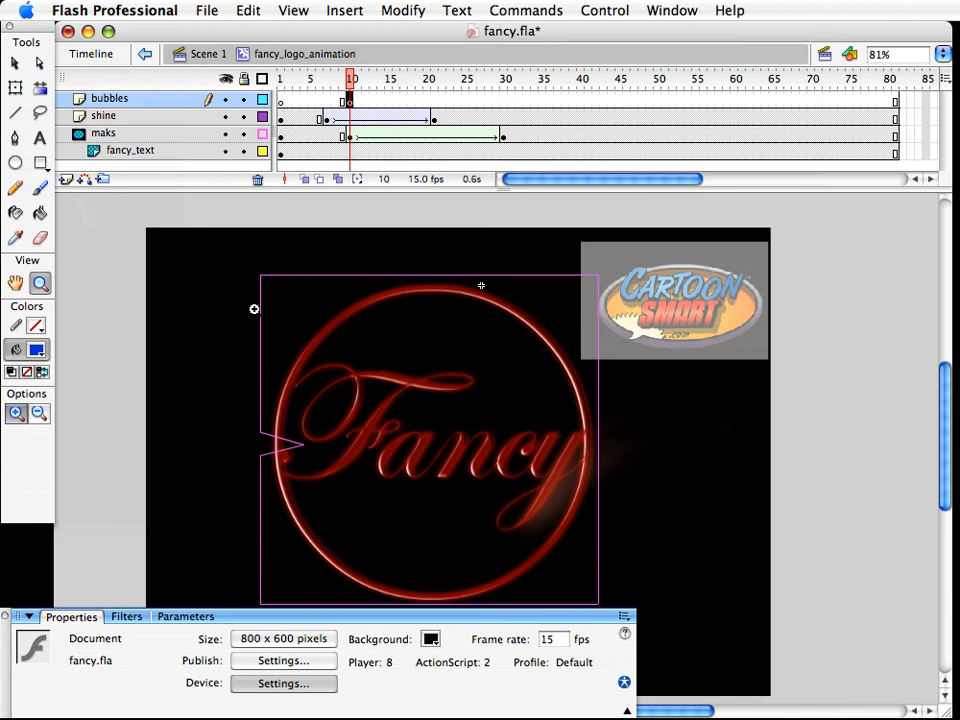
key(v)
click(16, 163)
click(36, 349)
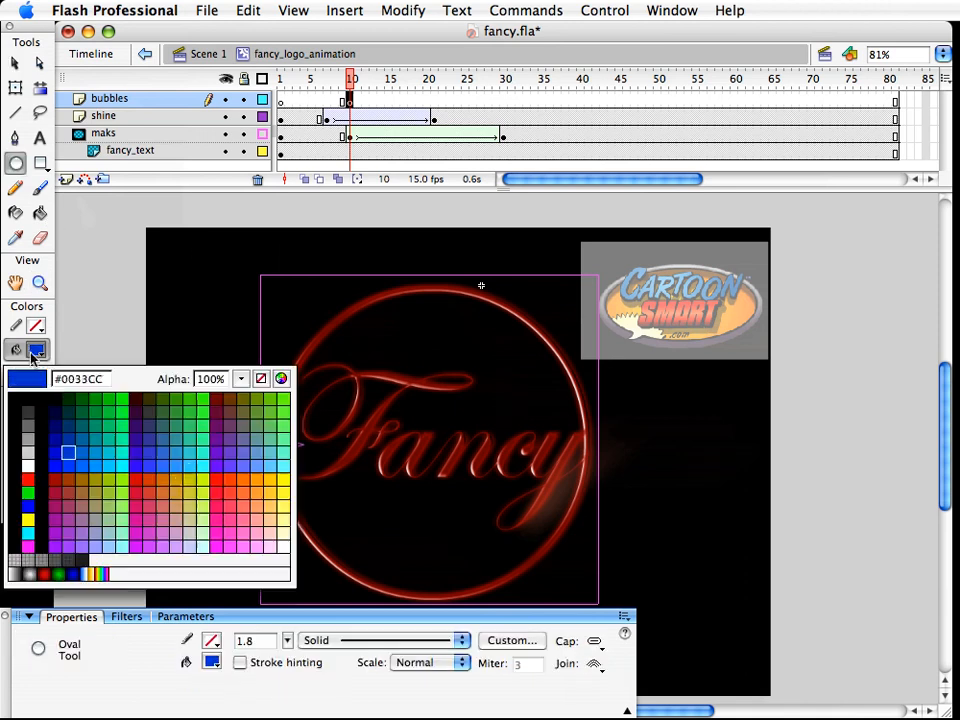
click(55, 477)
click(352, 101)
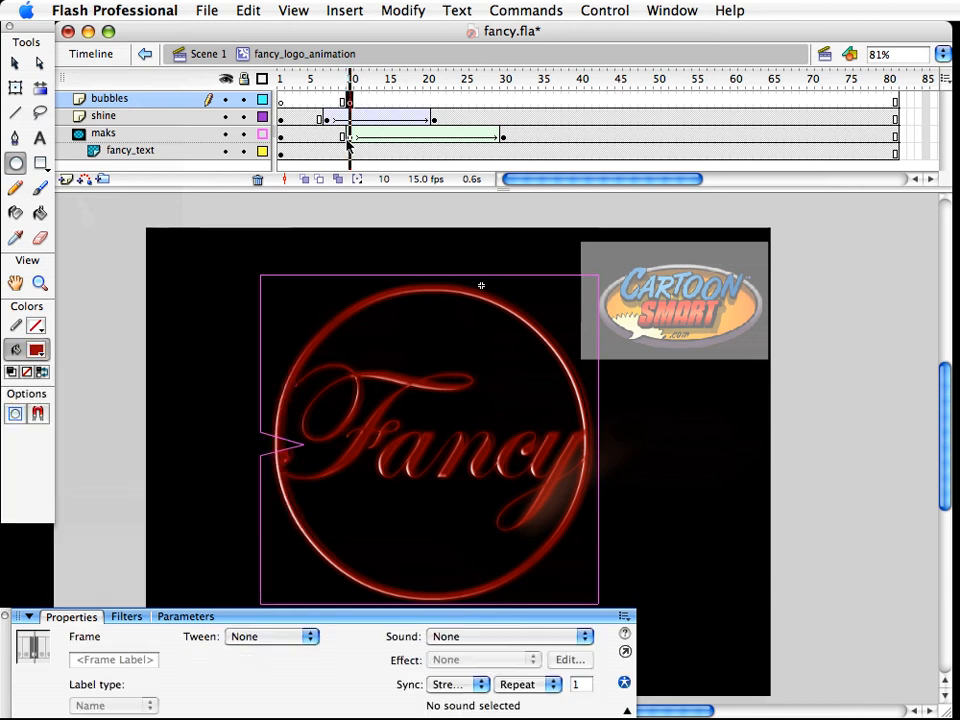
drag(243, 437, 261, 455)
key(v)
click(255, 449)
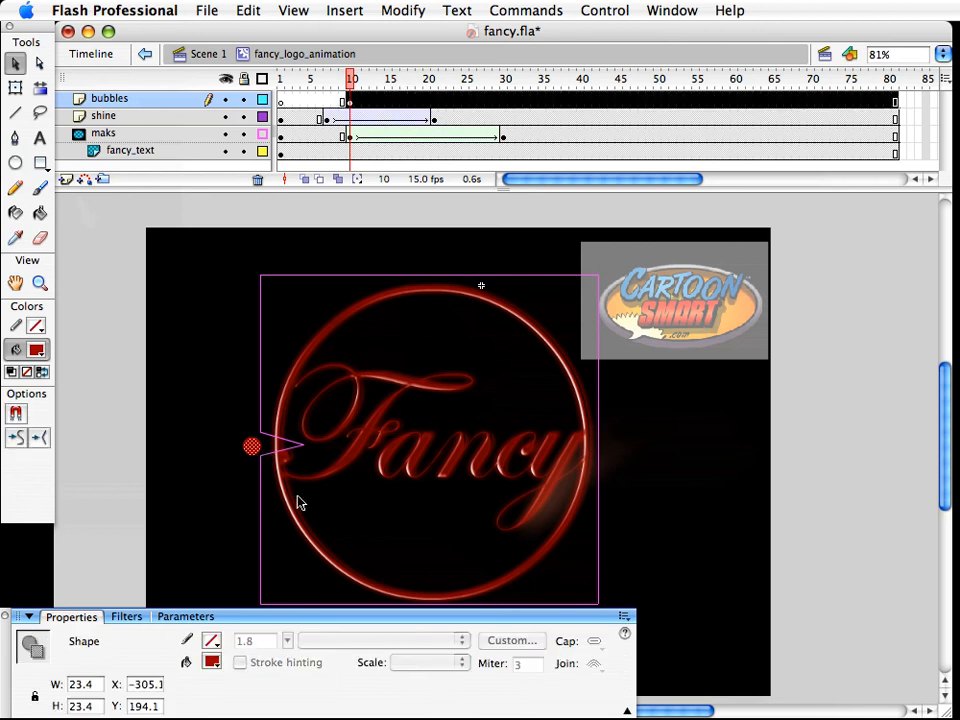
key(Up)
Convert the dark red circle beside the mask's notch into a movie clip symbol named bubble1
key(z)
drag(143, 317, 652, 604)
key(v)
drag(163, 392, 422, 437)
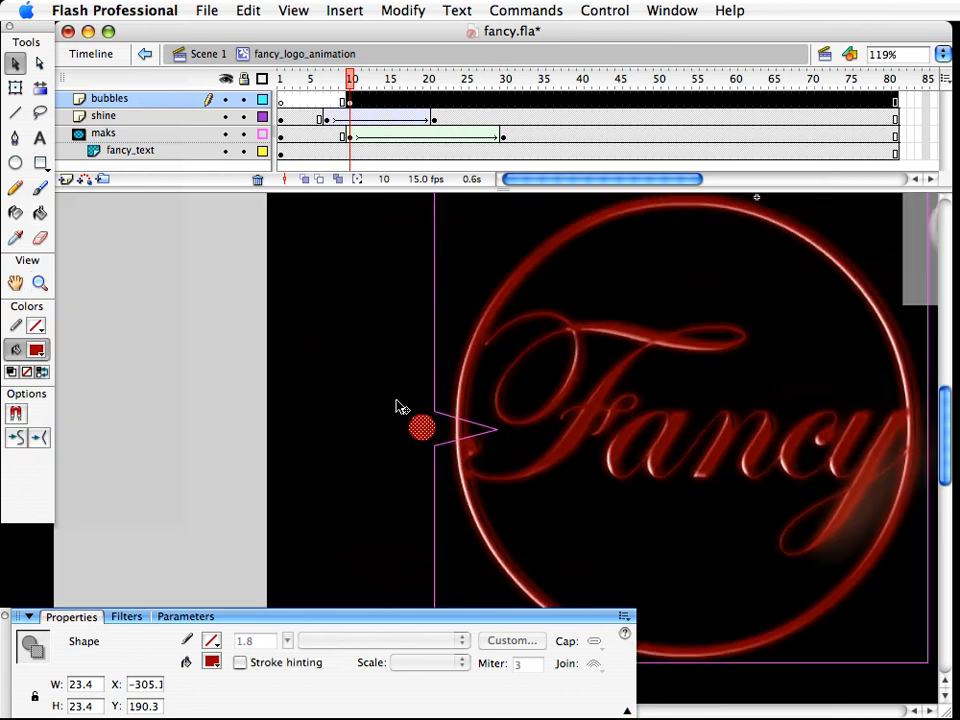
click(403, 10)
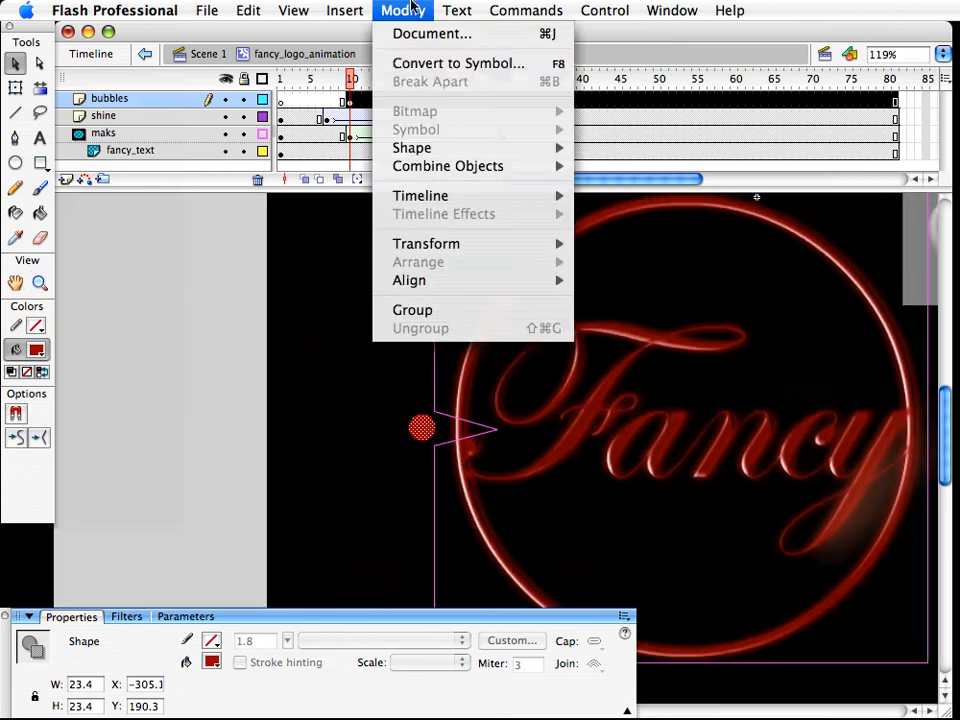
click(425, 63)
text(bubble1)
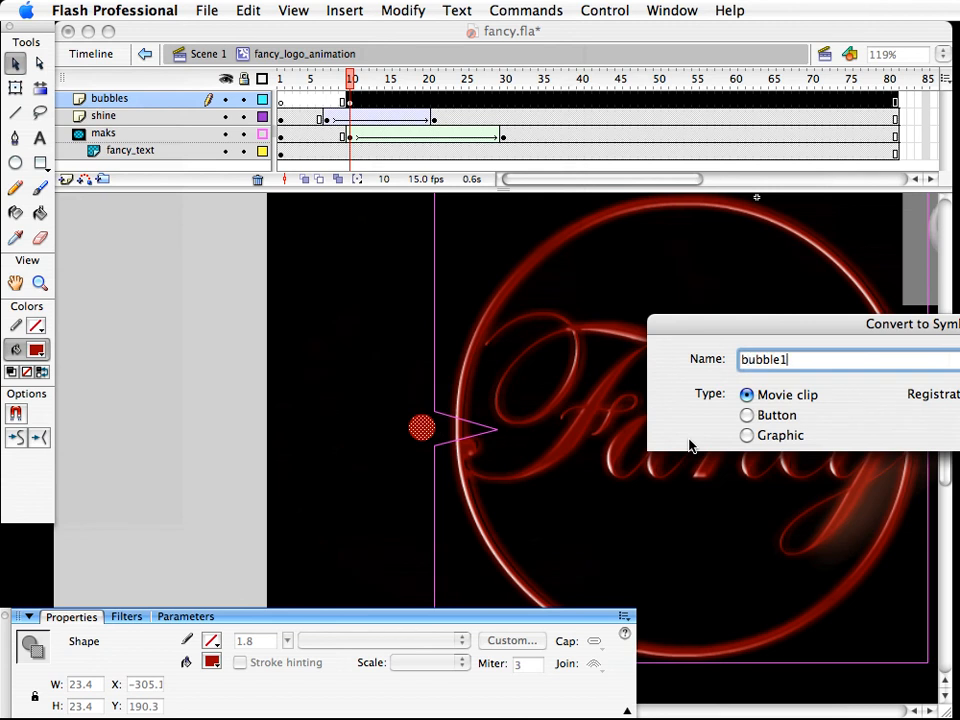
key(Return)
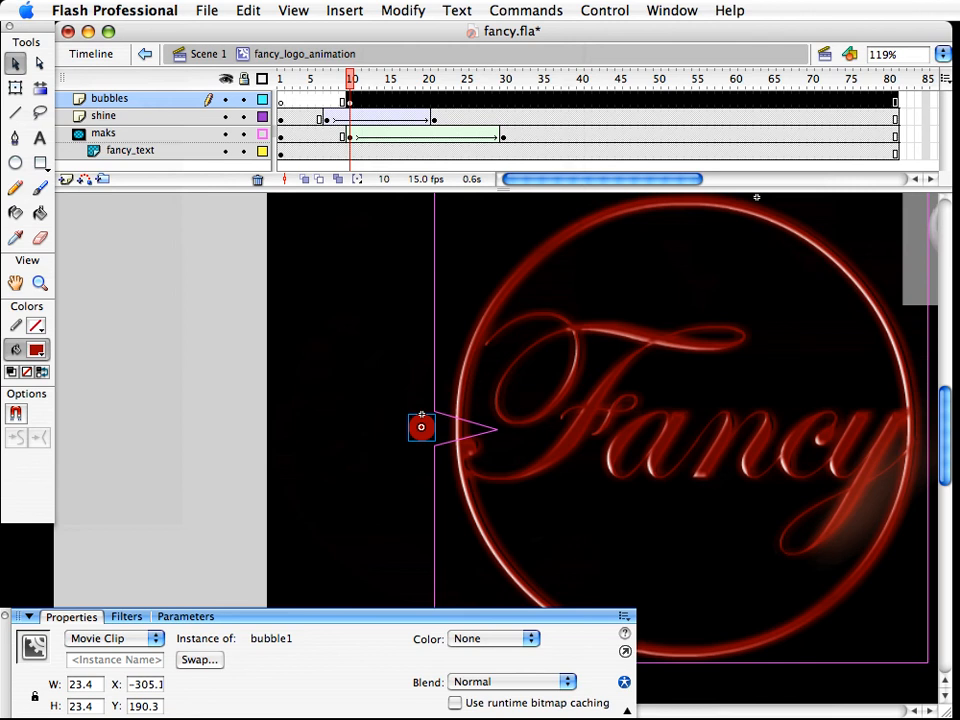
Add a Gradient Bevel filter to the bubble1 instance
key(super+Tab)
key(super+Tab)
click(120, 621)
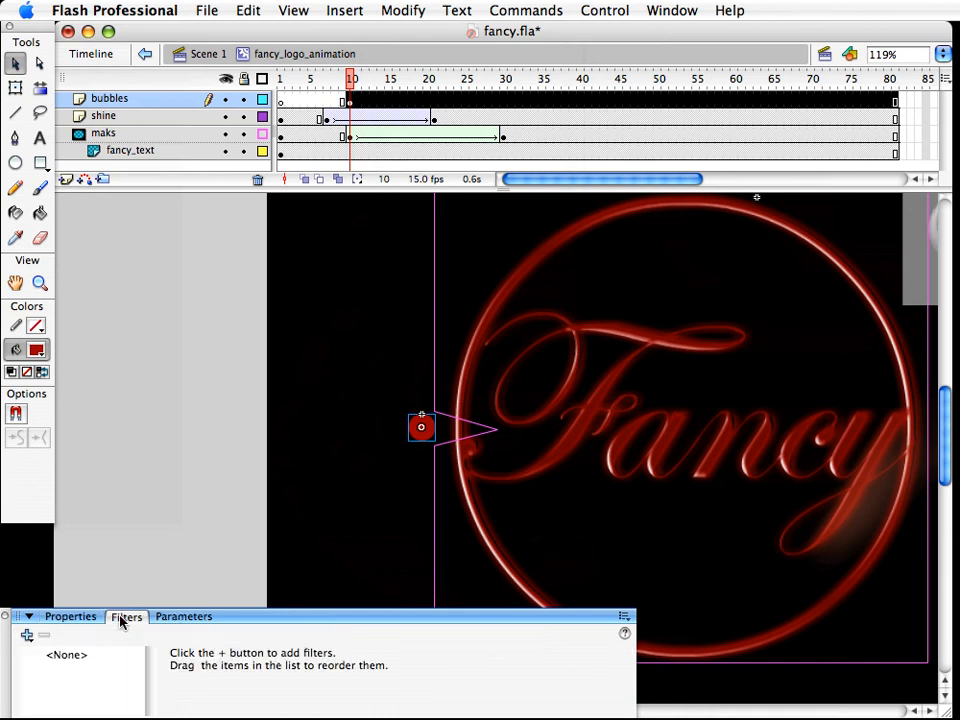
click(24, 634)
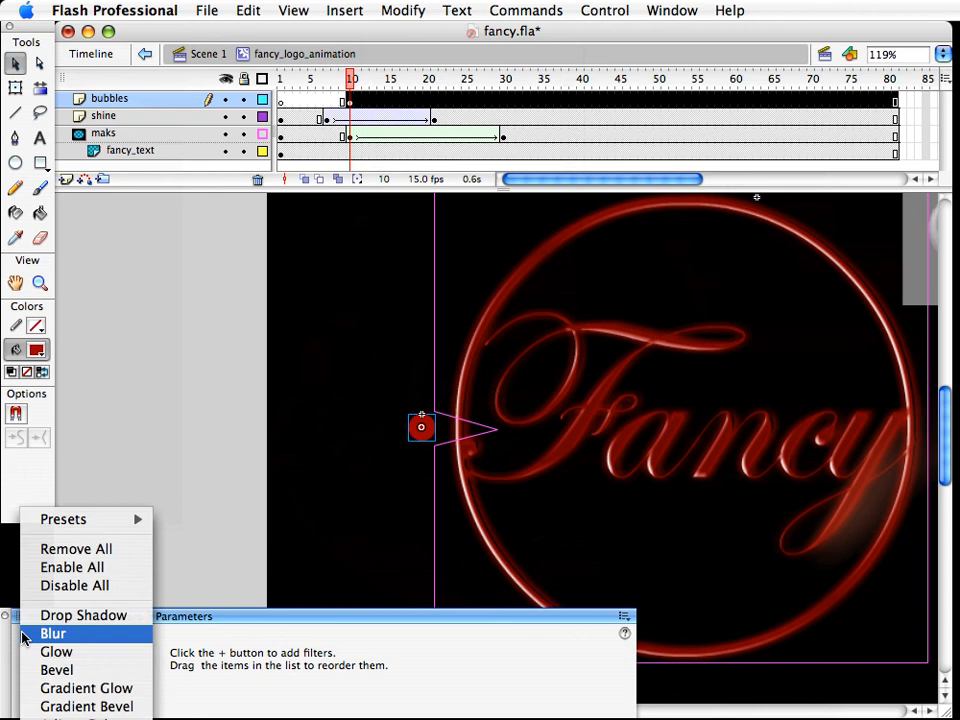
click(48, 707)
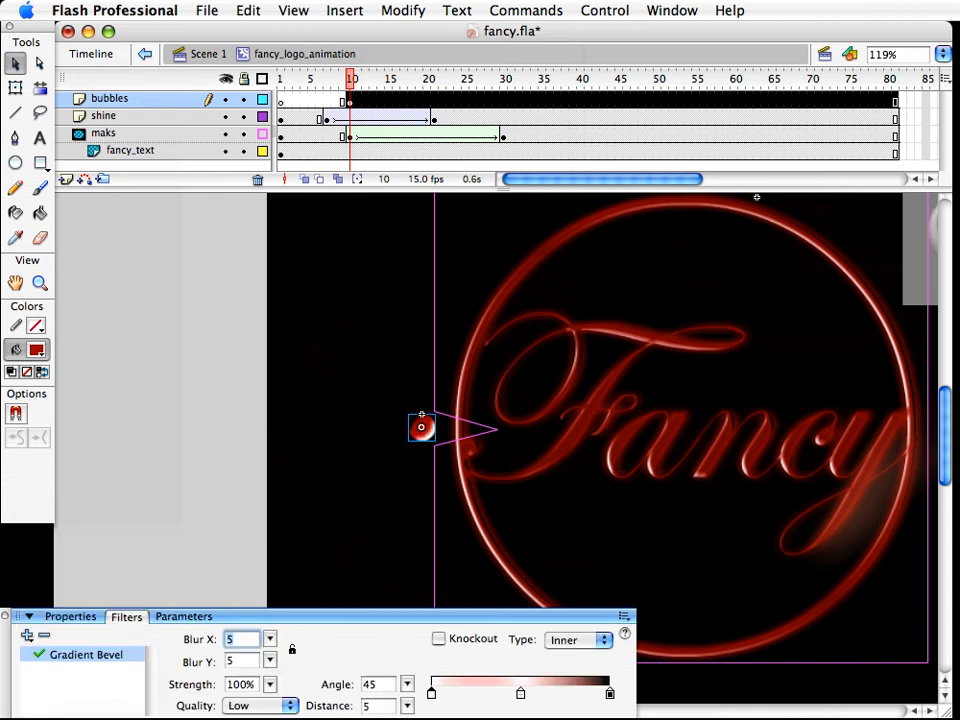
Set the bubble's gradient bevel to Blur X 3, Blur Y 7, angle 140 and distance 3
click(243, 644)
key(BackSpace)
text(3)
key(Tab)
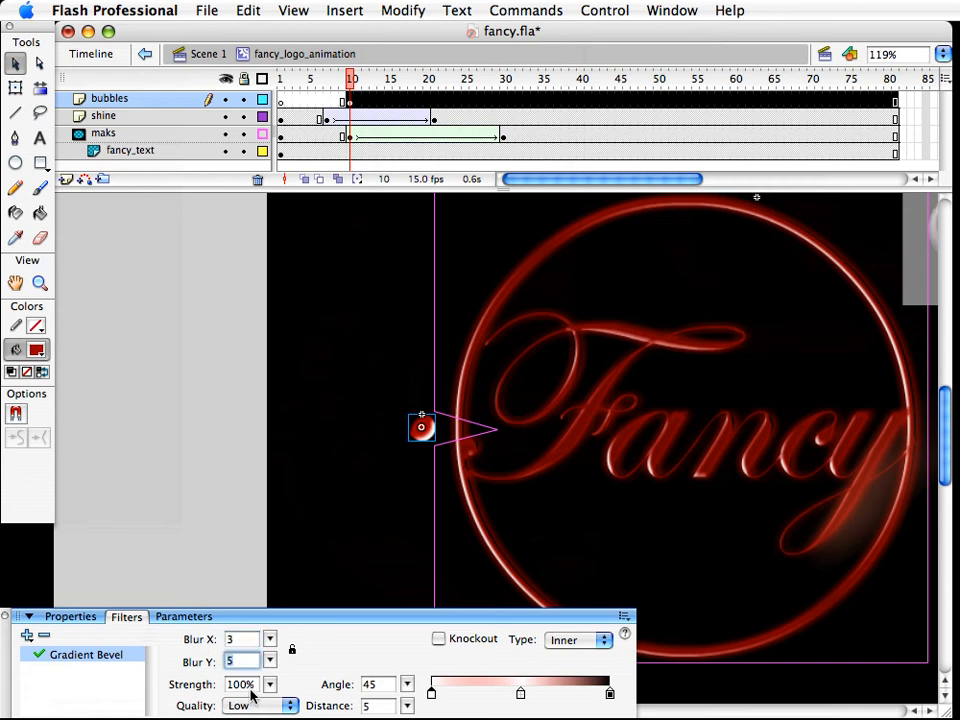
text(7)
key(Tab)
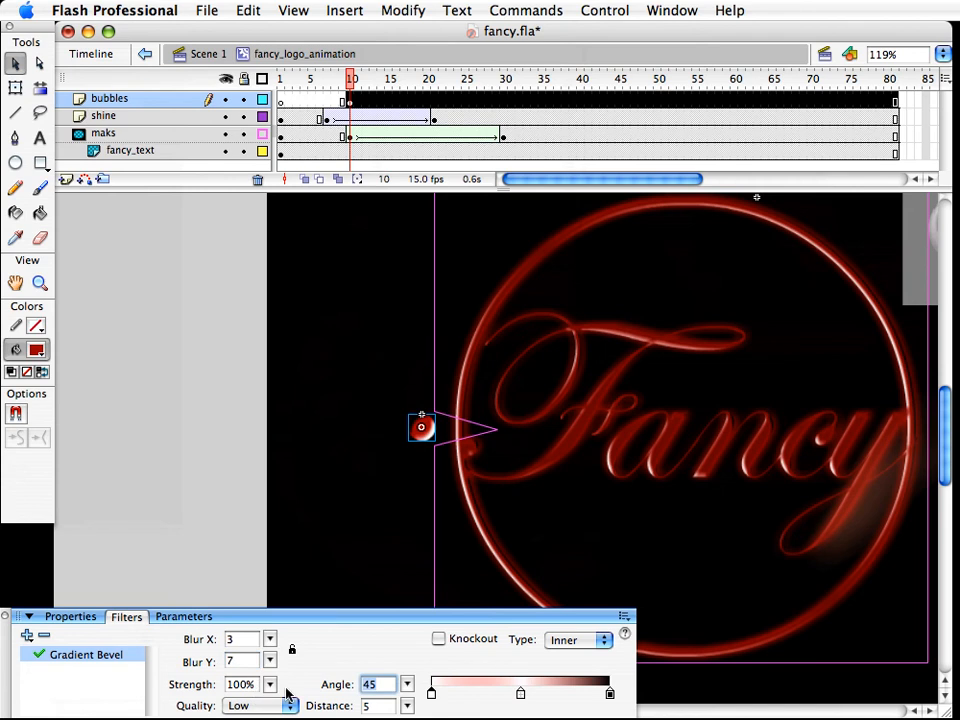
text(140)
key(Tab)
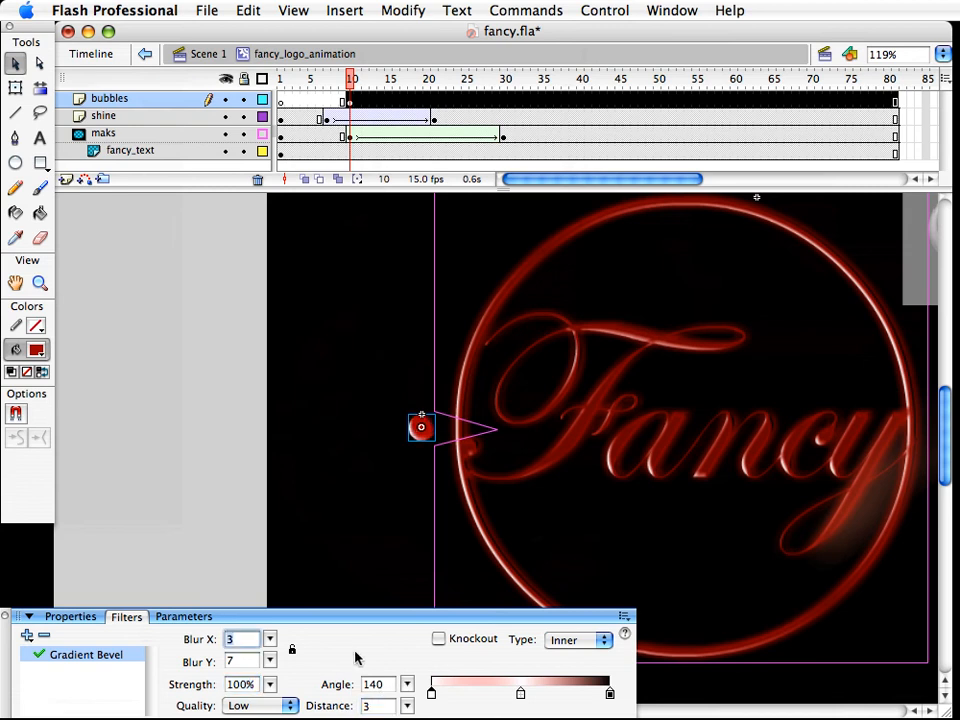
click(320, 513)
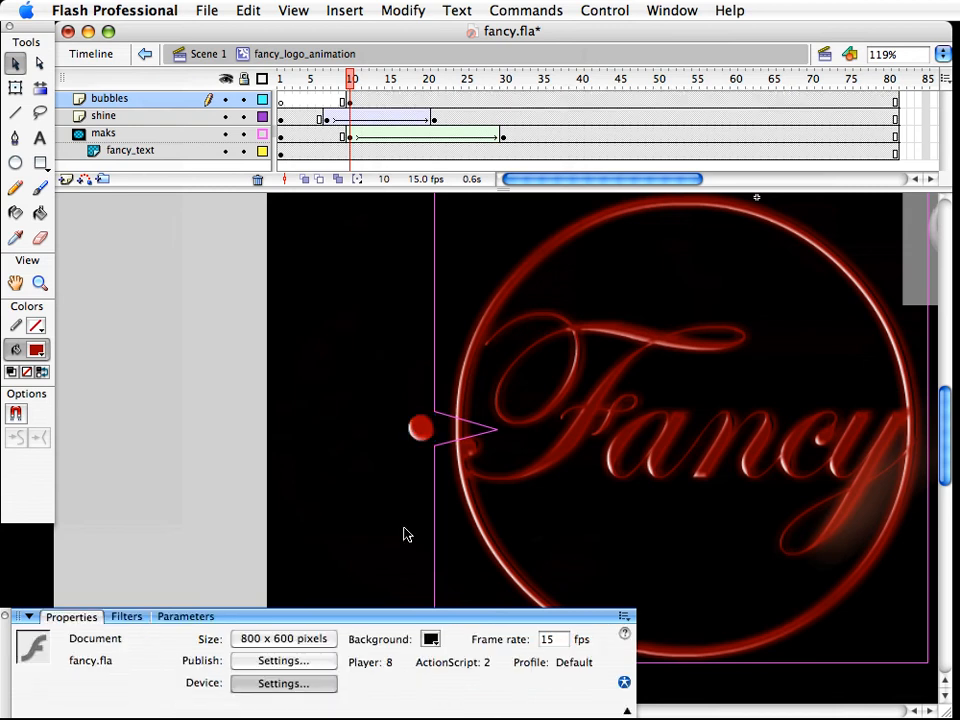
Add a Glow filter to the bubble with Blur X 15 and Blur Y 10
click(432, 436)
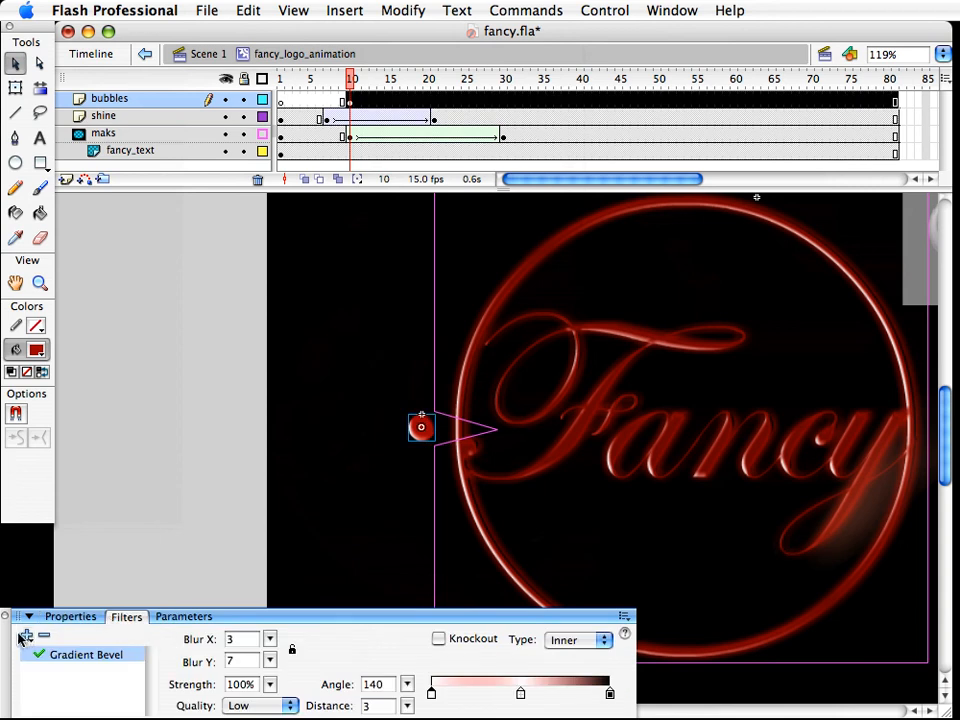
click(25, 638)
click(62, 596)
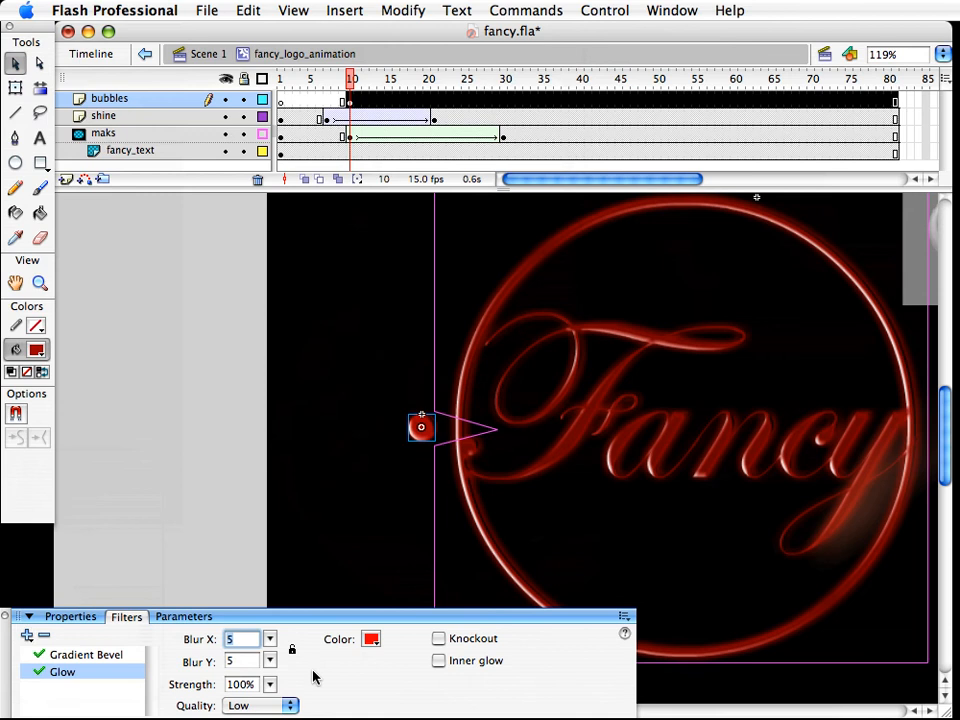
text(15)
key(Tab)
key(BackSpace)
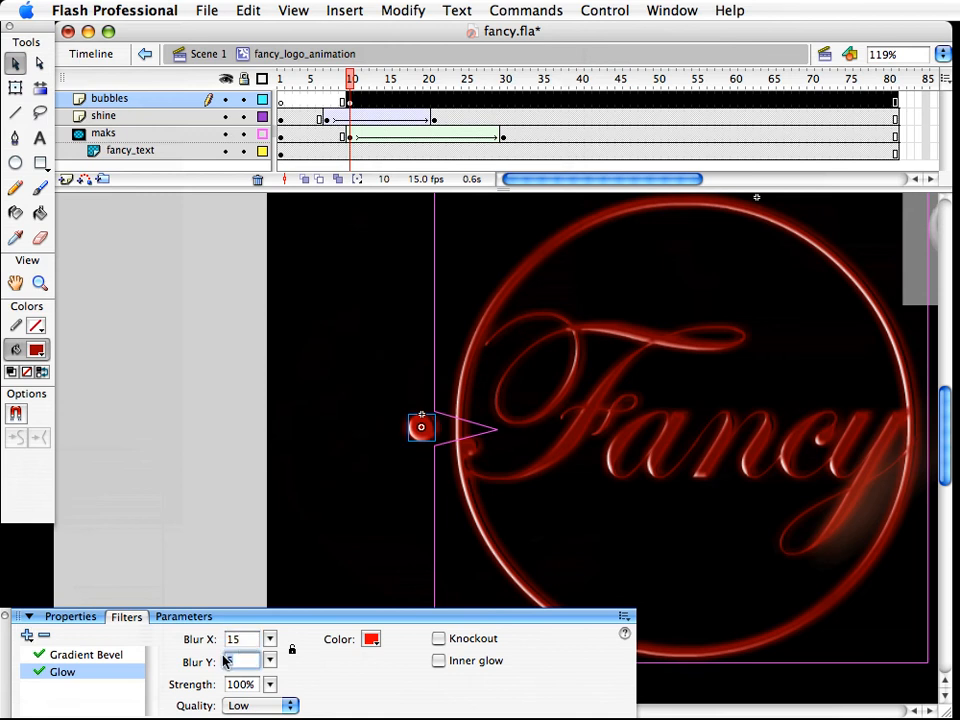
text(10)
key(Tab)
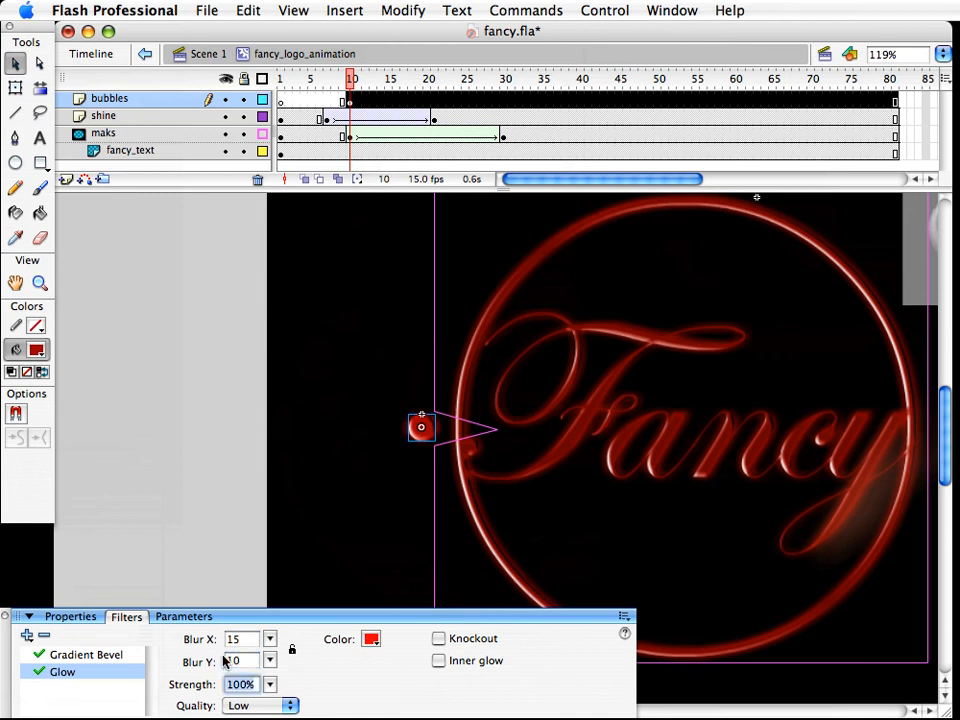
click(403, 449)
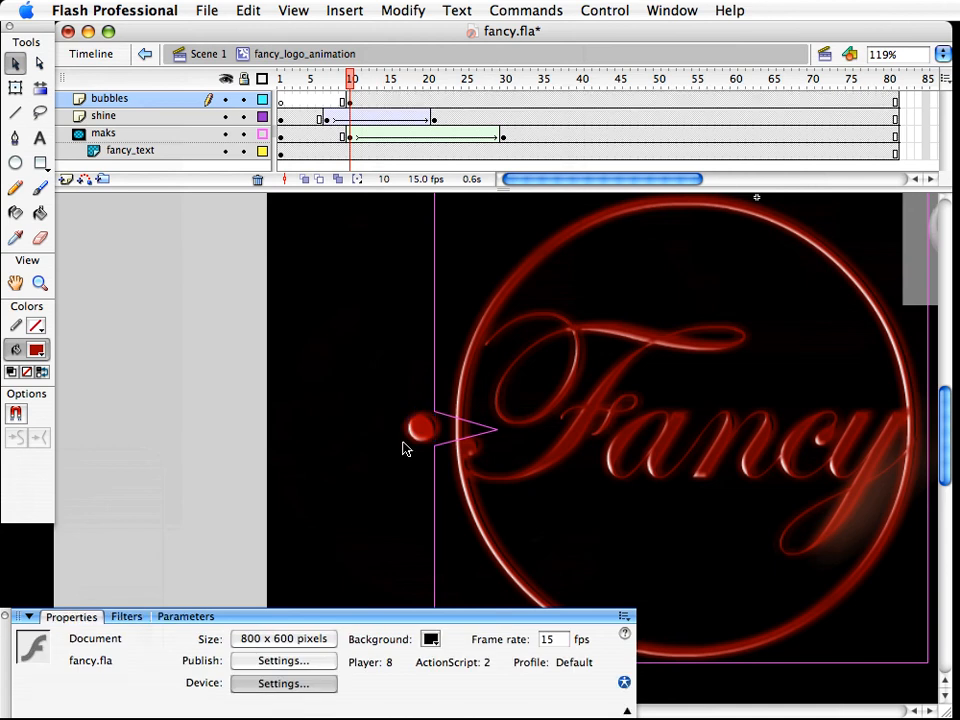
Try Medium quality for the bubble's glow, return it to Low and compare the look on stage
click(416, 438)
click(282, 705)
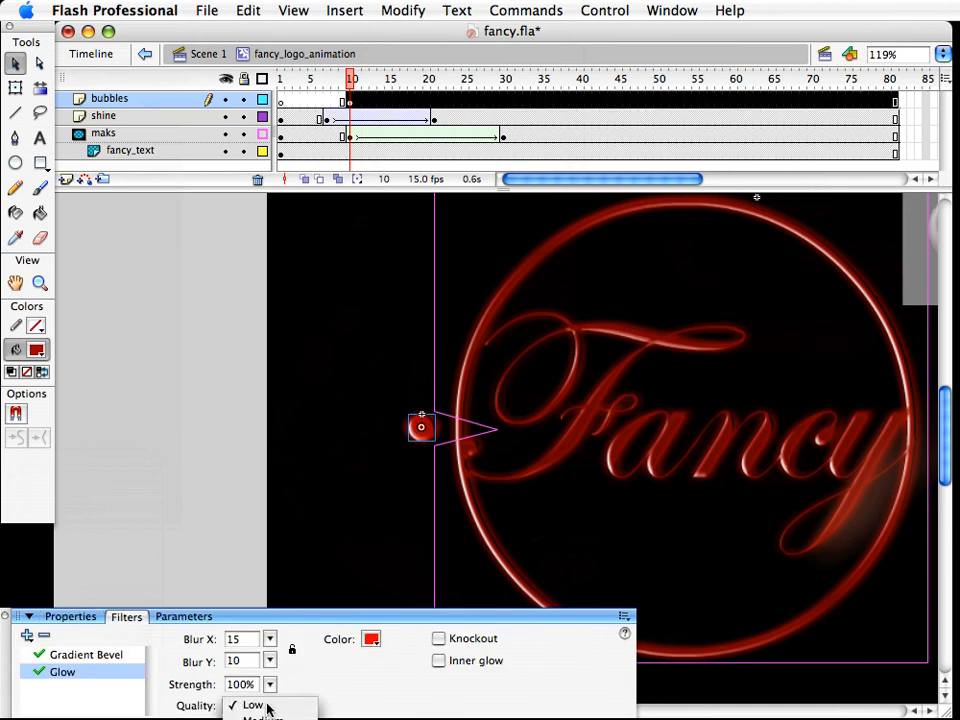
click(265, 715)
click(266, 701)
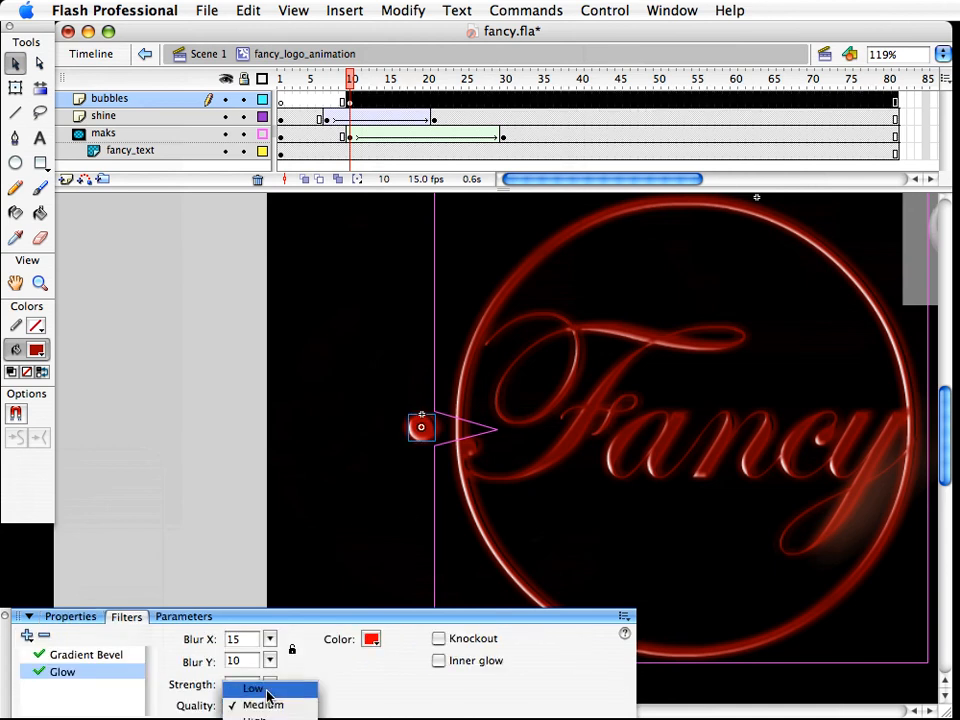
click(248, 688)
click(414, 506)
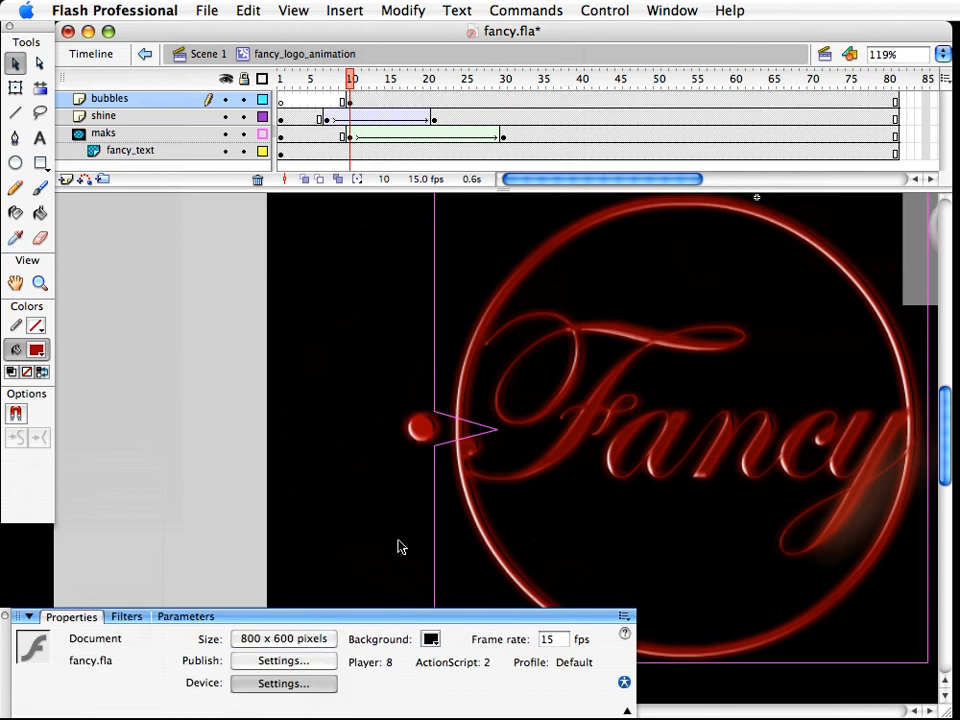
click(424, 436)
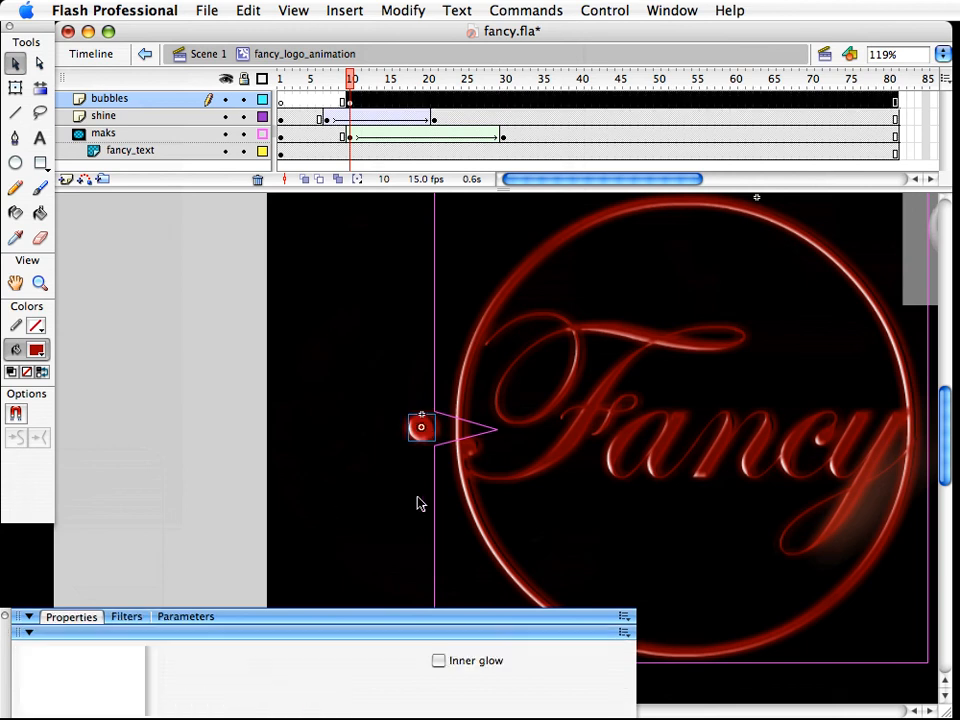
click(348, 522)
Convert the filtered bubble into a movie clip symbol named bubble_animation
click(420, 435)
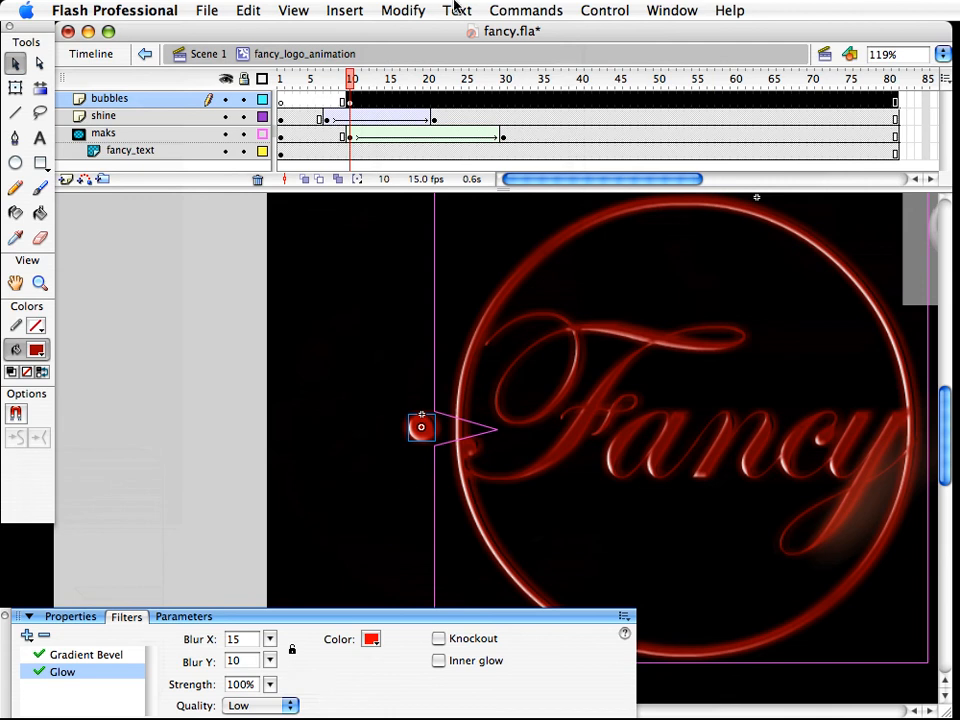
click(402, 10)
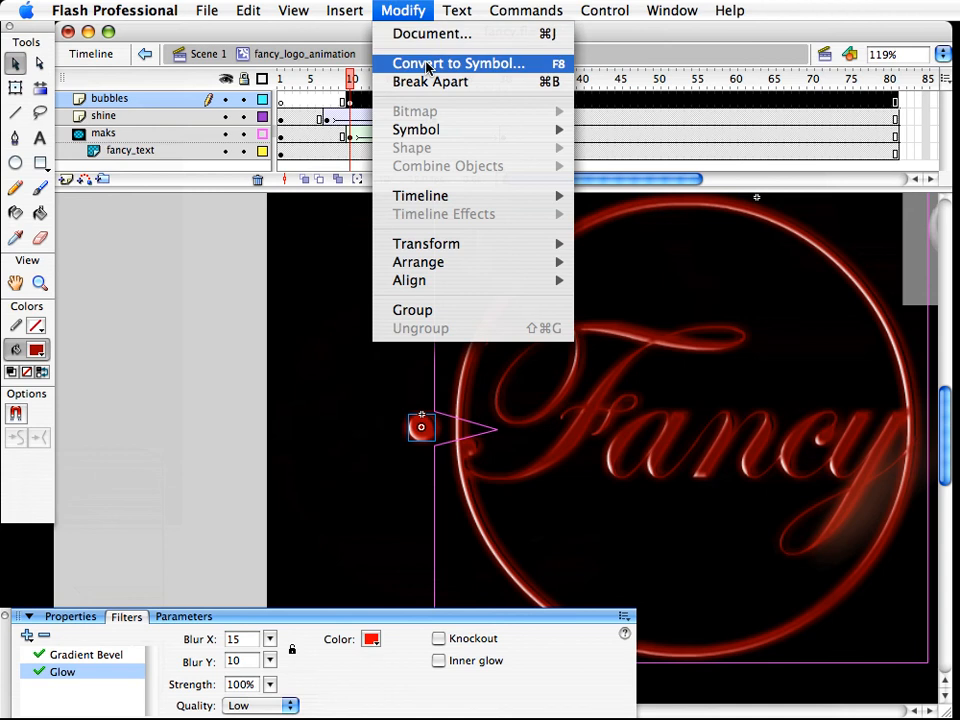
click(428, 65)
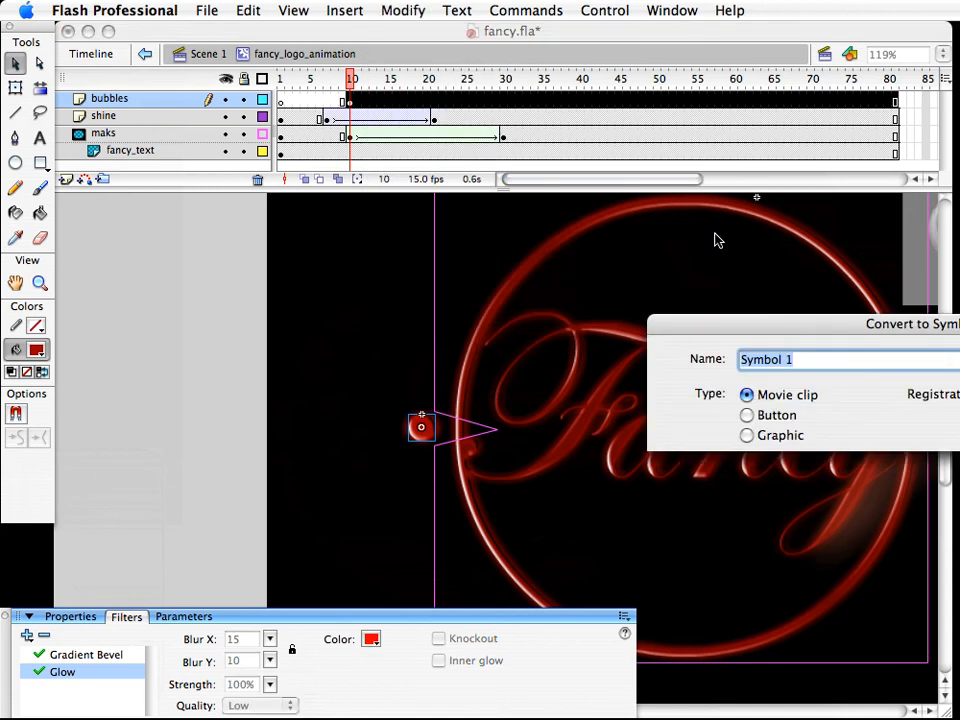
text(bubble_anima)
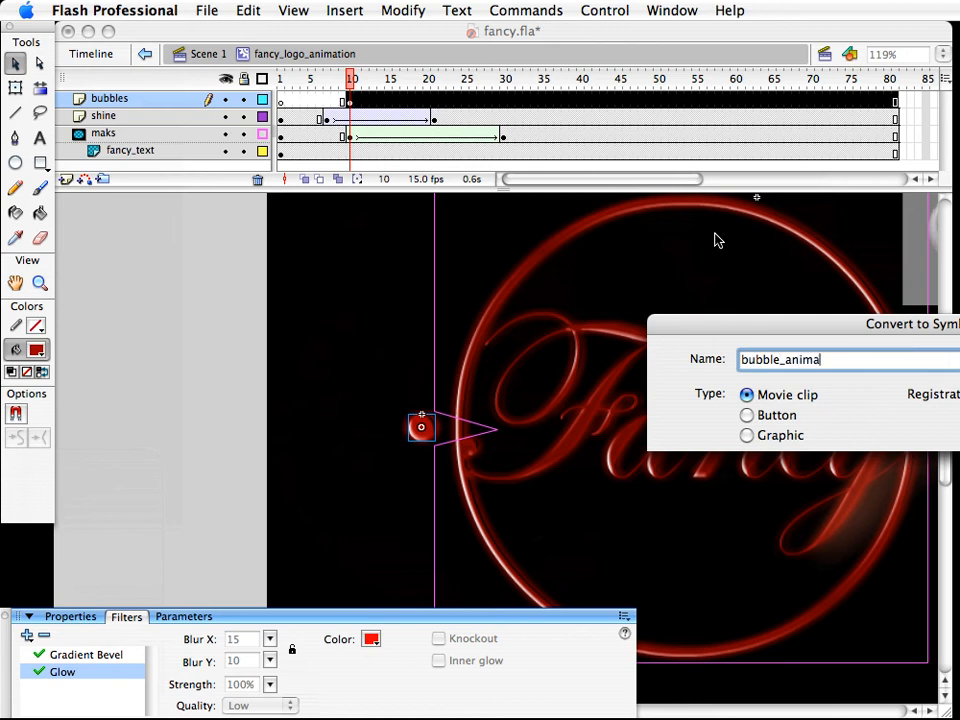
text(tion)
key(Return)
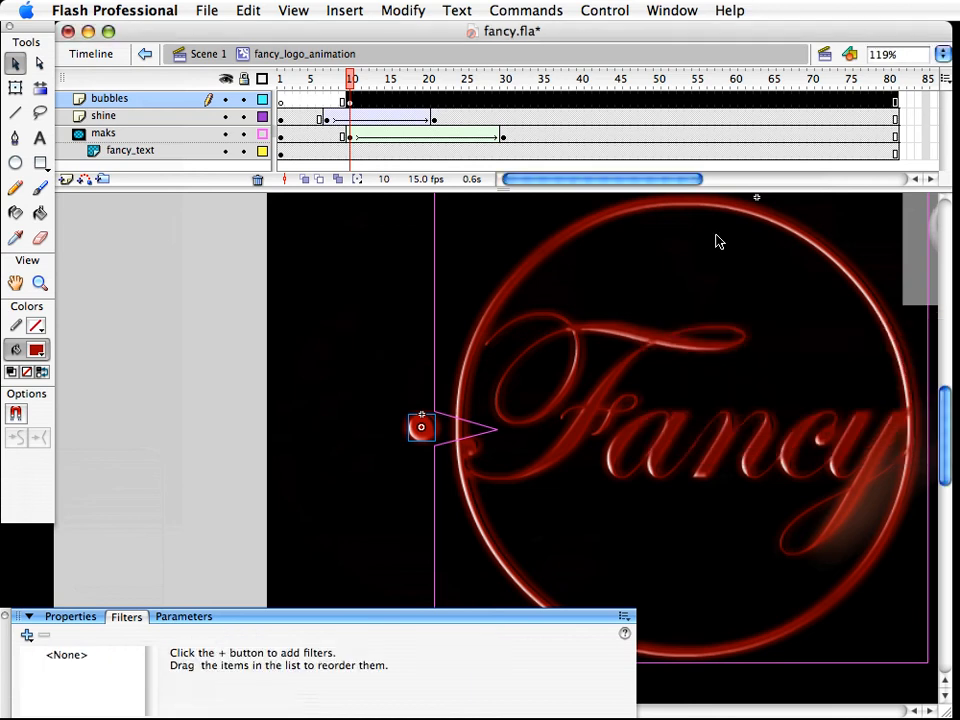
Inside bubble_animation, add a keyframe on frame 30 and move its bubble horizontally past the stage's left edge
double_click(420, 427)
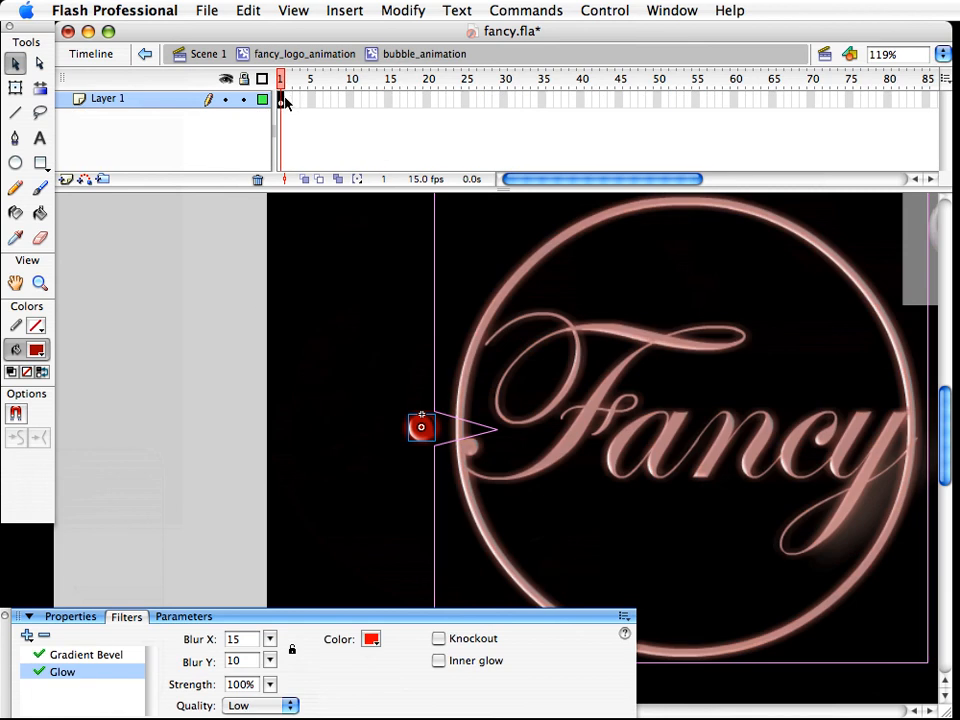
drag(281, 100, 581, 110)
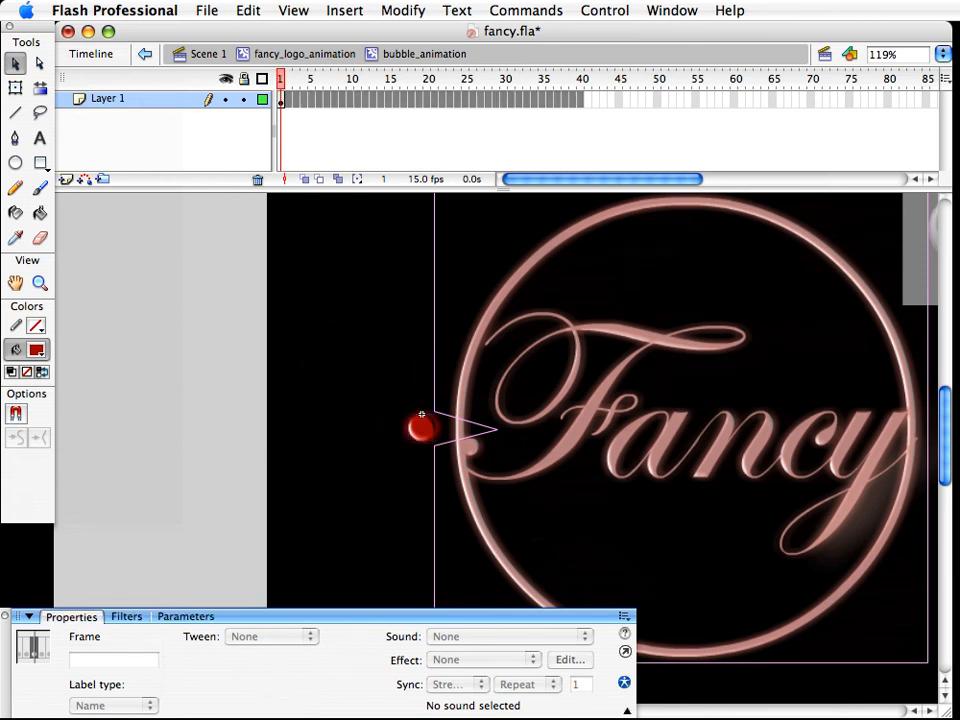
click(371, 146)
click(504, 100)
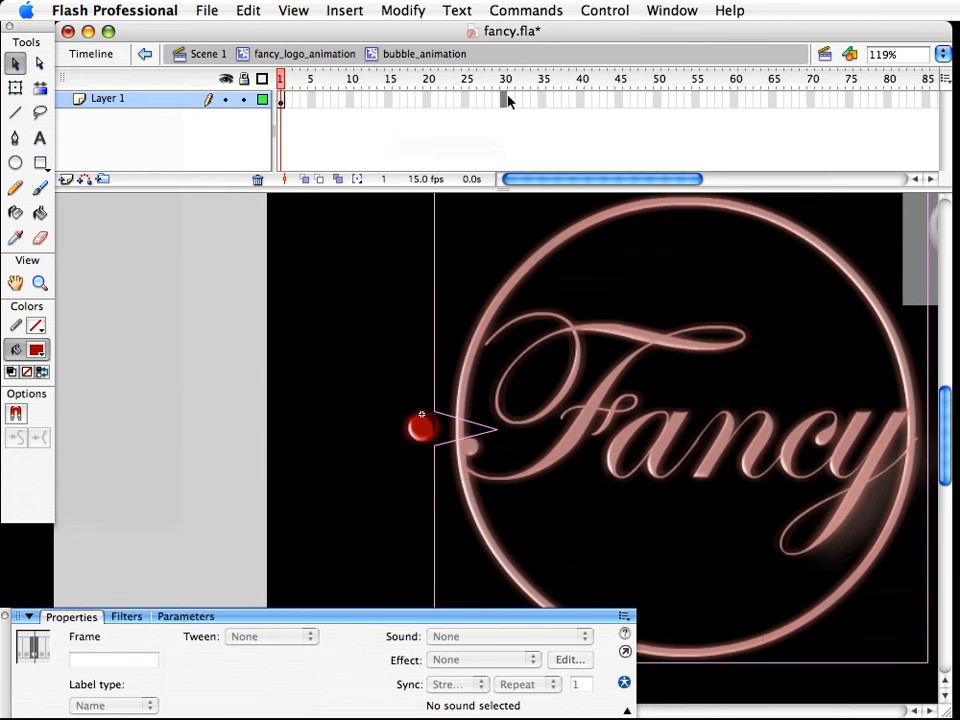
key(F6)
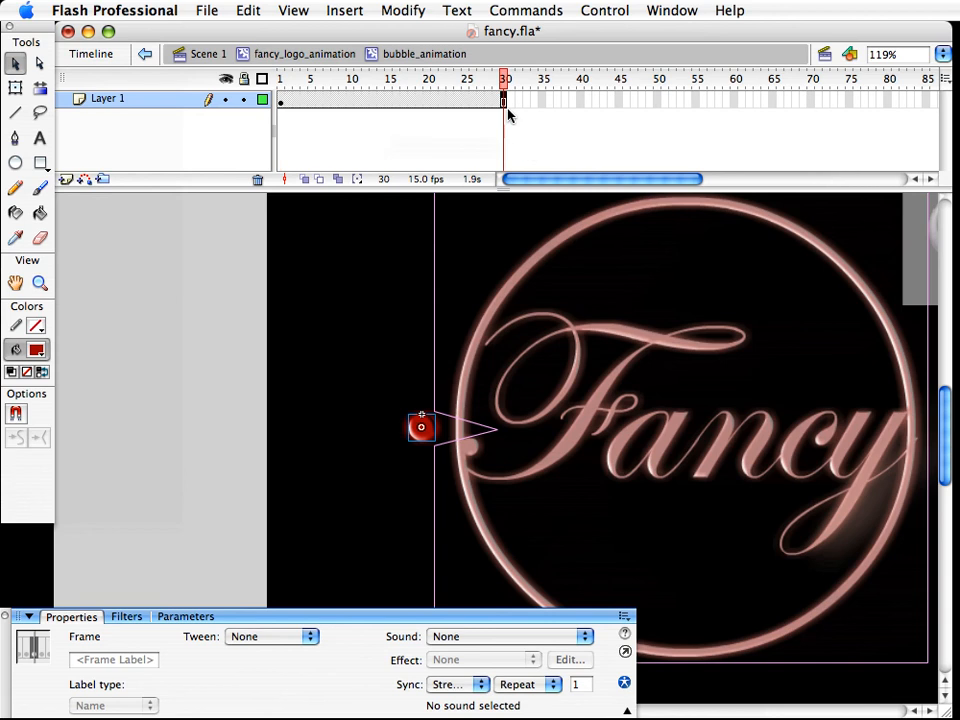
key(F6)
drag(421, 427, 240, 433)
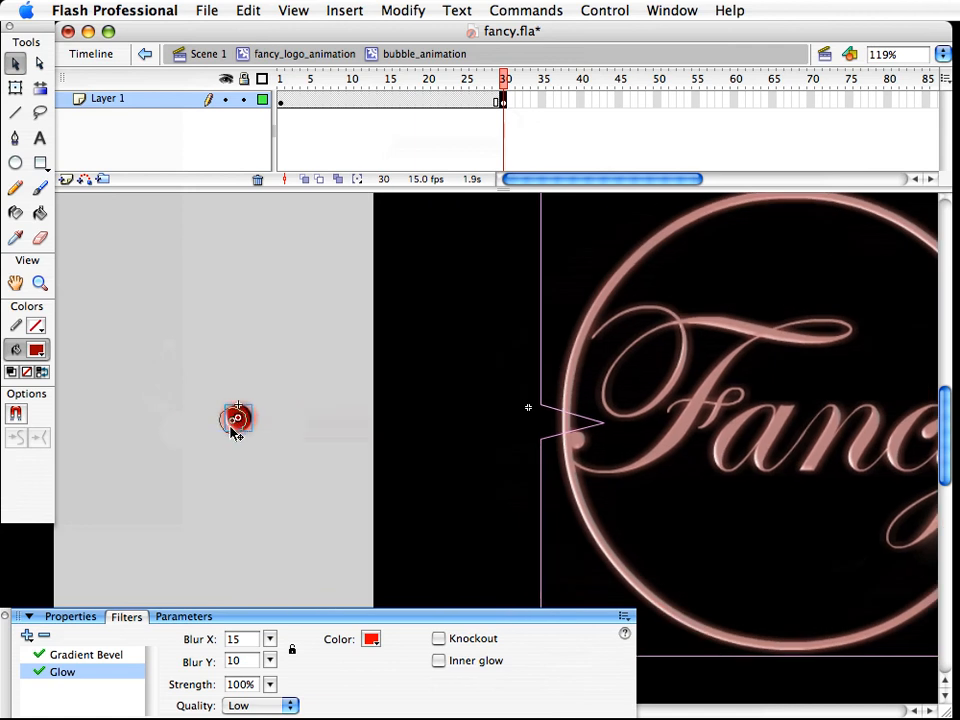
Create a motion tween between frames 1 and 30 of bubble_animation and set its ease to 100 out
click(366, 99)
right_click(368, 101)
click(386, 113)
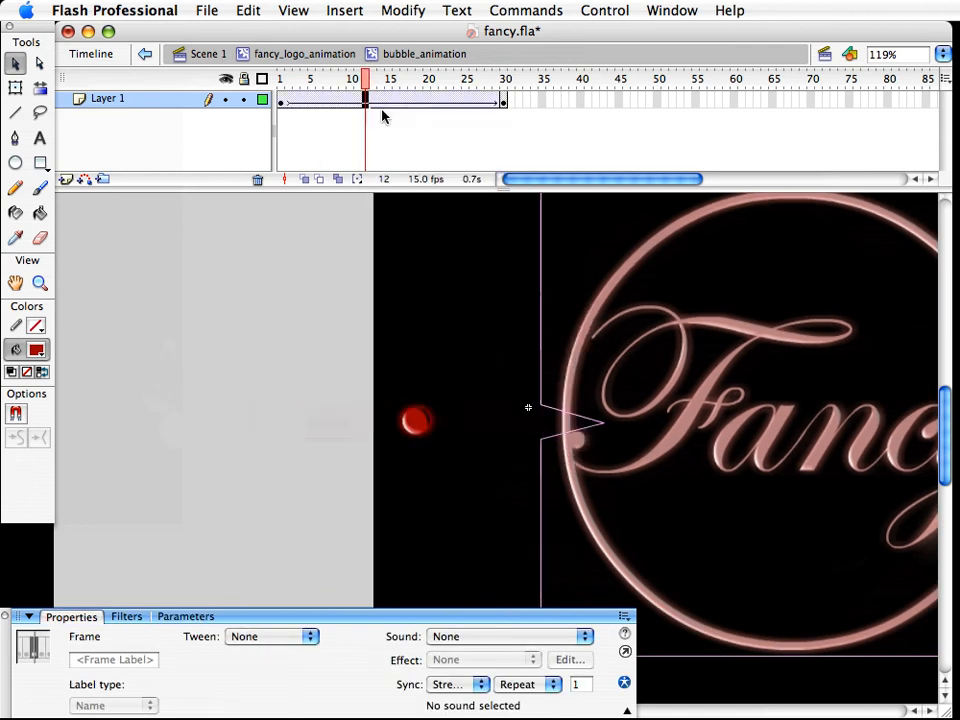
drag(366, 80, 419, 80)
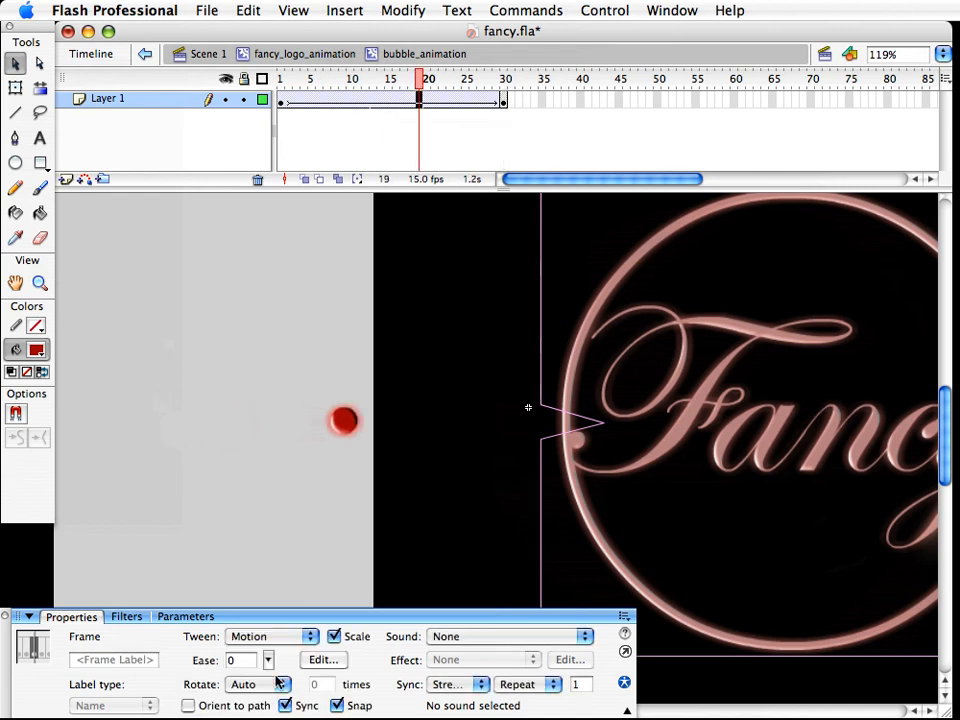
drag(267, 660, 272, 580)
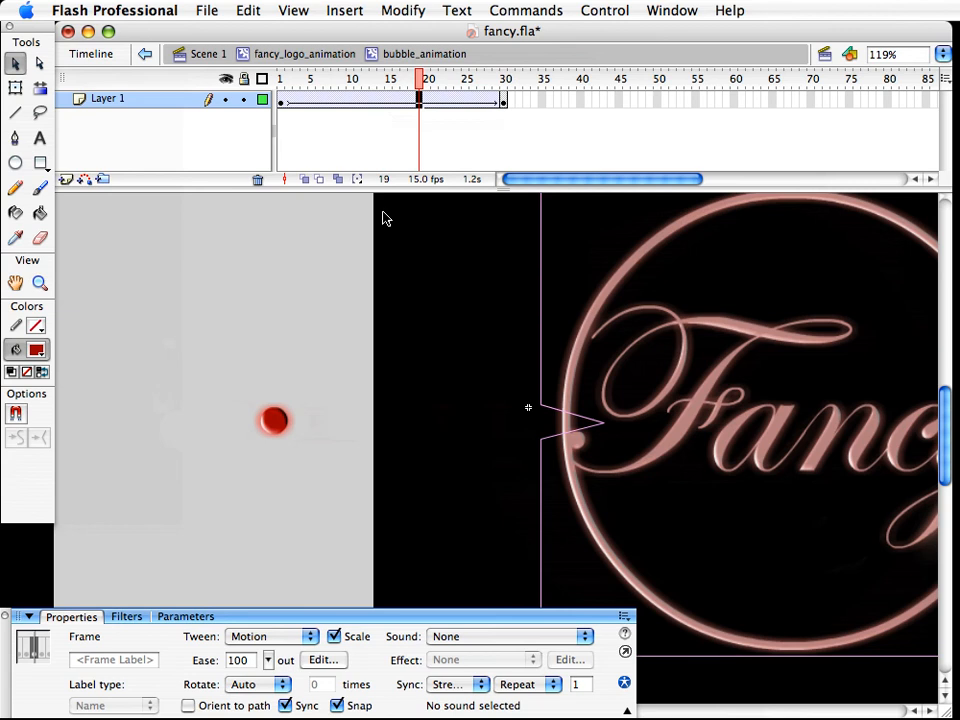
Shrink the bubble on frame 30 of bubble_animation to about 8.3 pixels wide and high with Free Transform
click(503, 100)
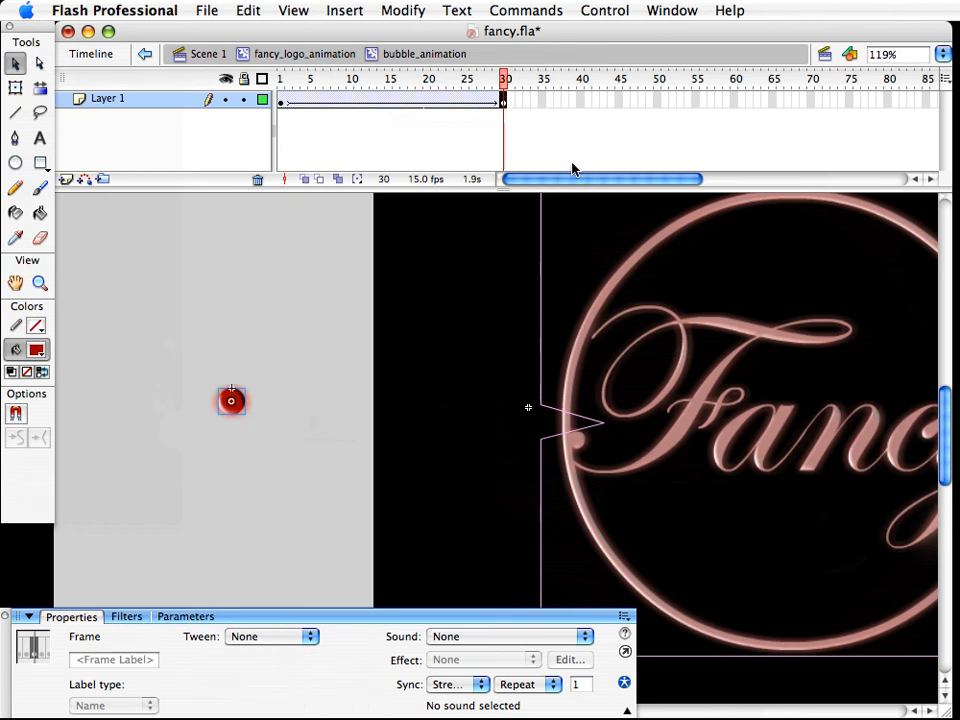
click(496, 99)
mouse_move(497, 99)
mouse_down()
mouse_move(289, 110)
mouse_move(503, 99)
mouse_move(379, 81)
mouse_move(505, 81)
mouse_up()
click(242, 395)
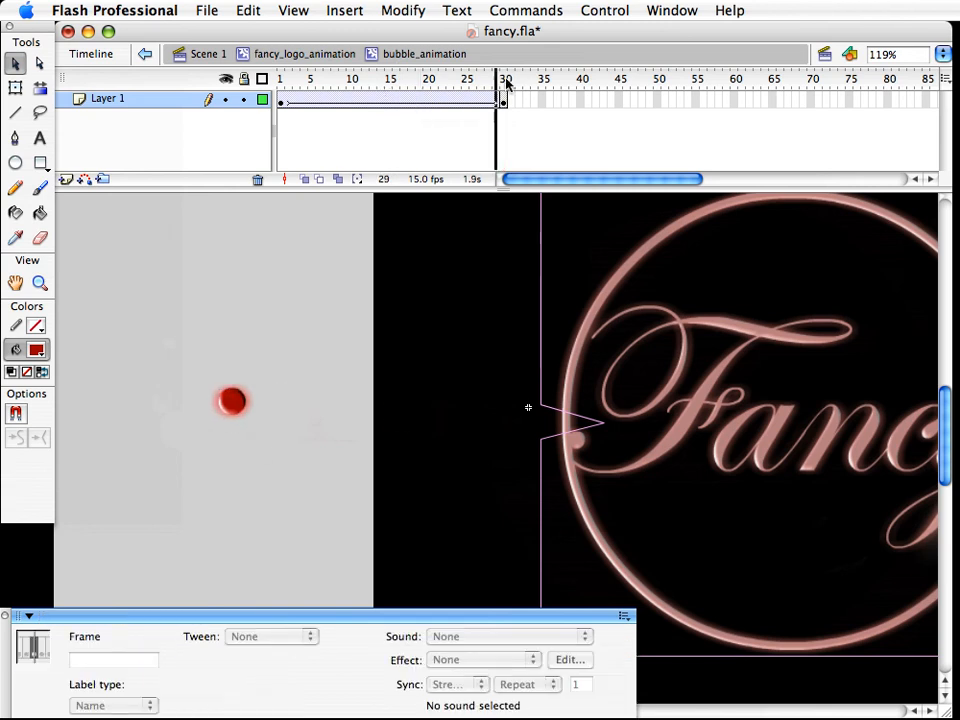
key(q)
click(231, 401)
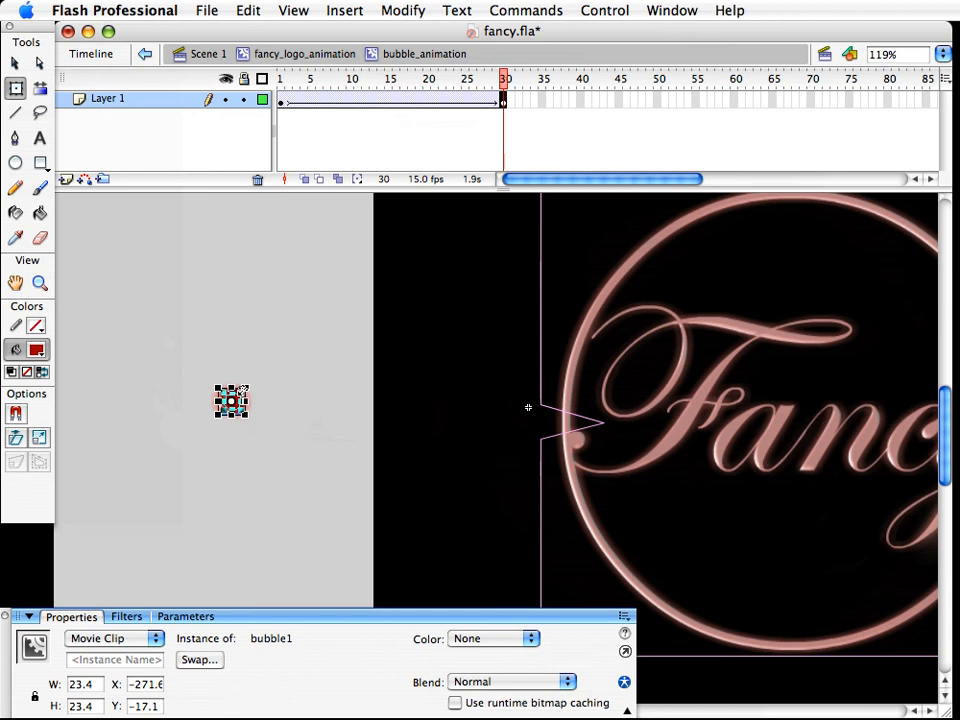
drag(247, 388, 236, 396)
key(v)
click(216, 413)
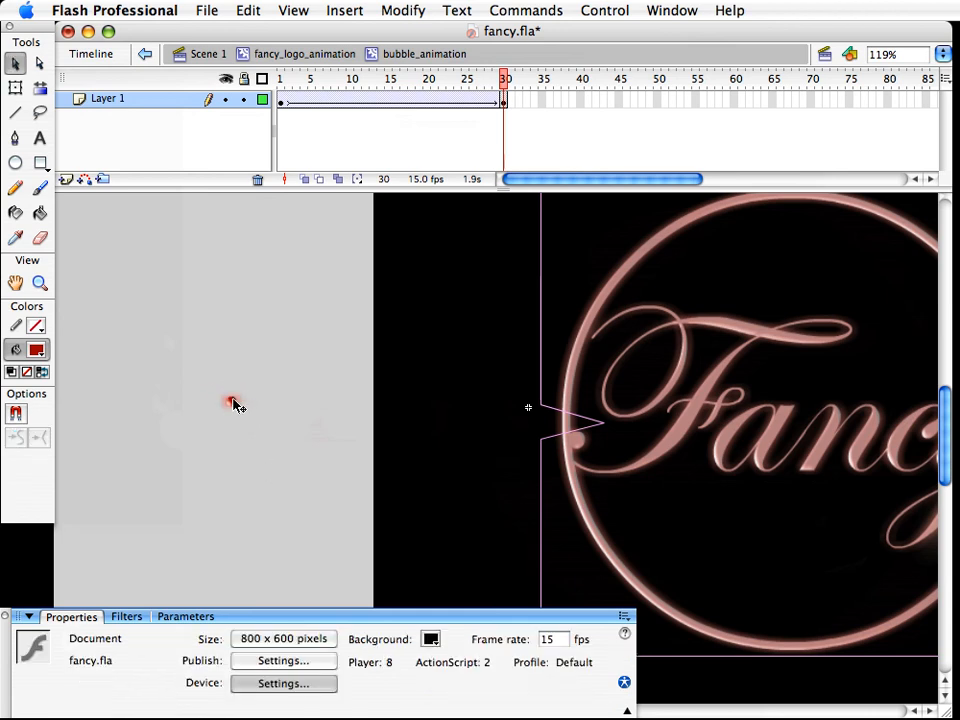
Scale the shrunken bubble on frame 30 to 60% with Scale and Rotate
click(231, 401)
click(347, 536)
key(super+a)
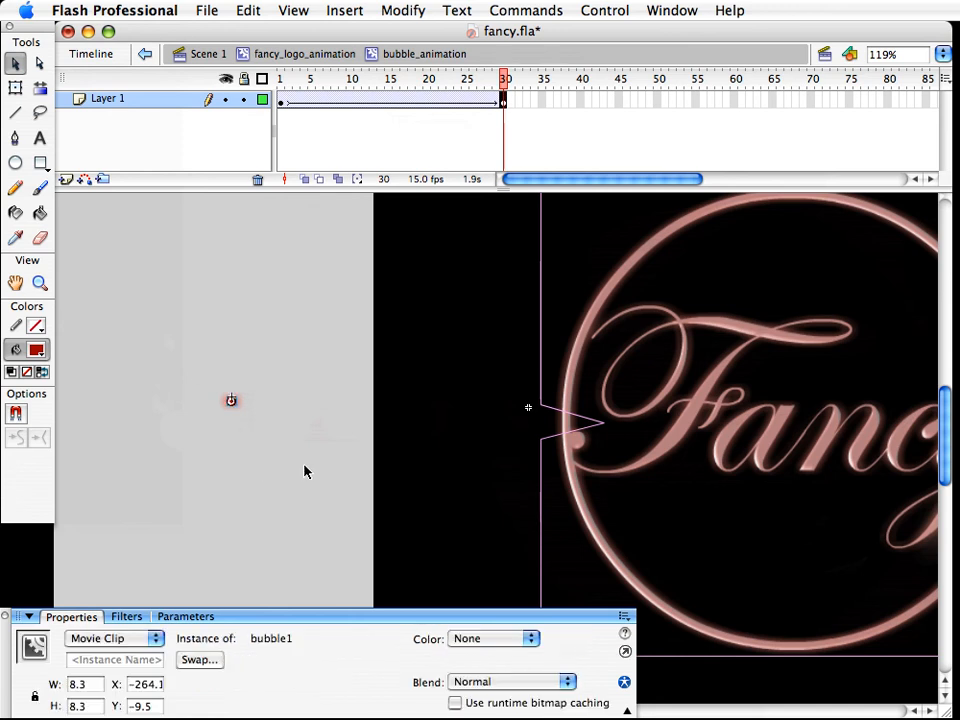
key(super+alt+s)
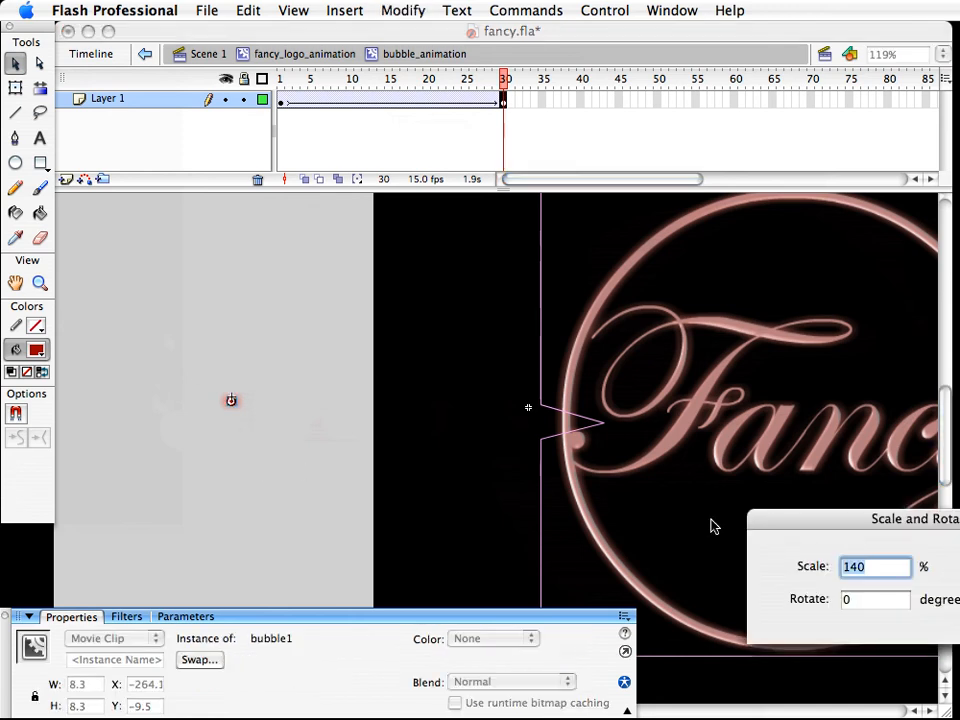
text(60)
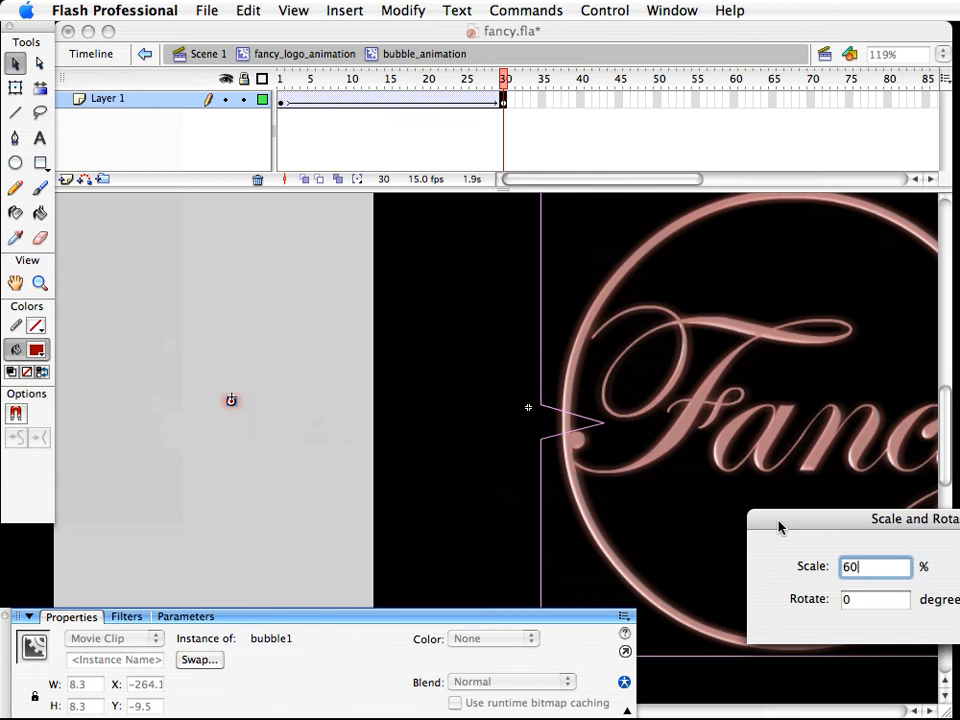
key(Return)
click(252, 410)
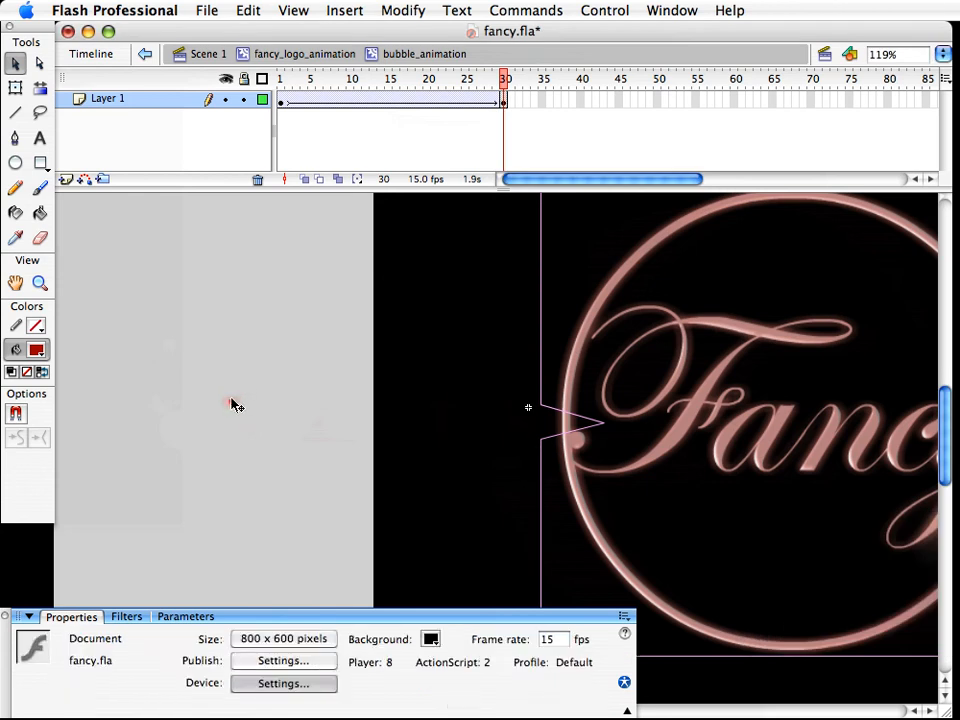
Set both Blur X and Blur Y of the frame 30 bubble's Glow filter to 3
click(231, 402)
click(127, 616)
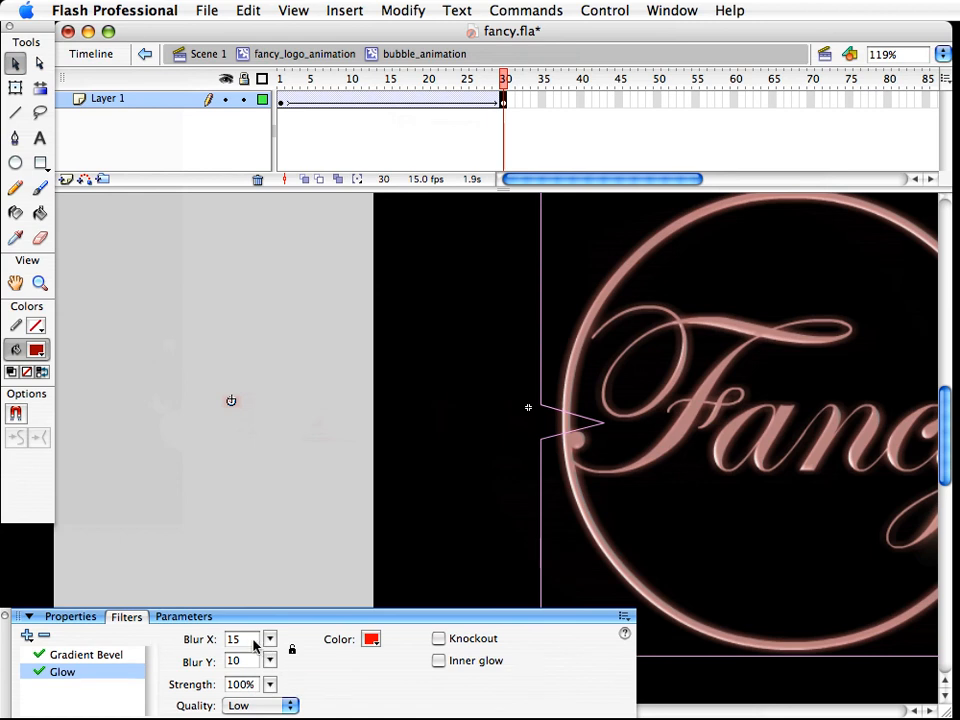
drag(257, 638, 207, 633)
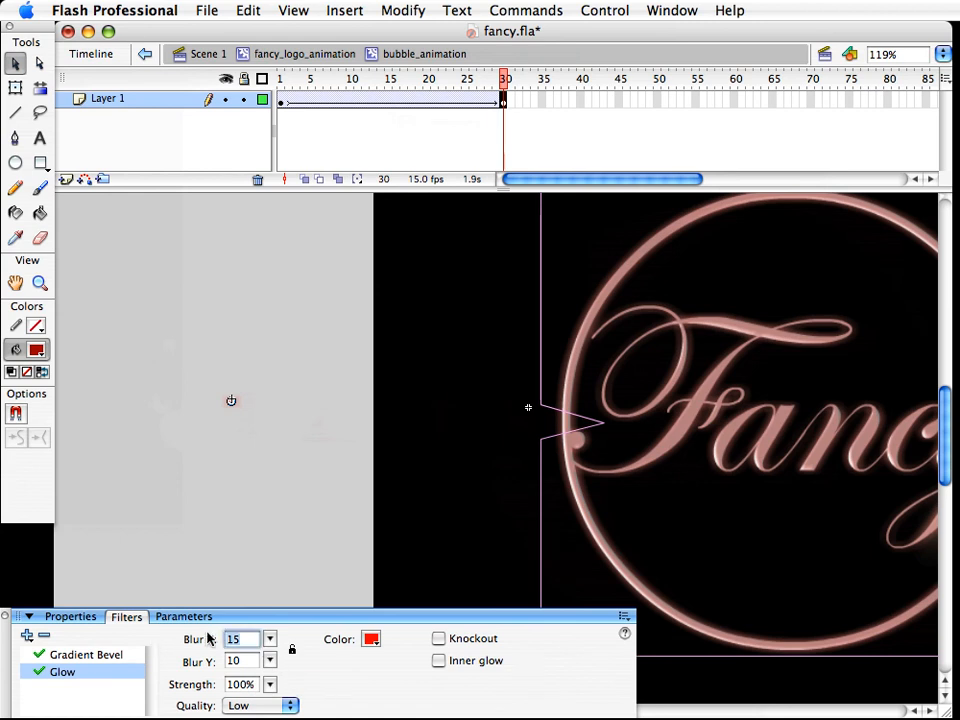
text(3)
key(Tab)
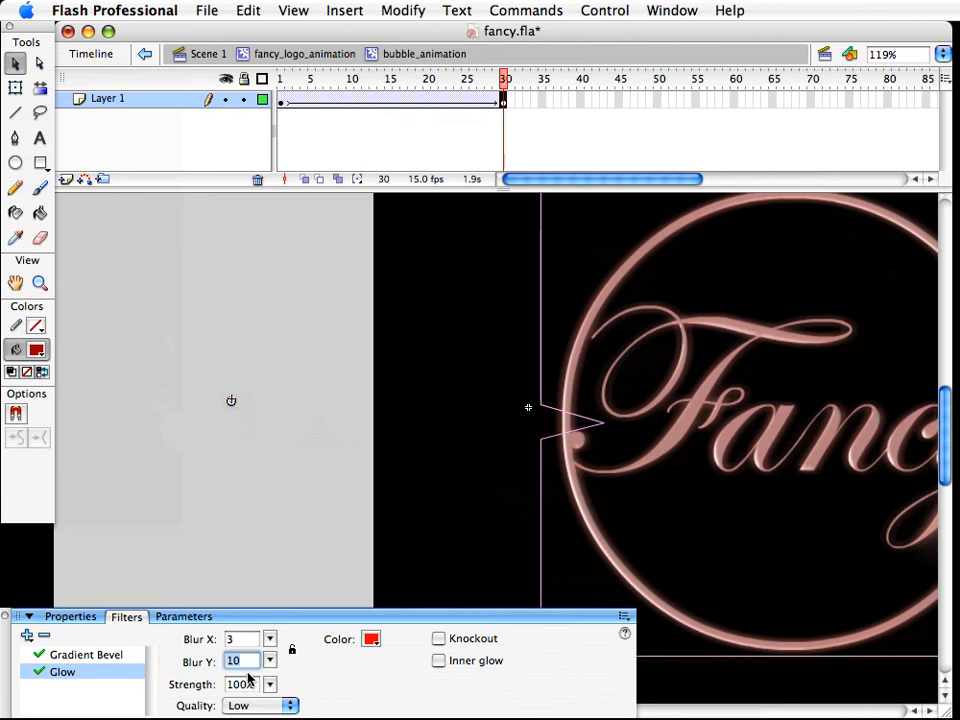
text(3)
click(268, 557)
click(237, 431)
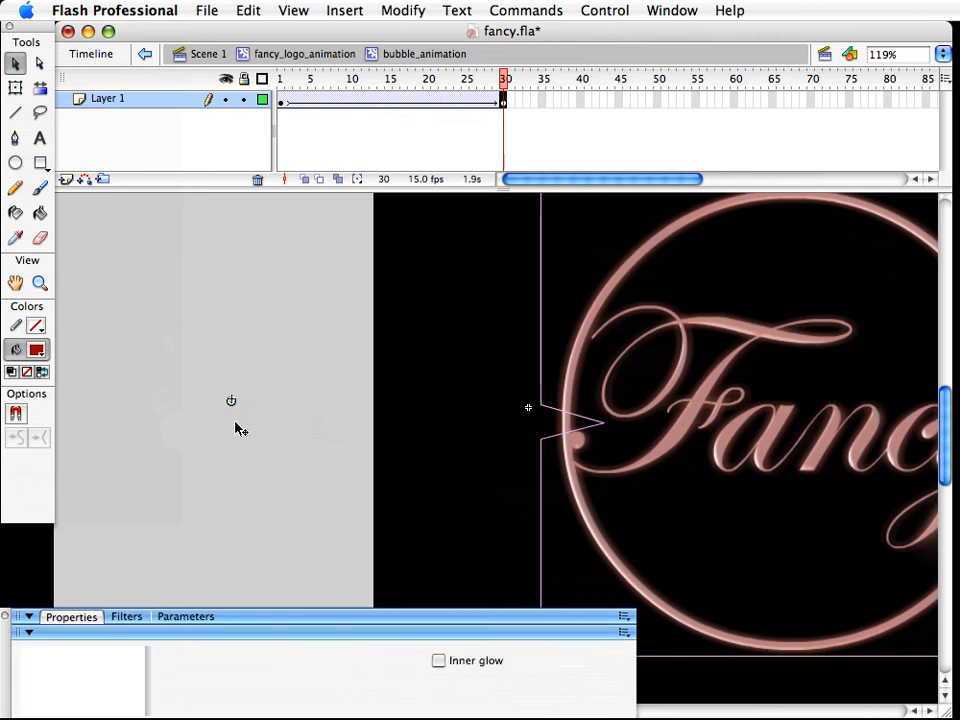
click(73, 656)
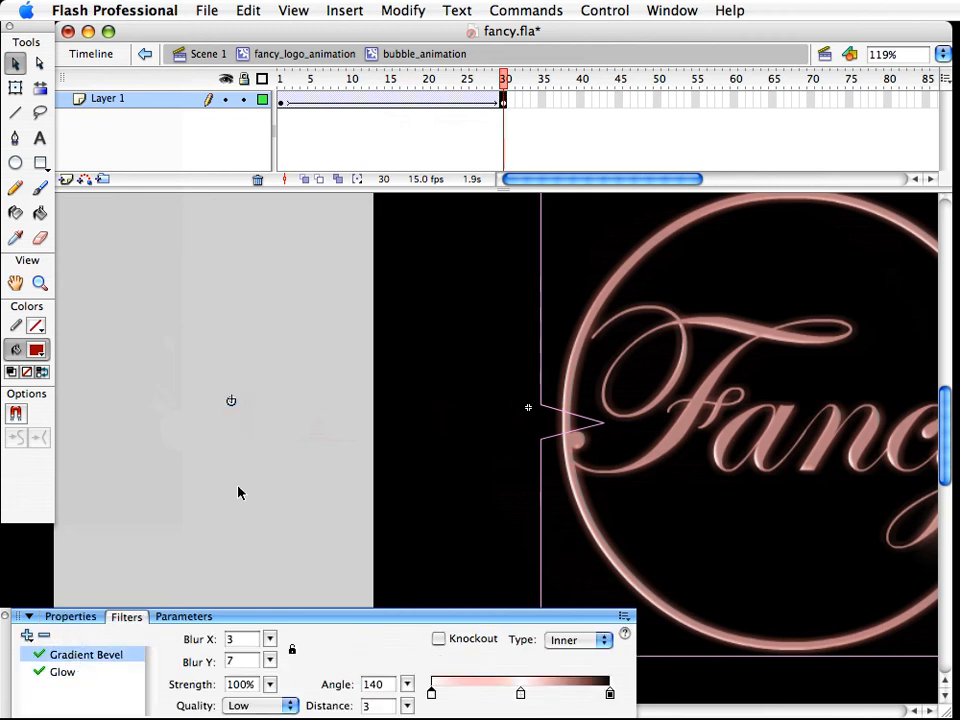
click(208, 416)
Insert a blank keyframe on frame 31 of Layer 1, directly after the bubble's tween
drag(505, 81, 513, 107)
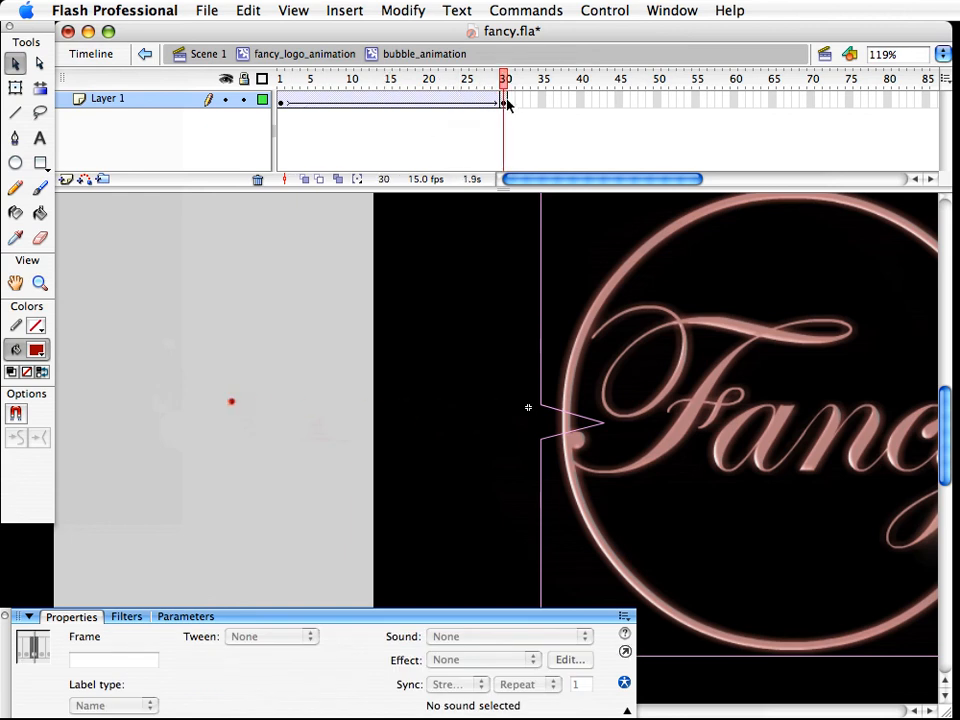
click(505, 103)
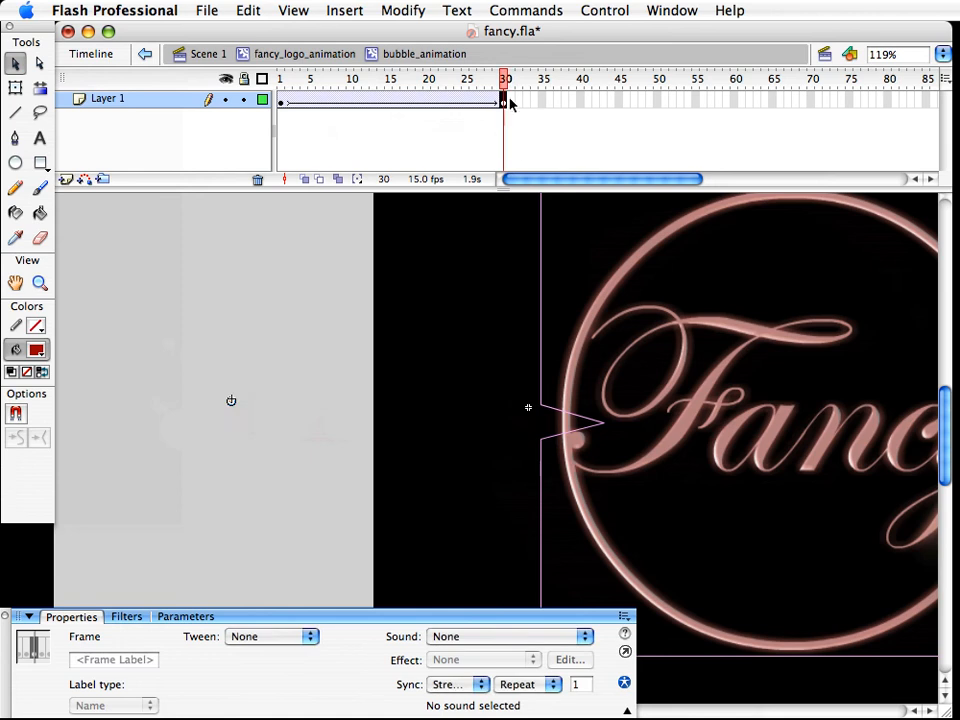
click(510, 102)
key(F7)
drag(510, 90, 542, 90)
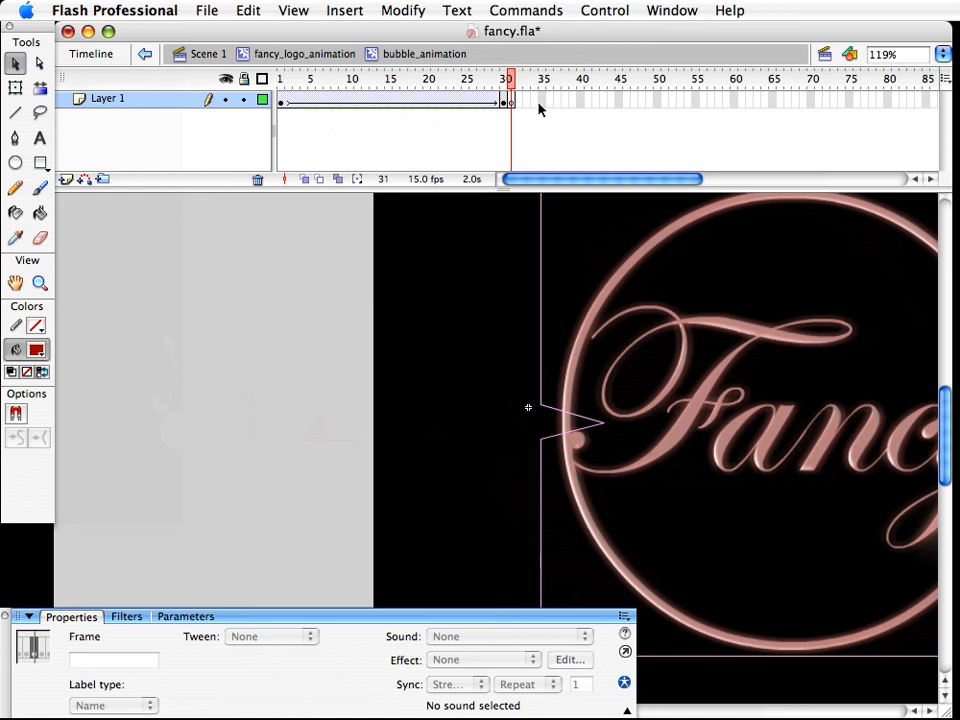
Scale the end bubble on frame 30 by a further 50% with Scale and Rotate
click(505, 102)
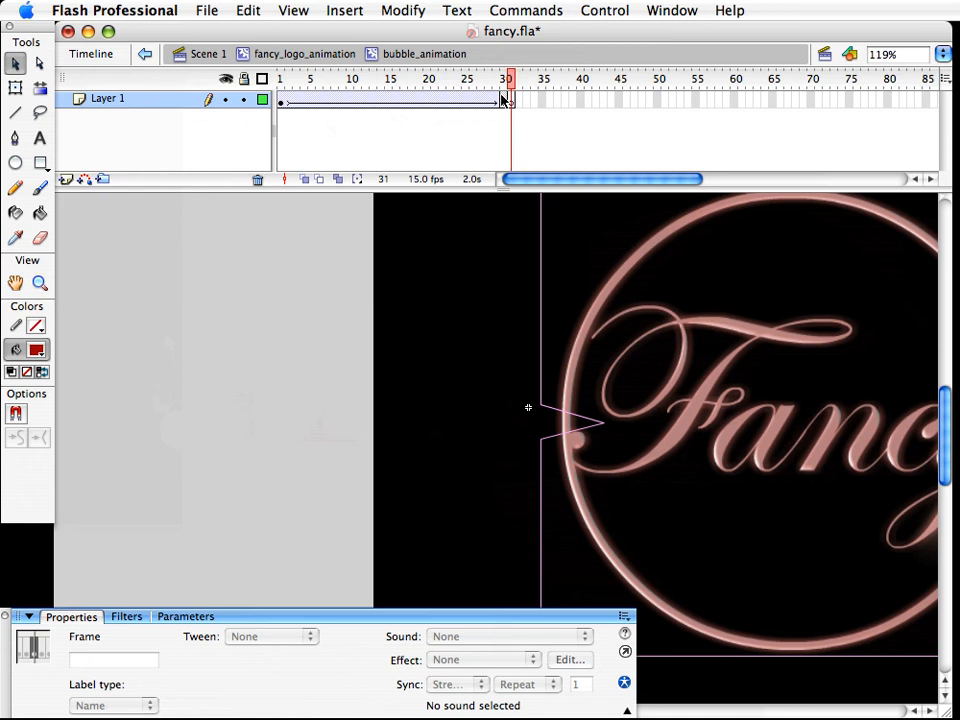
drag(499, 90, 506, 87)
click(207, 391)
key(super+alt+s)
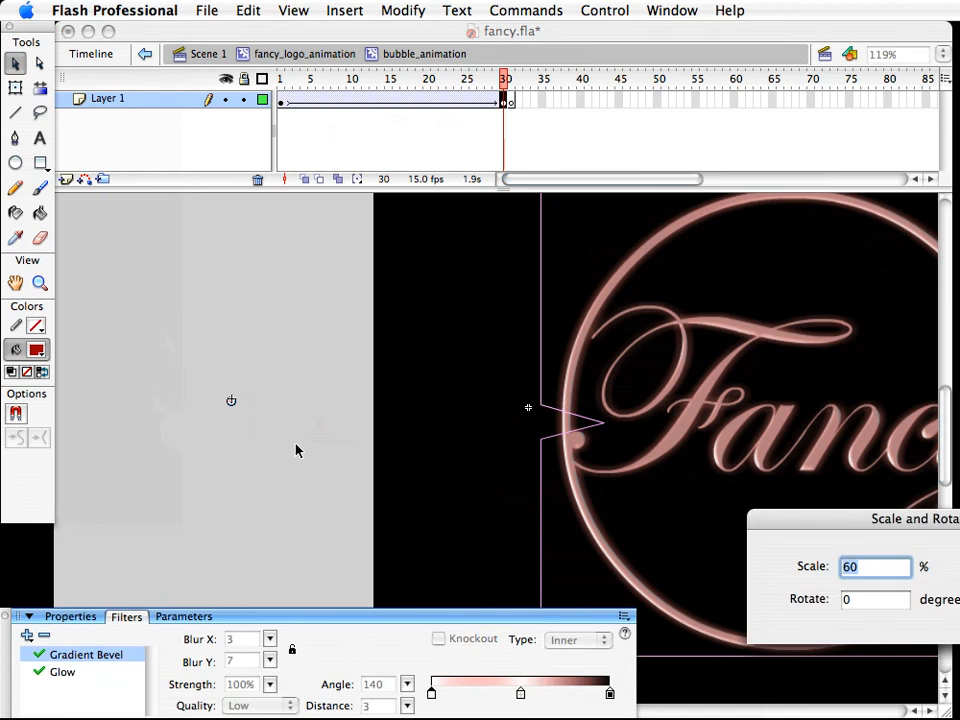
text(50)
key(Return)
click(201, 448)
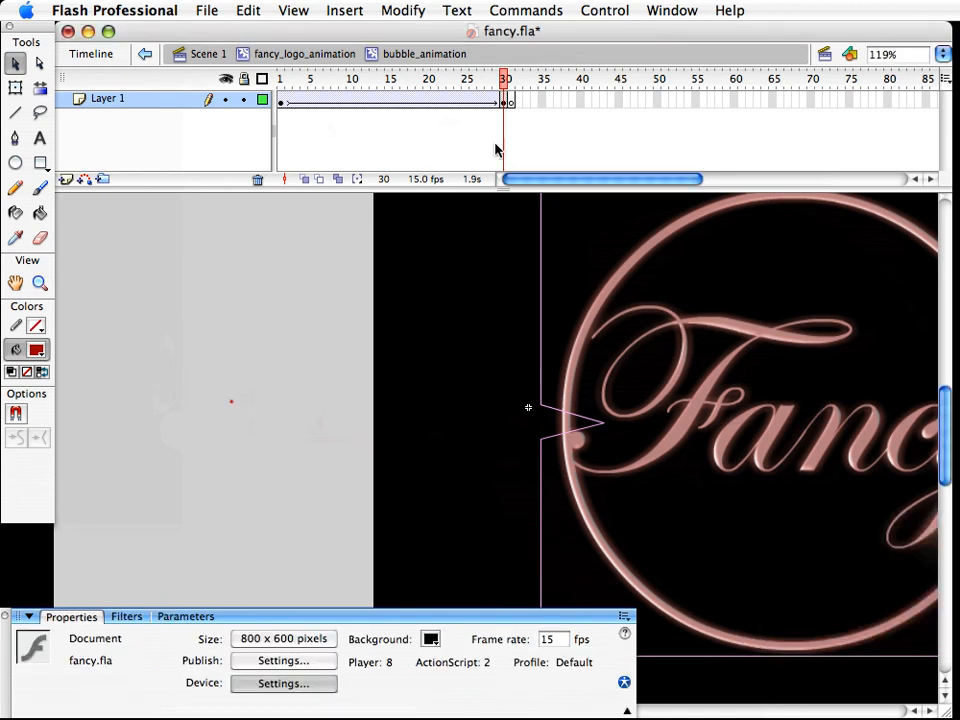
Extend Layer 1's empty frames after the bubble tween to frame 69
click(473, 82)
drag(473, 82, 810, 118)
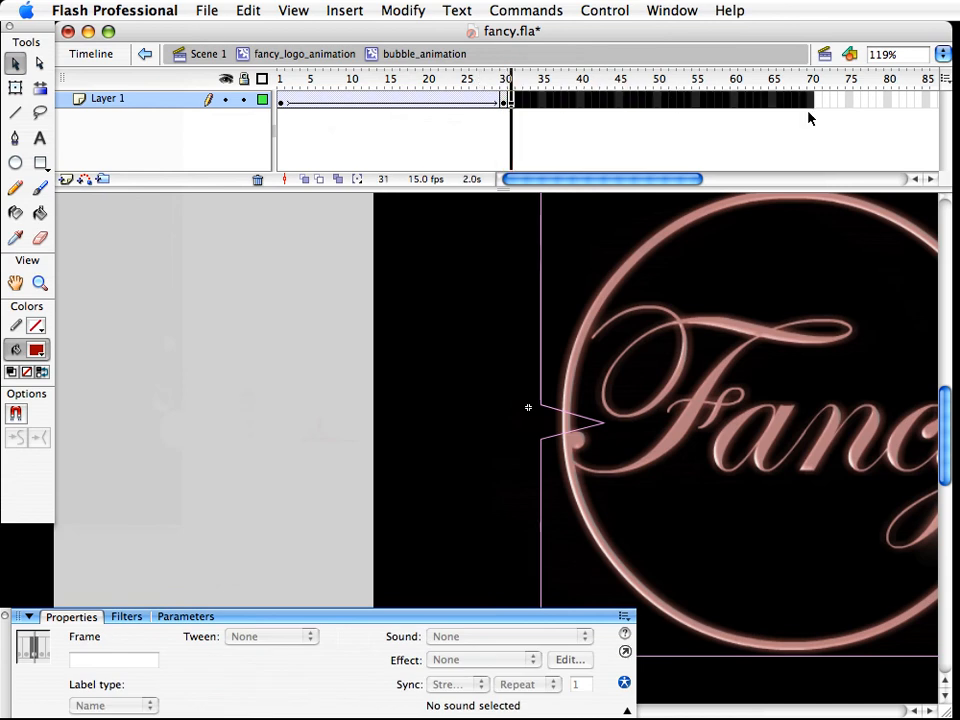
key(F5)
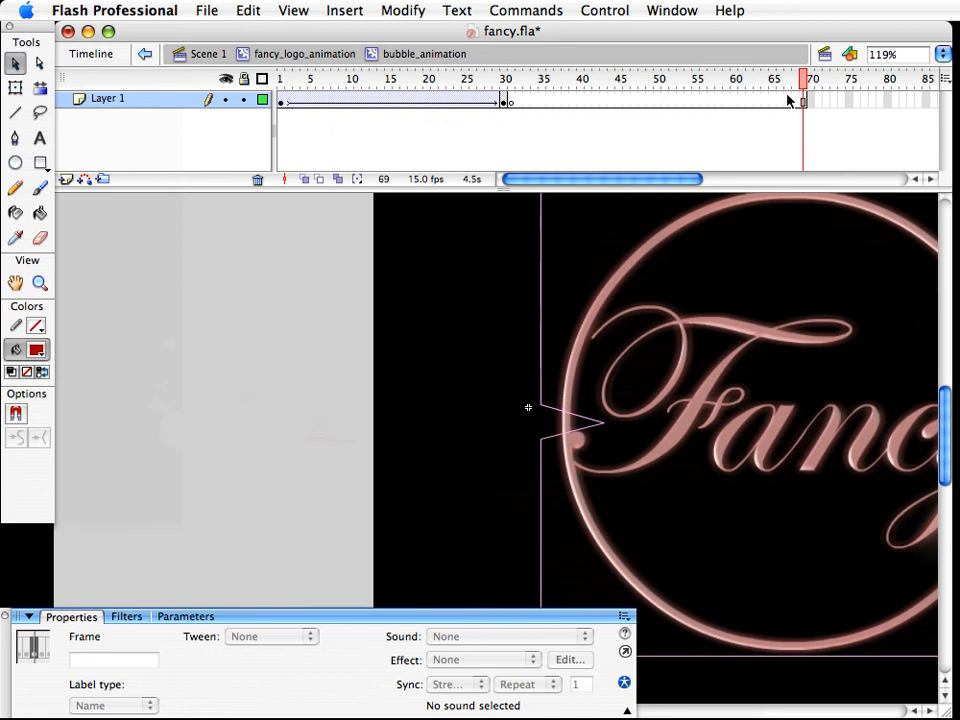
click(789, 100)
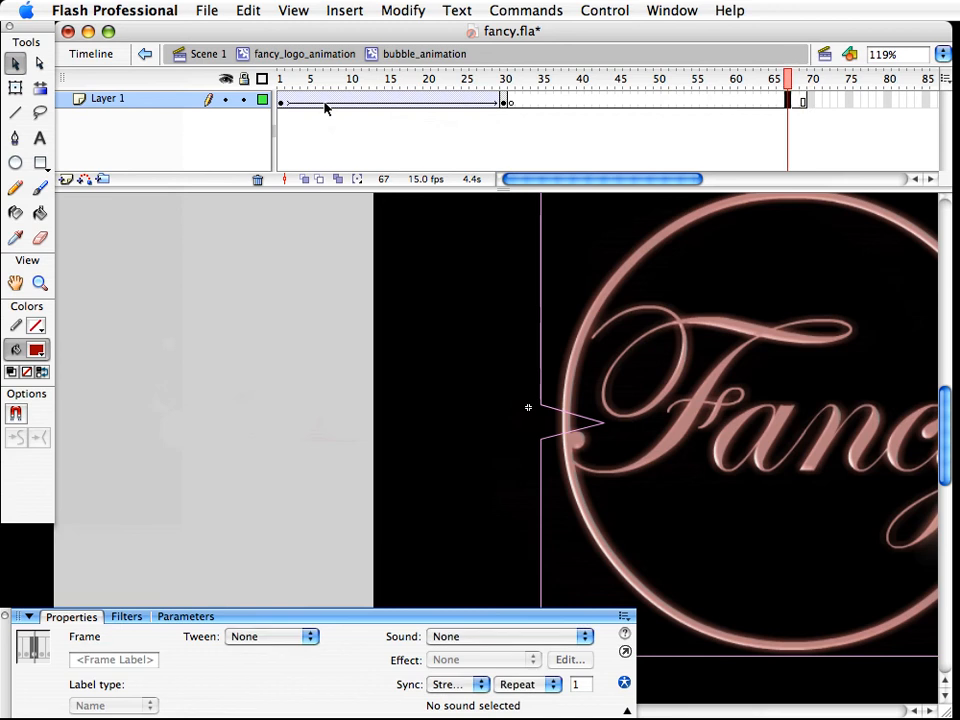
Add a second layer above the bubble's layer and insert a keyframe with a frame action on its frame 35
click(65, 180)
click(552, 116)
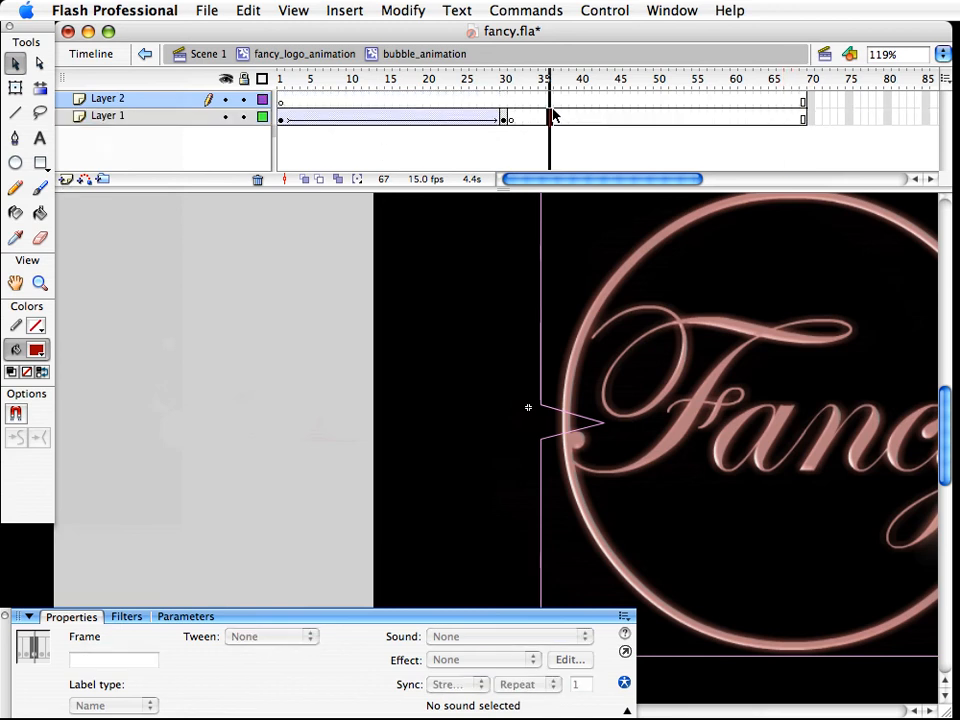
click(545, 102)
key(F6)
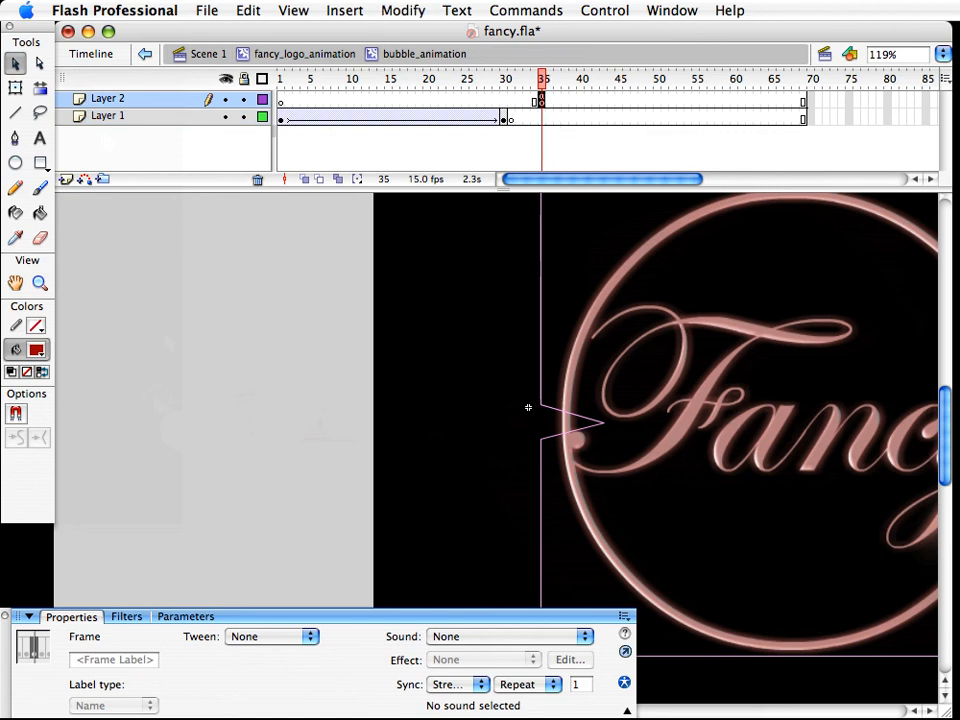
Move Layer 2's action keyframe to frame 33 and save the file
mouse_move(540, 100)
mouse_down()
mouse_move(527, 104)
mouse_move(527, 82)
mouse_move(308, 108)
mouse_move(519, 108)
mouse_up()
click(542, 141)
key(super+s)
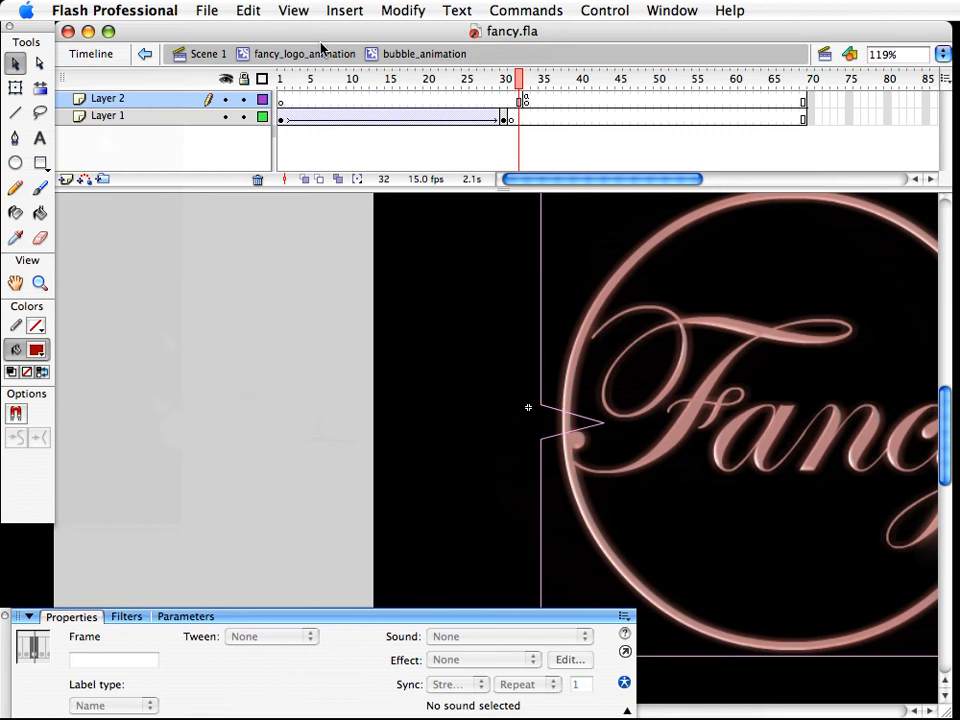
Return to the fancy_logo_animation symbol and show the stage at 100% zoom around the logo and bubble
click(245, 52)
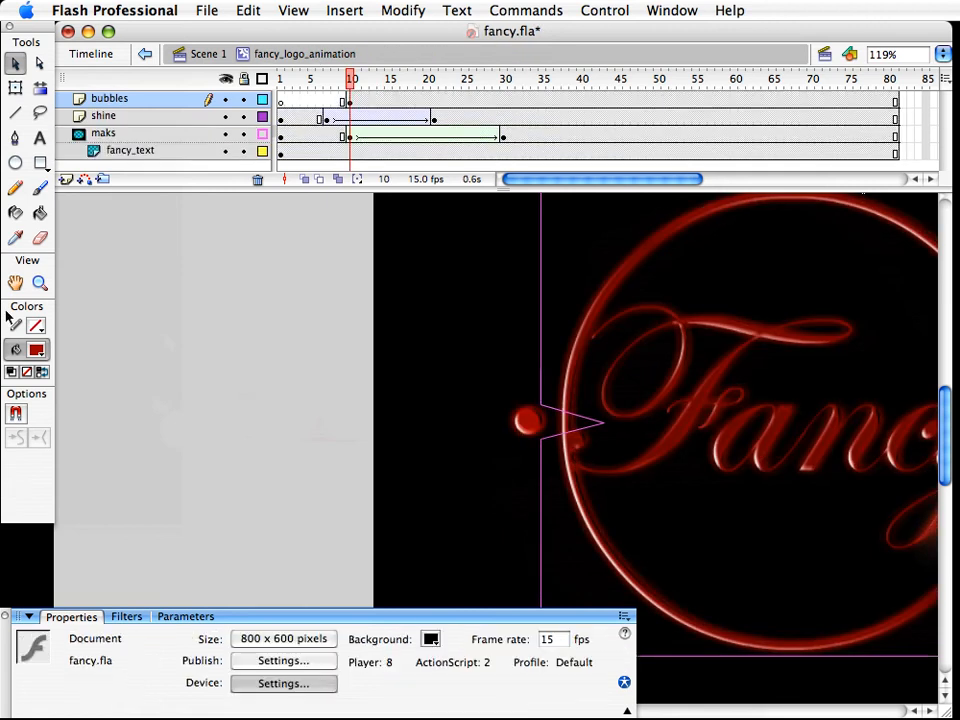
click(40, 283)
drag(649, 446, 453, 456)
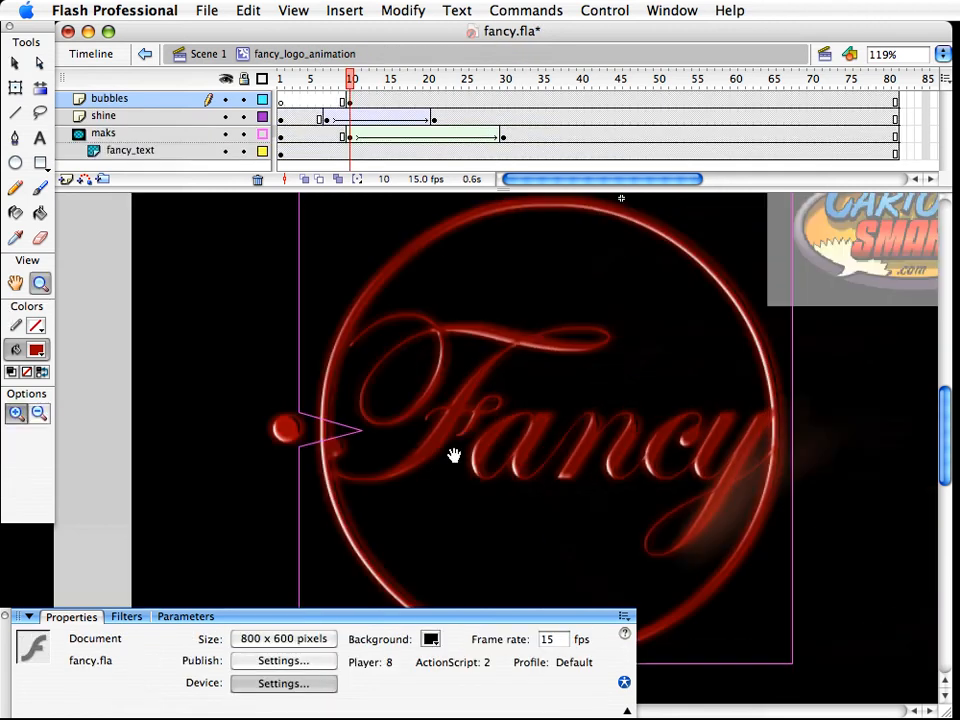
click(895, 55)
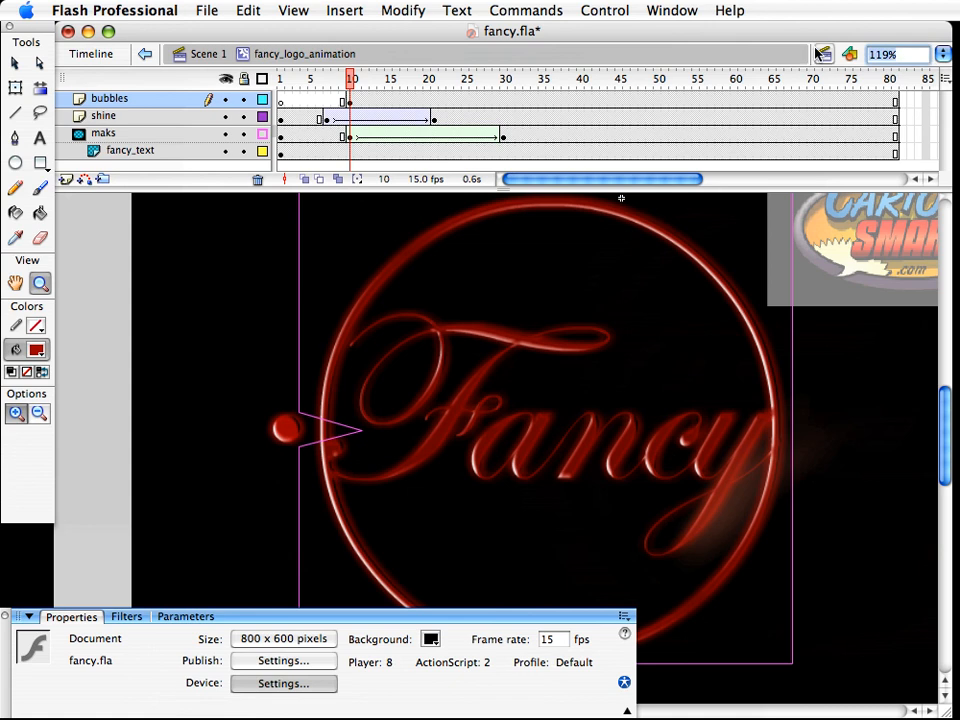
text(100)
key(Return)
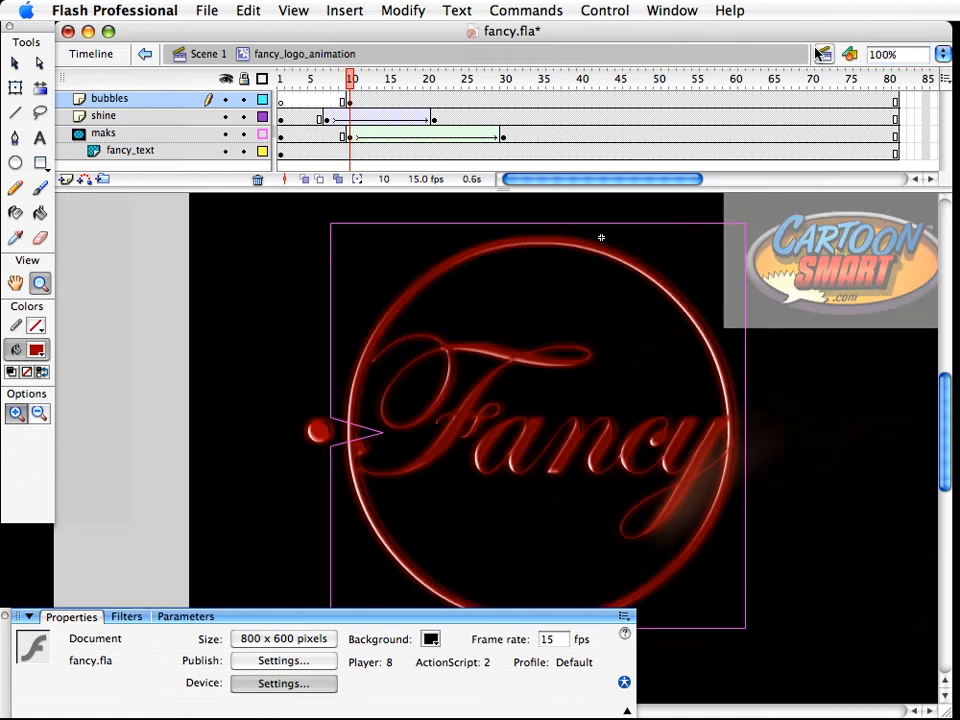
click(15, 62)
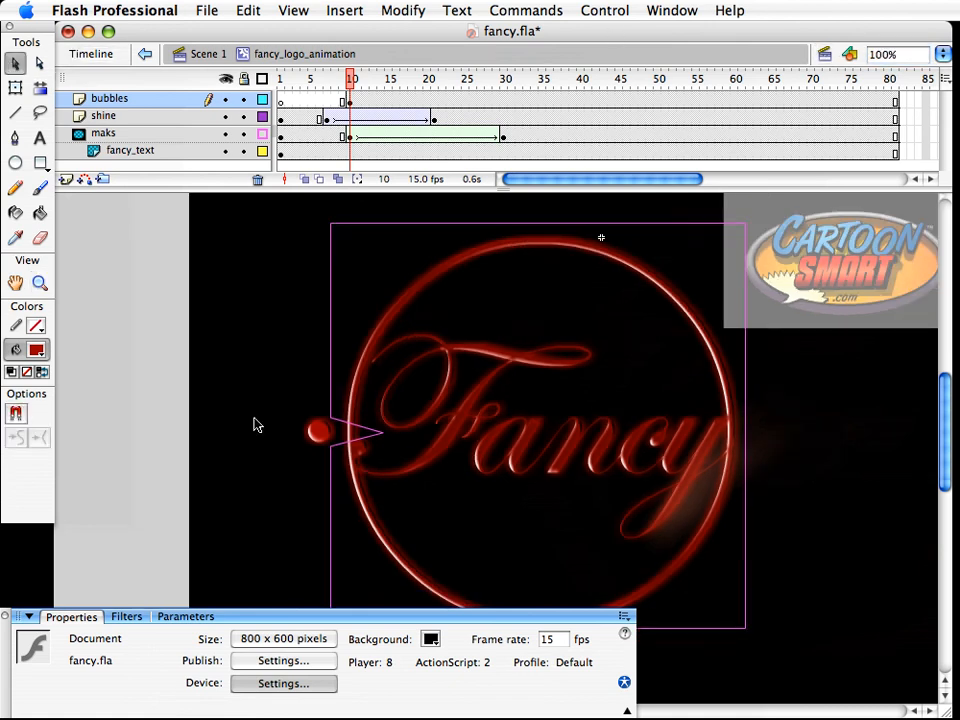
Duplicate the bubble_animation instance in place, move the copy 30 pixels down and rotate it slightly
click(318, 431)
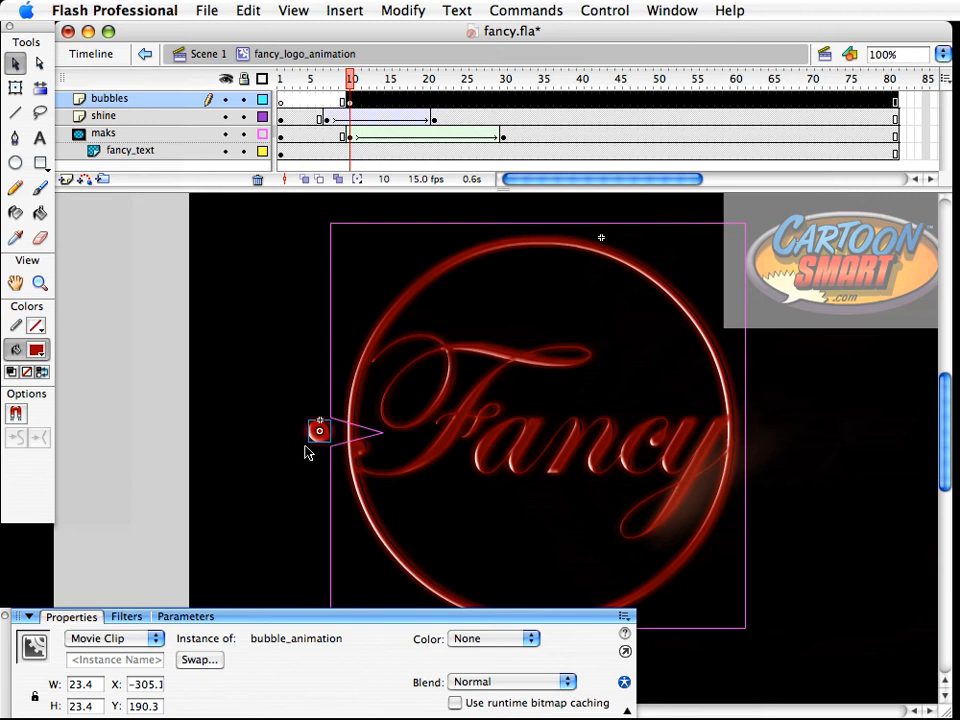
key(shift+Down)
key(shift+Down)
key(shift+Down)
key(q)
drag(333, 472, 337, 477)
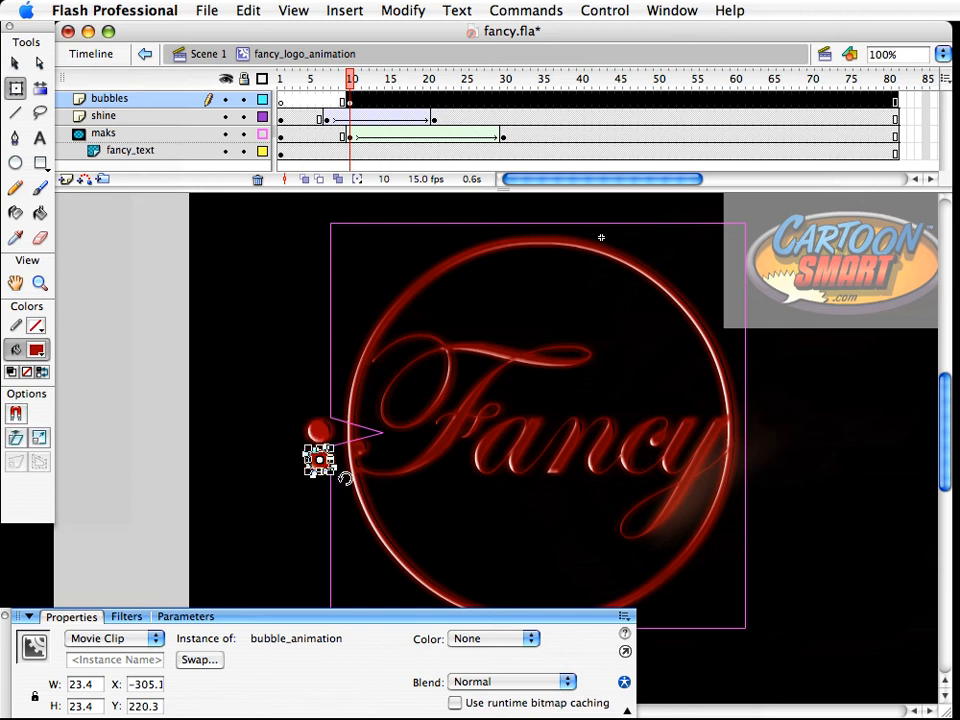
key(v)
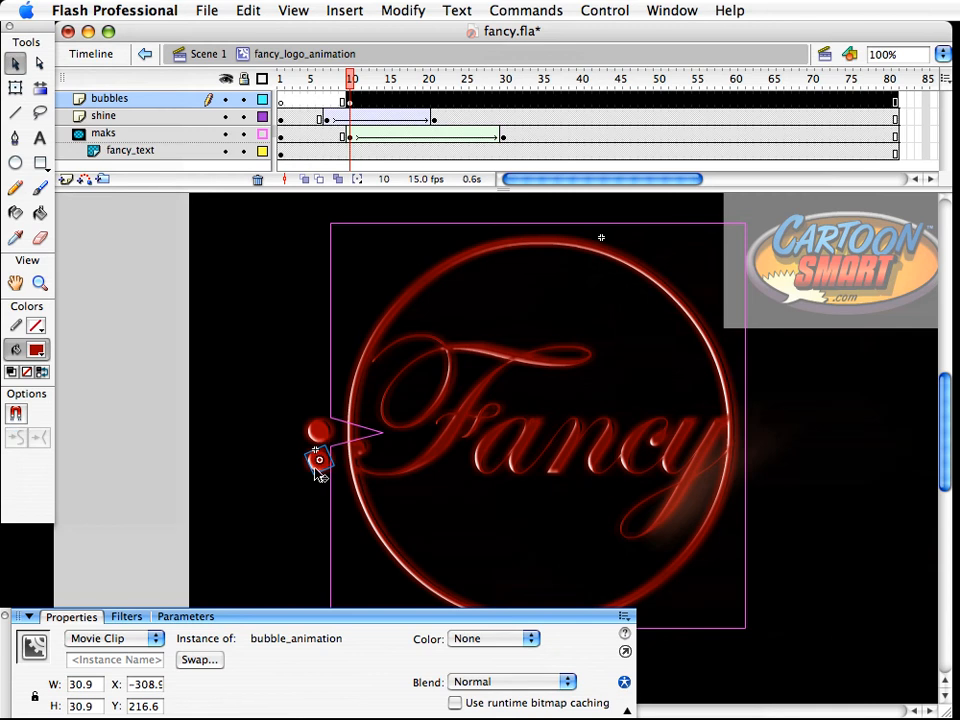
Scale the rotated bubble copy to 80% and nudge it 10 pixels toward the logo
key(super+alt+s)
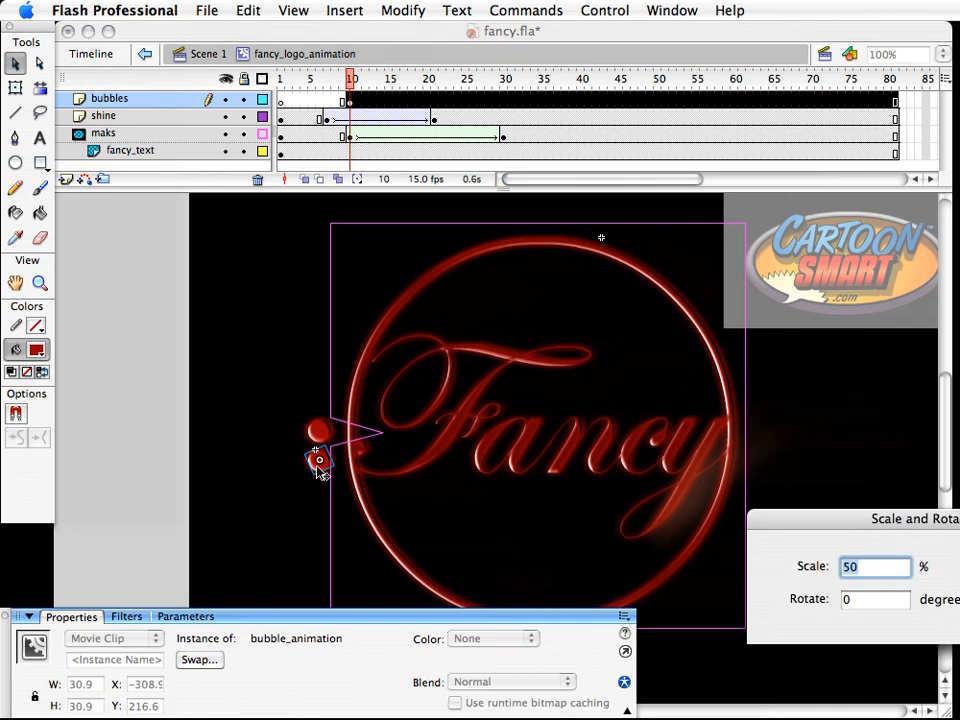
text(80)
key(Return)
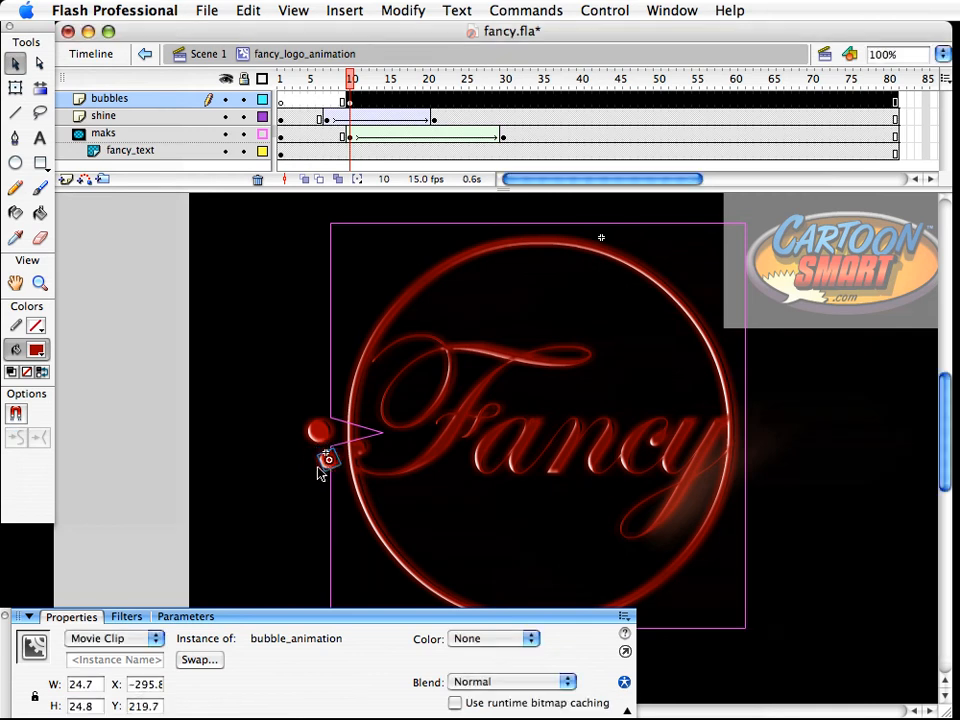
Duplicate the original bubble 30 pixels higher, then rotate the copy, scale it down and nudge it toward the logo
click(318, 430)
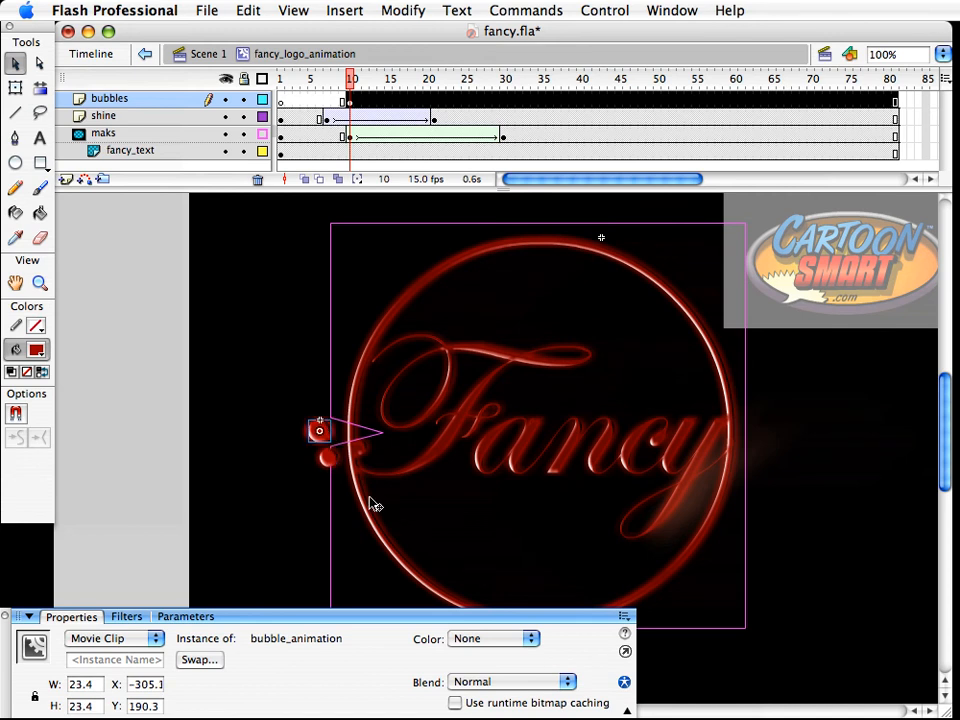
key(shift+Up)
key(shift+Up)
key(shift+Up)
key(q)
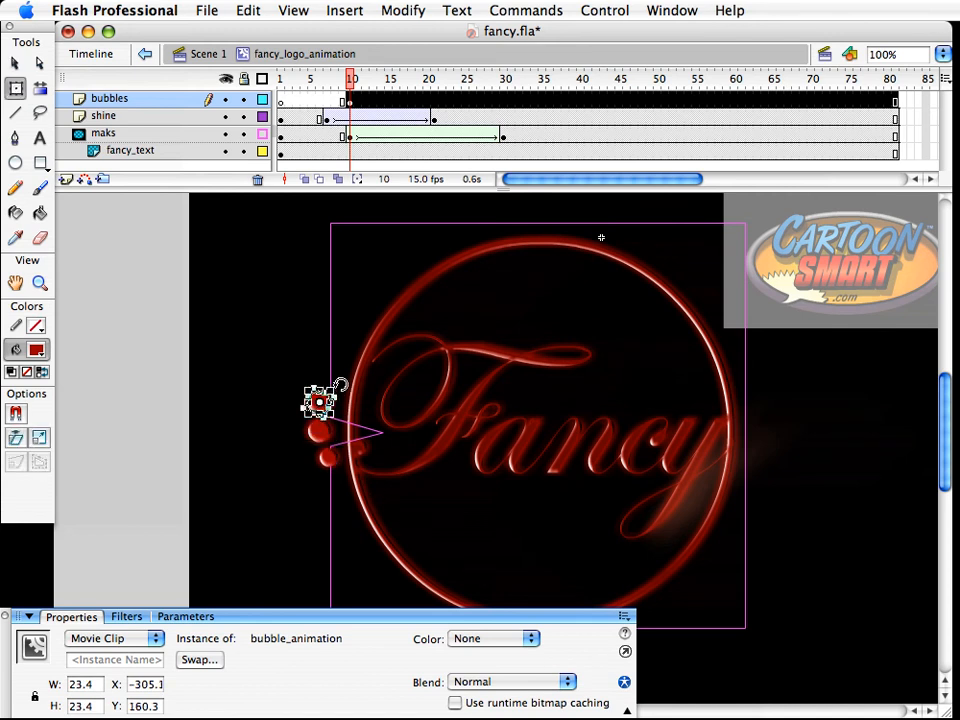
key(super+alt+s)
key(Return)
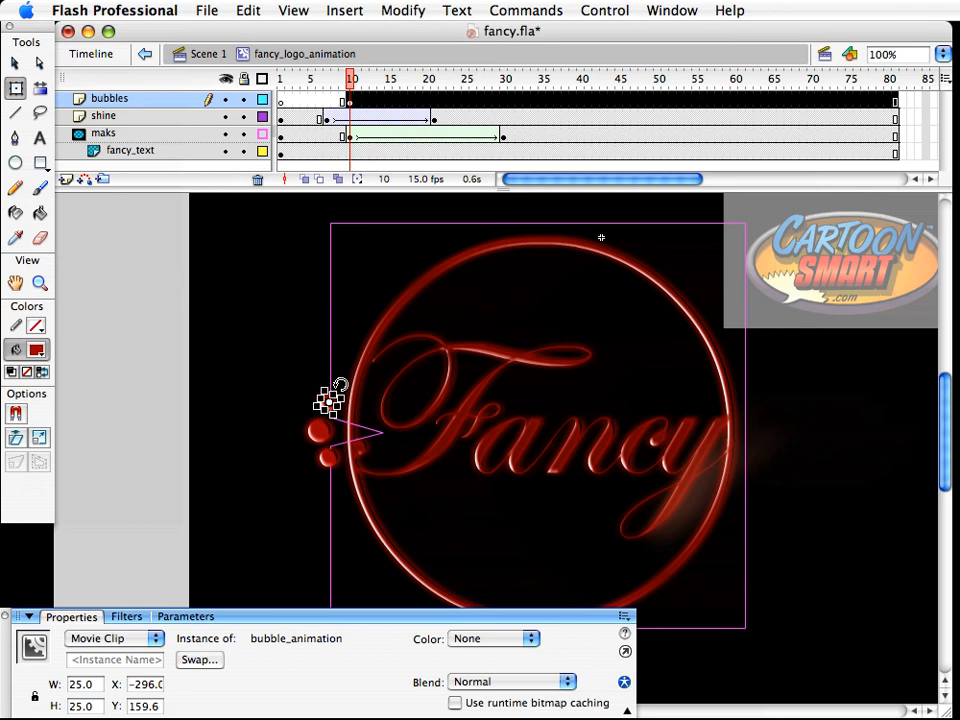
key(v)
click(321, 400)
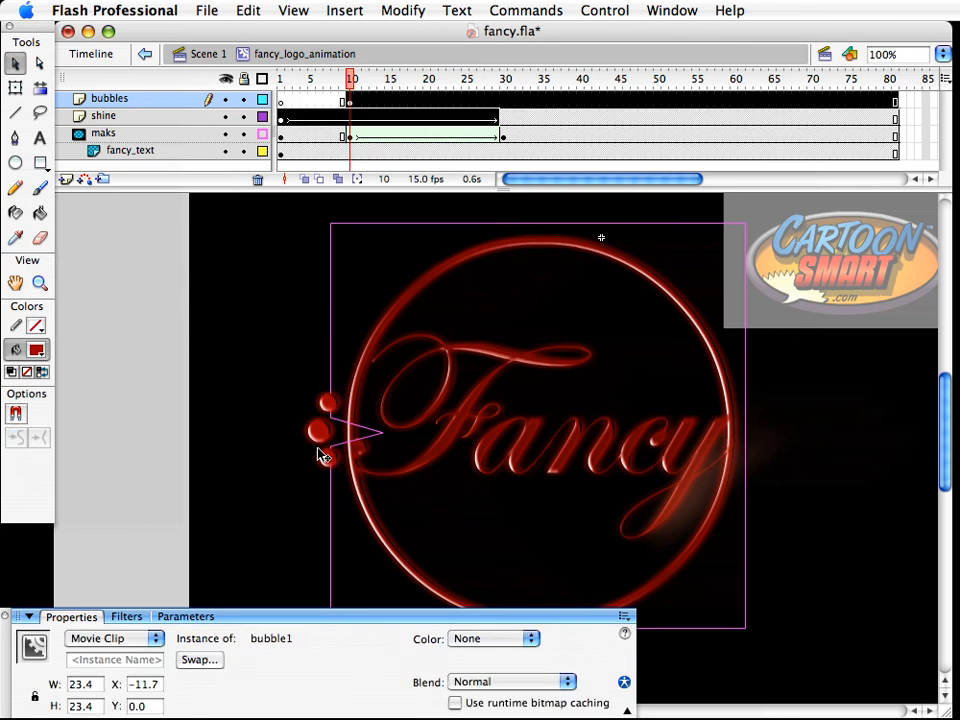
Examine the bubble_animation motion from within the lower and middle bubble instances, returning to fancy_logo_animation
double_click(330, 460)
drag(300, 85, 466, 80)
click(321, 58)
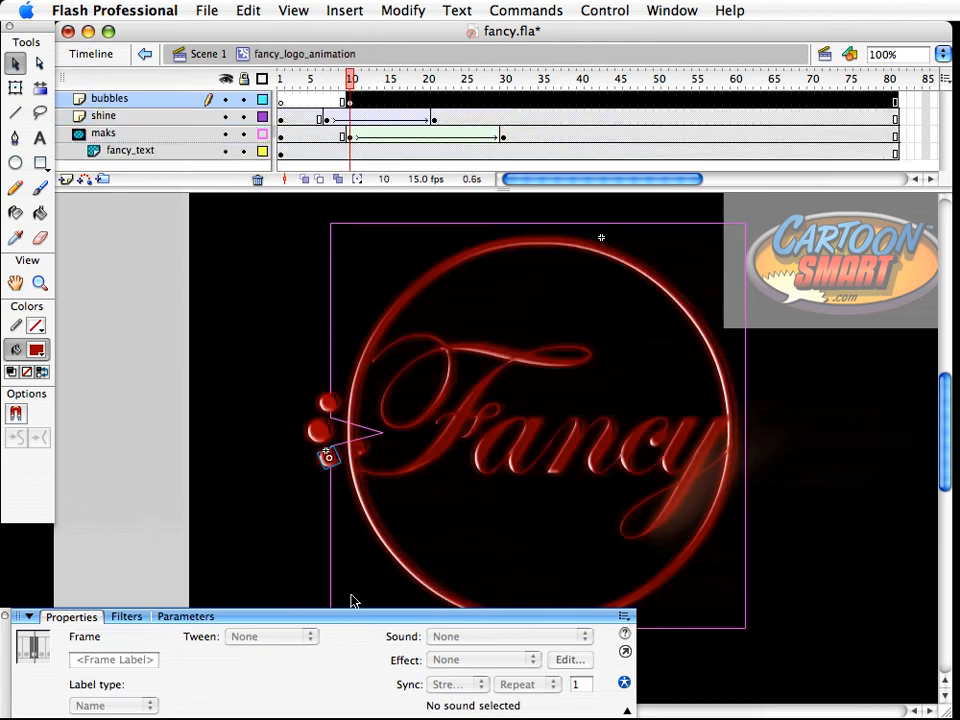
double_click(328, 434)
drag(300, 80, 271, 82)
click(286, 60)
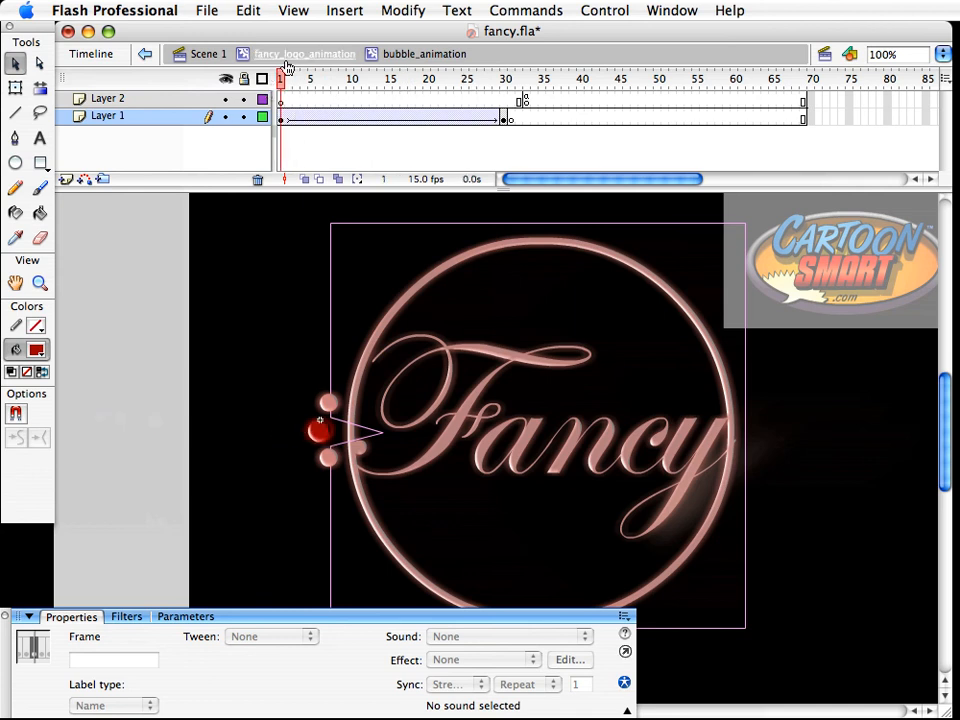
Move all three bubbles together about 26 pixels right and 7 pixels down onto the circle's left edge
click(335, 402)
shift+click(326, 430)
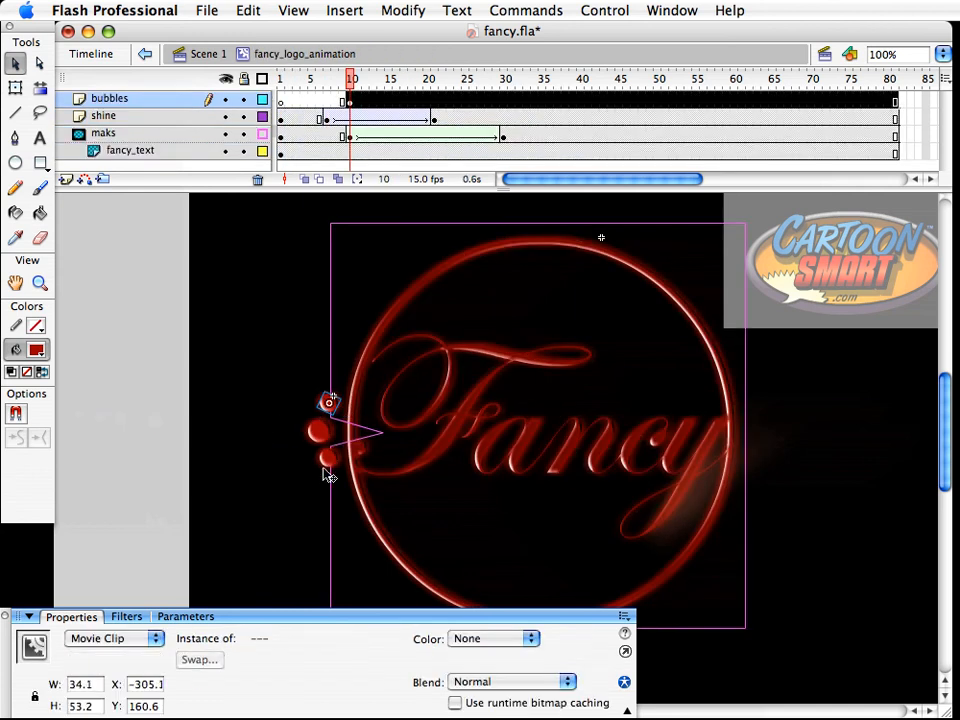
shift+click(340, 460)
key(shift+Right)
key(shift+Right)
key(shift+Down)
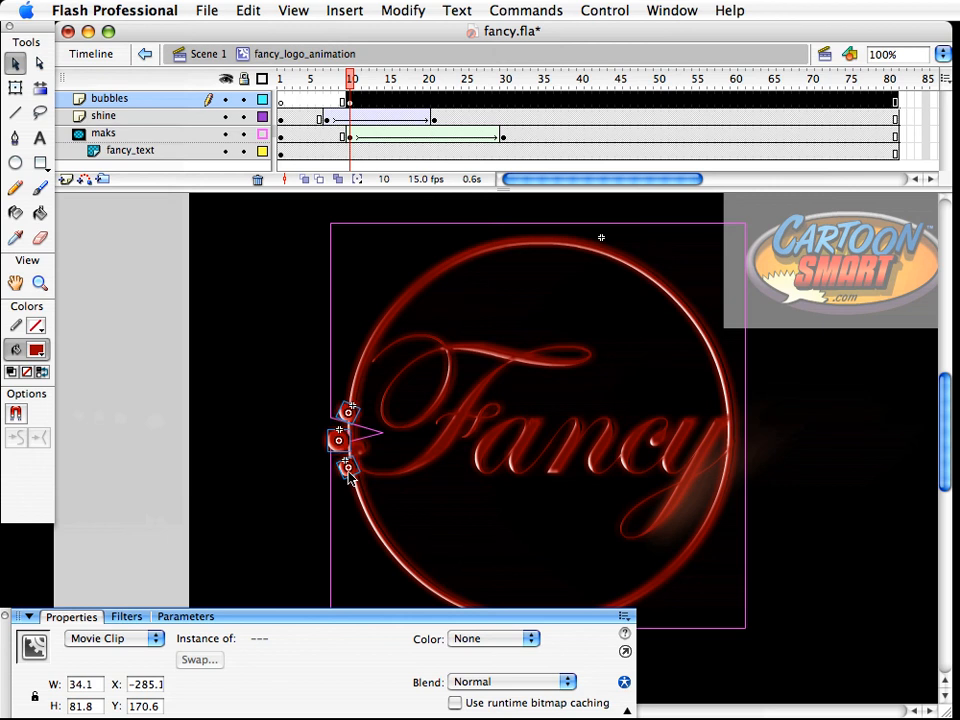
key(shift+Right)
key(Up)
key(Up)
key(Left)
key(Left)
key(Up)
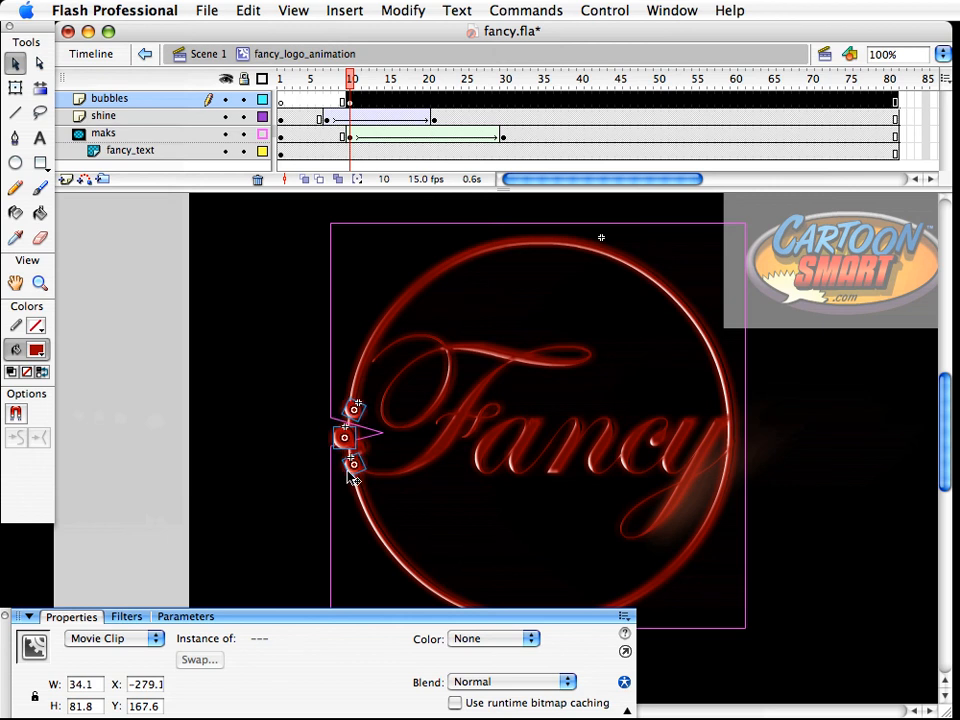
click(208, 450)
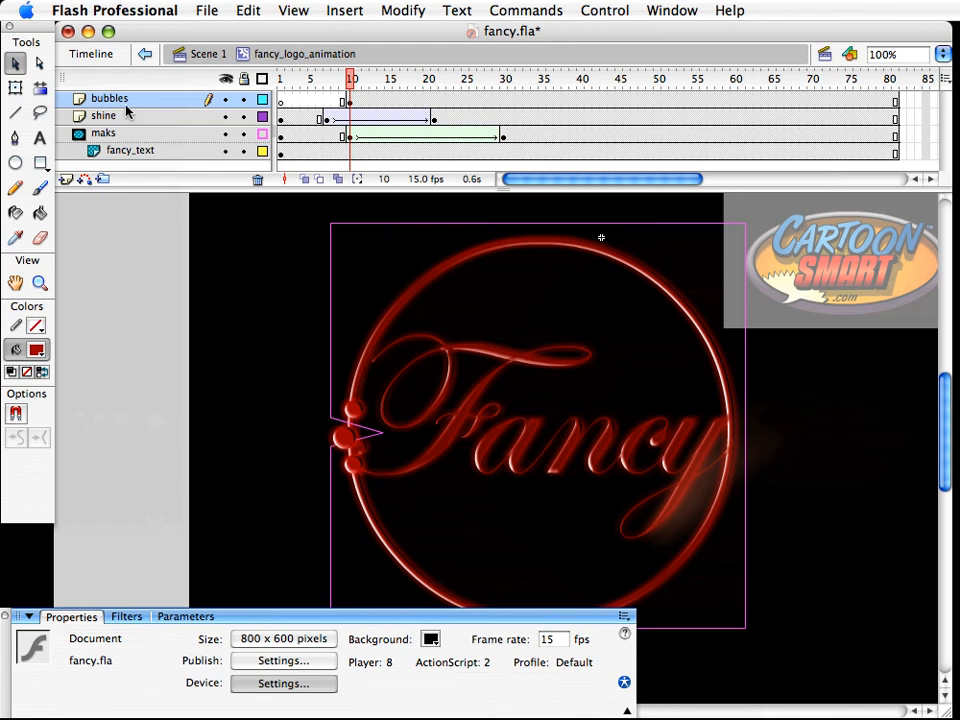
Insert a layer above the bubbles layer and copy the bubbles keyframe from frame 10 to frame 11 on it
click(377, 88)
drag(377, 88, 429, 84)
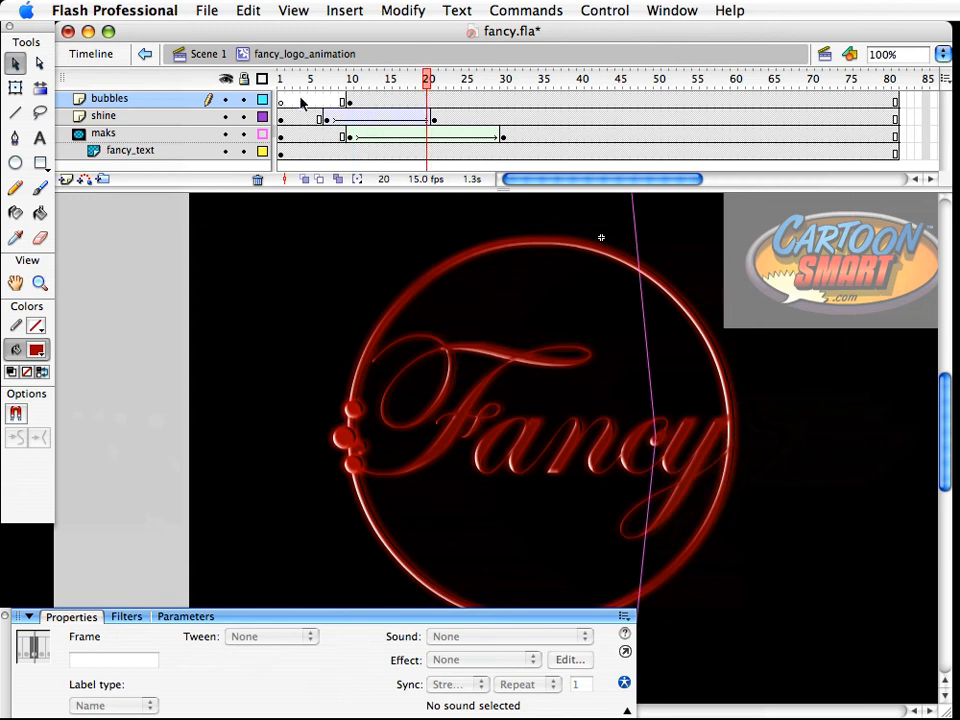
drag(357, 80, 351, 80)
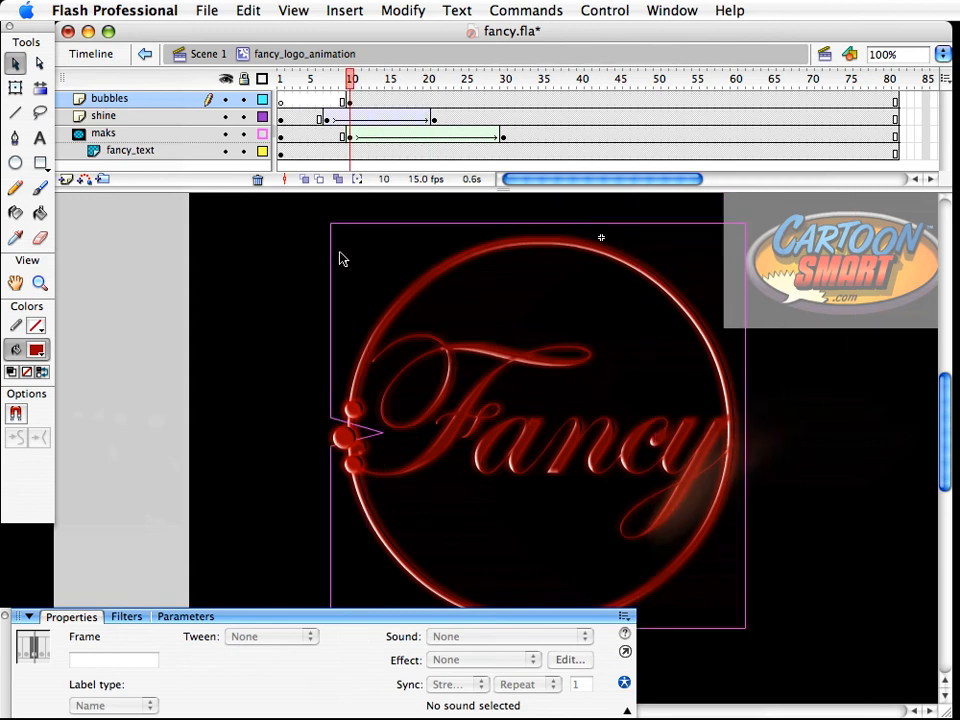
click(129, 103)
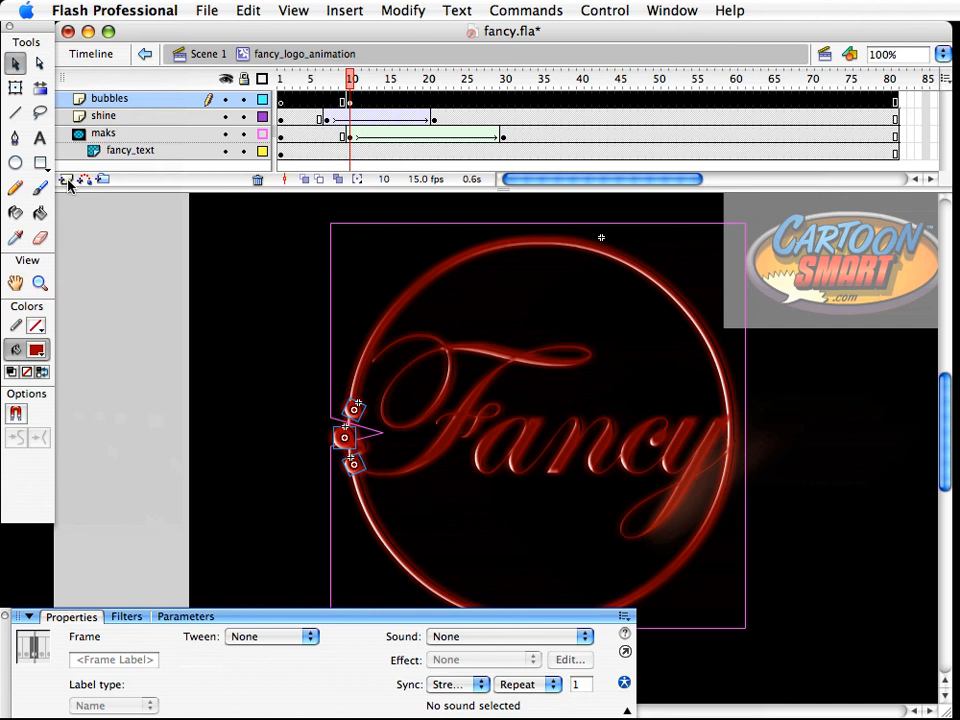
click(359, 82)
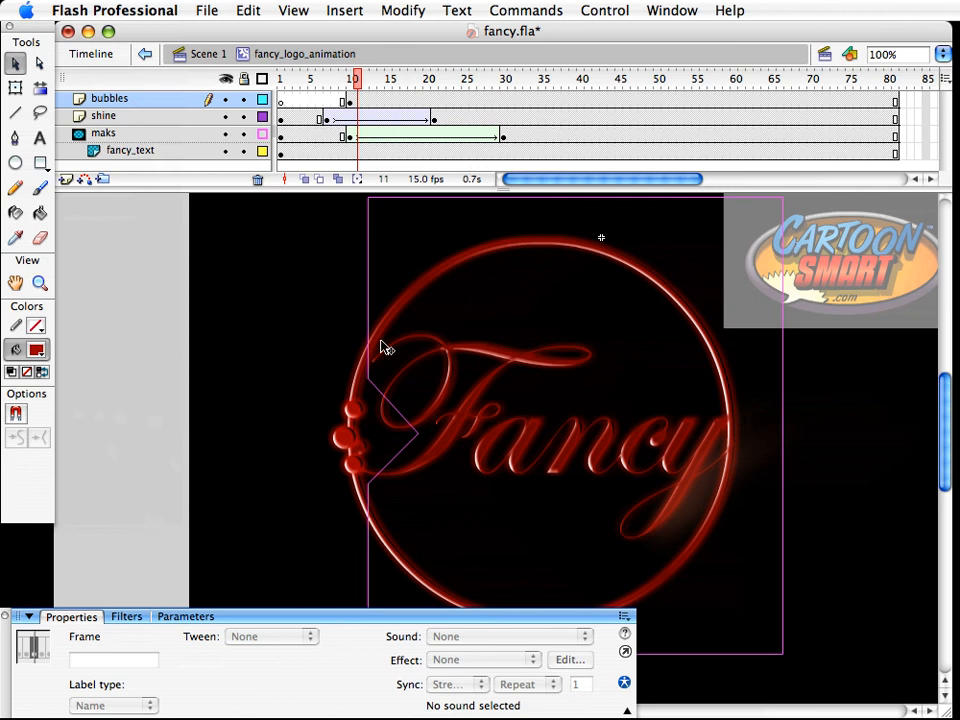
drag(66, 194, 66, 205)
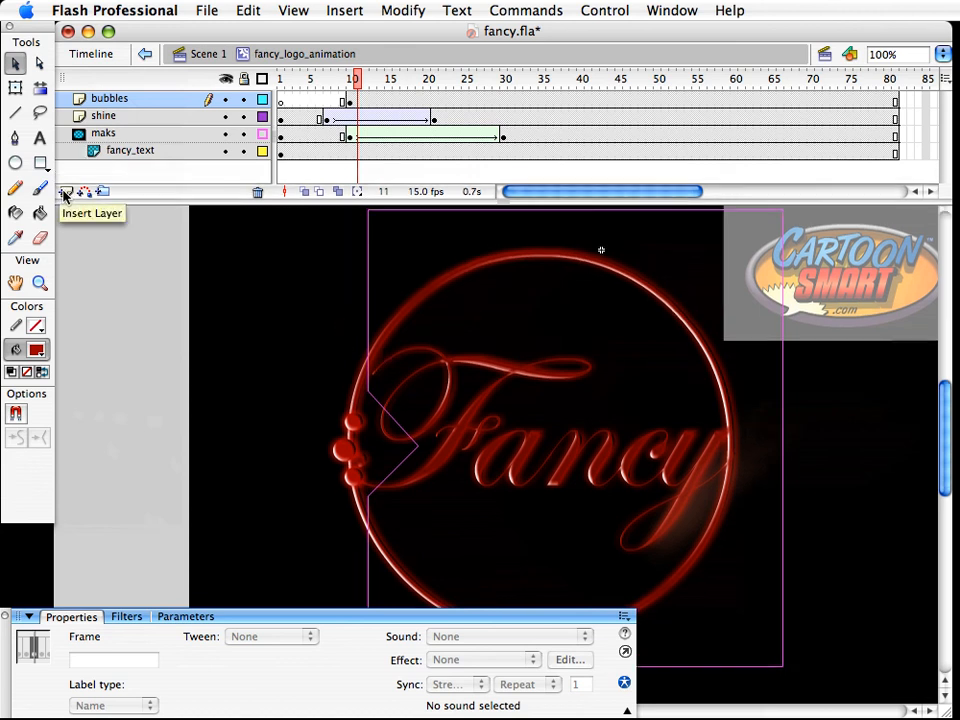
click(64, 193)
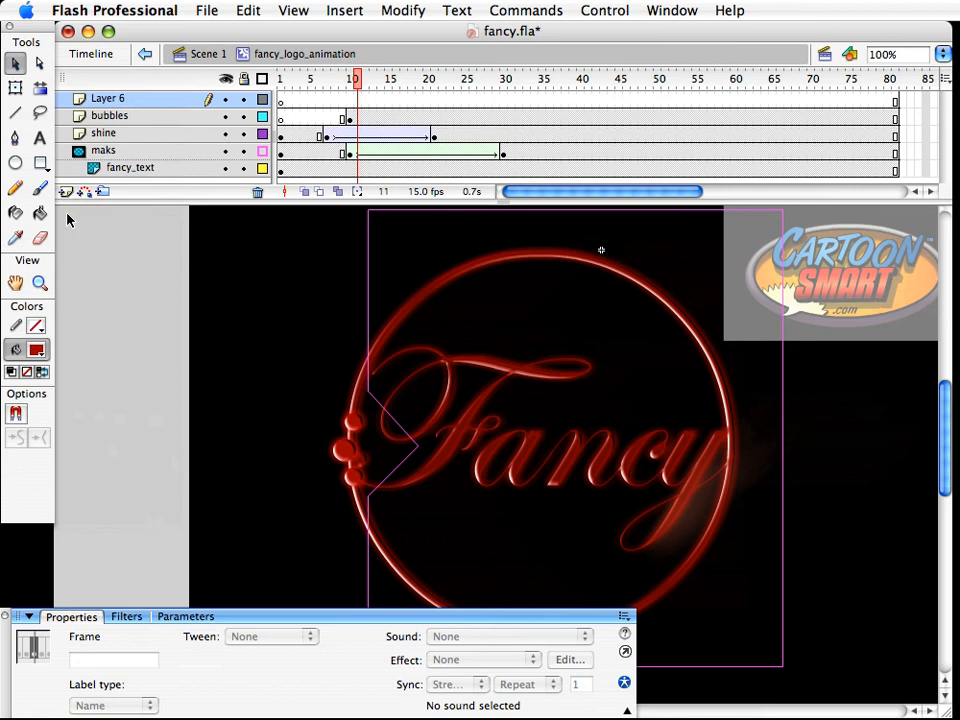
click(350, 117)
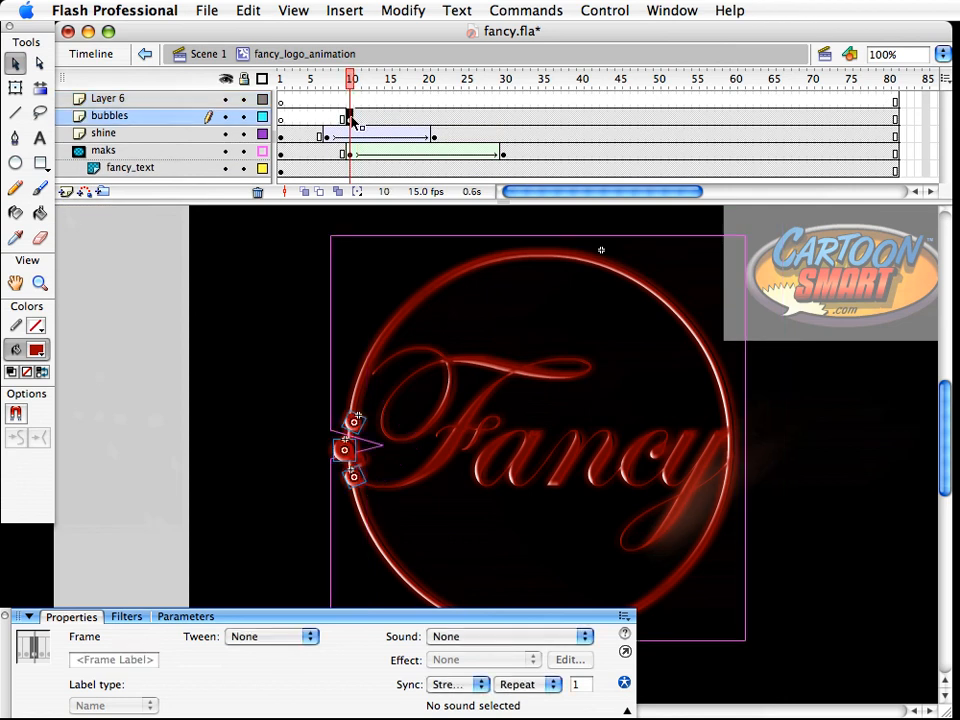
drag(352, 122, 357, 100)
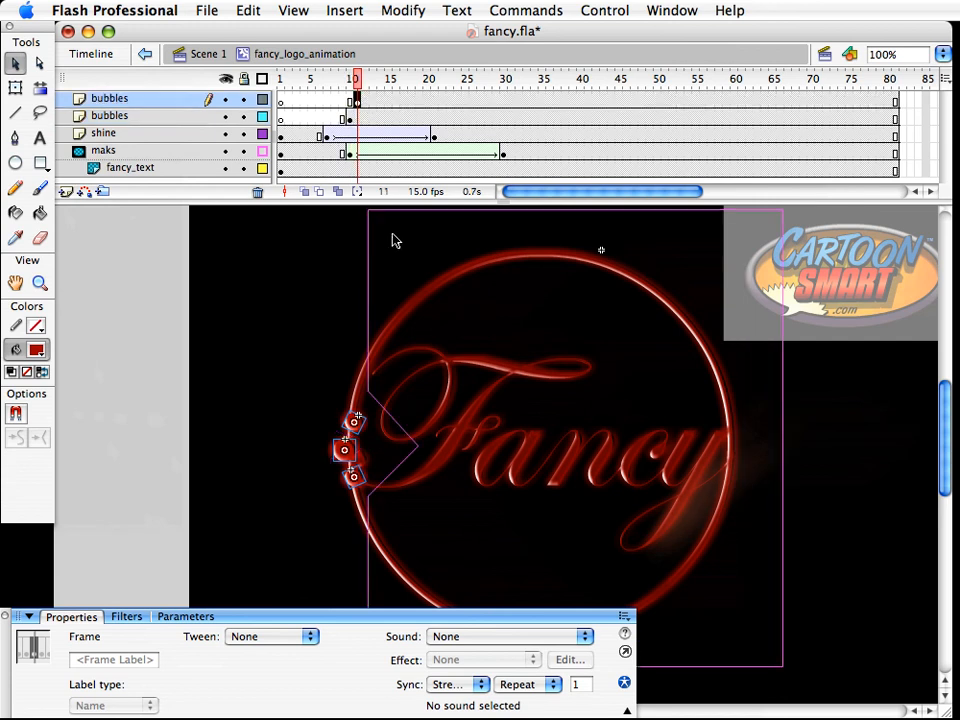
Try to shift the copied bubbles at frame 11 straight up by about 70 pixels
click(350, 119)
click(365, 102)
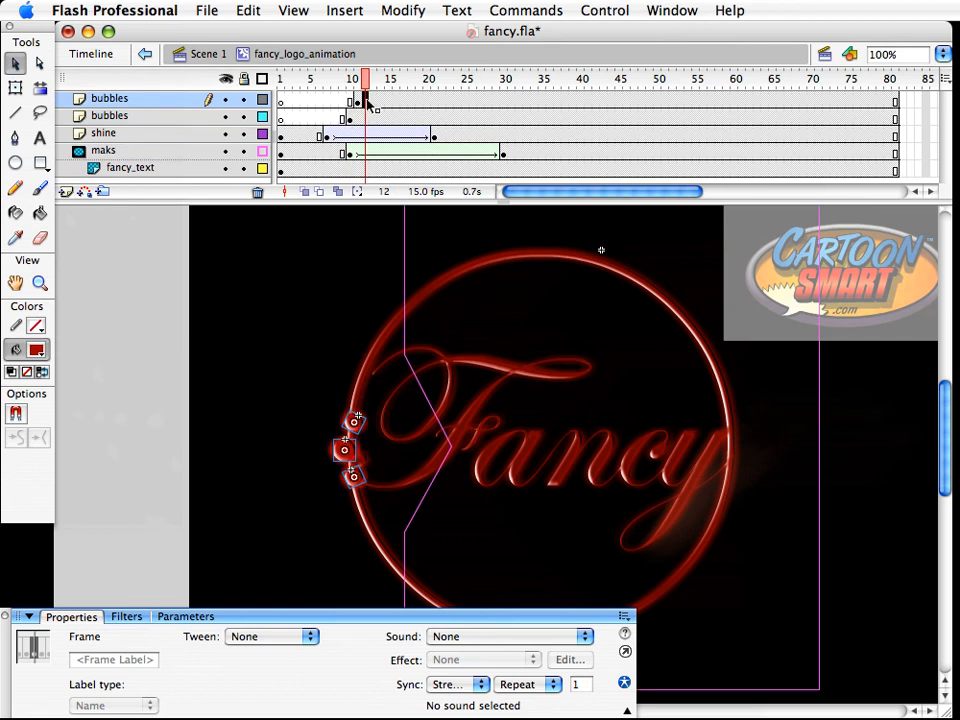
click(350, 120)
click(357, 103)
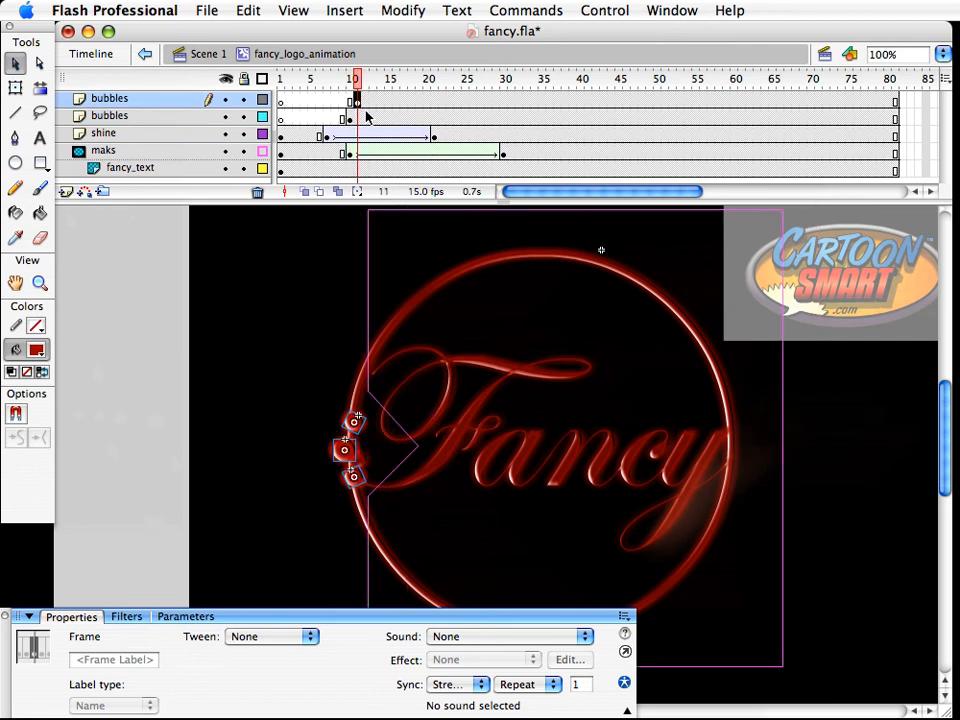
key(shift+Up)
key(shift+Up)
key(shift+Up)
key(shift+Up)
key(shift+Up)
key(shift+Up)
key(shift+Up)
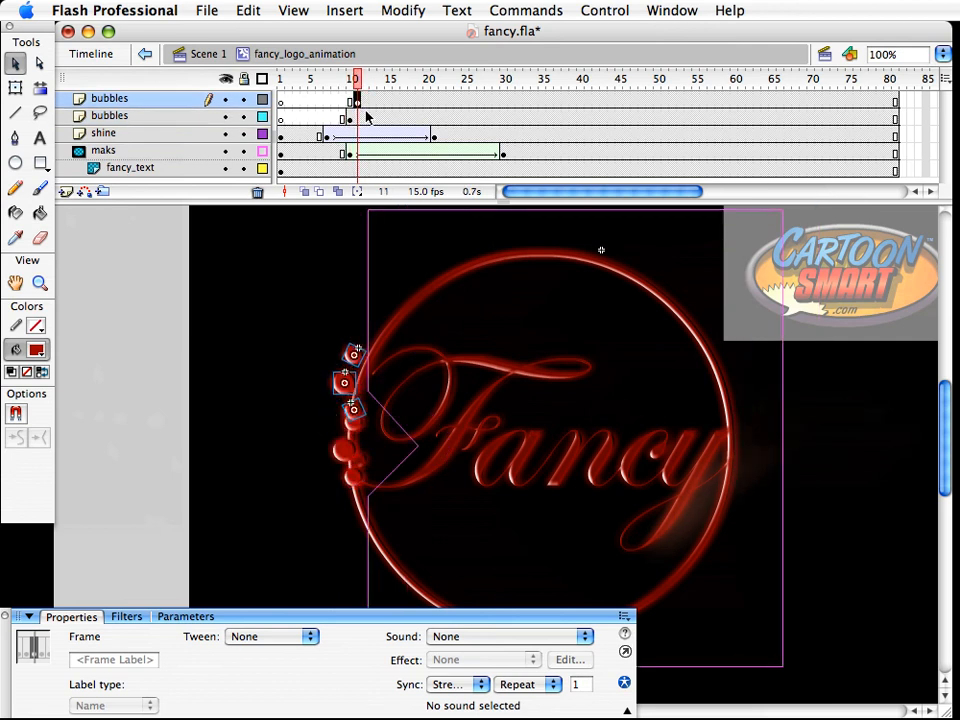
Clear the upper bubbles layer's frame 11 keyframe and copy the frame 10 bubbles keyframe there again
right_click(358, 100)
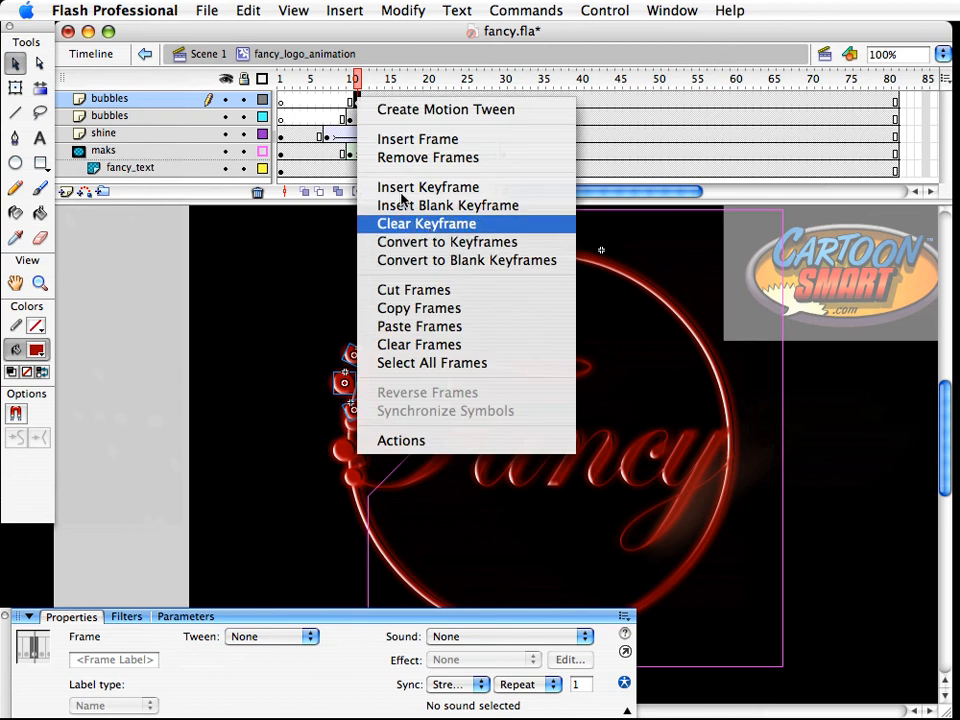
click(426, 223)
click(349, 117)
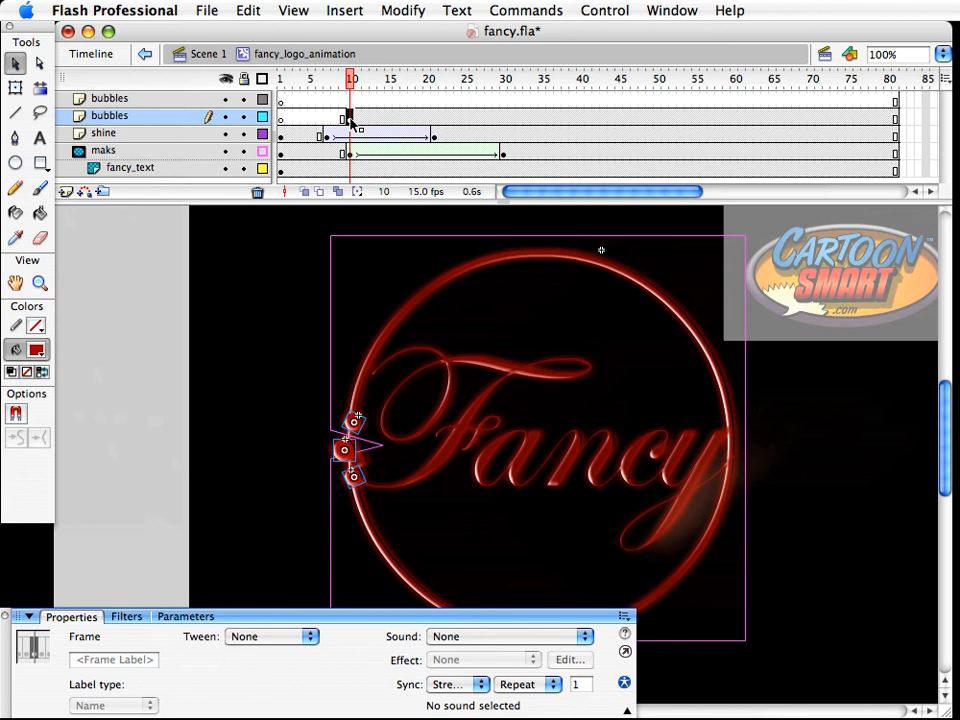
drag(350, 119, 357, 101)
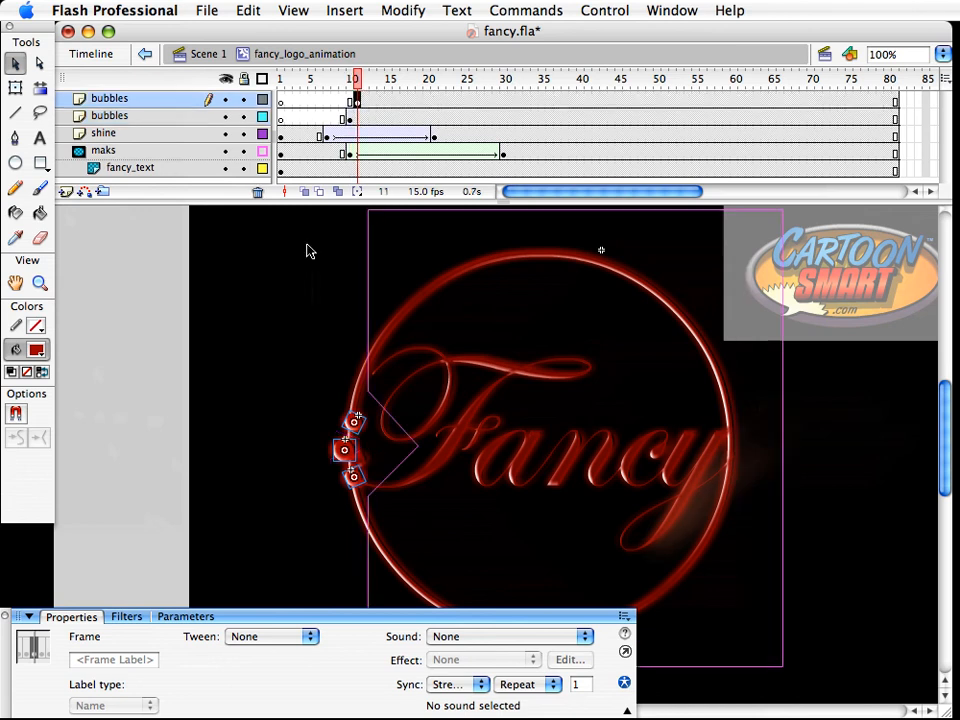
Move the three copied bubbles at frame 11 up and slightly right along the circle's left edge
click(292, 438)
click(358, 101)
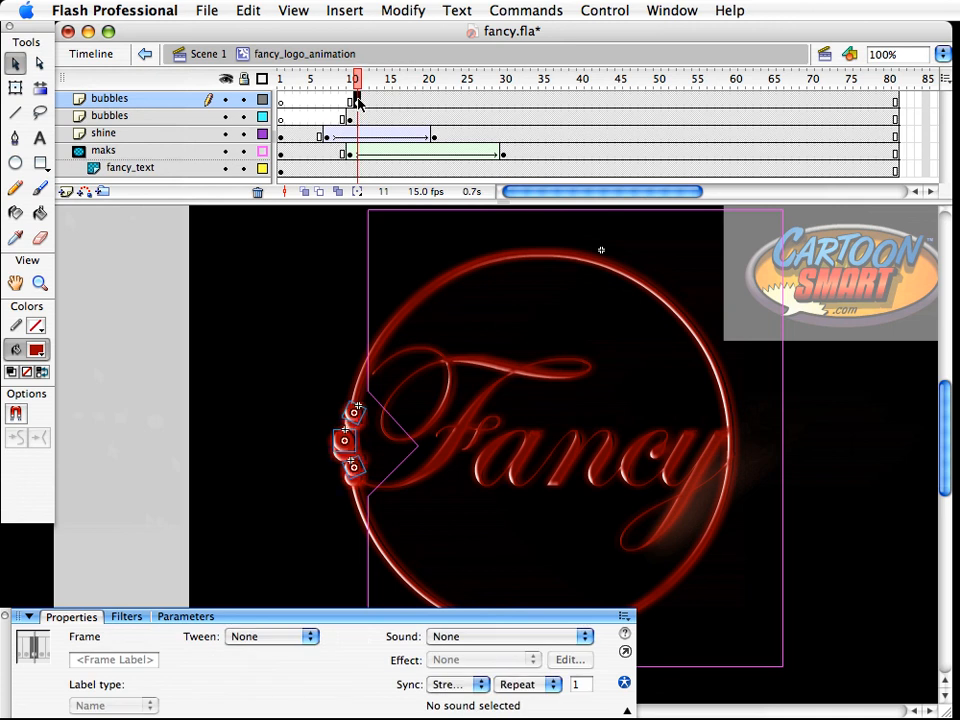
click(341, 480)
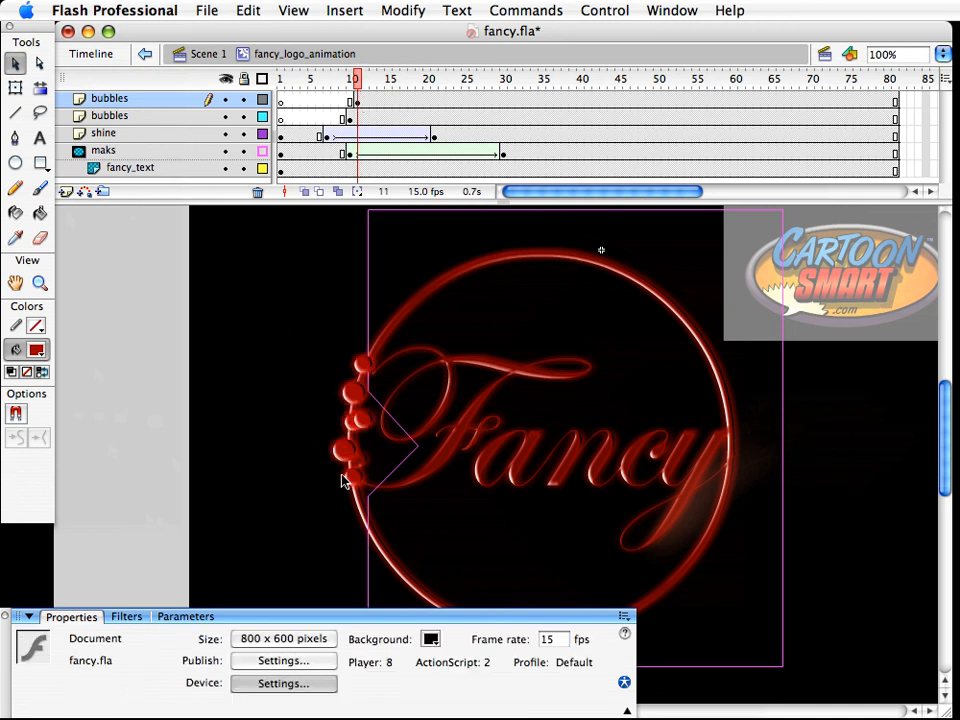
Spread the frame 11 copies by moving the lowest one down the circle's left edge and the large one to its upper left
scroll(341, 480, down, 1)
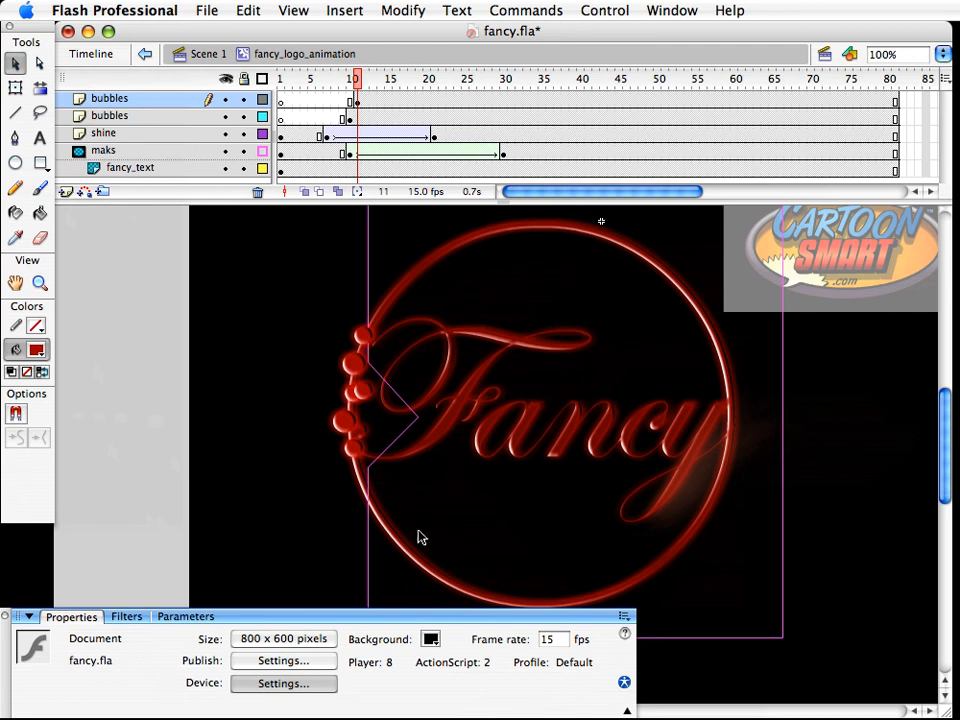
drag(364, 393, 379, 502)
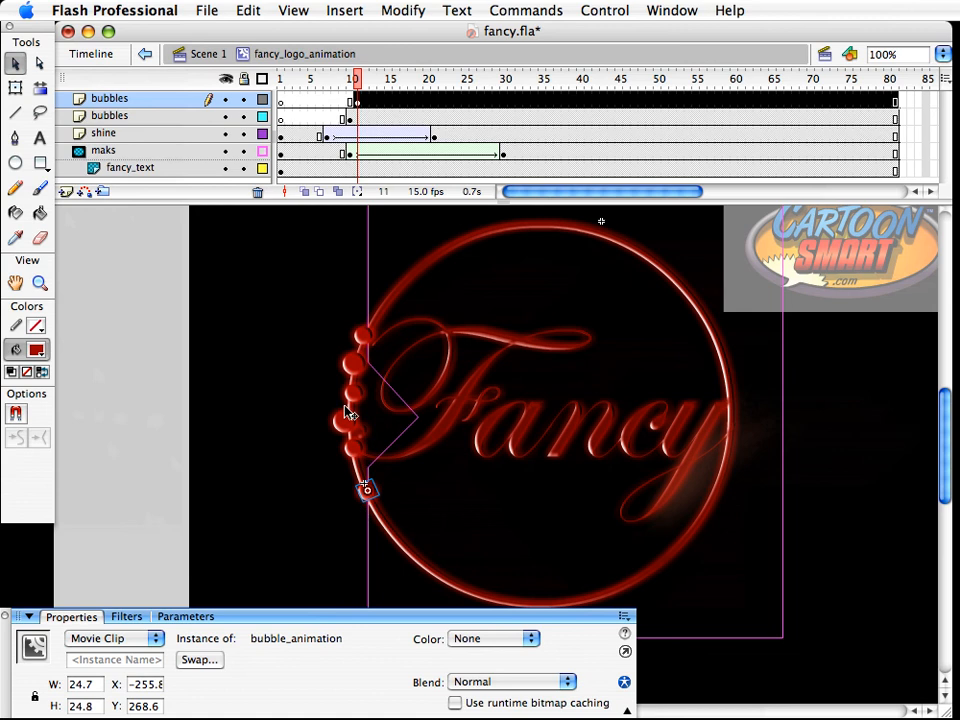
click(354, 366)
click(352, 394)
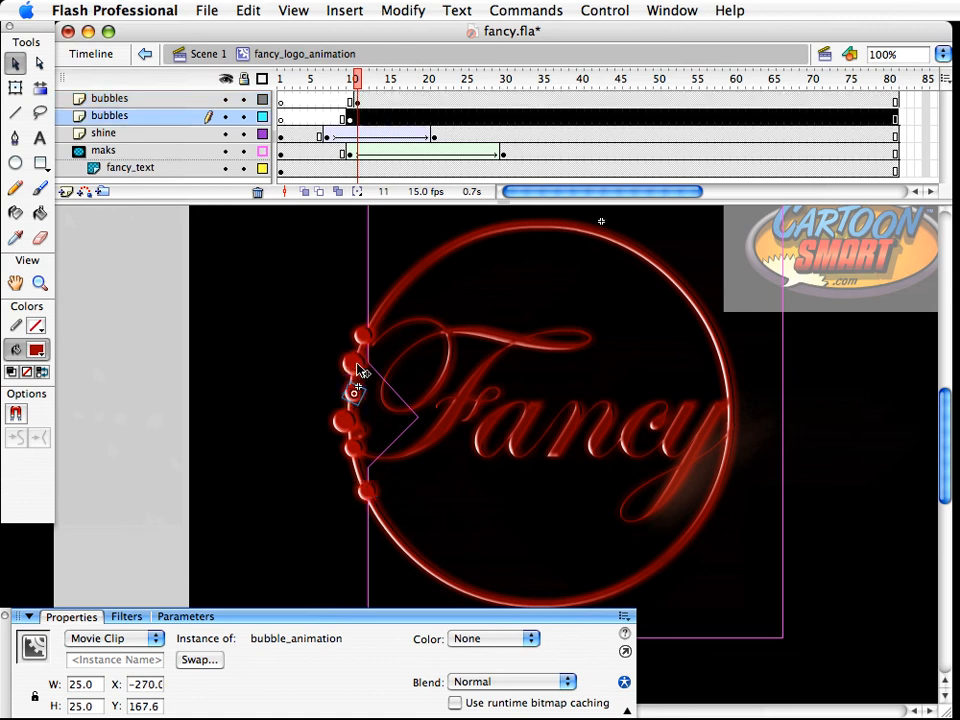
click(355, 367)
drag(354, 367, 377, 313)
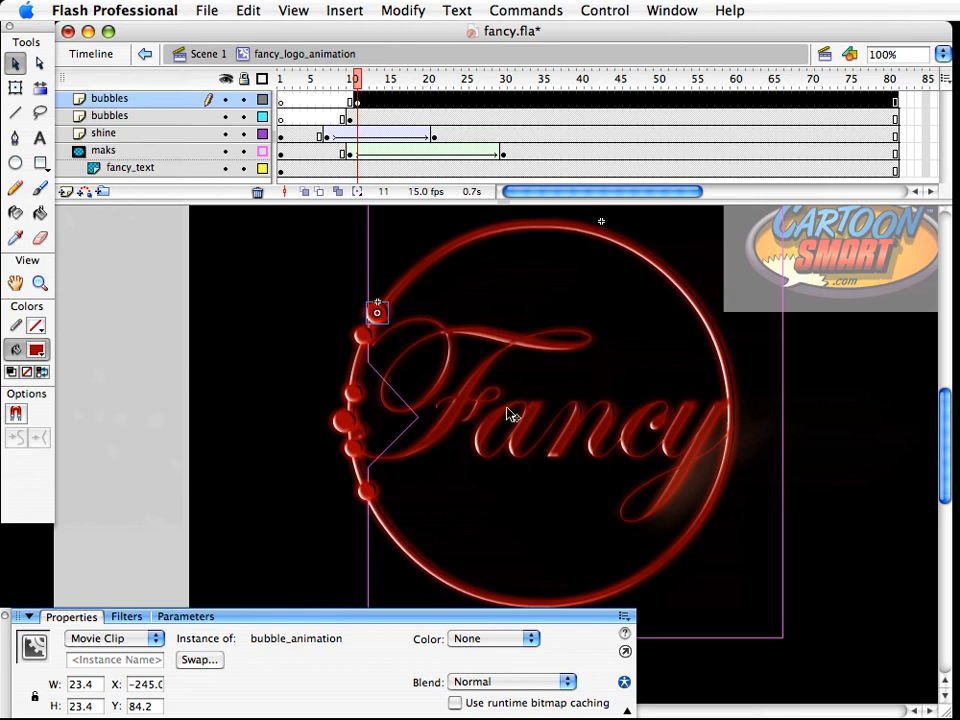
Check which bubbles belong to each layer and lock the lower bubbles layer
click(355, 393)
click(240, 458)
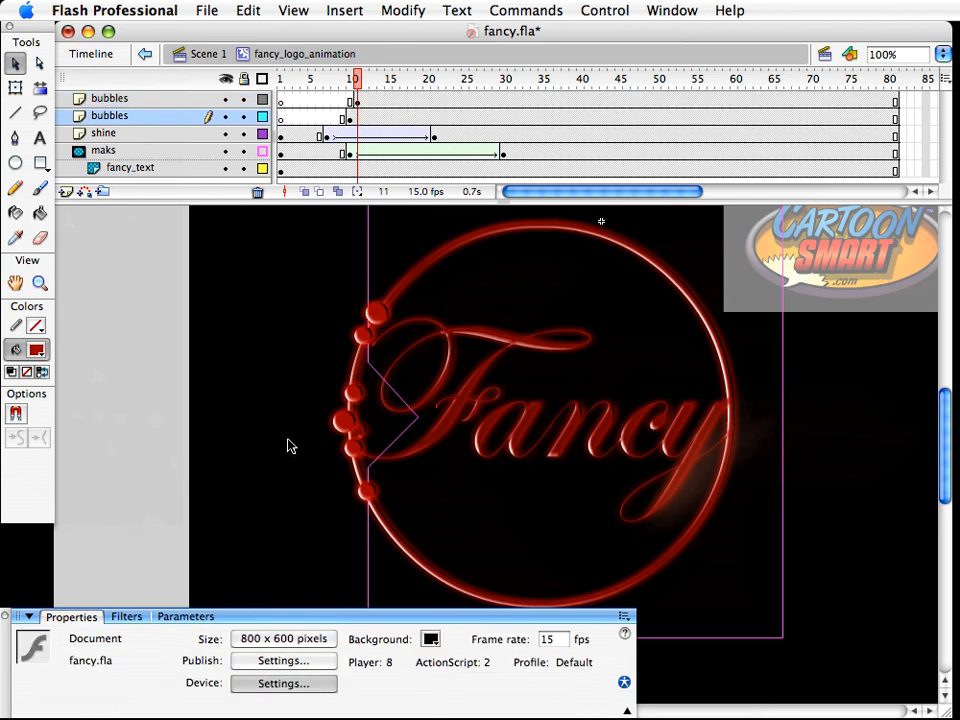
click(368, 491)
click(354, 236)
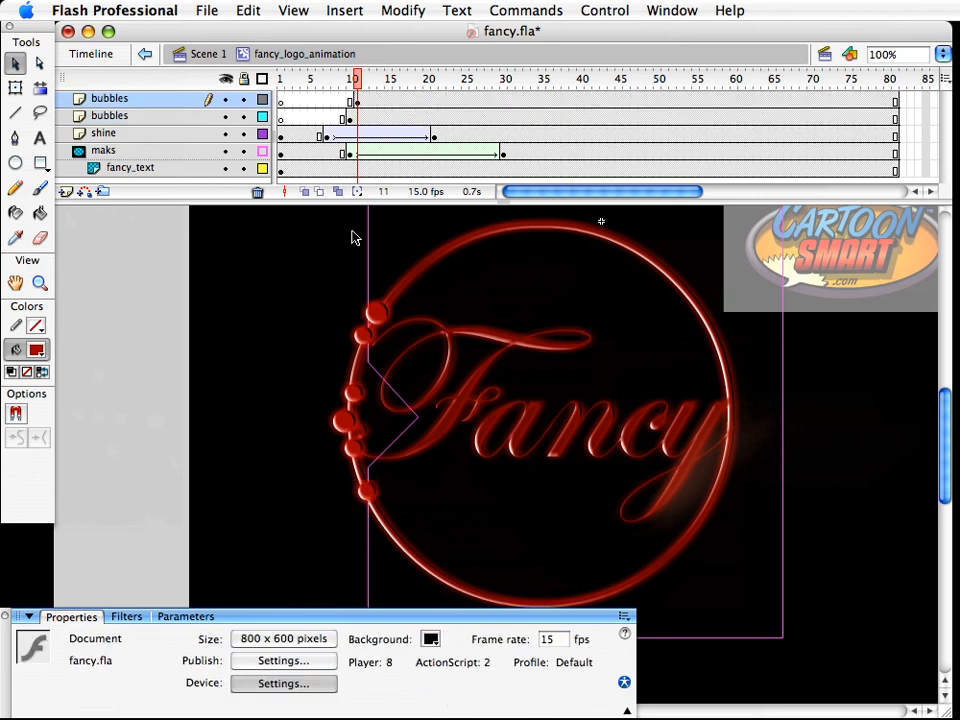
click(356, 394)
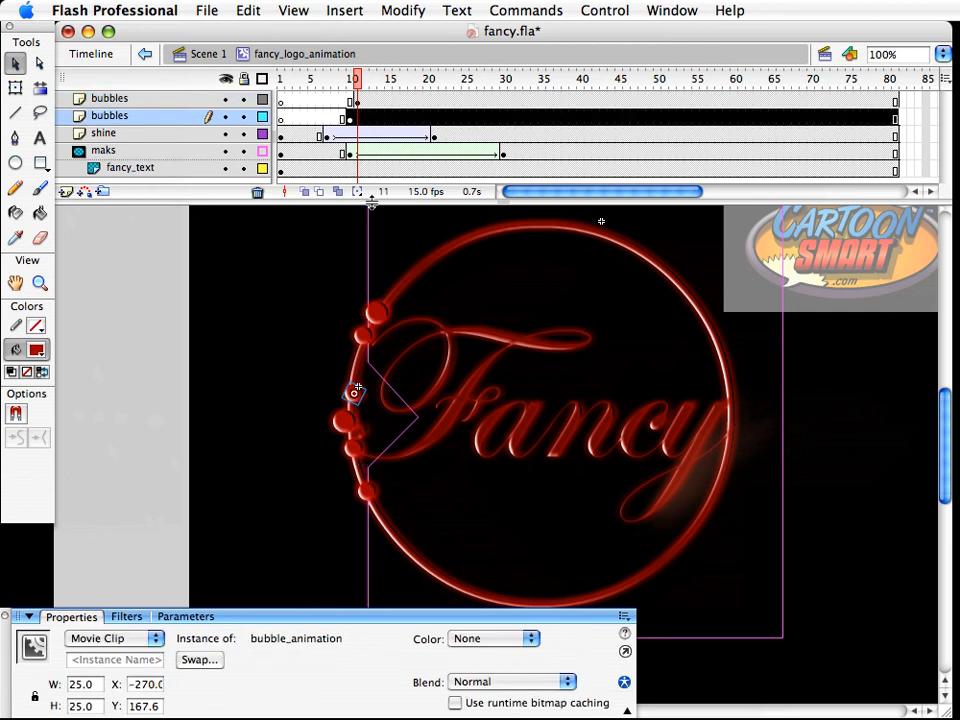
click(350, 118)
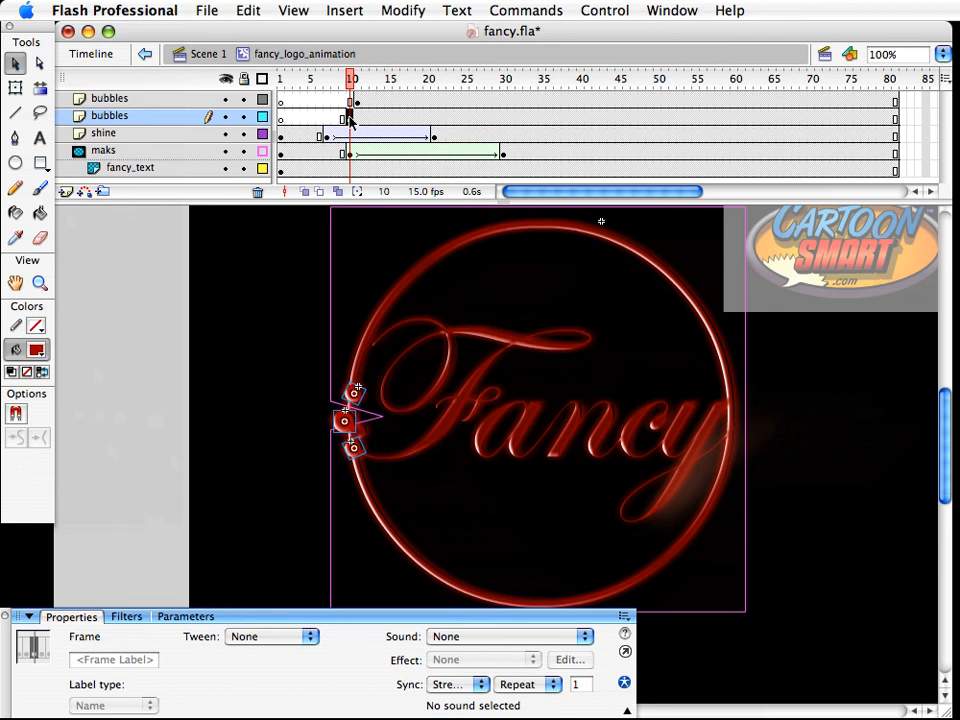
click(243, 117)
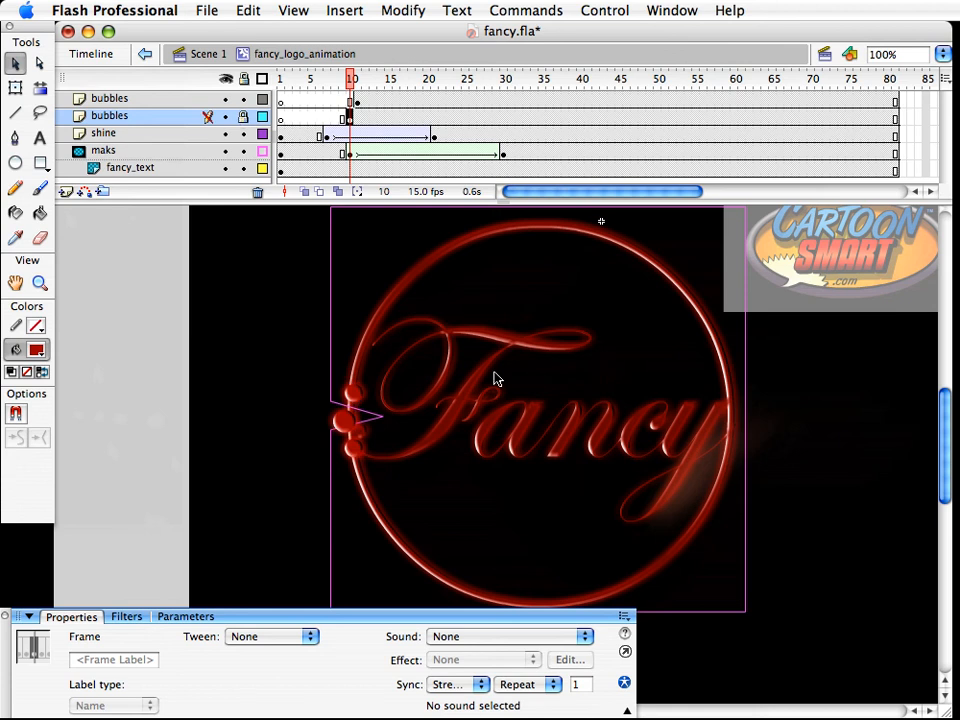
Show the lower bubbles layer as outlines and go to frame 11
click(263, 117)
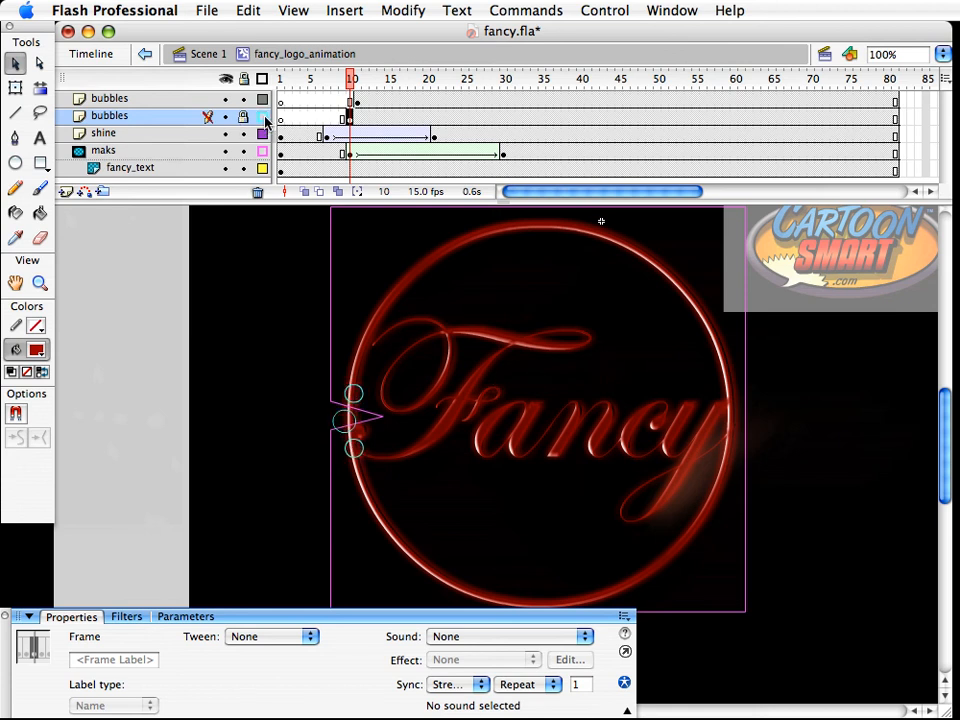
click(352, 90)
drag(352, 90, 358, 88)
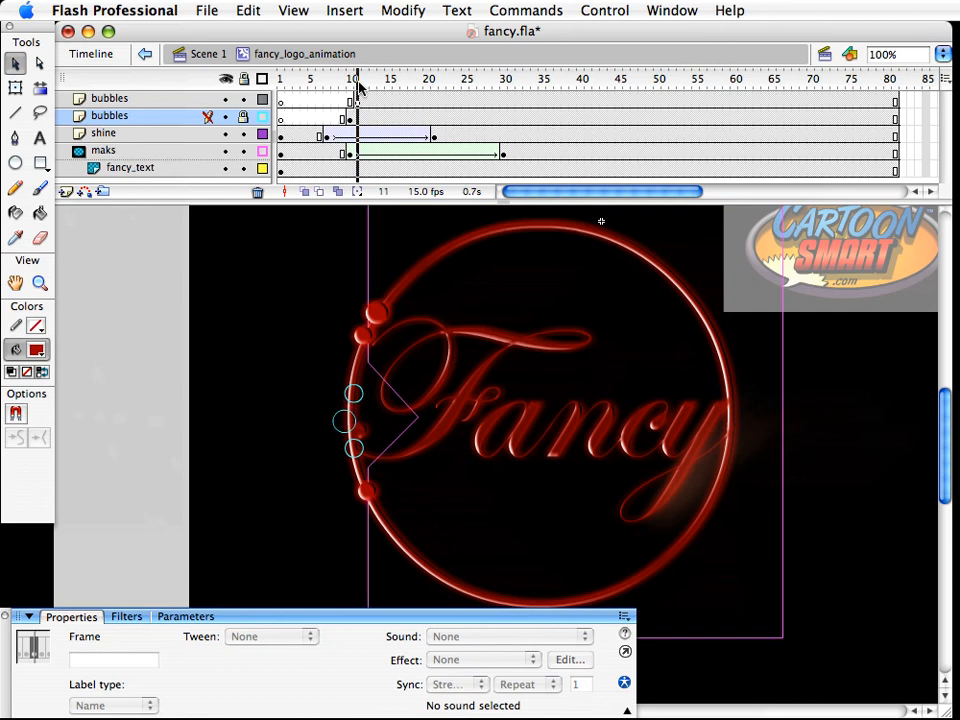
Add a copy of the lowest frame 11 bubble slightly farther down the circle's left edge and adjust its rotation
click(357, 99)
click(381, 494)
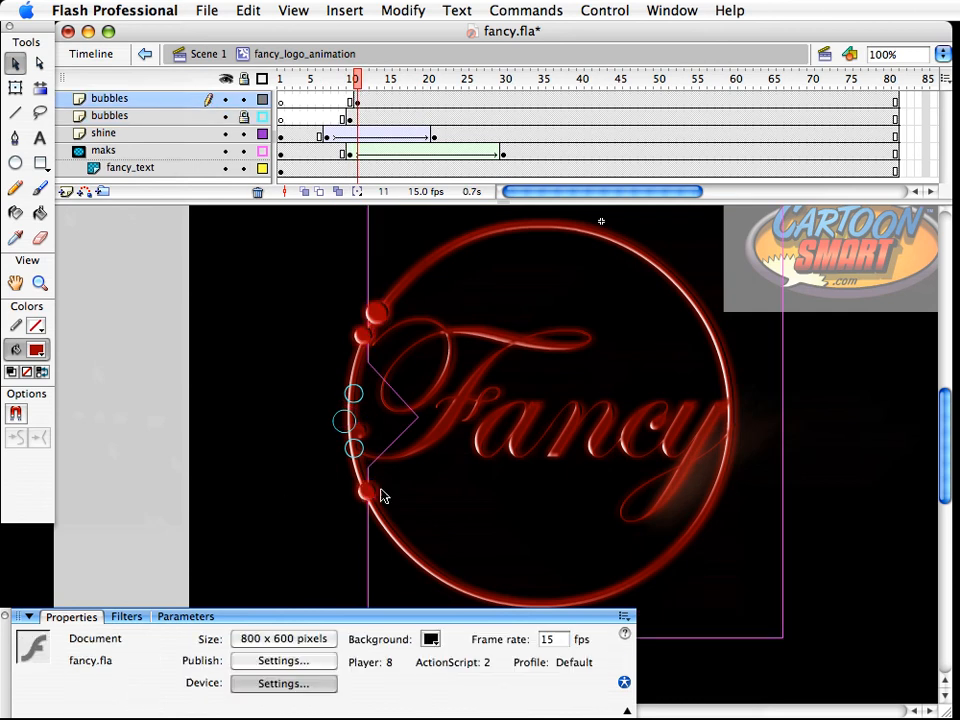
click(369, 493)
drag(369, 493, 403, 521)
key(q)
key(v)
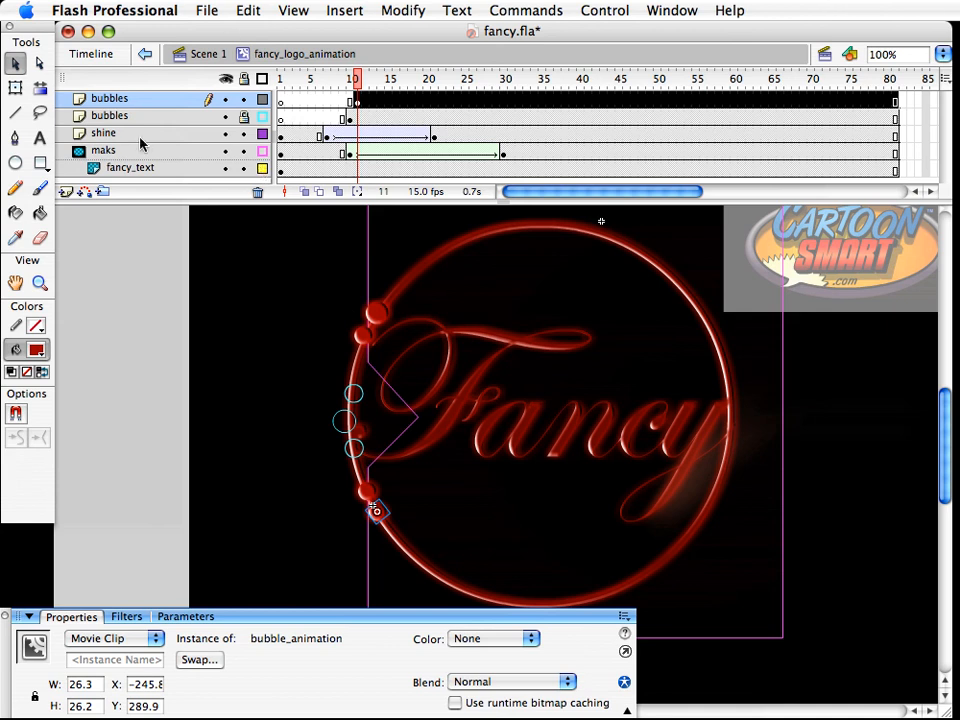
Add a layer above the bubbles layers and copy the frame 11 bubbles keyframe to its frame 12
click(349, 117)
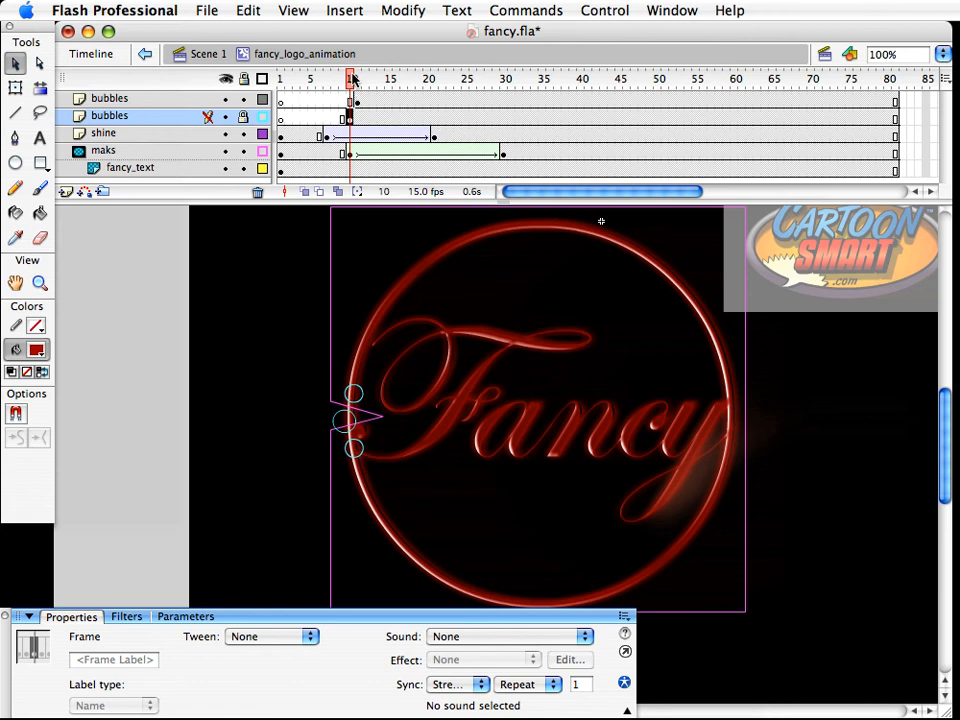
drag(352, 76, 358, 76)
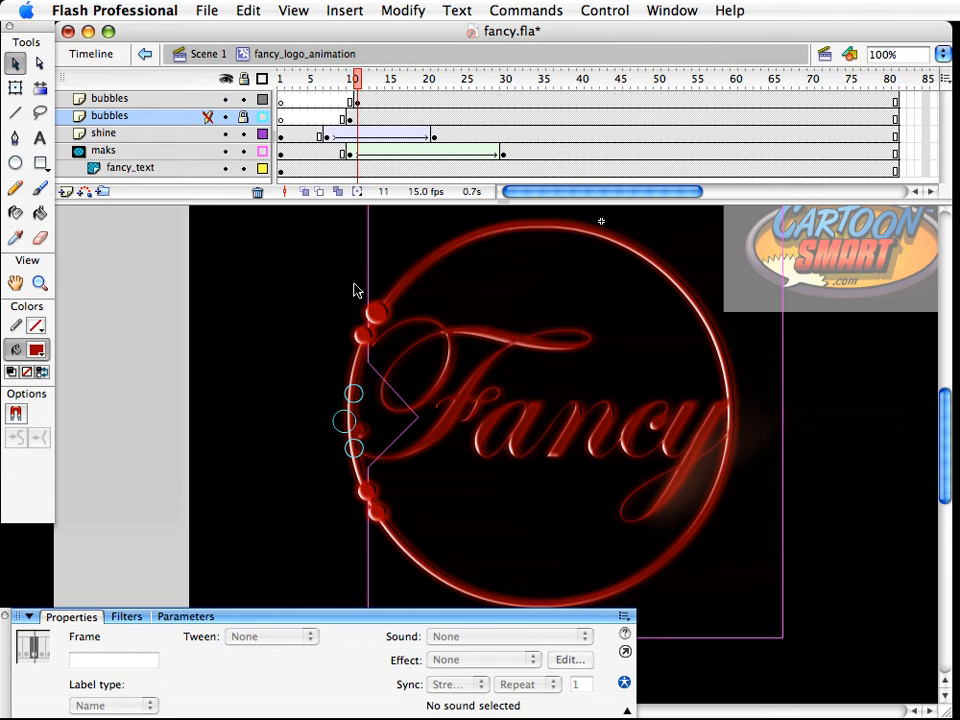
click(122, 99)
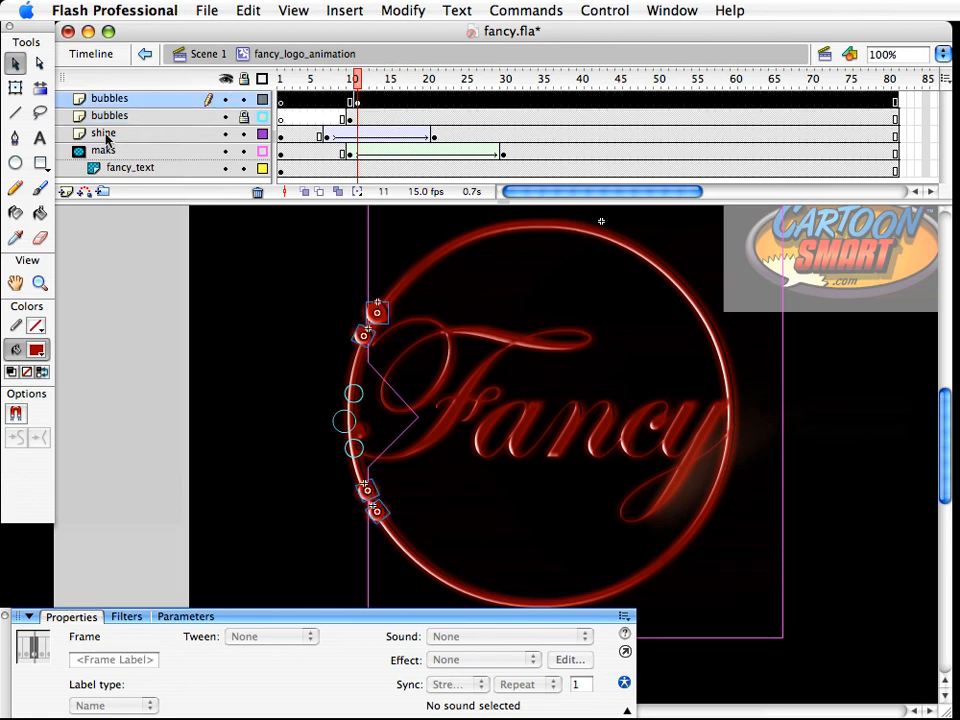
click(66, 192)
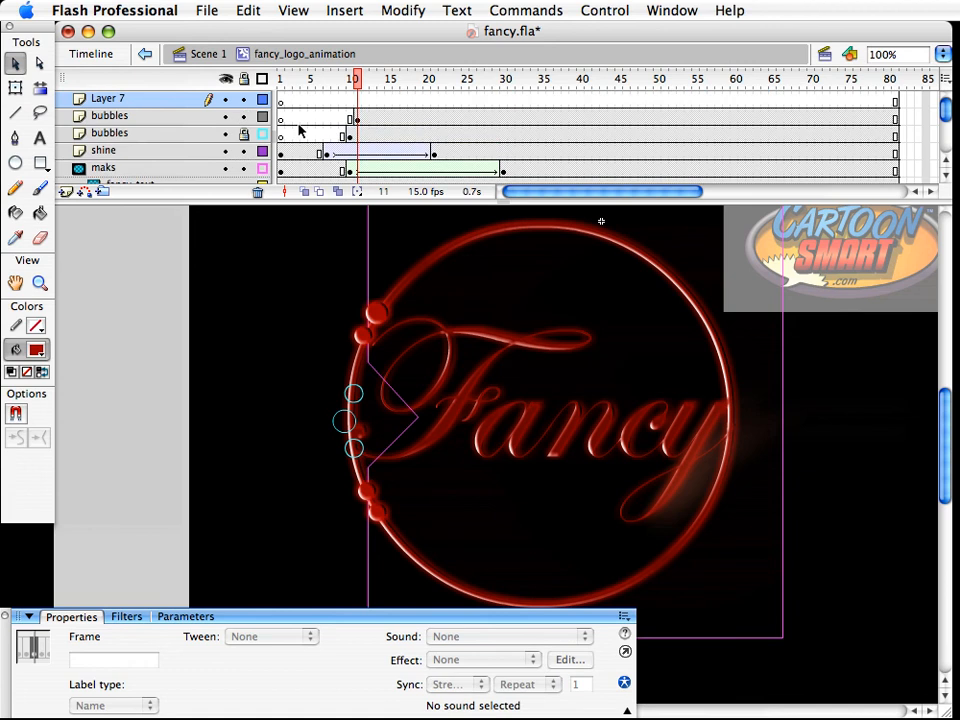
click(357, 117)
drag(357, 117, 366, 99)
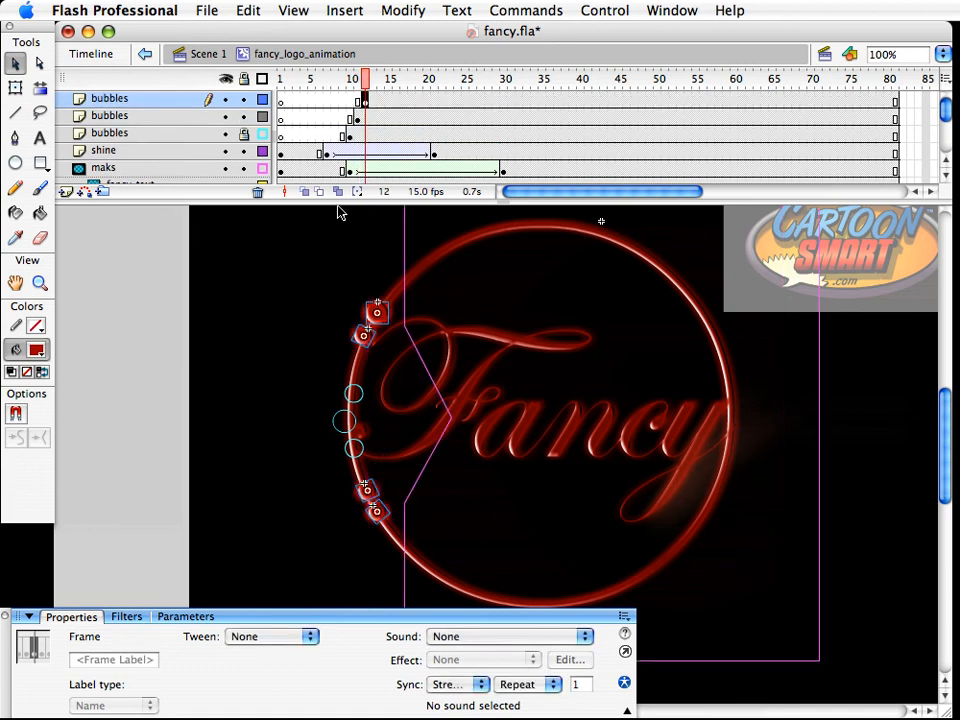
Lock the frame 11 bubbles layer as outlines and move the two upper frame 12 bubbles farther up the circle's left edge
click(244, 118)
click(300, 321)
drag(378, 315, 415, 312)
key(q)
key(v)
click(364, 341)
drag(366, 343, 393, 334)
key(q)
key(v)
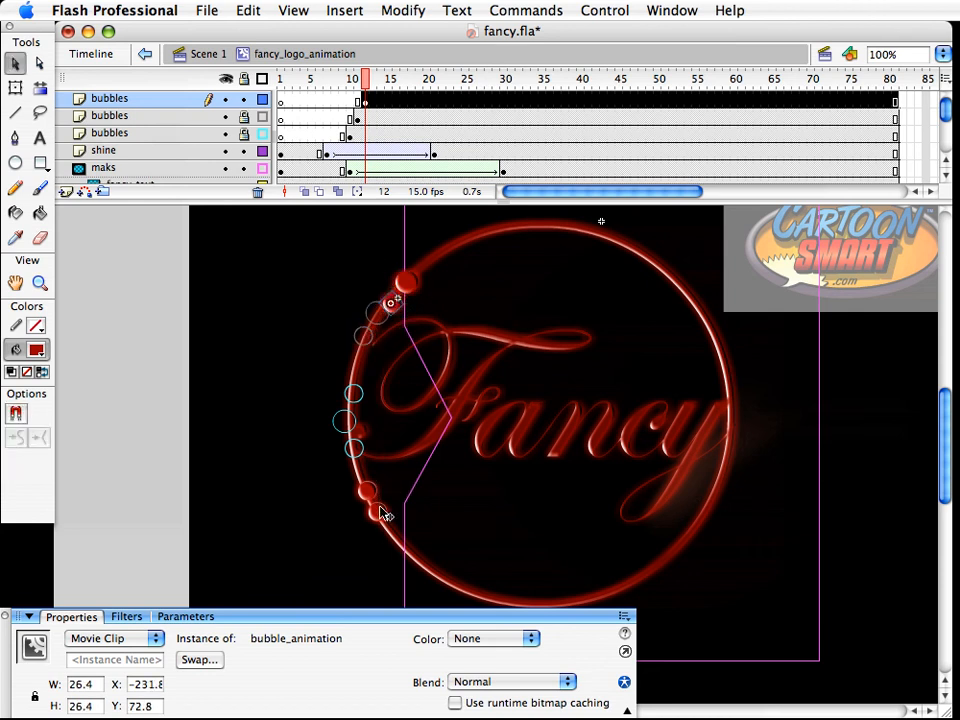
Move the two lower frame 12 bubbles farther down the circle's left edge and show their layer as outlines
mouse_move(379, 512)
mouse_down()
mouse_move(404, 551)
mouse_move(381, 533)
mouse_move(389, 508)
mouse_move(388, 532)
mouse_up()
key(q)
key(v)
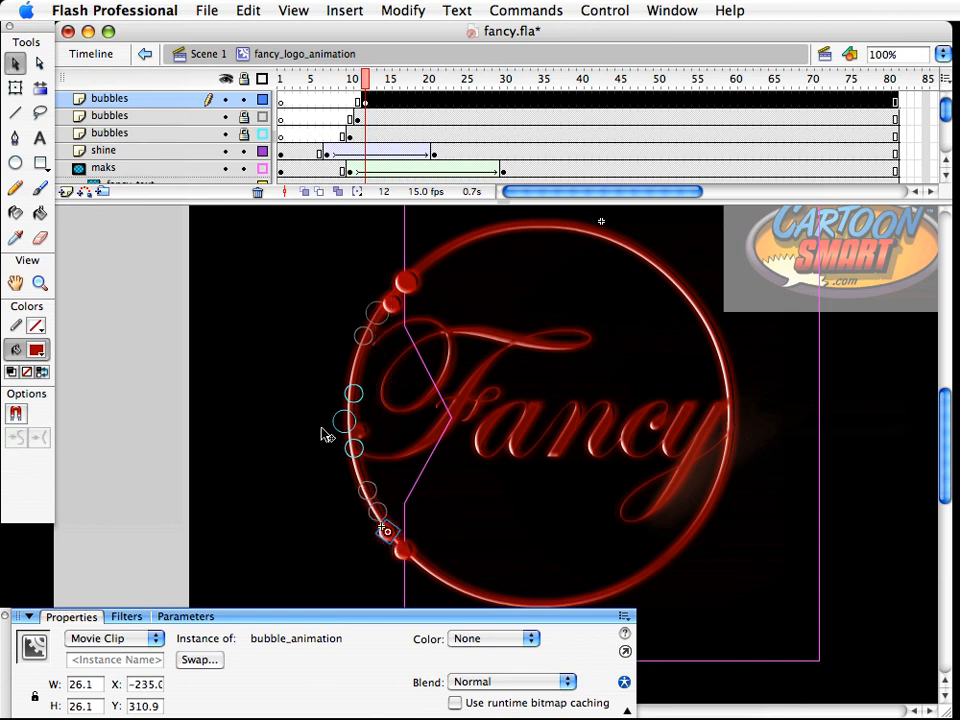
click(262, 100)
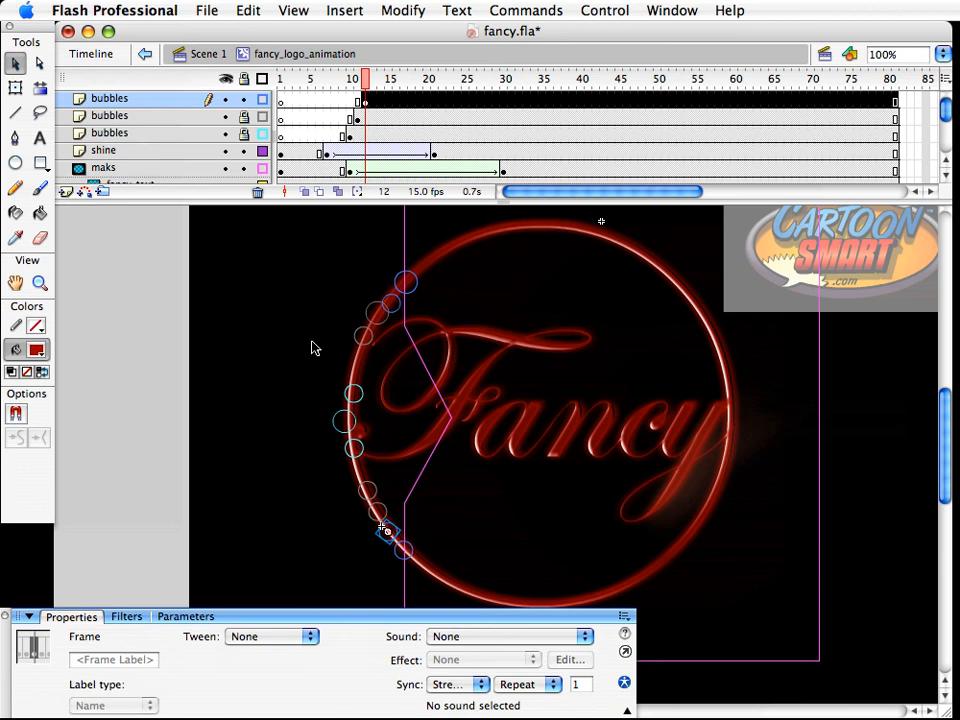
Place two copies of the small upper bubble along the lower stem of the F at frame 12
click(391, 302)
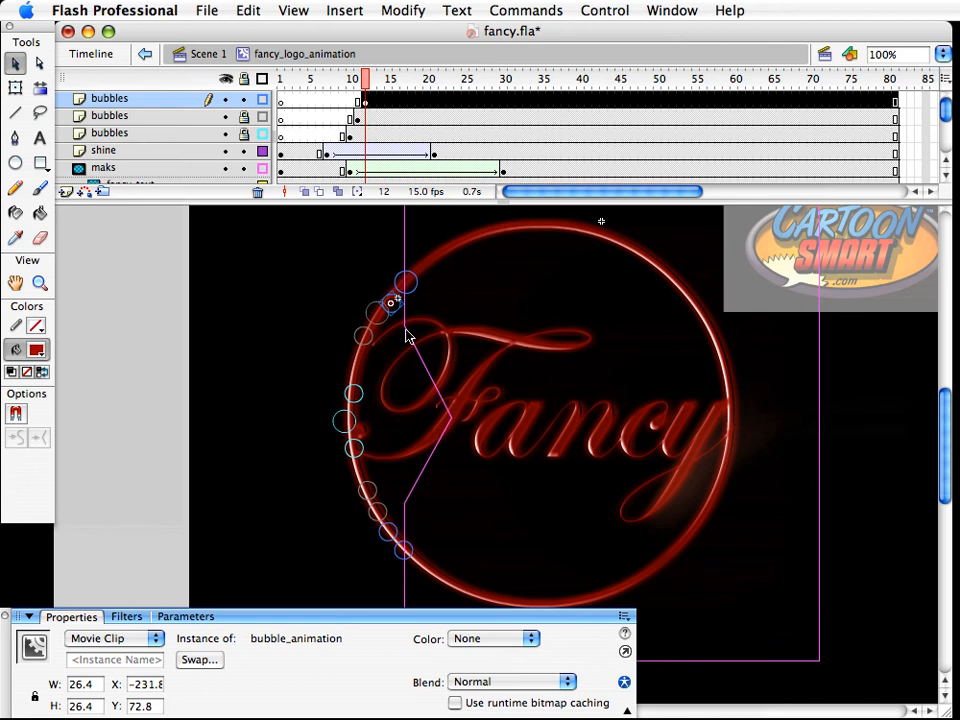
drag(392, 306, 446, 435)
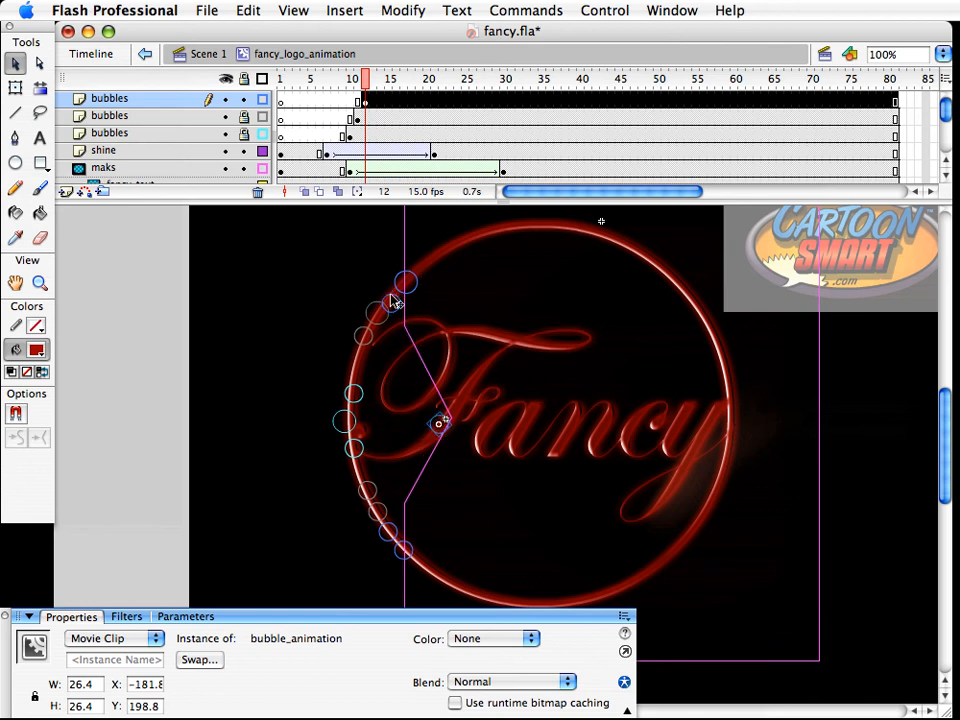
click(384, 330)
click(382, 329)
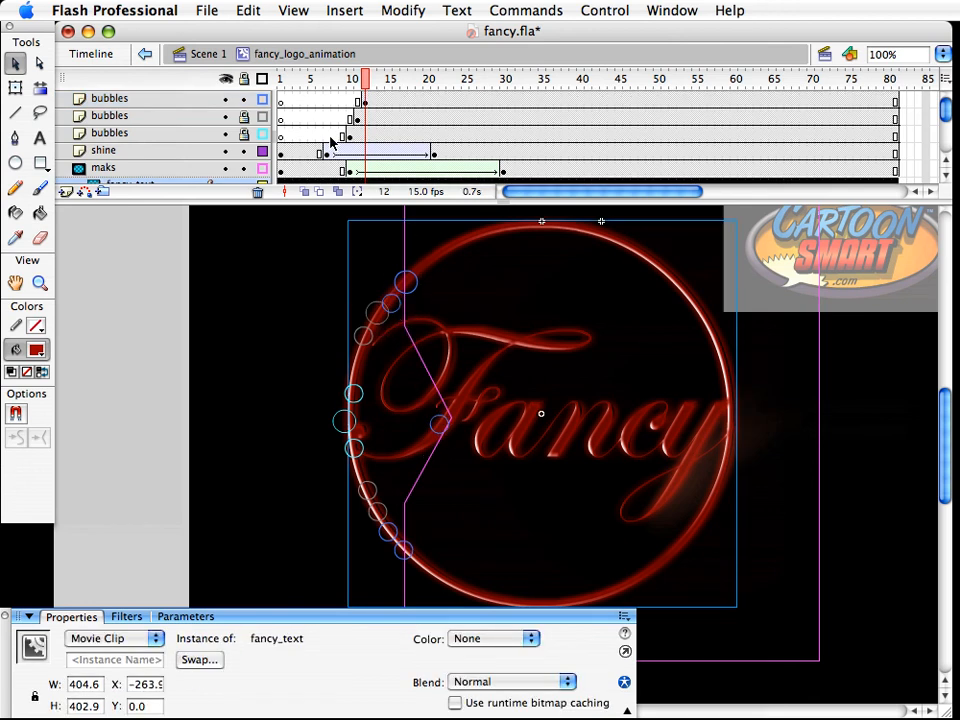
click(366, 104)
click(293, 291)
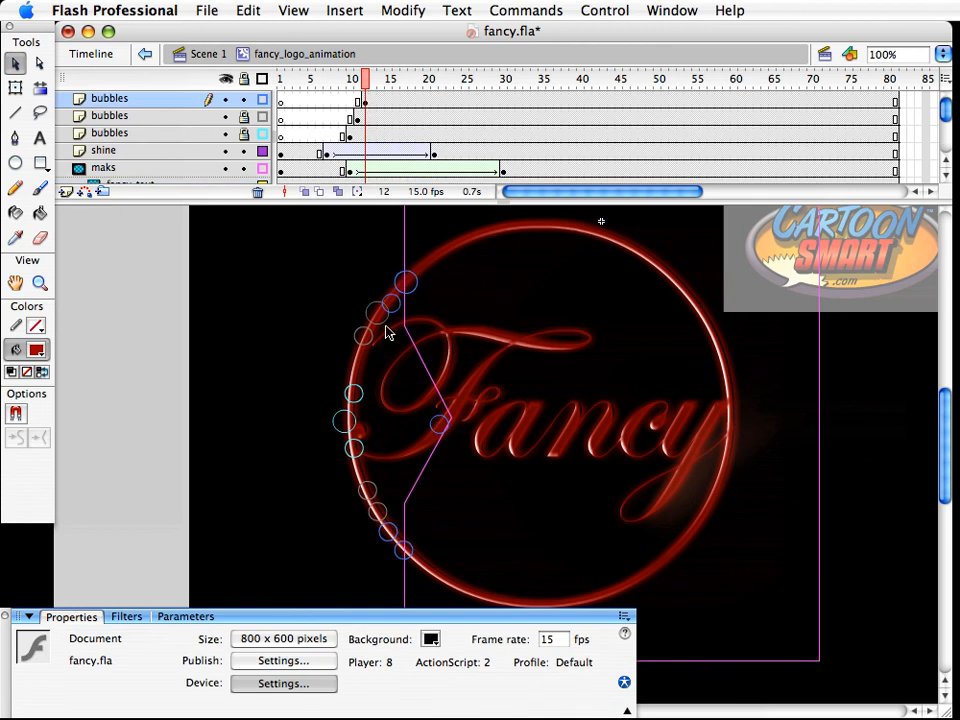
drag(391, 303, 392, 439)
key(q)
key(v)
Unlock the frame 11 bubbles layer, show it solid, and copy its small upper bubble onto the F's lower-left flourish
click(356, 116)
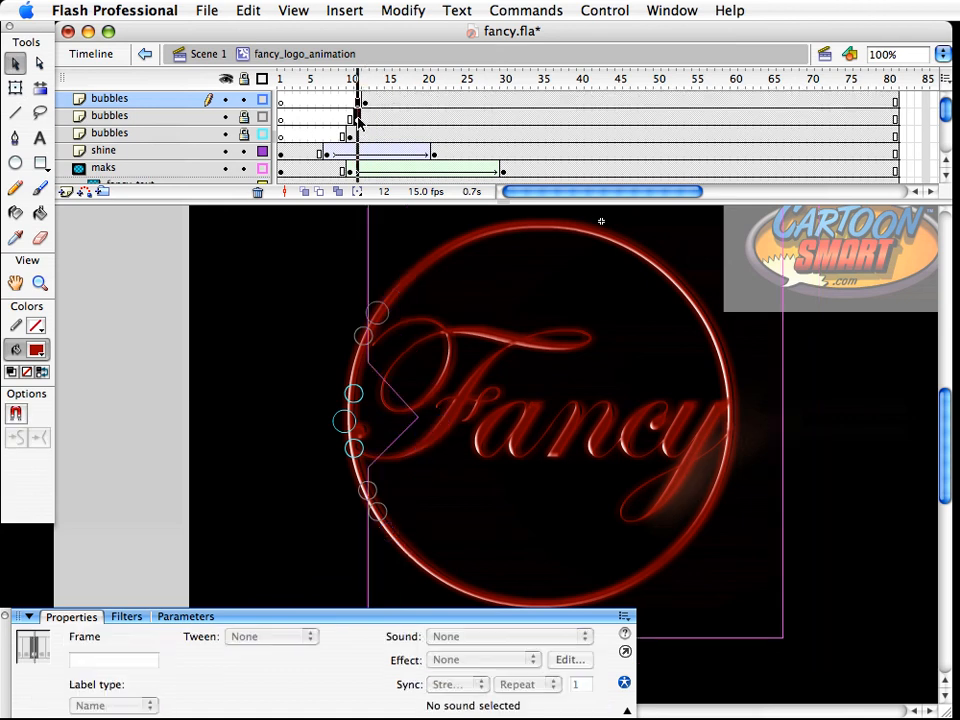
click(326, 394)
click(355, 343)
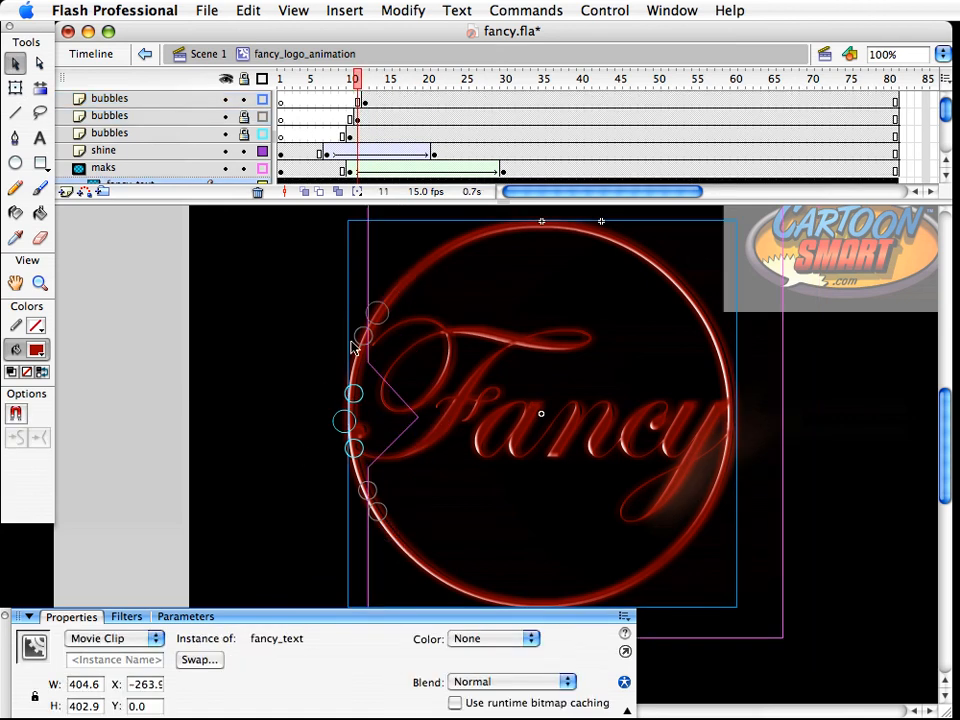
click(364, 343)
click(244, 99)
click(244, 116)
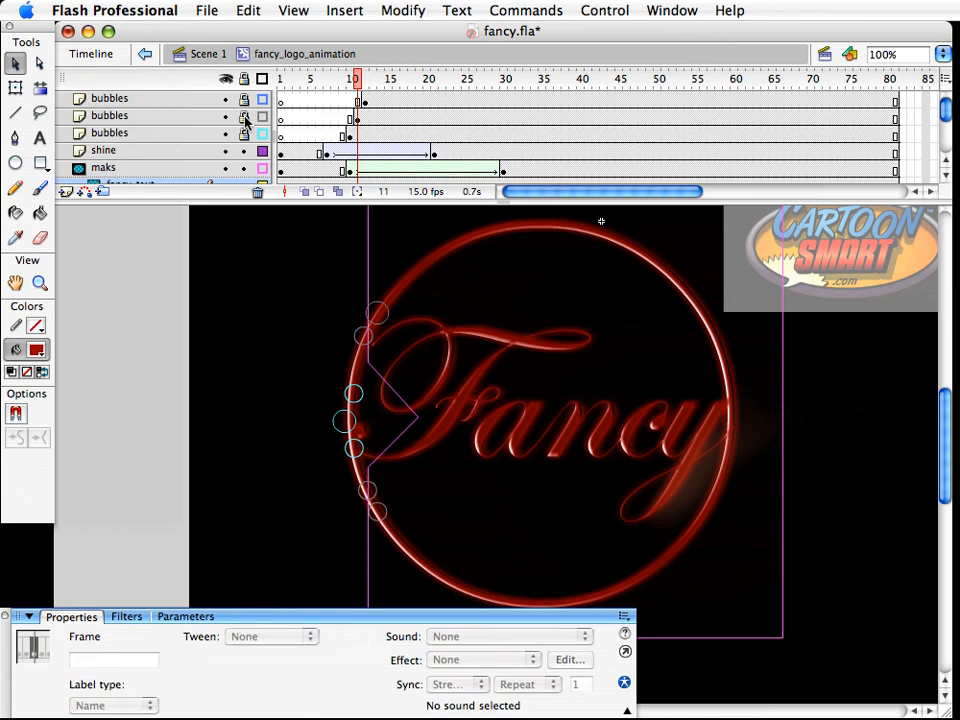
click(262, 116)
click(245, 297)
drag(364, 336, 385, 453)
key(q)
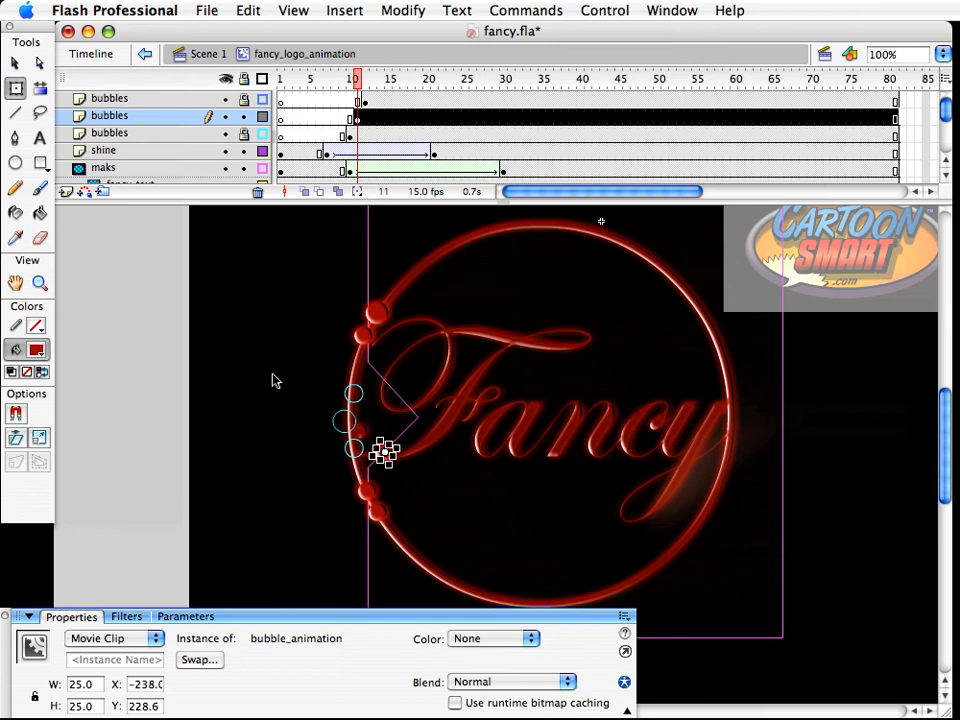
Lock the frame 11 bubbles layer as outlines again and save the document
click(244, 116)
click(262, 116)
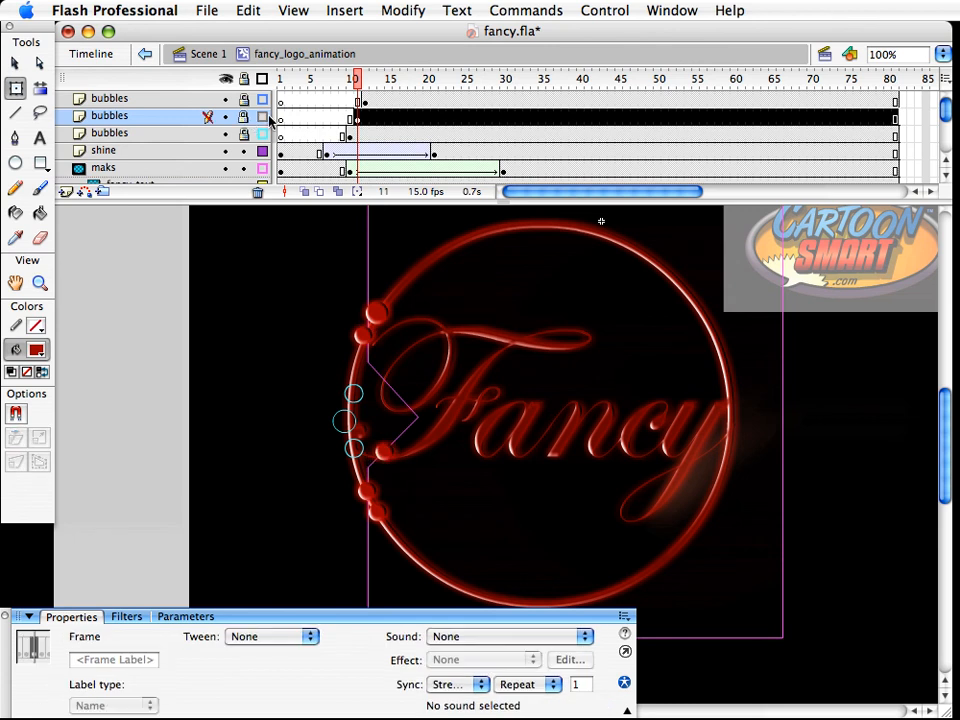
click(265, 420)
key(super+s)
Add another layer on top and copy the frame 12 bubbles keyframe to its frame 13
click(371, 85)
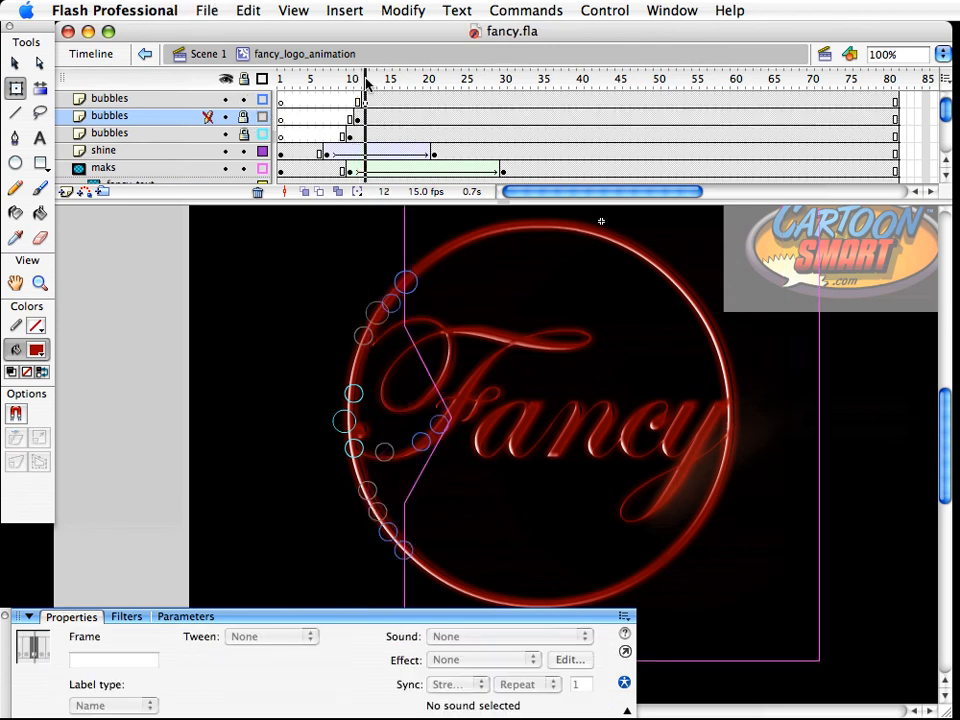
click(110, 98)
click(65, 191)
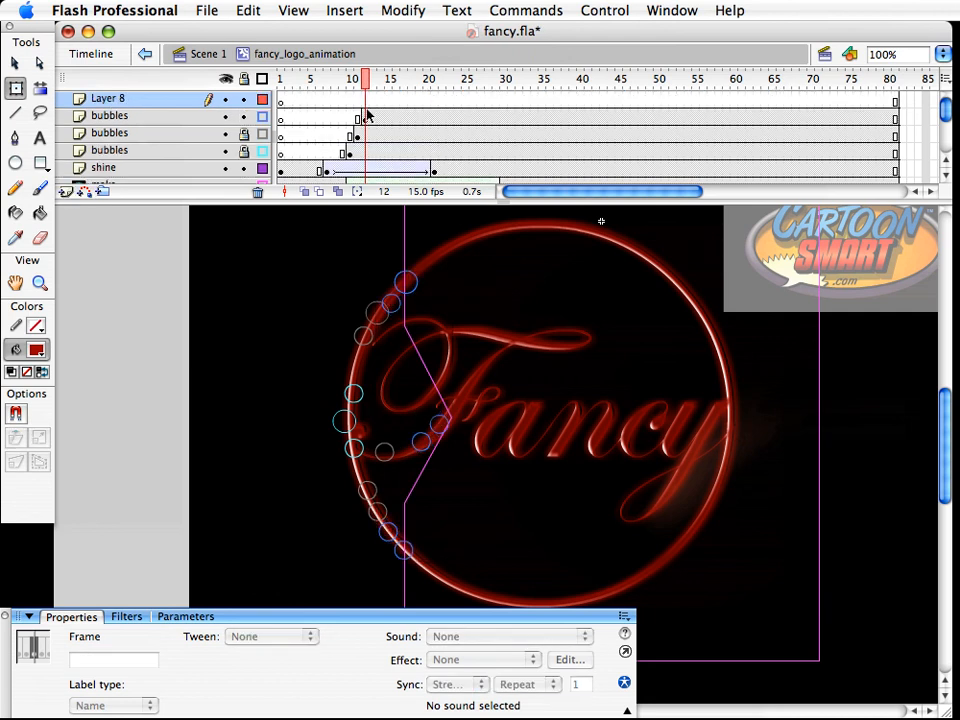
click(364, 117)
drag(365, 118, 374, 99)
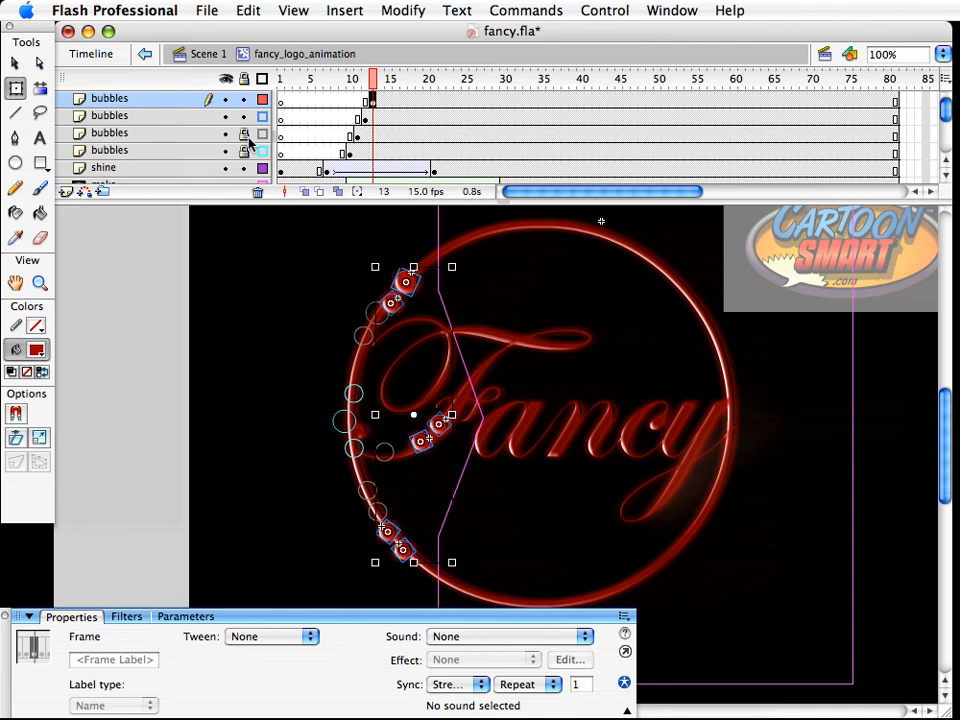
Lock the frame 12 bubbles layer and shift all frame 13 bubbles about 20 px right and 10 px up
click(244, 116)
click(278, 382)
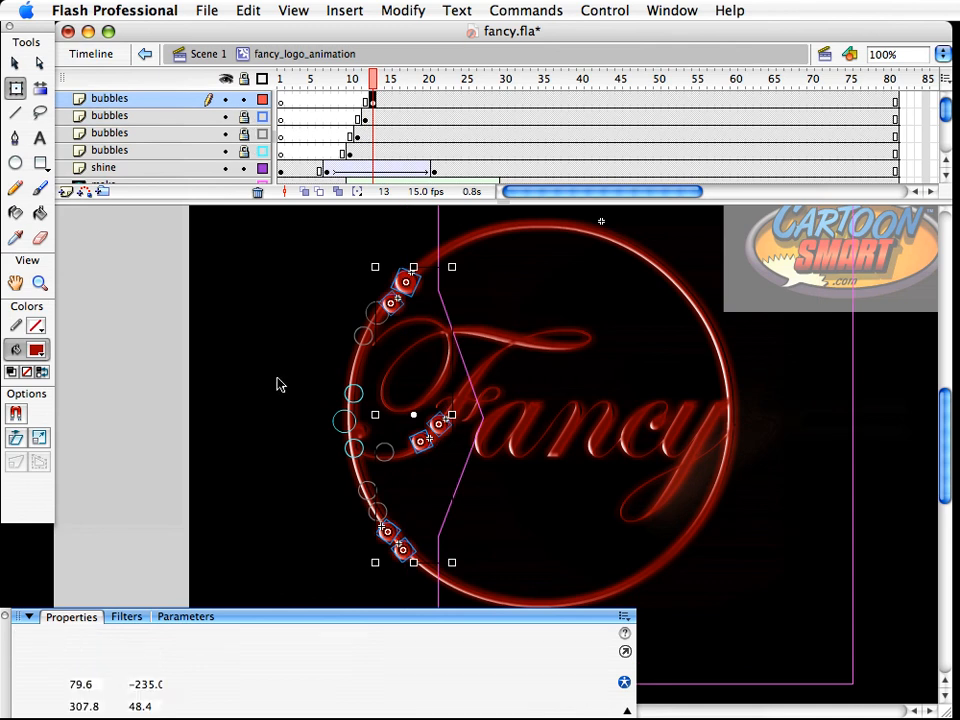
click(372, 101)
key(shift+Right)
key(shift+Right)
key(shift+Up)
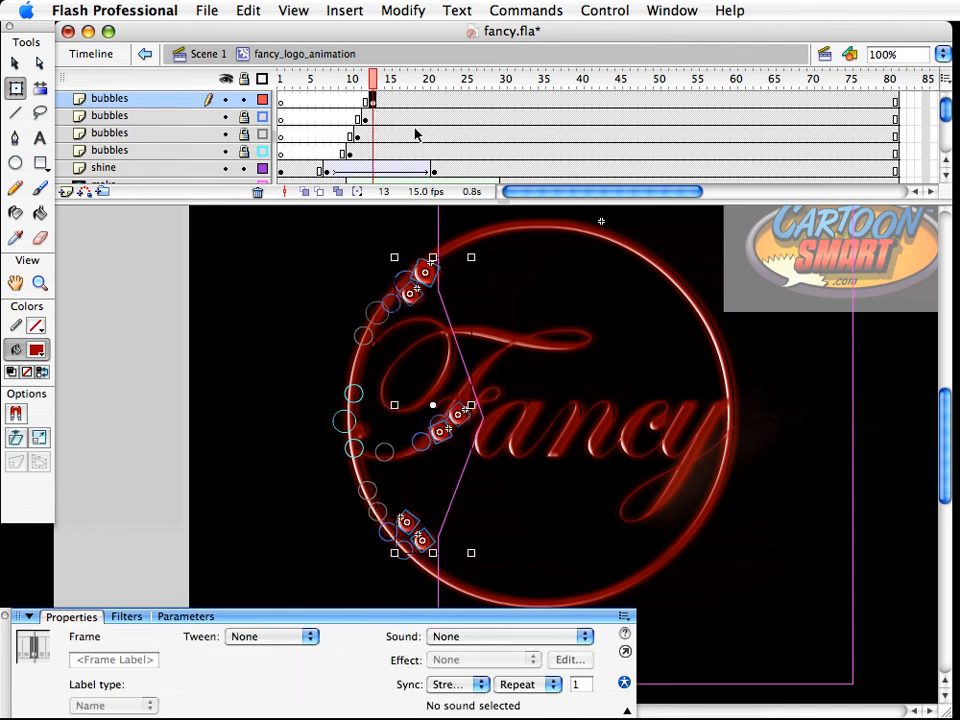
Move the two upper frame 13 bubbles along the circle's upper-left edge and the middle pair up the F's stem
click(271, 345)
drag(426, 273, 443, 258)
key(v)
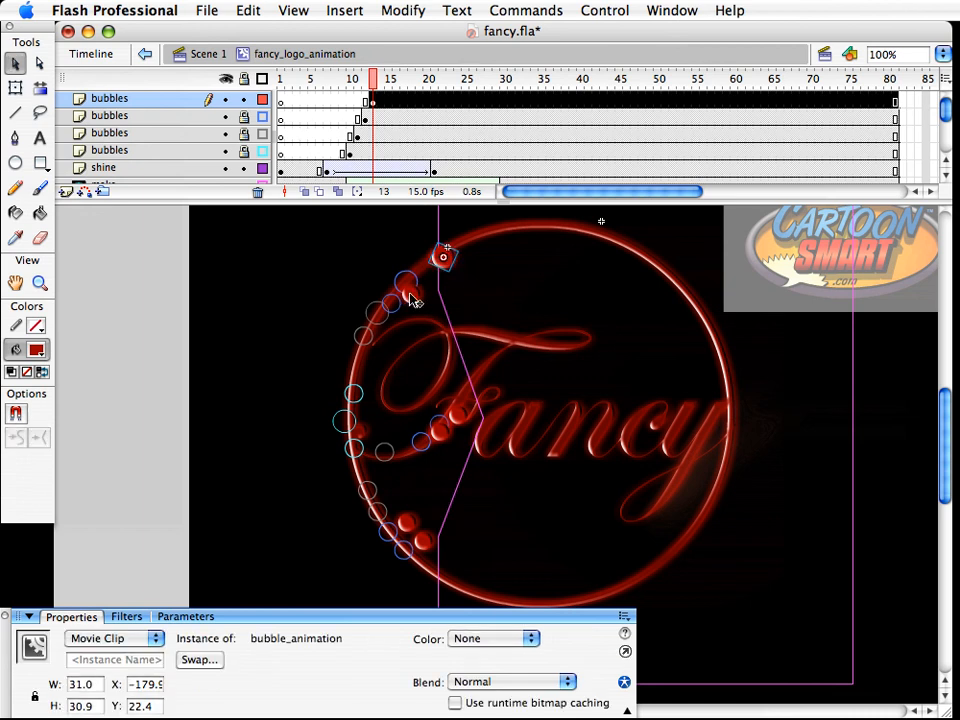
drag(405, 296, 423, 268)
click(450, 416)
mouse_move(454, 417)
mouse_down()
mouse_move(468, 394)
mouse_move(461, 414)
mouse_up()
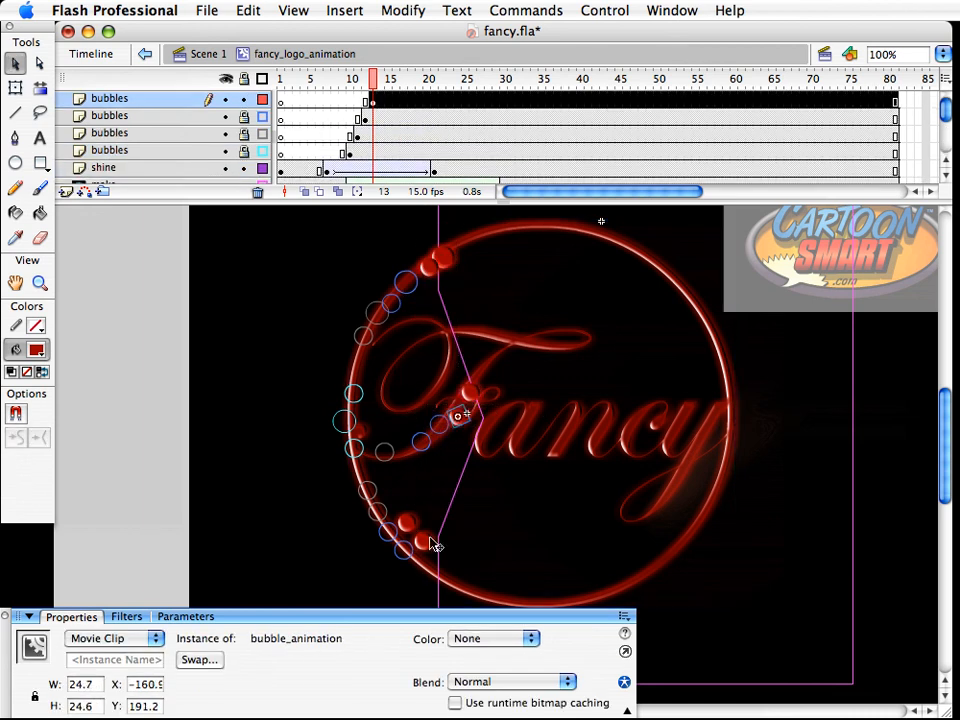
Move the two lower frame 13 bubbles onto the circle's lower-left edge and save the document
click(446, 584)
drag(420, 530, 421, 576)
click(454, 476)
key(super+s)
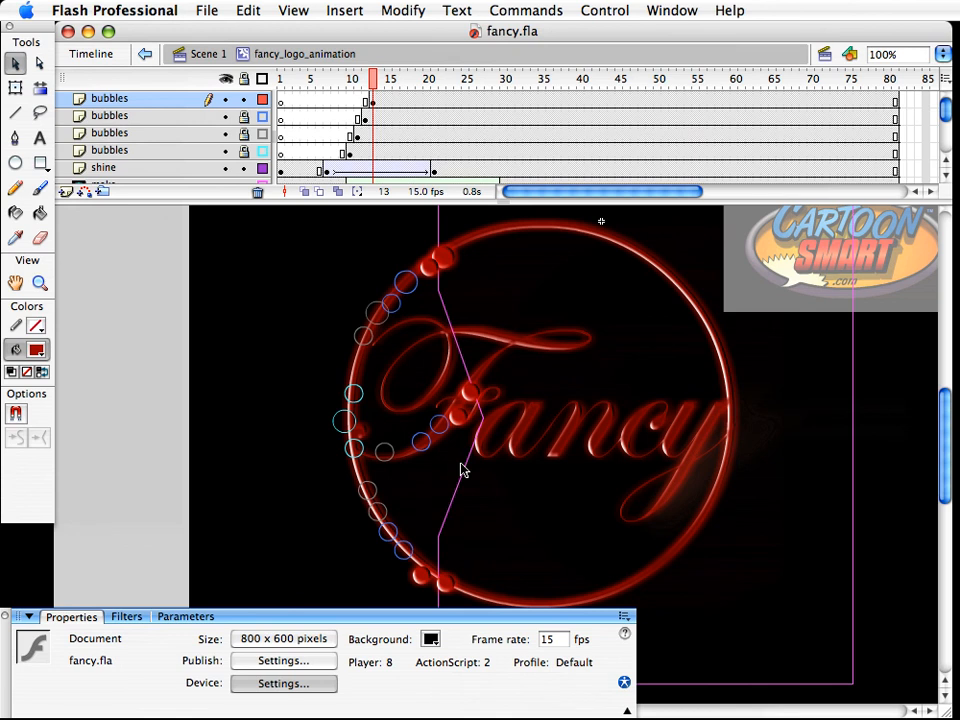
Test the movie at the current frame rate and again with the frame rate set to 3 fps
key(super+Return)
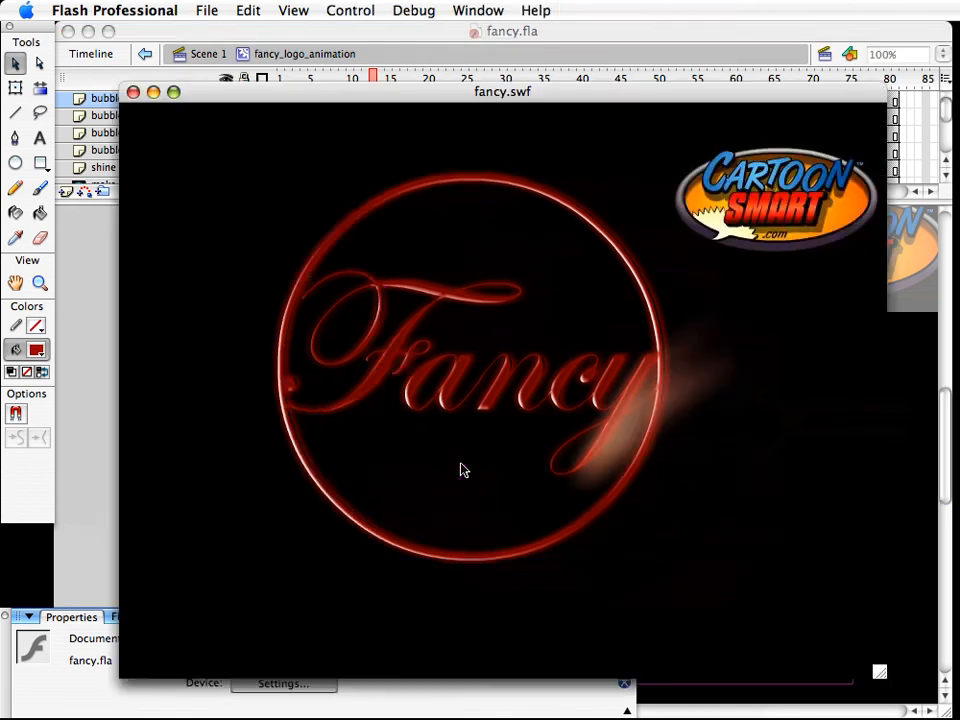
key(super+w)
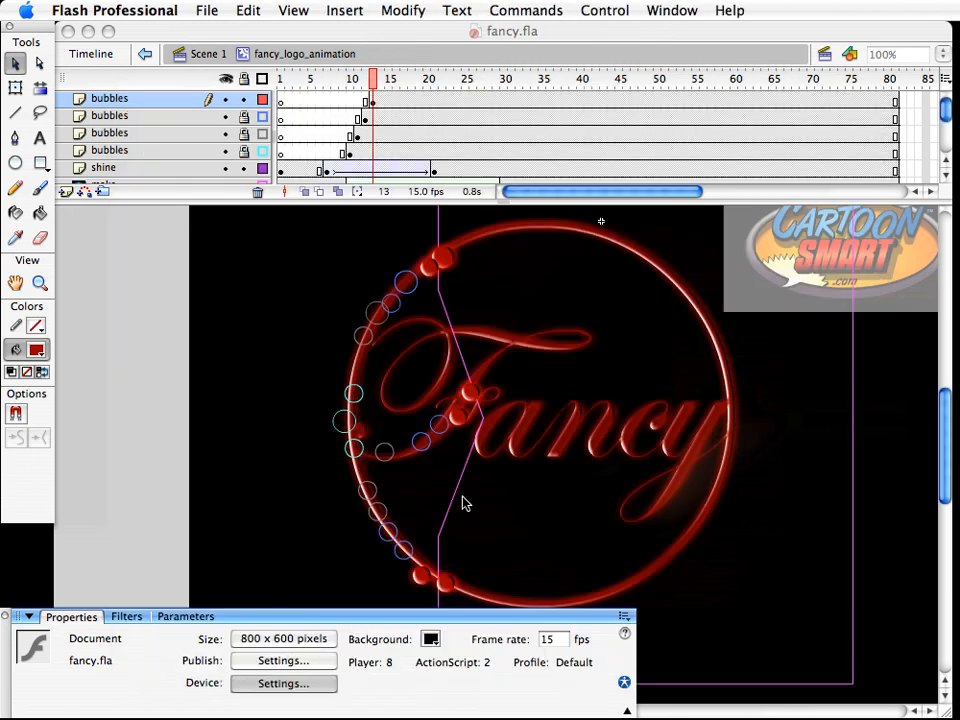
key(Return)
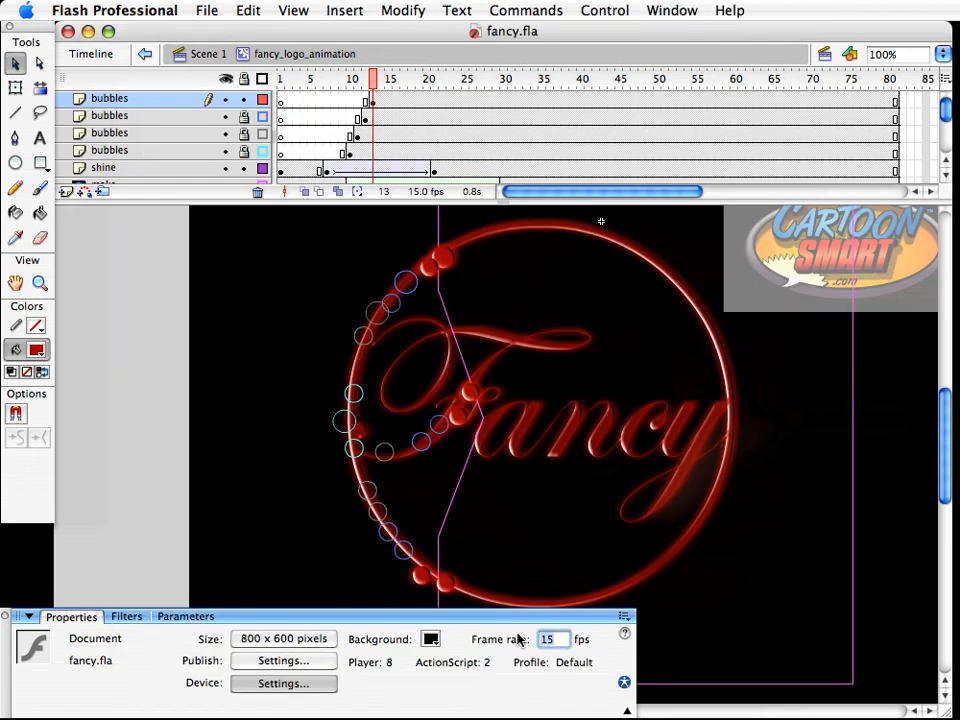
text(5)
key(super+Return)
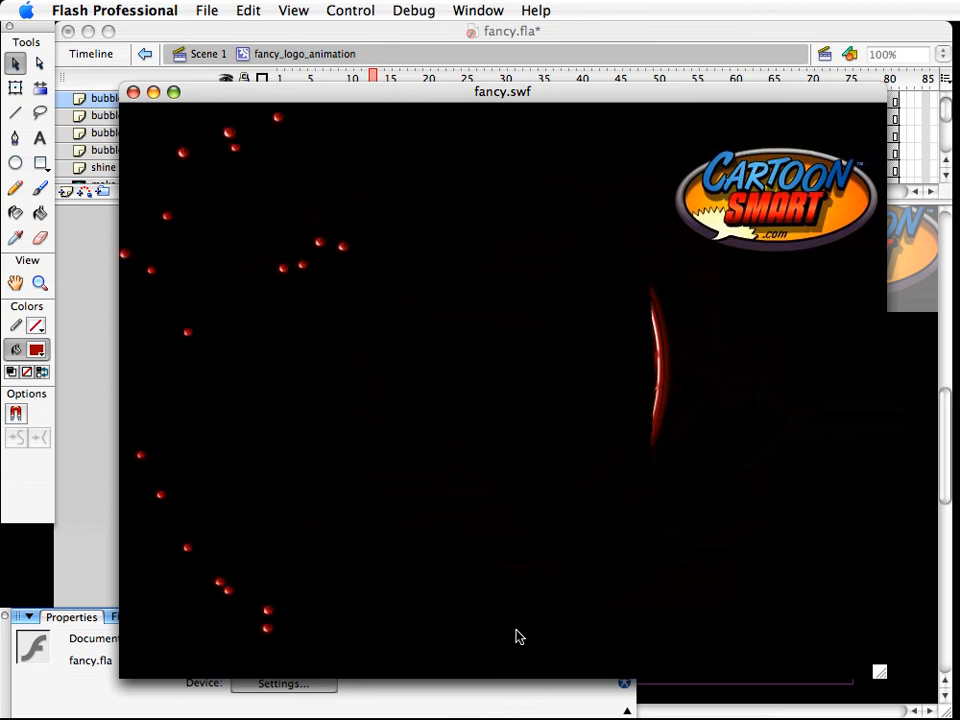
click(133, 92)
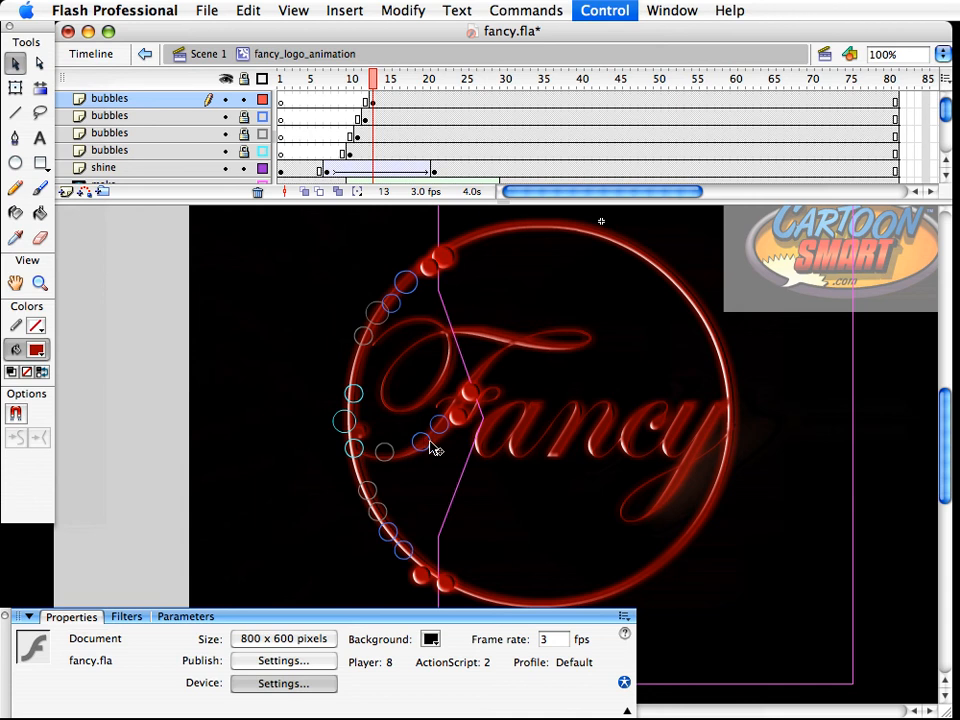
Enlarge the timeline to show all layers and return to Scene 1
click(422, 330)
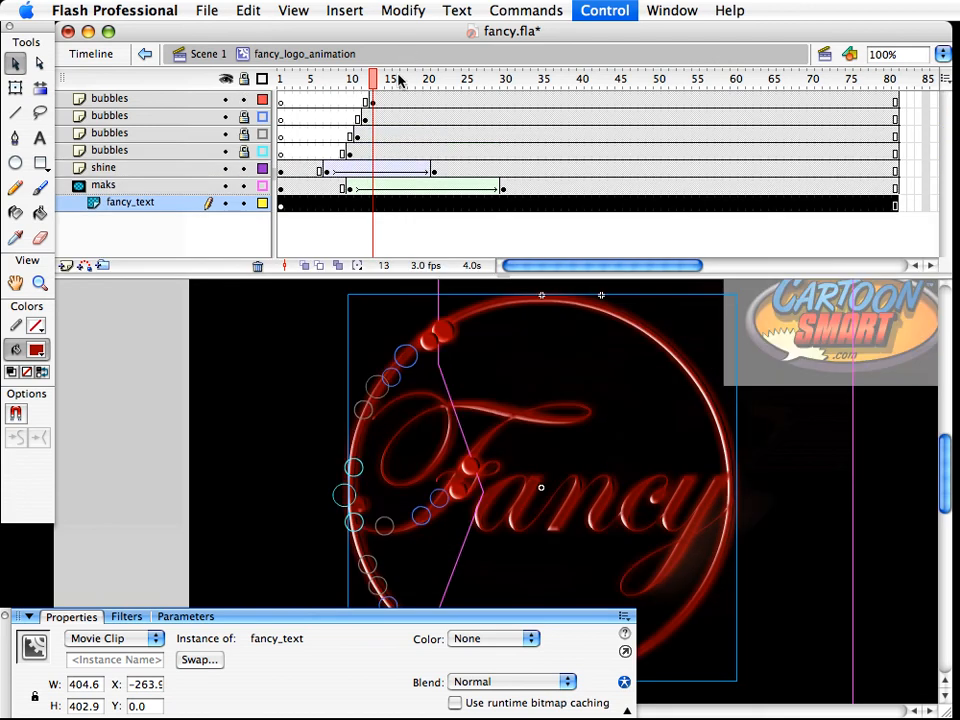
click(503, 101)
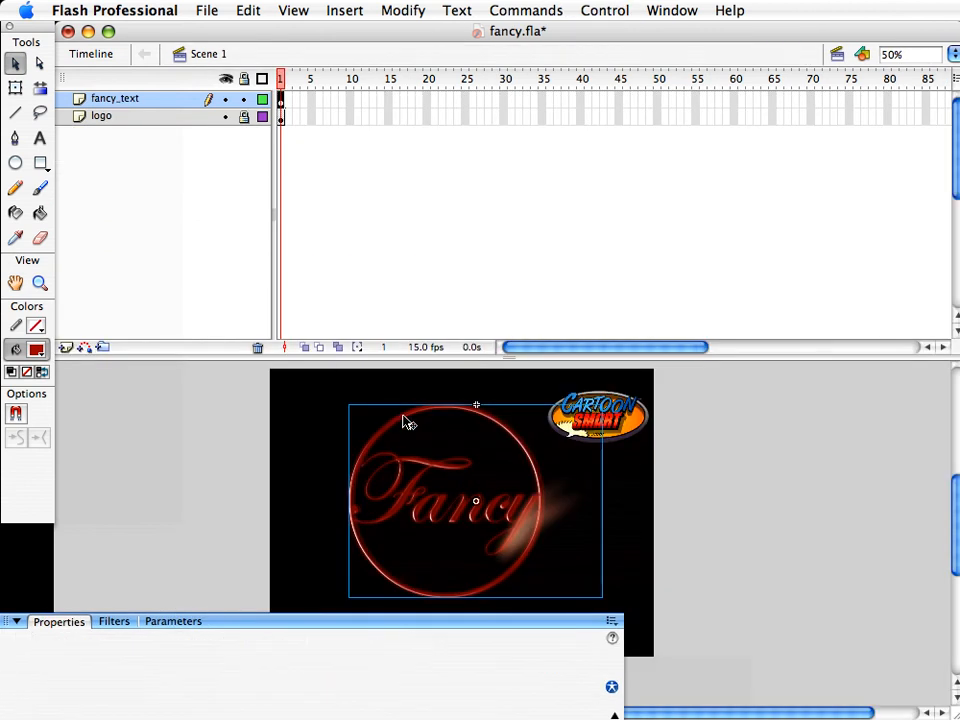
Open the fancy_logo_animation clip for editing, preview its timeline up to frame 31 and save the document
double_click(406, 421)
click(292, 80)
drag(292, 80, 510, 76)
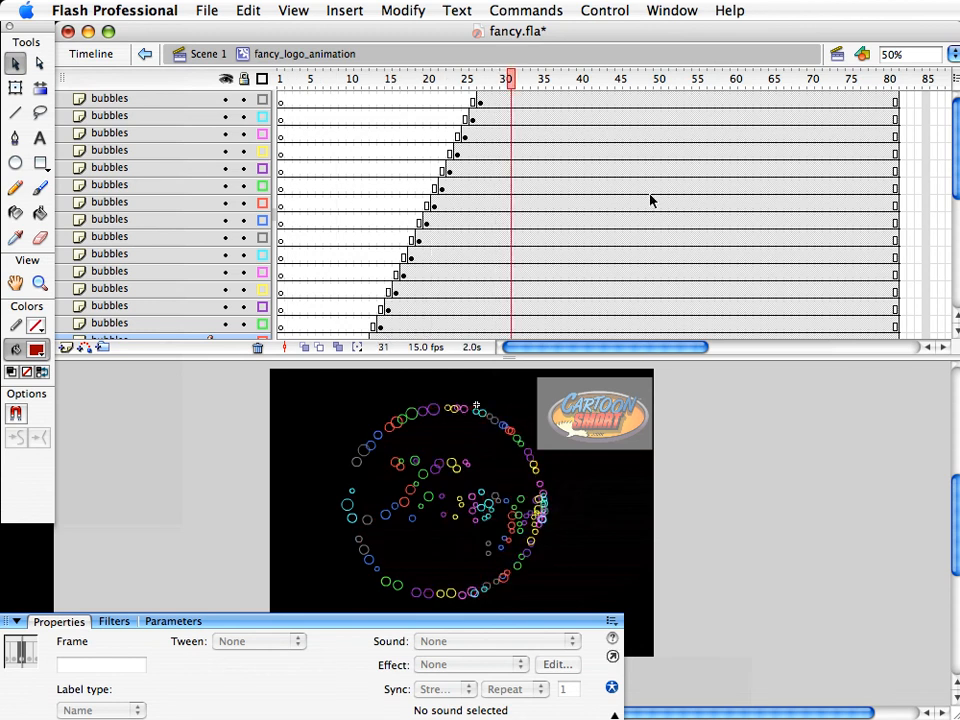
click(733, 603)
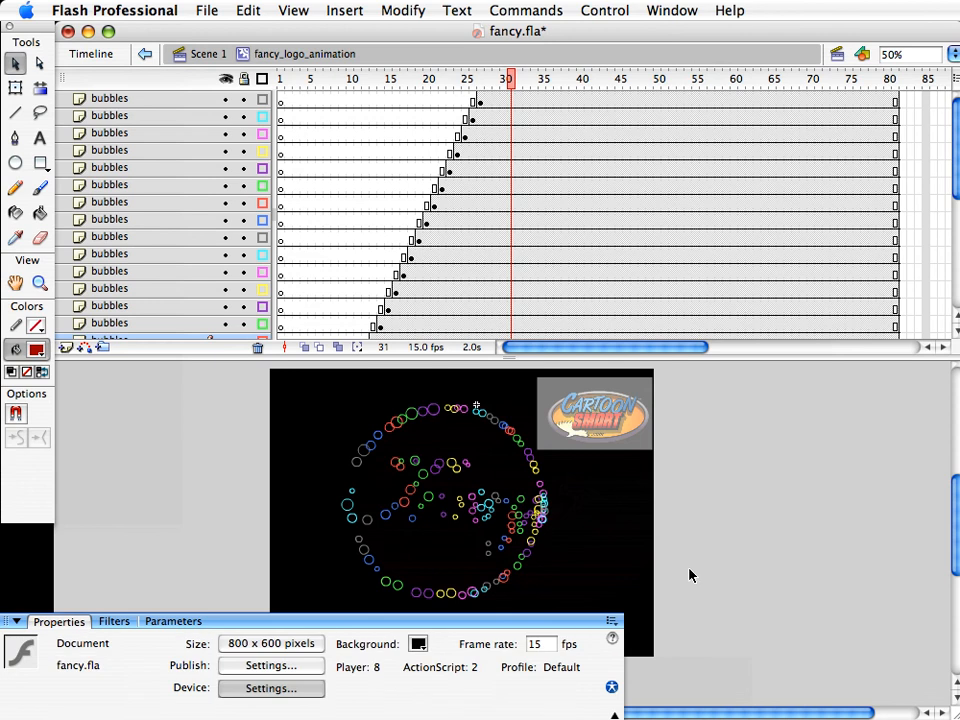
key(super+s)
Set the document frame rate to 4 fps and test the movie
double_click(541, 644)
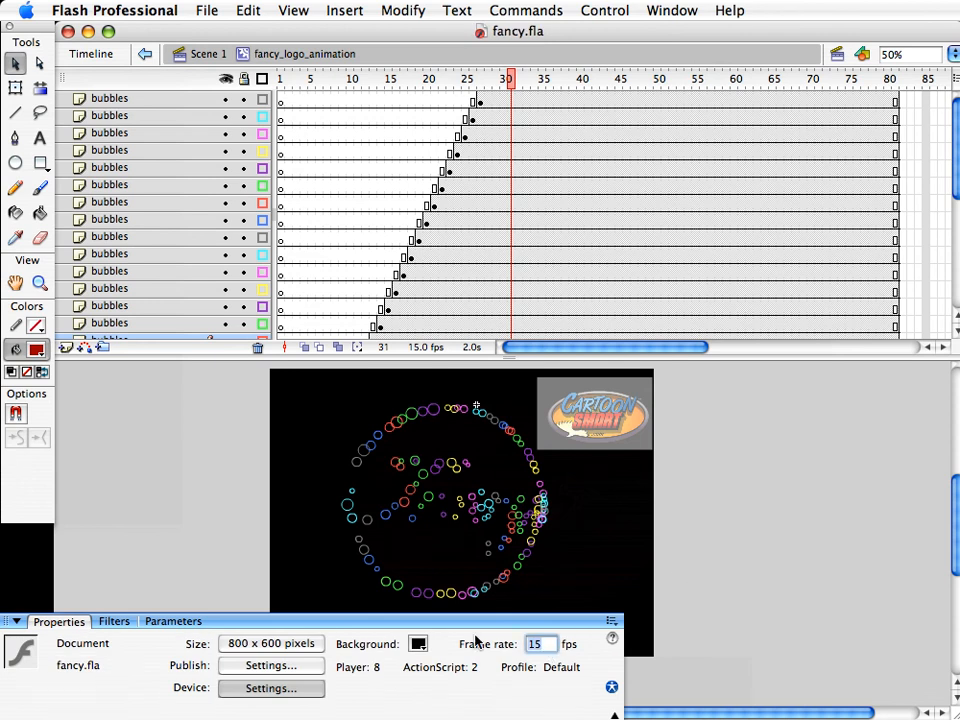
text(4)
key(super+Return)
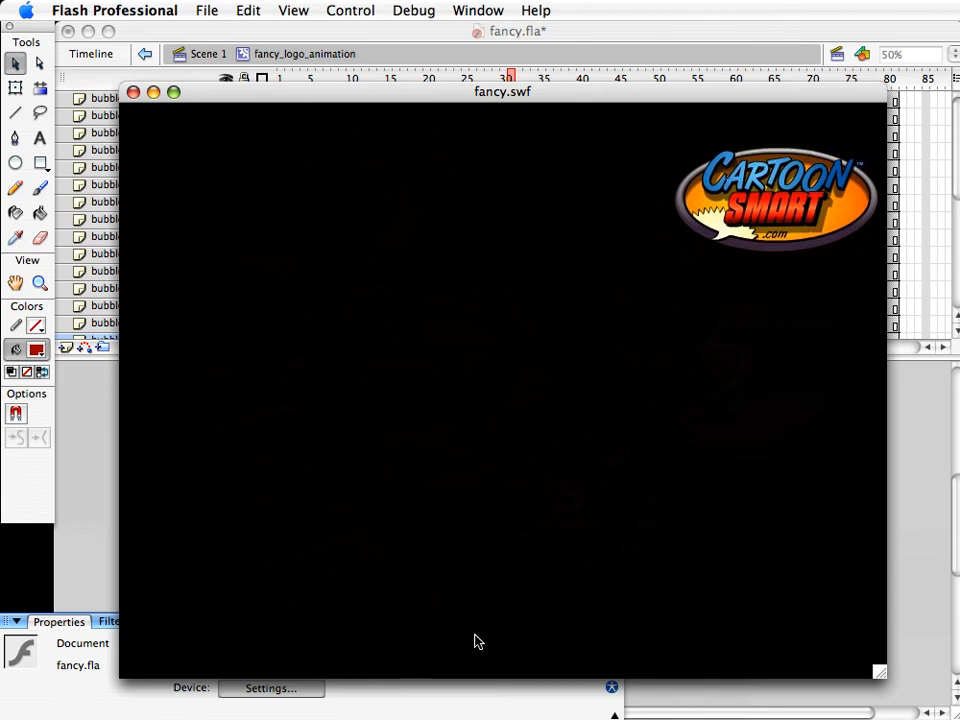
click(133, 92)
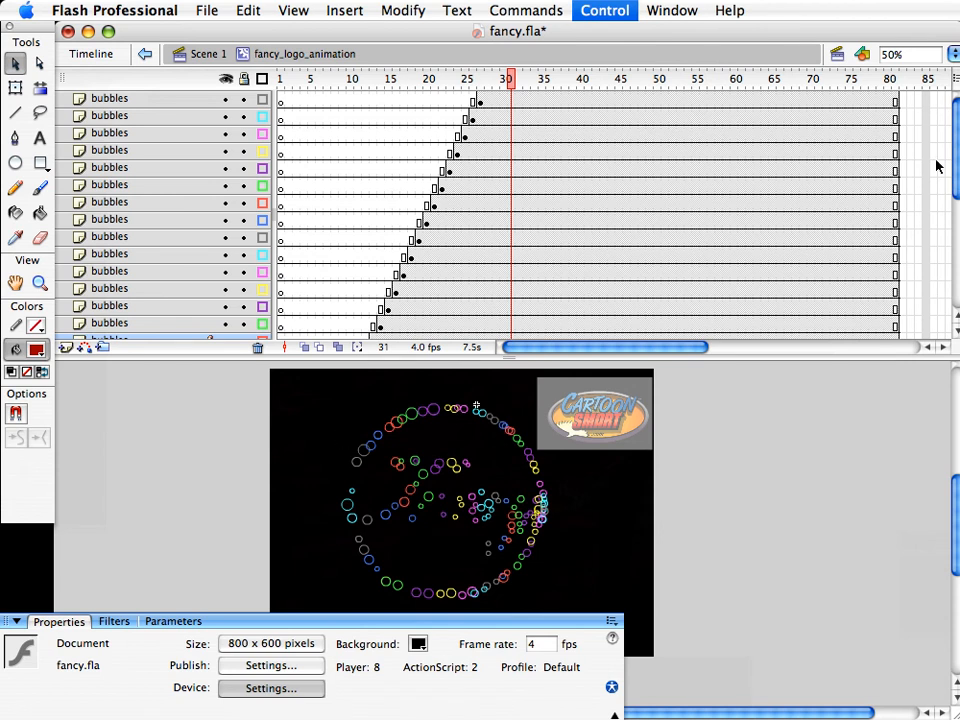
Turn off outline display for the lowest bubbles layer and open its largest bubble, bubble_animation, for in-place editing
drag(955, 168, 575, 292)
click(245, 272)
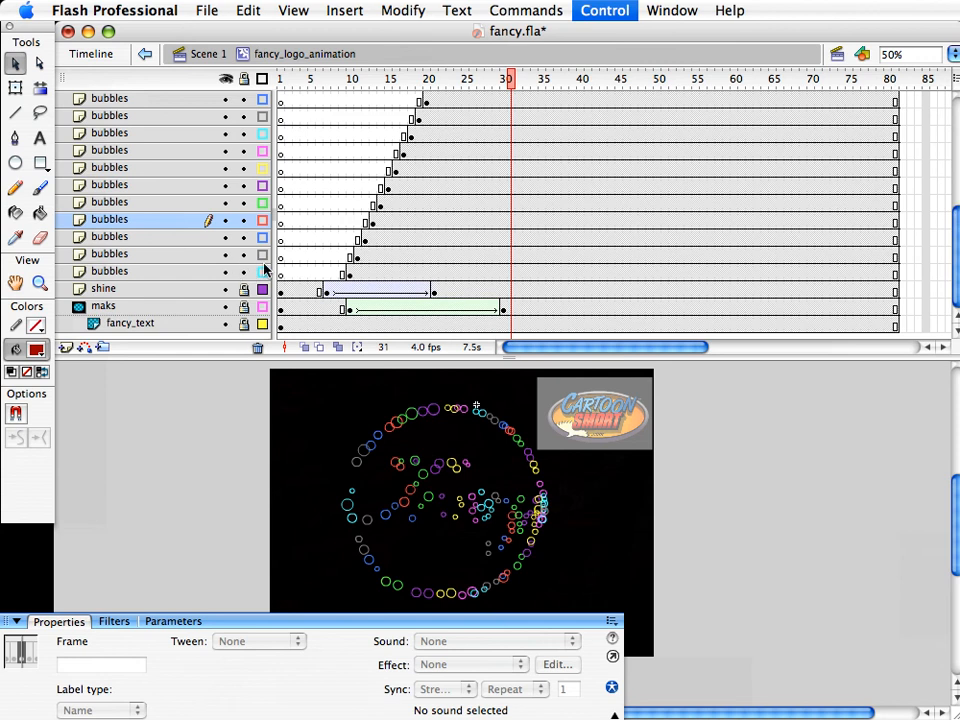
click(40, 284)
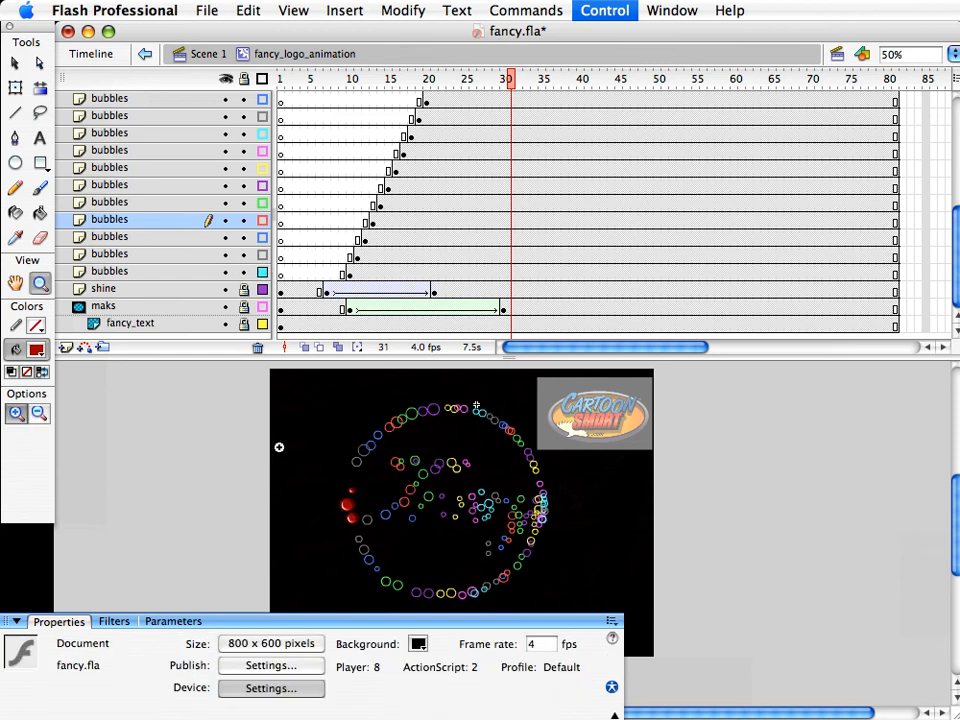
drag(277, 444, 590, 622)
key(v)
drag(328, 496, 409, 511)
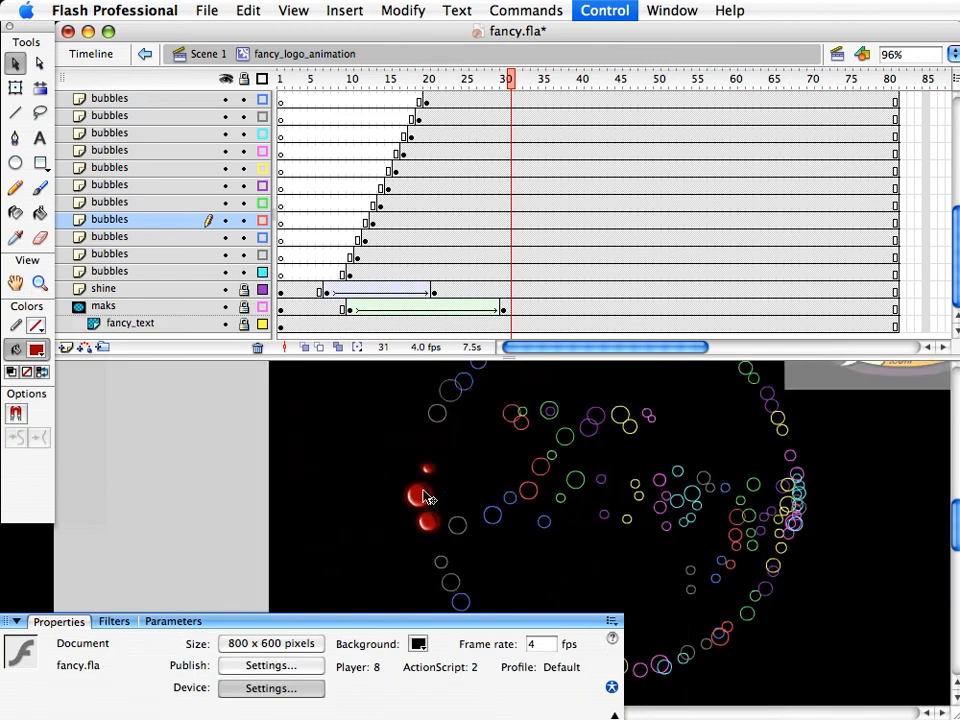
click(424, 497)
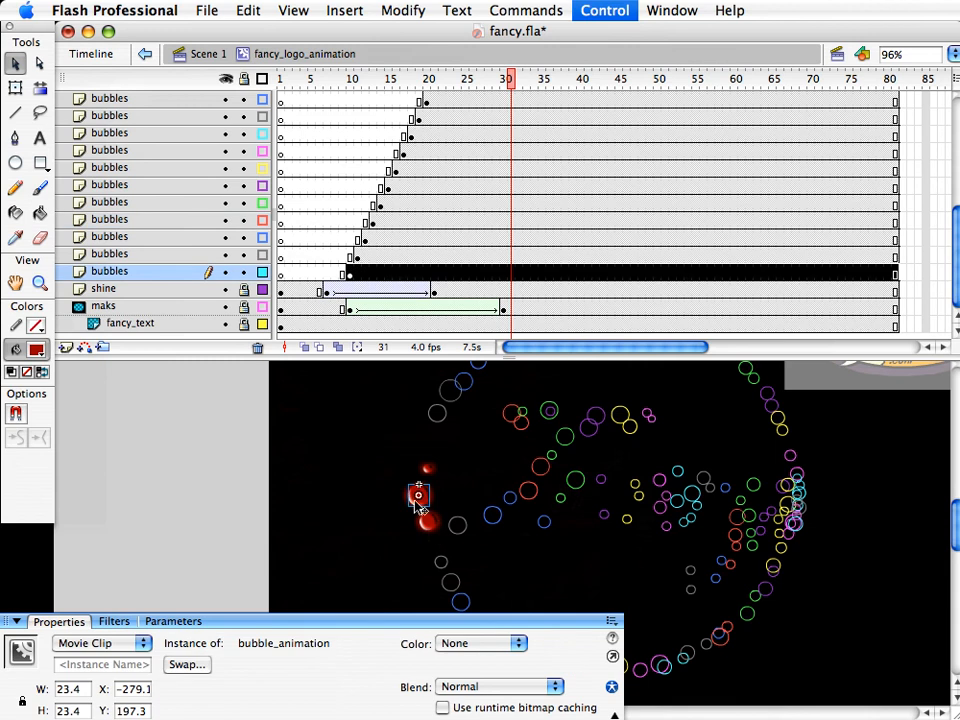
double_click(420, 500)
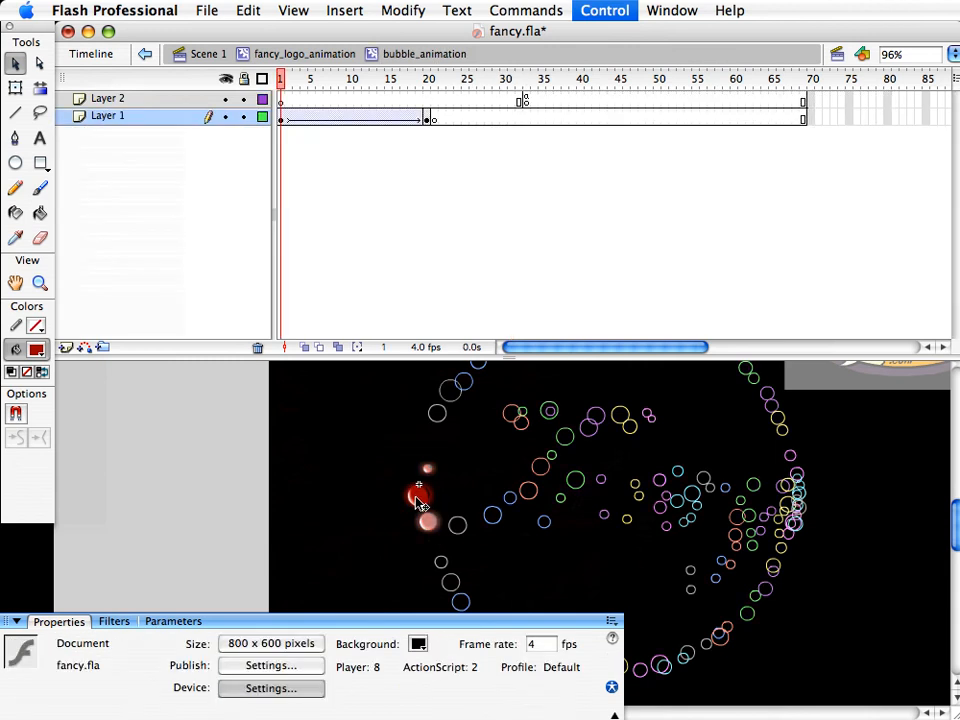
Move the tiny bubble at frame 20 nearer its origin, to about X -50, Y 5, and test the movie
drag(281, 81, 425, 90)
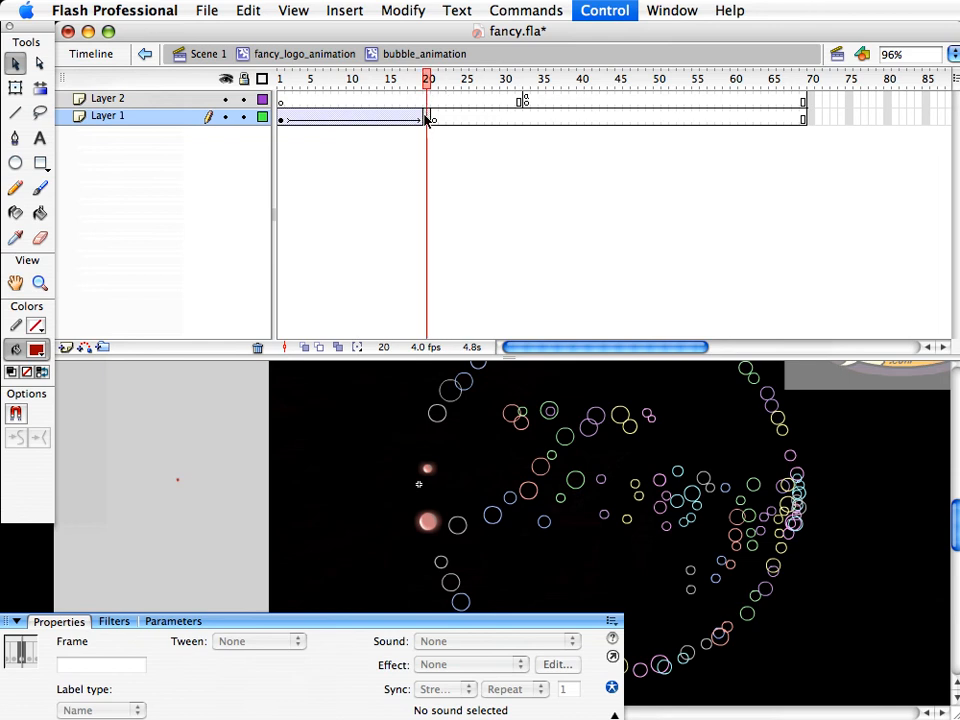
click(179, 497)
click(177, 481)
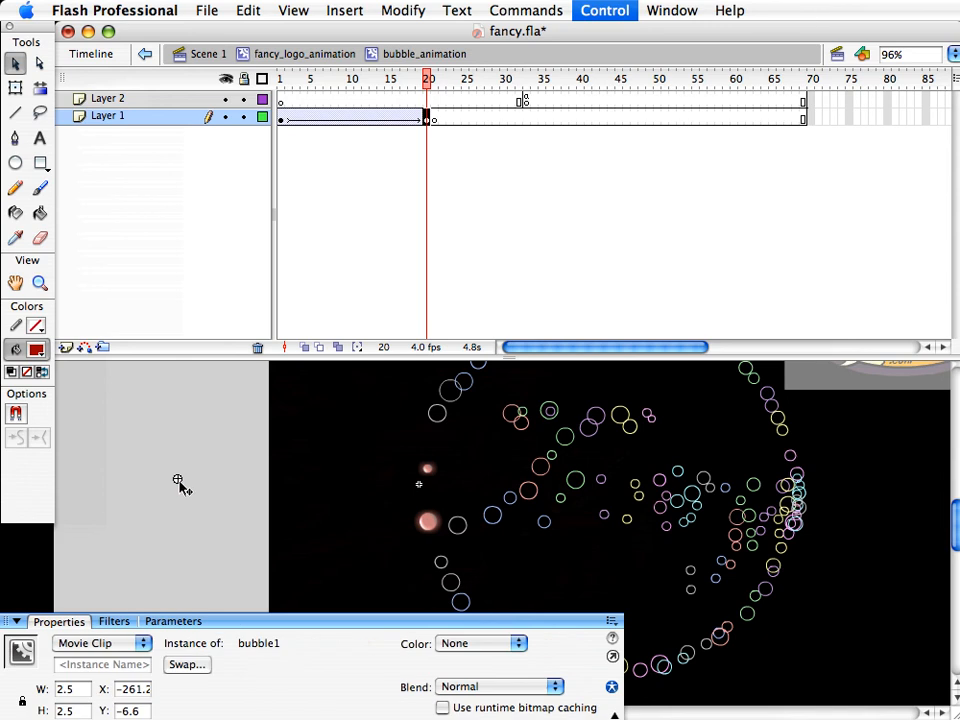
drag(338, 497, 375, 495)
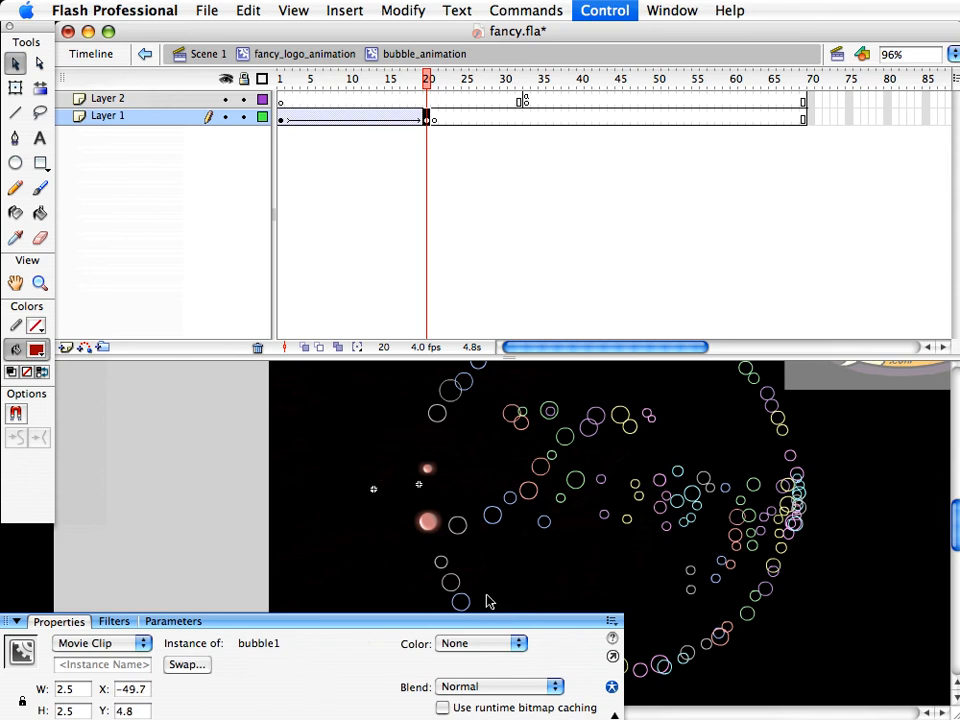
key(super+Return)
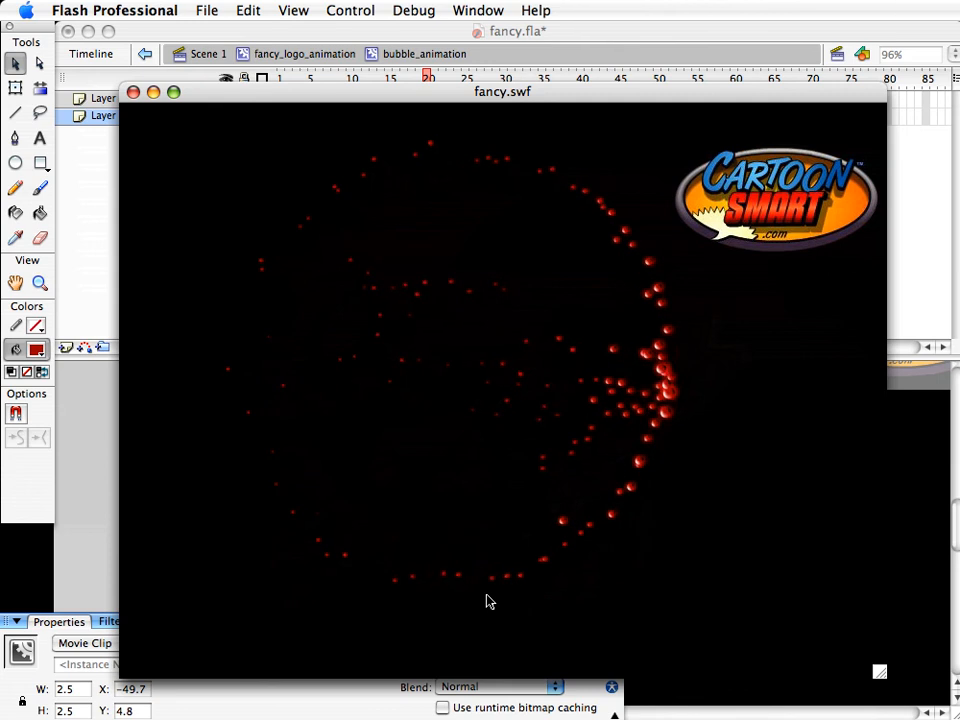
key(super+w)
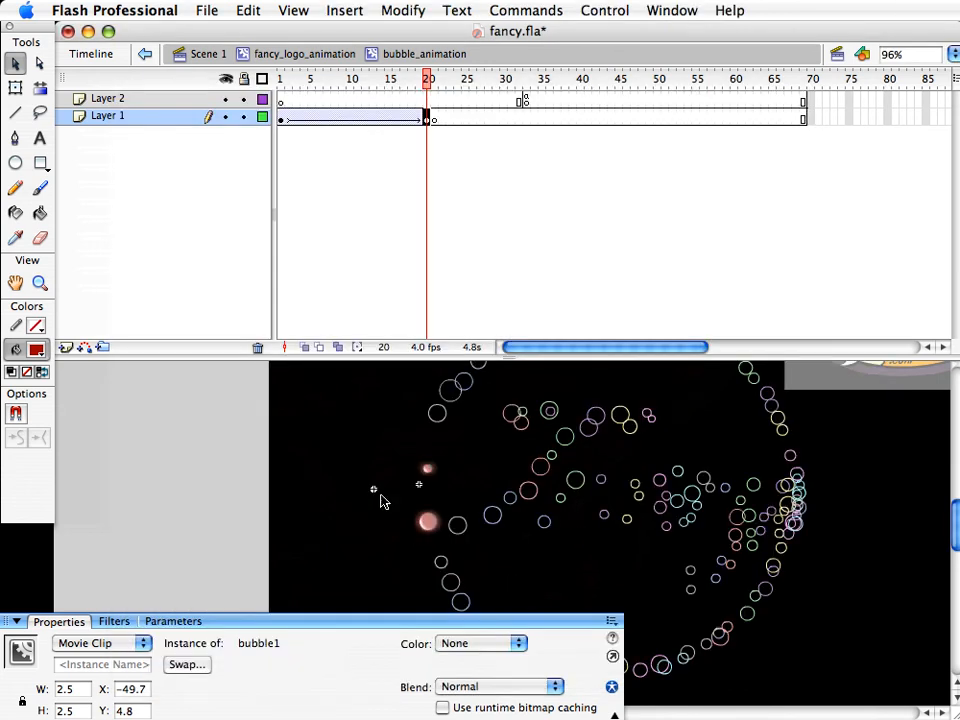
Move the frame 20 bubble off the stage to about X -203, Y 12 and scale it by 500% without rotation
drag(378, 497, 233, 504)
click(289, 538)
click(231, 496)
key(super+alt+s)
text(1)
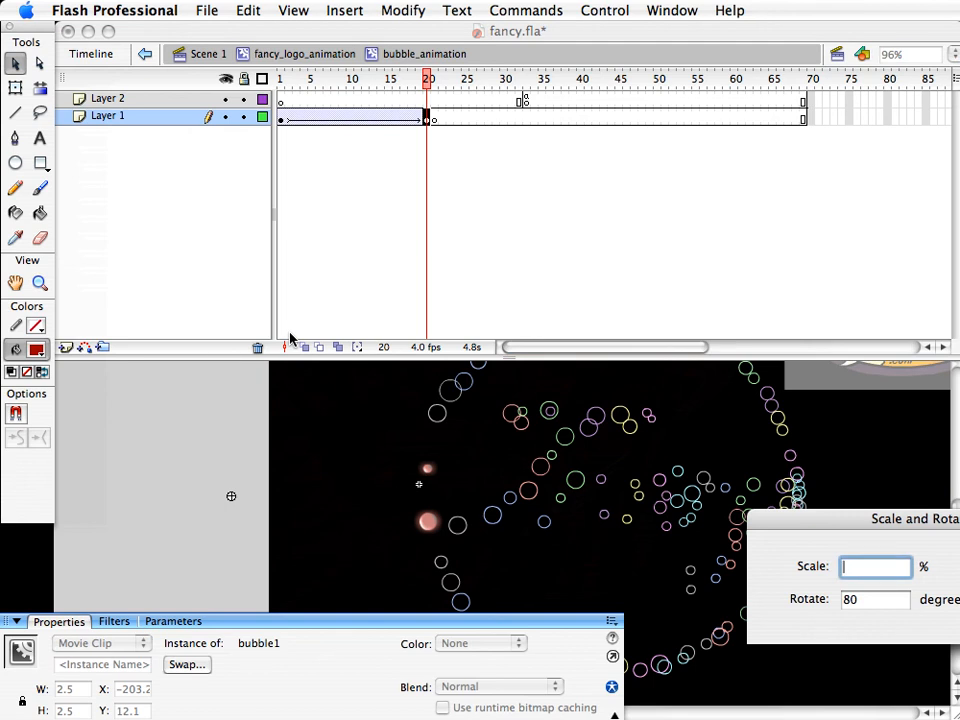
key(Tab)
key(Tab)
text(500)
key(Return)
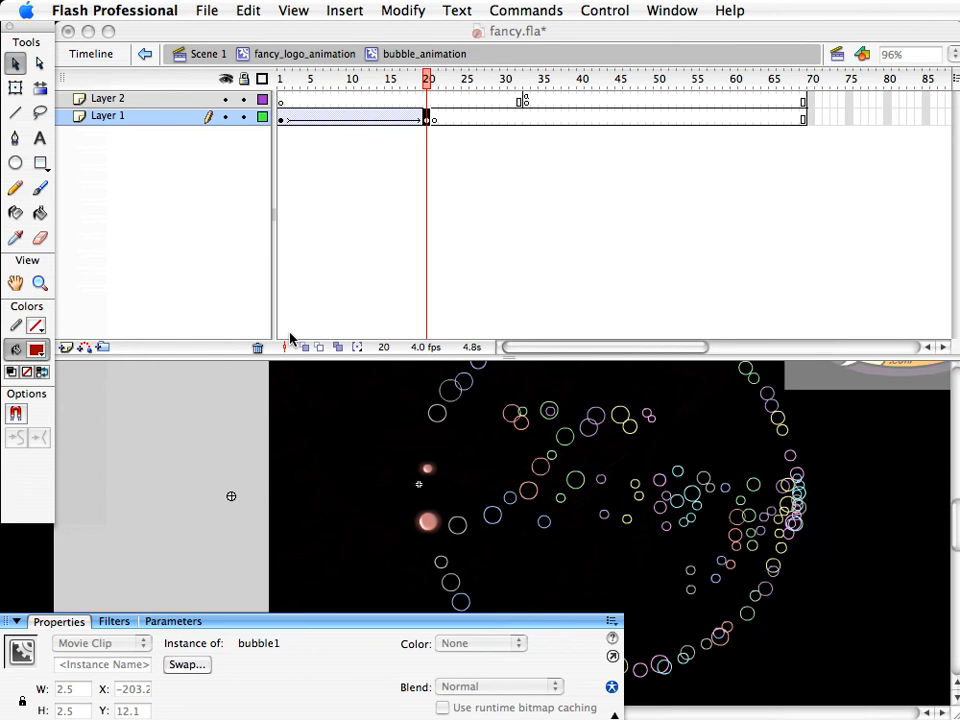
Scale the frame 20 bubble by 140% twice in a row
key(super+alt+s)
text(1)
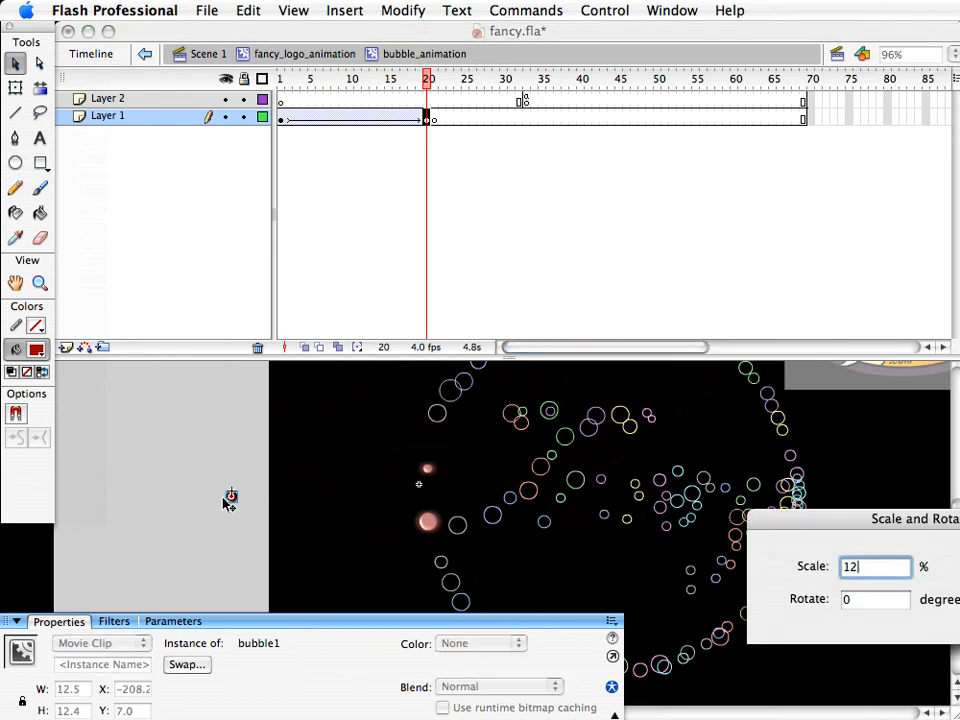
text(40)
key(Return)
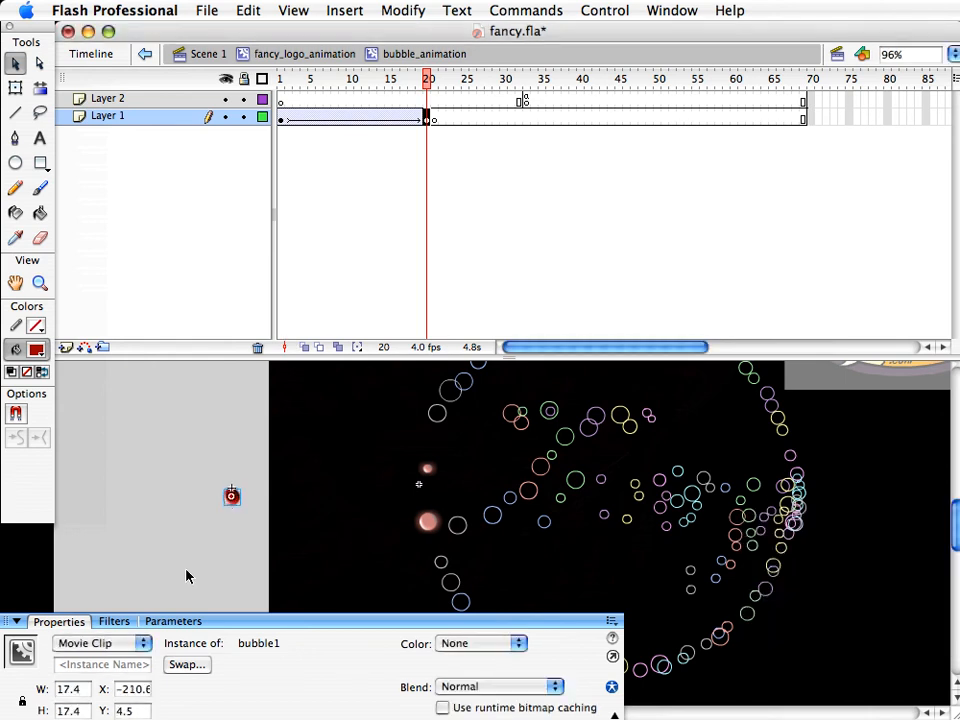
key(super+alt+s)
key(Return)
Add a Blur filter of 24 by 24 to the frame 20 bubble and test the movie
click(114, 621)
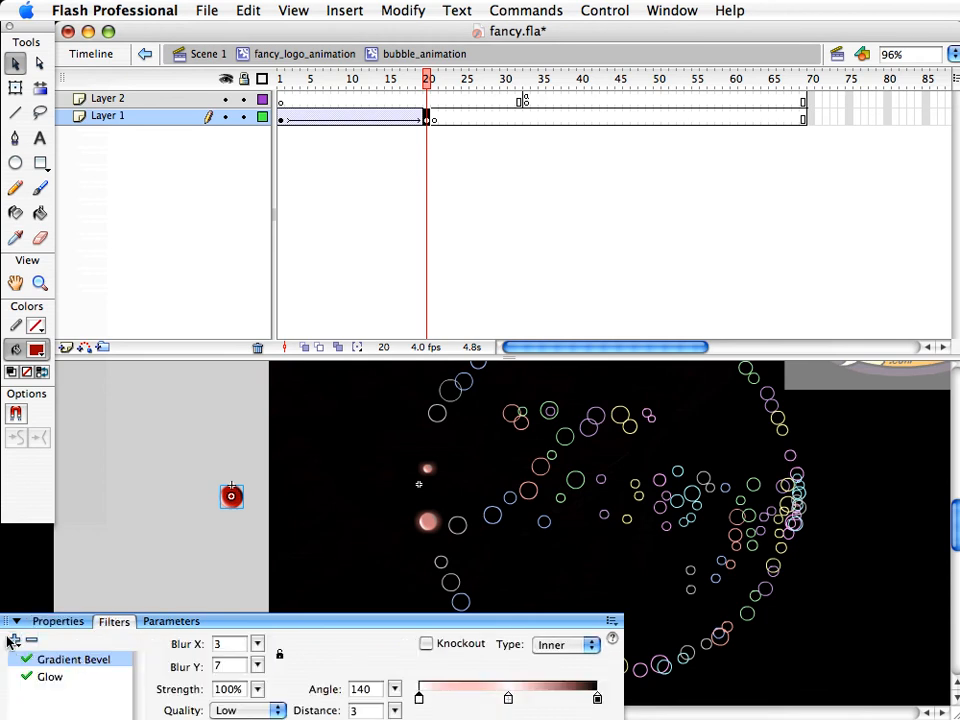
click(13, 639)
click(17, 656)
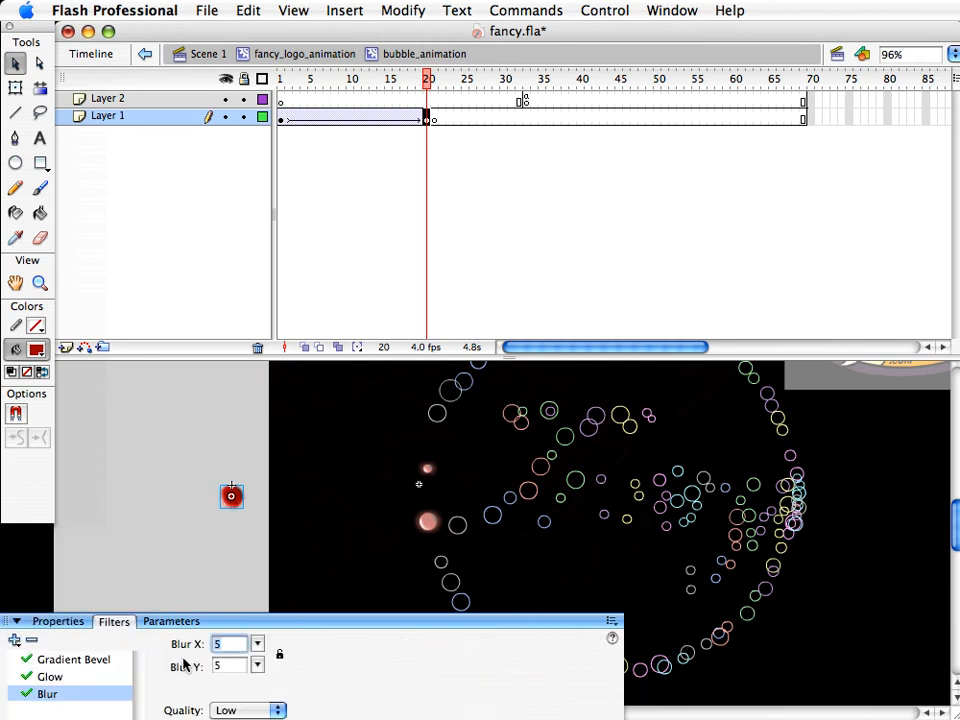
mouse_move(257, 644)
mouse_down()
mouse_move(253, 626)
mouse_move(257, 652)
mouse_move(257, 642)
mouse_up()
key(super+Return)
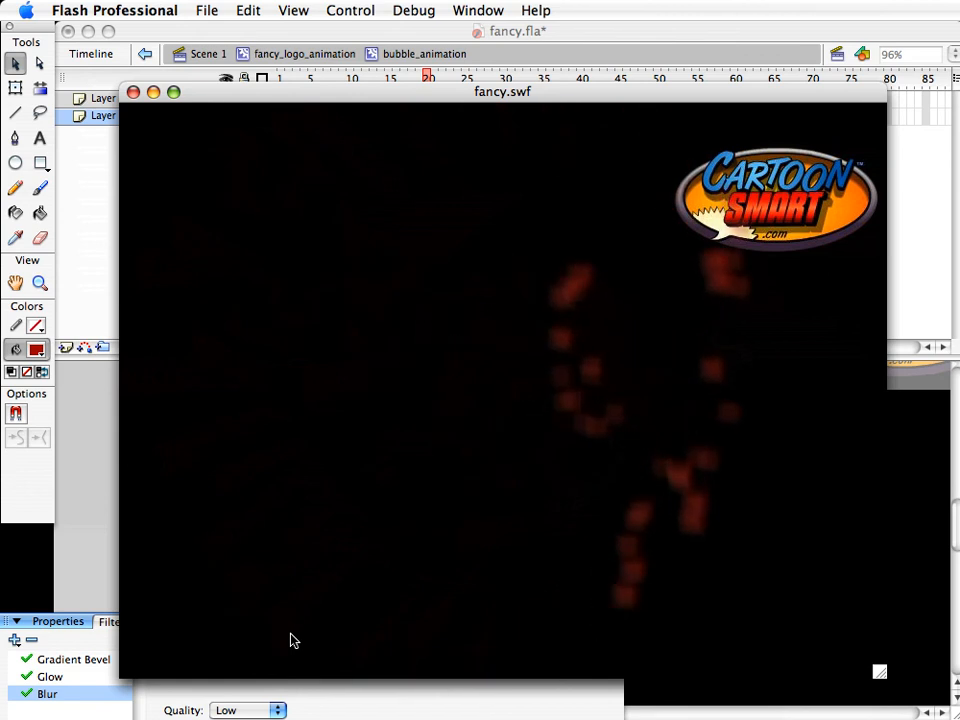
click(134, 93)
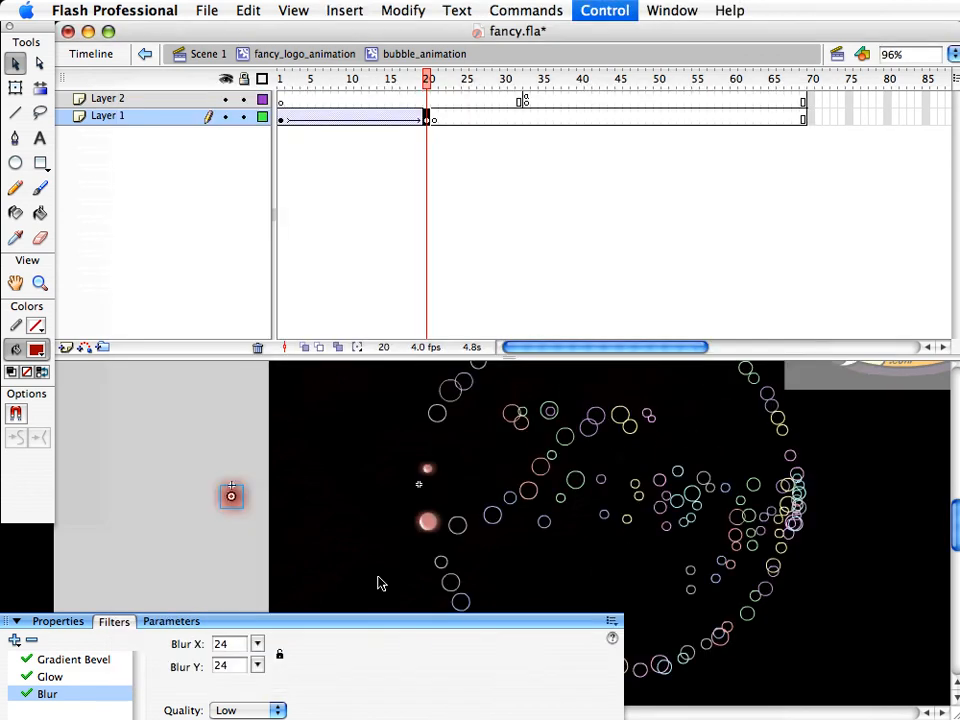
Set the Blur filter's quality to High and test the movie
click(247, 710)
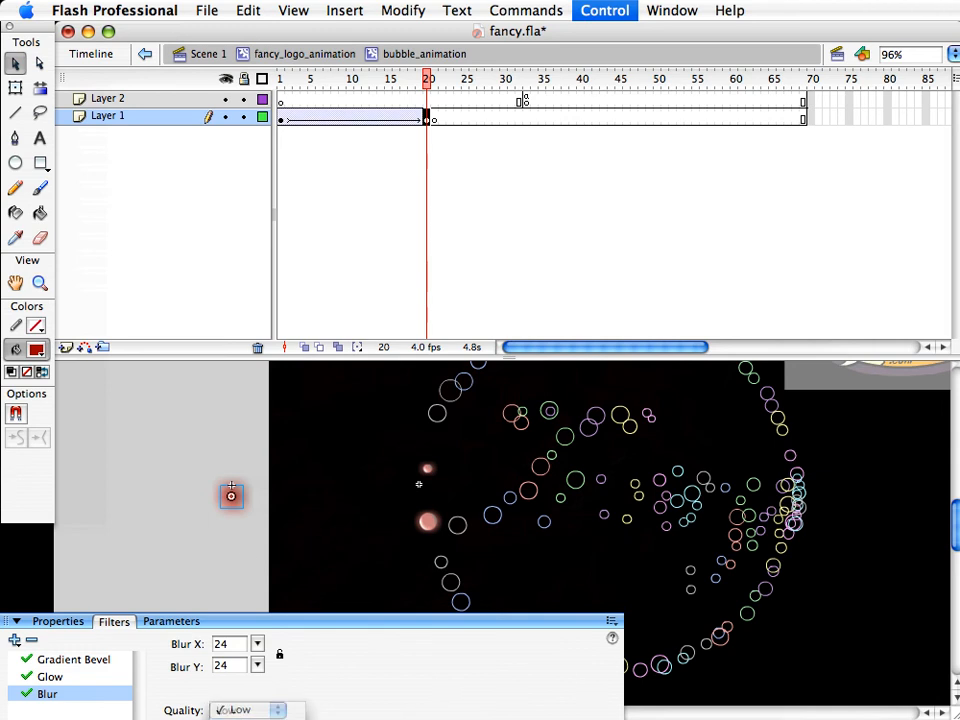
click(240, 712)
key(ctrl+Return)
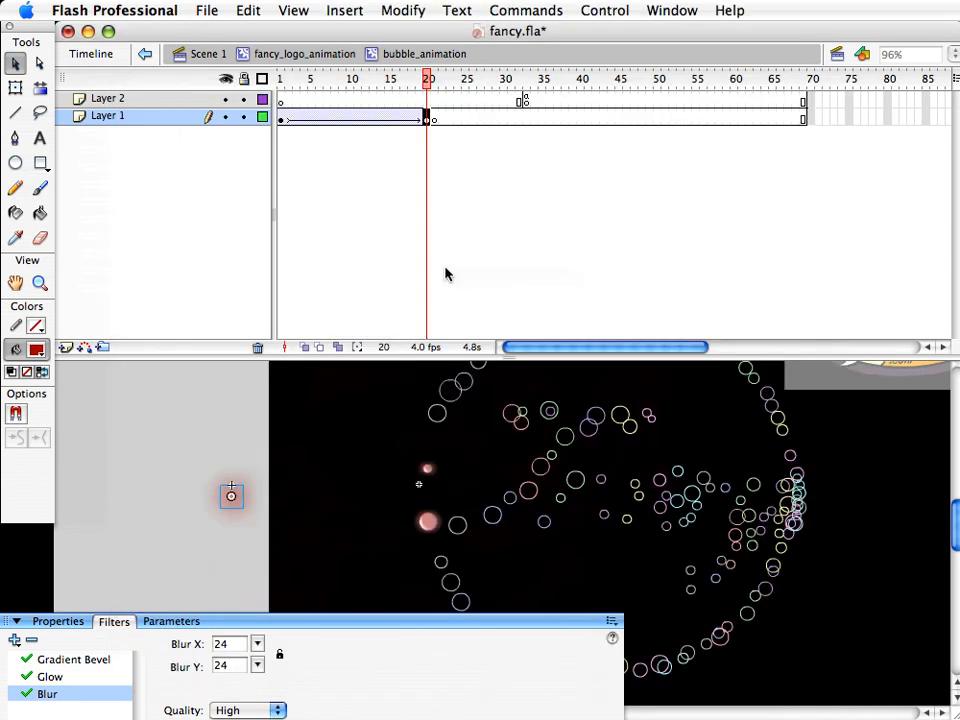
key(super+w)
Move Layer 2's action keyframe to frame 37, extend the bubble on Layer 1 and insert a keyframe there at frame 37
click(525, 100)
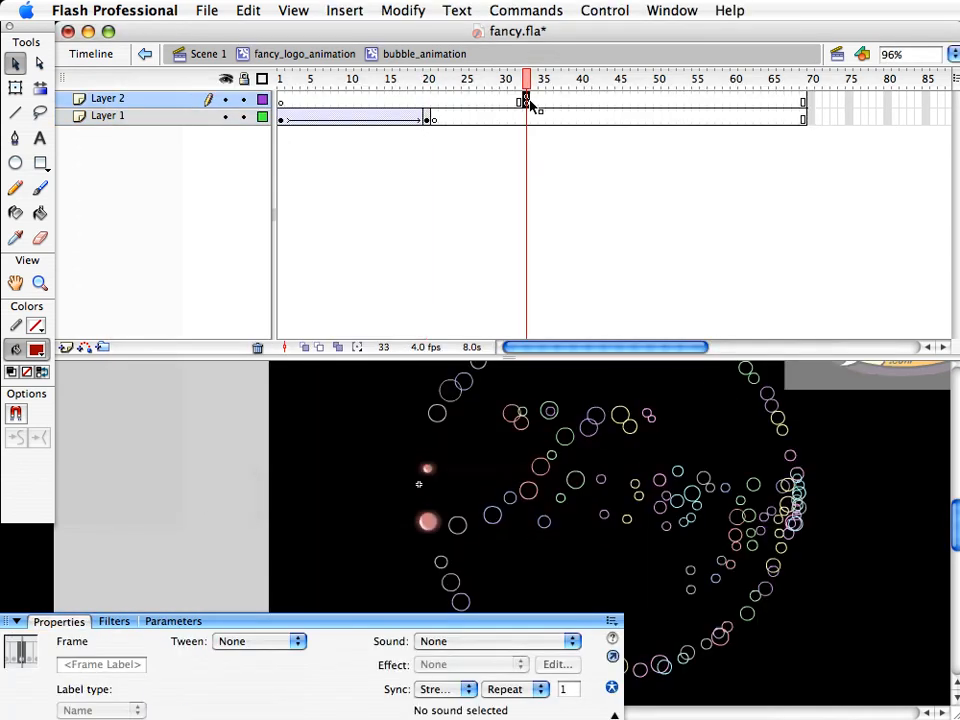
drag(525, 100, 427, 100)
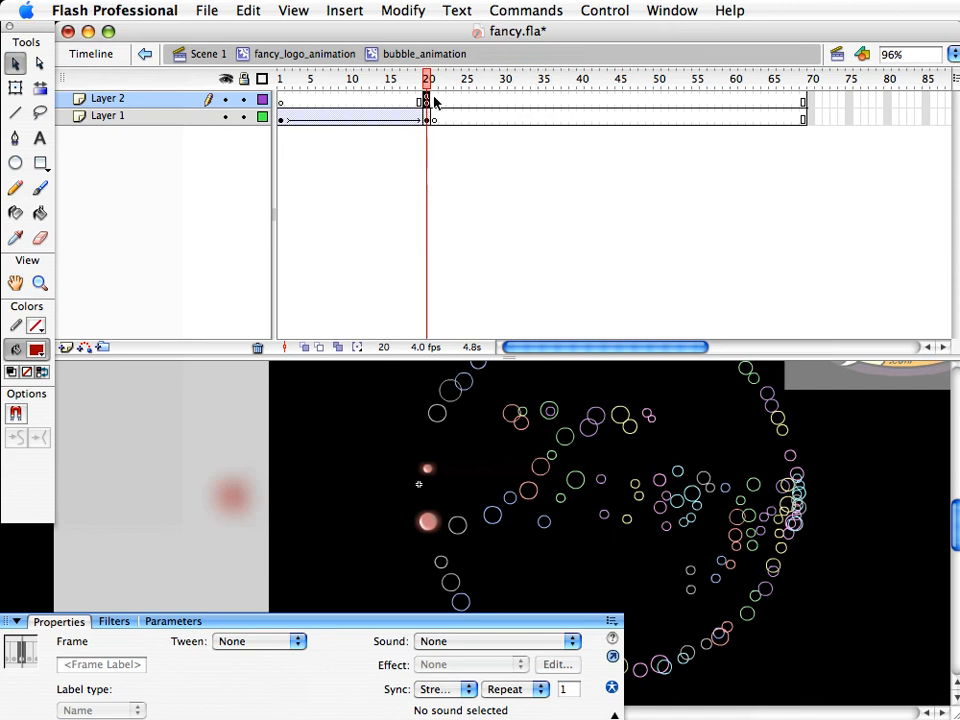
click(433, 118)
drag(433, 118, 558, 103)
click(561, 119)
key(F6)
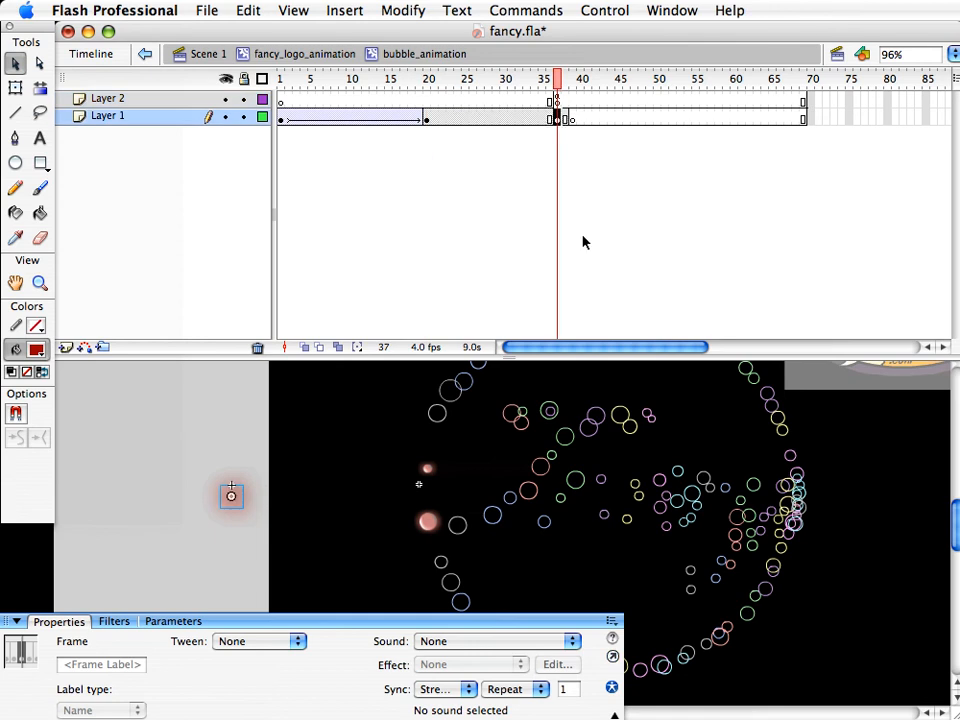
Apply an Alpha color effect to the bubble at frame 37 and lower it until the bubble is fully transparent
click(114, 622)
click(58, 621)
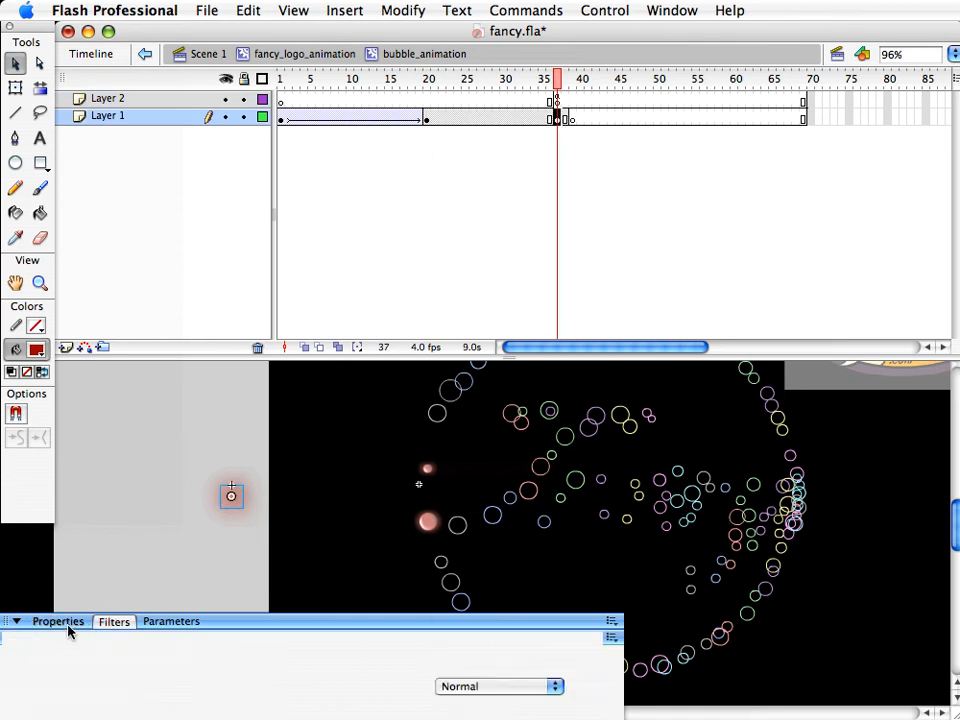
click(480, 643)
click(467, 688)
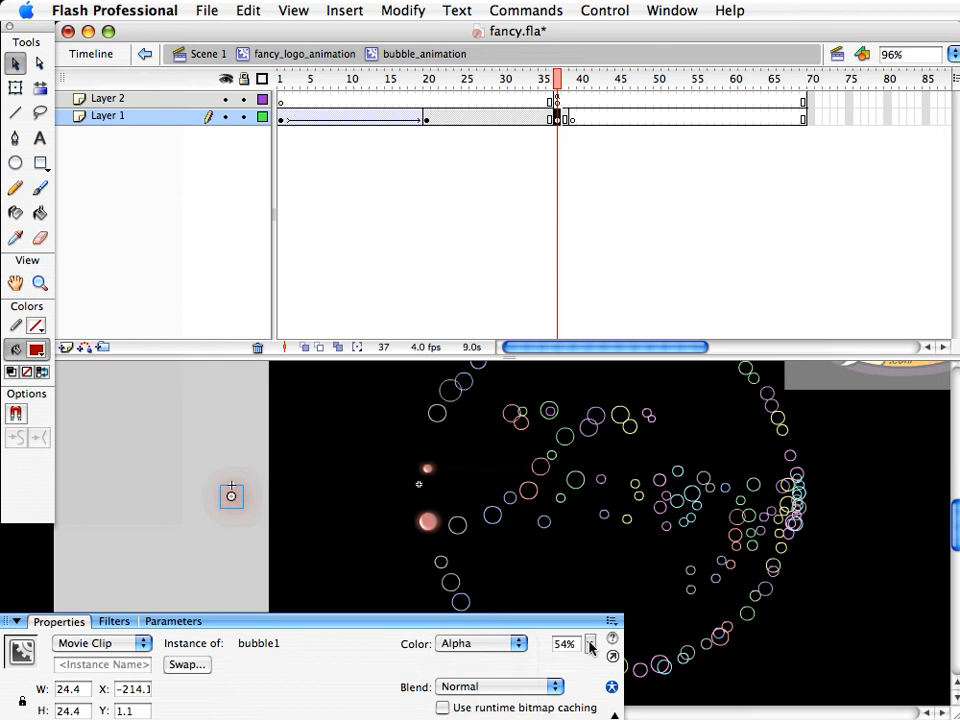
drag(591, 644, 591, 694)
Create a motion tween on Layer 1 between the keyframes at frames 20 and 37
click(475, 119)
right_click(475, 119)
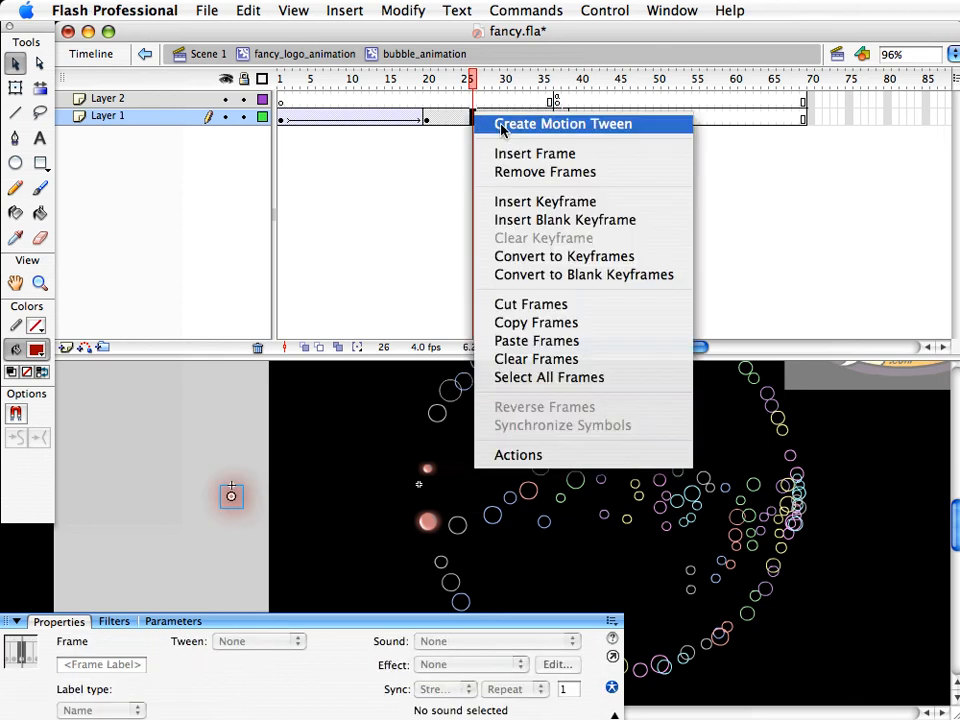
click(501, 122)
Shift the transparent bubble at frame 37 slightly up and to the left, check the tween and test the movie
click(561, 119)
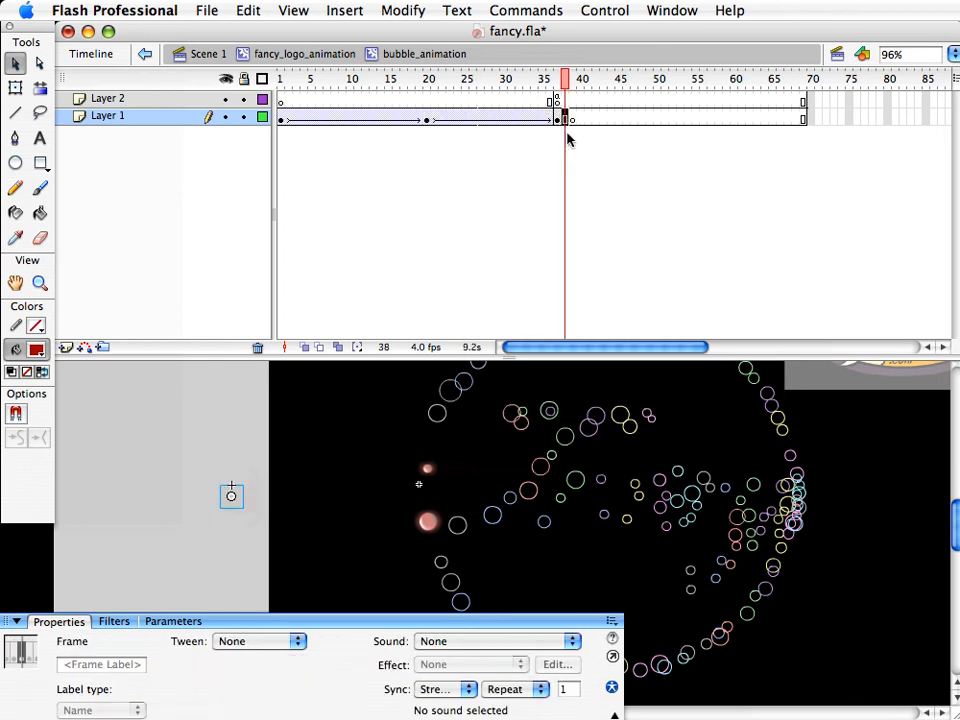
click(557, 119)
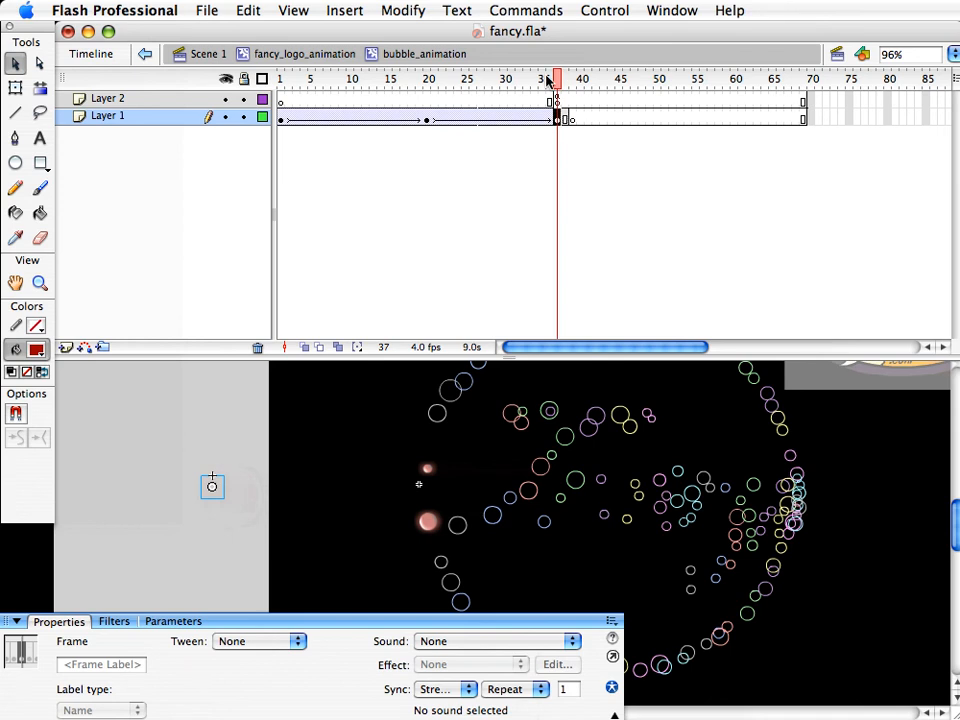
drag(548, 80, 520, 139)
click(553, 118)
key(super+Return)
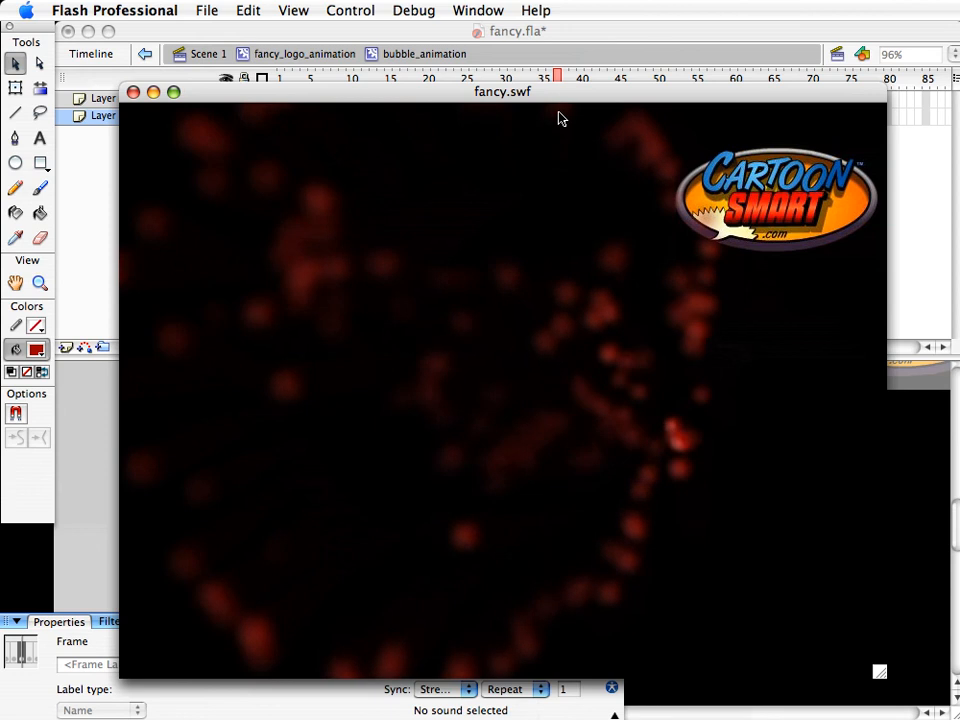
key(super+w)
click(292, 463)
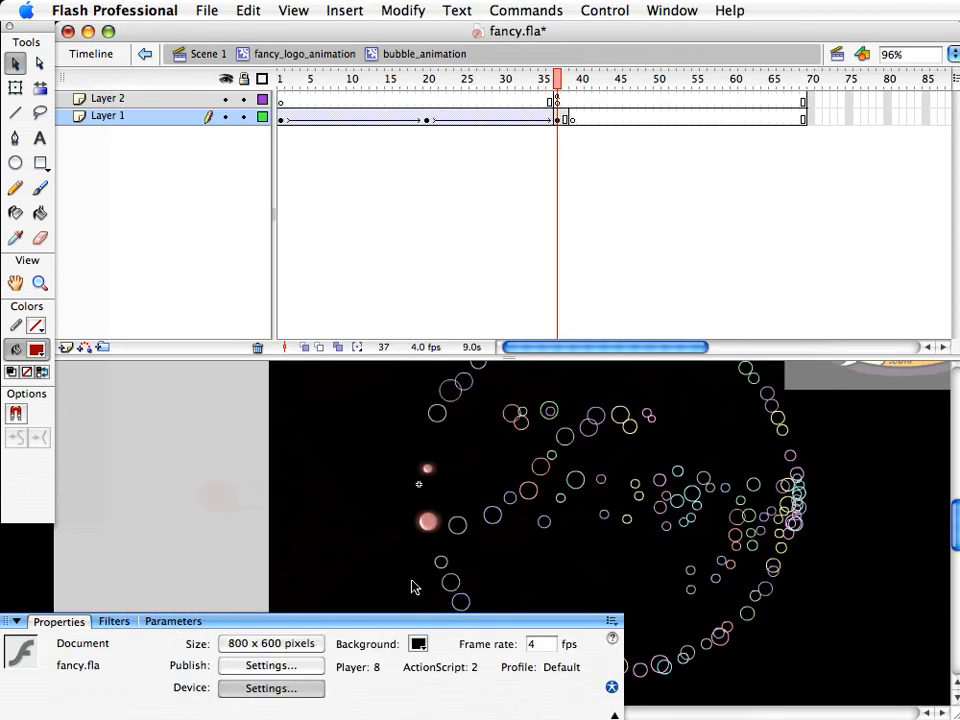
Set the document frame rate to 15 fps and test the movie
click(548, 645)
text(15)
key(super+Return)
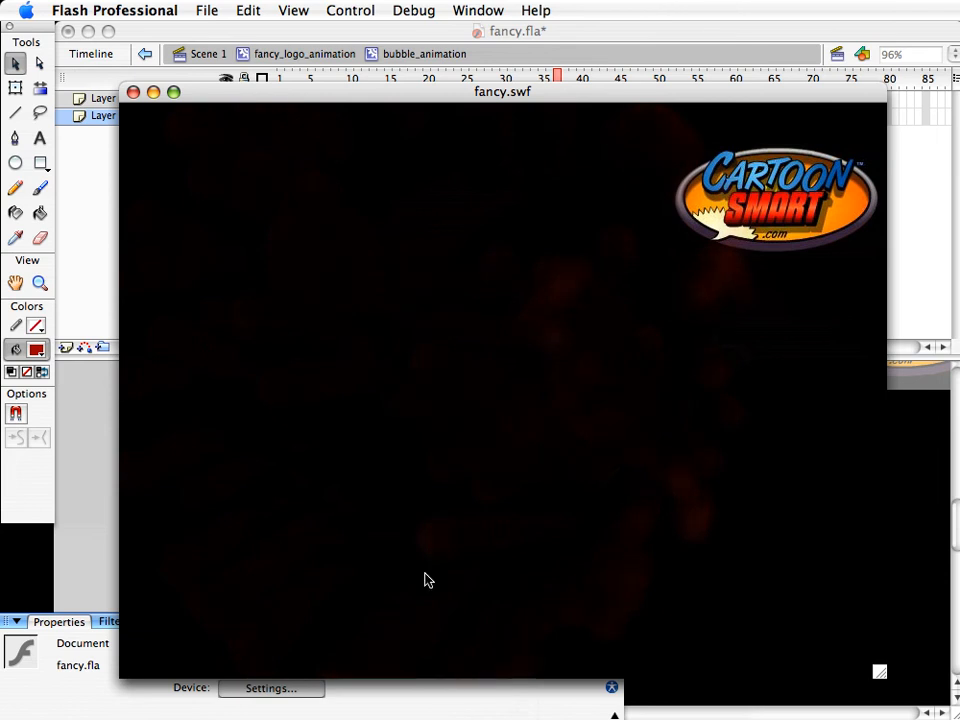
click(133, 93)
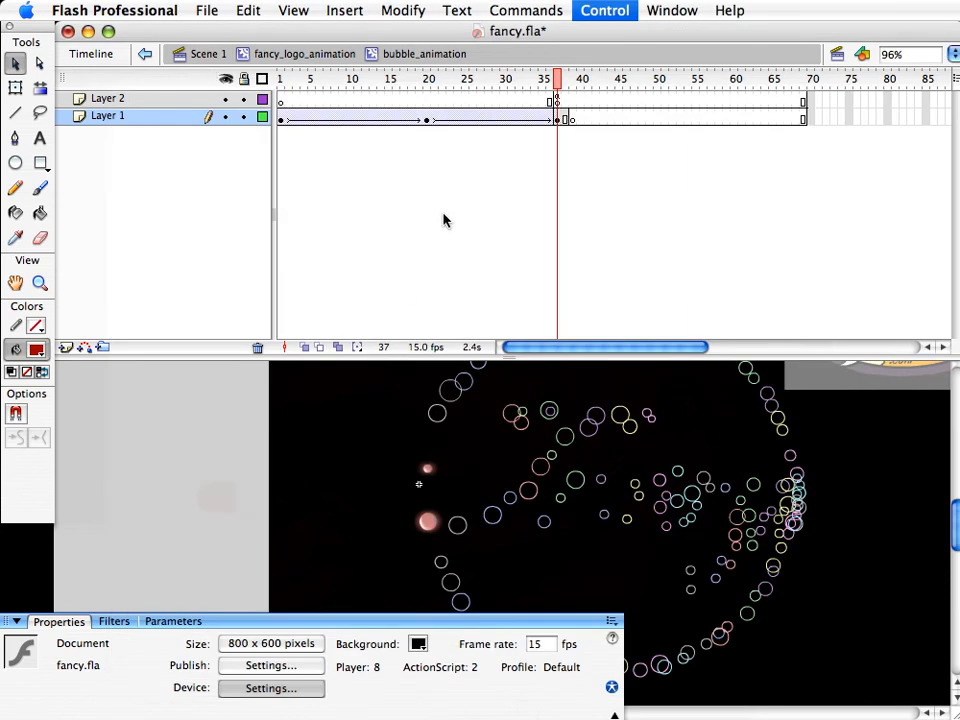
Undo the frame rate change and the recent bubble edits back to the tiny, unblurred bubble at frame 20
key(super+z)
key(super+z)
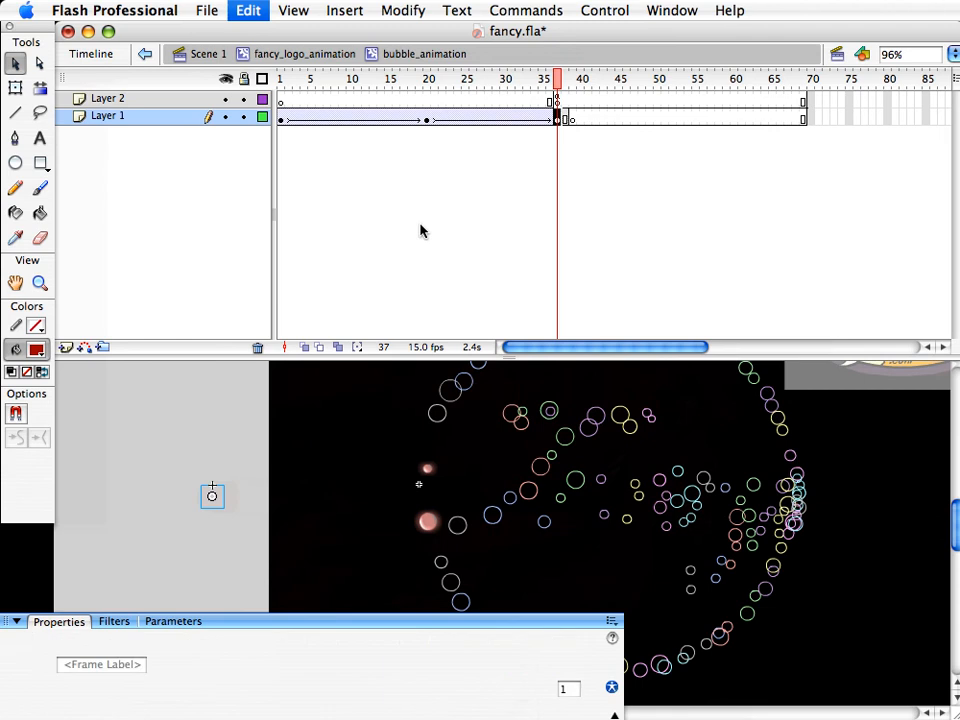
key(super+z)
key(super+z)
key(super+z)
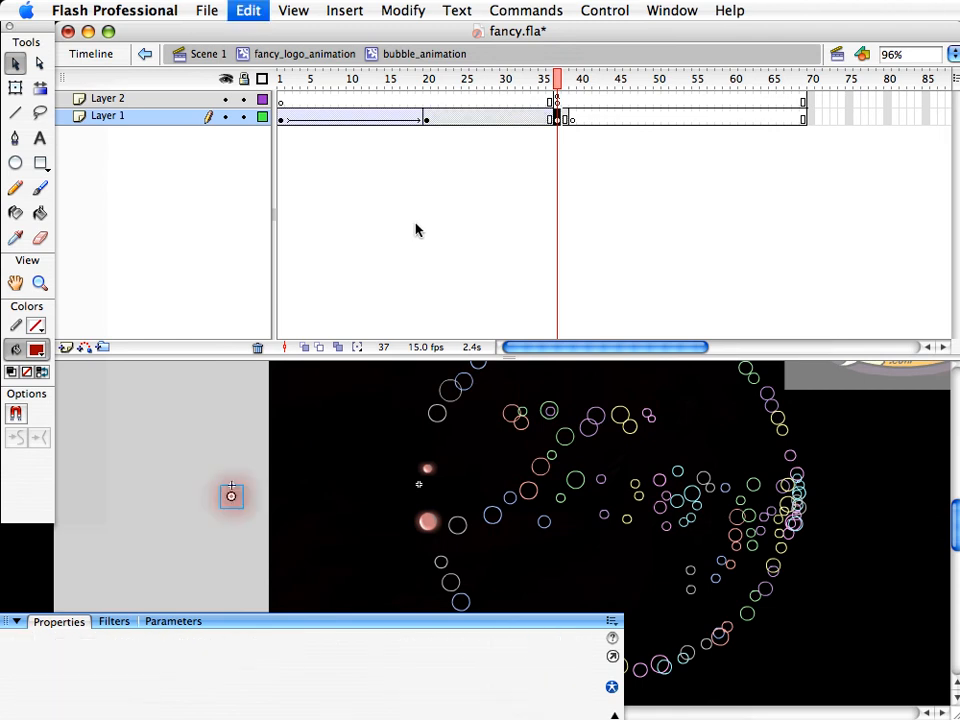
key(super+z)
key(super+z)
key(super+z)
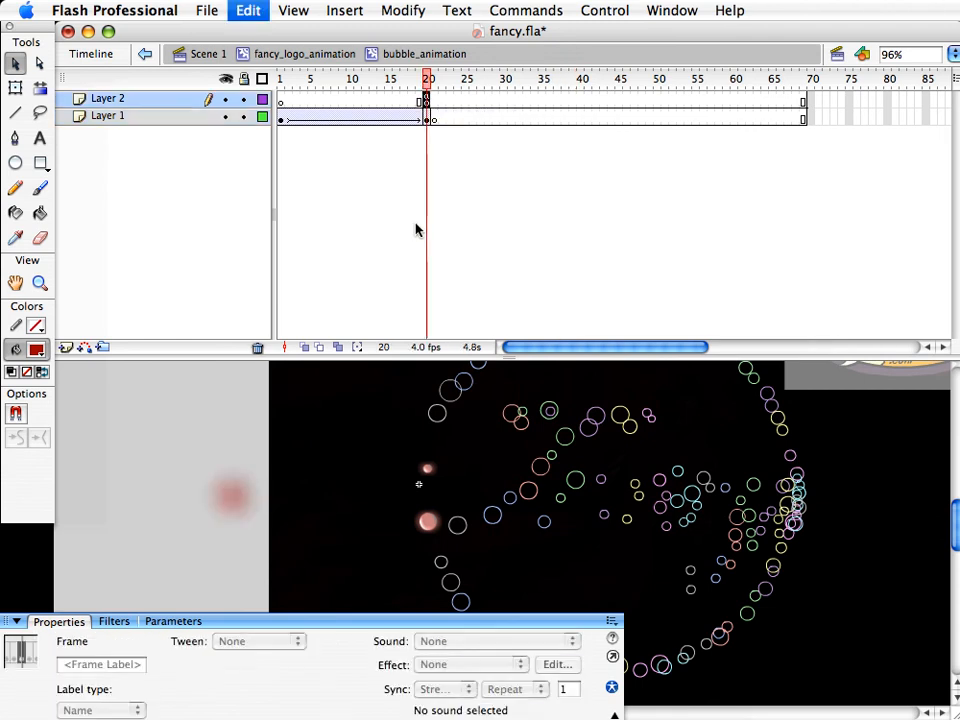
key(super+z)
key(super+z)
key(super+z)
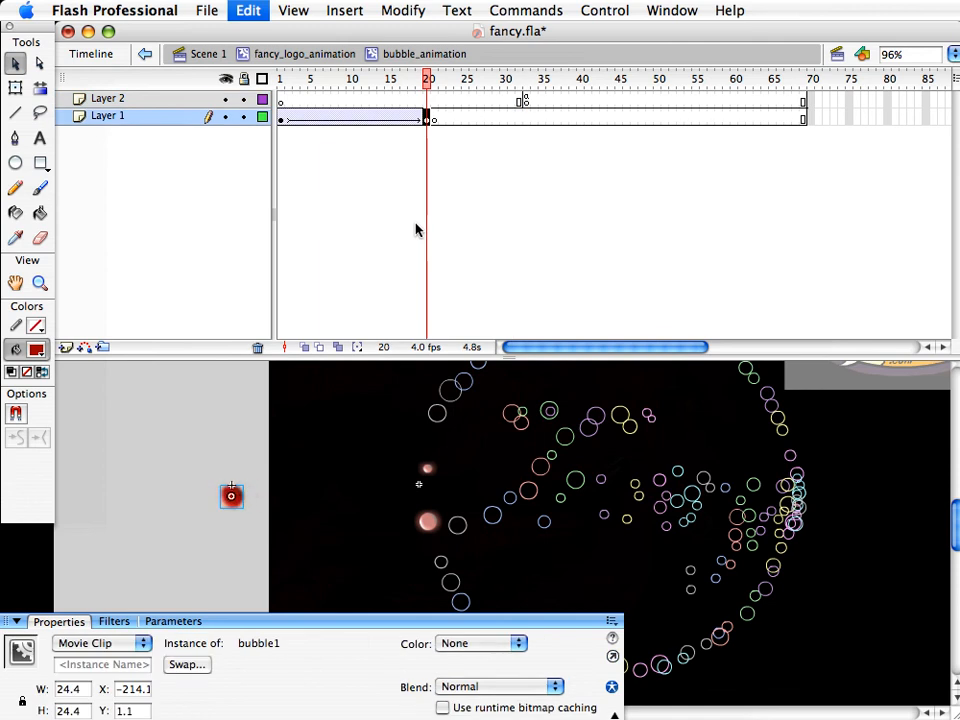
key(super+z)
key(super+z)
key(super+z)
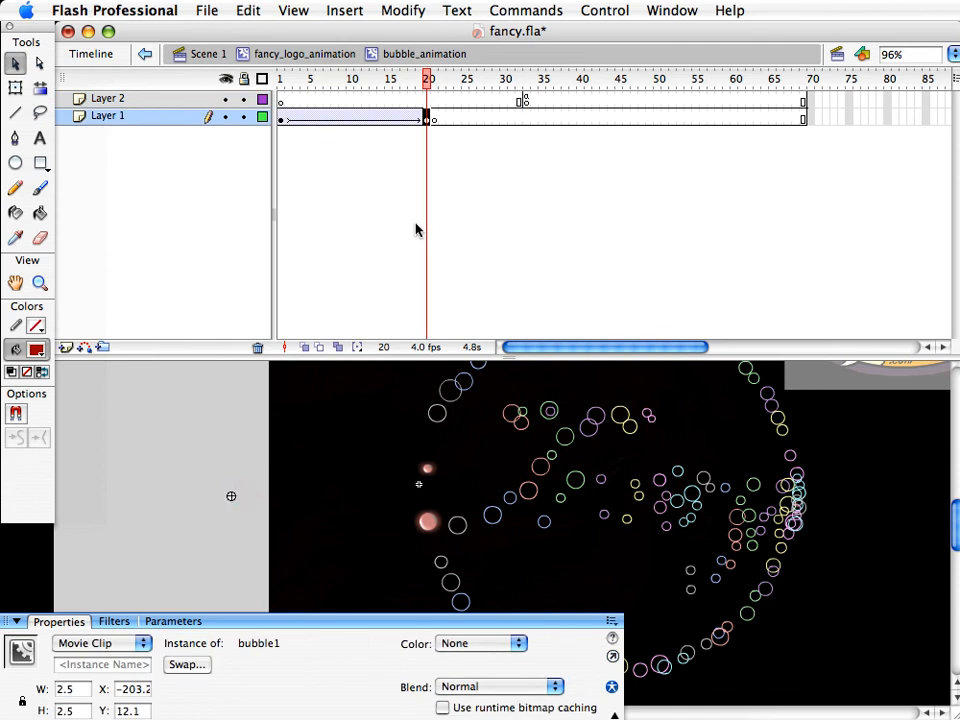
key(super+z)
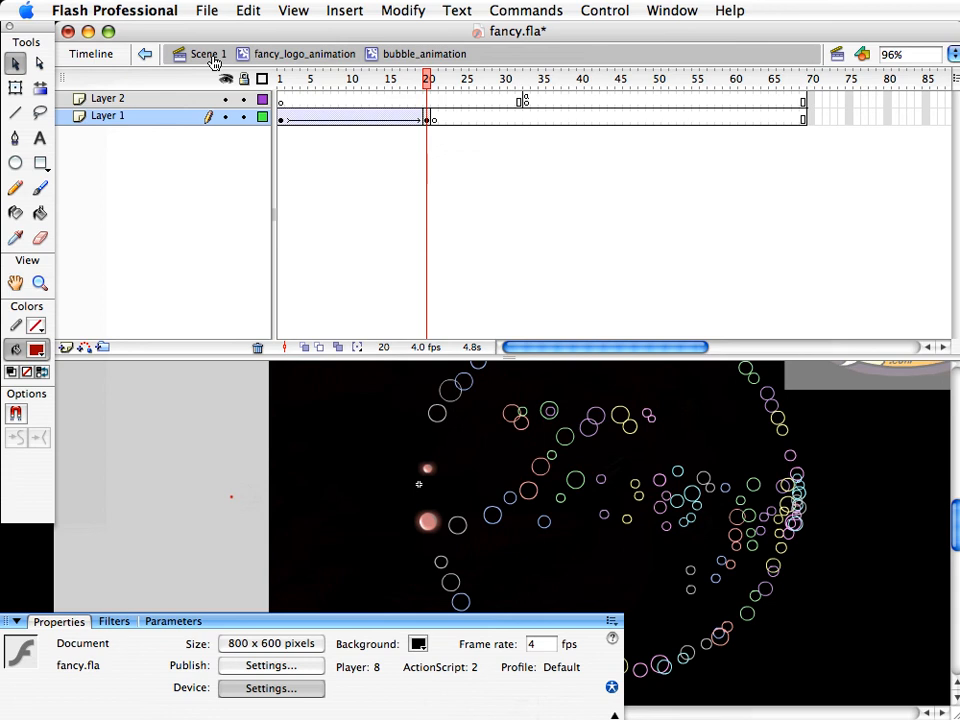
Check the restored bubble tween, return to Scene 1 and save the file
drag(378, 80, 421, 91)
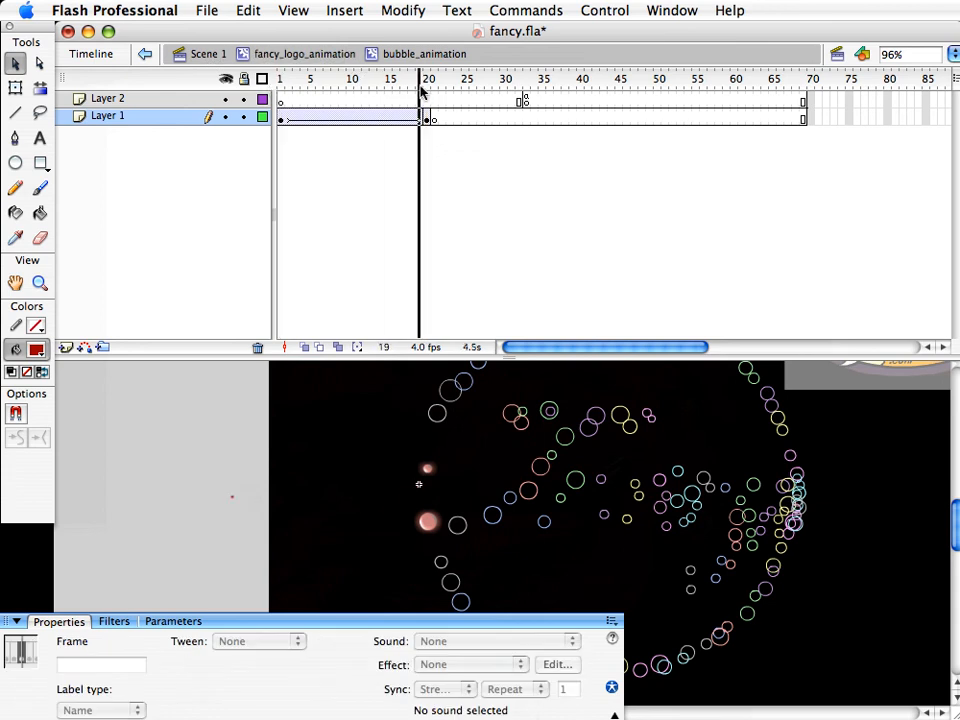
click(145, 54)
drag(554, 356, 563, 262)
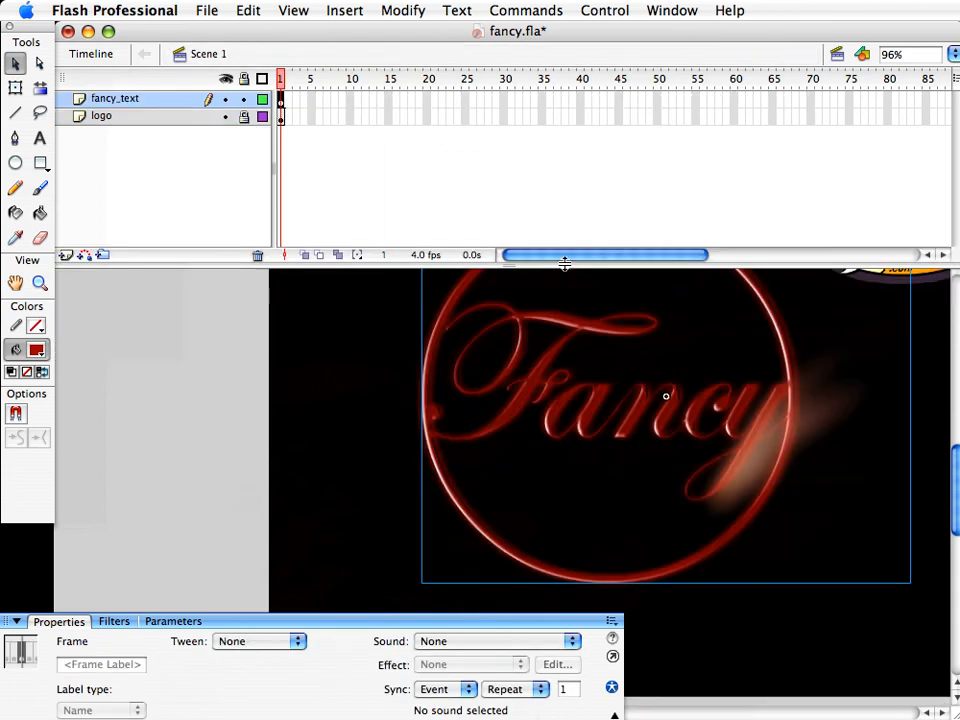
key(super+s)
Open the Fancy logo animation clip for editing and add a layer named Actionscript above all the bubbles layers
drag(525, 375, 424, 437)
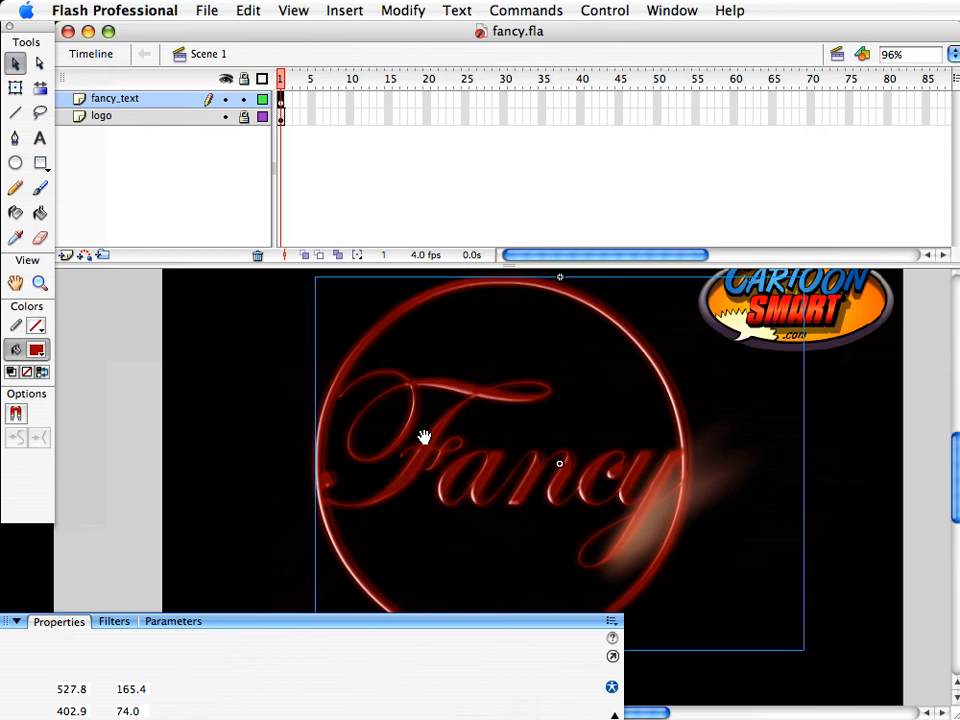
double_click(498, 285)
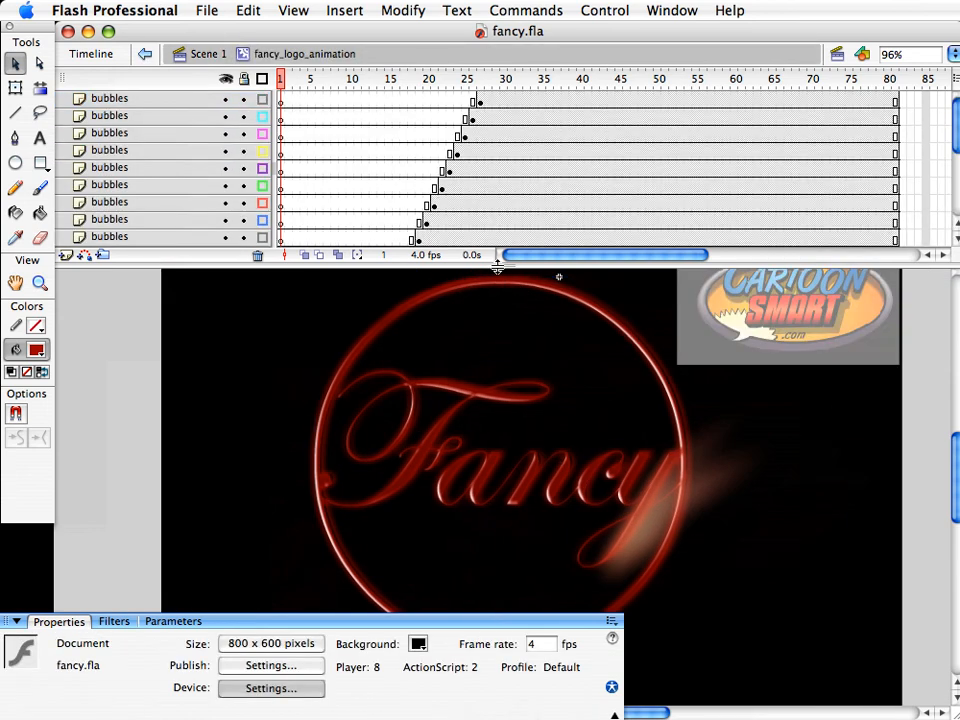
drag(497, 267, 581, 506)
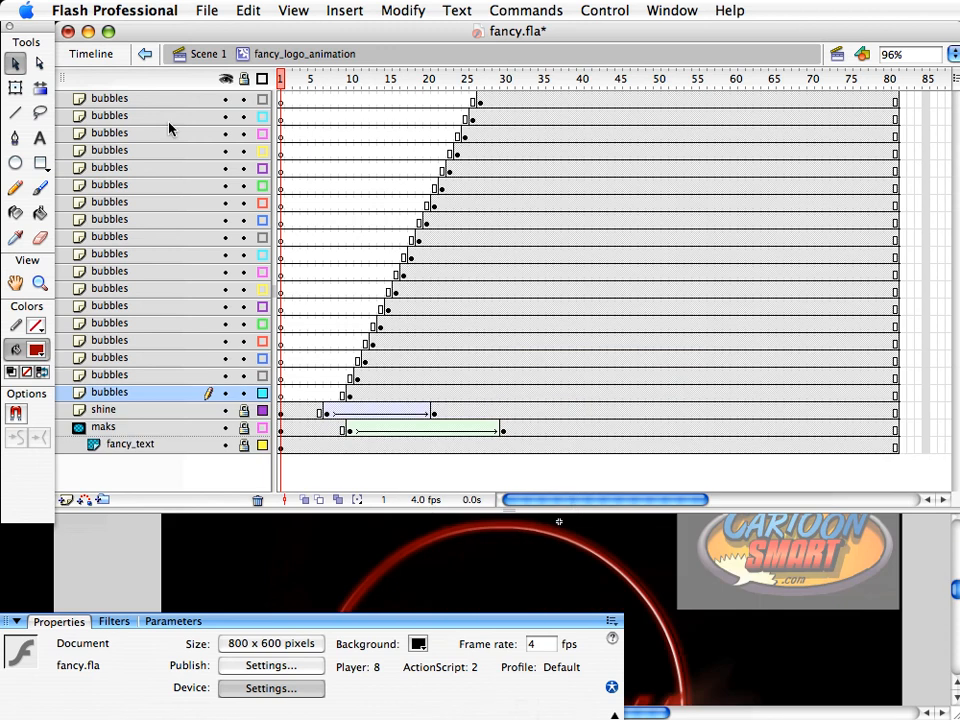
click(132, 98)
click(65, 500)
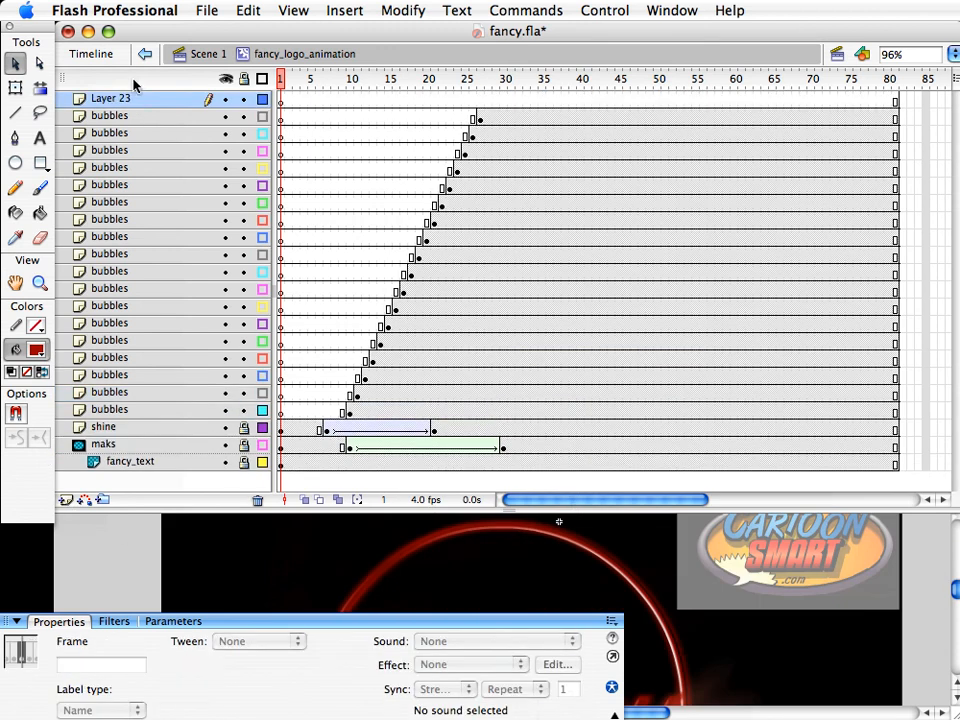
double_click(117, 101)
text(Al)
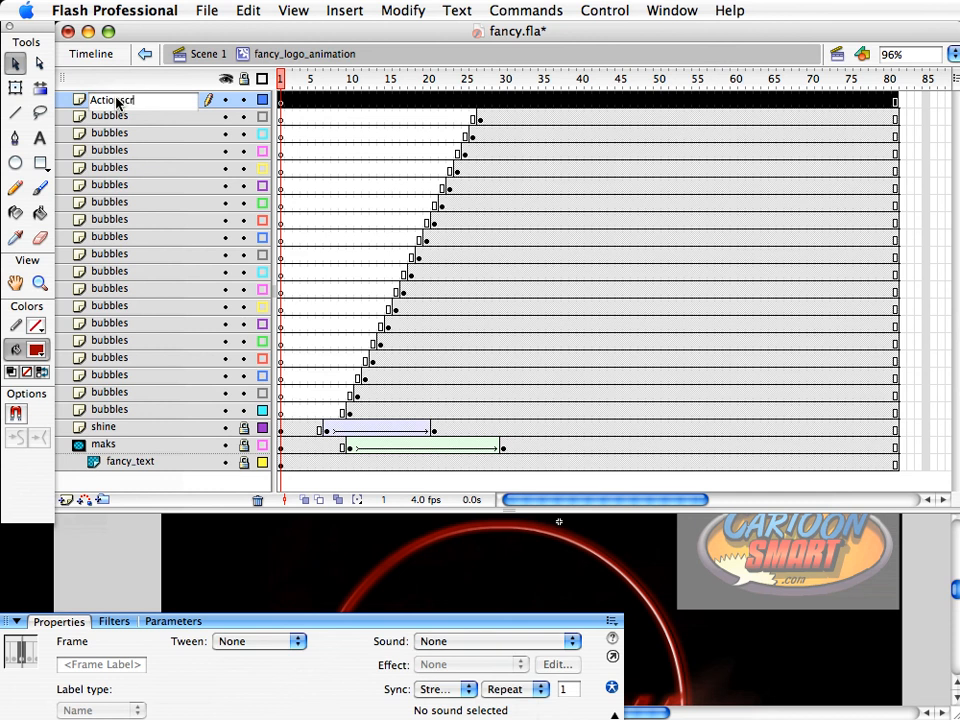
key(Return)
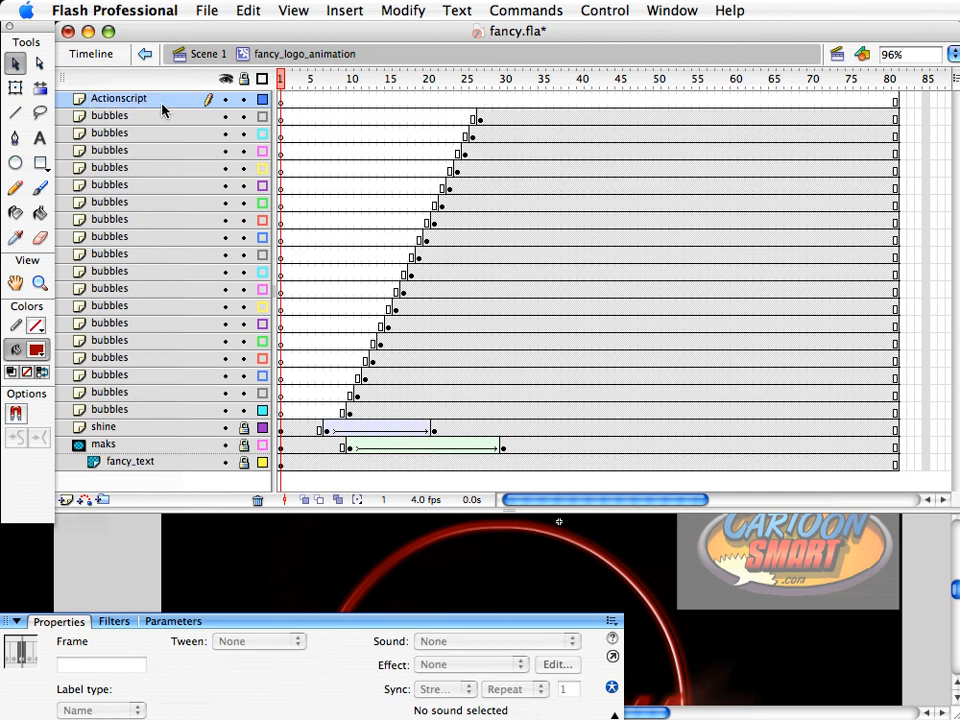
Insert a blank keyframe at frame 76 of the Actionscript layer and attach a script to it
click(857, 101)
key(F7)
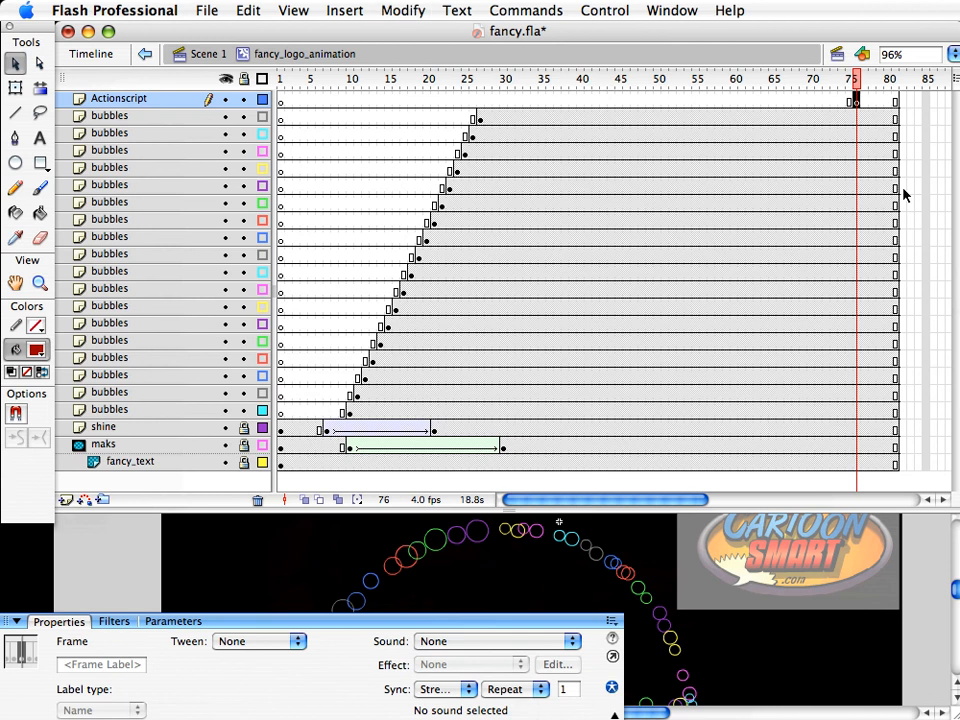
key(F9)
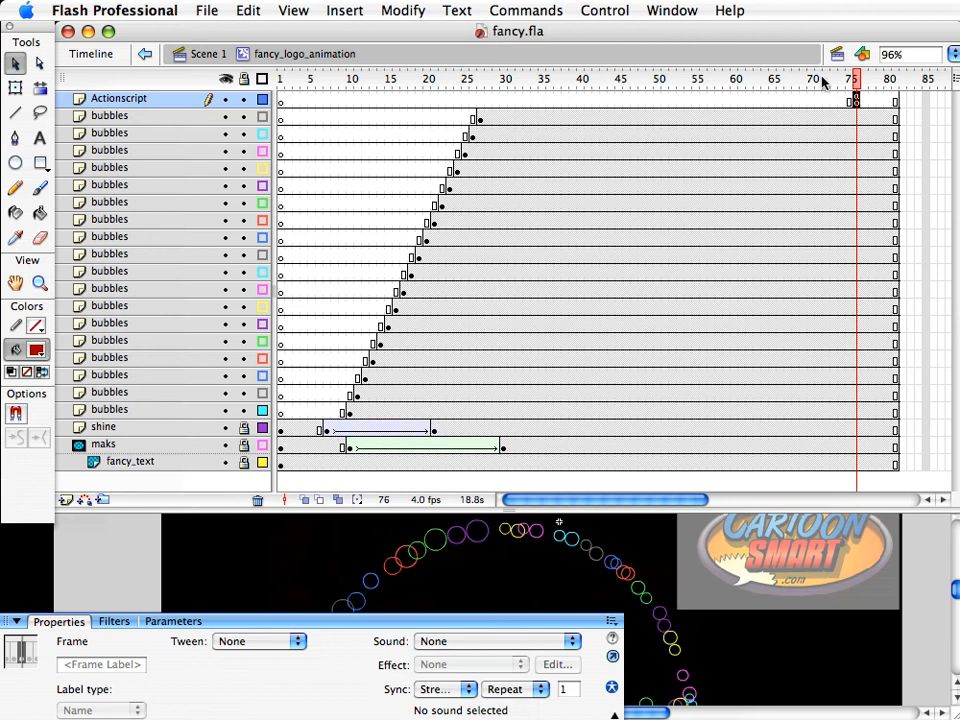
Unlock the fancy_text layer and copy its Fancy logo artwork at frame 9
key(comma)
key(comma)
key(comma)
key(comma)
key(comma)
key(comma)
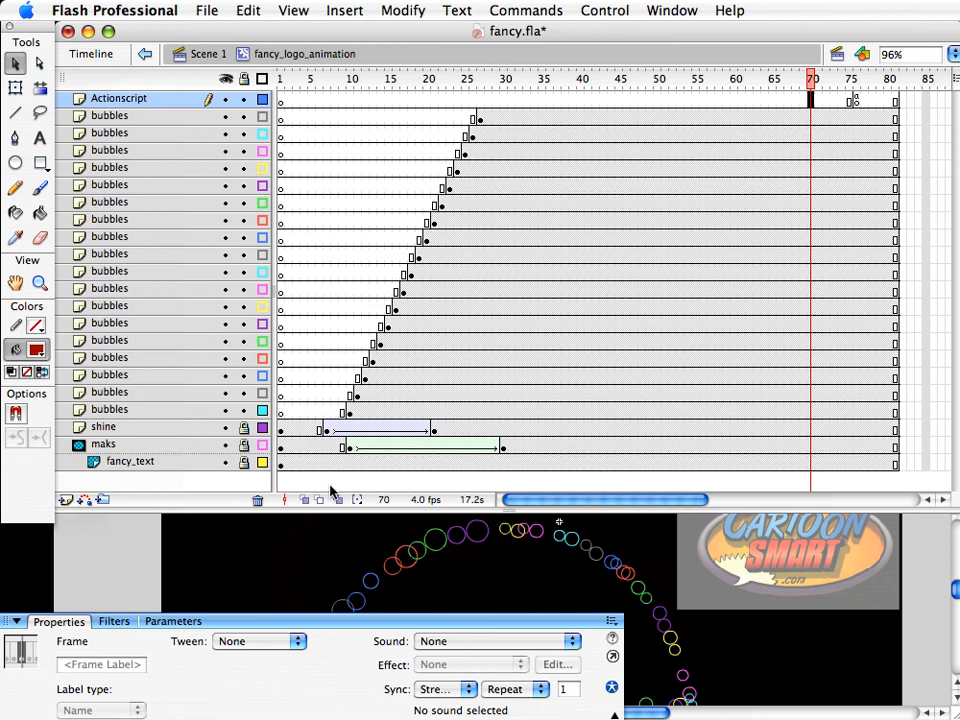
drag(321, 510, 440, 250)
drag(364, 242, 382, 461)
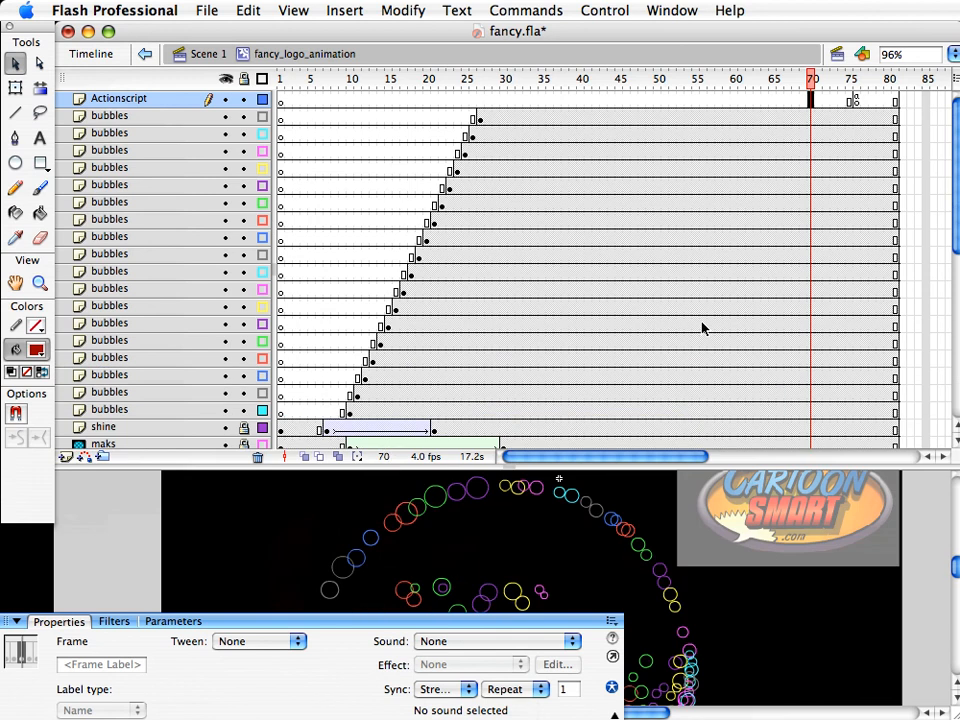
drag(955, 208, 952, 392)
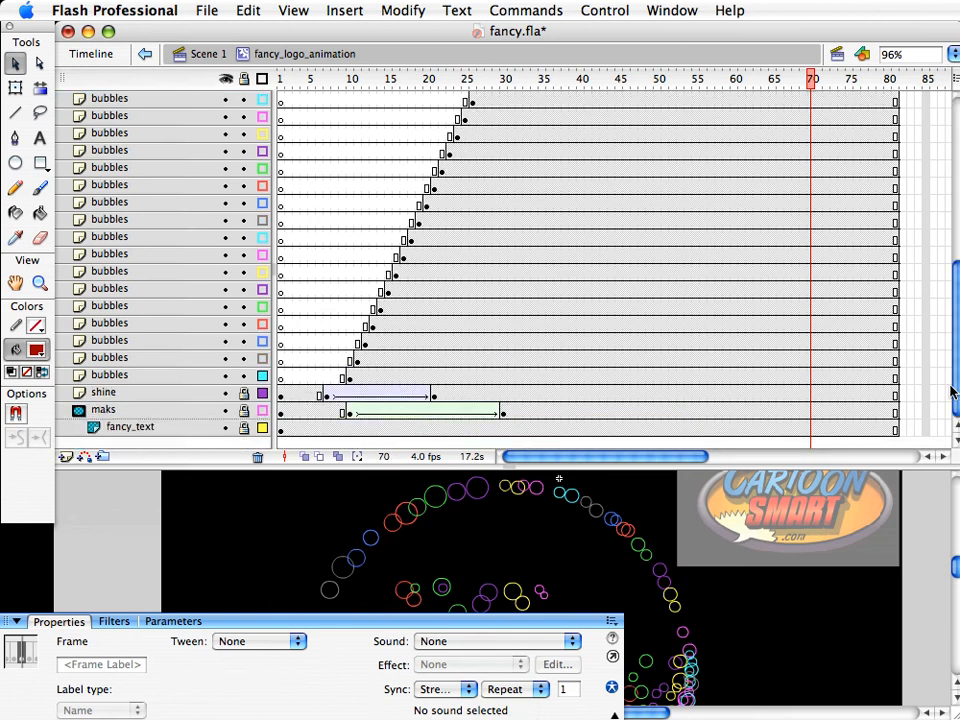
click(342, 428)
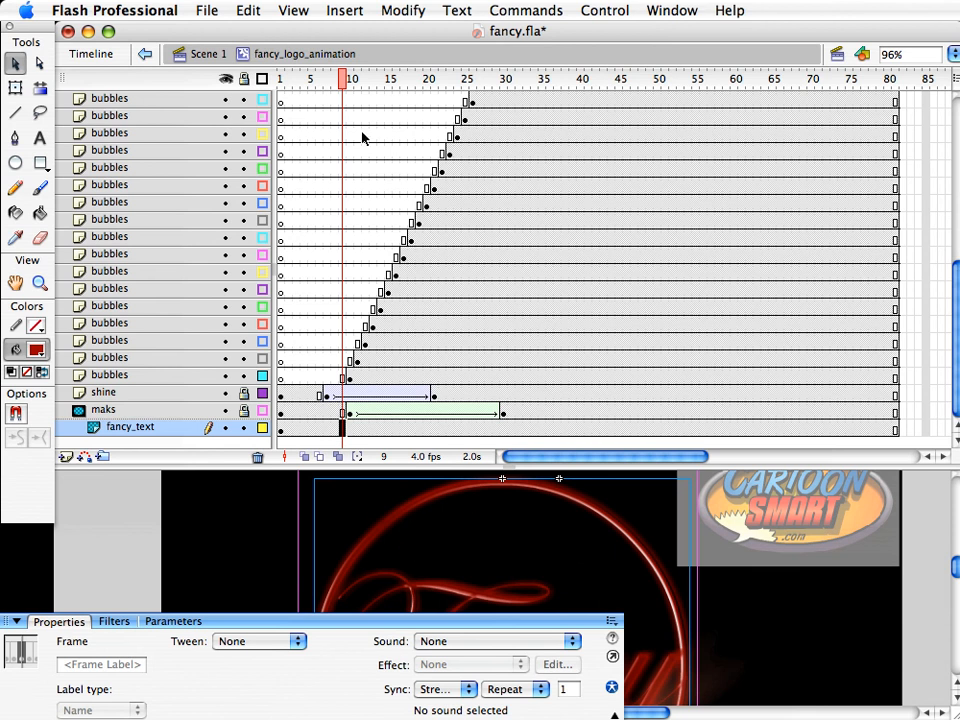
Add a layer named "text again" between the Actionscript layer and the topmost bubbles layer
click(95, 98)
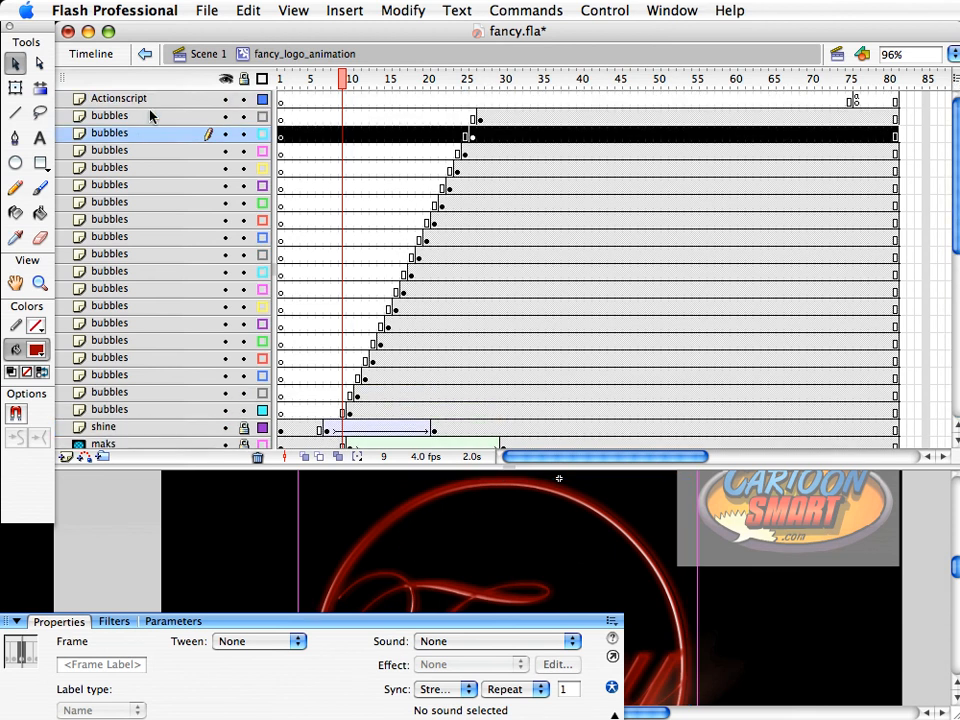
click(150, 116)
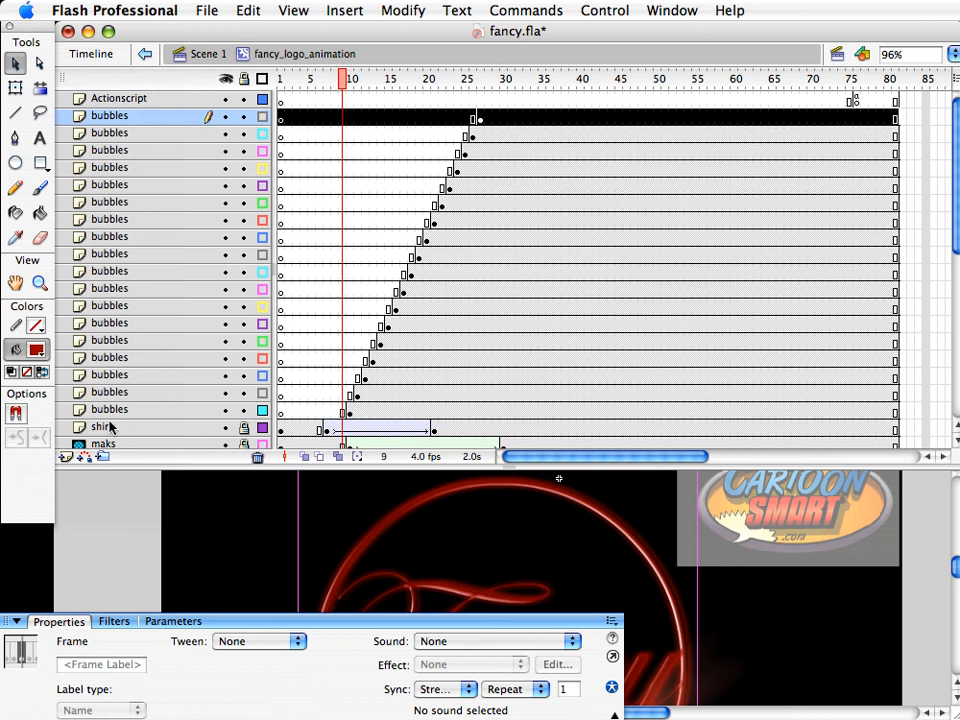
click(65, 456)
double_click(149, 119)
text(t)
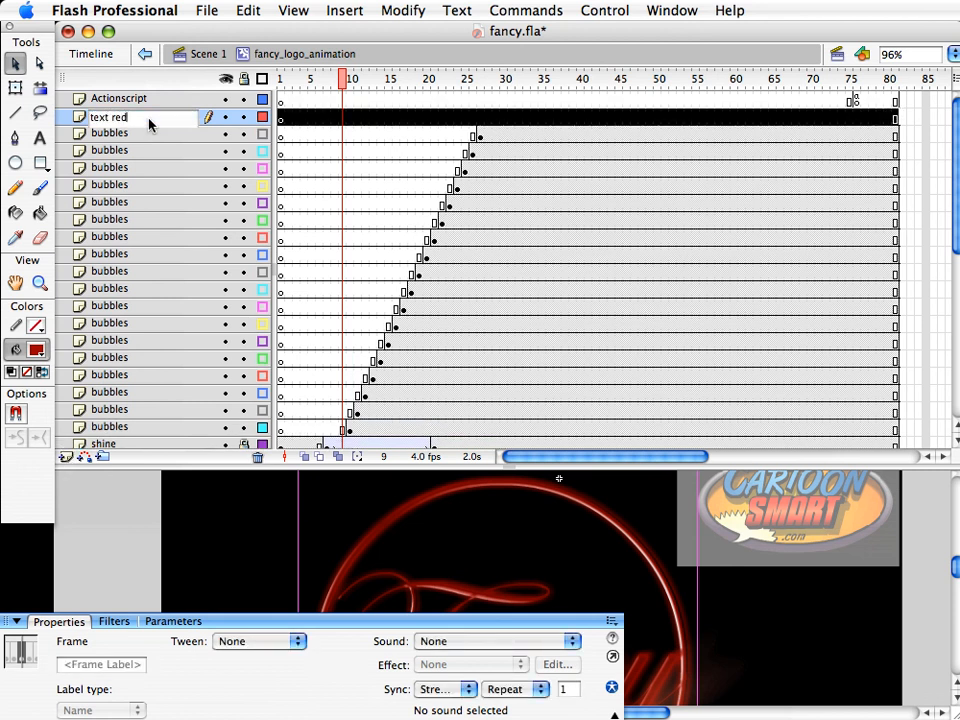
text(ext again)
key(Return)
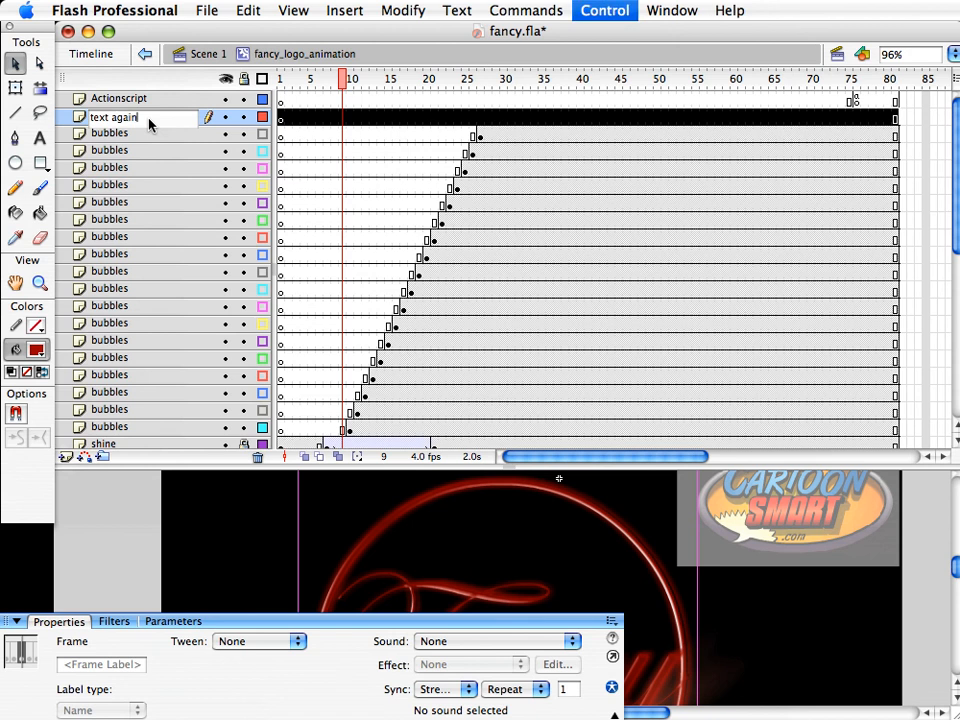
Insert a keyframe at frame 41 of the text again layer and paste the Fancy logo artwork there in place
click(737, 116)
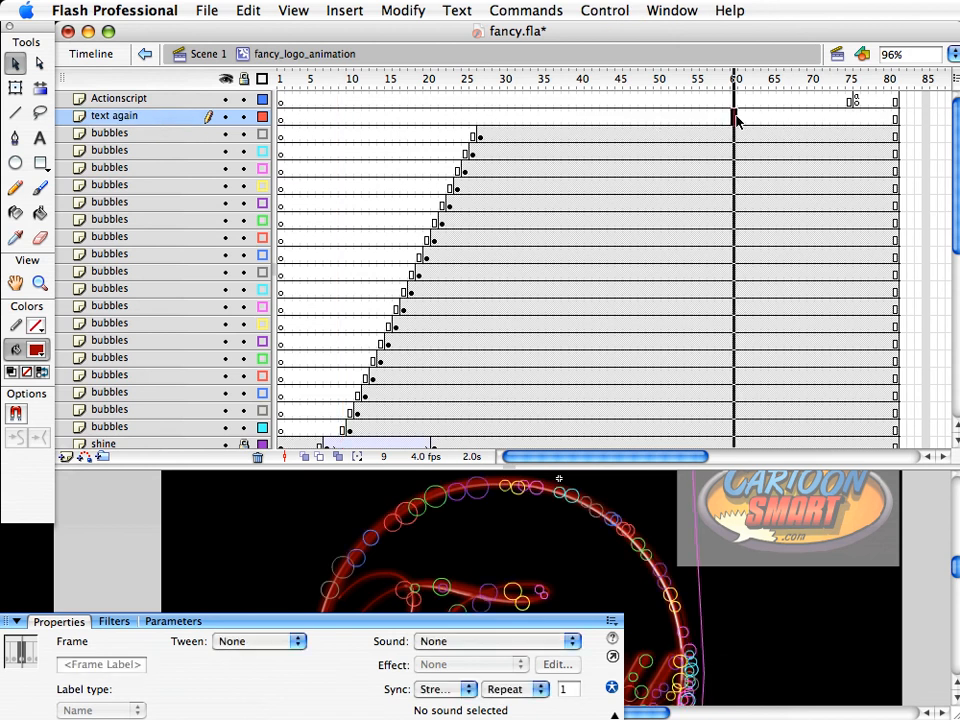
drag(746, 96, 587, 96)
click(587, 116)
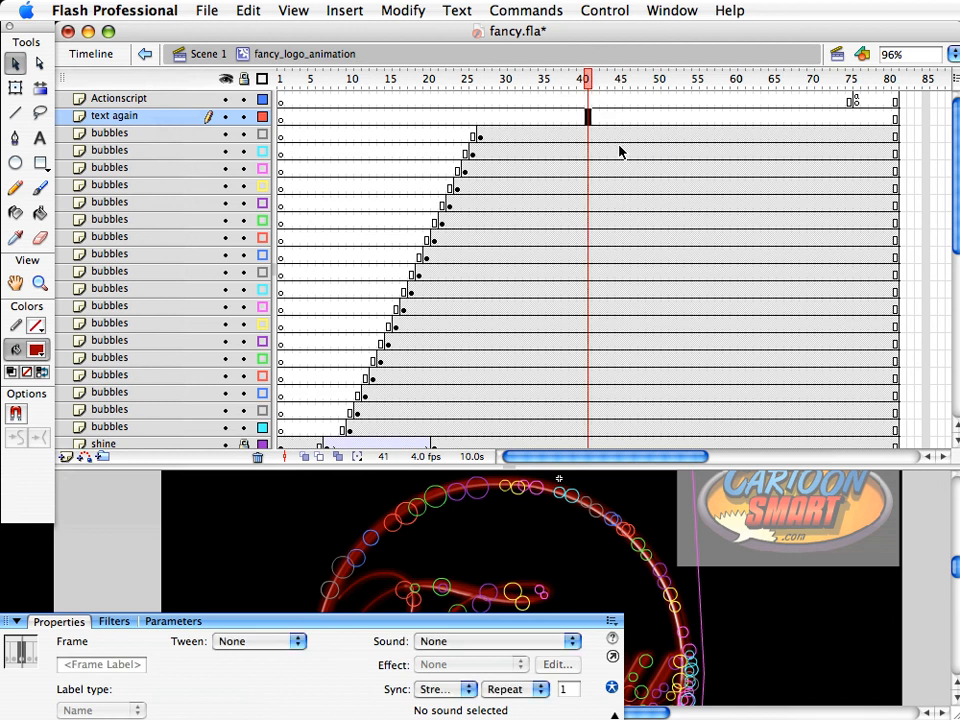
key(F6)
drag(565, 464, 565, 254)
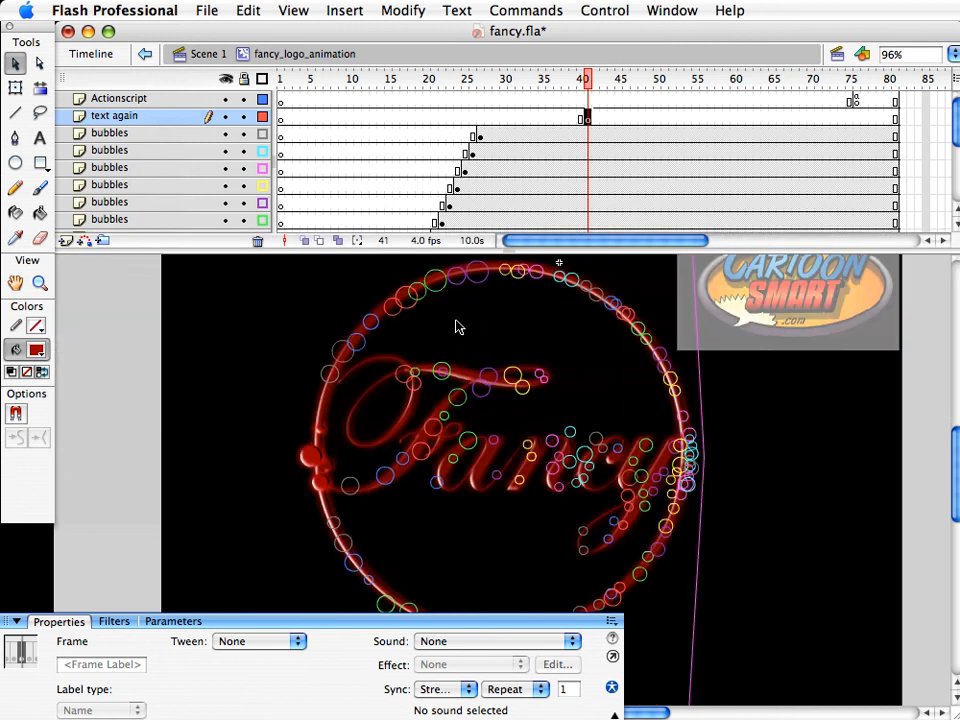
key(super+a)
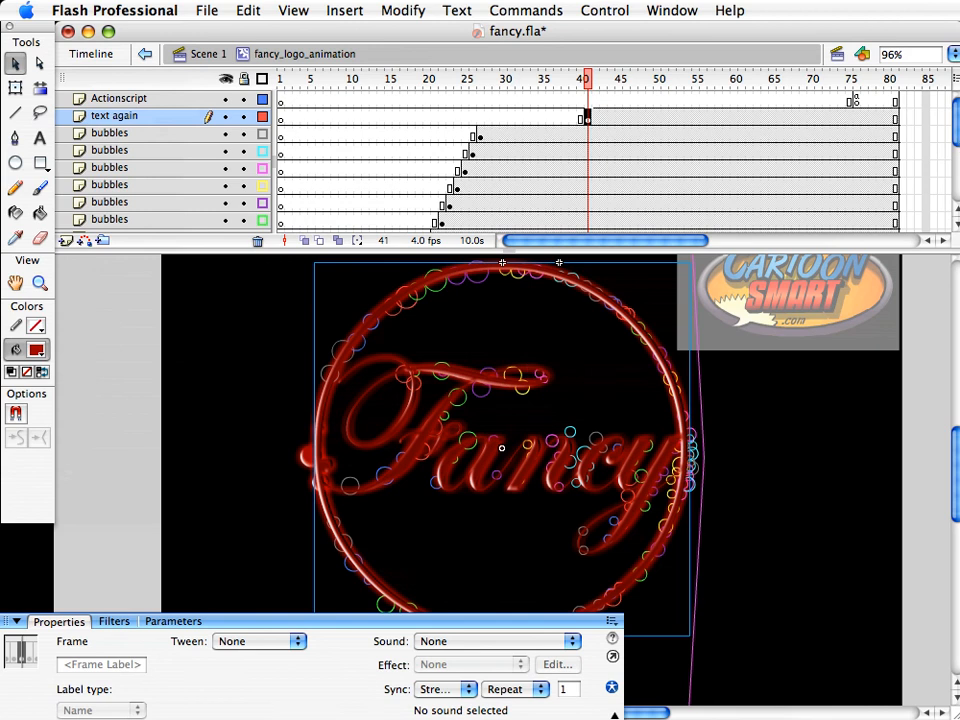
Check the fancy_text layer at frame 4 and hide every layer except text again
key(F4)
key(F4)
scroll(749, 216, down, 5)
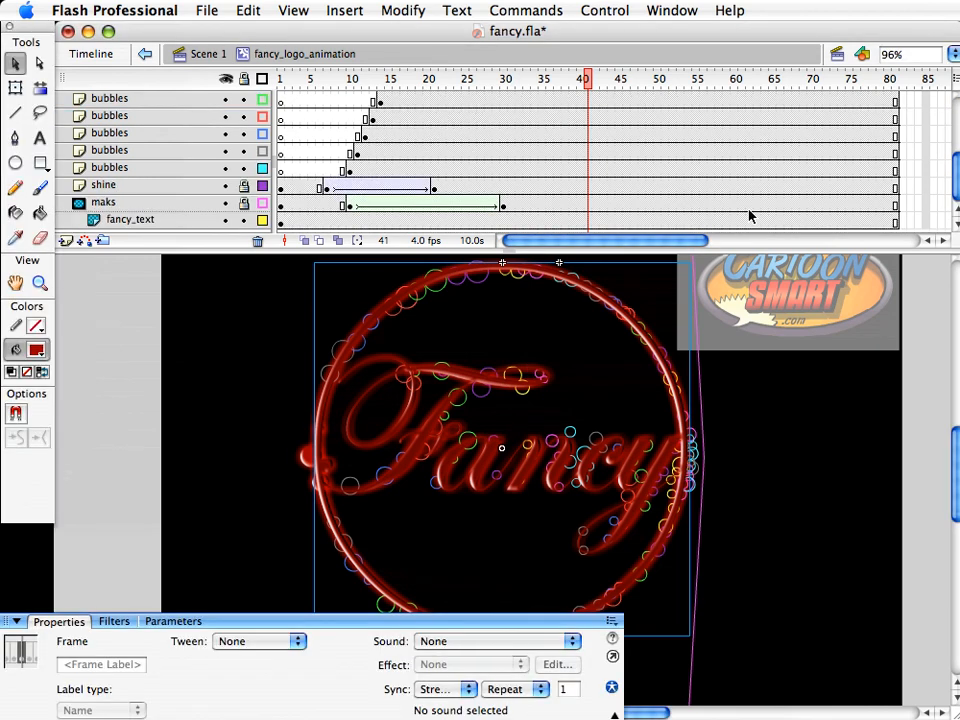
click(306, 220)
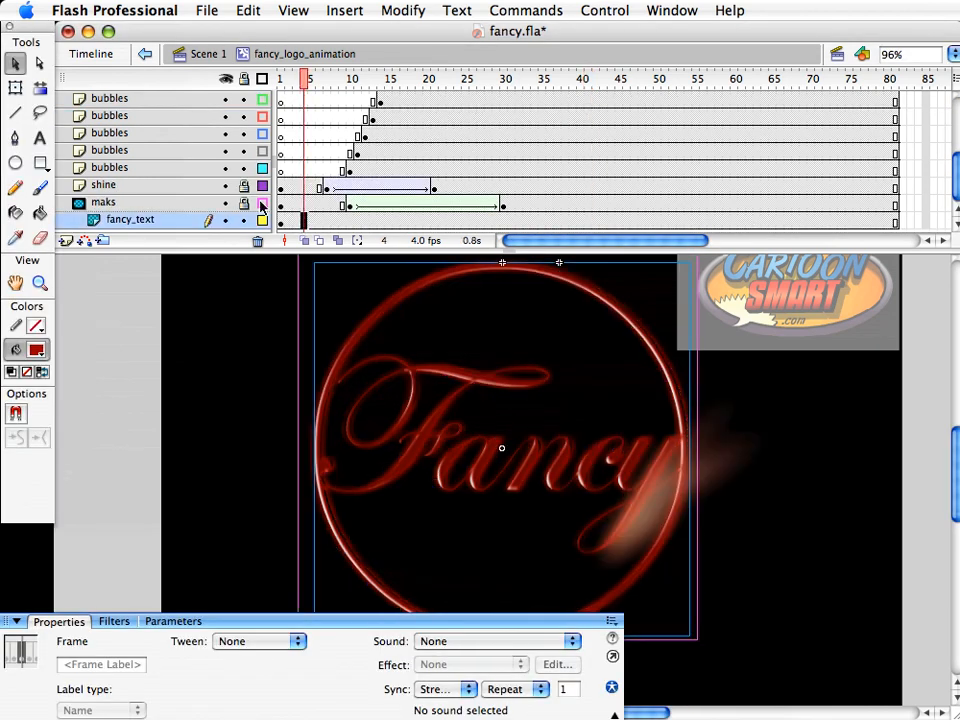
key(F4)
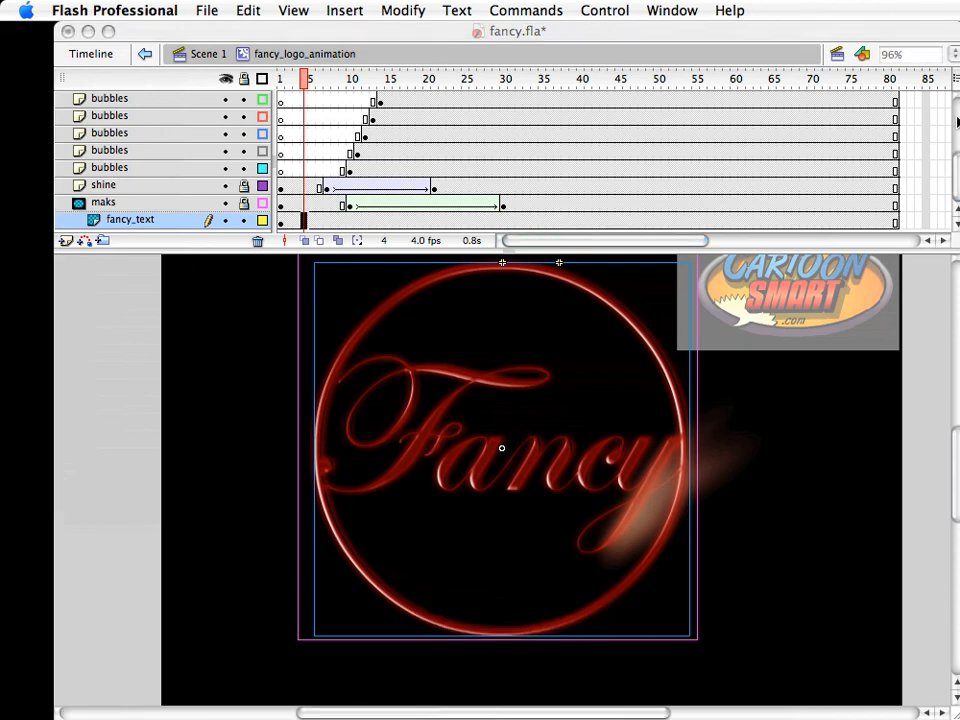
key(F4)
scroll(651, 110, up, 5)
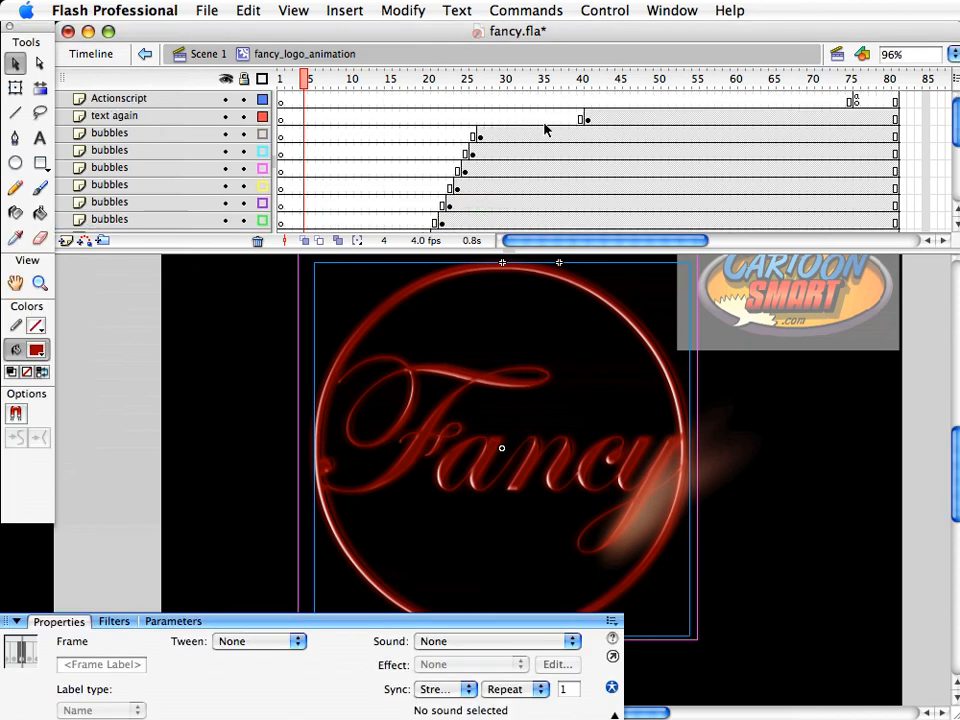
click(226, 79)
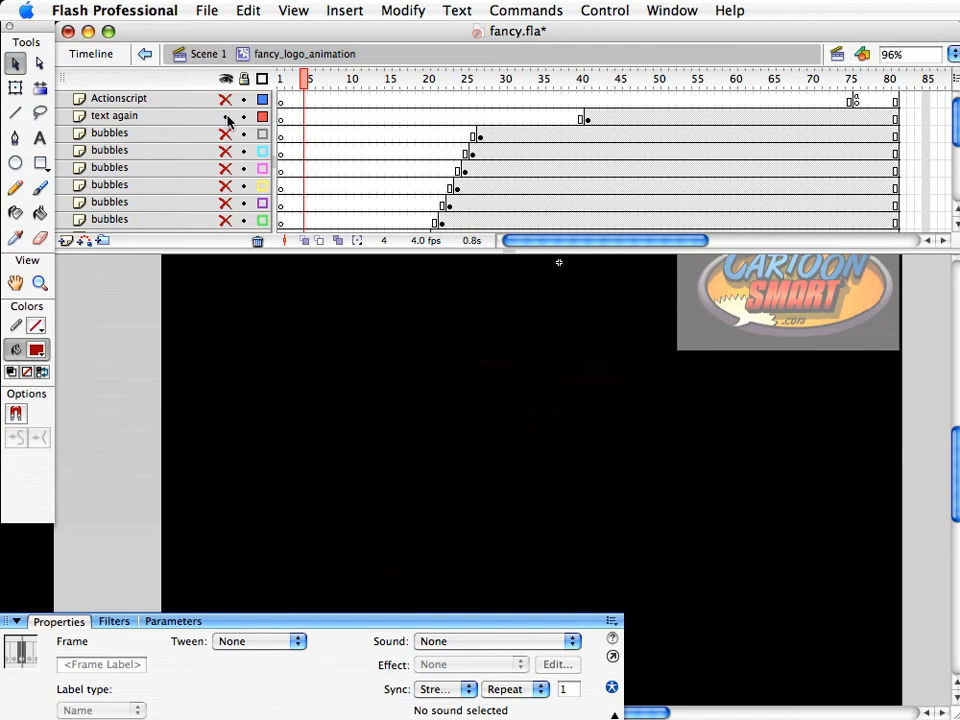
Select the Fancy logo instance at frame 41 of the text again layer
drag(365, 78, 588, 95)
click(588, 102)
click(588, 119)
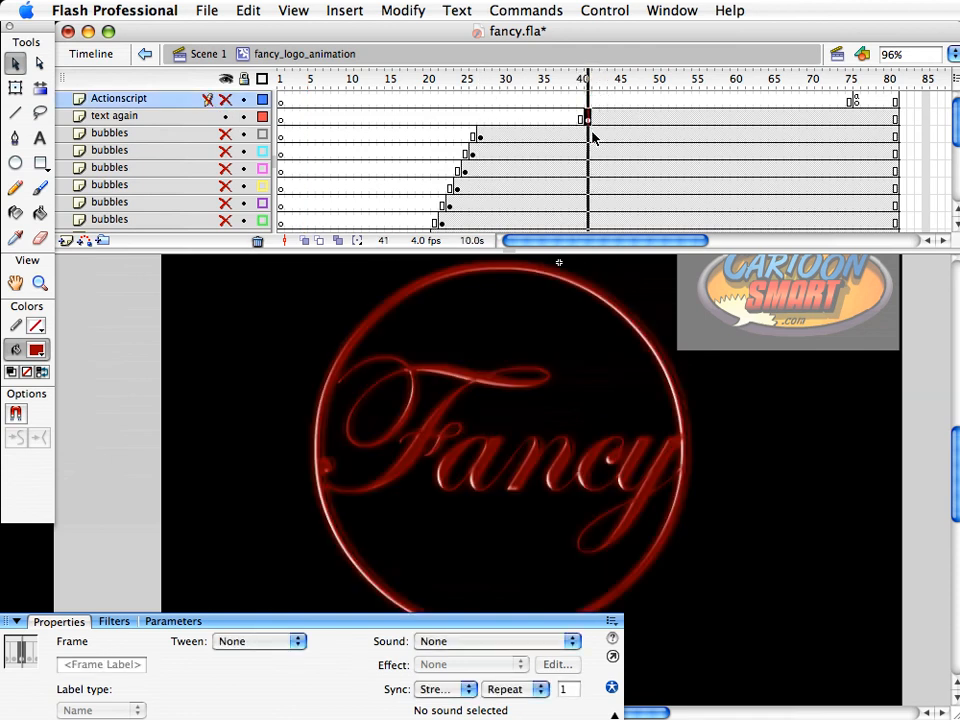
click(615, 302)
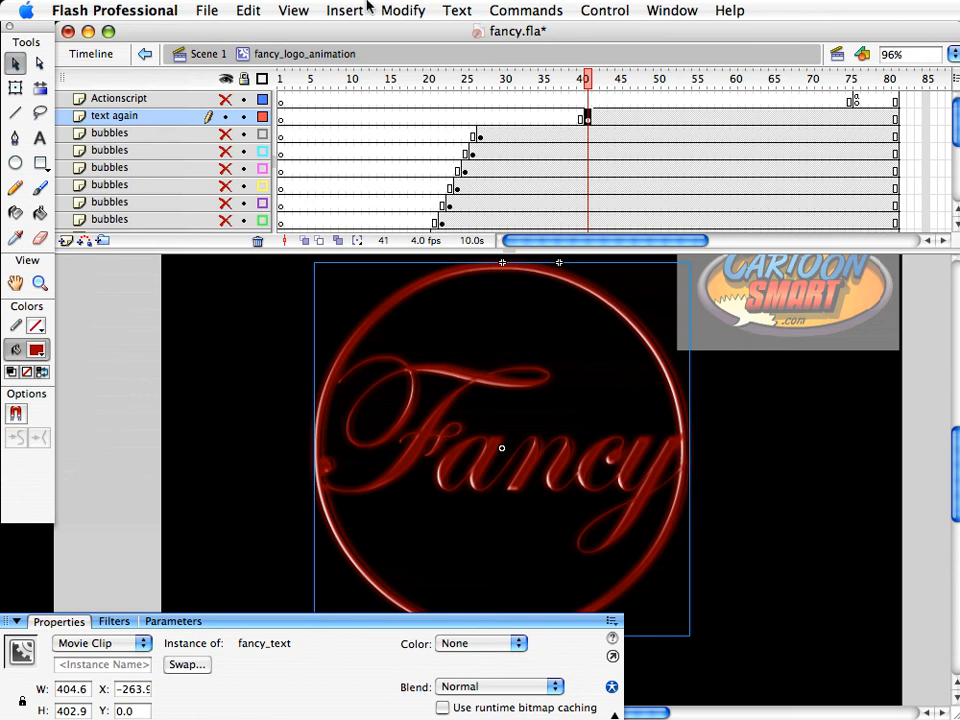
click(405, 10)
mouse_move(420, 129)
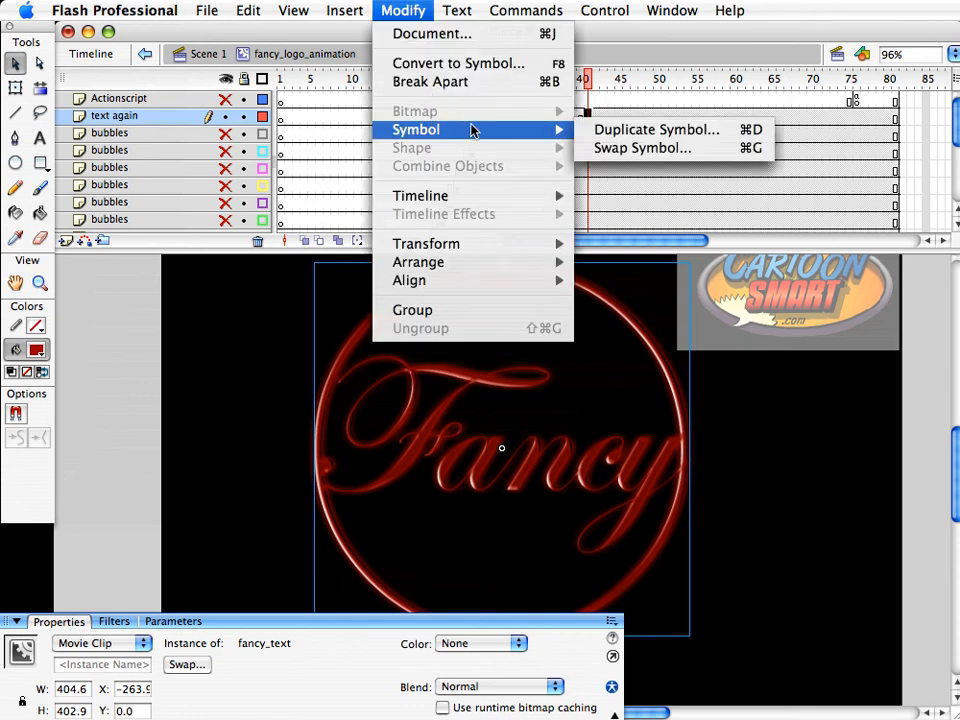
click(650, 129)
drag(868, 540, 646, 541)
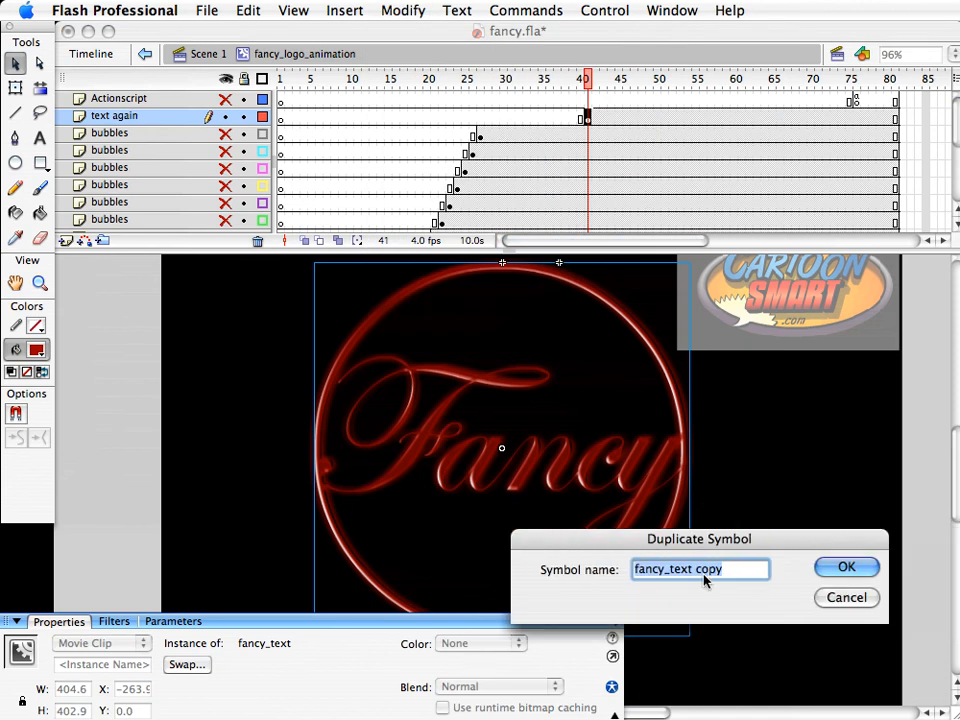
click(828, 597)
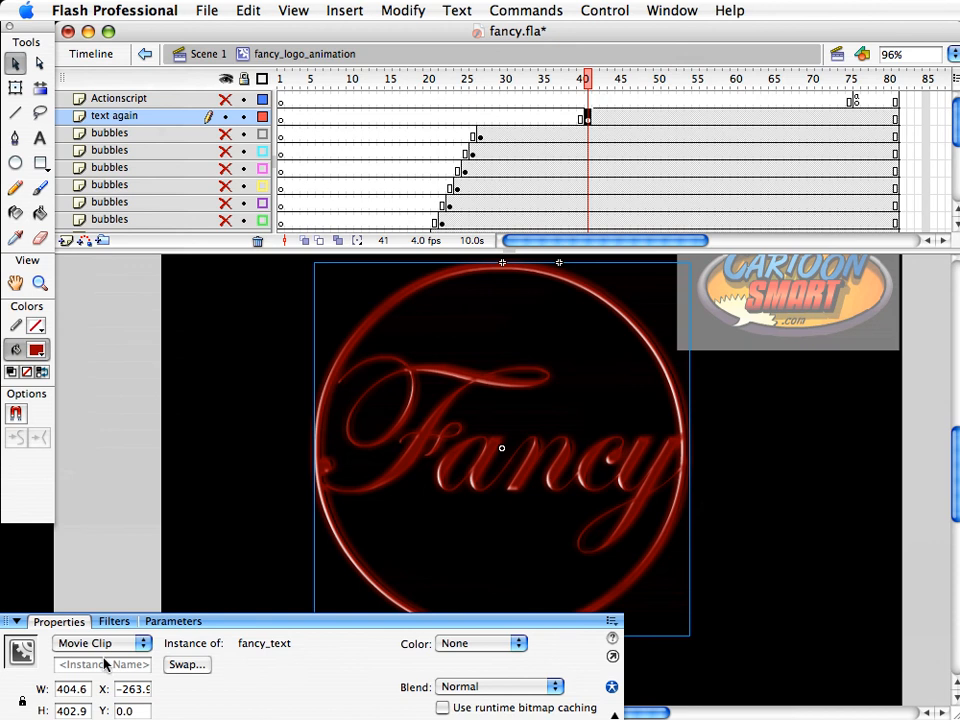
Add an Adjust Color filter to the Fancy logo with brightness 74, contrast 34, saturation -100 and hue 3
click(107, 621)
click(12, 640)
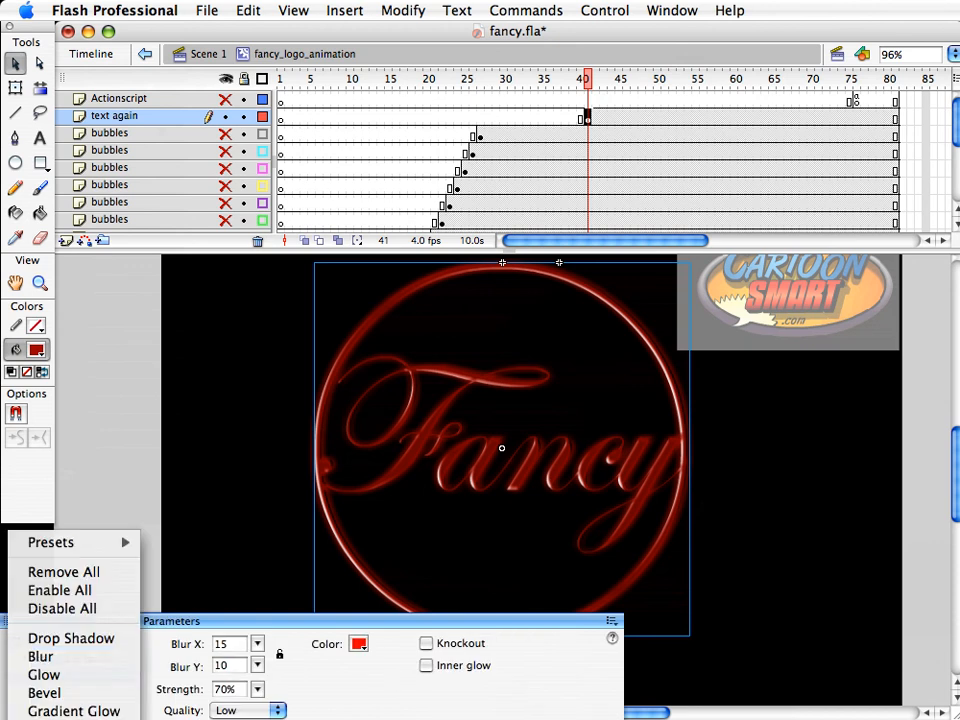
click(40, 700)
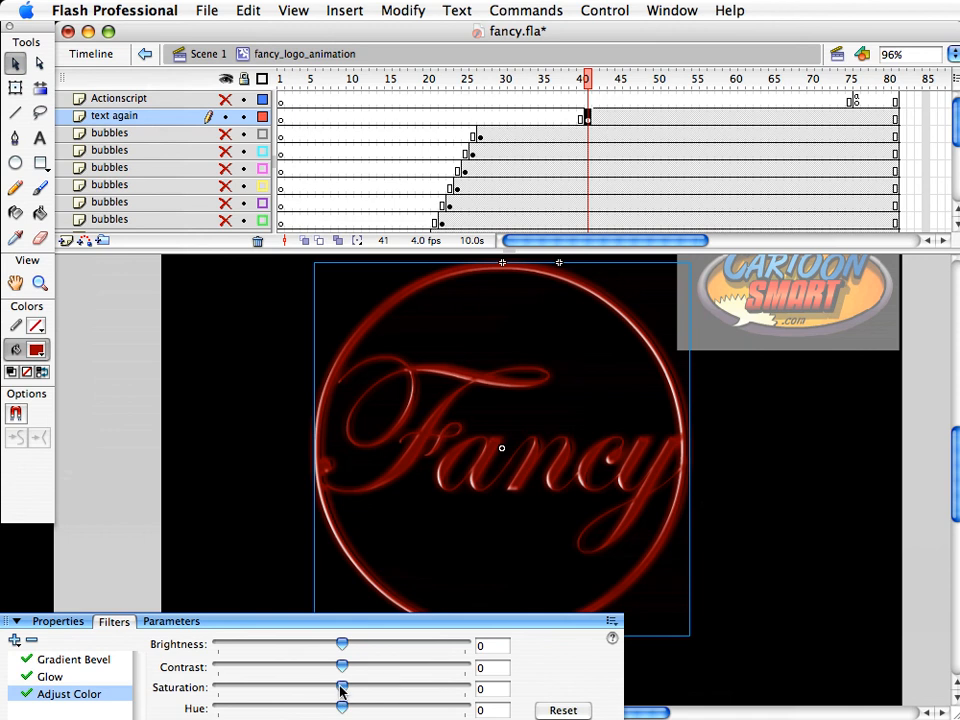
drag(342, 688, 217, 687)
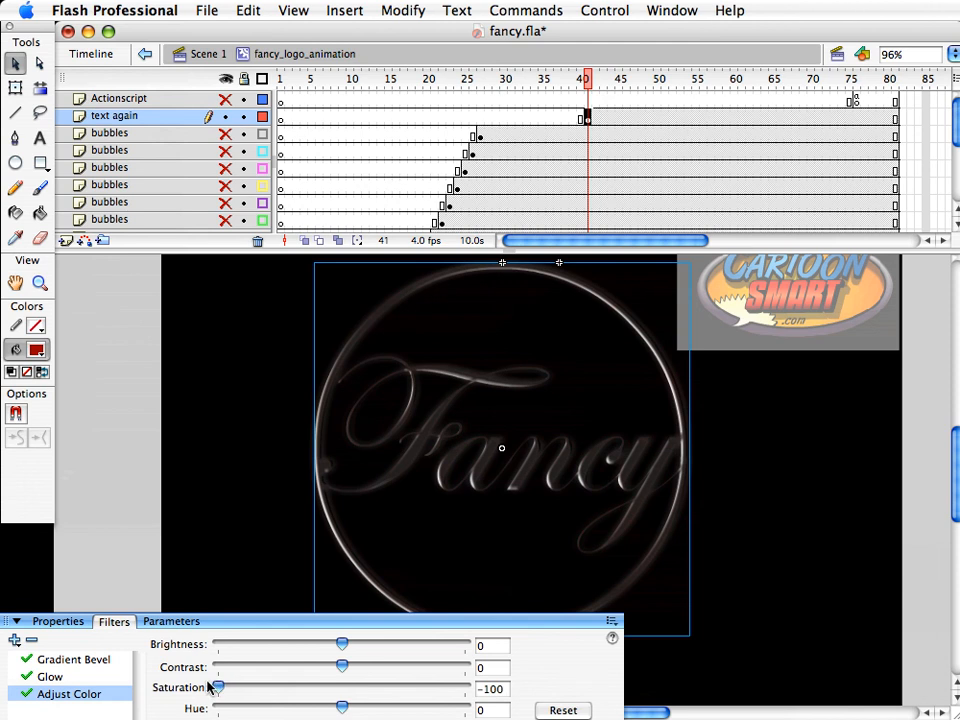
drag(344, 650, 434, 644)
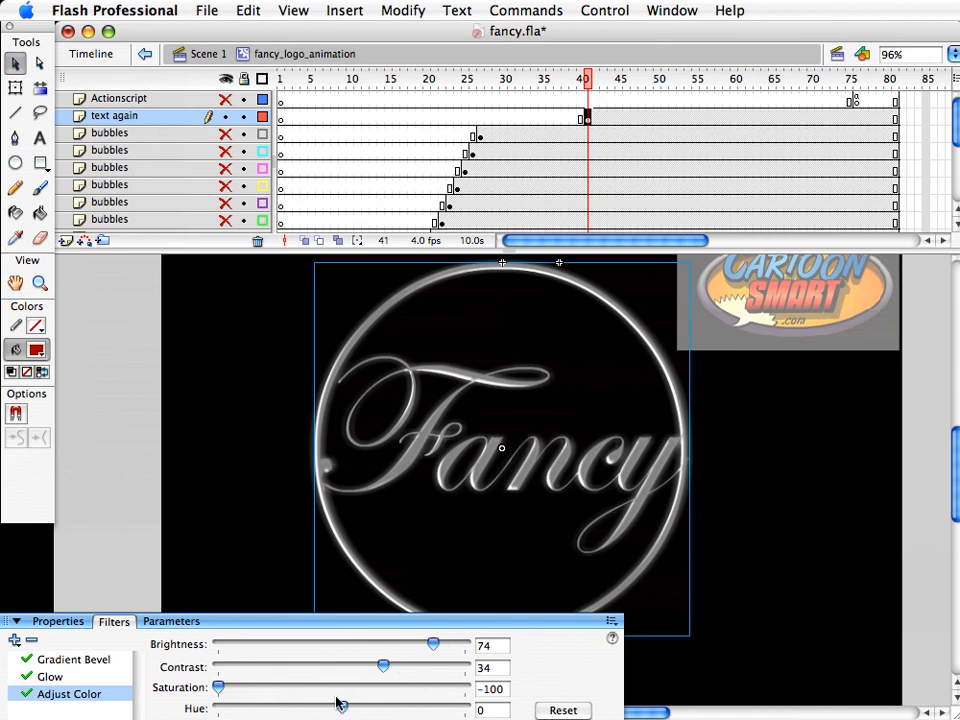
mouse_move(342, 712)
mouse_down()
mouse_move(251, 711)
mouse_move(432, 711)
mouse_move(338, 712)
mouse_up()
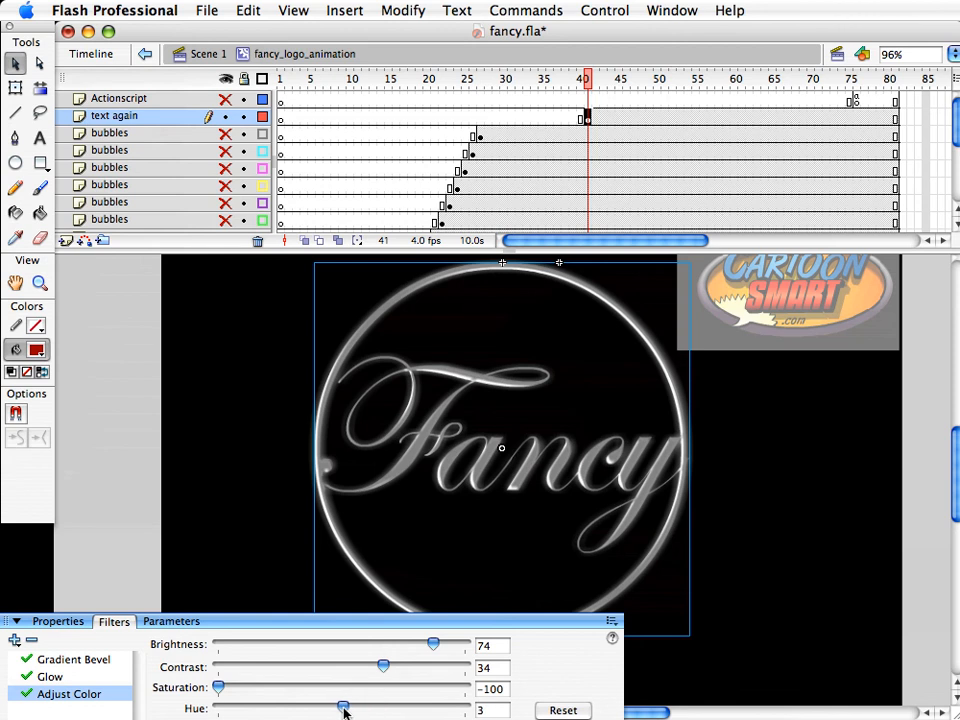
Insert a keyframe at frame 68 of the text again layer and create a motion tween from frame 41 to it
click(804, 527)
drag(590, 88, 649, 80)
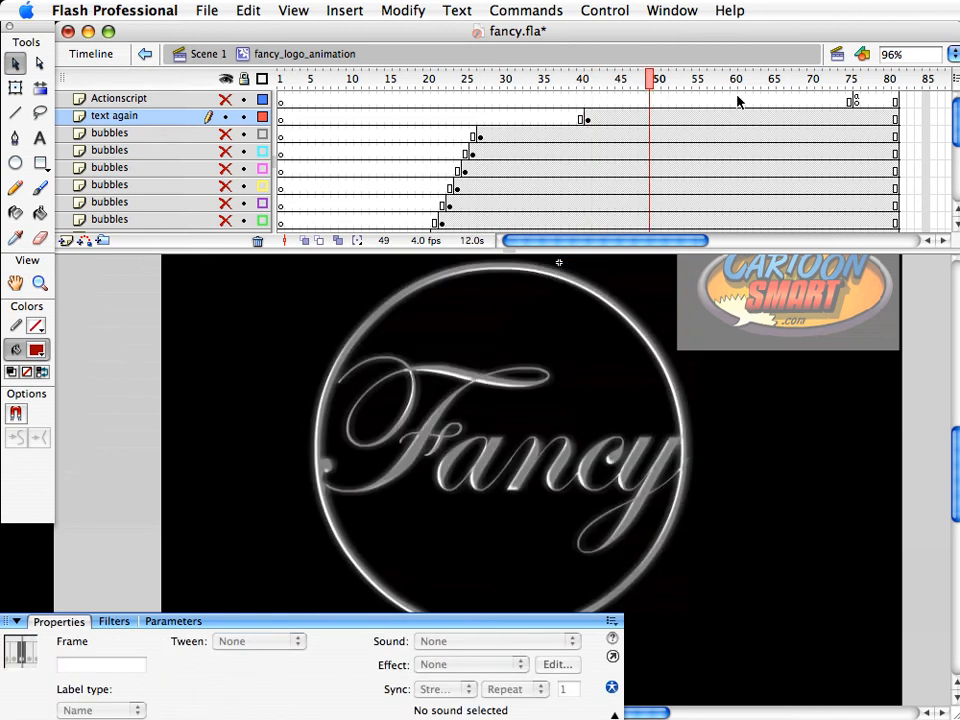
click(793, 118)
key(F6)
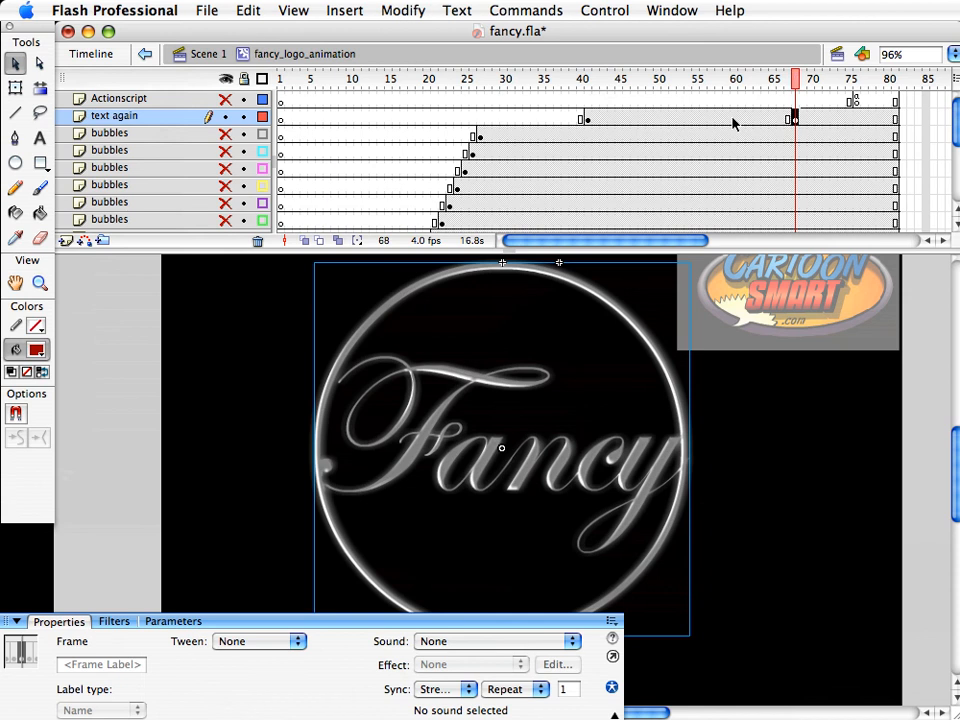
click(733, 118)
key(F6)
right_click(733, 118)
click(745, 124)
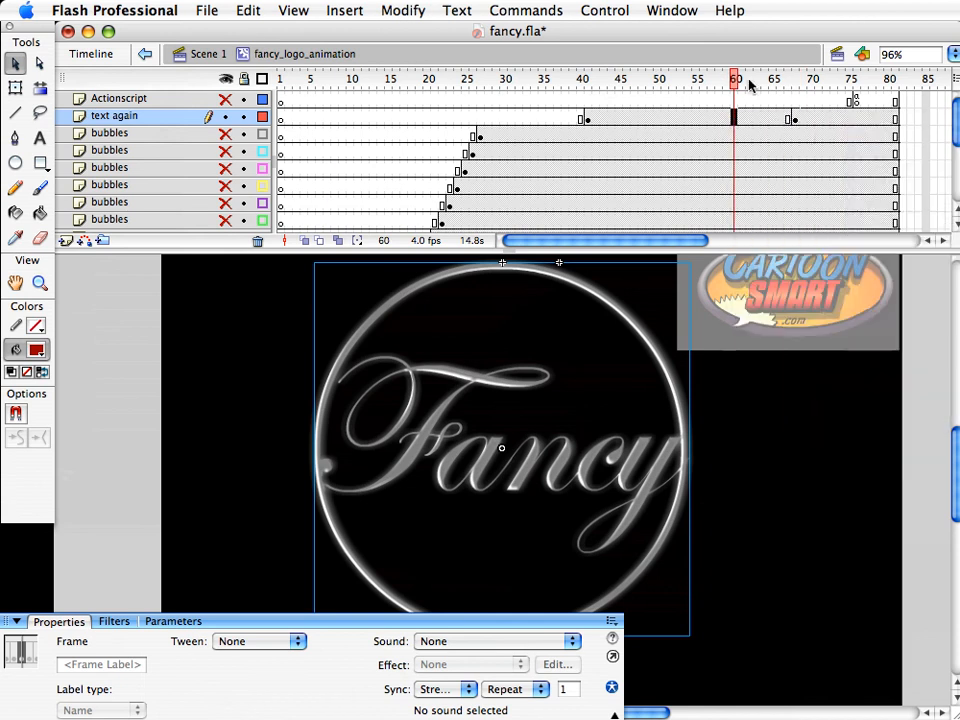
Make the Fancy logo at frame 41 fully transparent with the Alpha color effect and save the file
drag(737, 80, 587, 80)
click(499, 448)
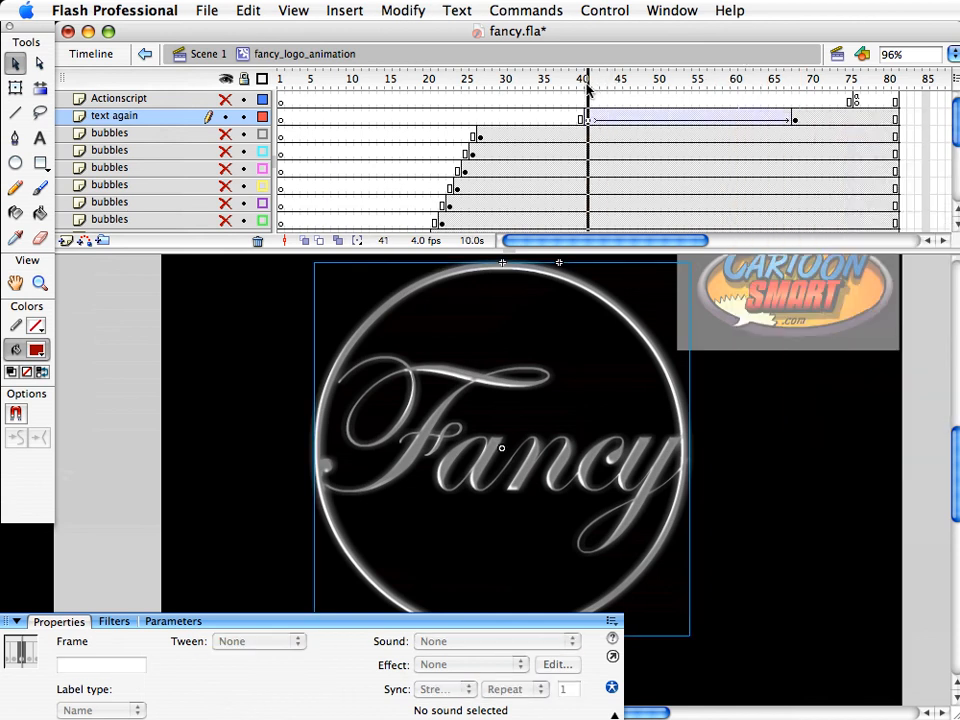
click(62, 622)
click(476, 643)
click(470, 689)
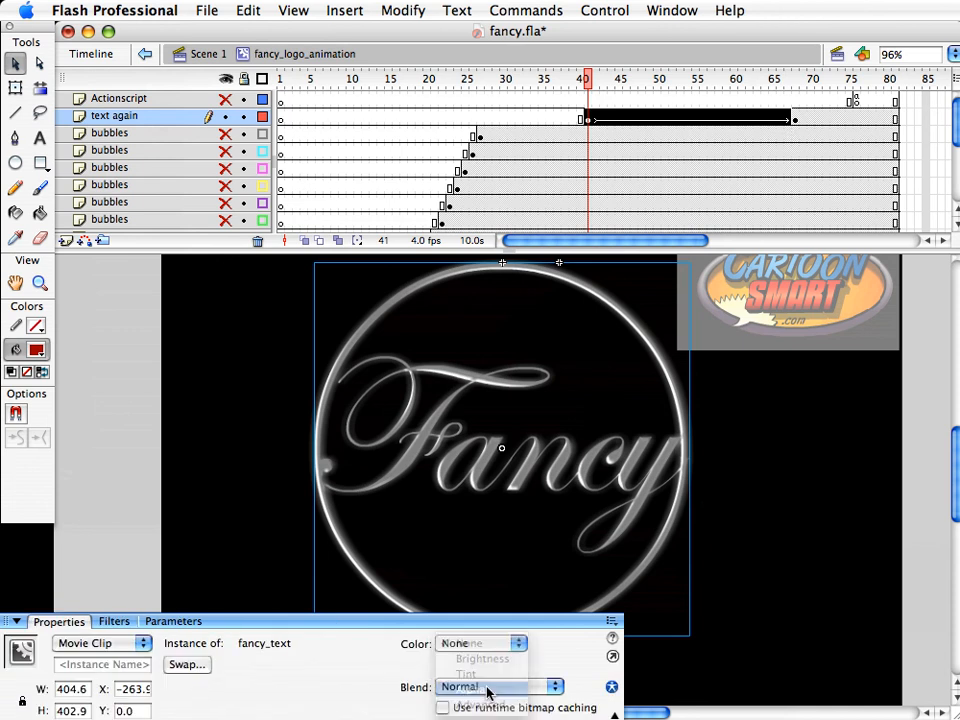
drag(590, 643, 589, 706)
click(772, 405)
key(super+s)
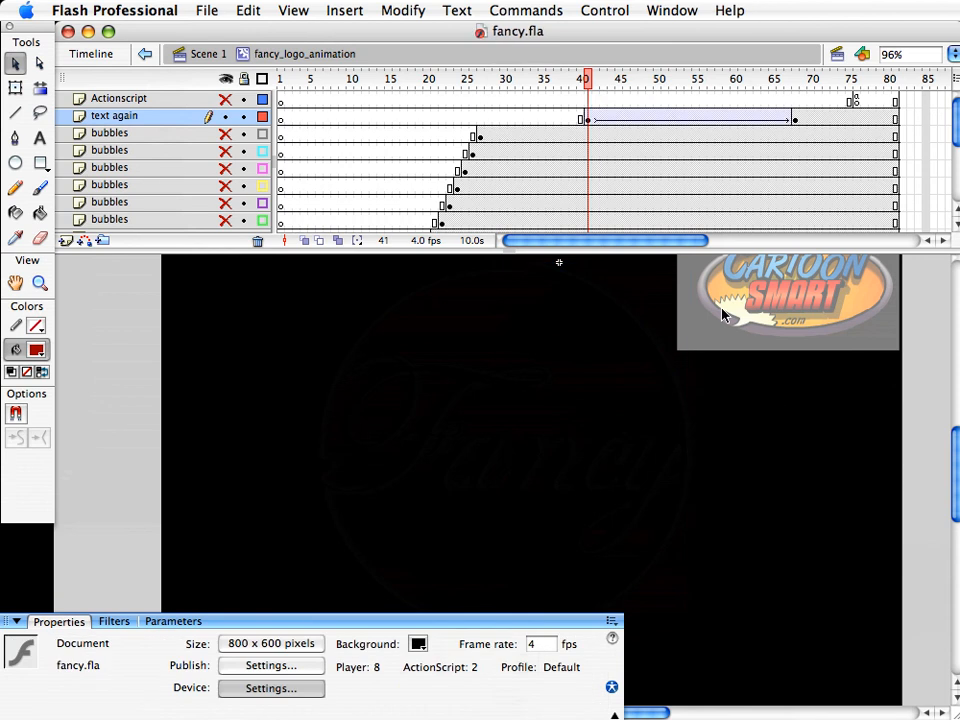
Test the movie to watch the gray Fancy text fade in, reducing the preview's size, and close the preview
key(super+Return)
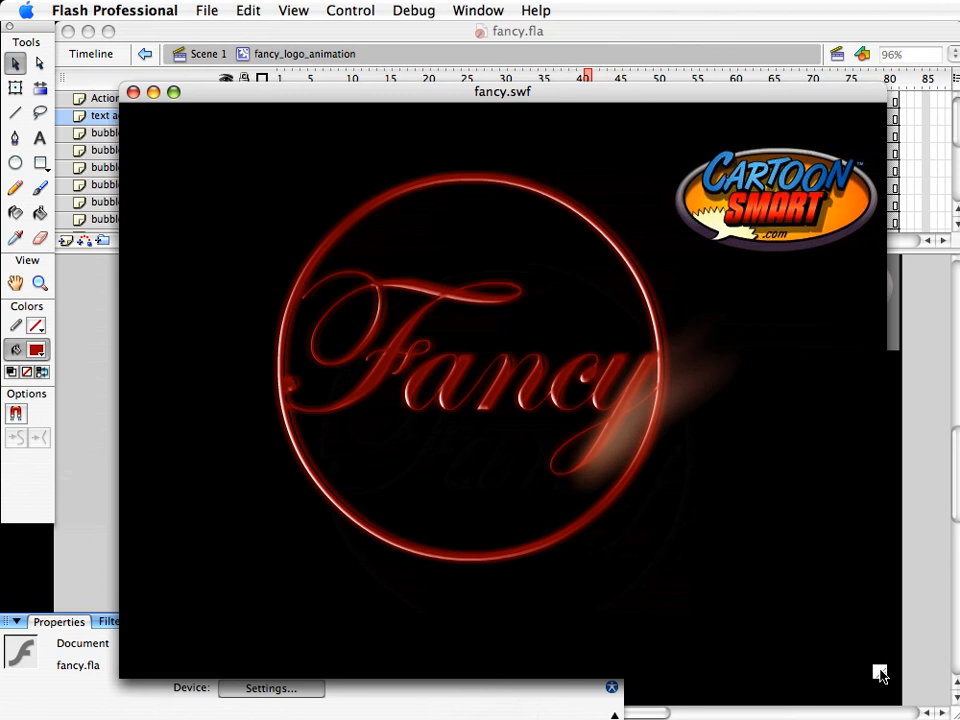
drag(880, 673, 799, 589)
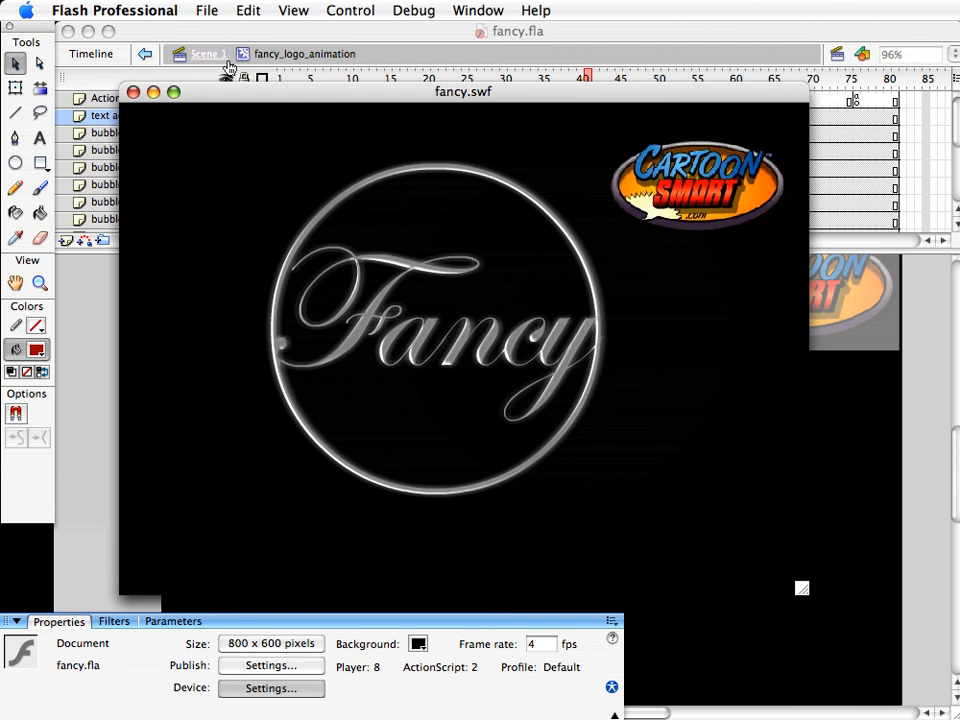
click(133, 92)
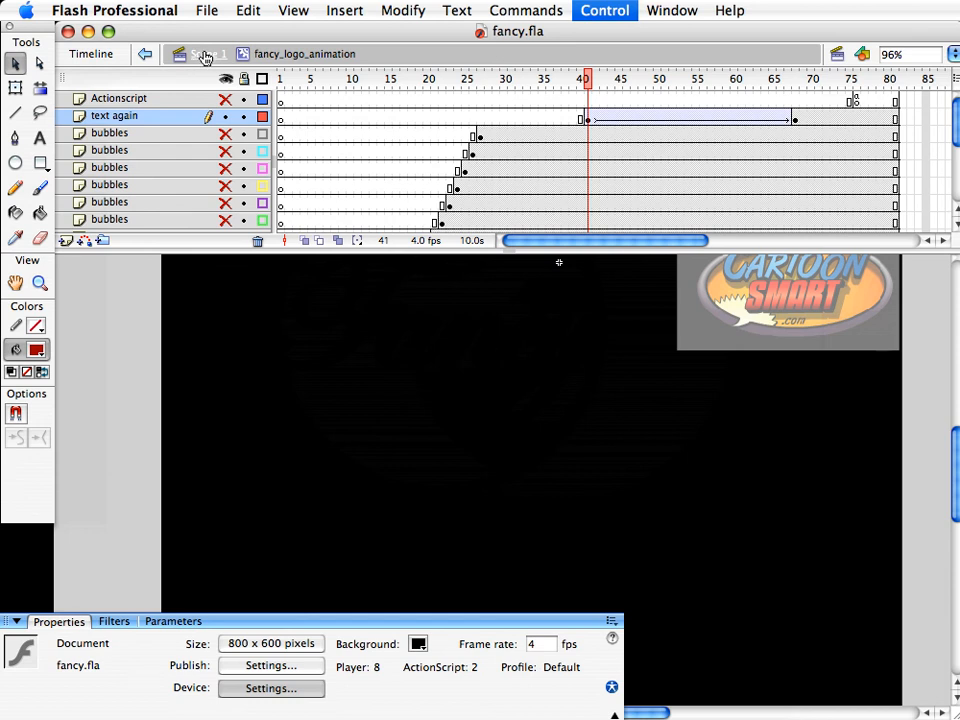
Return to Scene 1, delete the CartoonSmart bitmap from the logo layer and save the file
click(204, 57)
click(838, 308)
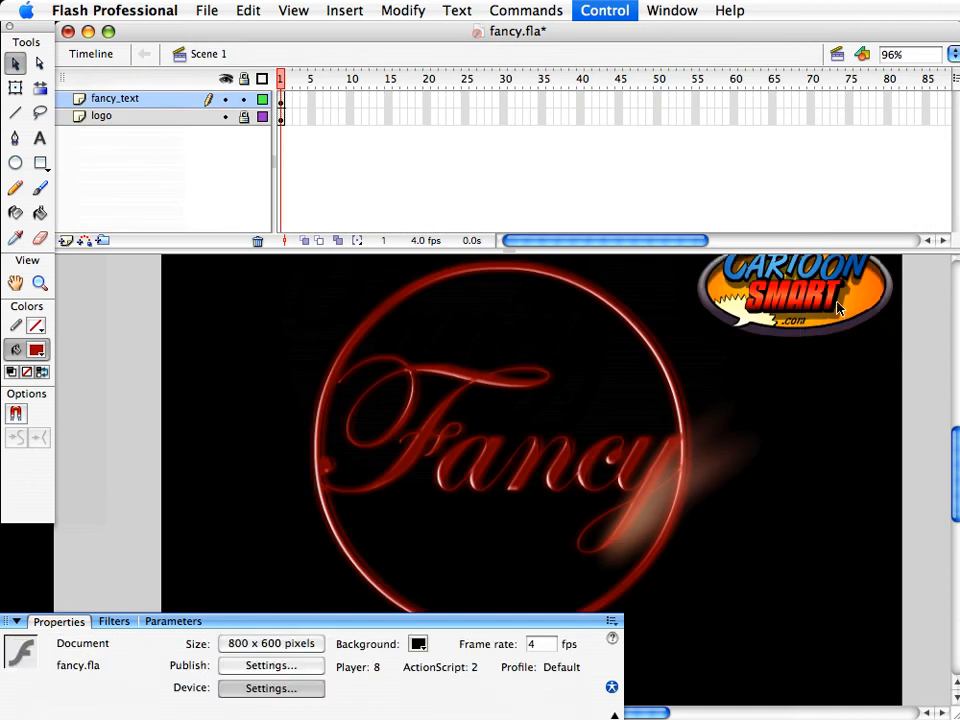
click(840, 281)
key(Delete)
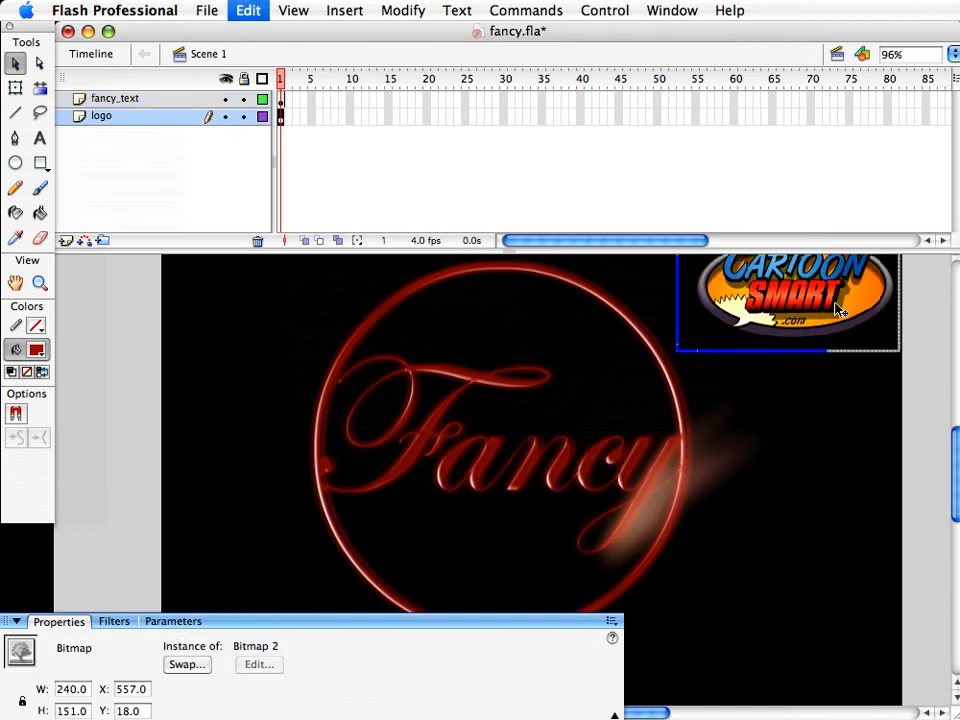
key(super+s)
Set the document's frame rate to 15 fps and compare the movie's playback before and after the change
key(super+Return)
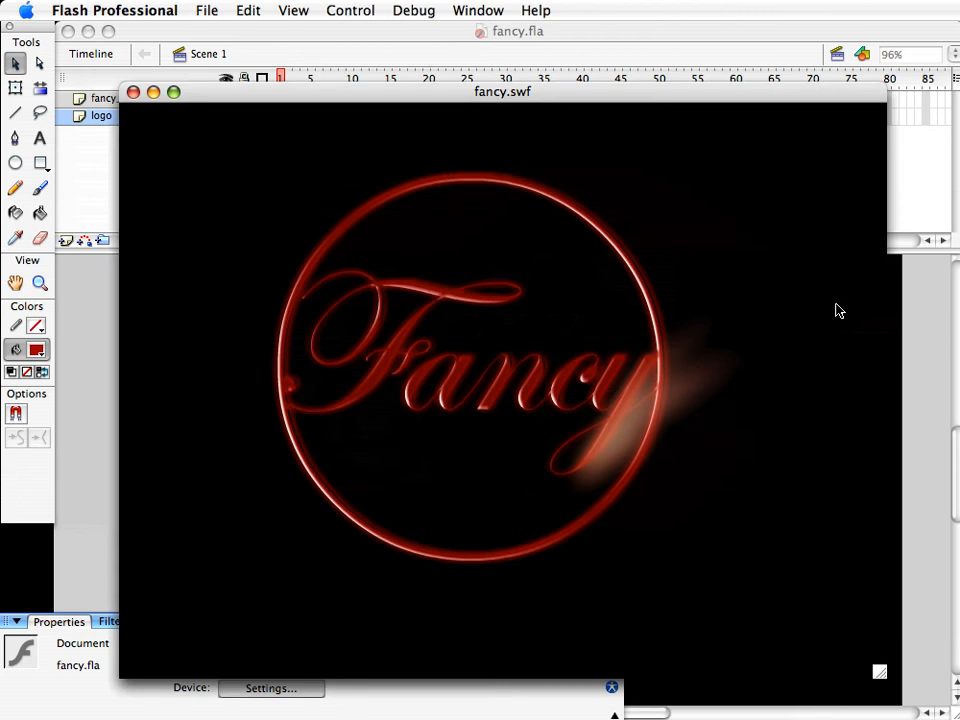
key(super+w)
double_click(540, 643)
text(1)
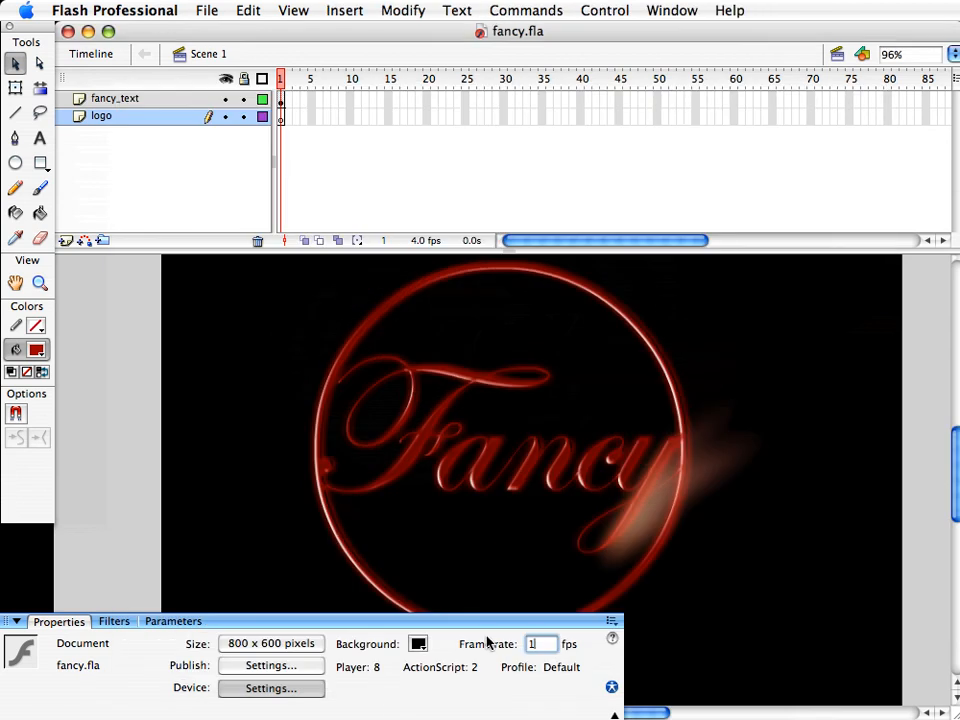
text(5)
key(Return)
key(super+Return)
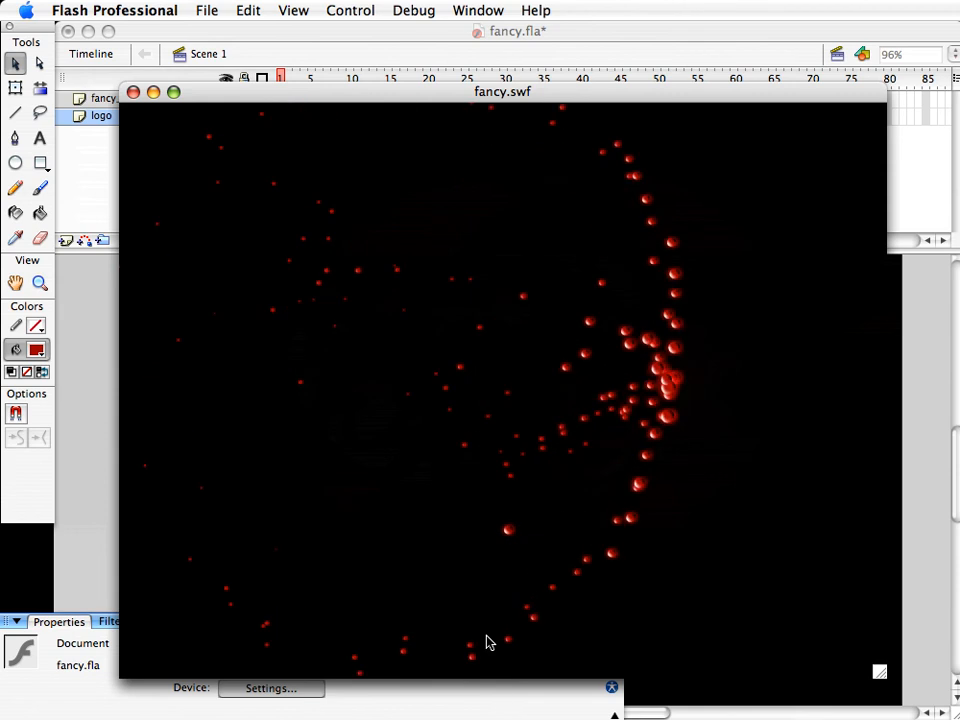
key(super+w)
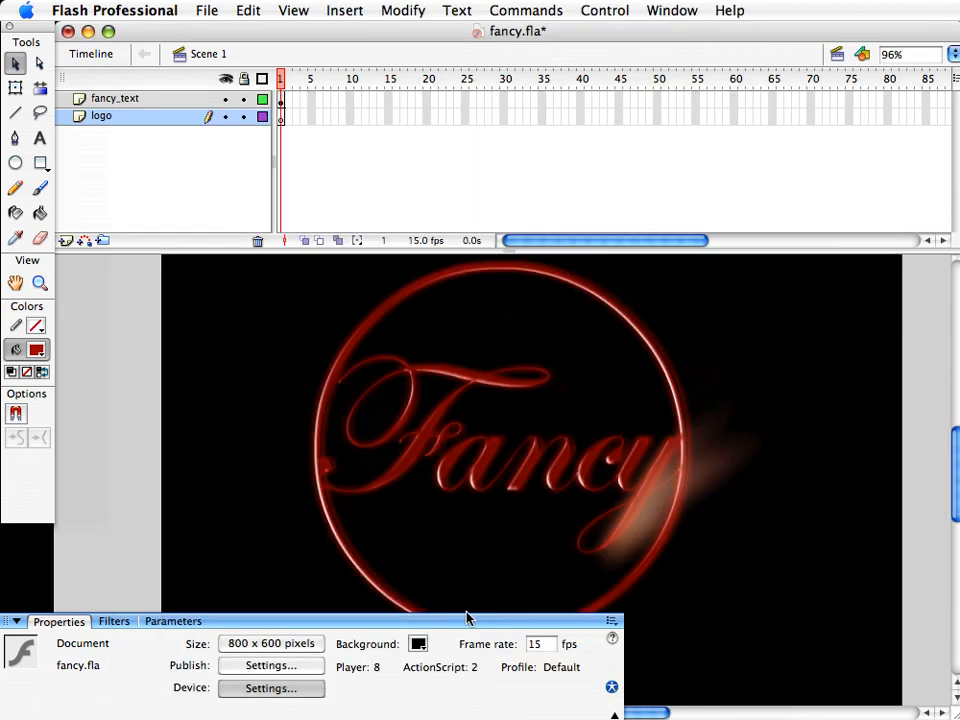
Nudge the fancy_logo_animation clip on the Scene 1 stage to the right, to X 196.9 and Y 74.0
click(578, 291)
key(shift+Right)
key(shift+Right)
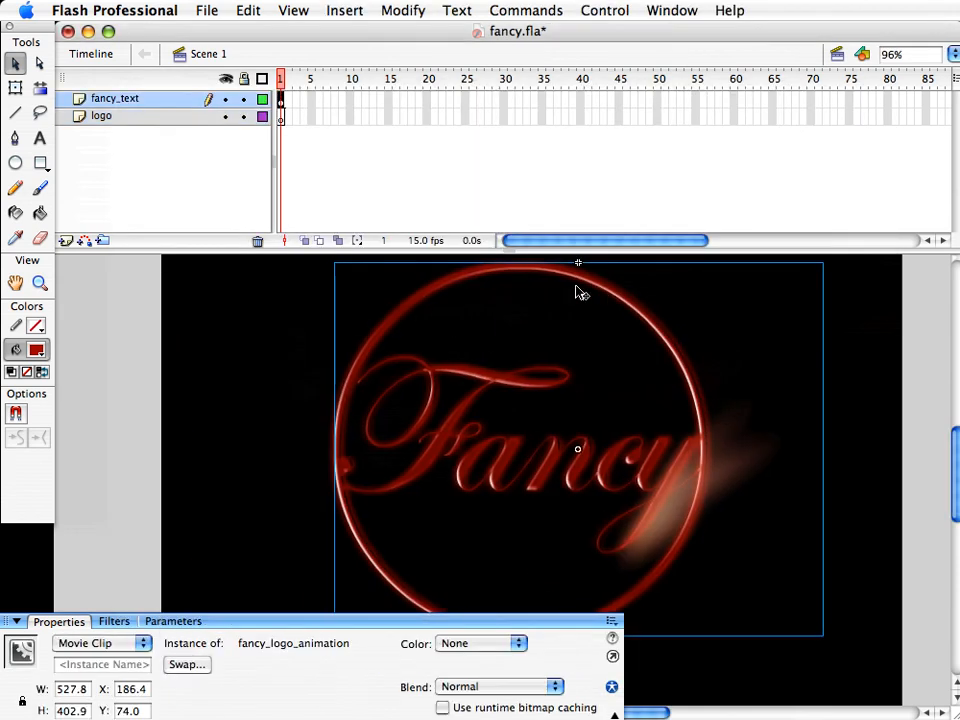
key(shift+Right)
key(shift+Right)
key(shift+Down)
key(shift+Left)
key(shift+Left)
key(shift+Right)
key(shift+Right)
key(shift+Up)
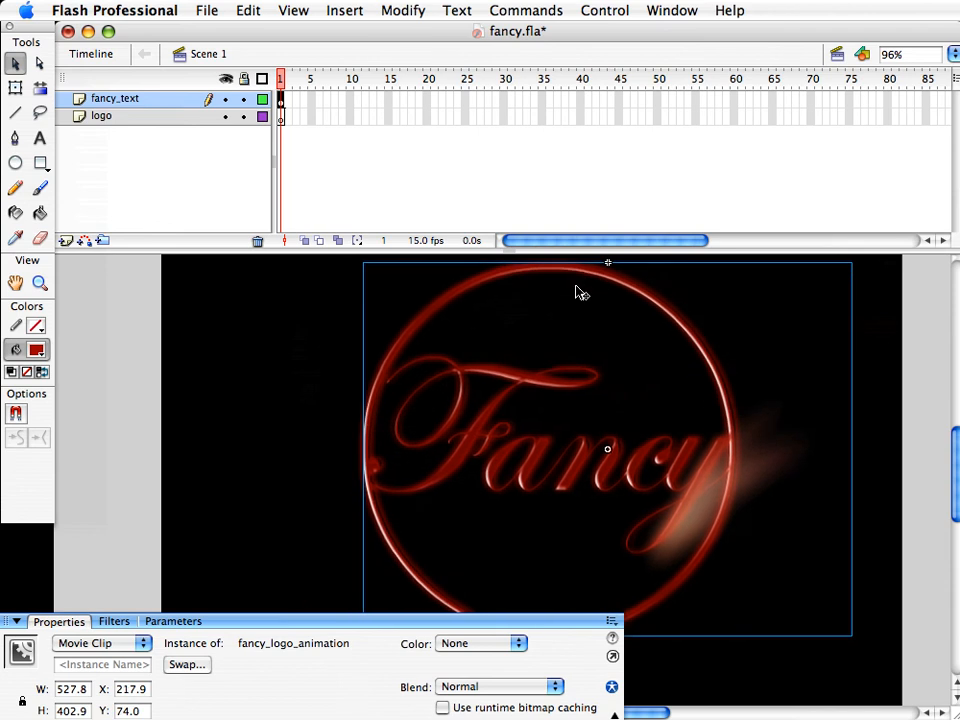
key(shift+Left)
key(shift+Left)
key(shift+Down)
key(shift+Up)
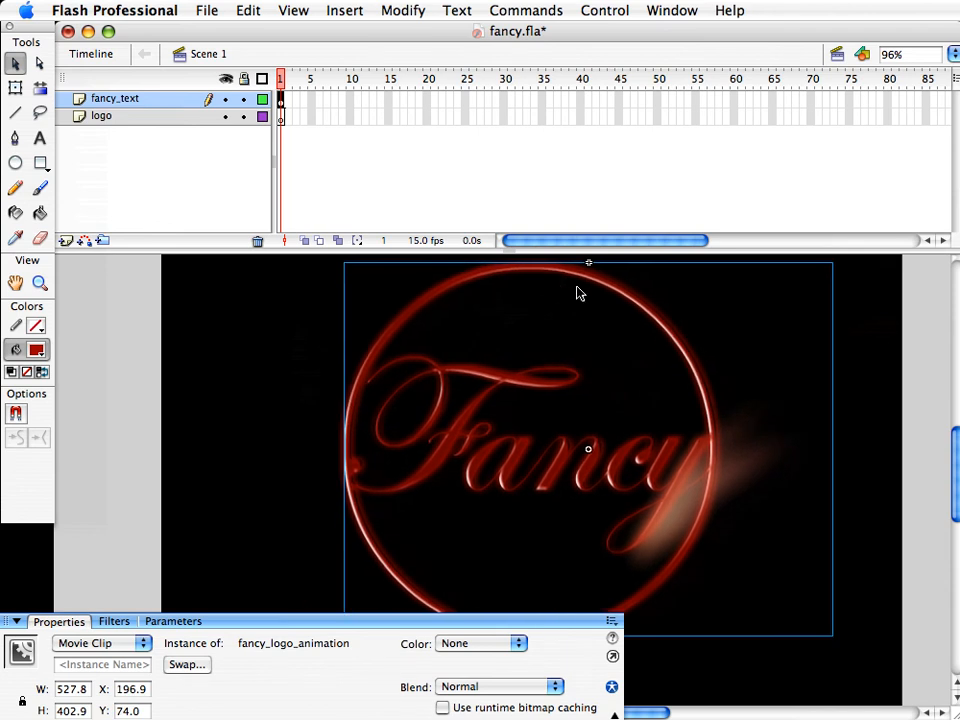
Try an Adjust Color filter on the fancy_logo_animation clip with hues of -180 and 26, and remove the filter
click(116, 622)
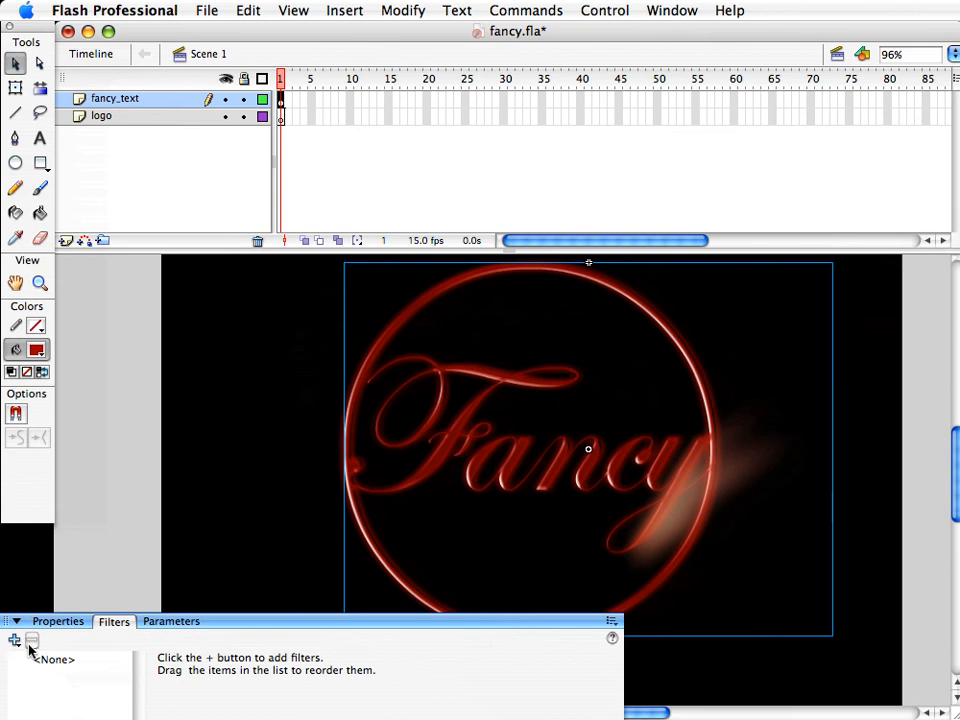
click(14, 639)
click(42, 666)
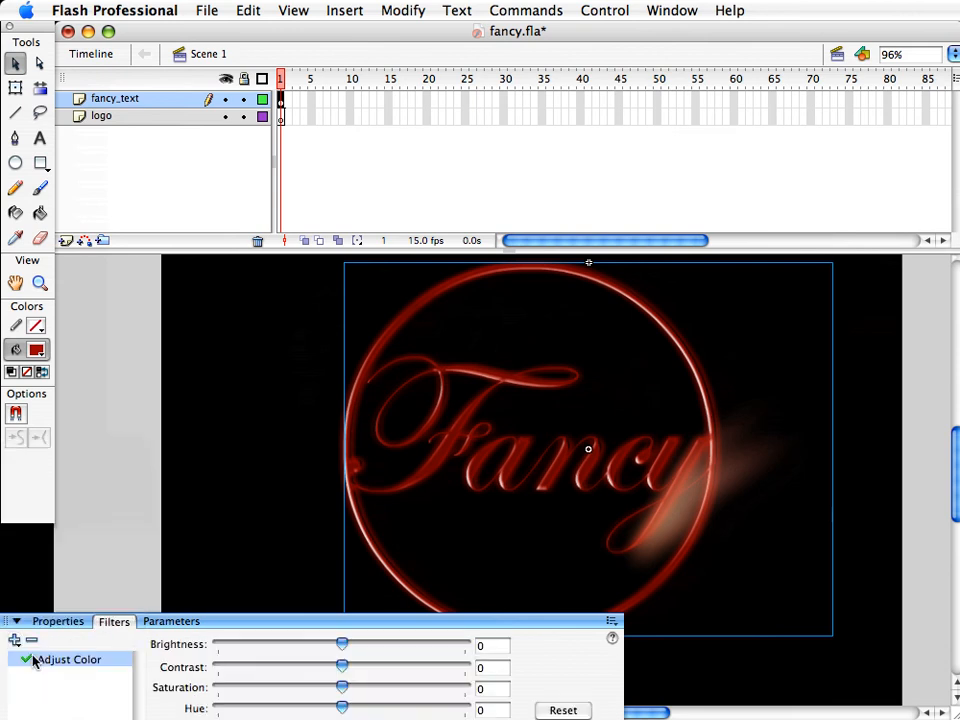
drag(342, 708, 215, 704)
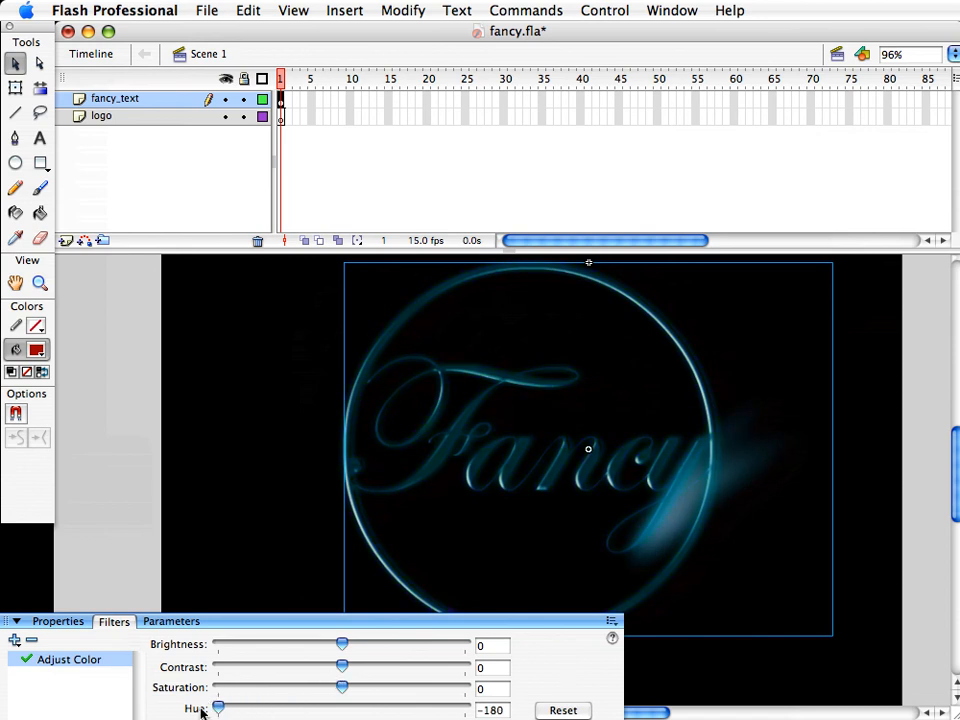
drag(218, 708, 360, 707)
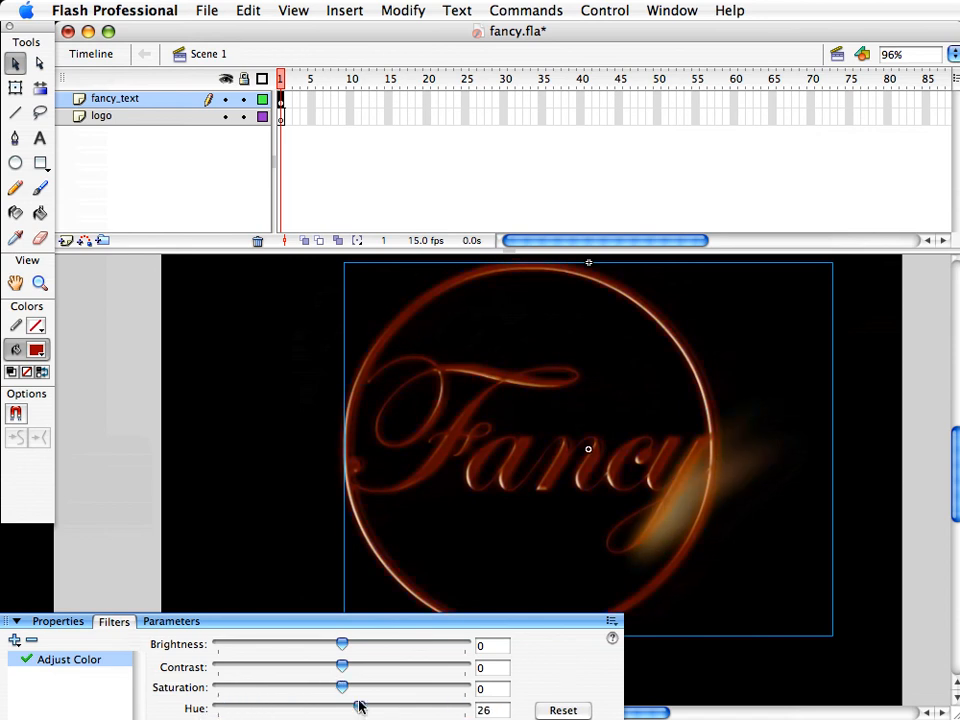
click(31, 639)
Deselect the logo clip, save fancy.fla and close the document
click(209, 461)
key(super+s)
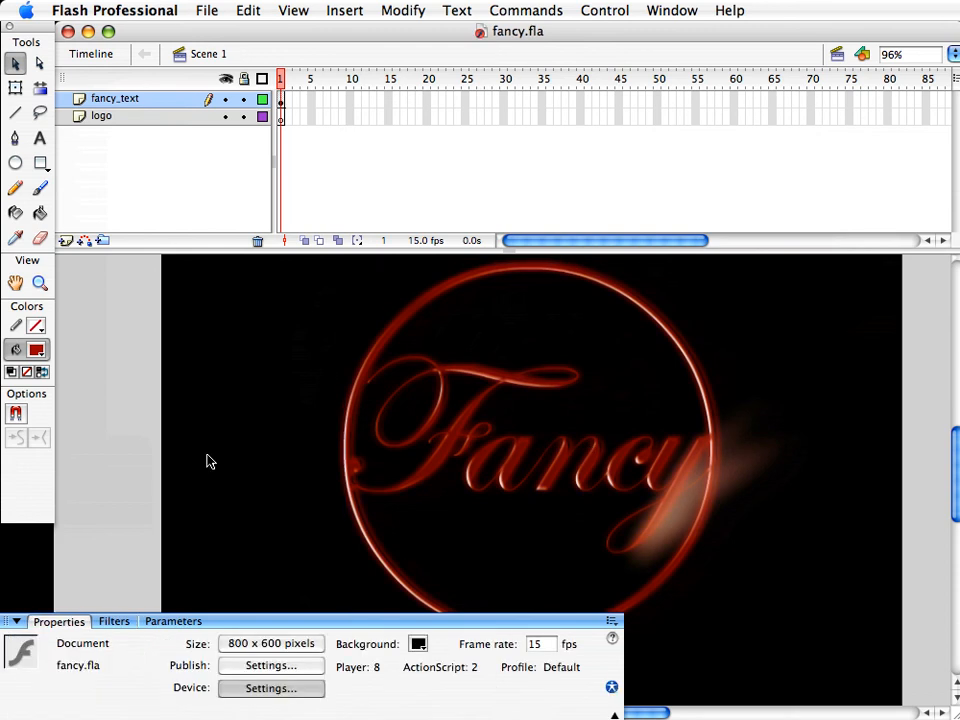
click(67, 33)
Switch to Finder and select the Titles_Part4 folder in Titles and Bumper_Animations
click(531, 261)
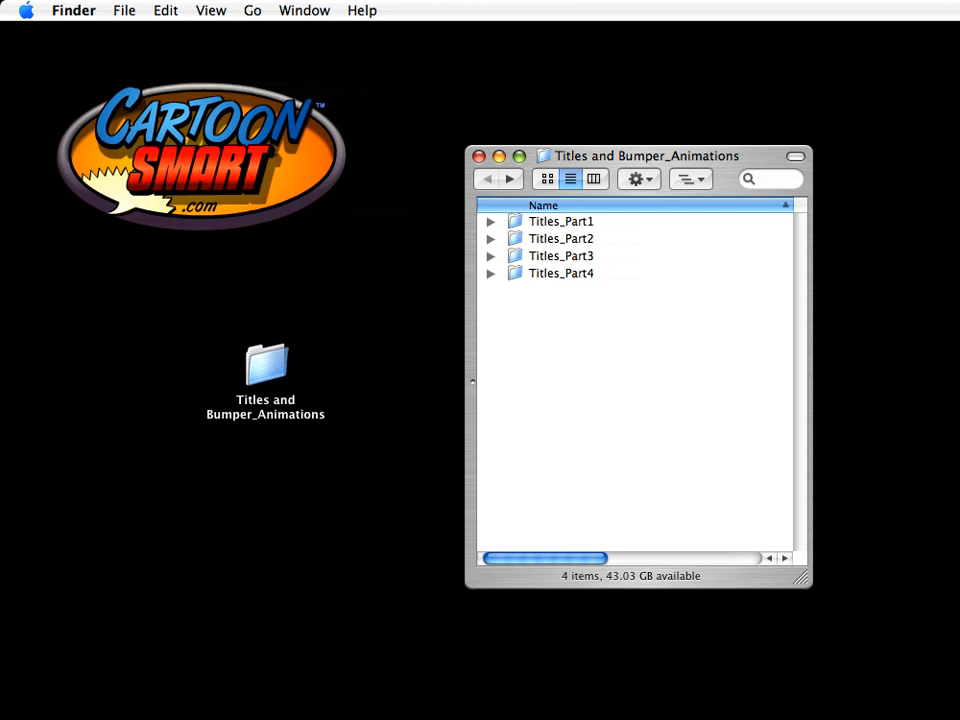
click(578, 275)
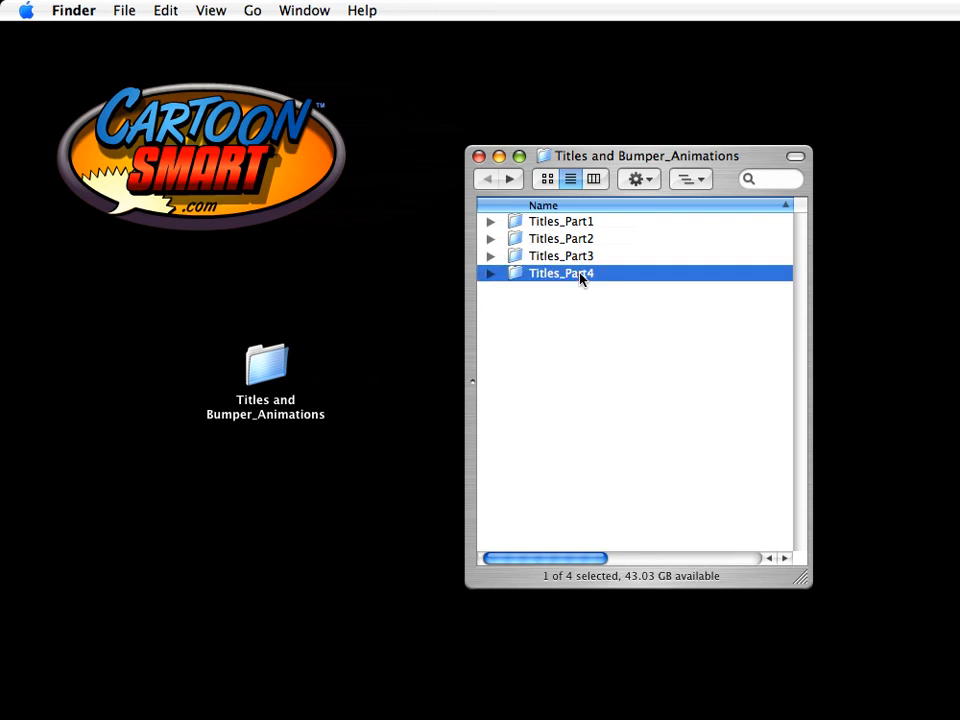
Open on_edge_start.fla from the Flash8_Pro_only folder inside Titles_Part4
double_click(580, 275)
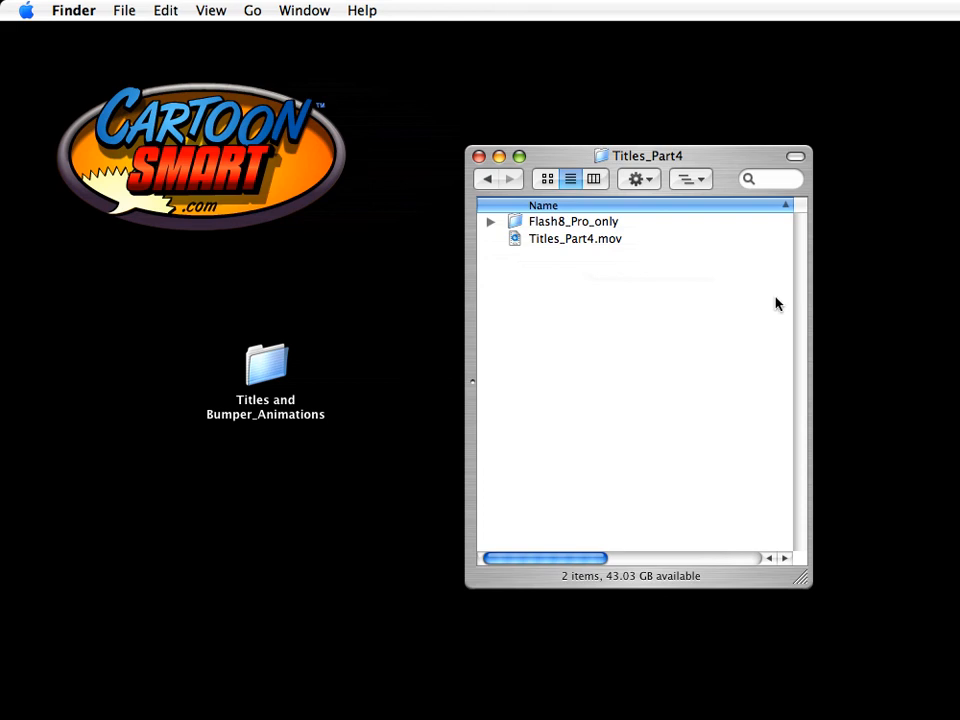
click(566, 223)
double_click(566, 223)
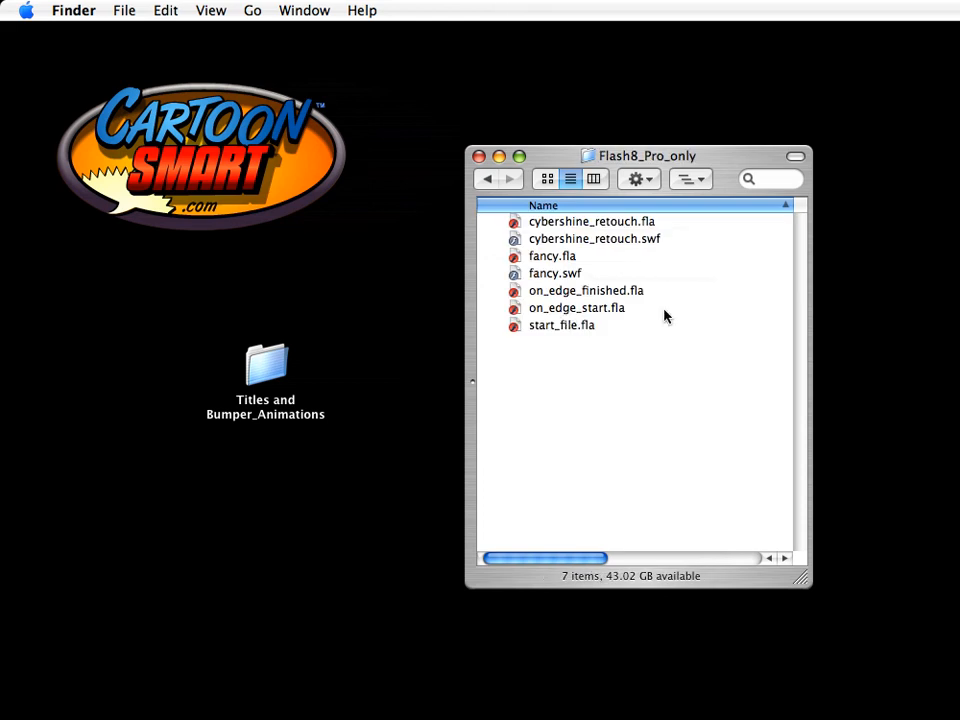
click(568, 310)
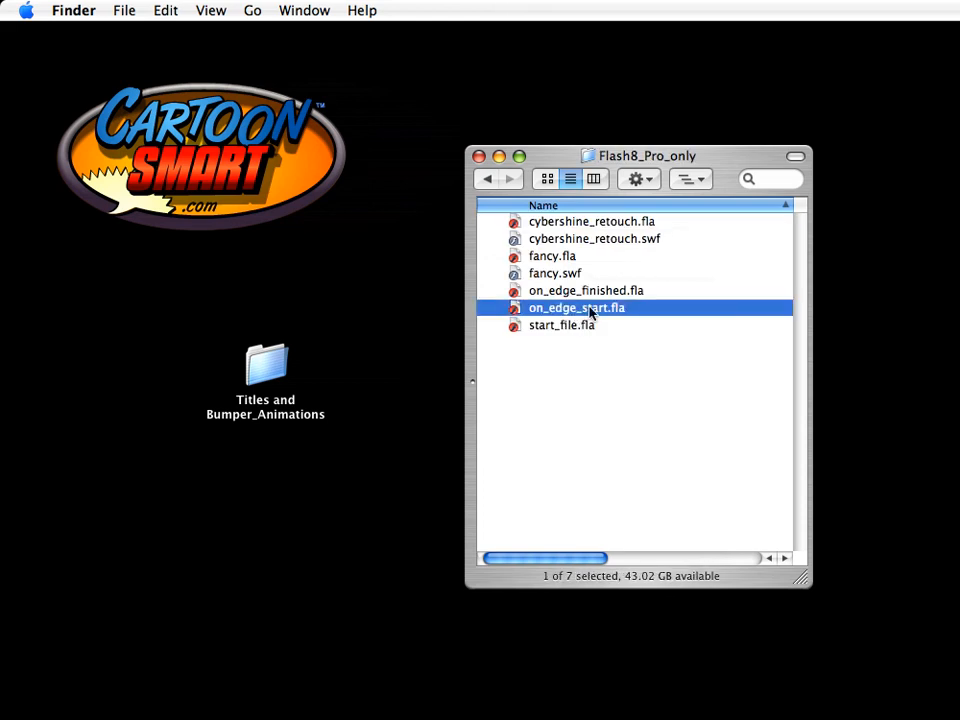
click(596, 292)
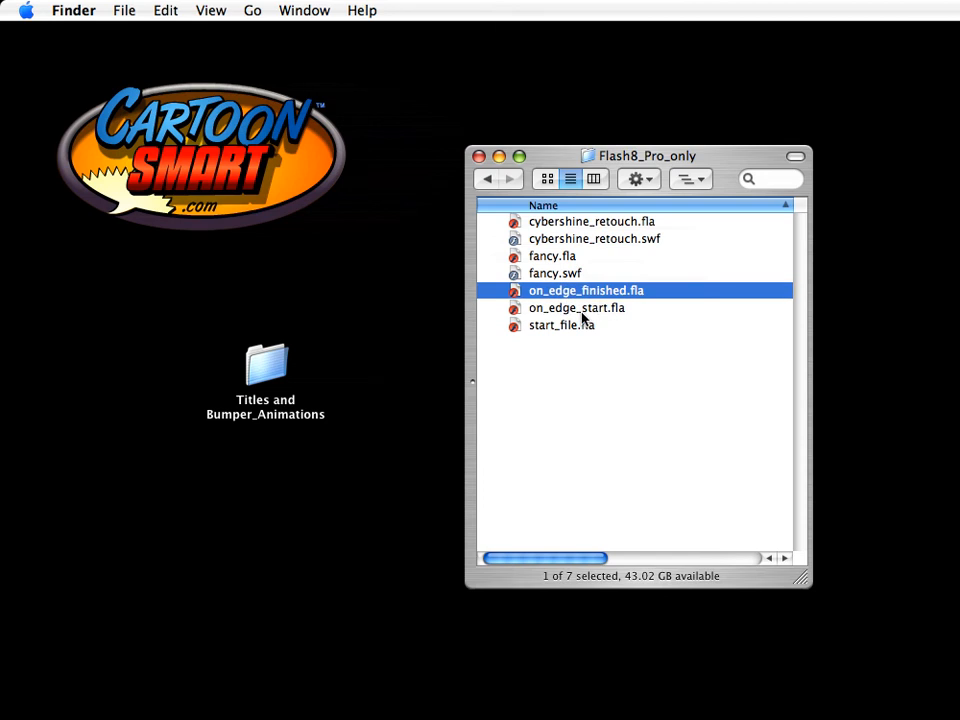
double_click(582, 310)
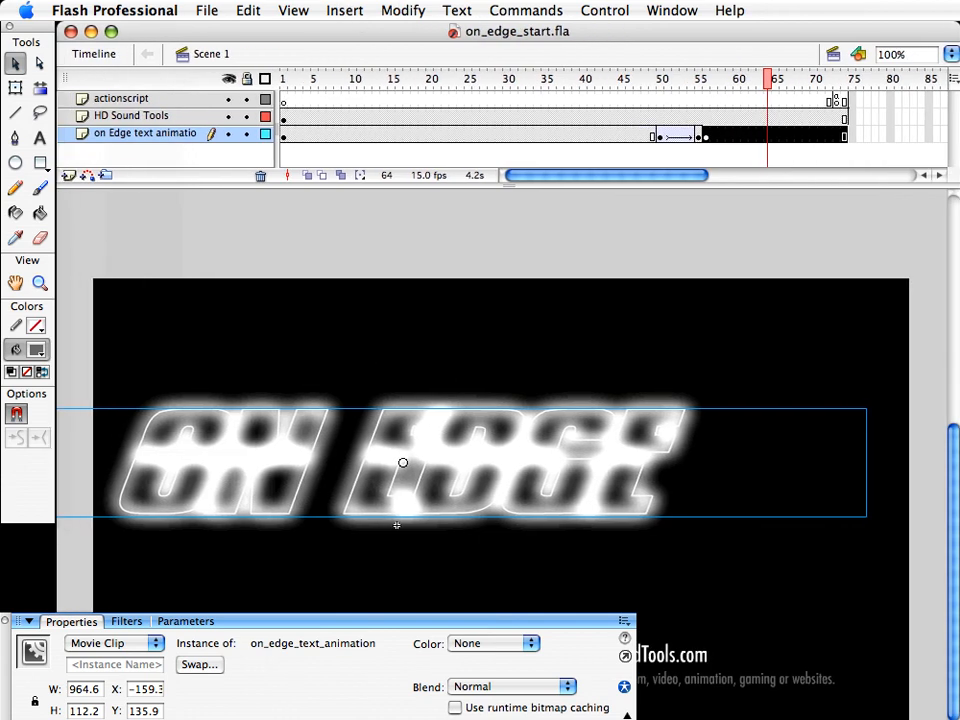
scroll(500, 450, down, 3)
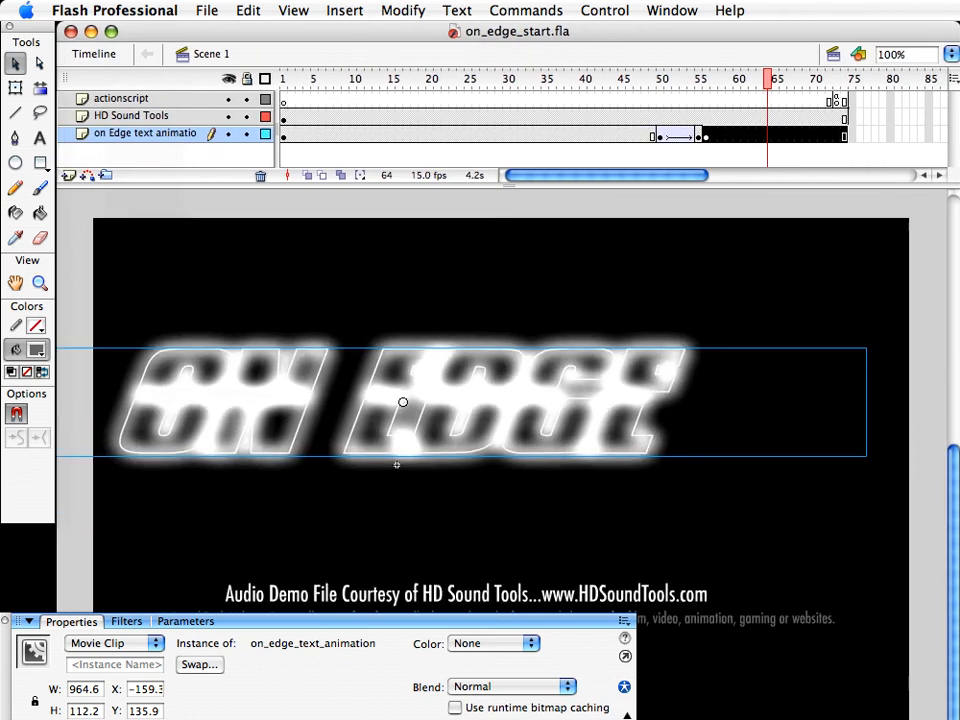
drag(957, 719, 953, 716)
scroll(510, 551, down, 3)
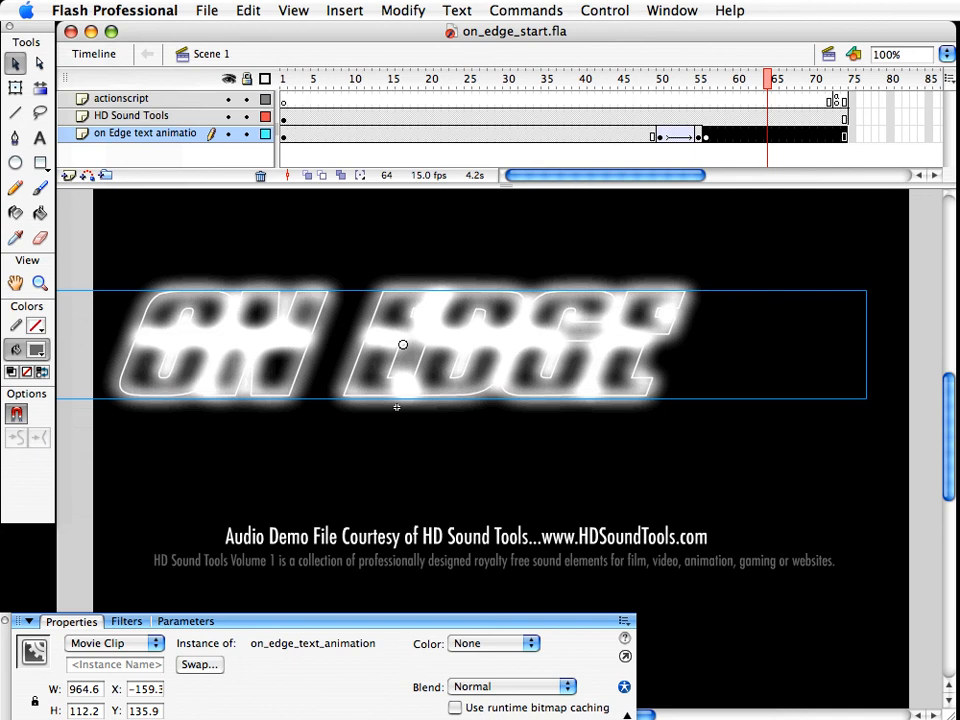
key(super+Tab)
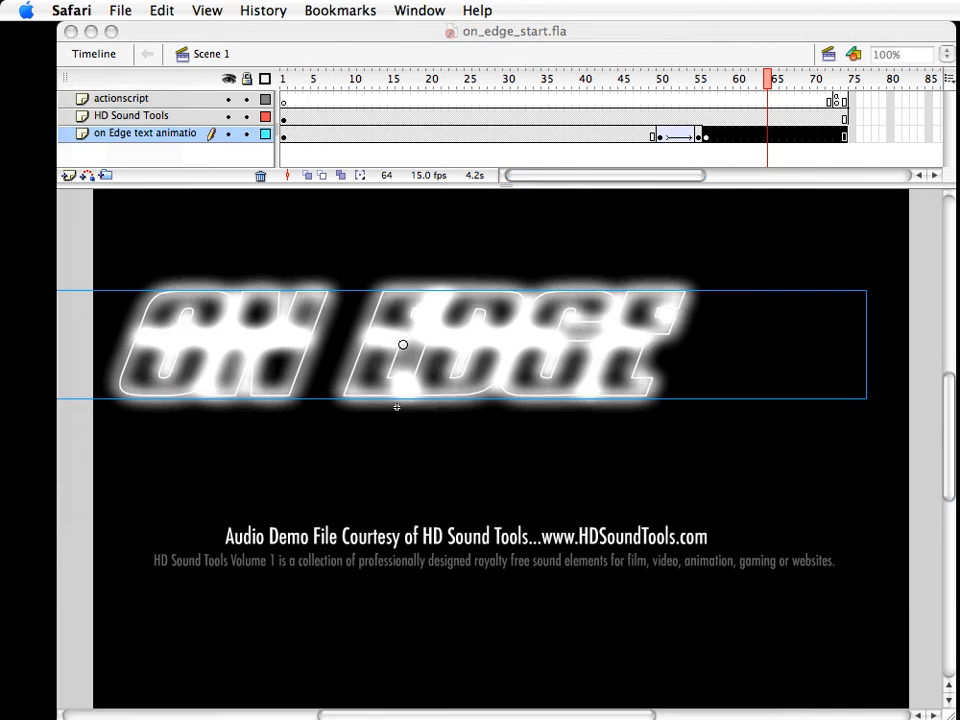
key(super+n)
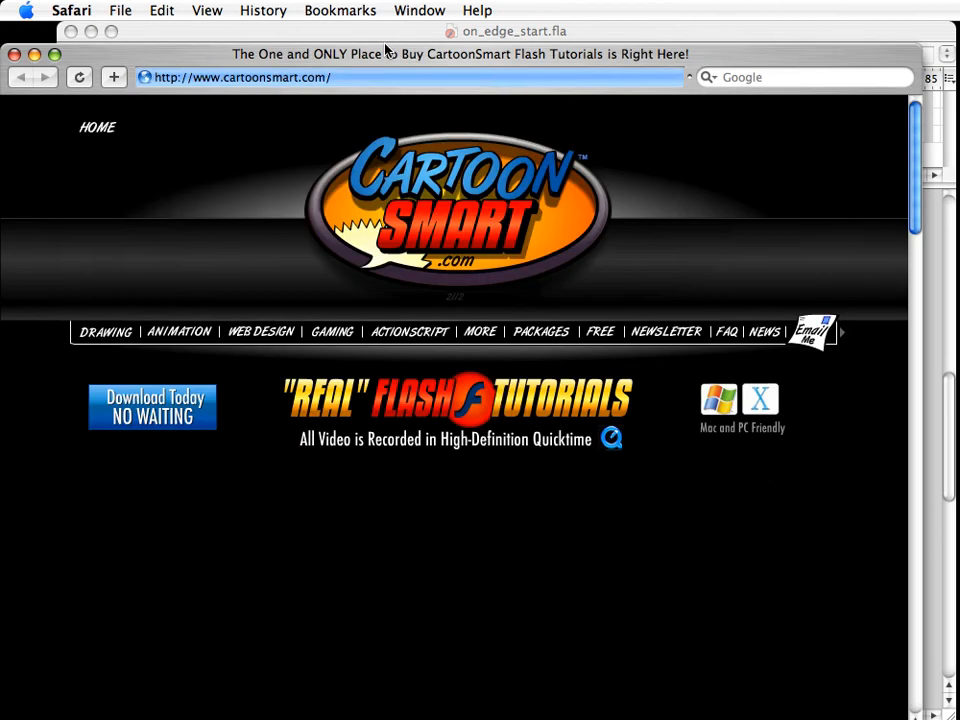
key(super+w)
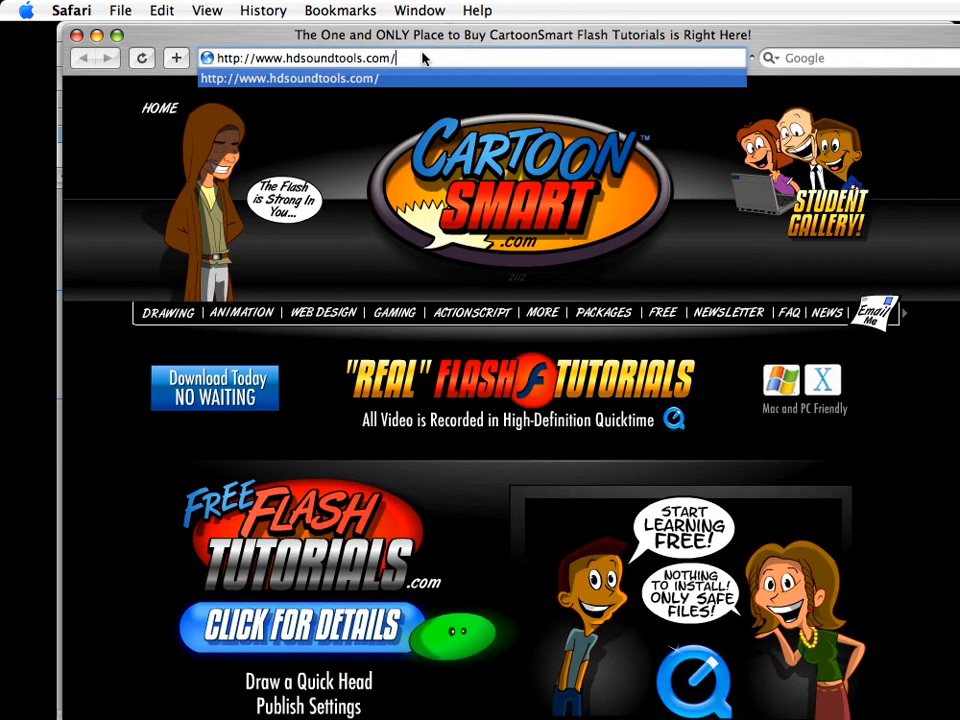
key(Return)
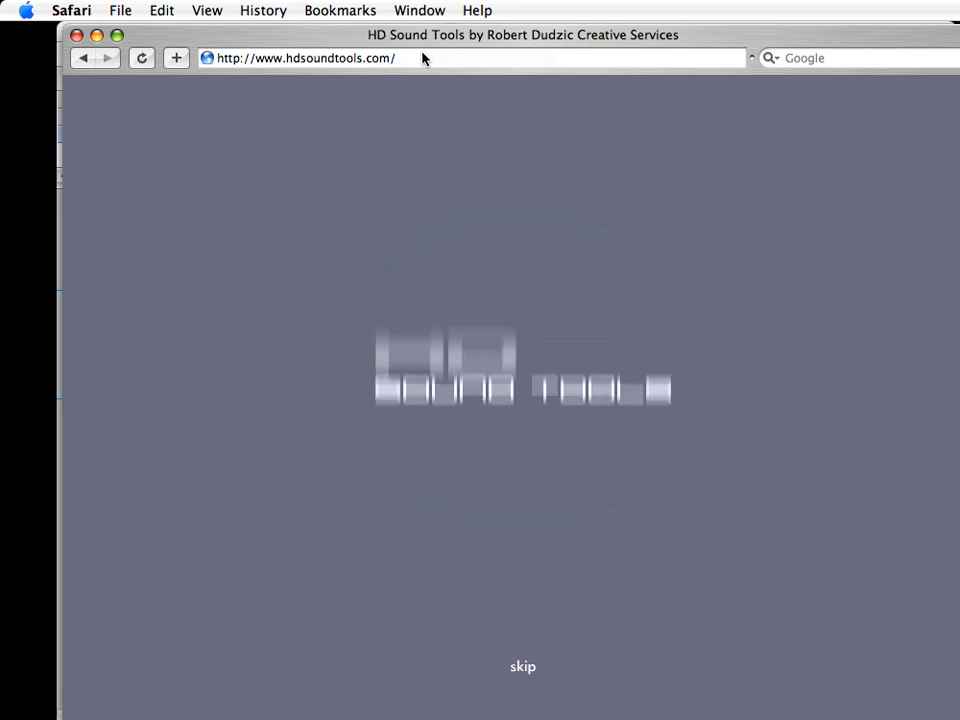
drag(426, 36, 602, 100)
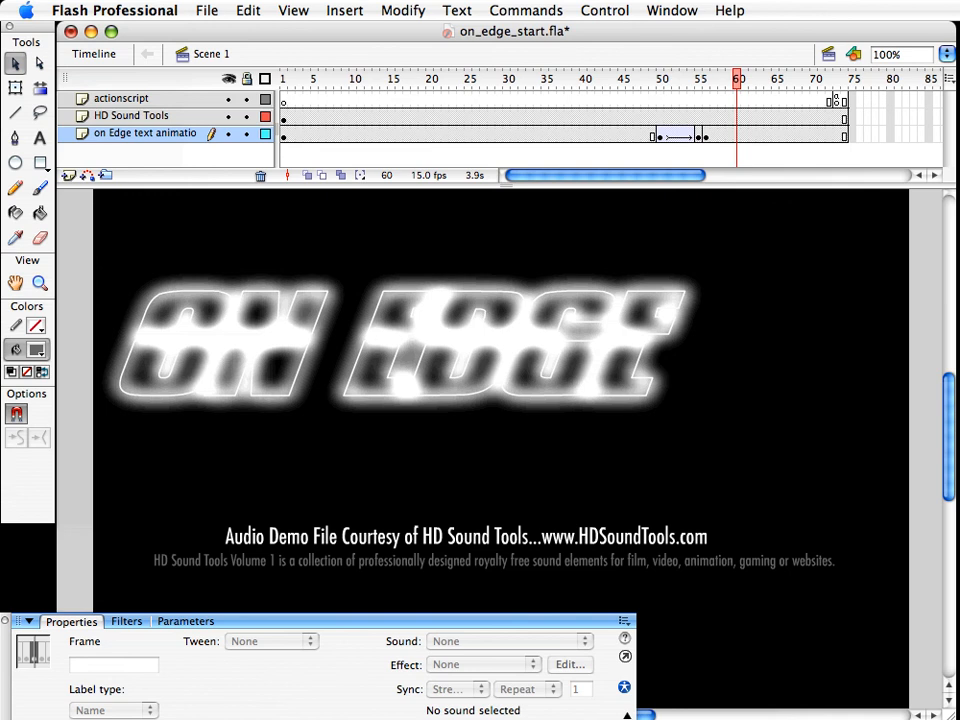
Show the library of on_edge_start.fla with full item names and preview the waveforms of HD Sound Tools_Demo.mp3 and HD_Sound_Tools_slice.mp3
key(super+l)
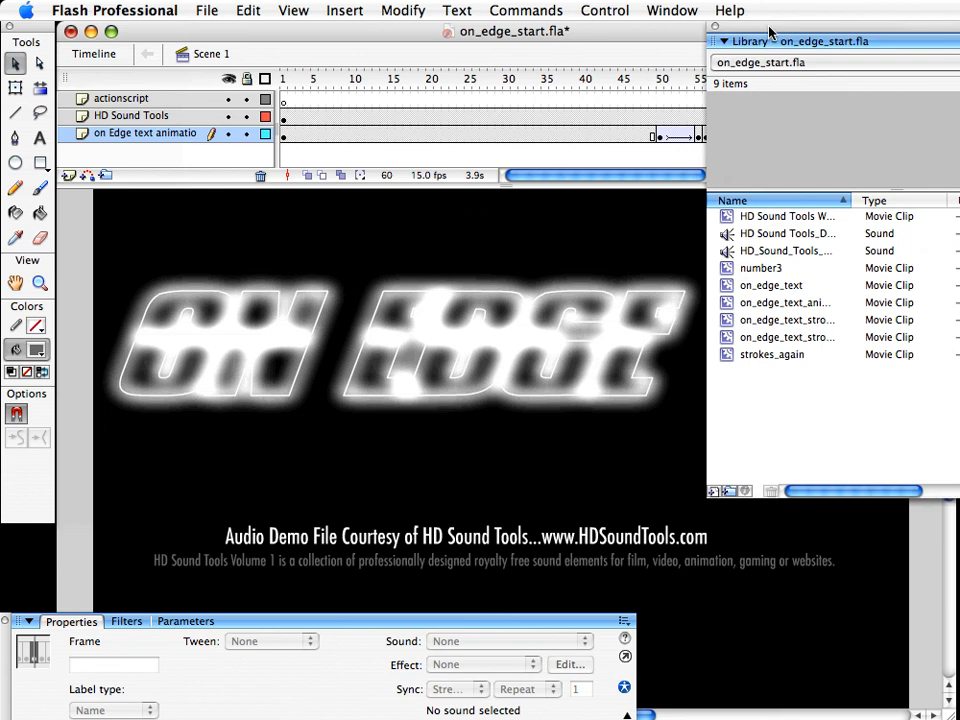
drag(769, 36, 652, 140)
click(640, 337)
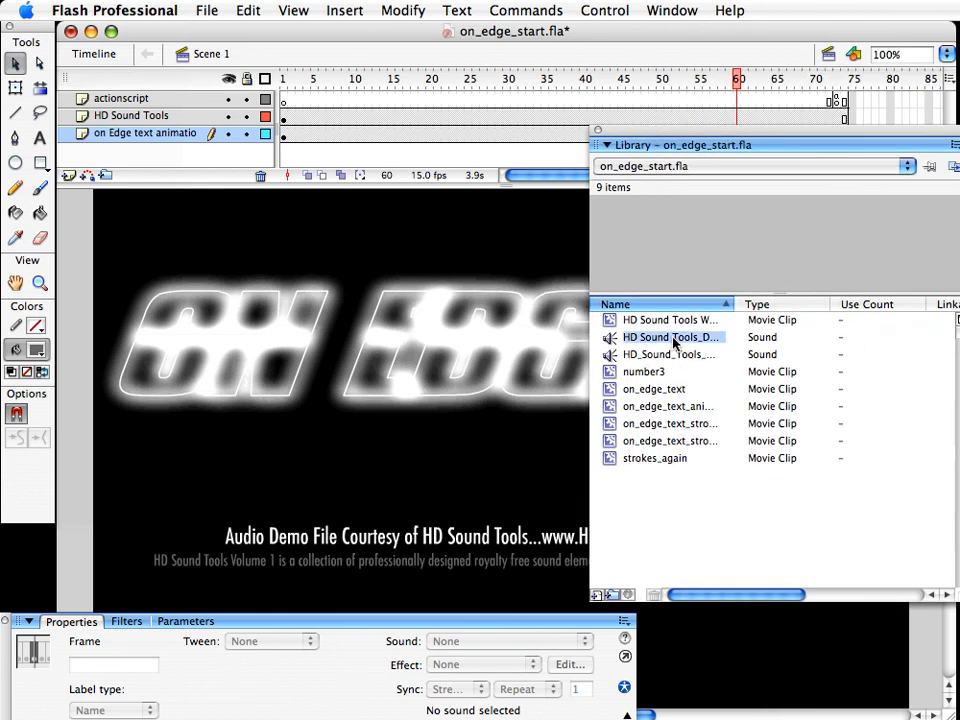
drag(731, 305, 866, 306)
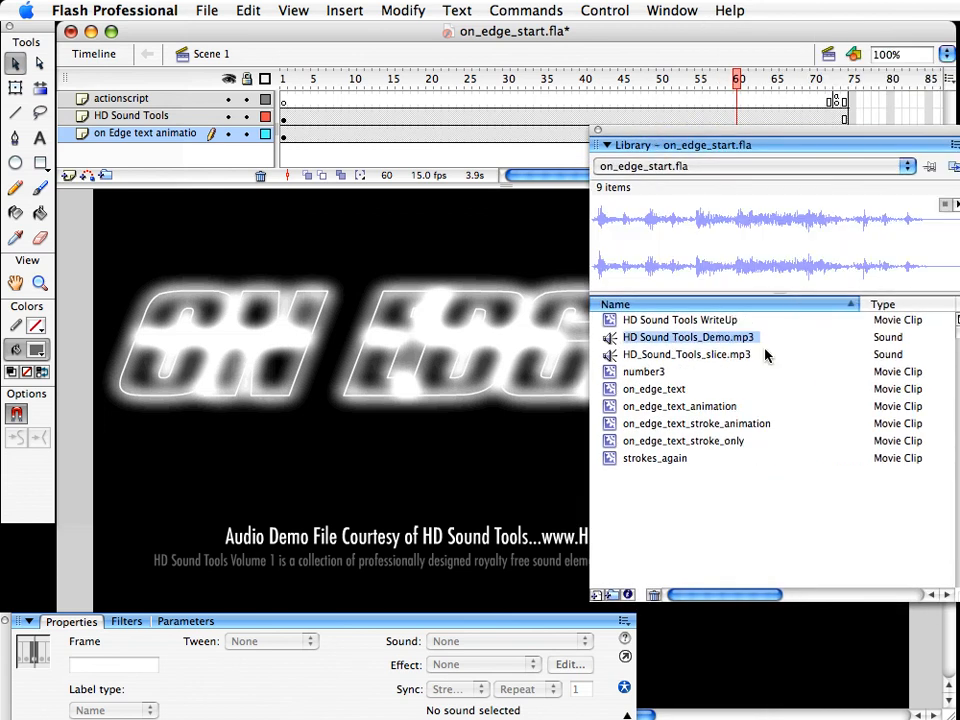
click(652, 358)
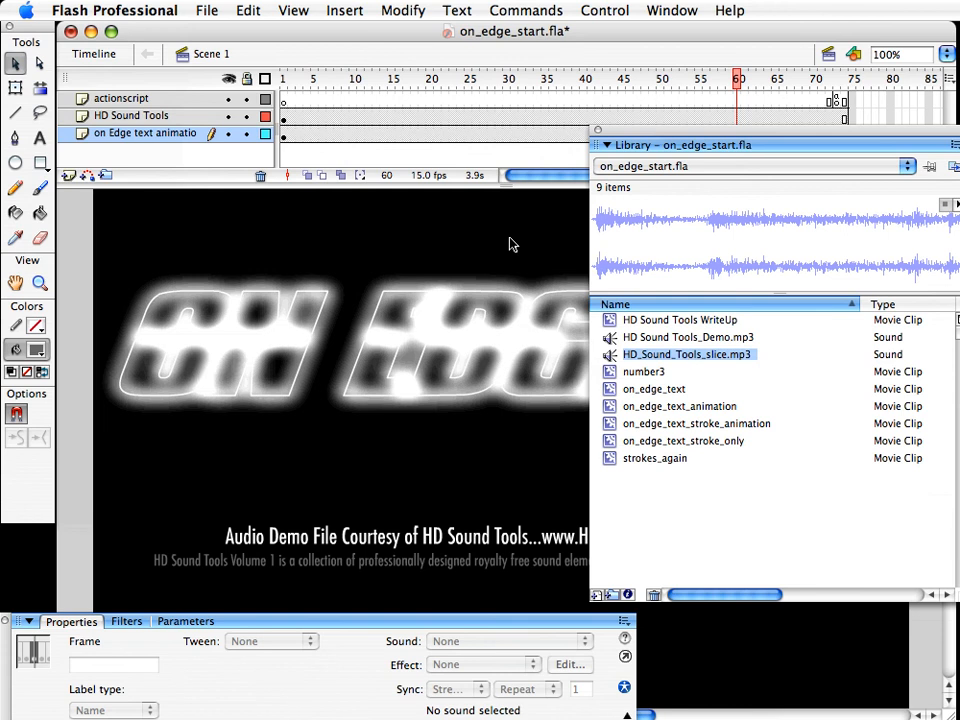
Look up the Import to Library command and clear the Library off the stage
click(206, 9)
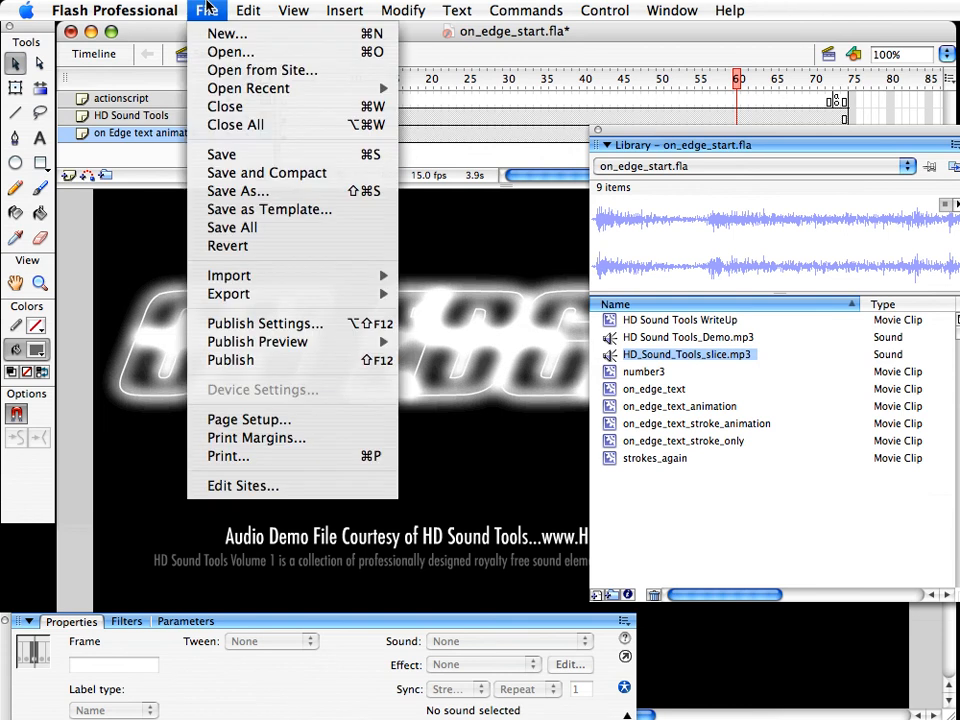
mouse_move(309, 278)
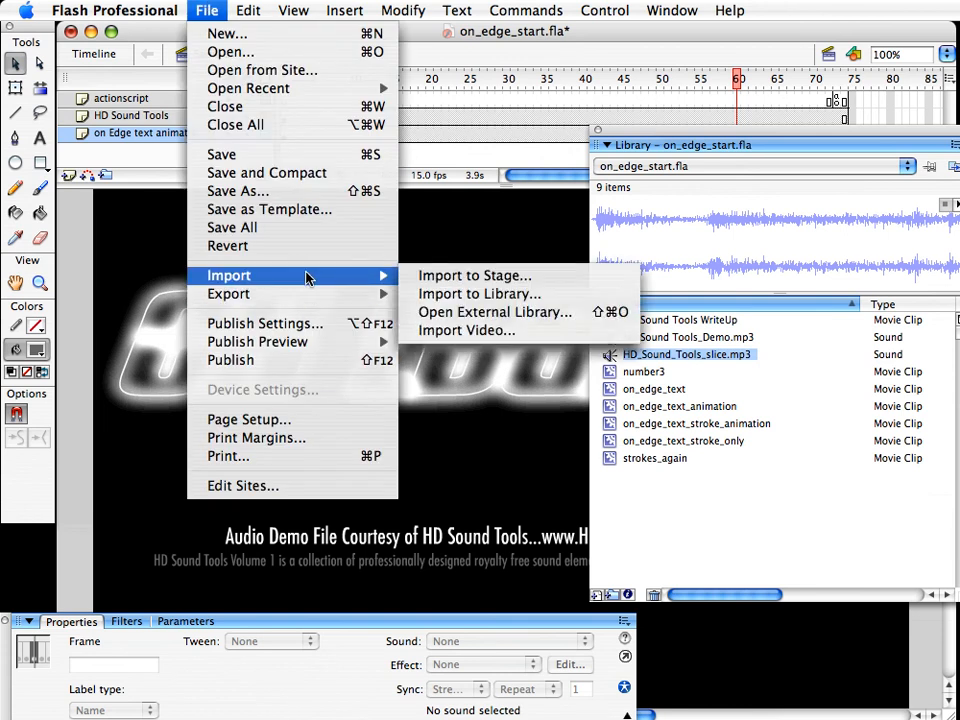
click(463, 302)
drag(659, 137, 514, 685)
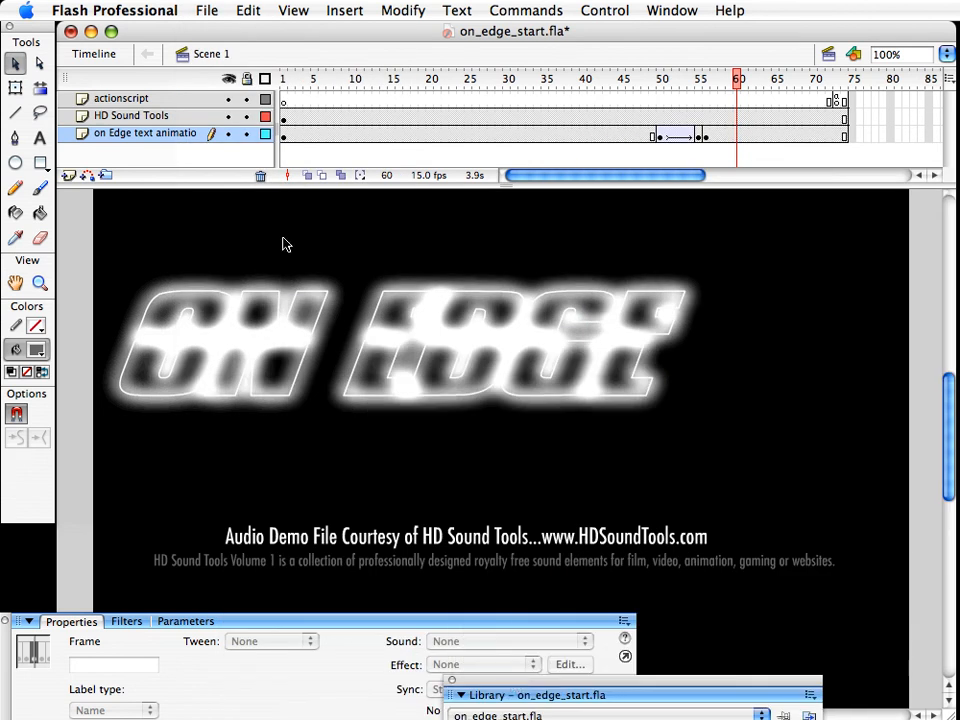
click(145, 132)
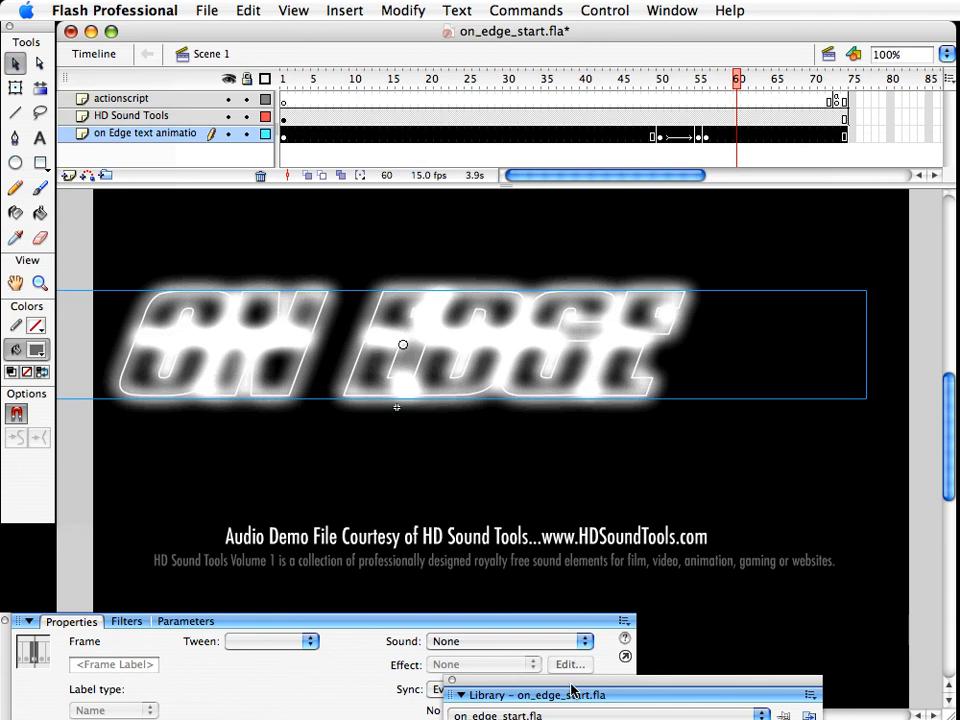
drag(572, 685, 585, 200)
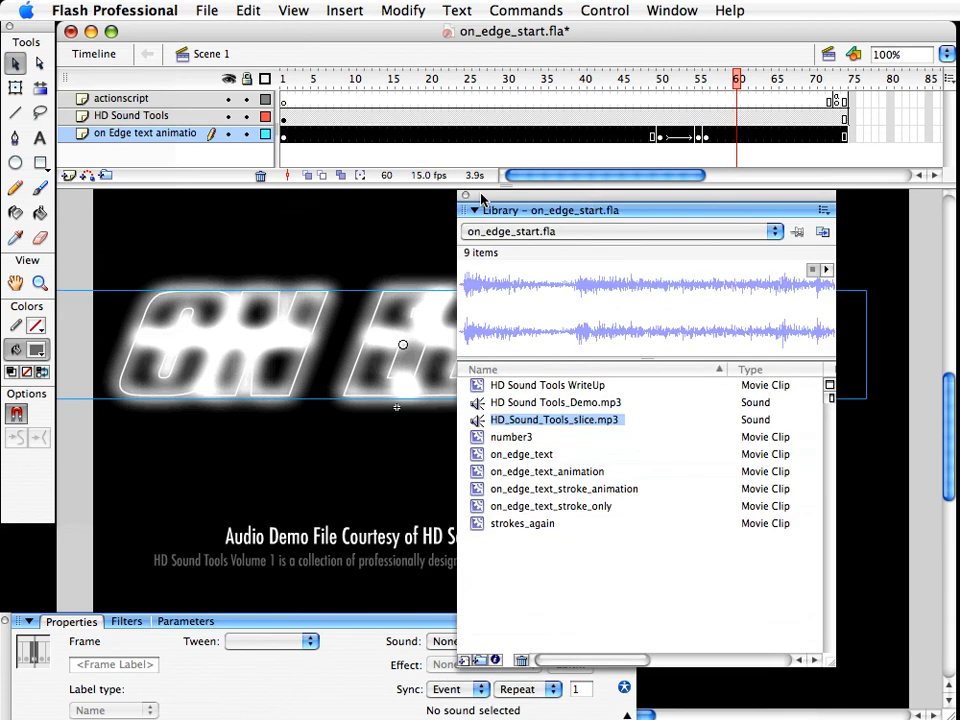
drag(482, 195, 578, 718)
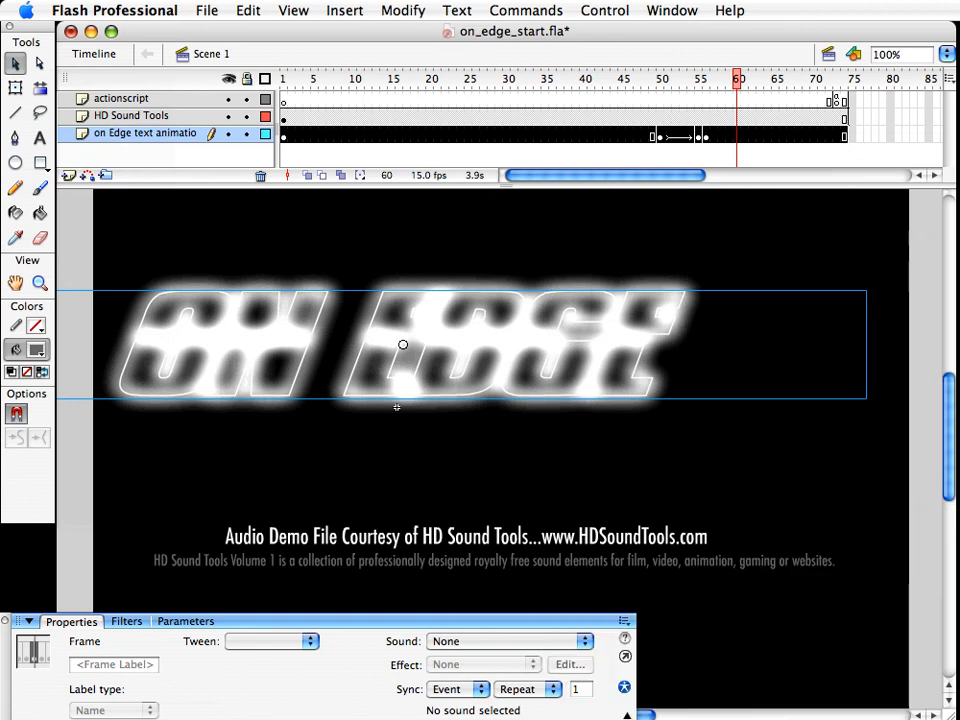
Shrink the document window to expose the desktop and select HD_sound_tools_slice.mp3 there
key(super+Tab)
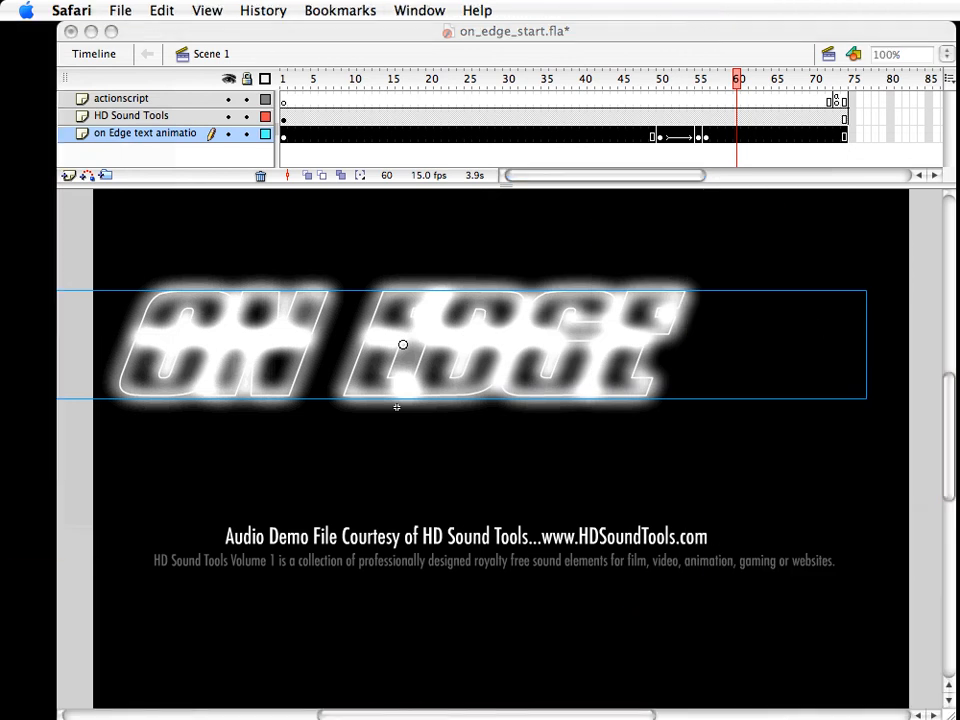
drag(947, 710, 876, 388)
key(super+Tab)
click(877, 501)
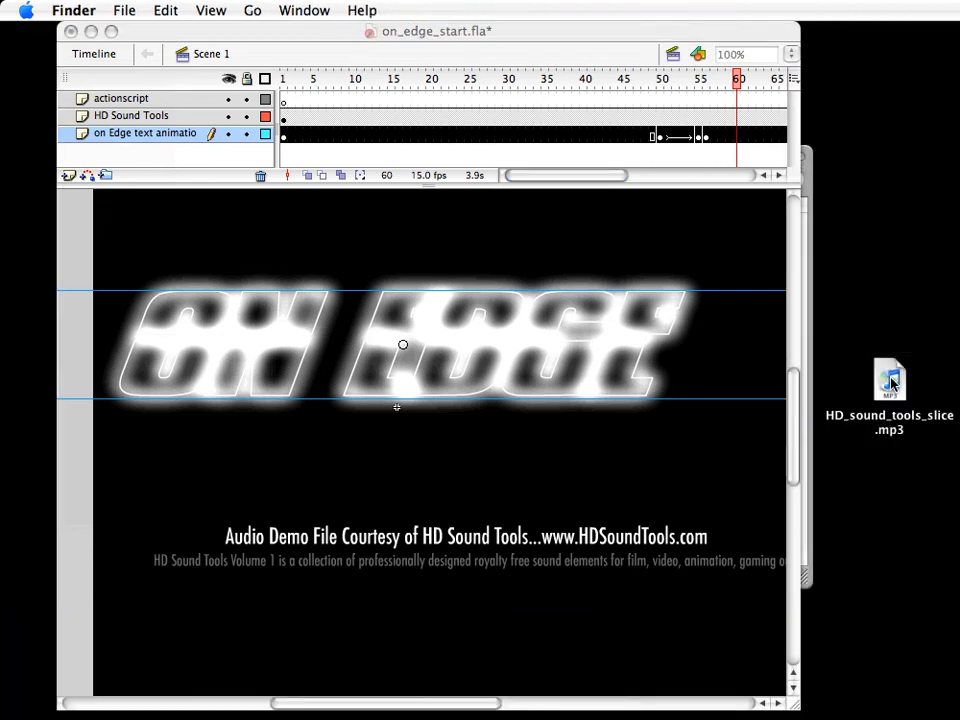
click(890, 383)
click(336, 227)
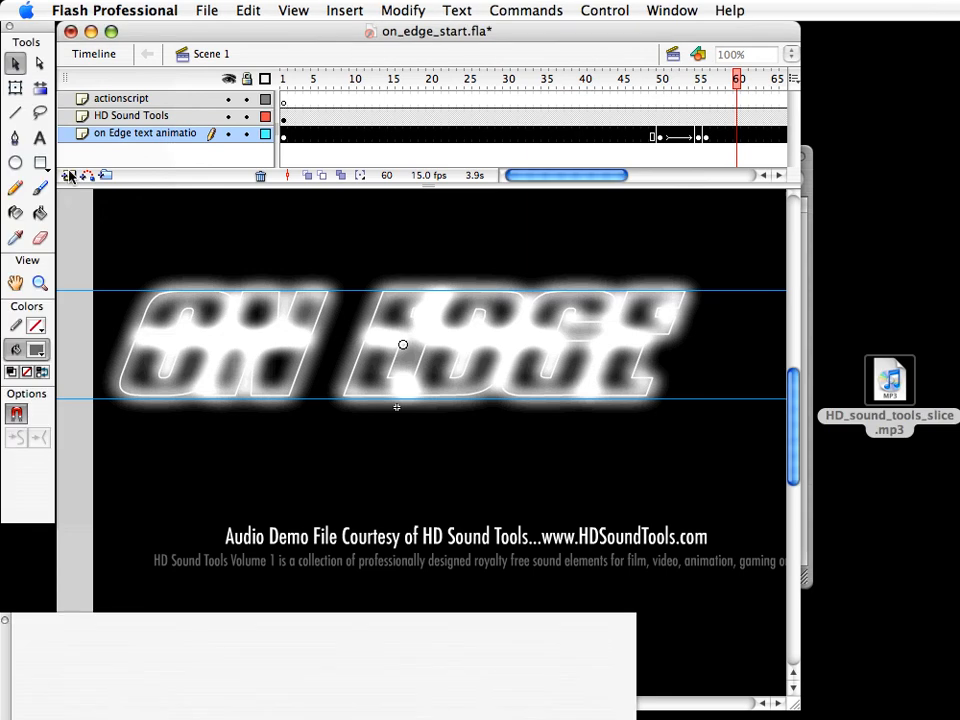
Add a layer above the on Edge text animation layer and try bringing HD_sound_tools_slice.mp3 from the desktop onto the stage
click(68, 175)
drag(888, 382, 592, 362)
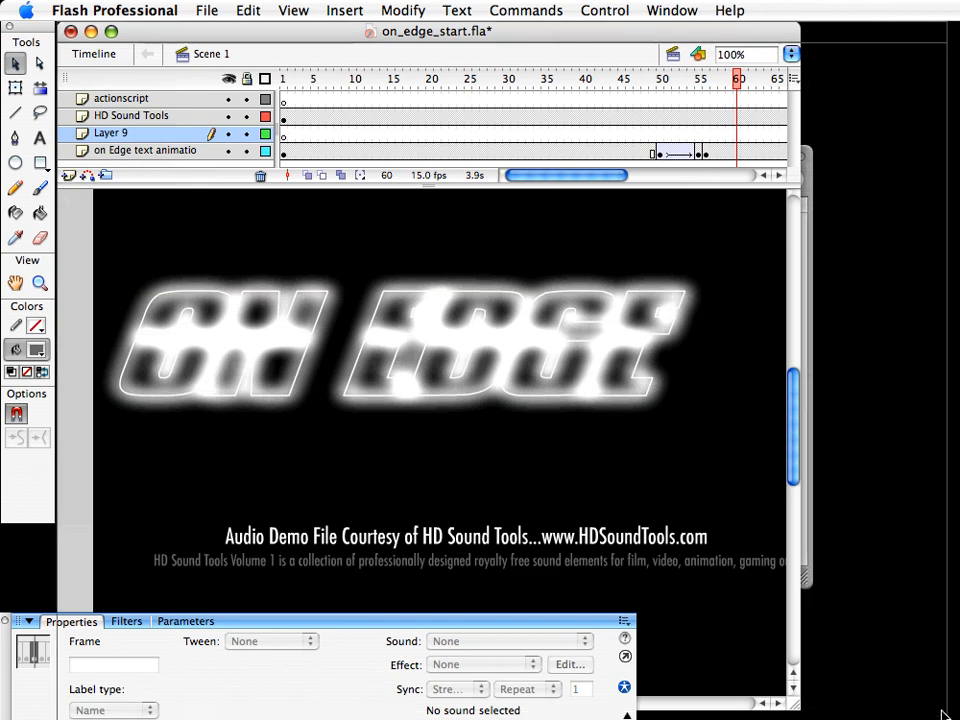
drag(802, 710, 955, 716)
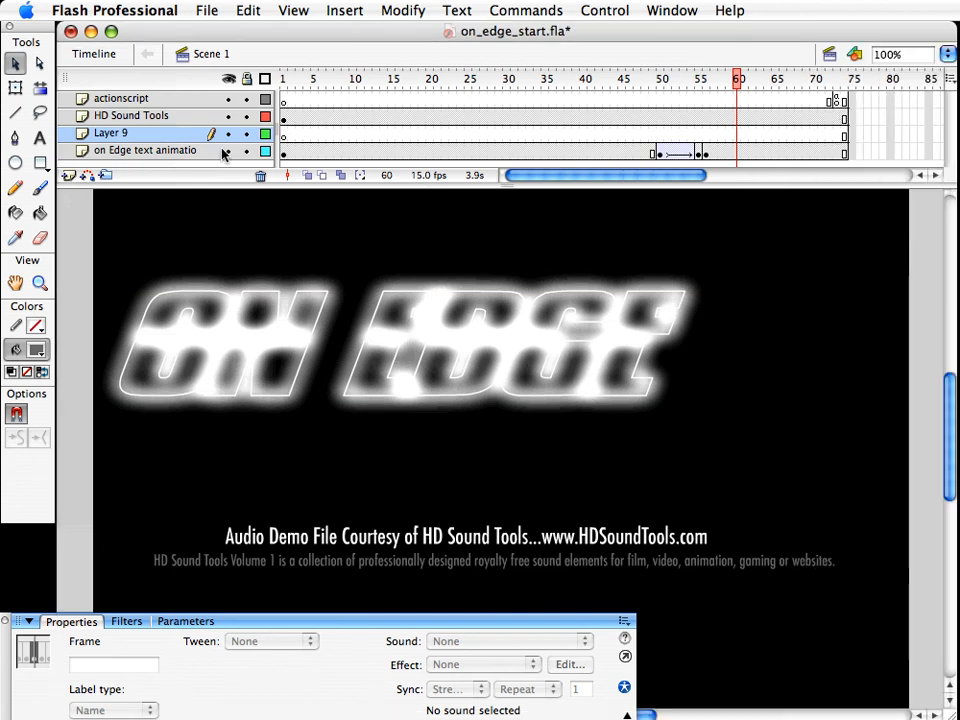
Rename the new layer as "HD sound tools audio file" and enlarge the timeline so the full layer names fit
click(108, 133)
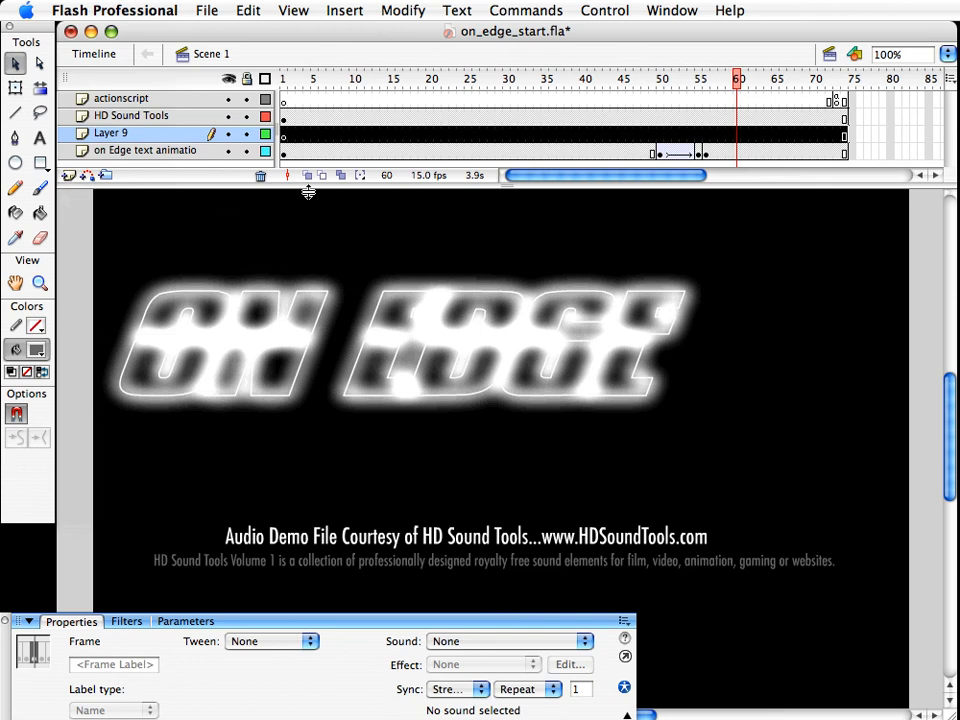
double_click(119, 139)
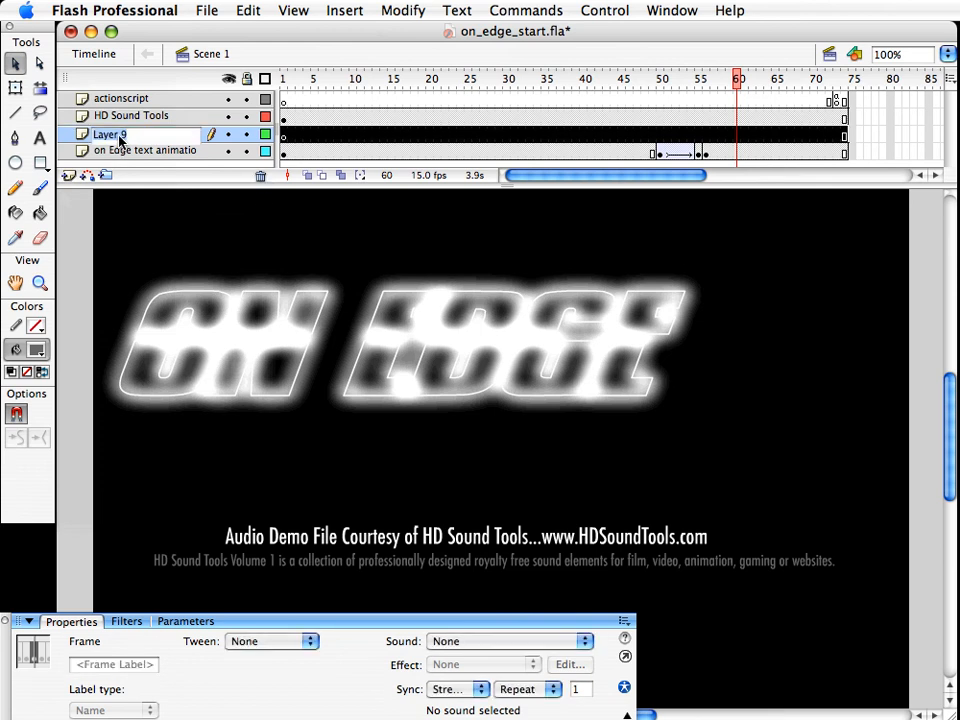
text(audio)
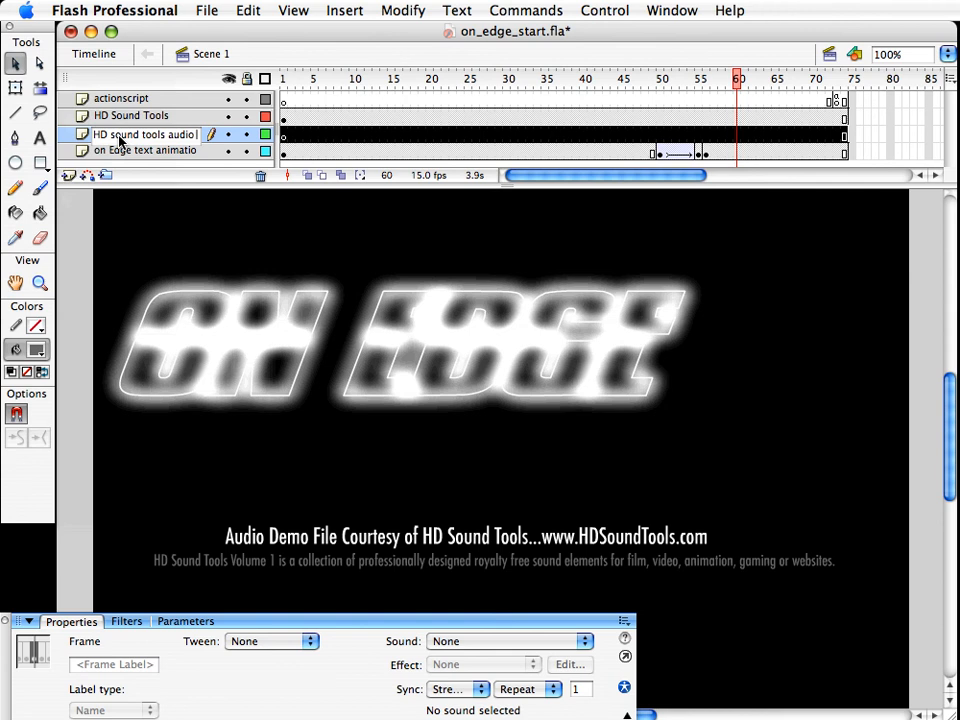
text(files)
key(BackSpace)
key(Return)
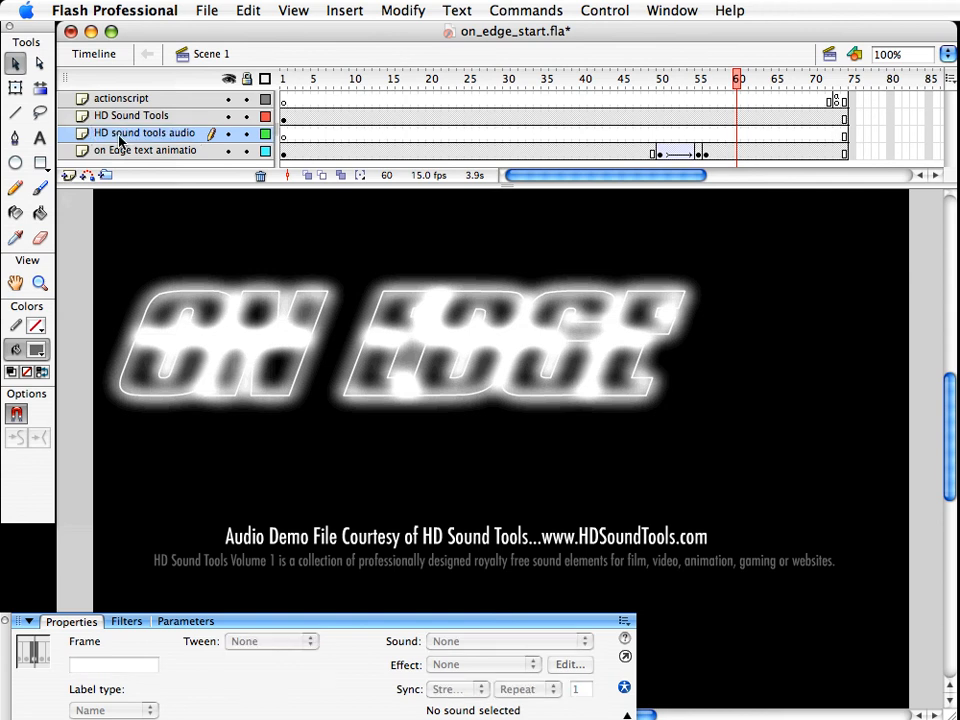
drag(272, 133, 322, 122)
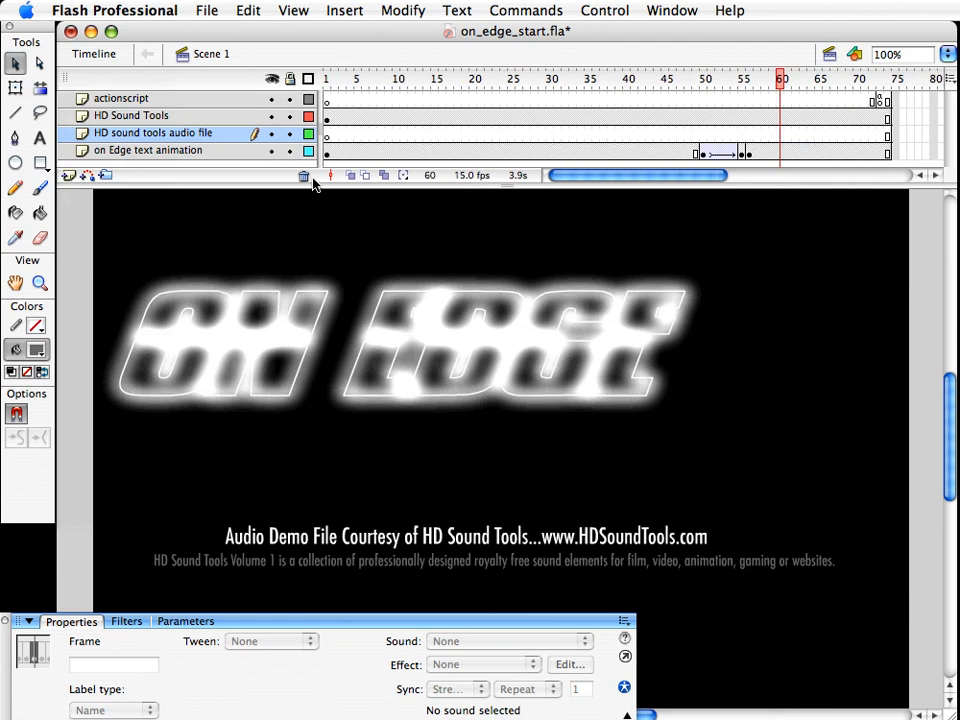
drag(457, 188, 452, 207)
Place HD_Sound_Tools_slice.mp3 from the Library on frame 1 of the HD sound tools audio file layer and close the Library
click(326, 134)
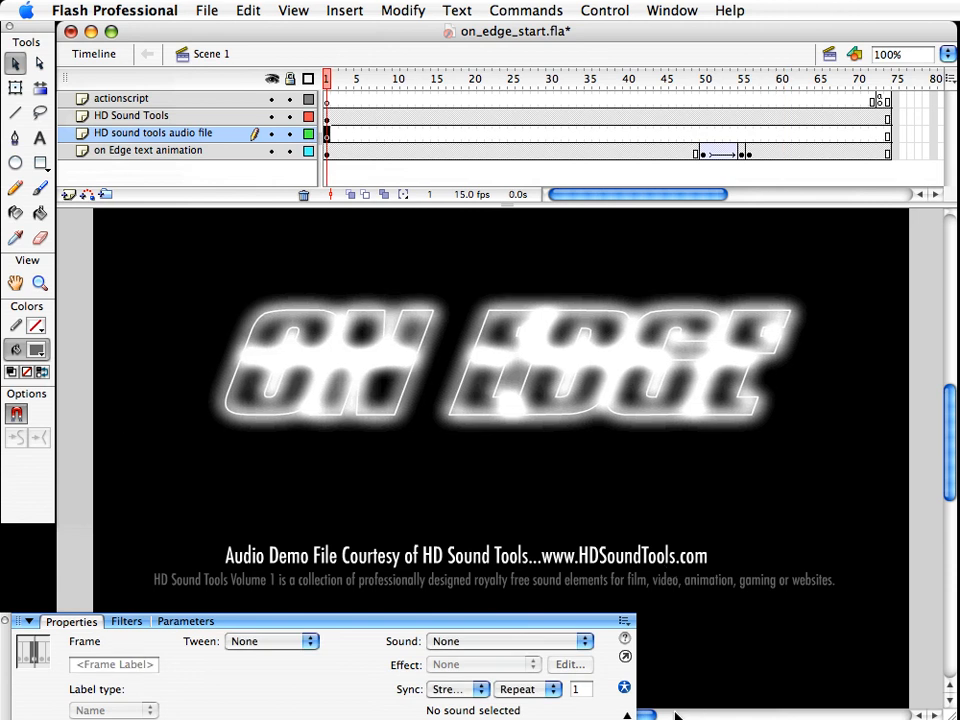
key(super+l)
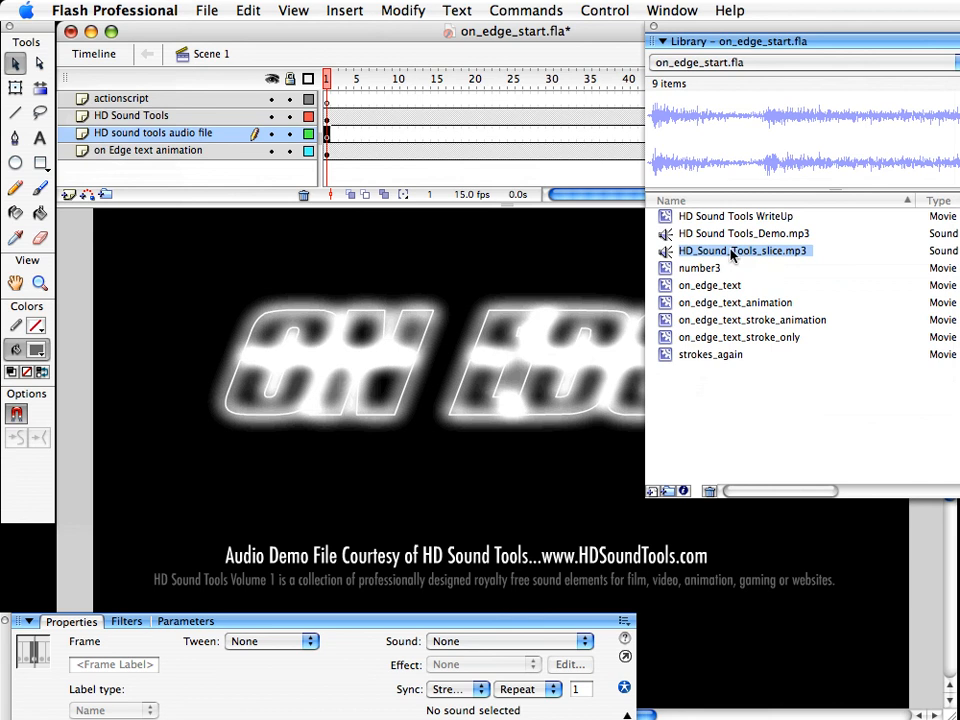
drag(709, 256, 510, 284)
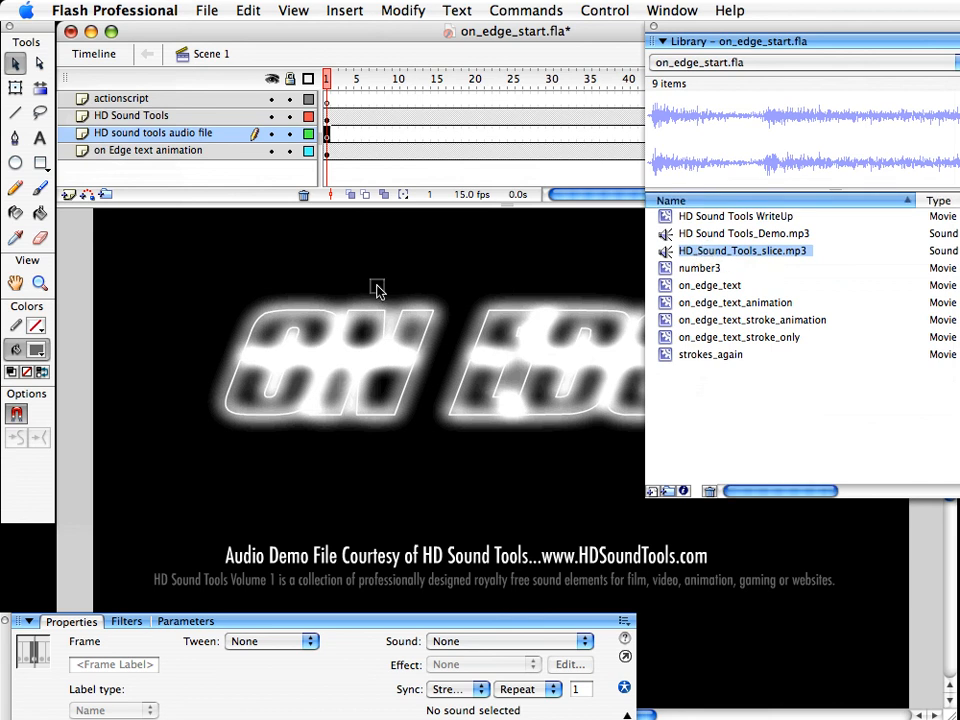
drag(378, 290, 378, 290)
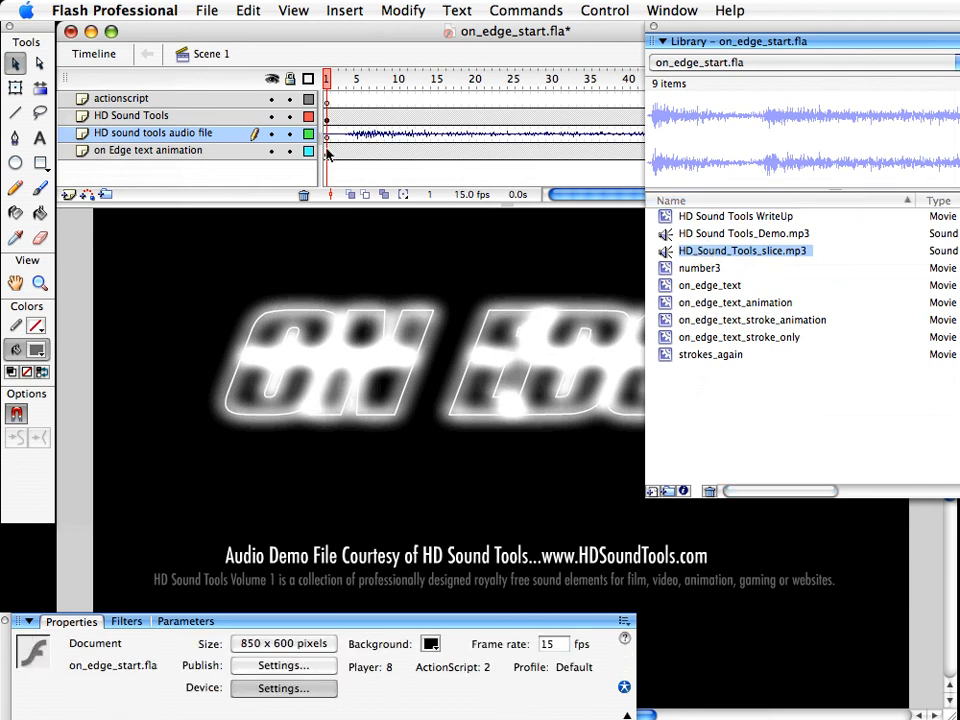
click(655, 27)
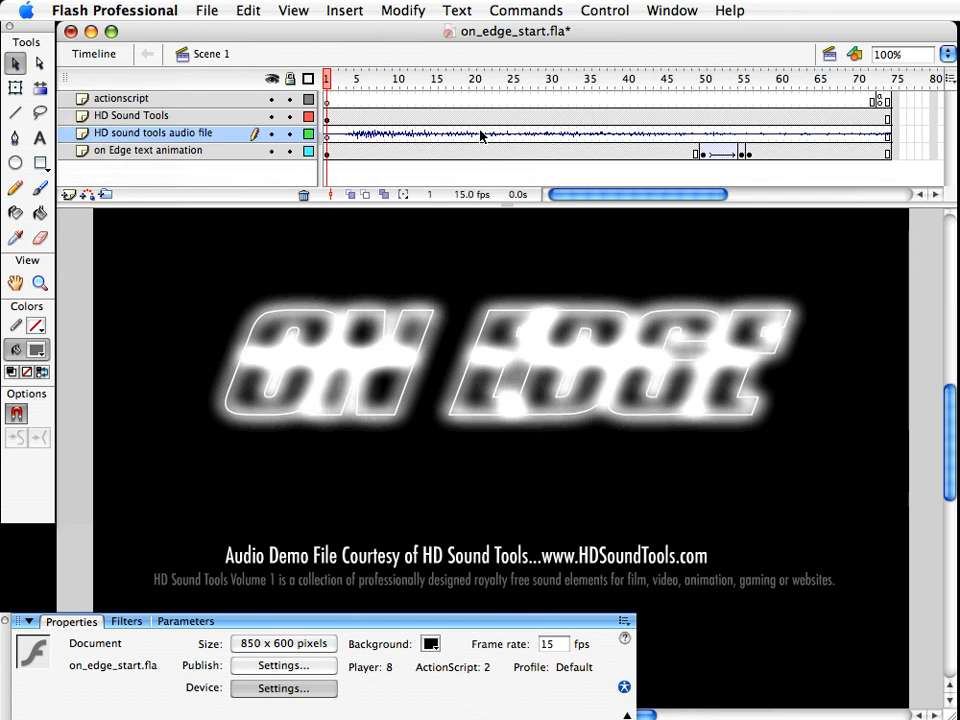
Shift the sound's starting keyframe on the HD sound tools audio file layer from frame 1 to frame 2
click(327, 133)
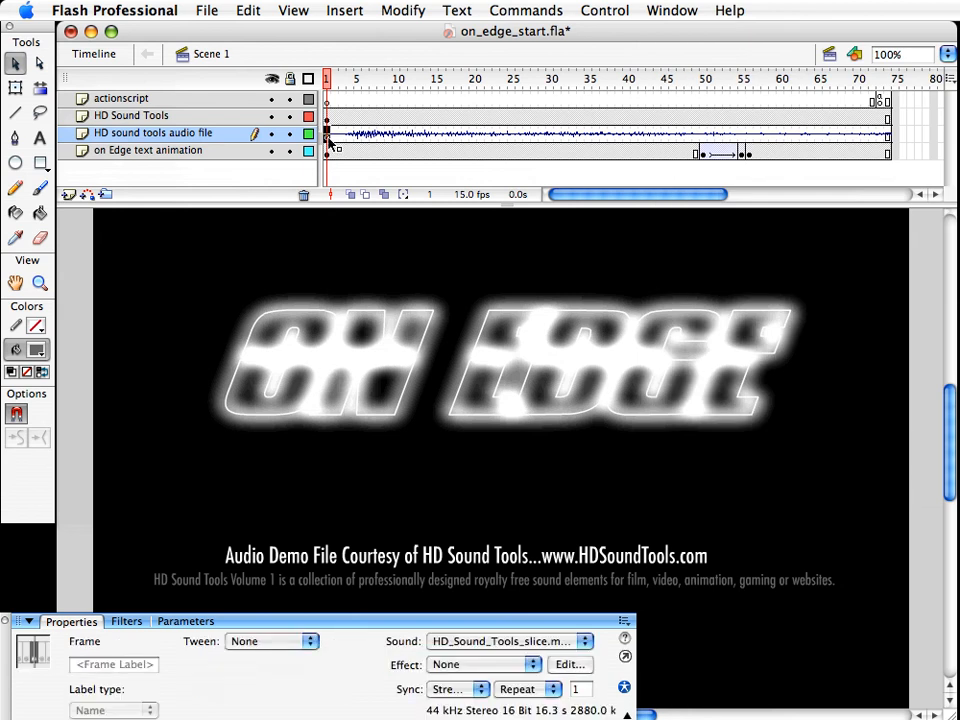
drag(329, 138, 336, 137)
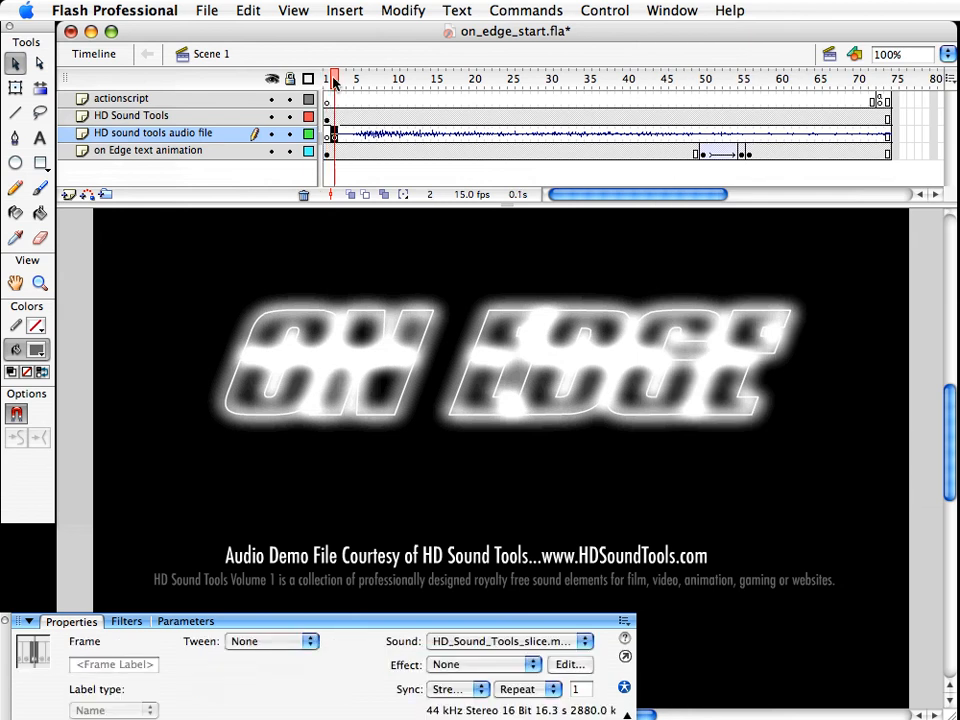
drag(333, 79, 320, 79)
click(336, 137)
click(328, 121)
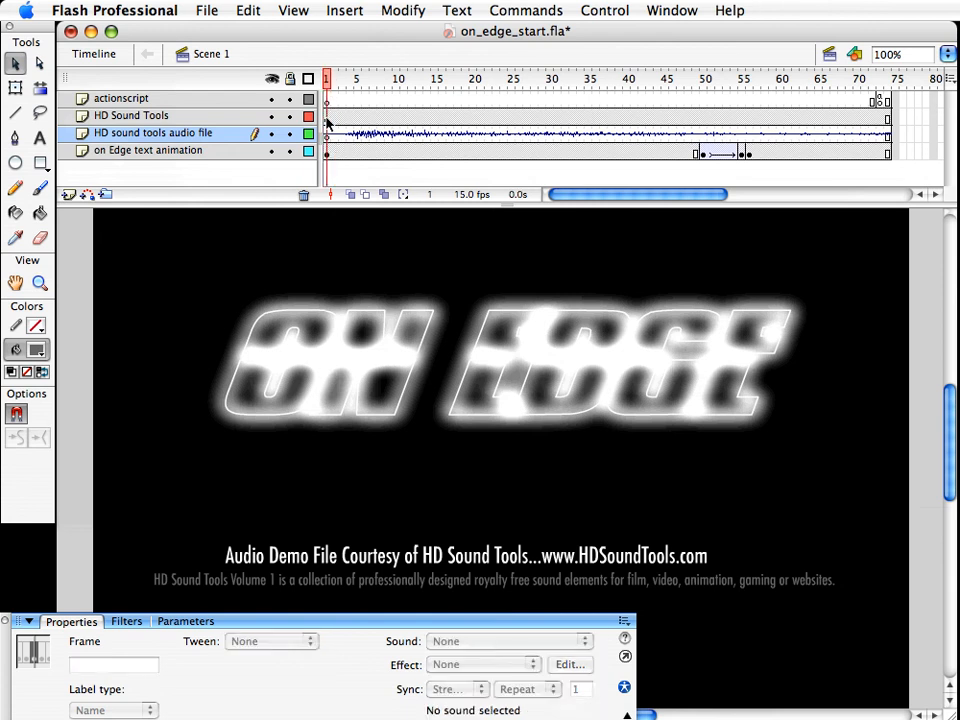
click(328, 133)
drag(328, 139, 331, 139)
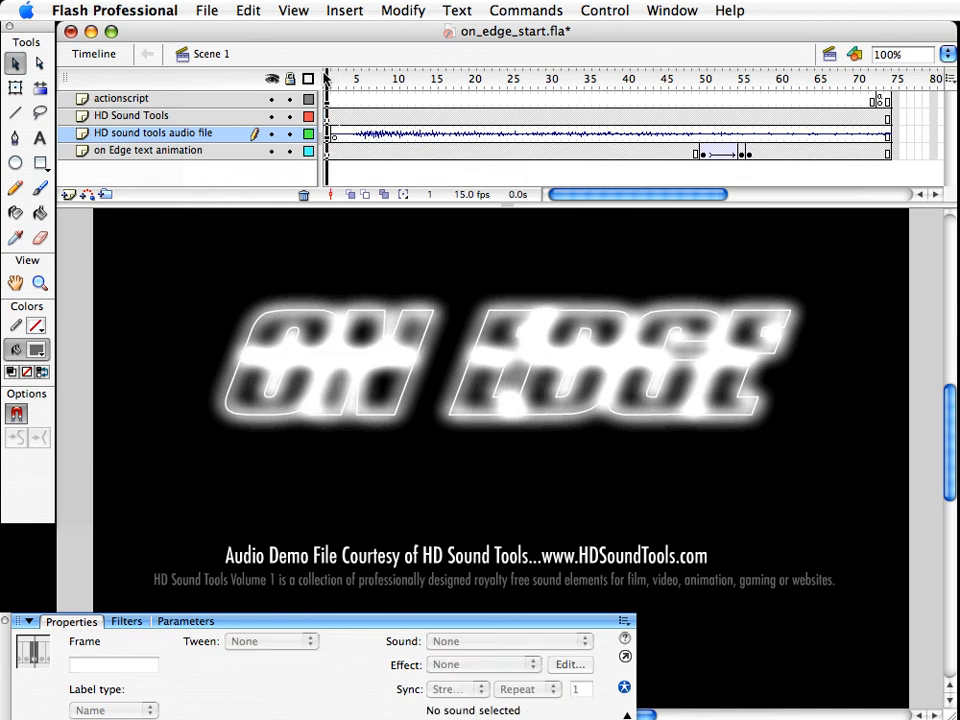
drag(328, 82, 335, 82)
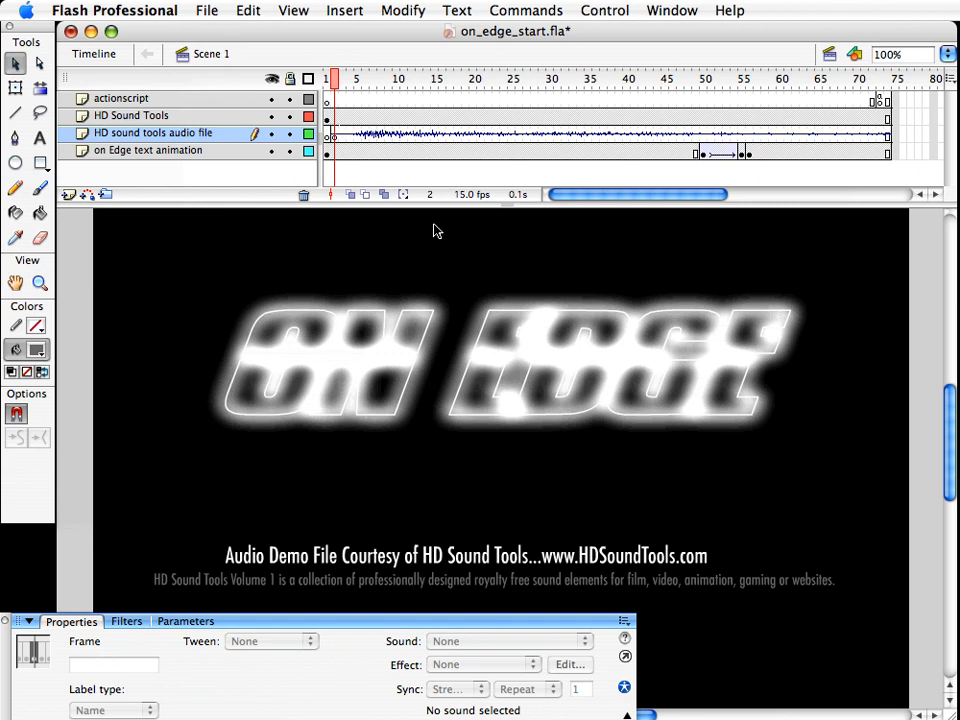
Review the Sync options of the sound on frame 2, keep Stream, and scrub the playhead to frame 8
click(334, 137)
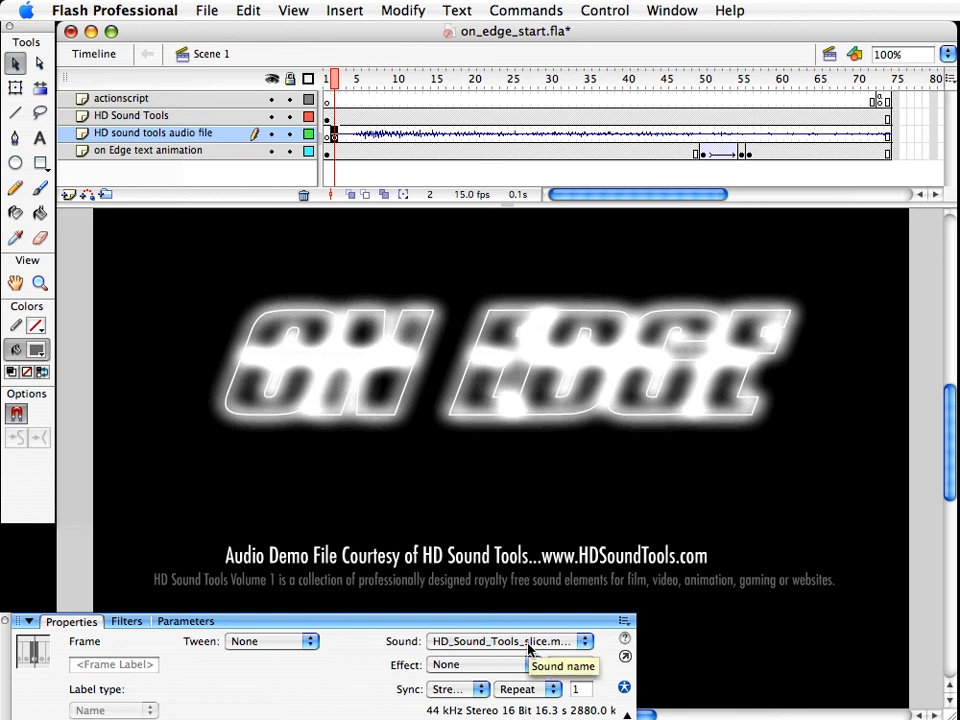
click(458, 692)
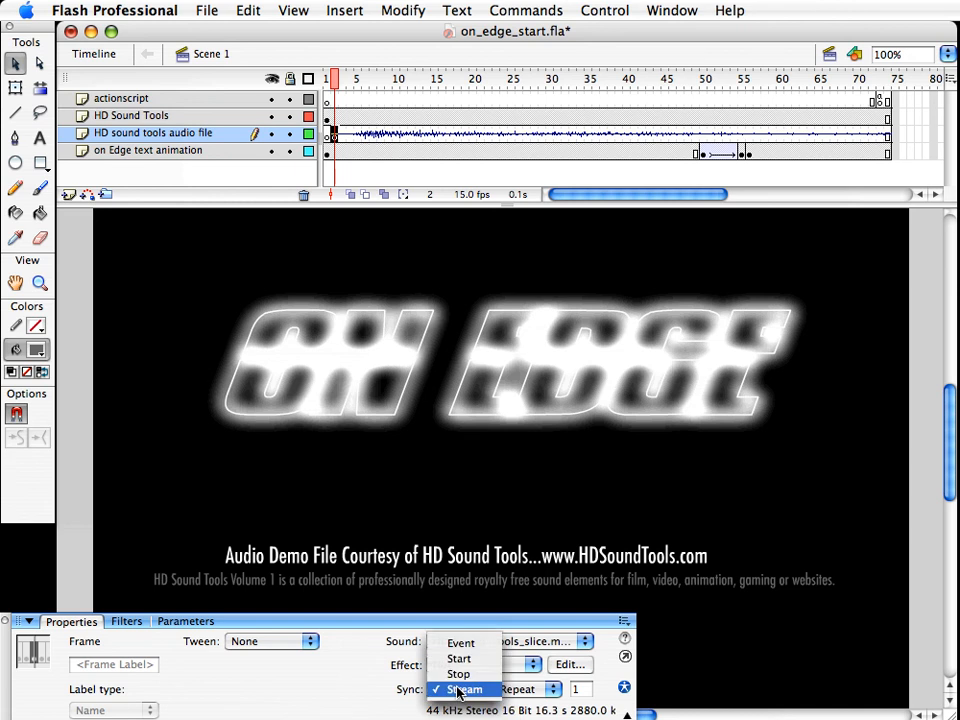
click(460, 690)
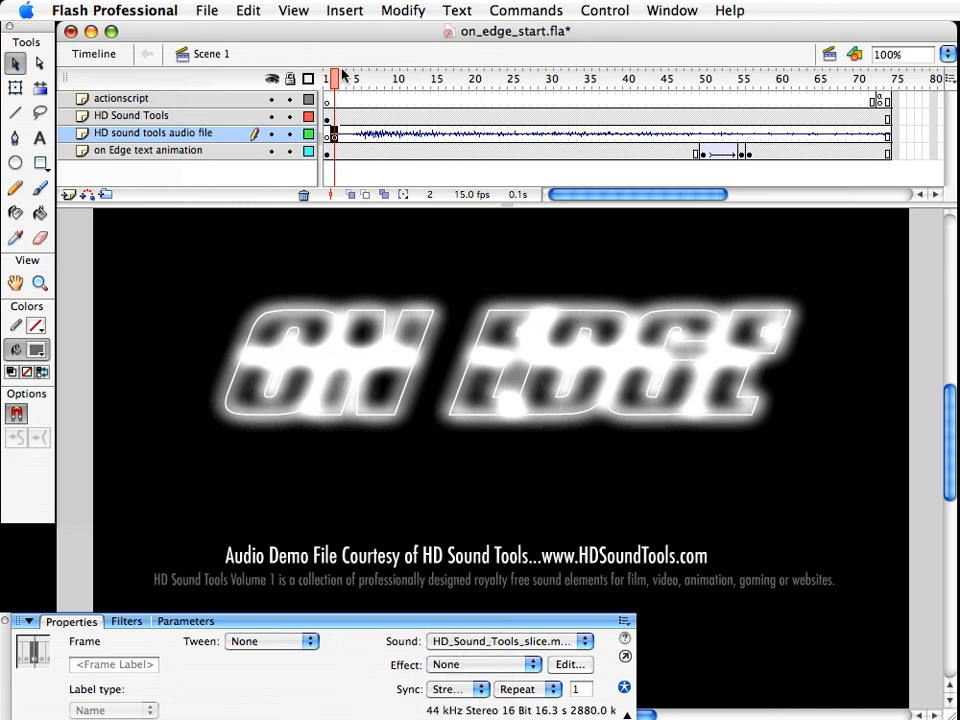
drag(343, 75, 380, 81)
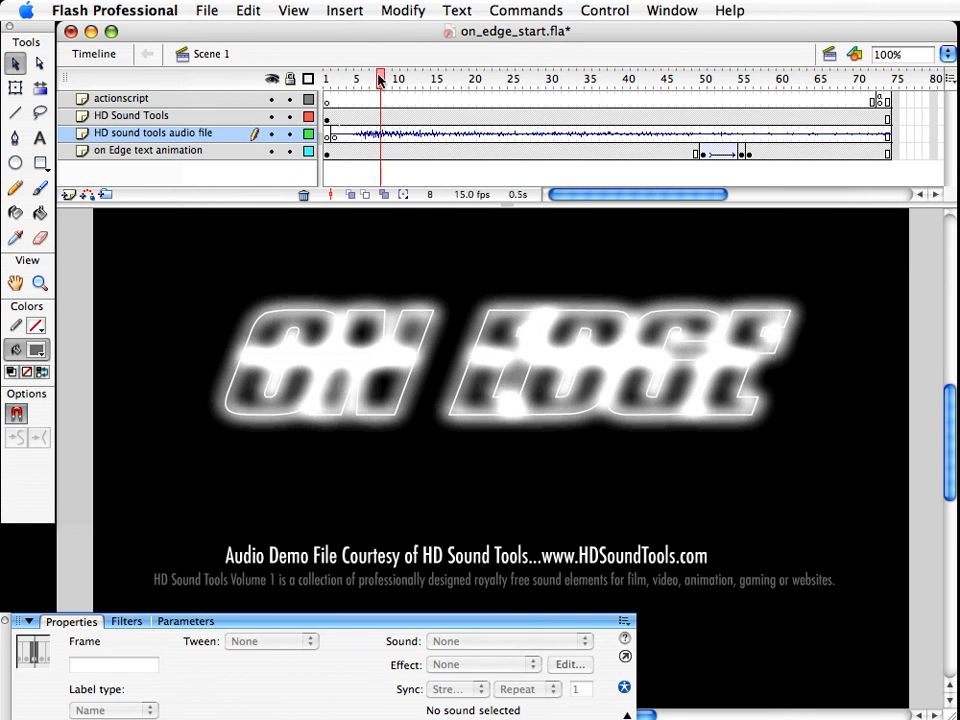
Set the sound's Sync to Event and scrub the playhead through the timeline to test how it plays
click(366, 141)
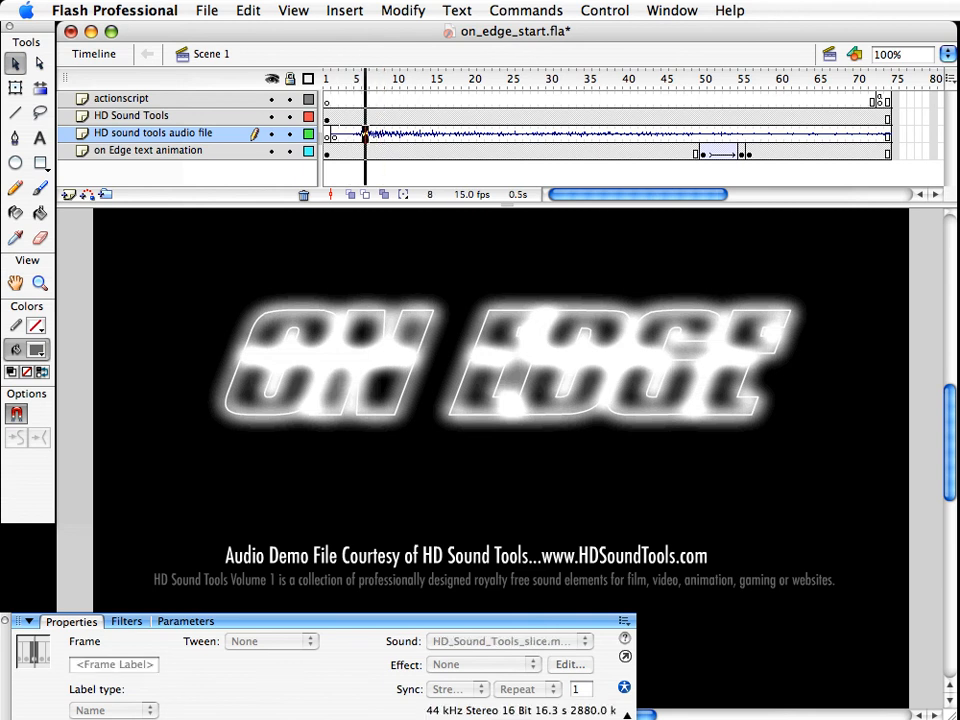
click(458, 689)
click(458, 649)
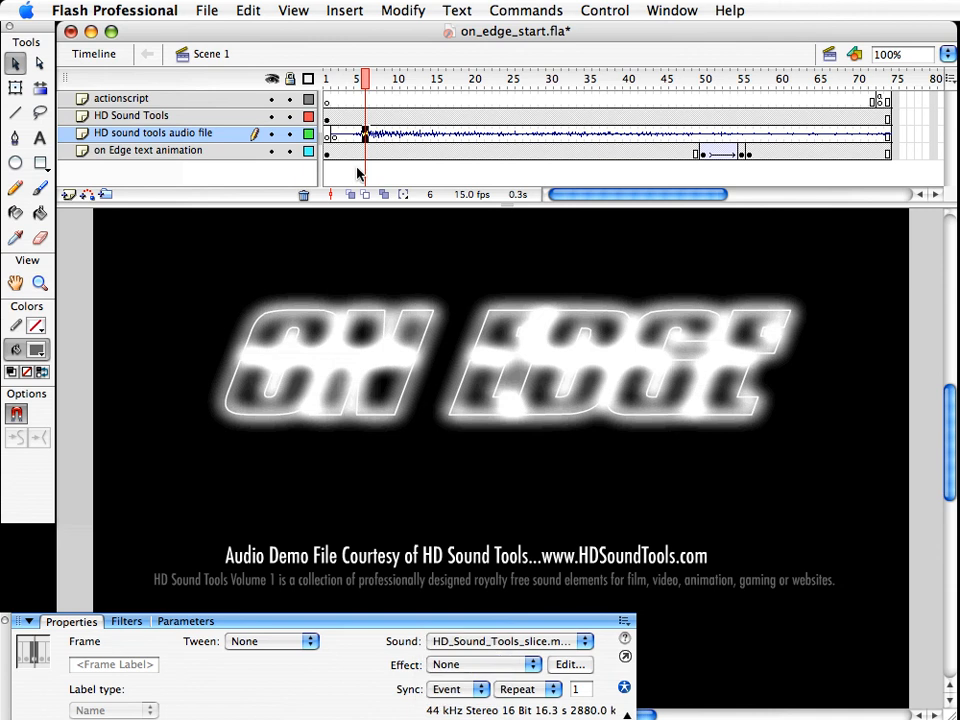
drag(366, 80, 411, 82)
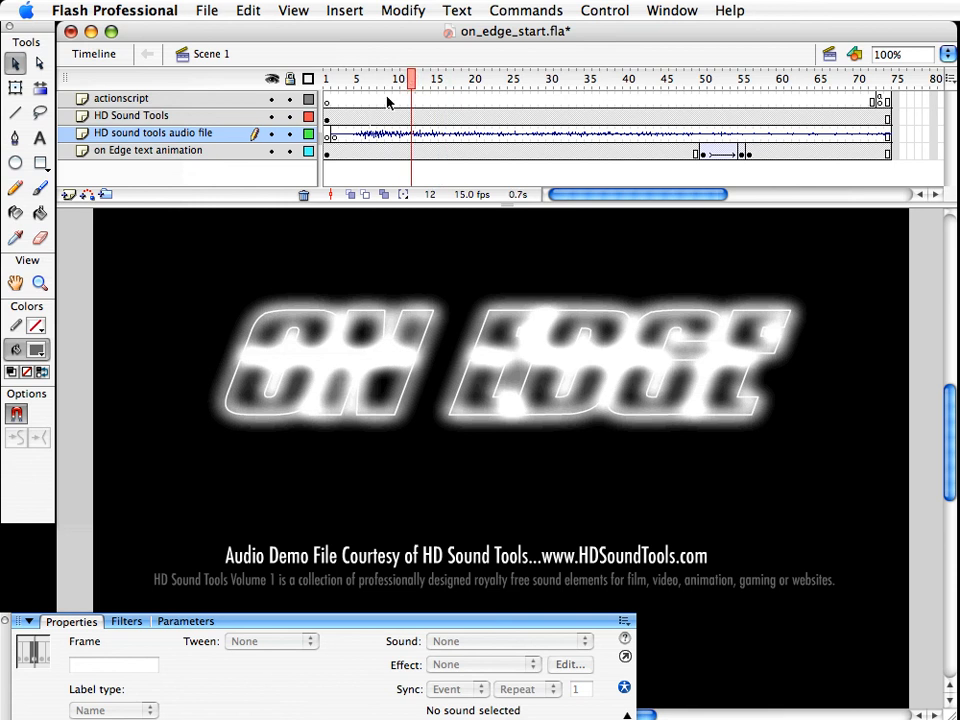
click(336, 80)
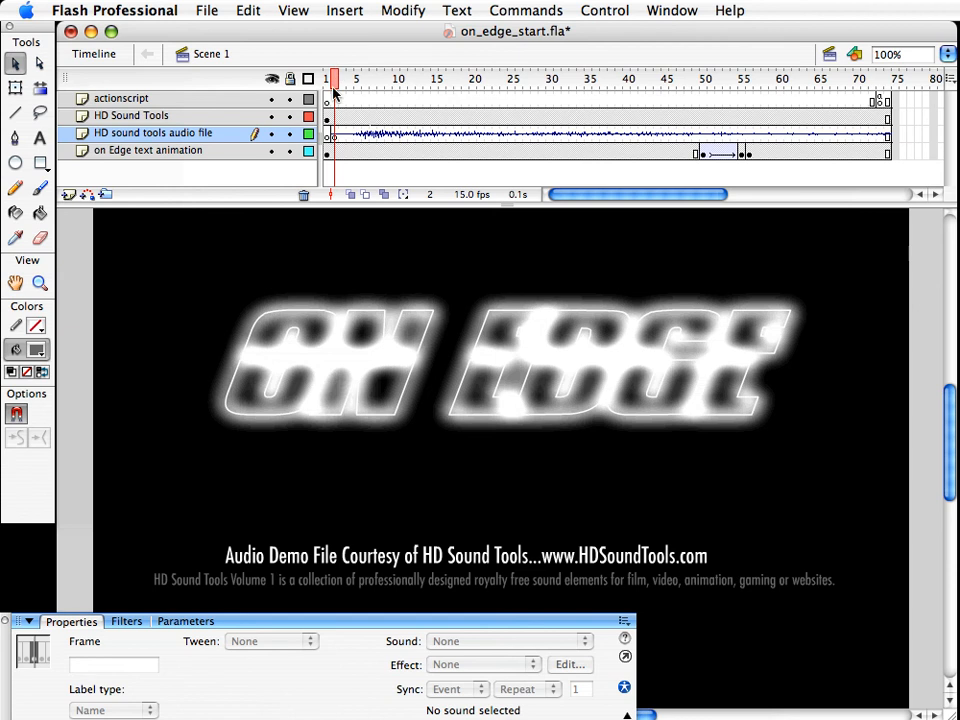
click(327, 101)
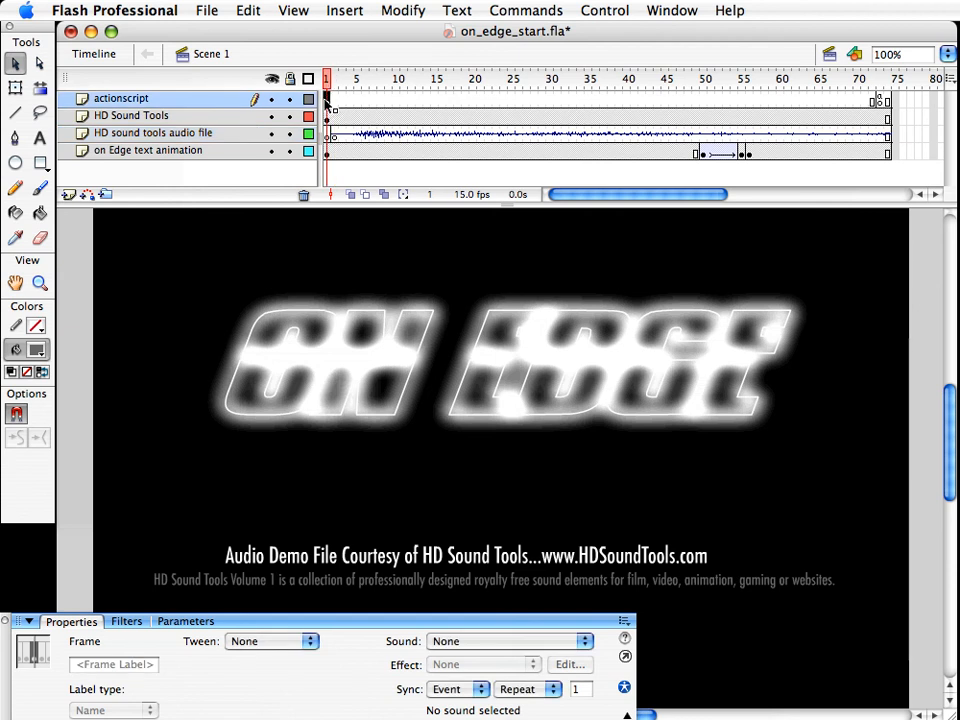
drag(441, 81, 526, 90)
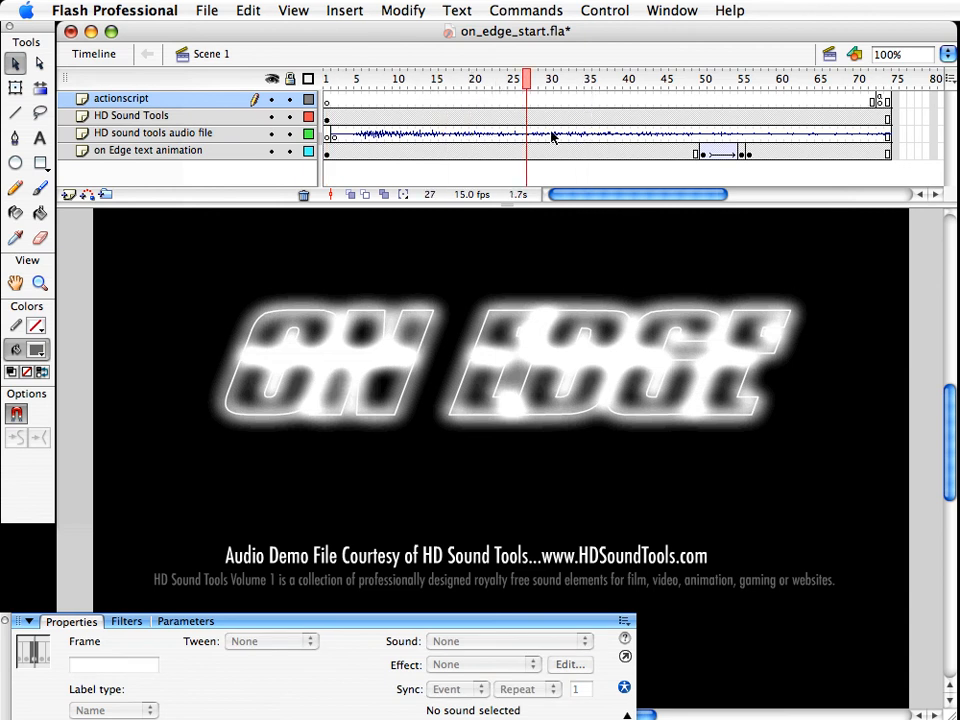
drag(543, 90, 503, 86)
click(337, 82)
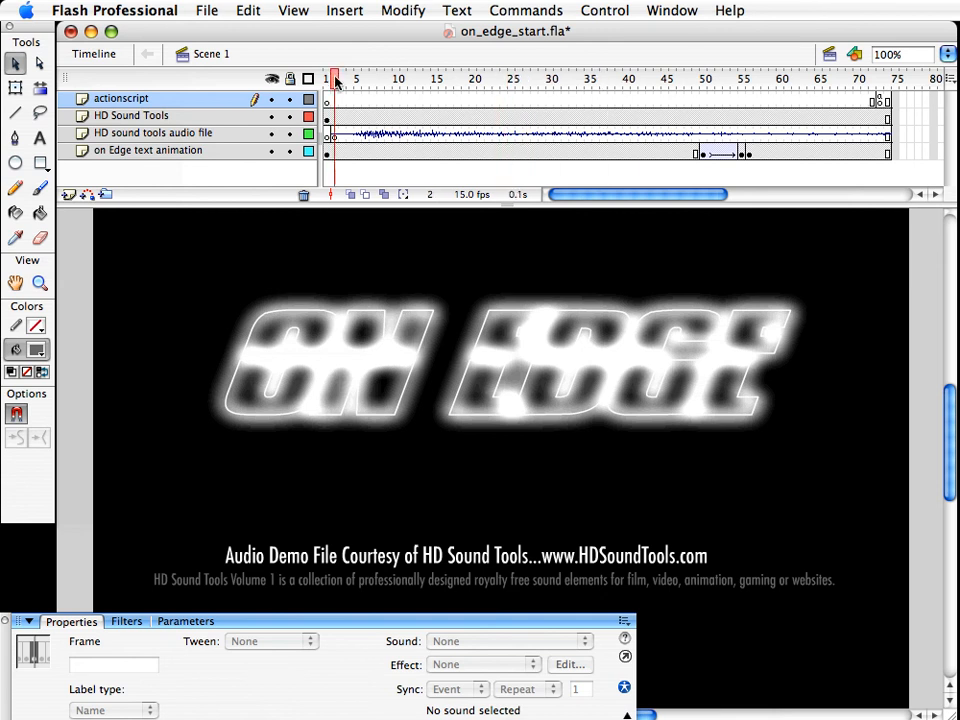
Set the Sync of the sound on the frame 2 keyframe to Stream
click(336, 131)
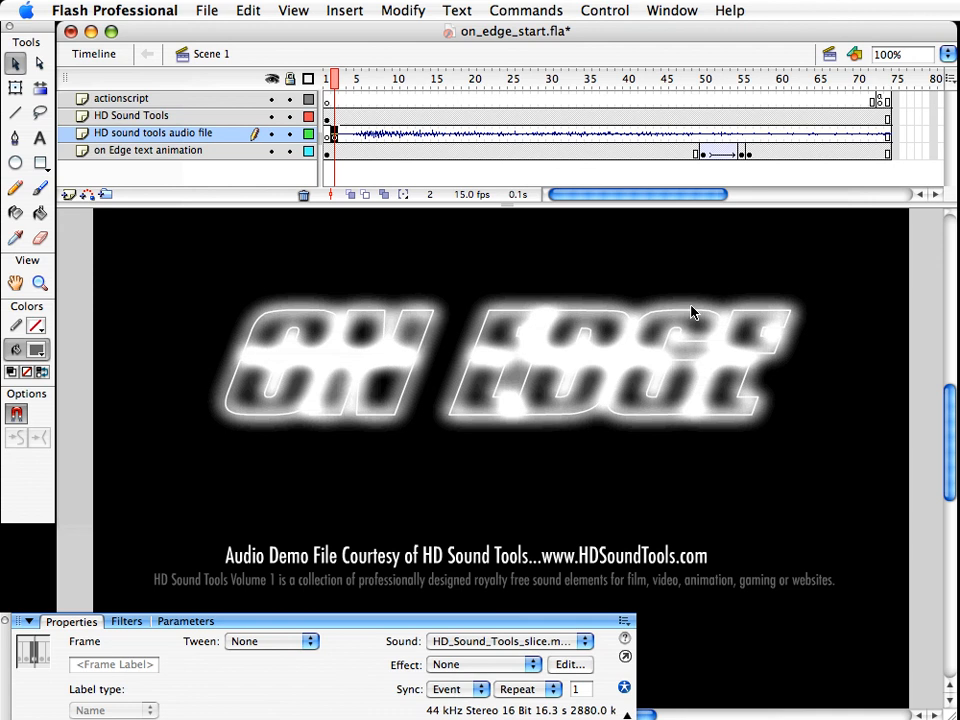
click(450, 692)
click(452, 690)
drag(7, 660, 30, 506)
click(468, 536)
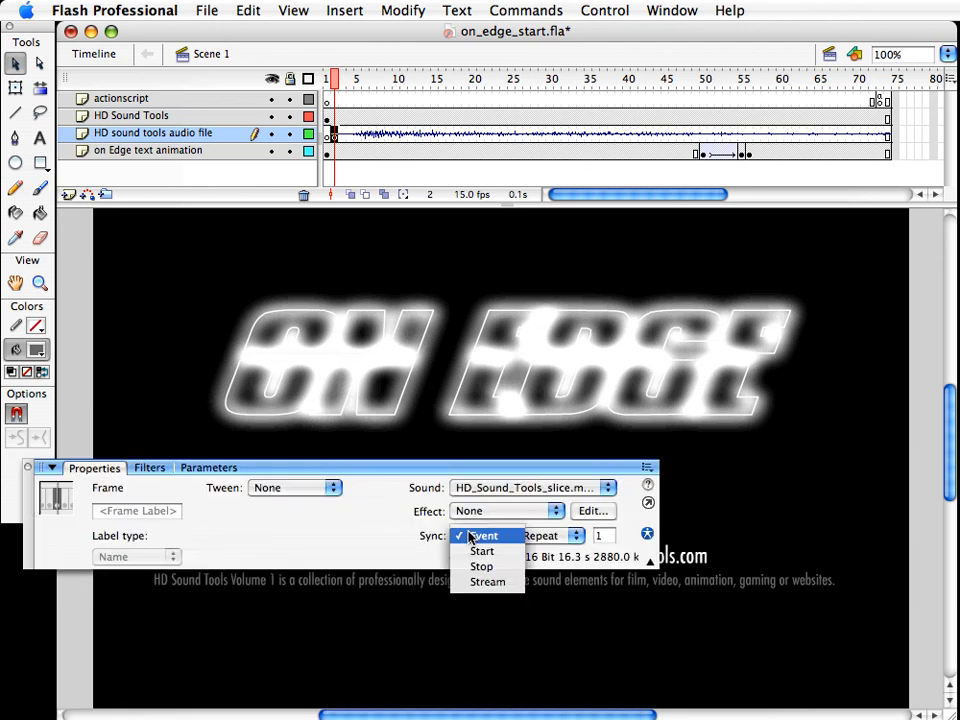
click(486, 584)
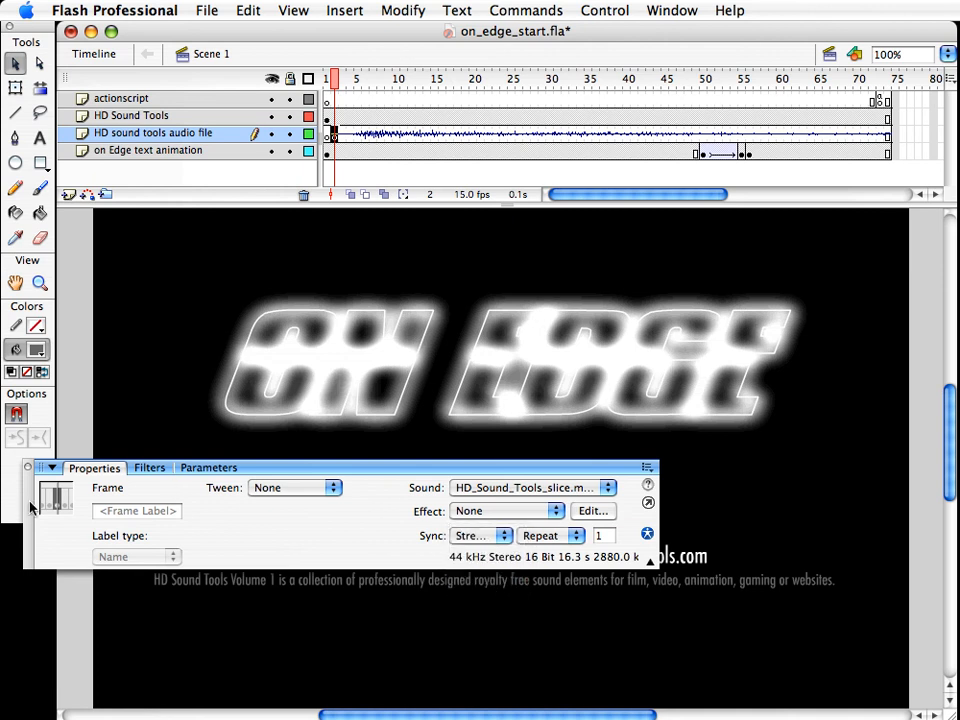
drag(30, 506, 6, 656)
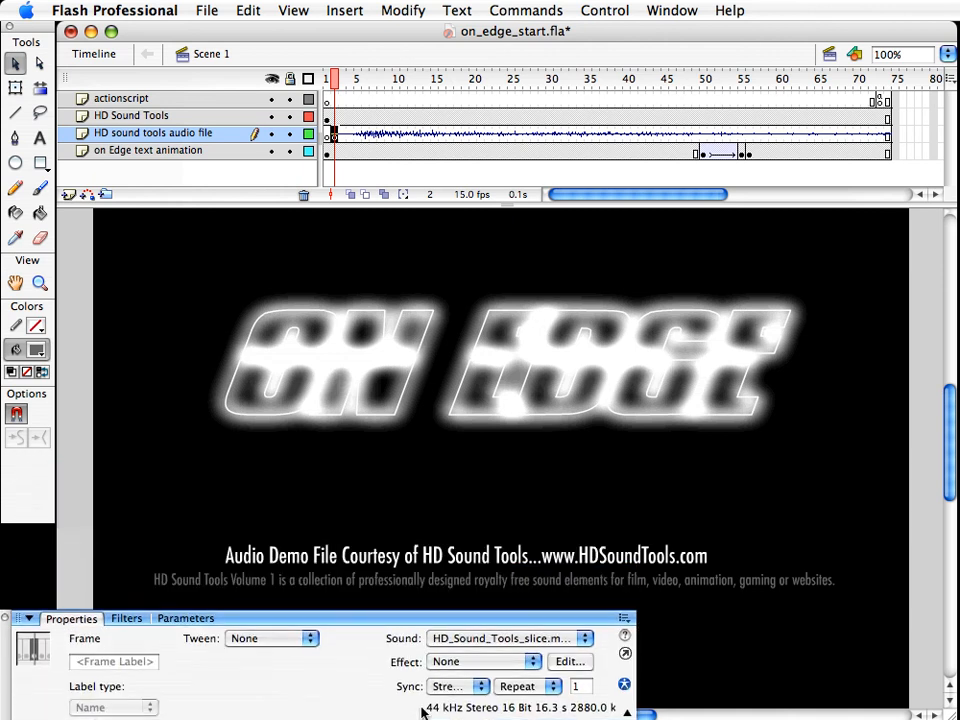
Open the sound's envelope for editing and shape a fade-in on both channels ending near frame 4
click(568, 662)
drag(735, 377, 331, 150)
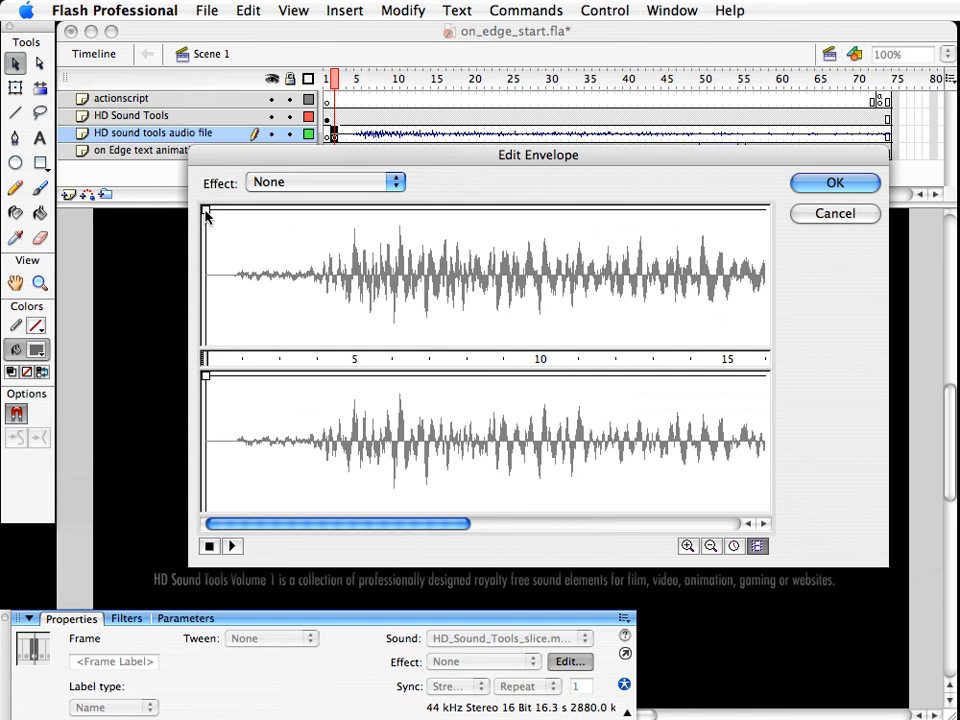
drag(206, 216, 164, 271)
drag(311, 270, 309, 214)
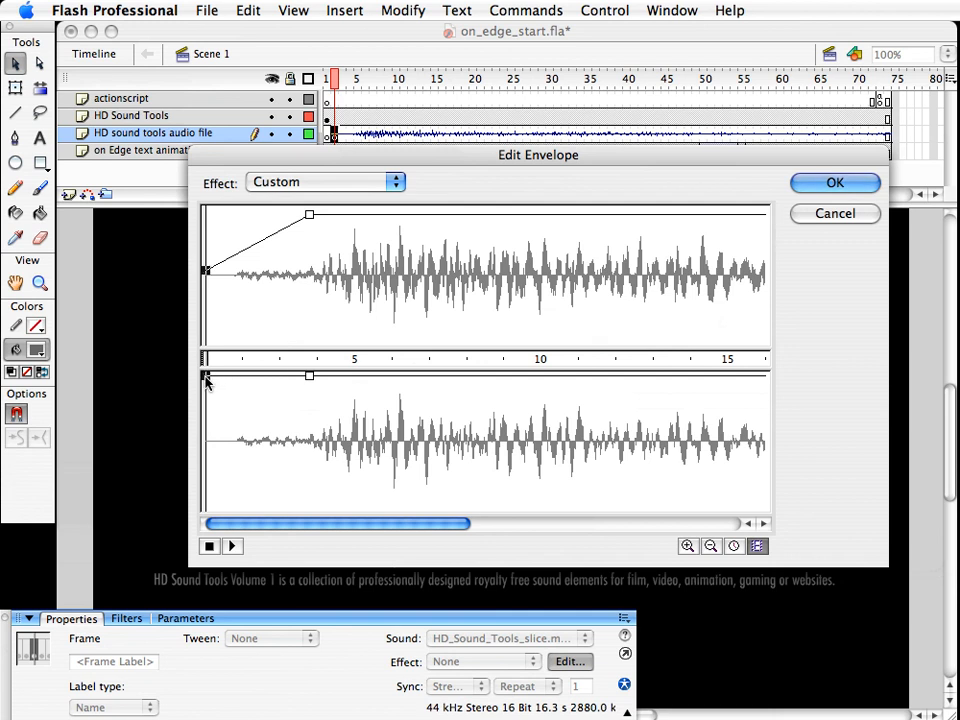
drag(206, 378, 206, 500)
drag(309, 376, 303, 456)
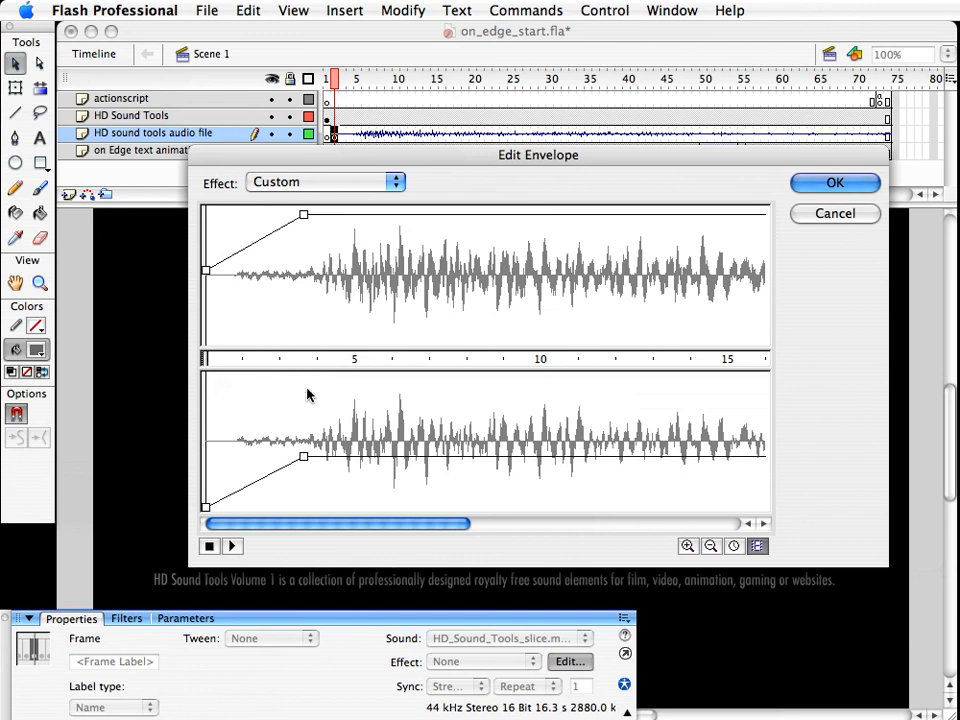
drag(303, 214, 308, 243)
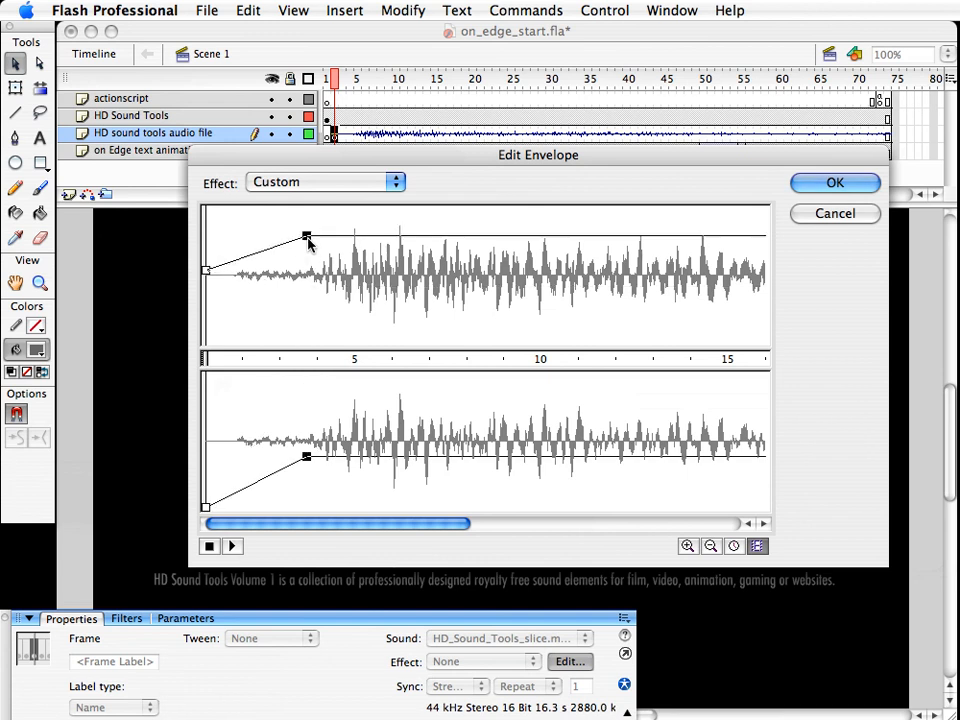
Add envelope points near frames 9 and 12 and lower the volume of both channels at frame 12
mouse_move(501, 236)
mouse_down()
mouse_move(501, 279)
mouse_move(501, 215)
mouse_move(502, 238)
mouse_up()
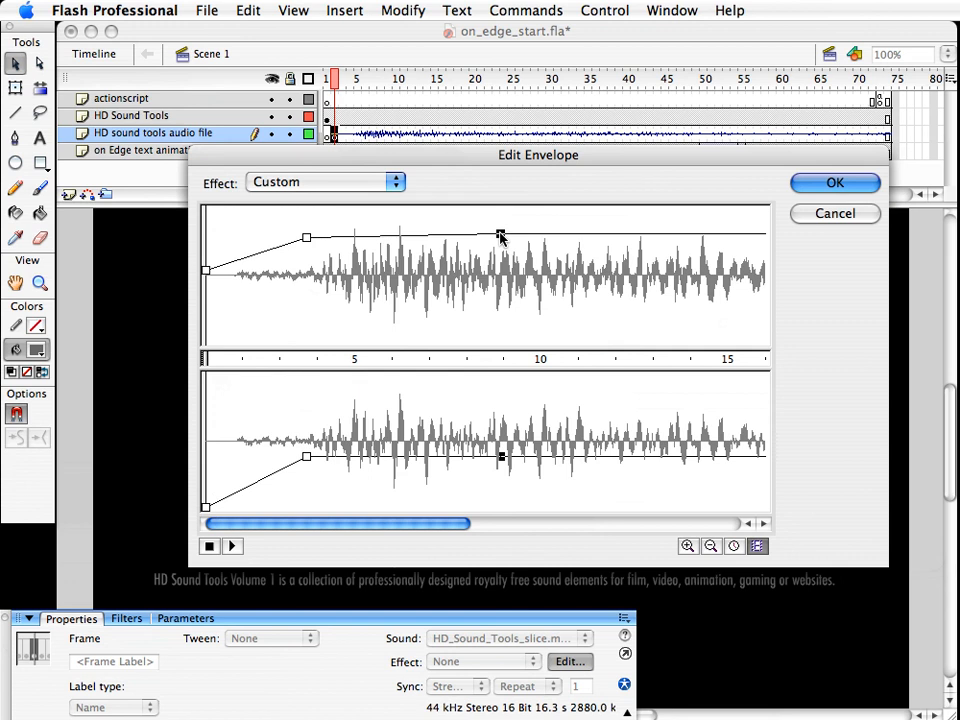
drag(615, 235, 613, 266)
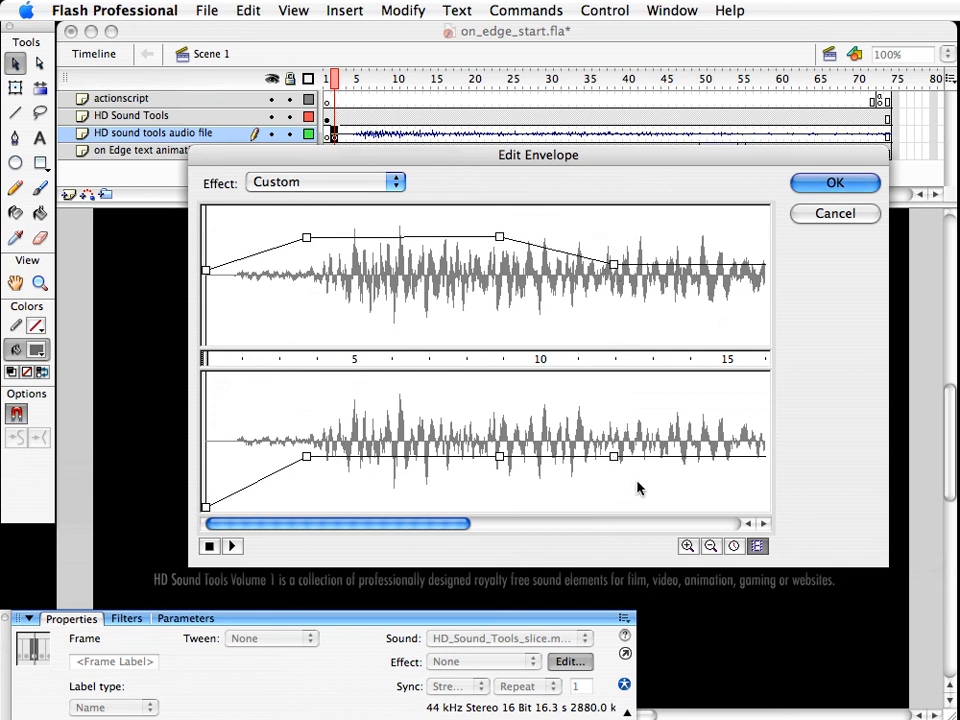
drag(613, 456, 614, 482)
Add envelope points near frame 244 and at the clip's end, lowering both channels to silence there for a fade-out
drag(371, 519, 591, 523)
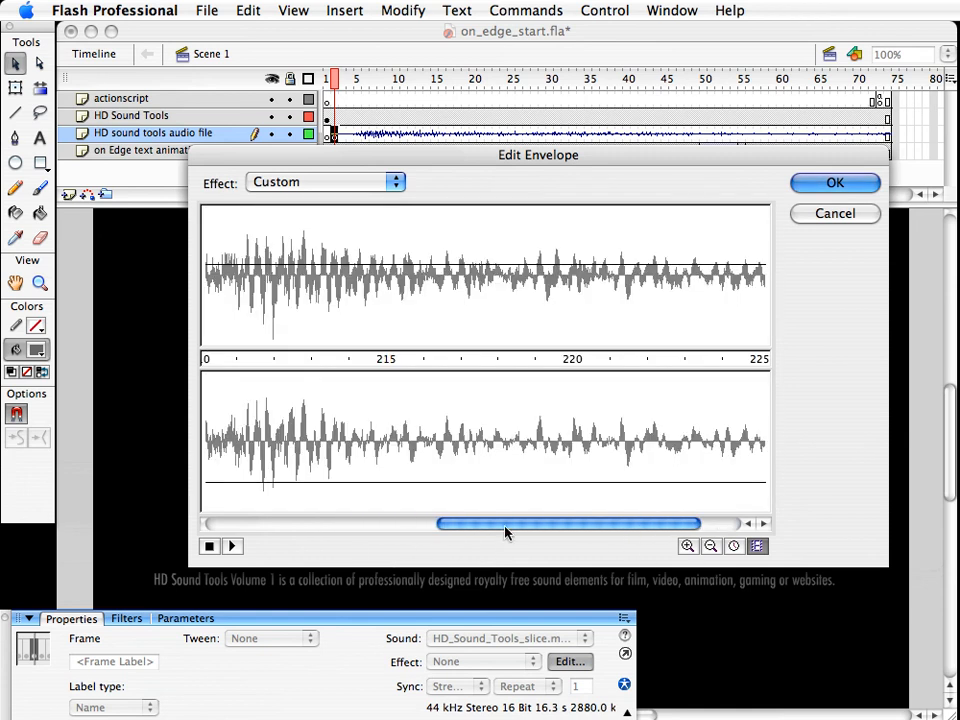
click(765, 523)
click(767, 523)
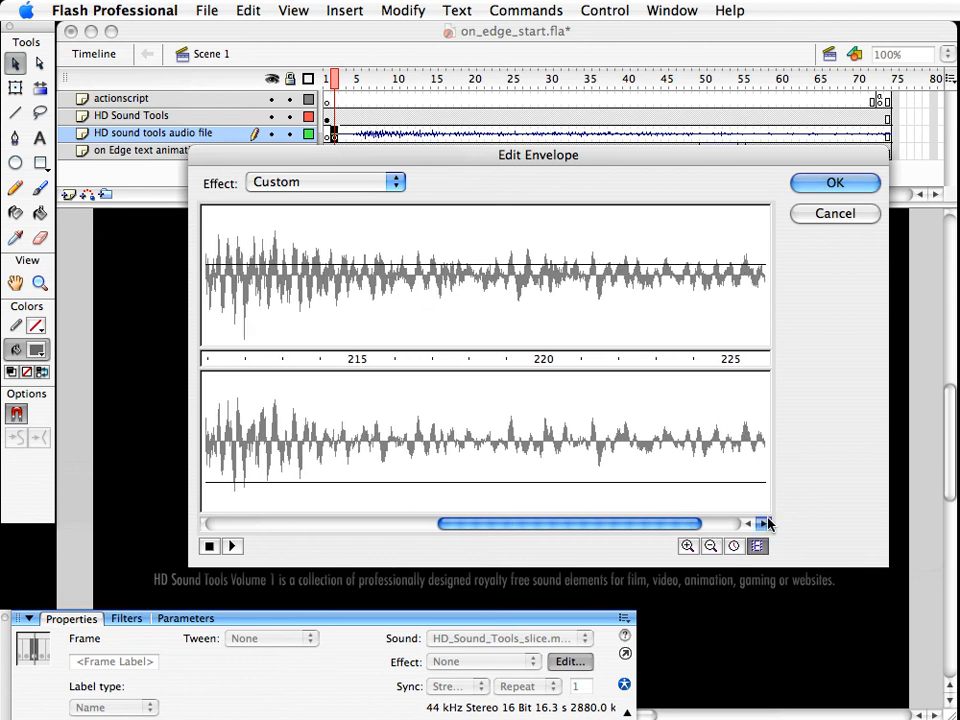
drag(669, 525, 690, 527)
click(214, 481)
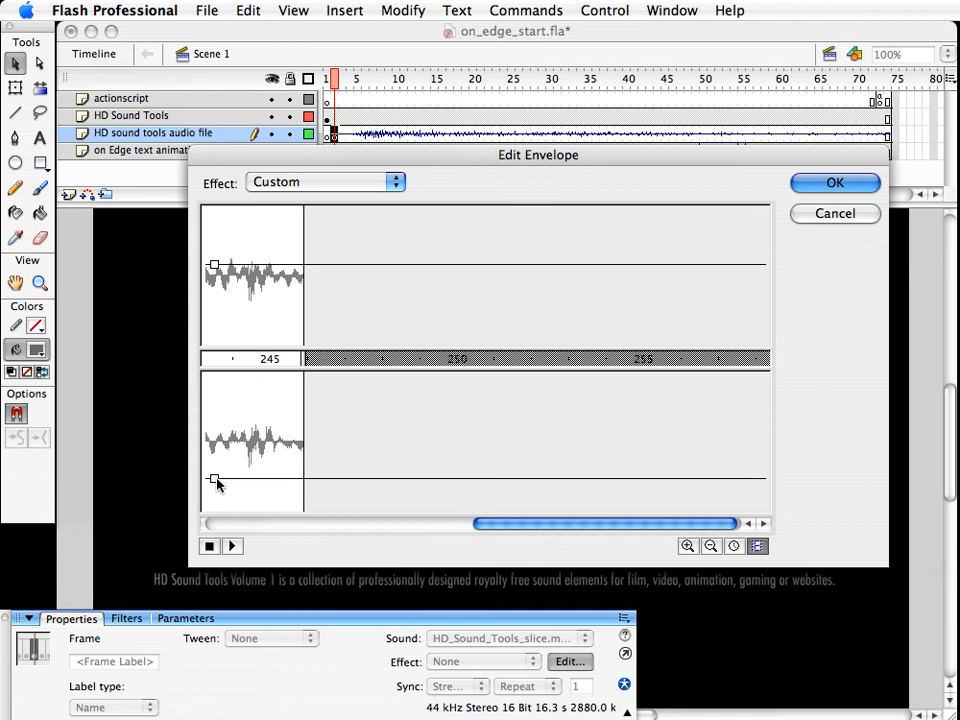
drag(297, 266, 309, 339)
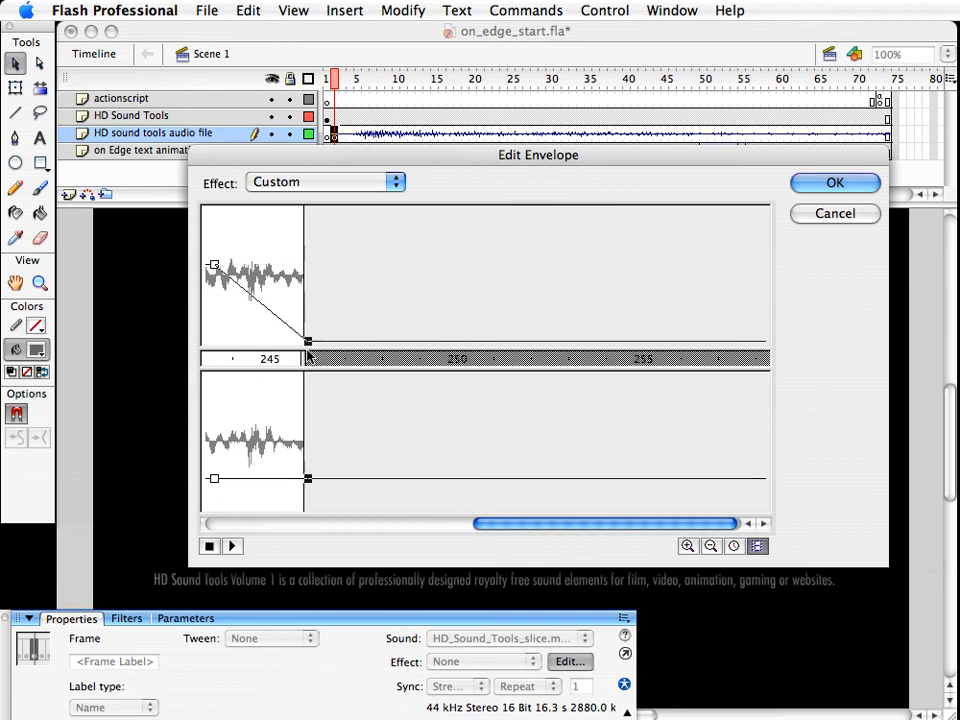
drag(309, 477, 311, 540)
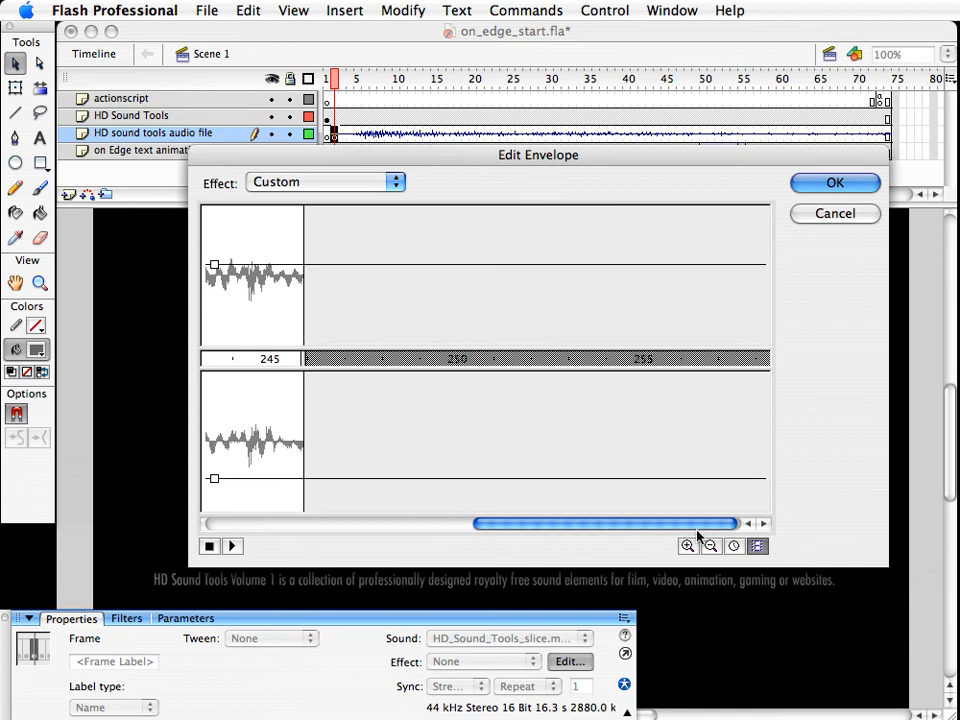
Remove the added envelope points, raise both channels to full volume at the start, and discard the envelope edits
drag(614, 524, 315, 508)
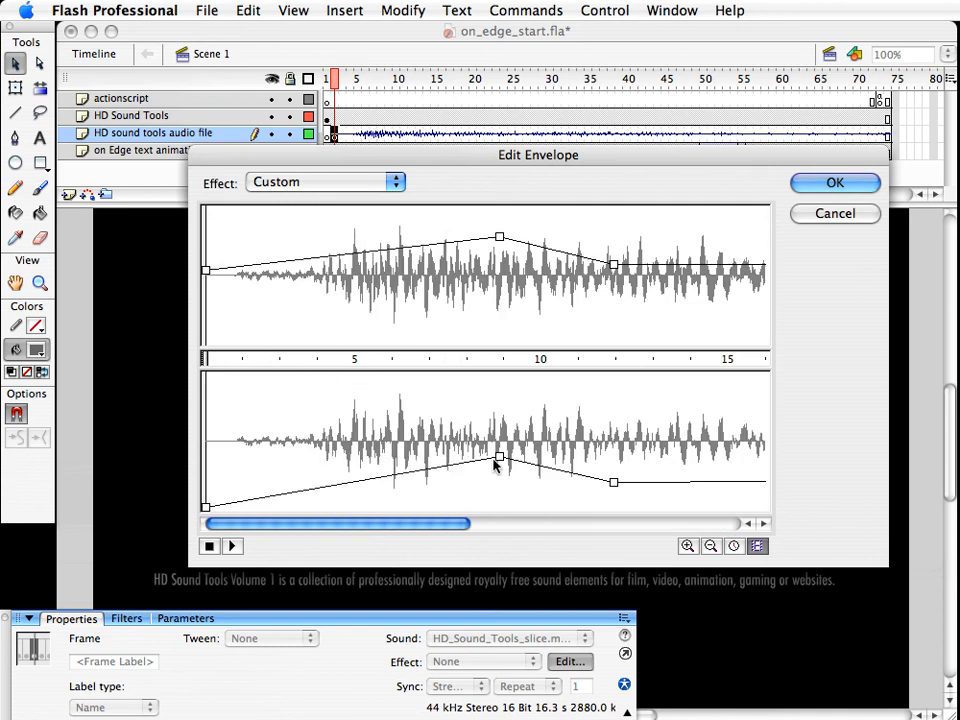
drag(499, 457, 489, 300)
drag(613, 483, 590, 550)
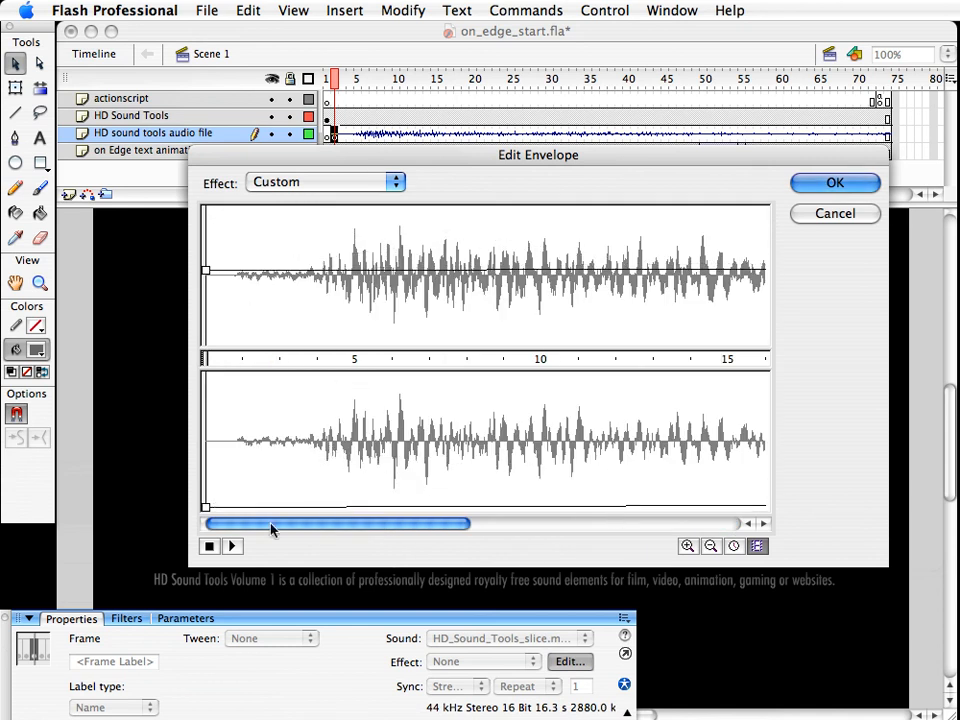
drag(206, 508, 170, 285)
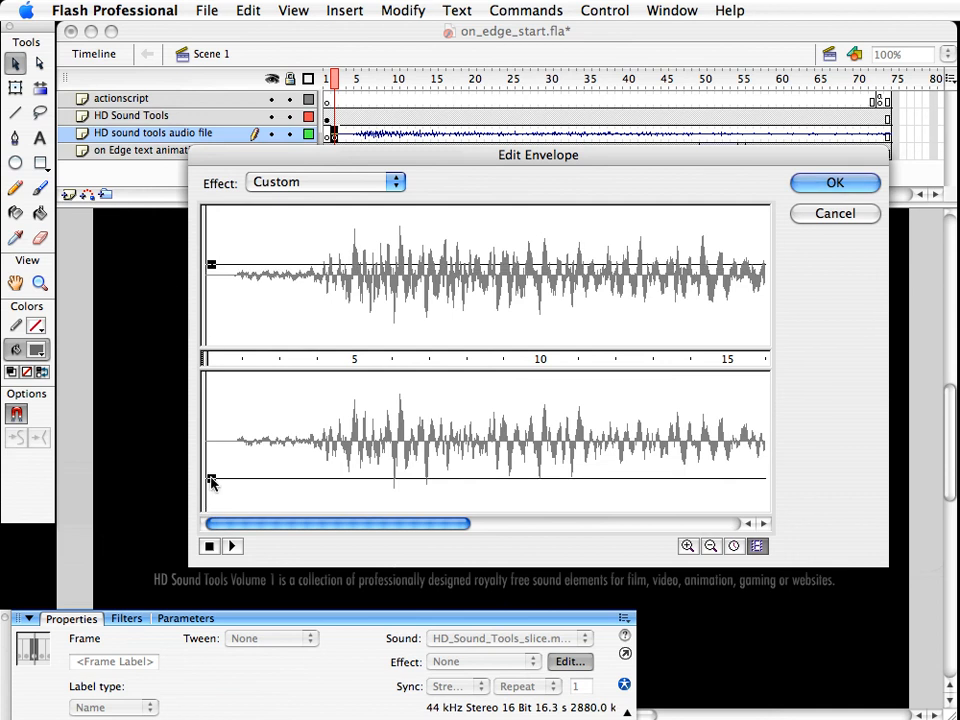
drag(210, 480, 207, 376)
drag(210, 272, 208, 206)
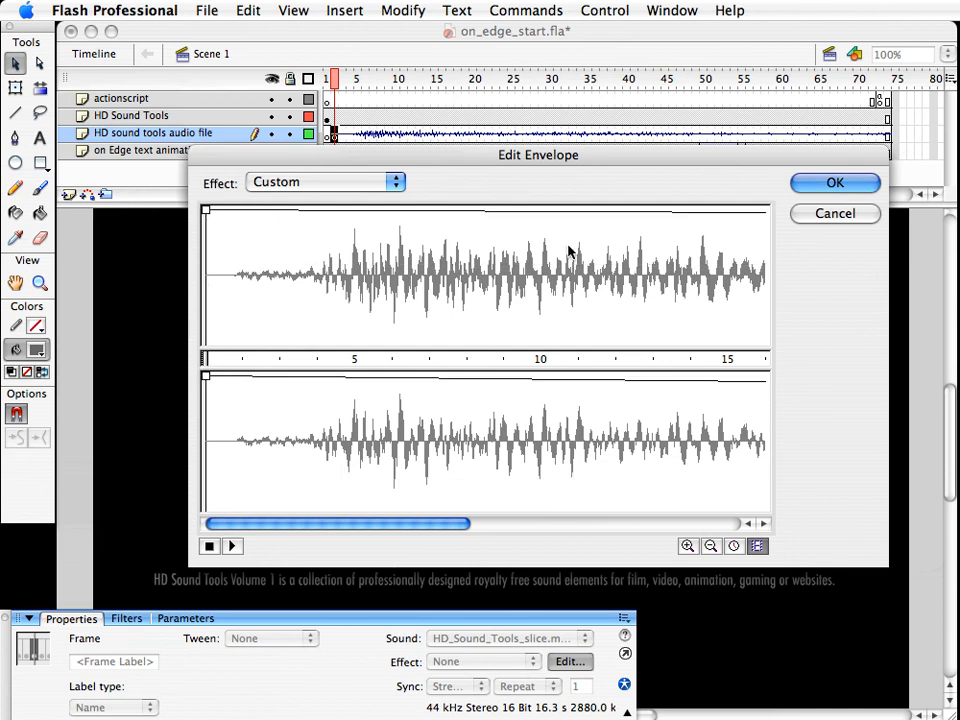
click(825, 217)
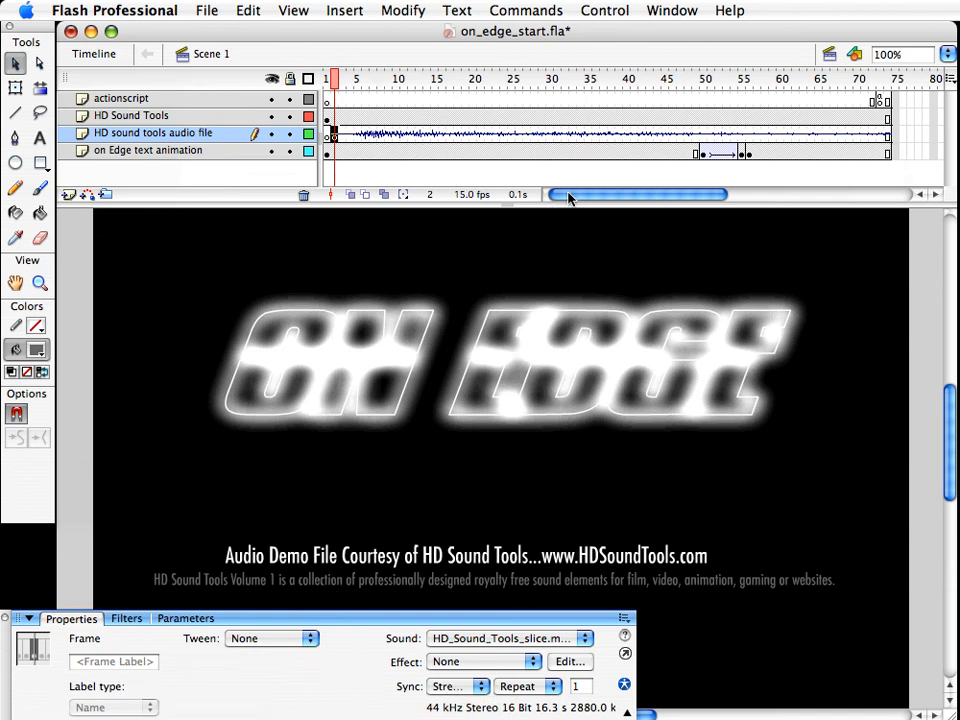
Insert frames on all four layers to extend the timeline to frame 137
drag(568, 194, 587, 194)
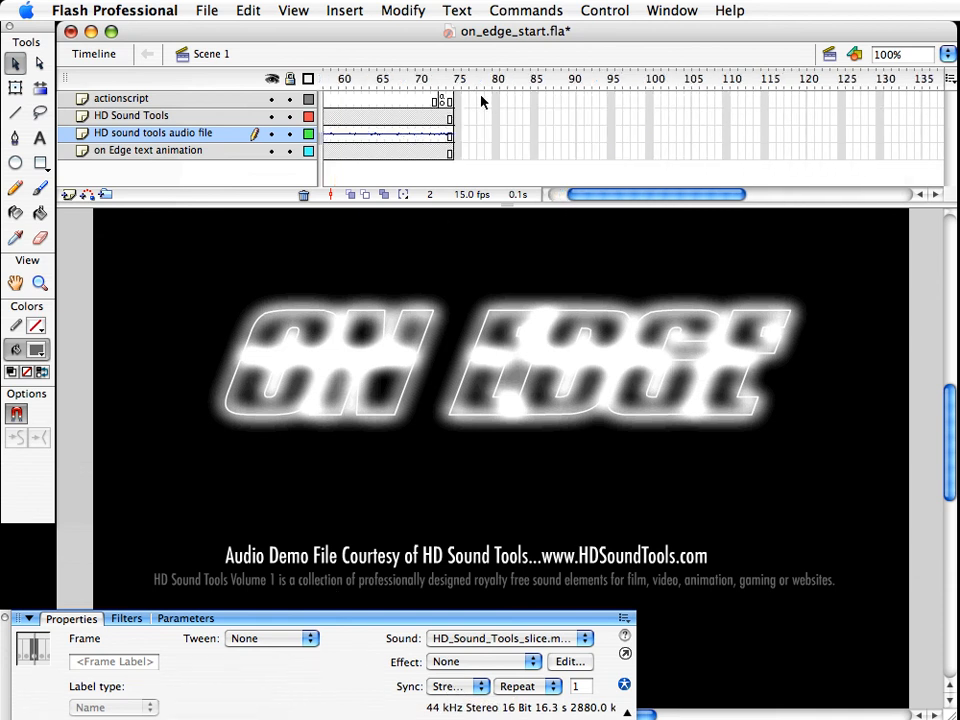
click(446, 82)
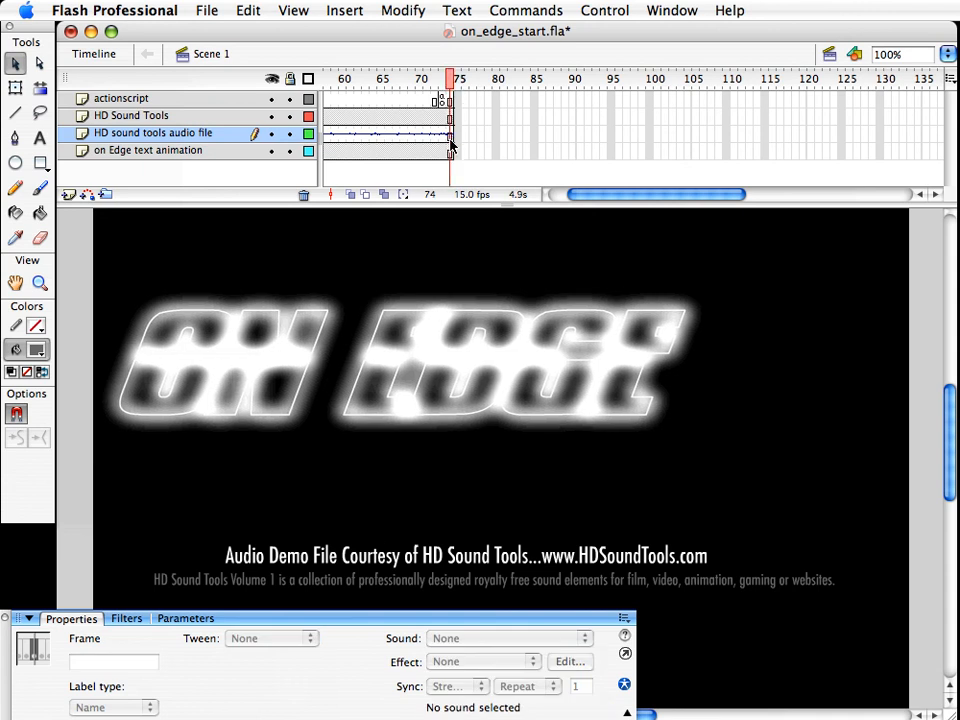
drag(465, 100, 937, 183)
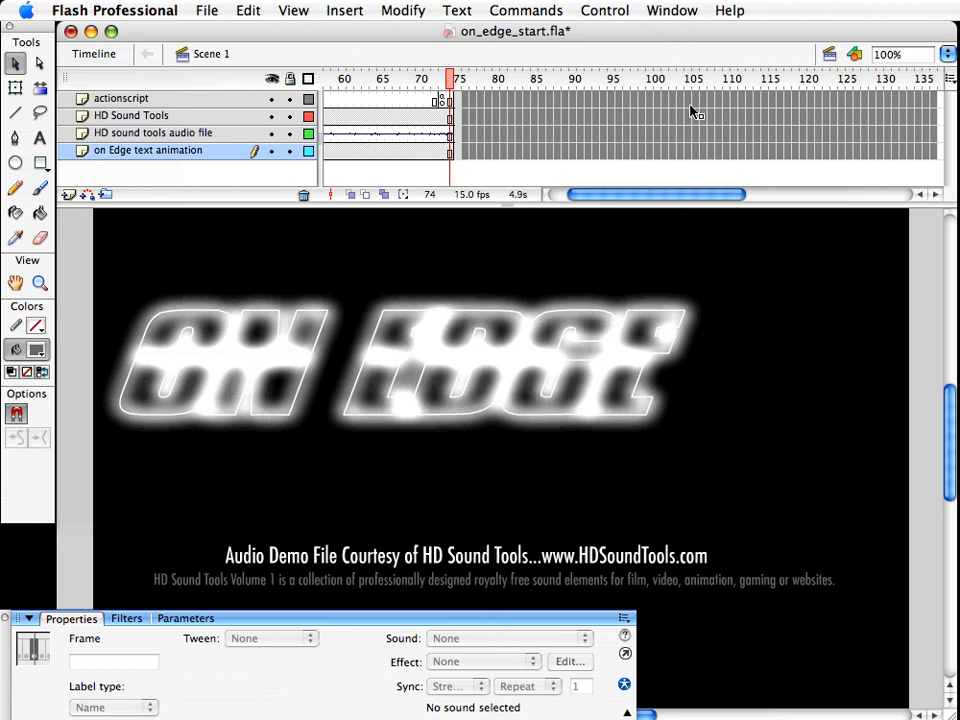
right_click(596, 113)
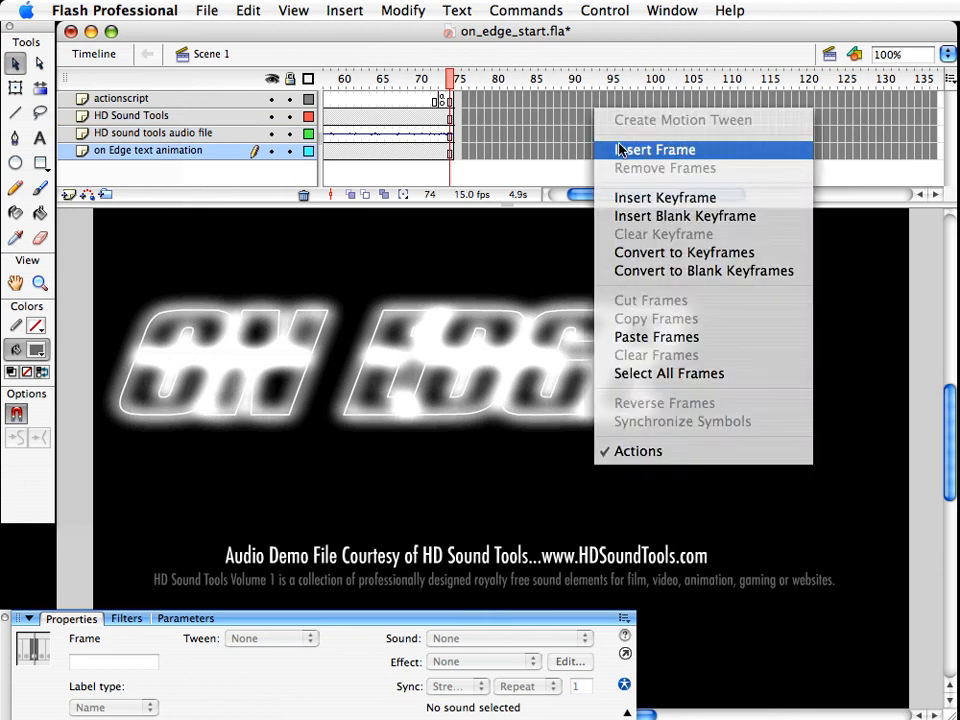
click(620, 149)
Extend all four layers with inserted frames to frame 197, and from there to frame 250
drag(632, 192, 651, 198)
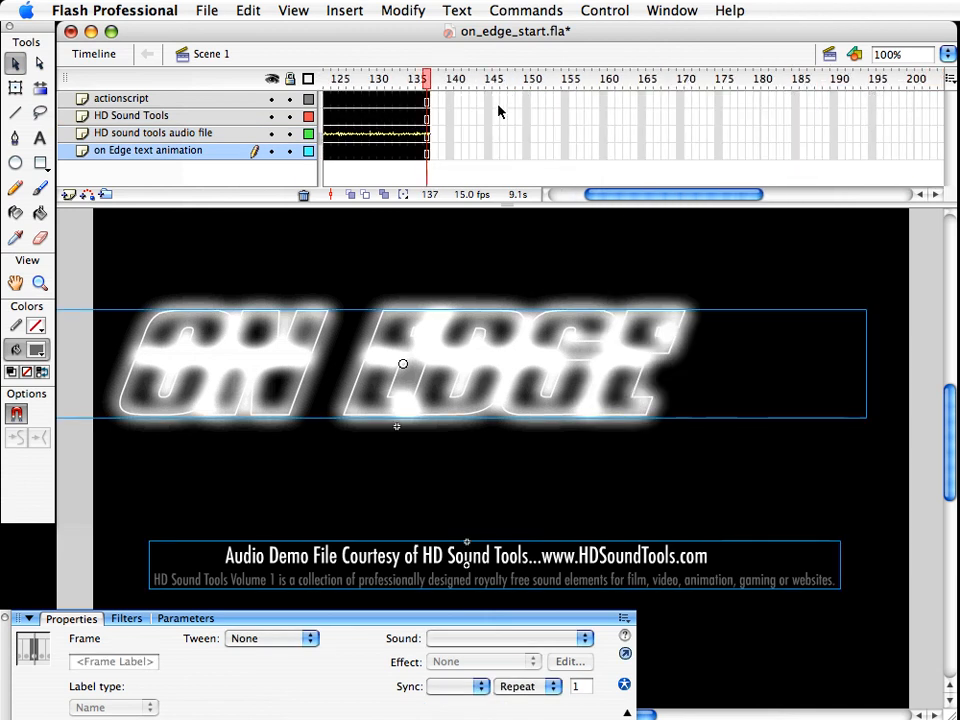
drag(496, 100, 888, 155)
right_click(771, 132)
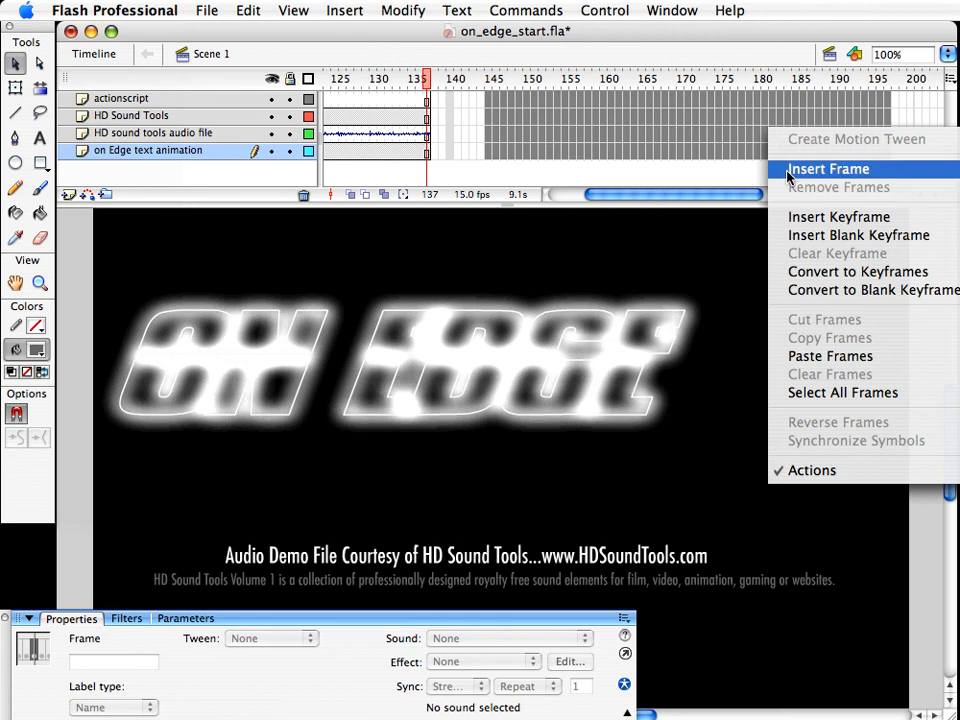
click(788, 172)
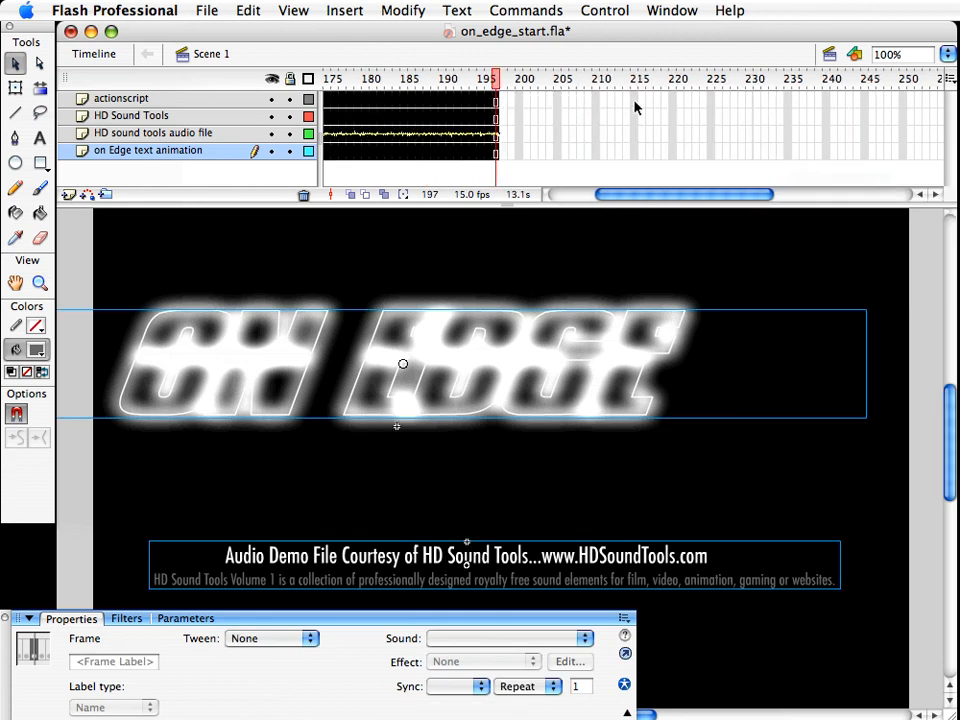
drag(634, 99, 904, 151)
right_click(765, 146)
click(787, 180)
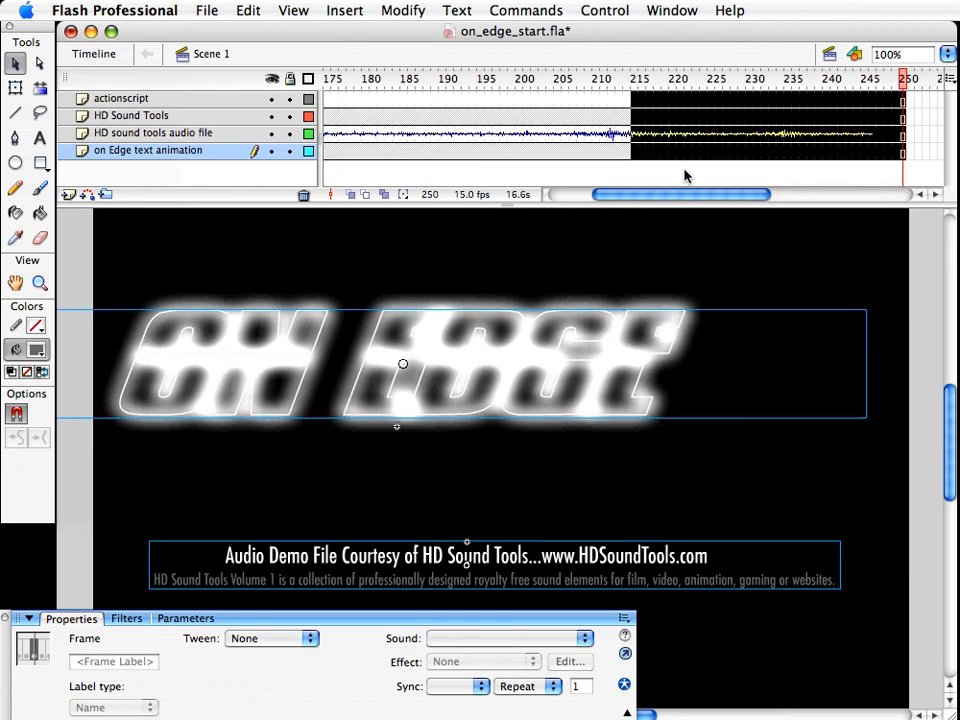
Find the end of the audio waveform and move the actionscript layer's keyframe from frame 73 to frame 247
drag(677, 193, 671, 197)
click(918, 132)
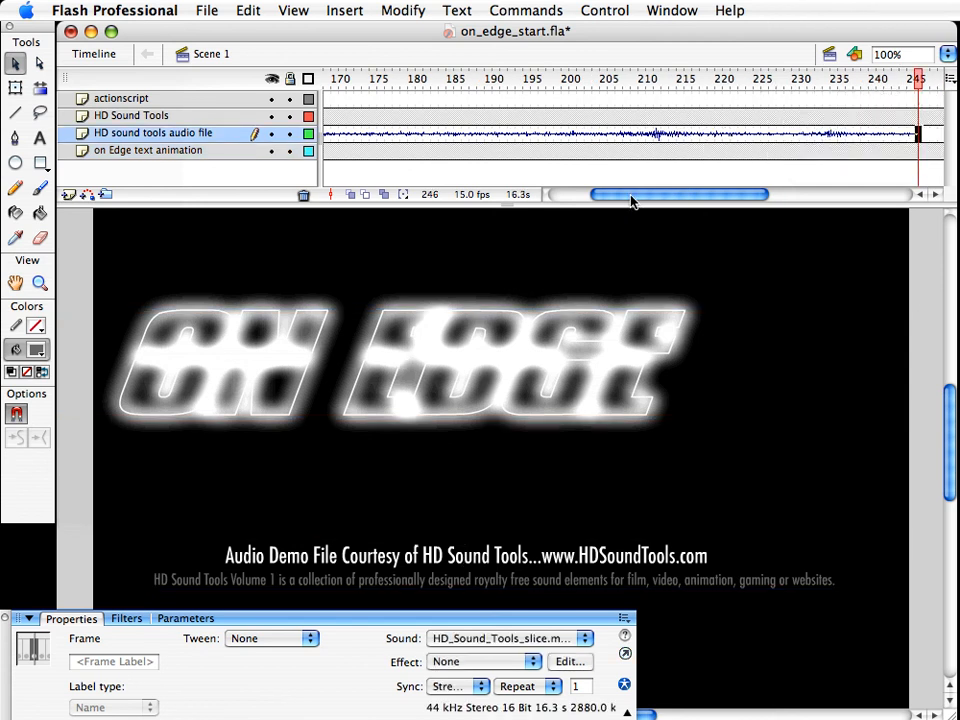
drag(631, 201, 601, 197)
click(457, 99)
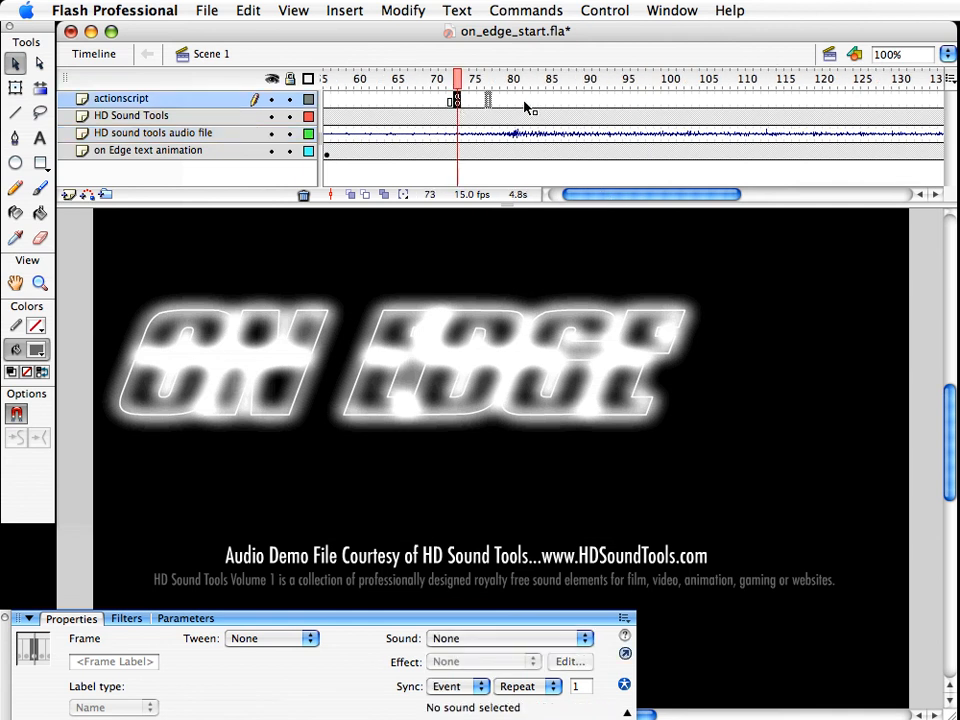
drag(525, 107, 911, 100)
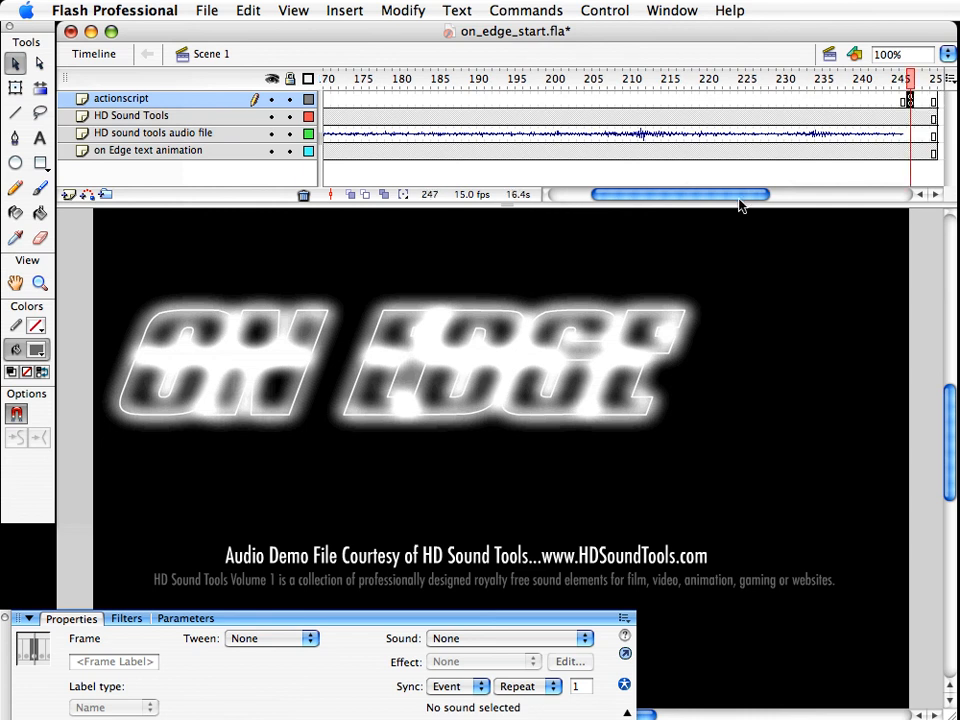
drag(724, 199, 660, 195)
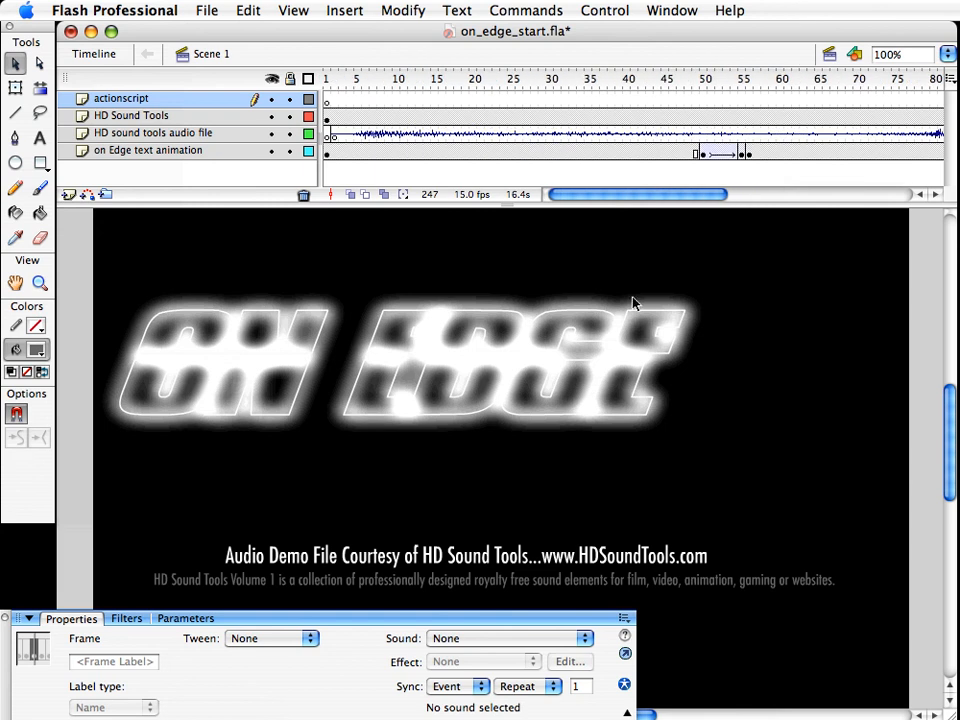
click(499, 332)
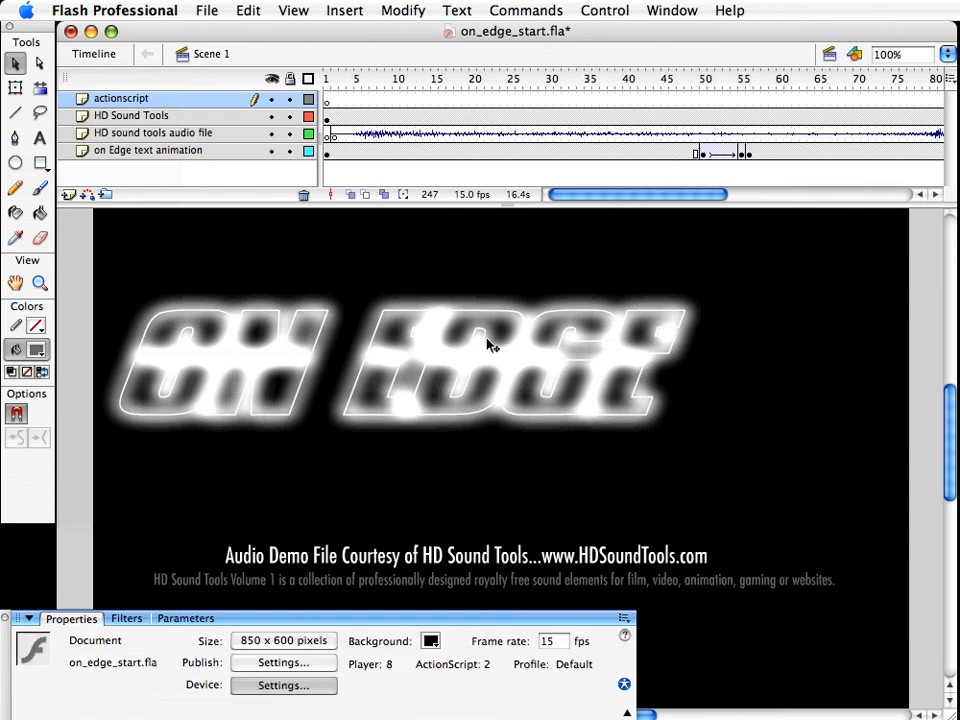
click(489, 343)
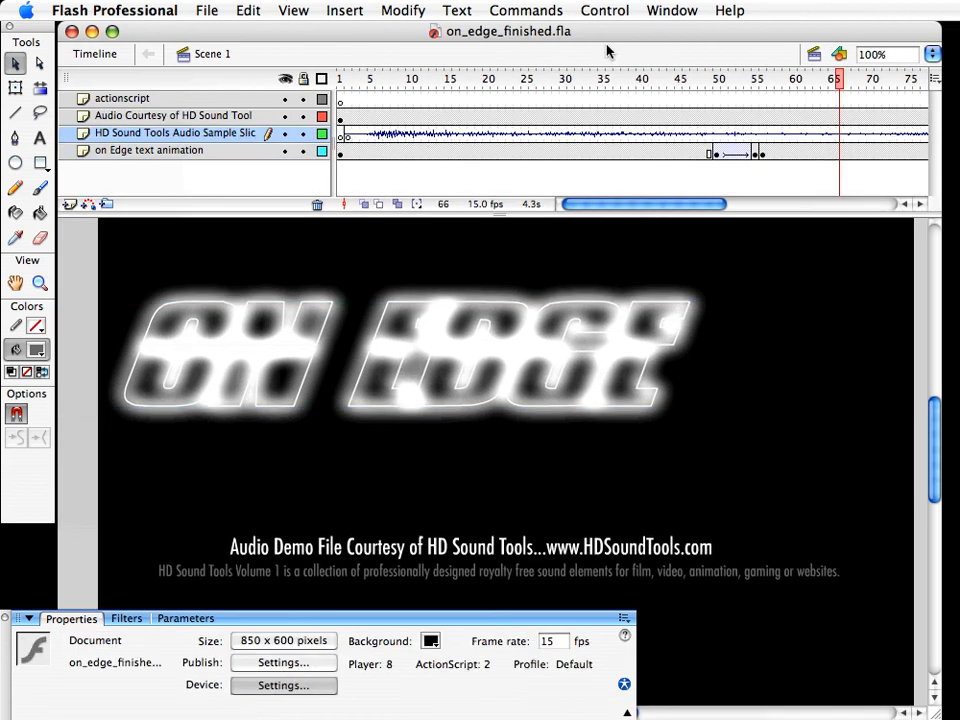
Show the library of on_edge_finished.fla, move it aside, and select the ON EDGE text clip on the stage
key(super+l)
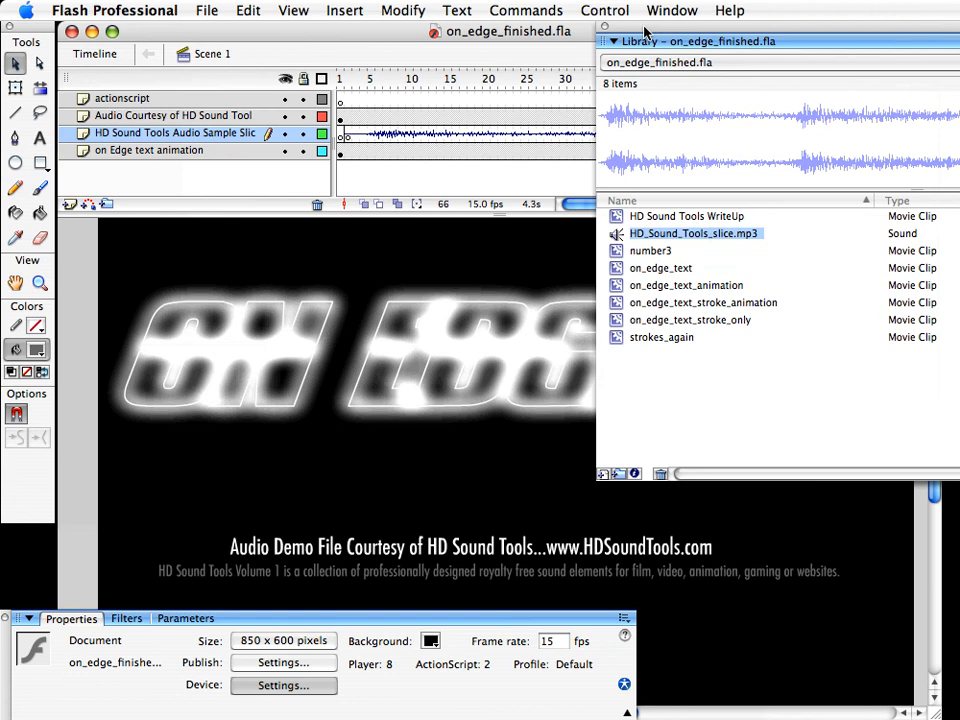
drag(645, 27, 955, 28)
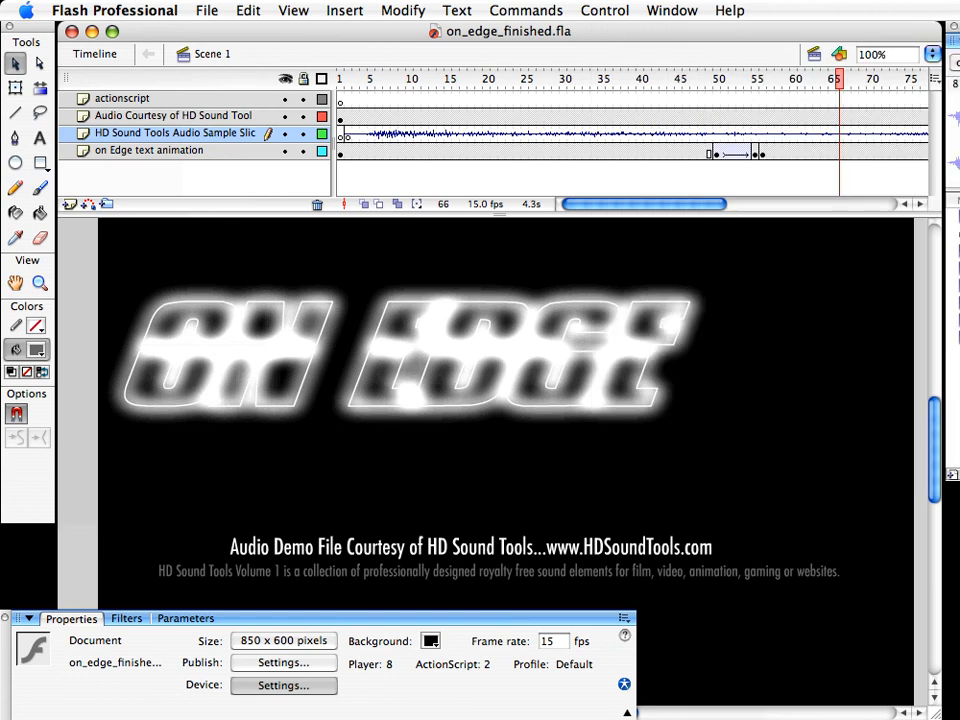
click(468, 305)
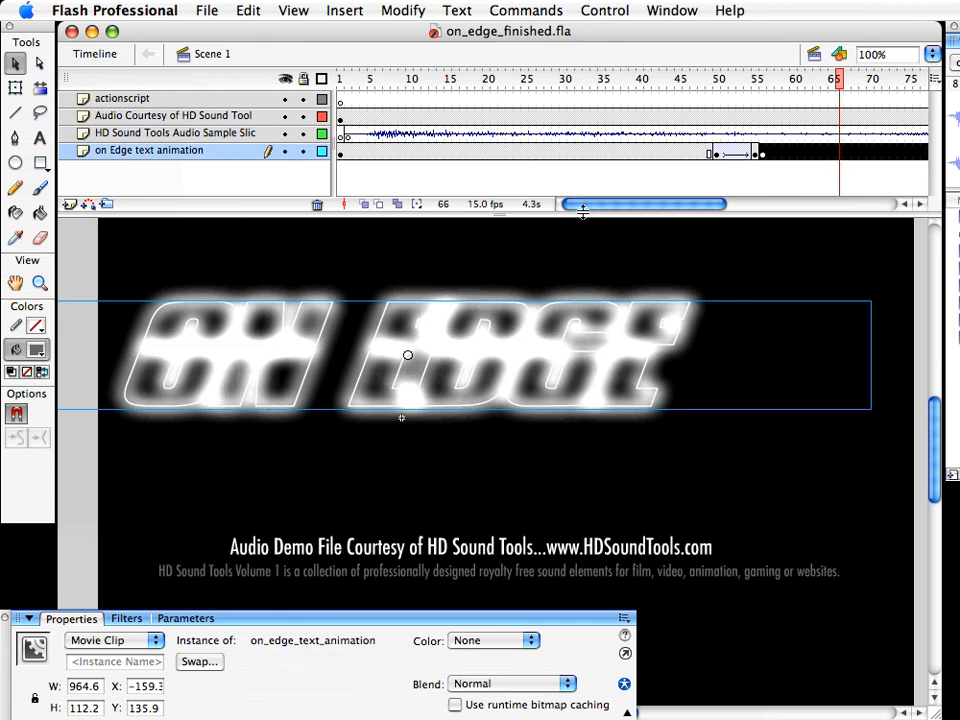
Clear the keyframes on frames 50 to 56 of the on Edge text animation layer
click(693, 98)
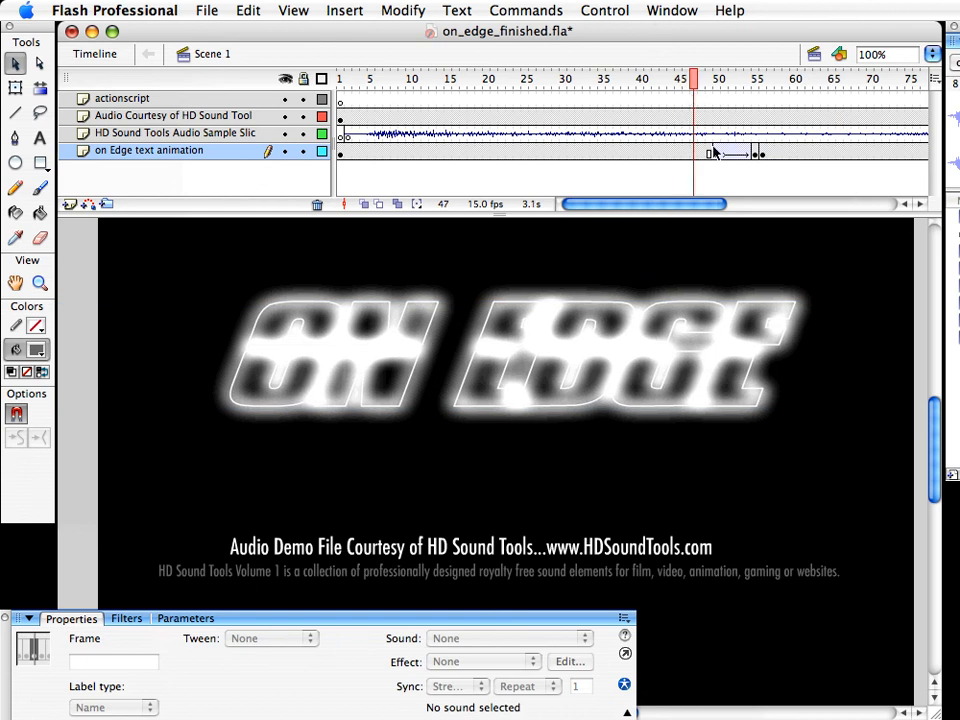
drag(720, 151, 762, 155)
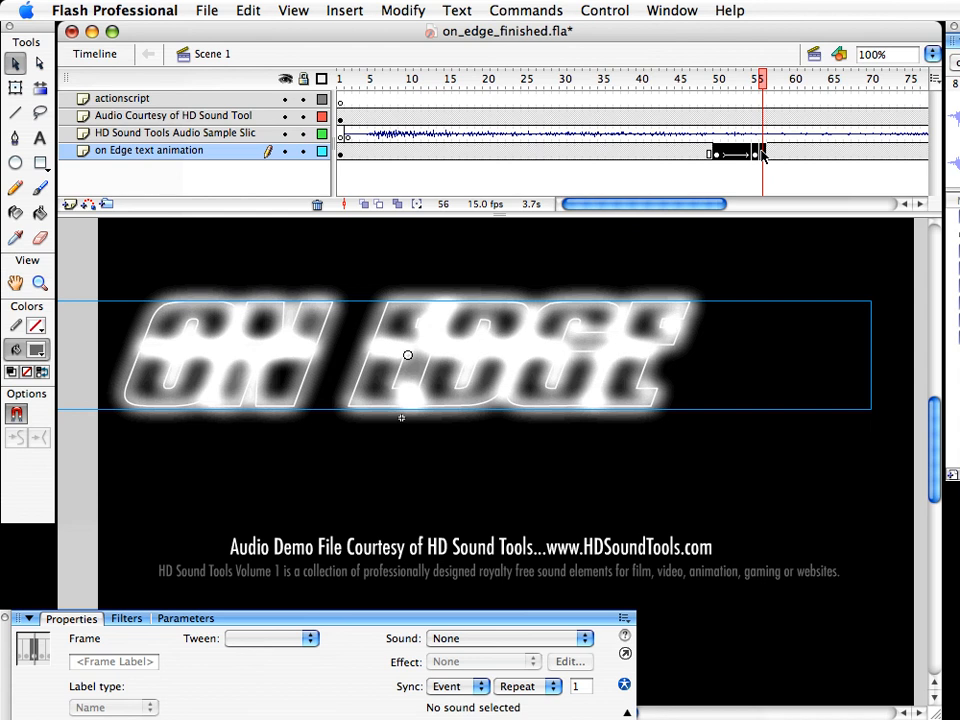
right_click(762, 155)
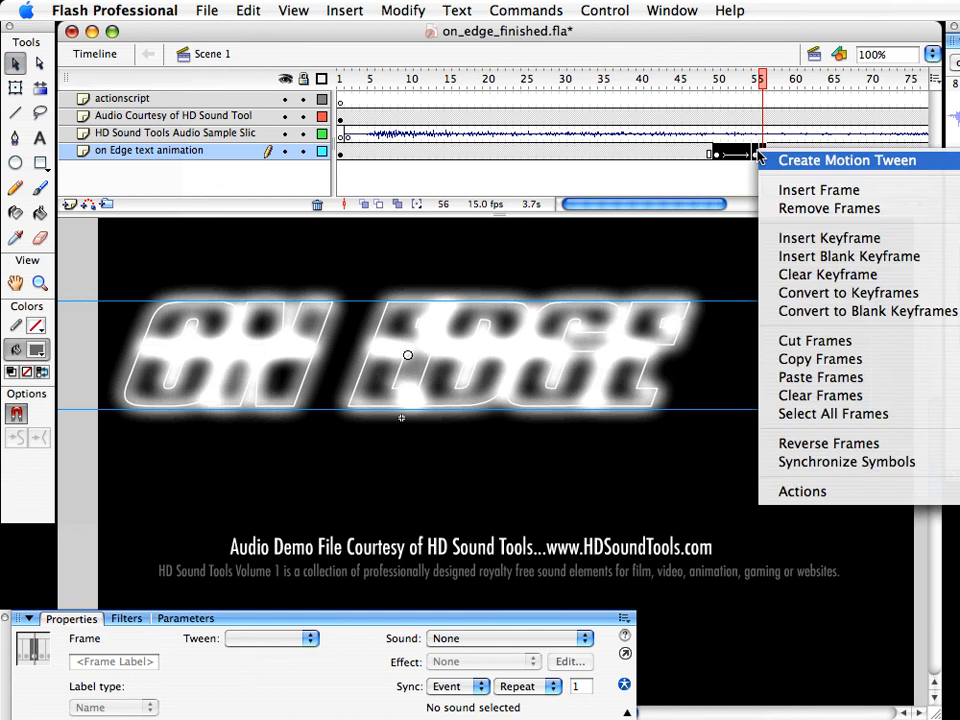
click(836, 275)
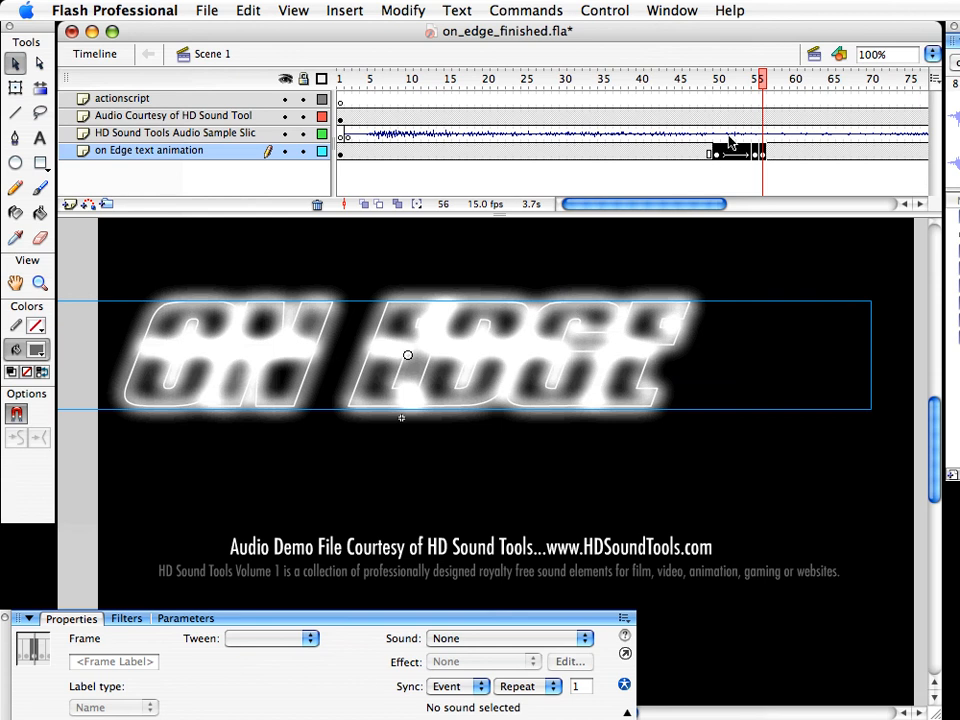
right_click(763, 155)
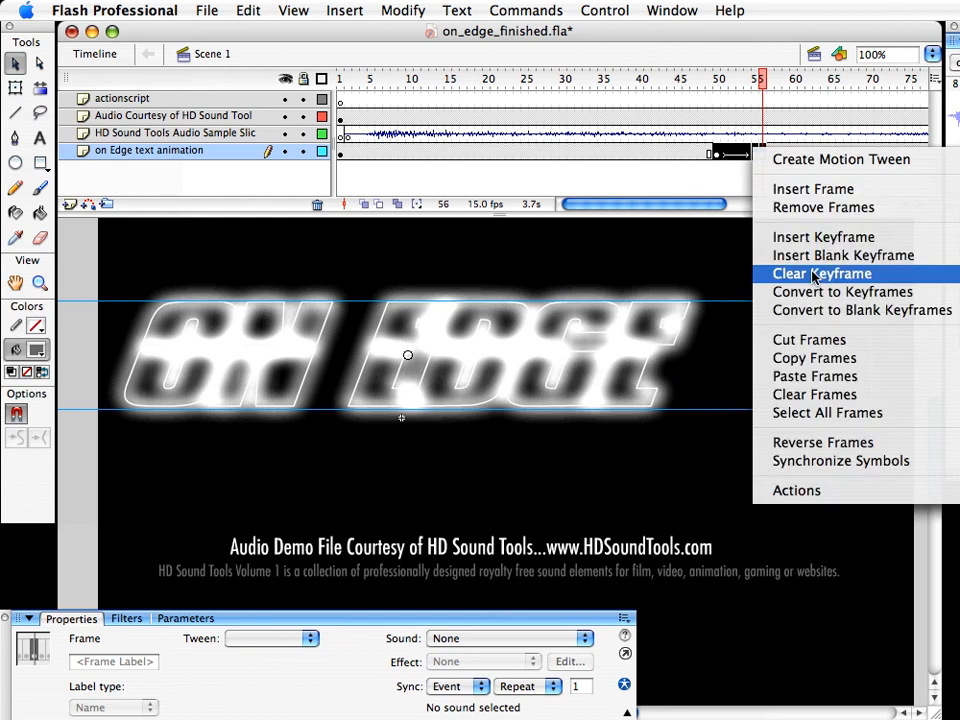
click(818, 273)
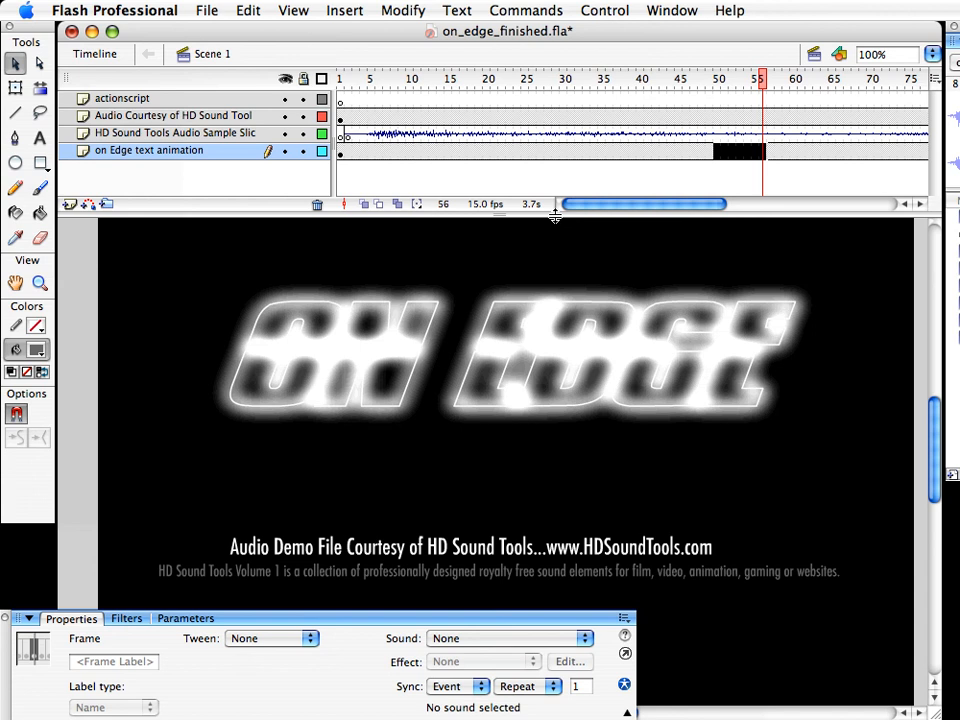
Change the ON EDGE text clip's instance behavior to Graphic and set it to Play Once
click(352, 80)
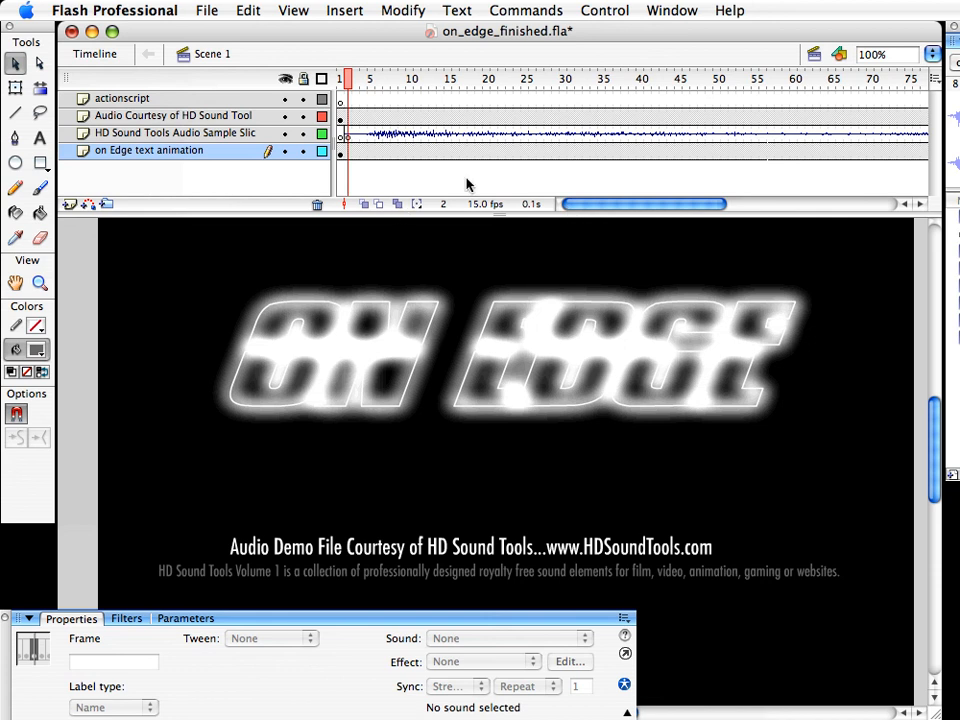
drag(590, 207, 615, 208)
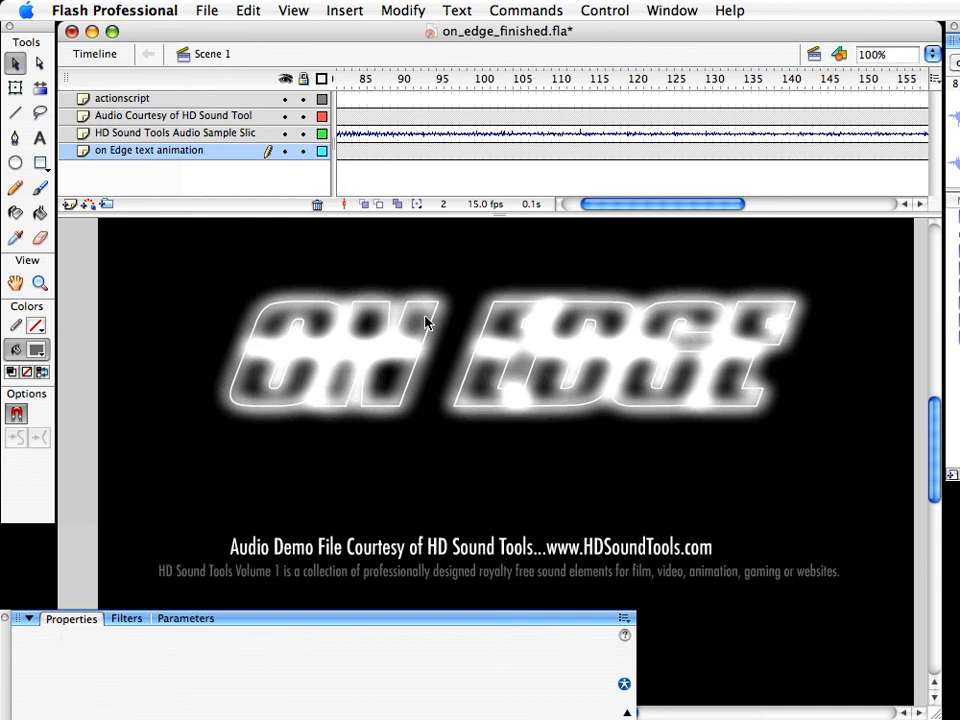
click(420, 340)
click(412, 370)
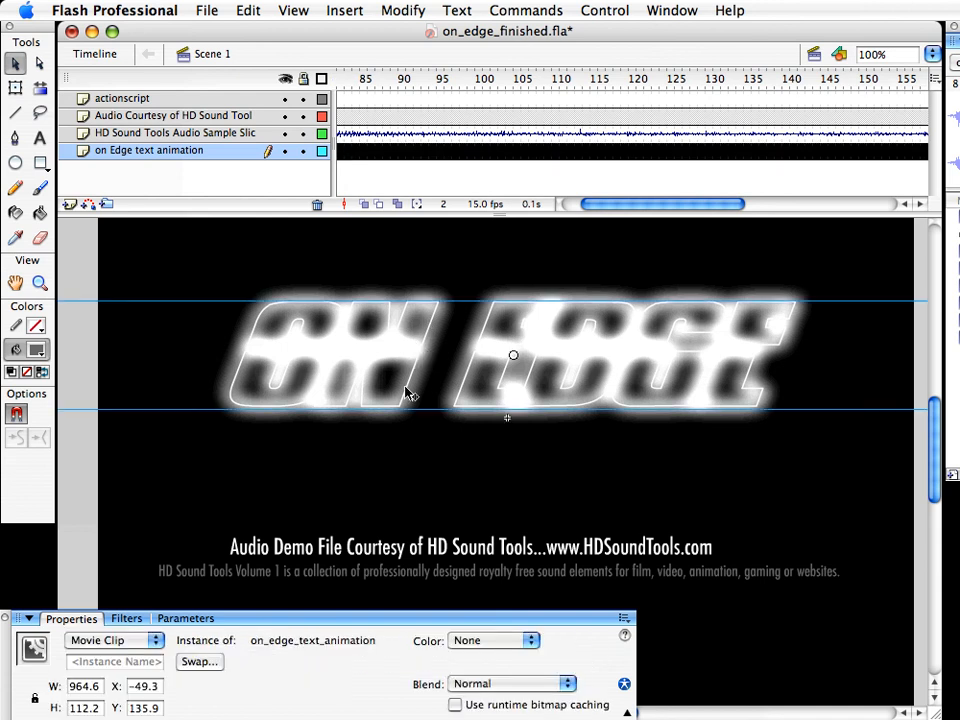
click(122, 642)
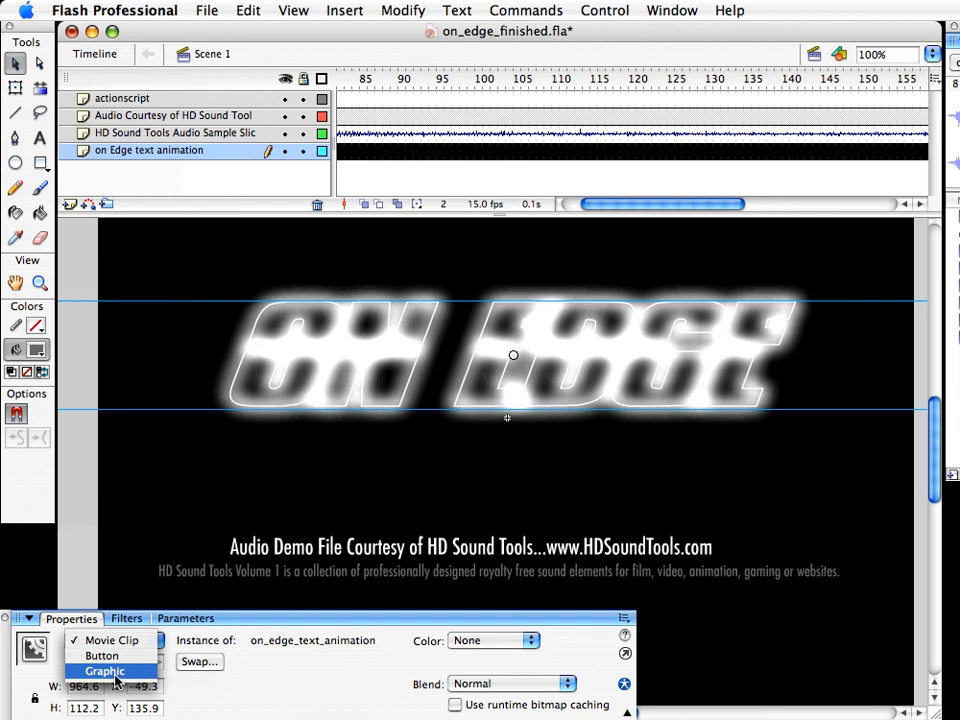
click(425, 350)
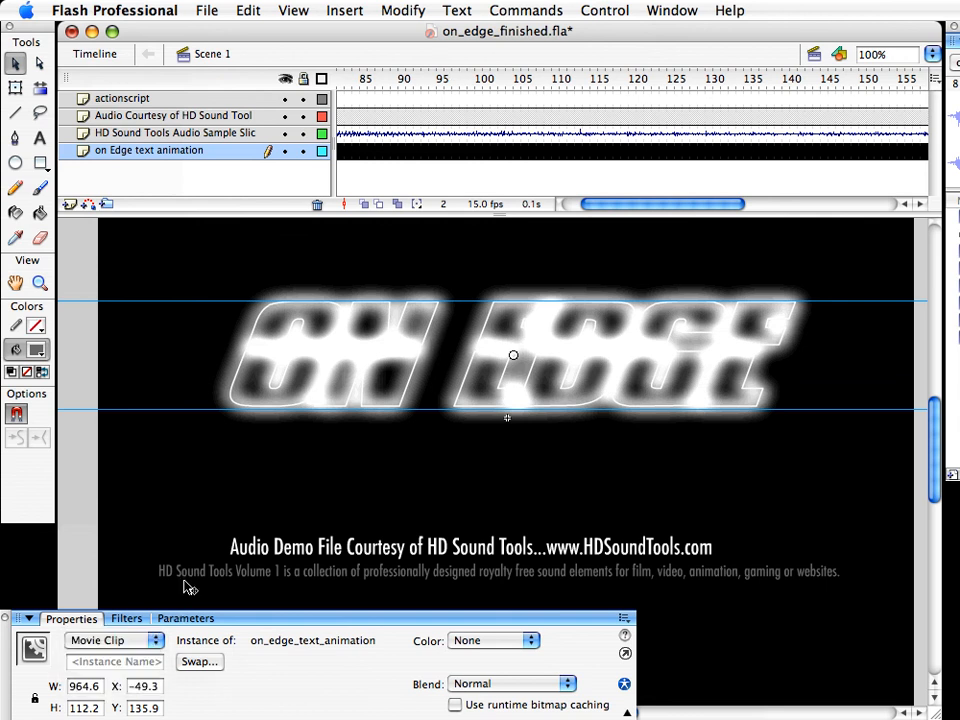
click(122, 641)
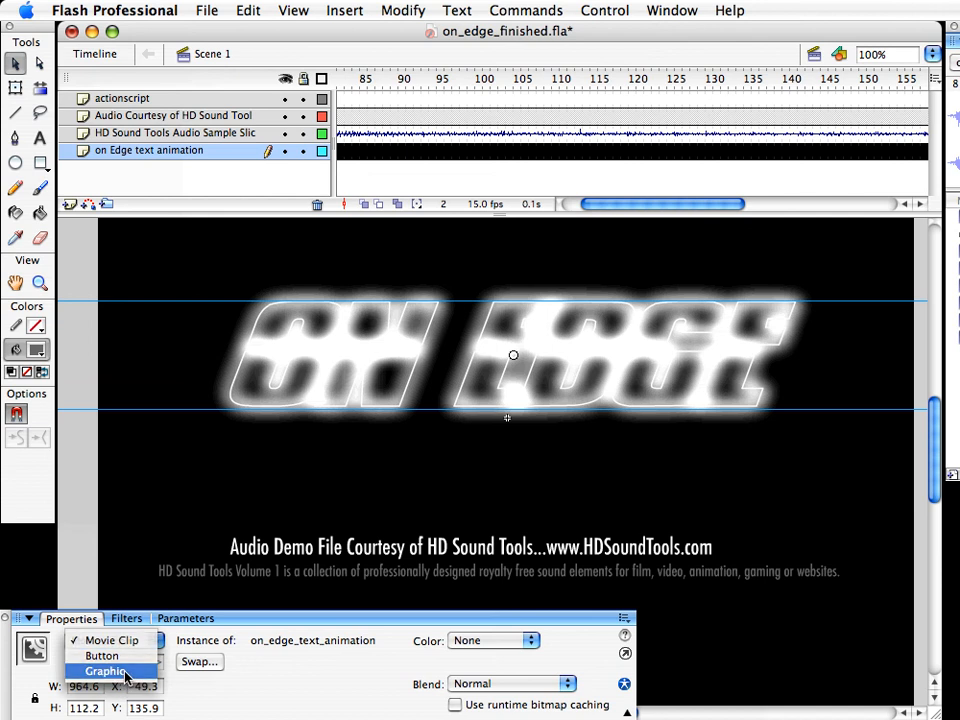
click(125, 672)
click(293, 663)
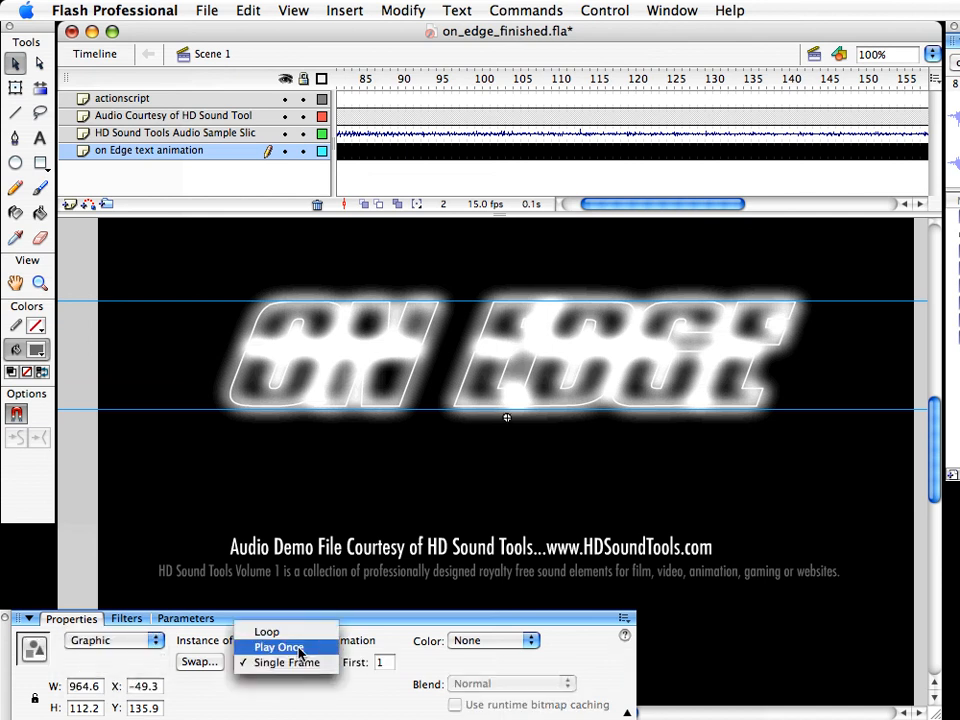
click(300, 649)
Scrub back and forth through the main timeline to preview the ON EDGE text and number 3 animation on the stage
drag(639, 205, 590, 204)
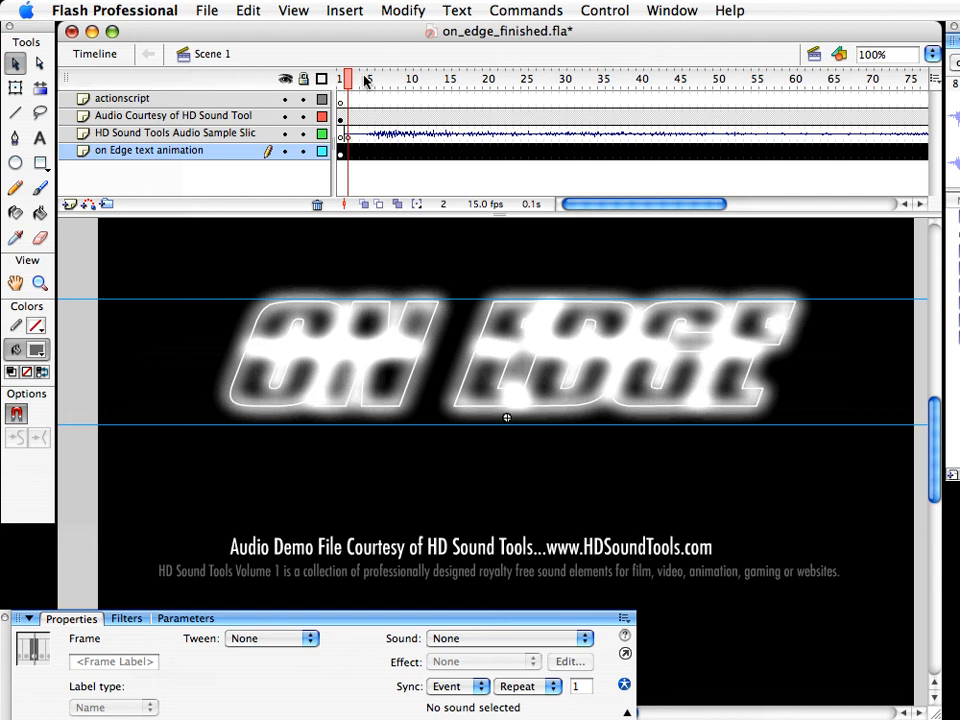
drag(367, 80, 845, 92)
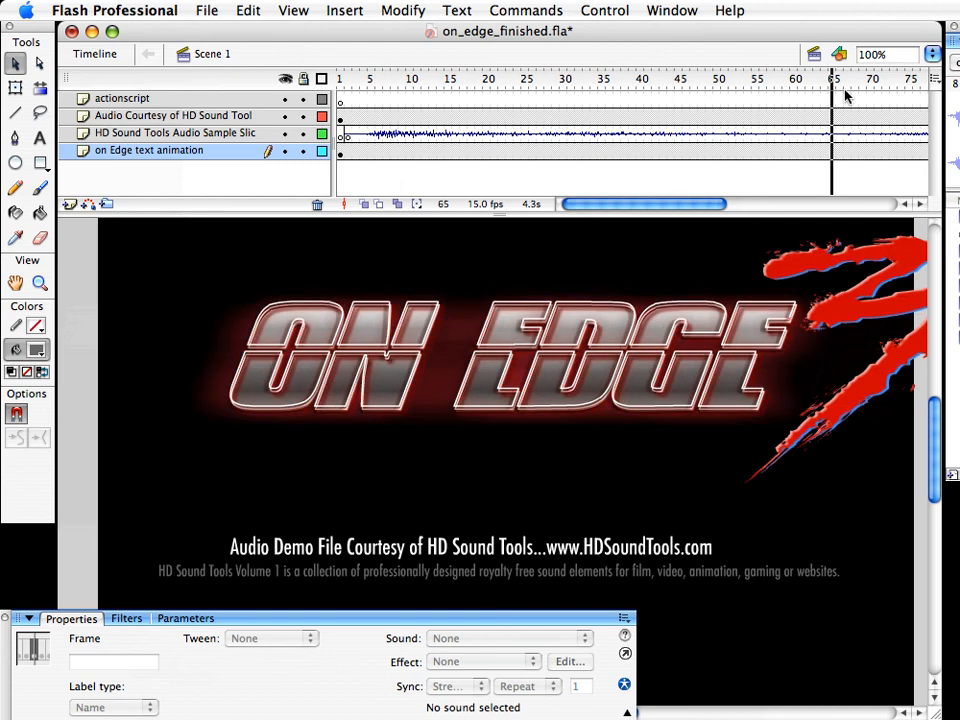
drag(690, 204, 709, 204)
drag(369, 78, 533, 105)
drag(593, 204, 588, 204)
drag(608, 83, 383, 110)
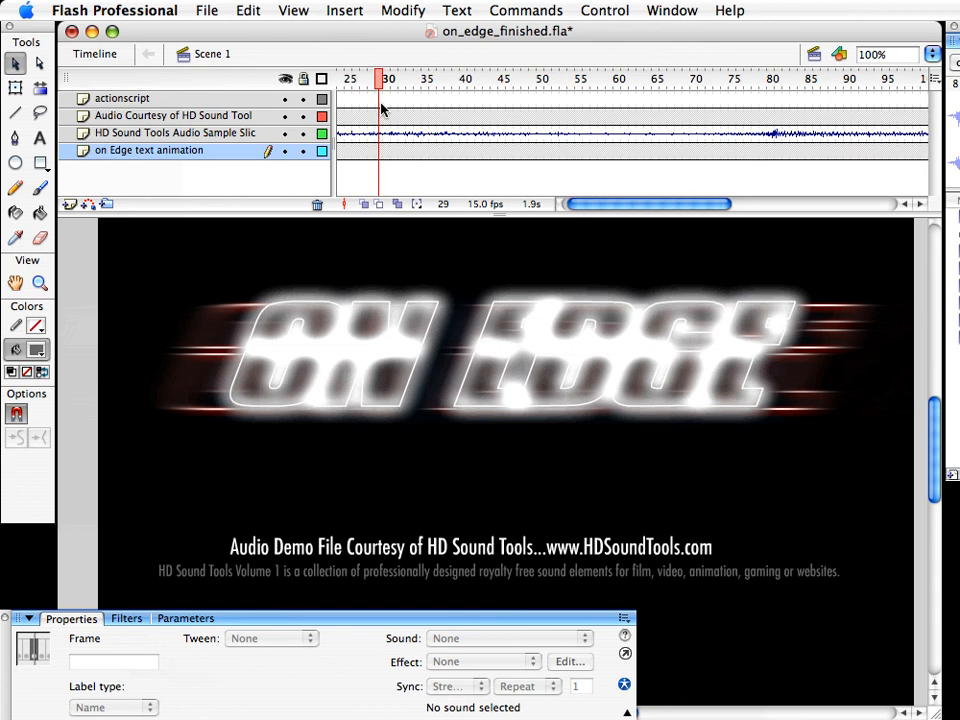
drag(619, 208, 617, 208)
drag(459, 81, 656, 90)
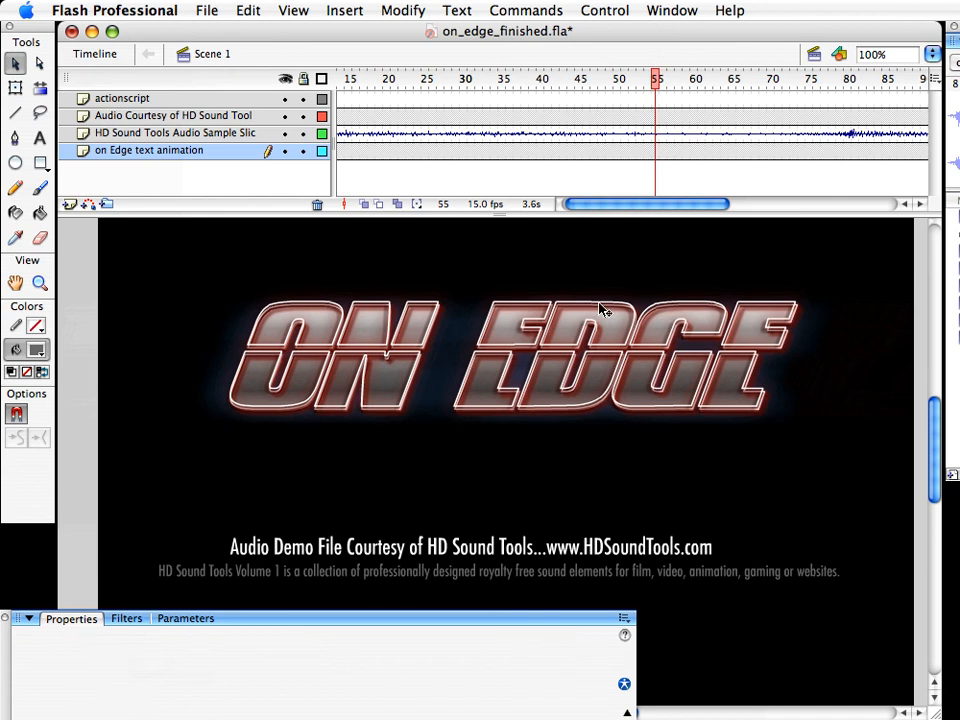
Inspect the ON EDGE clip's internal timeline by scrubbing to frame 38, reopen the symbol once more, and return to Scene 1
double_click(600, 310)
drag(489, 86, 628, 98)
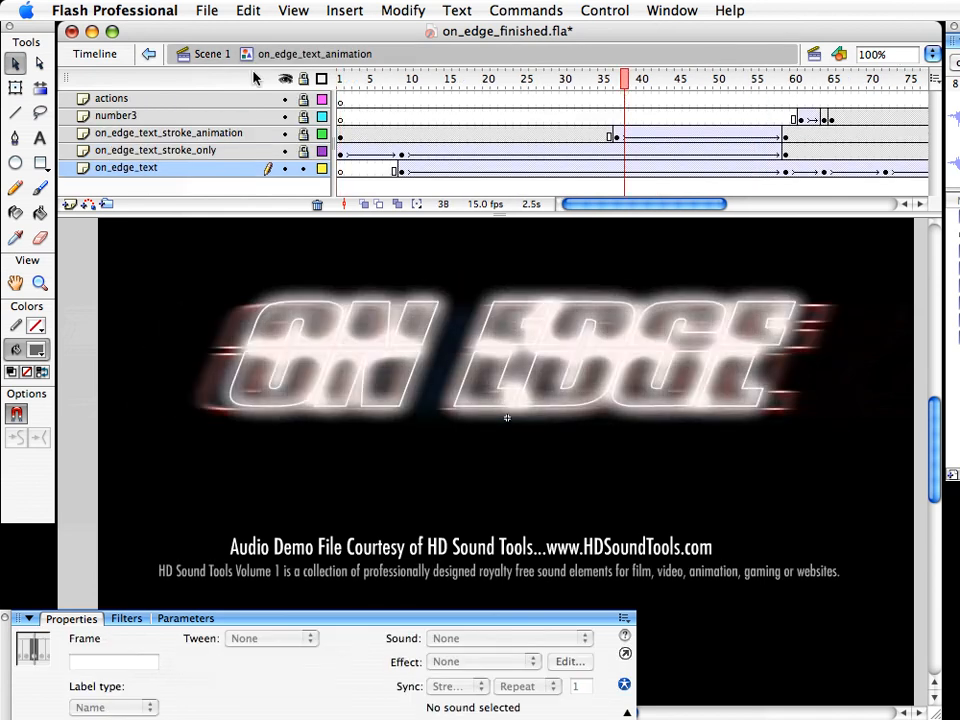
click(210, 56)
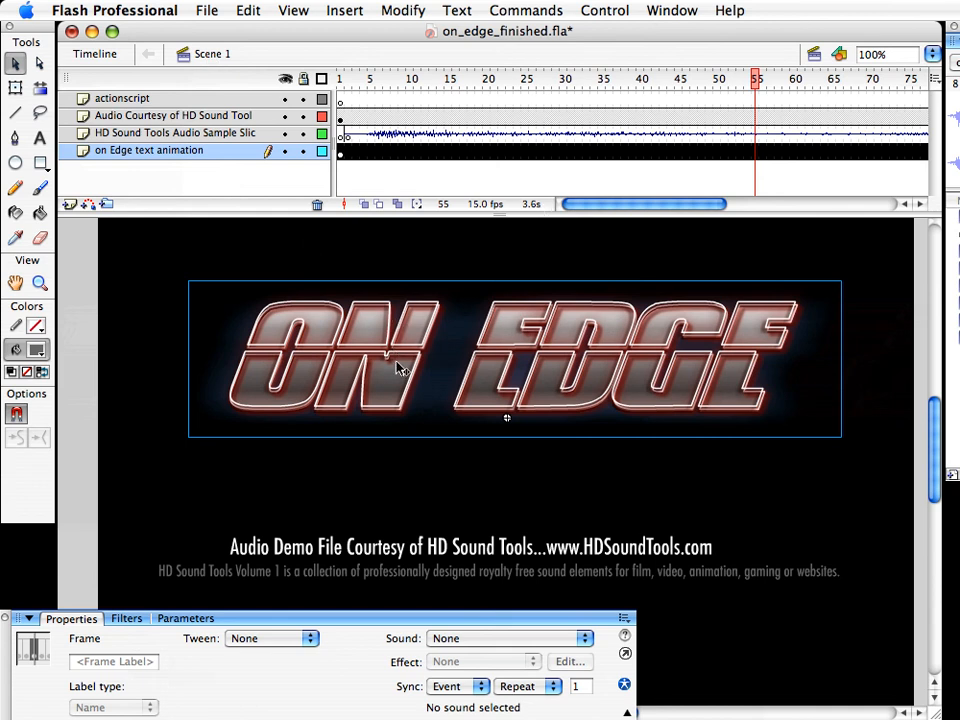
double_click(392, 430)
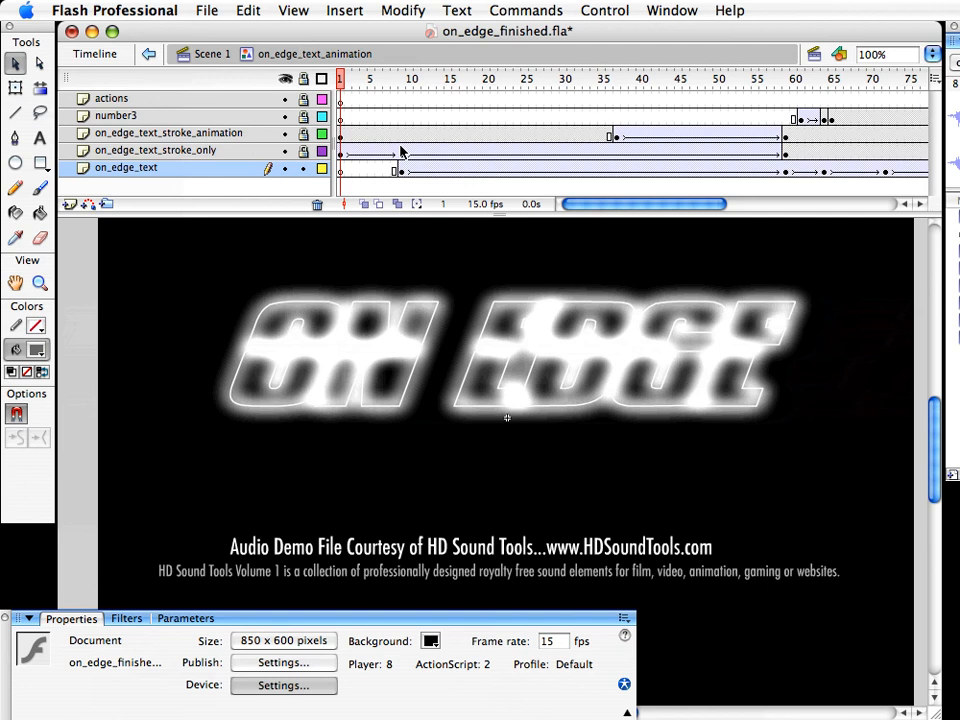
click(223, 56)
At frame 47, switch the ON EDGE clip to Movie Clip behavior for comparison, restore Graphic, and try Loop before choosing Play Once
drag(357, 76, 693, 97)
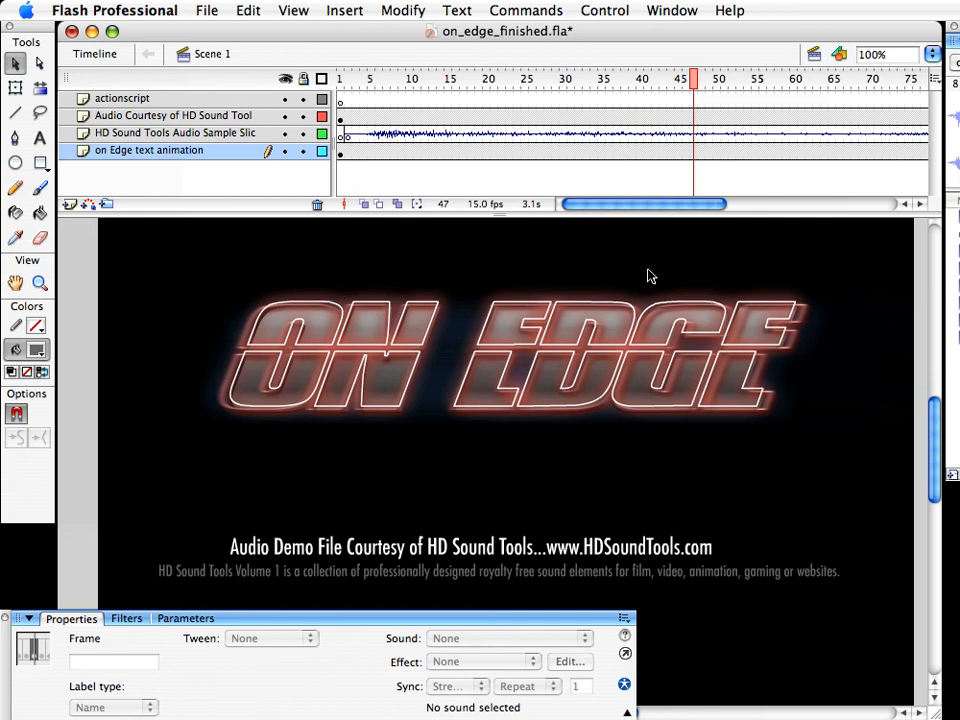
click(619, 312)
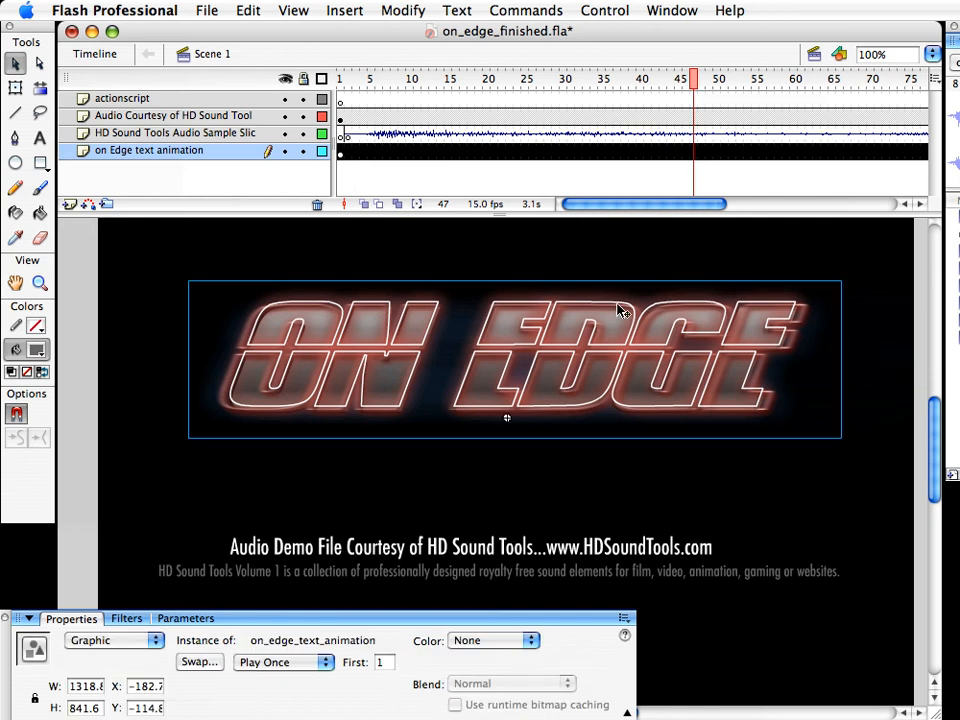
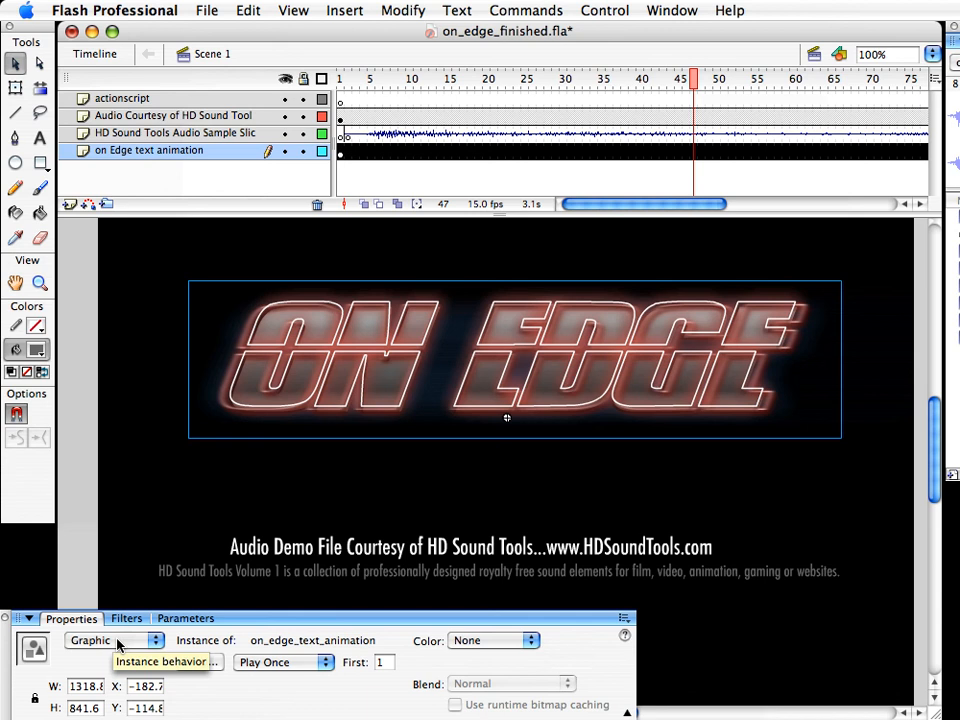
click(117, 641)
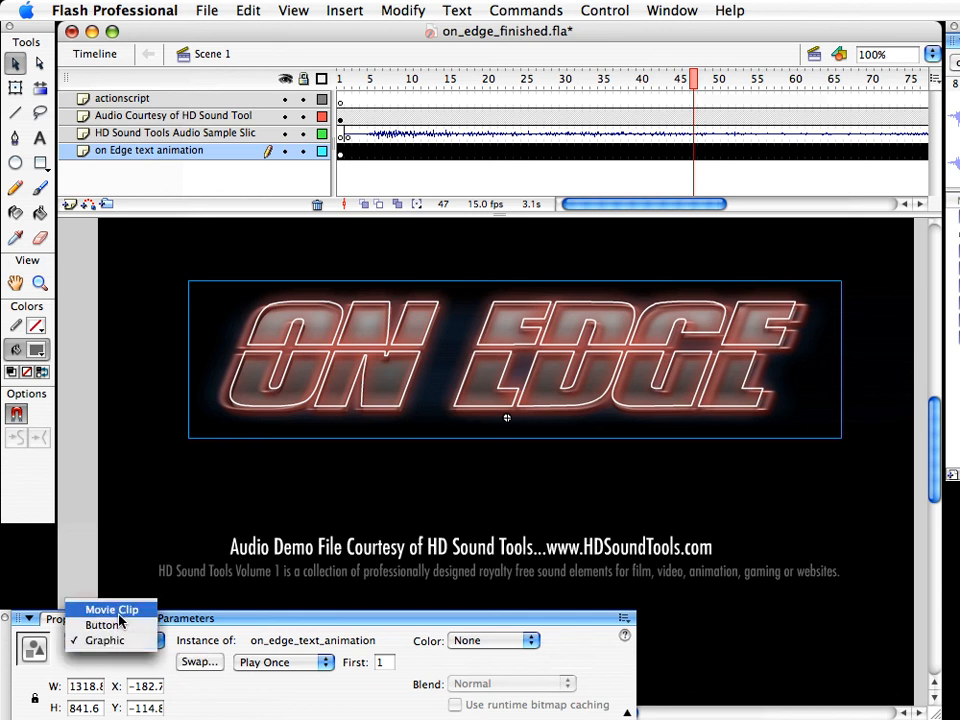
click(121, 612)
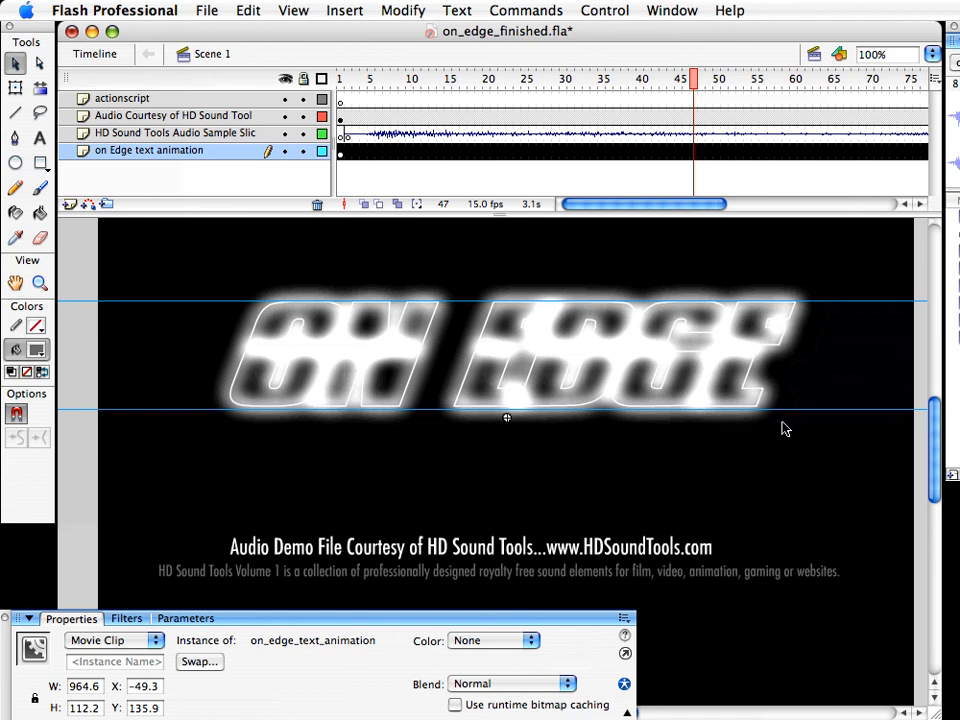
click(118, 640)
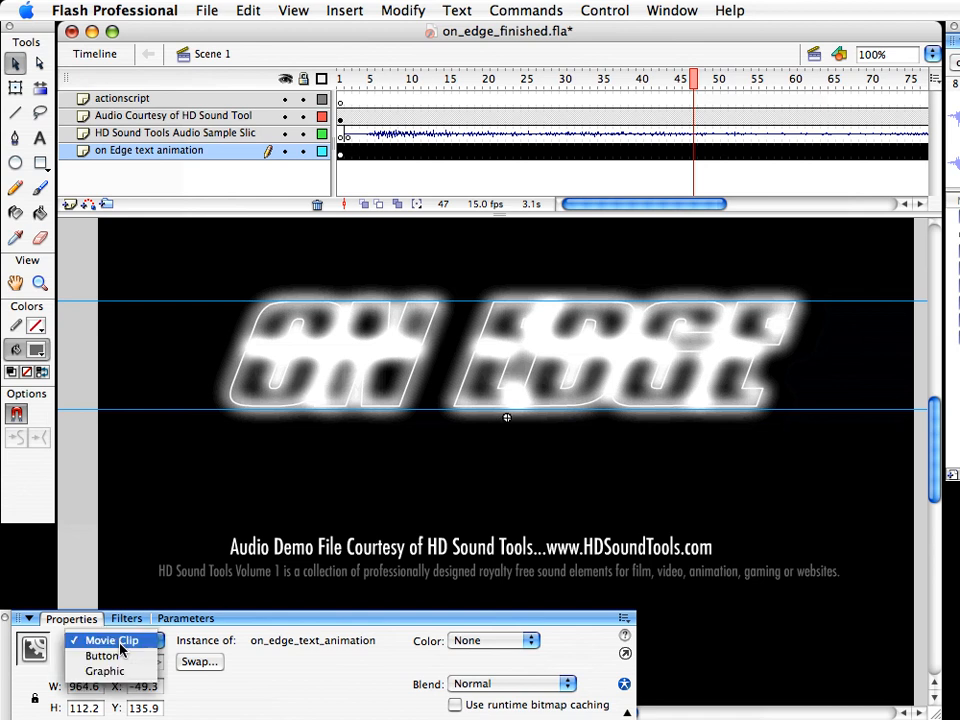
click(120, 671)
click(270, 664)
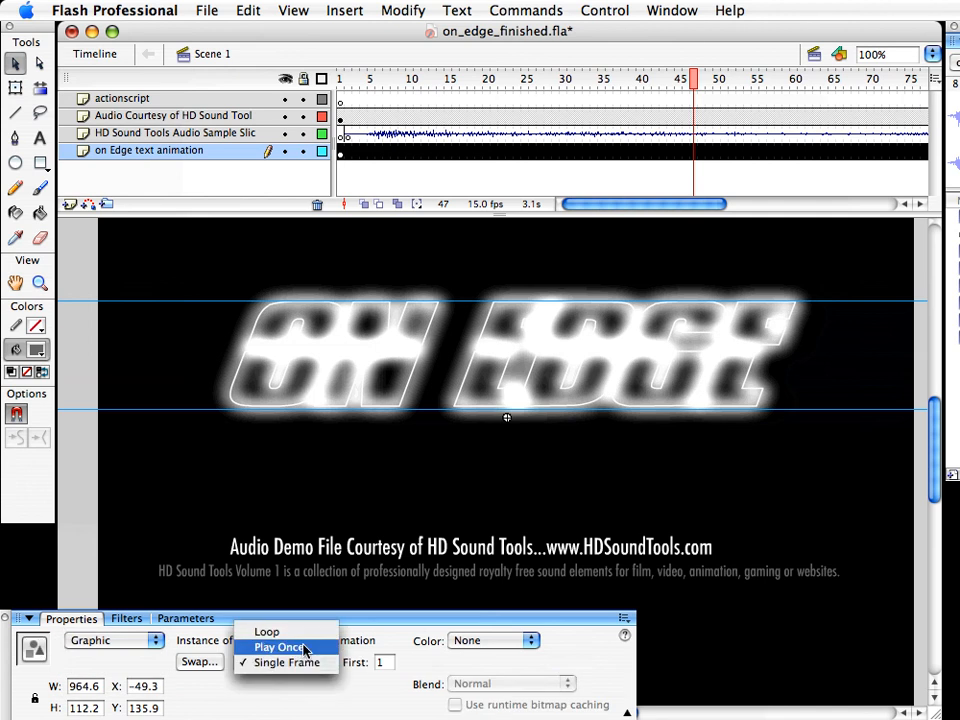
click(303, 632)
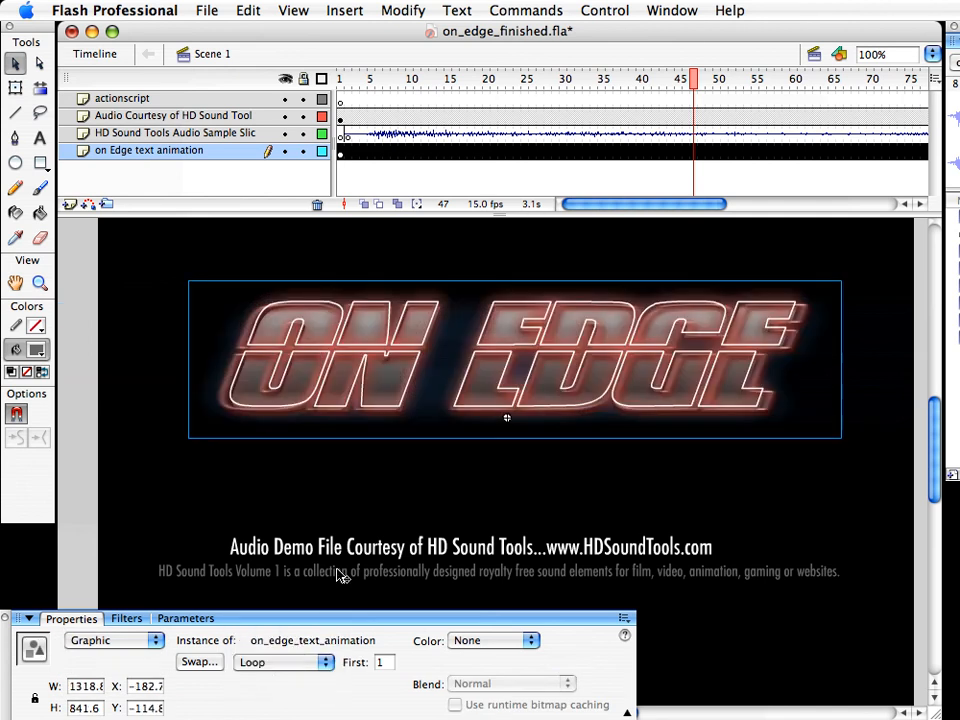
click(280, 664)
click(280, 677)
Scrub the main timeline to frame 68, and play the animation with its audio from frame 30 and from an earlier frame
drag(607, 207, 611, 207)
drag(564, 82, 727, 113)
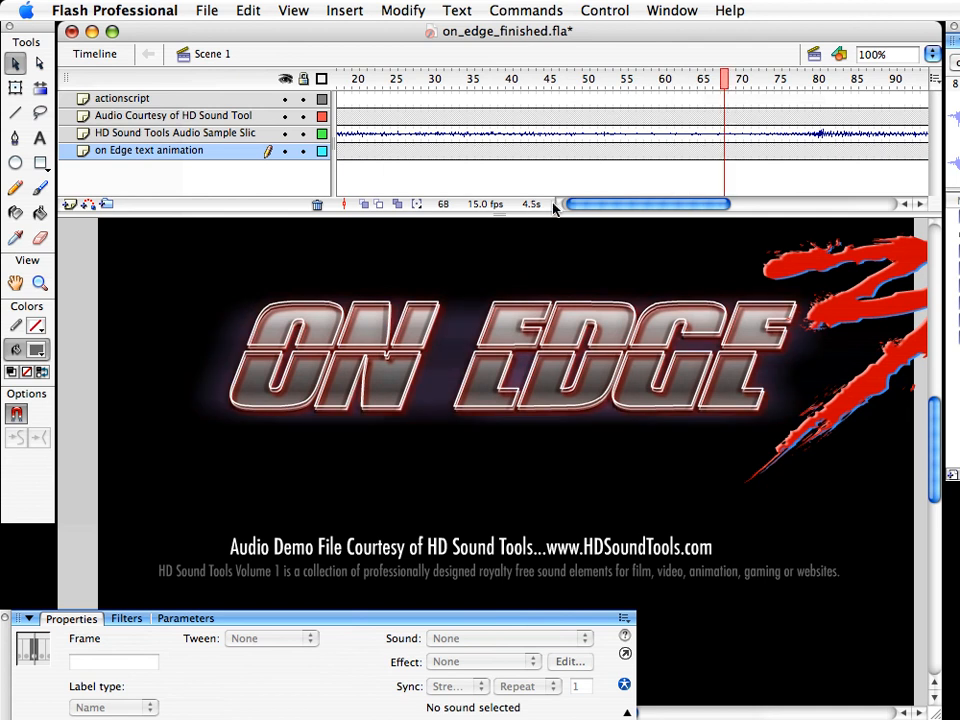
click(434, 82)
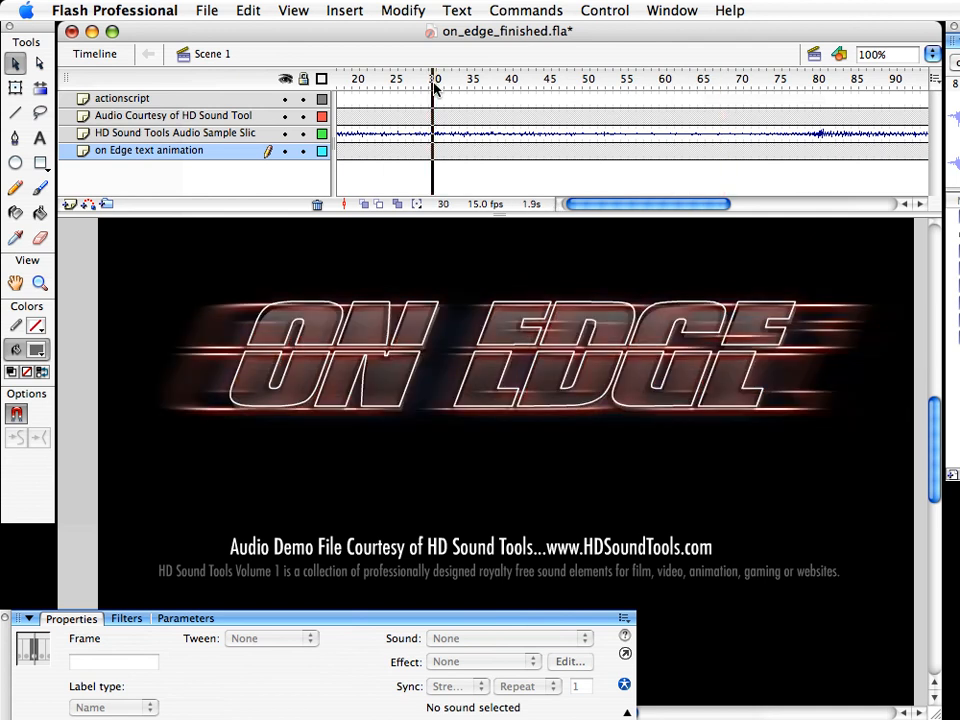
key(Return)
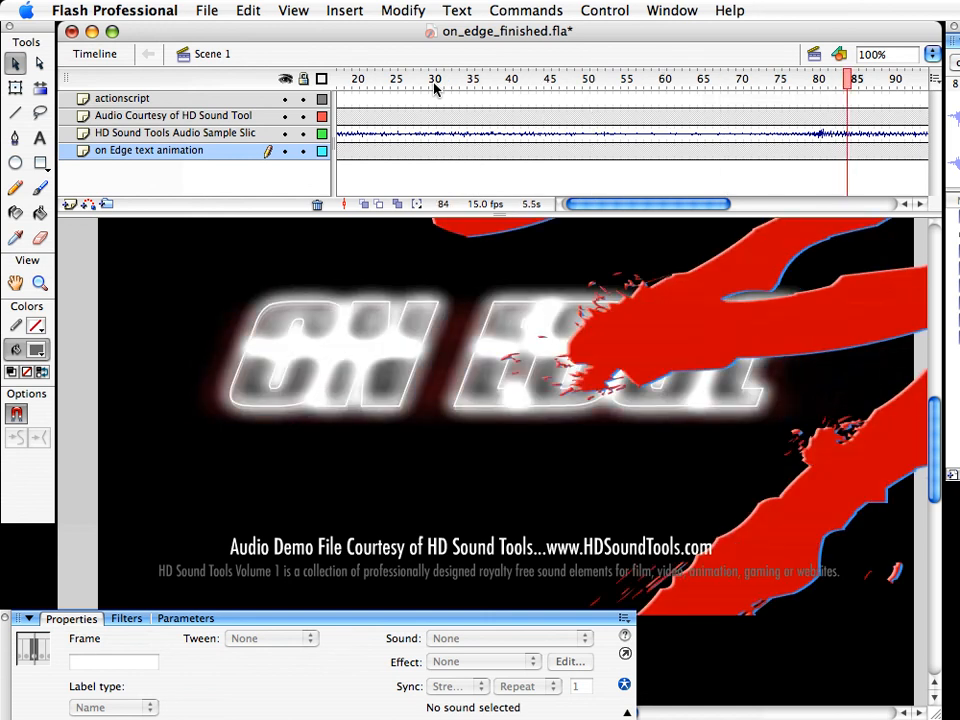
drag(572, 204, 564, 204)
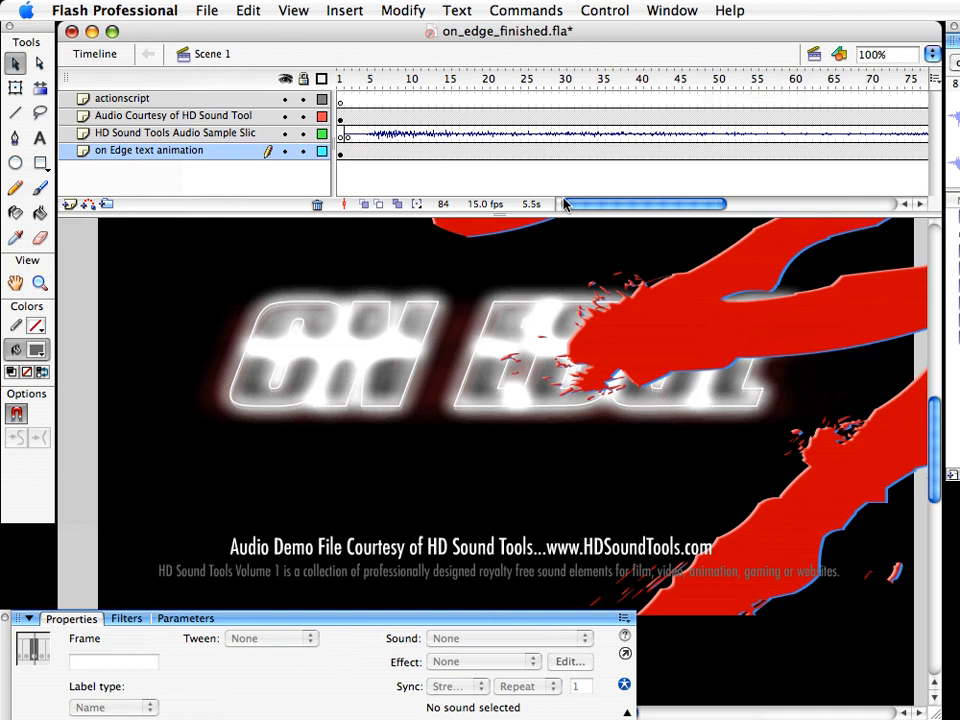
click(478, 88)
key(Return)
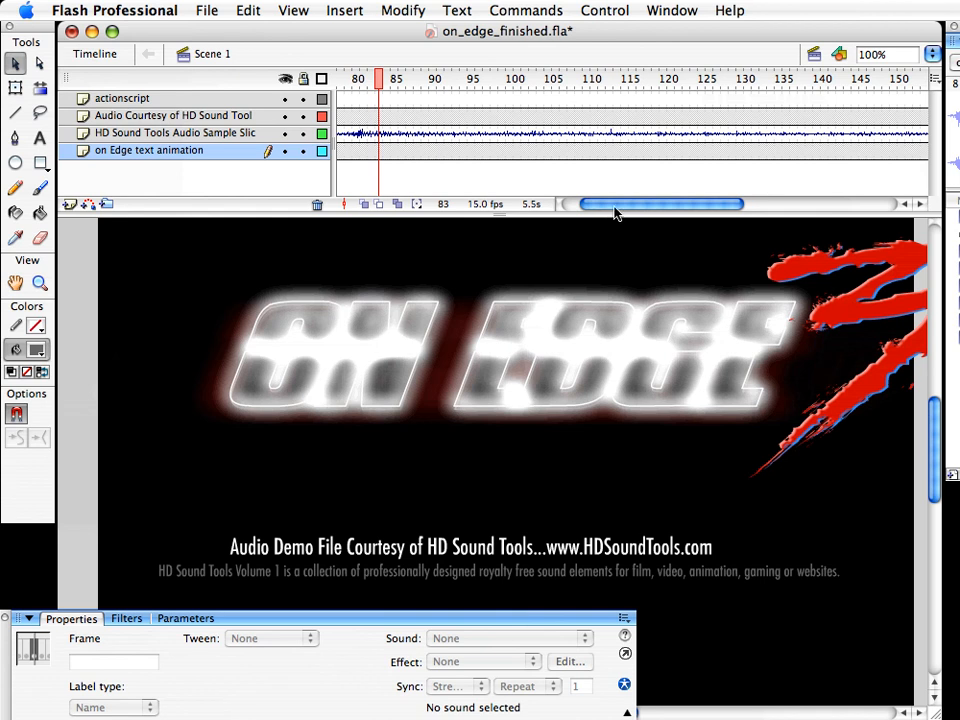
Play the main timeline from frame 77 and check the animation against the audio peak between frames 78 and 82
drag(616, 205, 611, 205)
drag(517, 86, 465, 86)
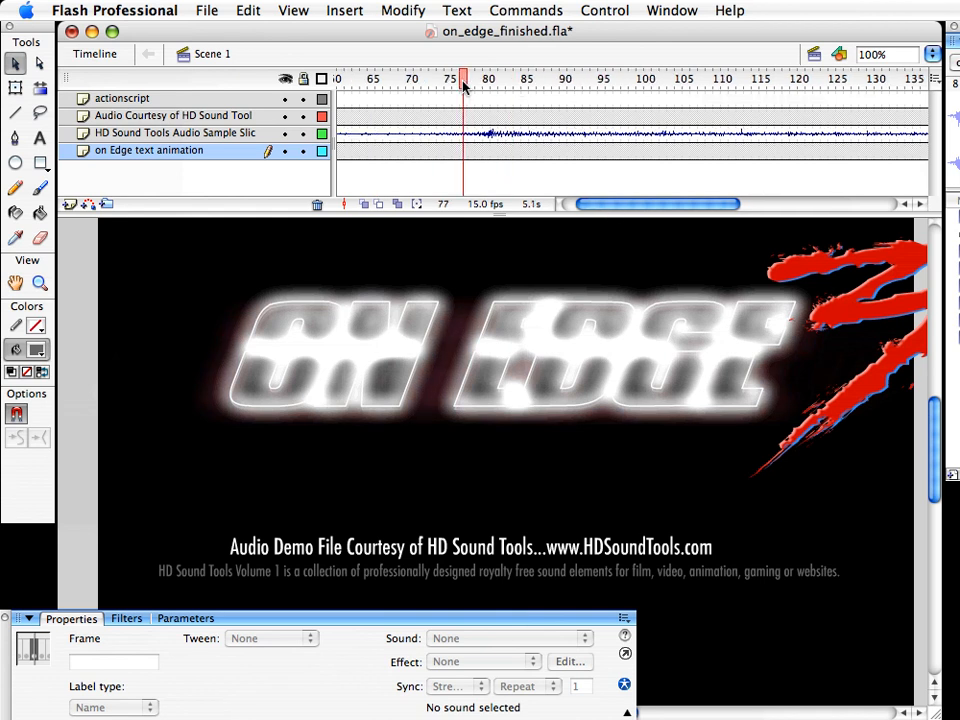
key(Return)
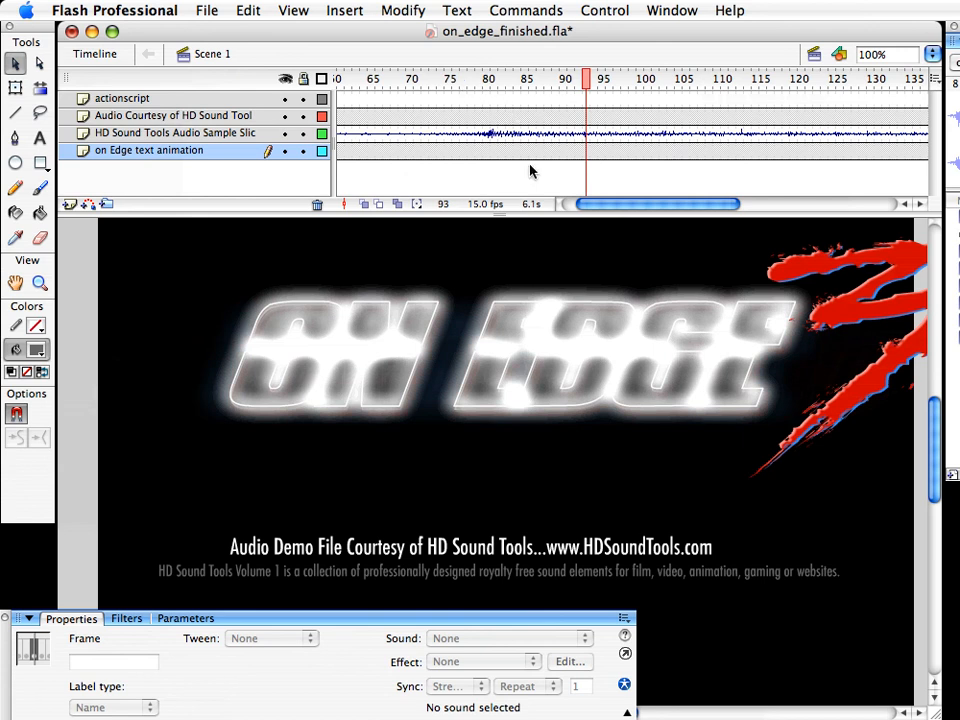
drag(485, 88, 474, 92)
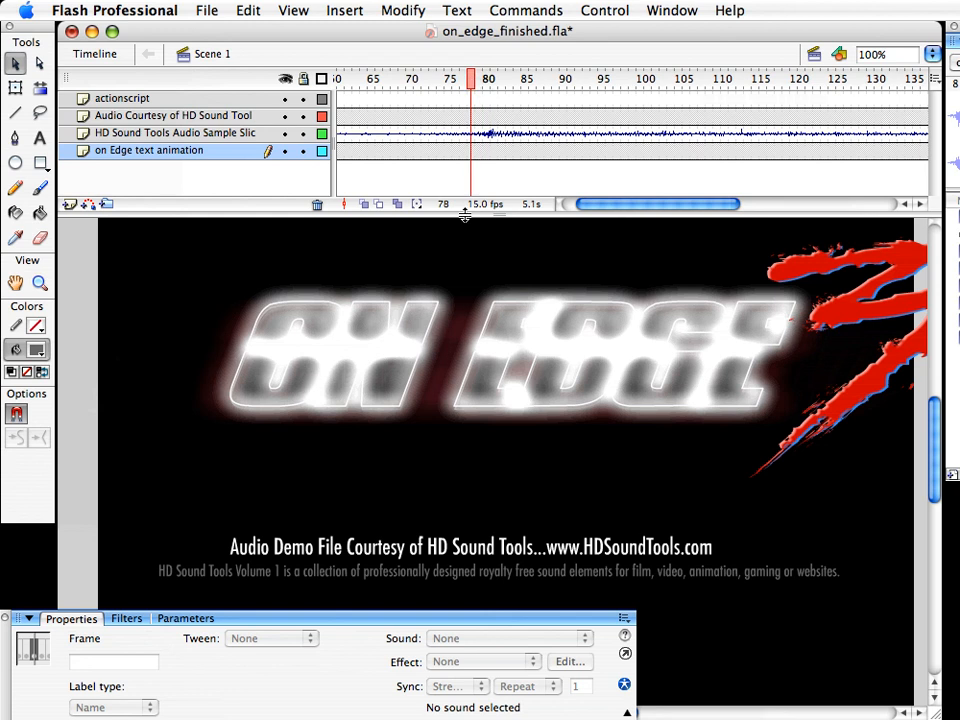
click(503, 81)
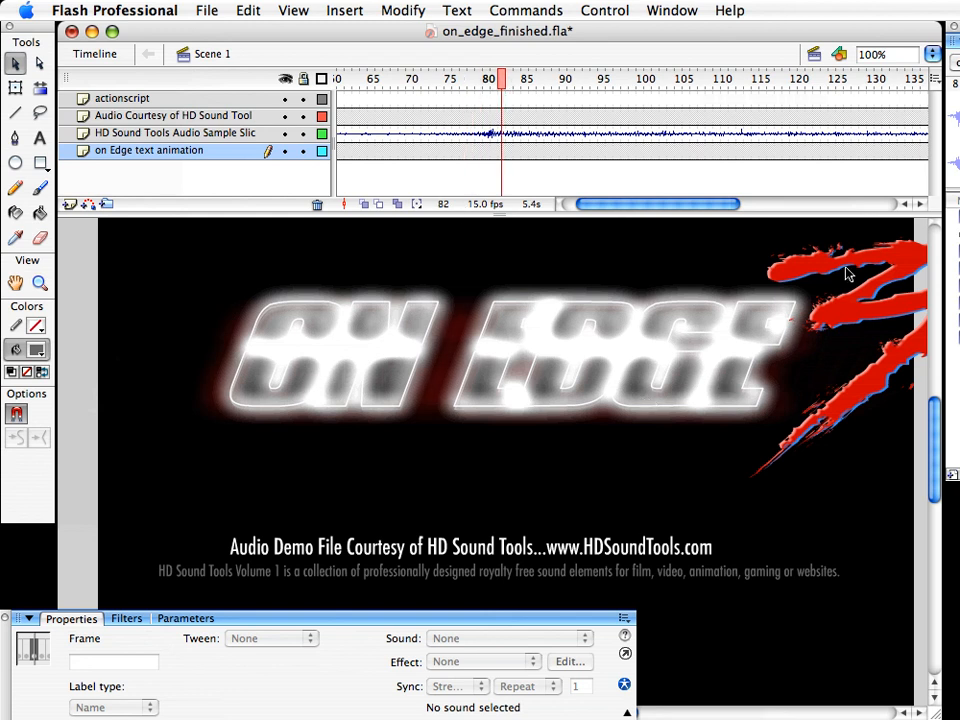
Open the ON EDGE symbol's internal timeline and insert 16 frames across all layers at frames 41 to 56
click(546, 317)
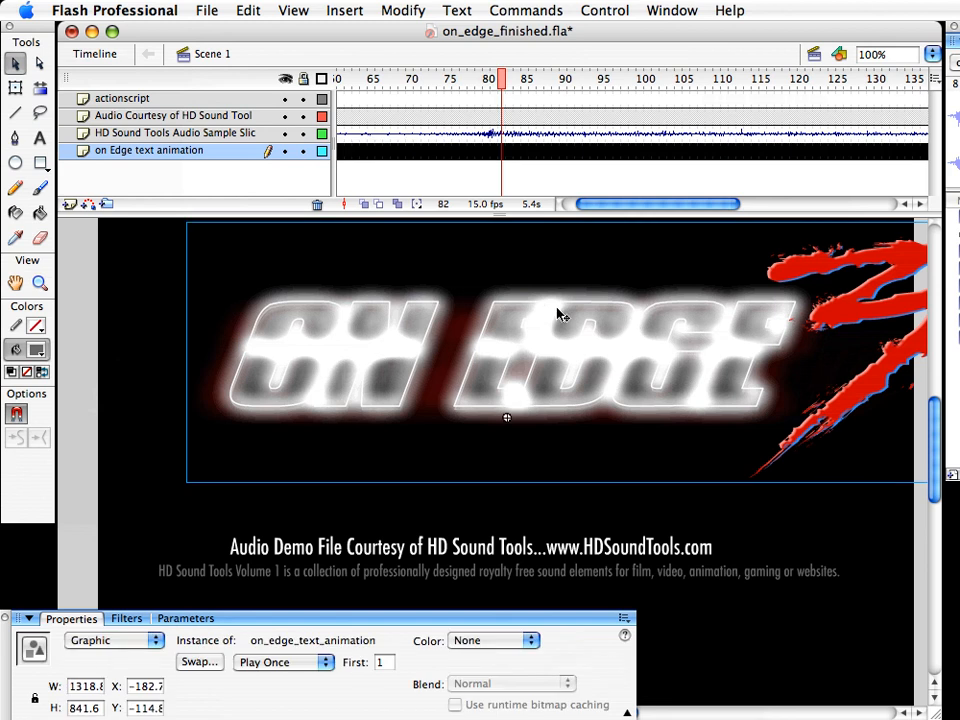
double_click(560, 314)
drag(561, 218, 594, 242)
click(540, 95)
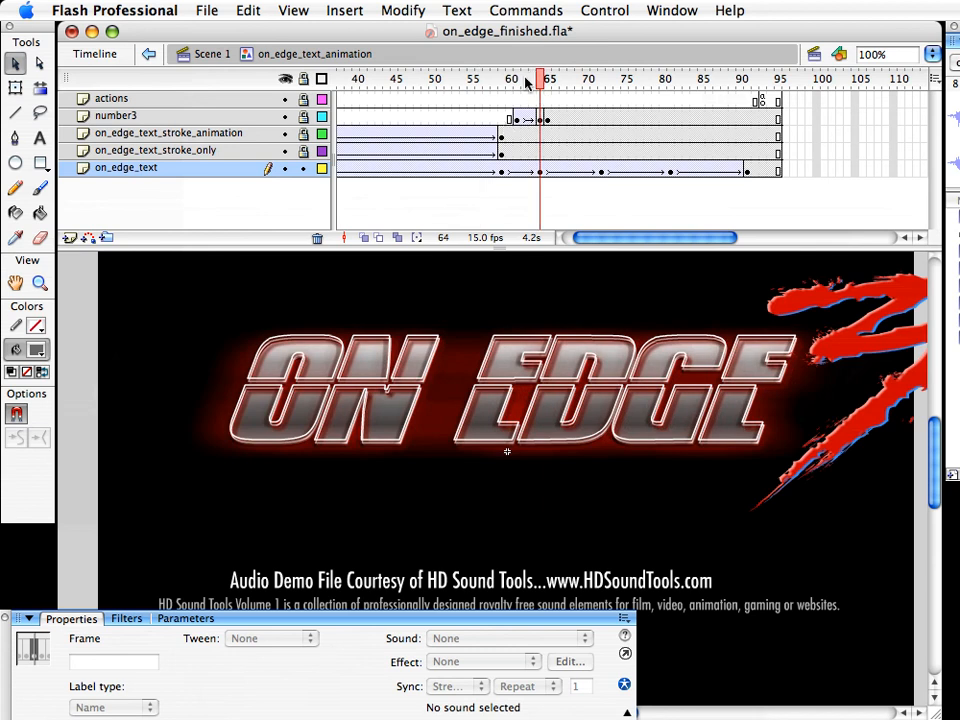
scroll(576, 226, left, 5)
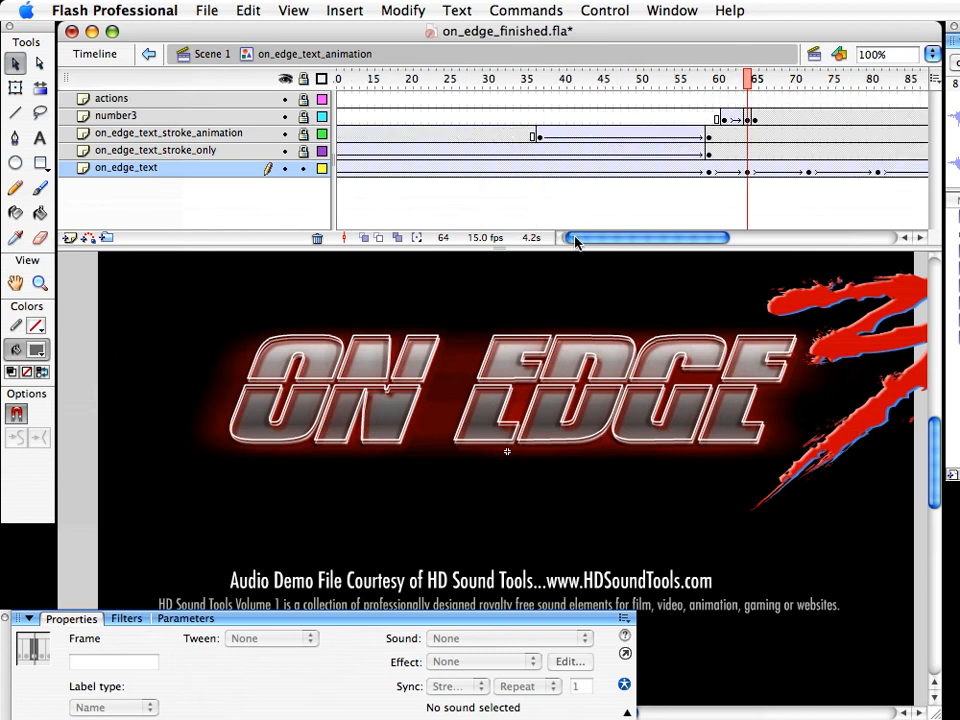
drag(591, 102, 708, 168)
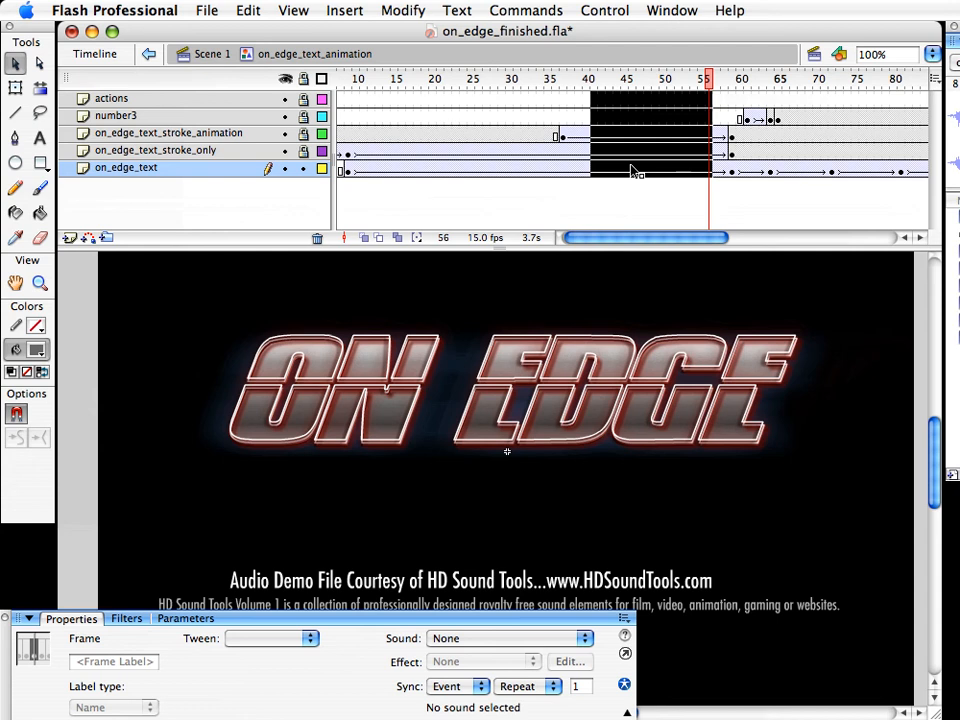
key(F5)
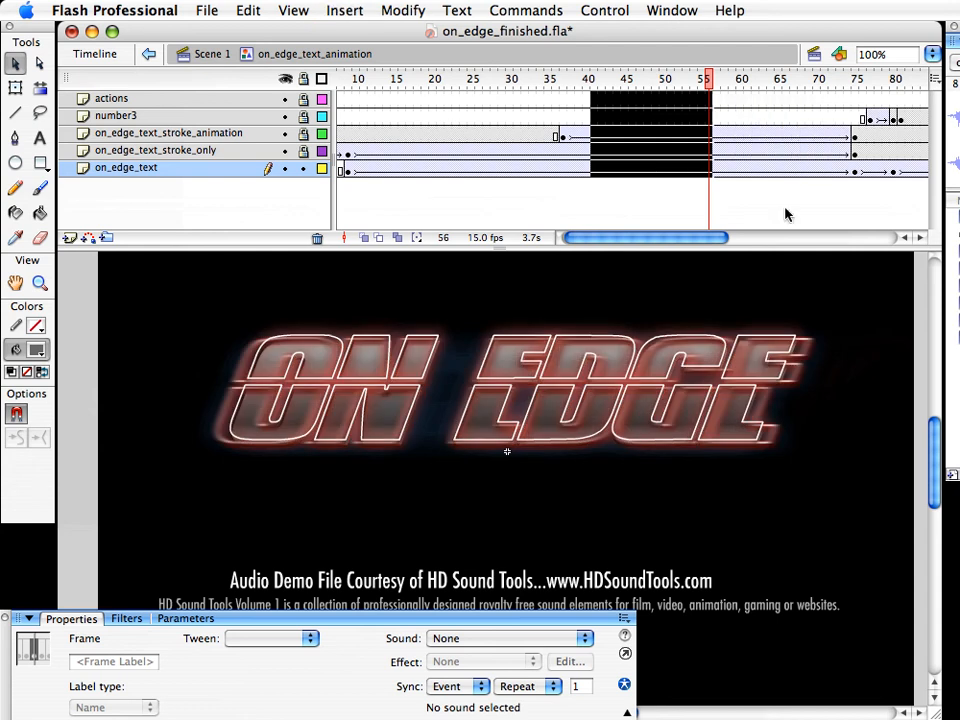
Insert two more frames across all layers at frames 59 to 60, and scrub through to frame 83 to check the timing
drag(716, 236, 720, 236)
drag(765, 87, 785, 88)
drag(629, 100, 634, 170)
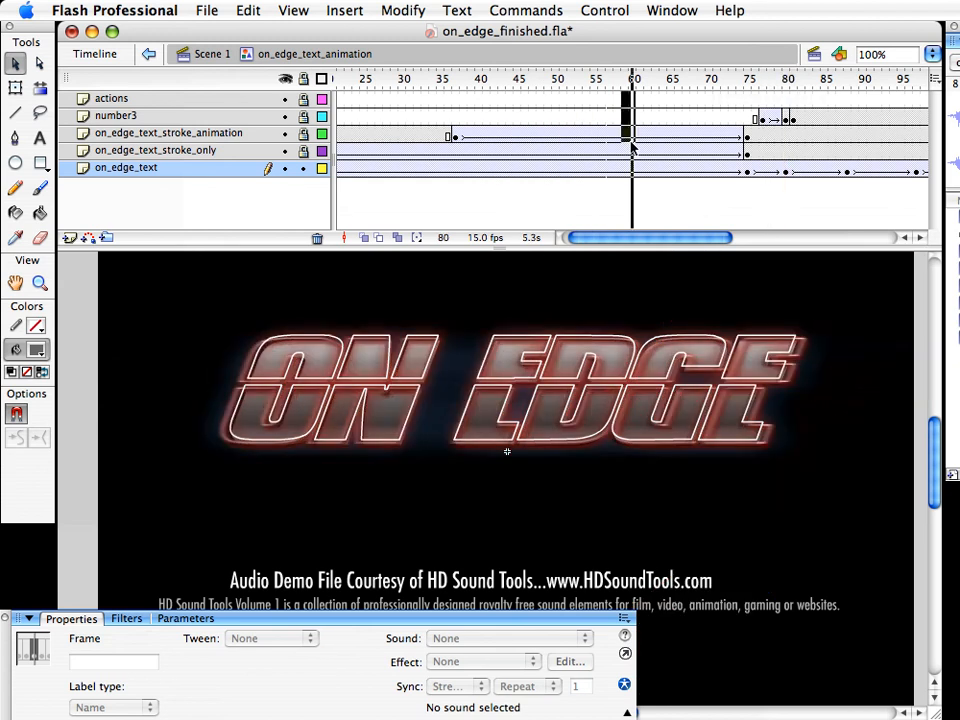
key(F5)
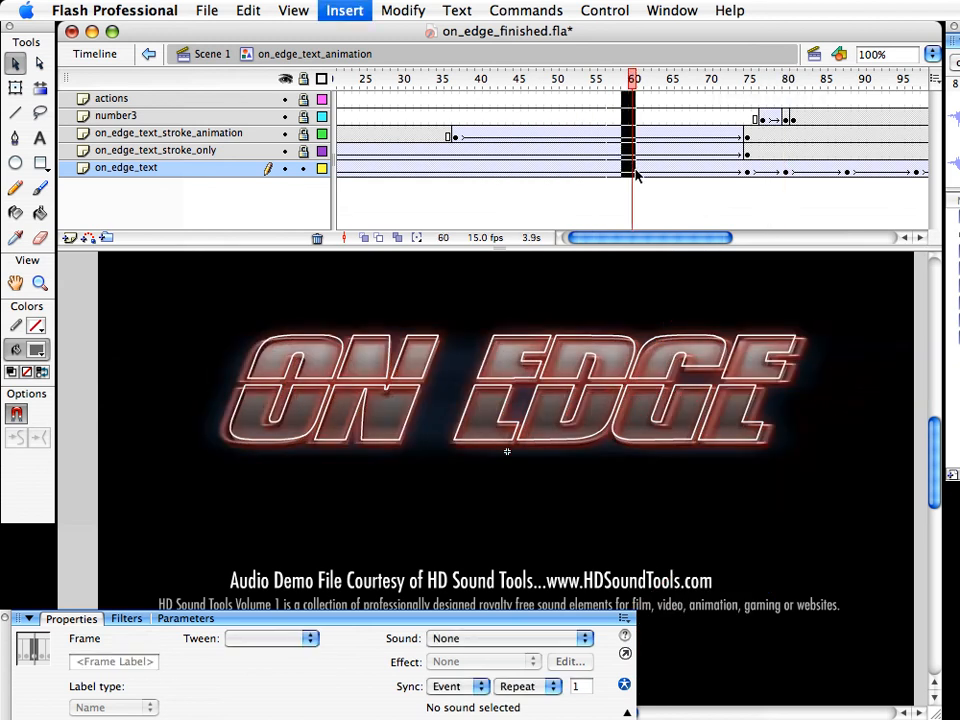
drag(656, 87, 820, 92)
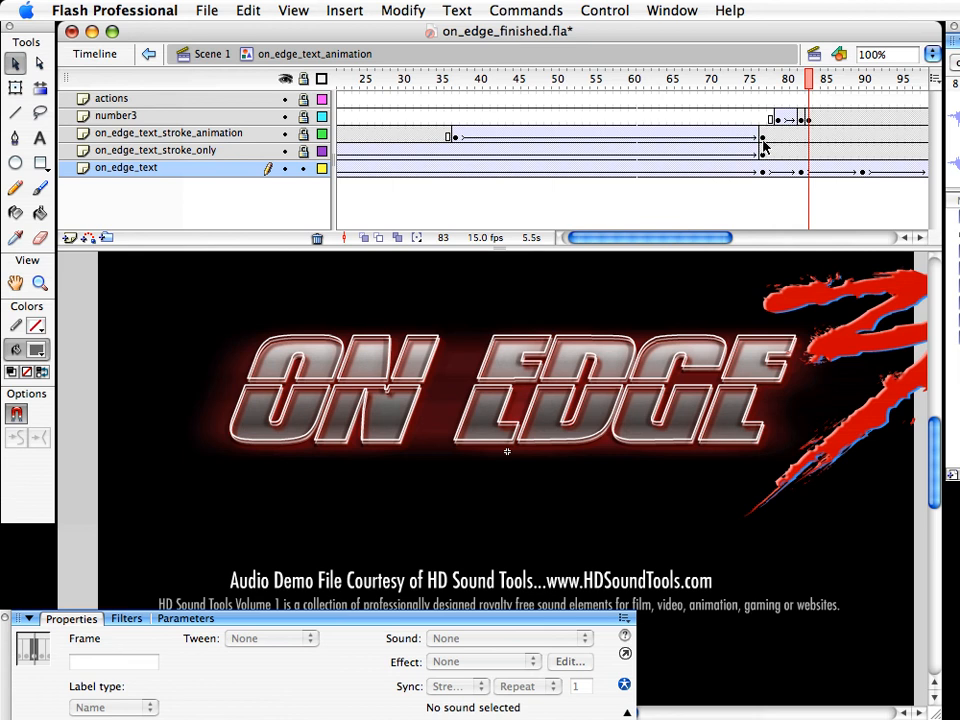
Insert keyframes at frame 82 on the on_edge_text_stroke_animation and on_edge_text_stroke_only layers, and unlock both layers
drag(763, 142, 765, 172)
mouse_move(802, 137)
mouse_down()
mouse_move(804, 155)
mouse_move(773, 136)
mouse_move(781, 157)
mouse_up()
key(F6)
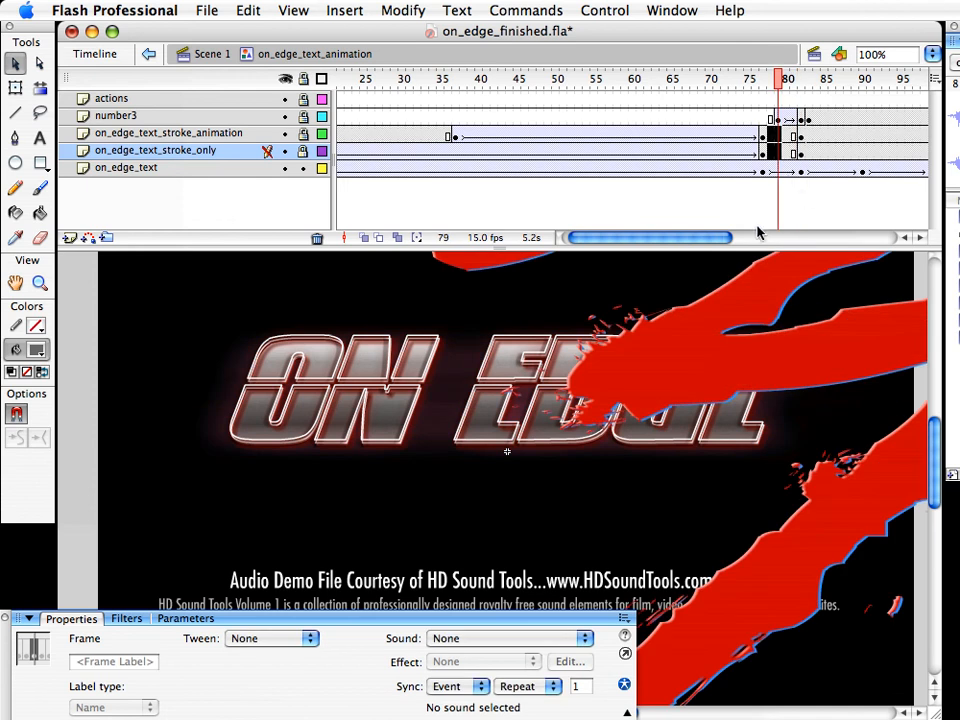
scroll(714, 242, right, 5)
scroll(714, 242, right, 1)
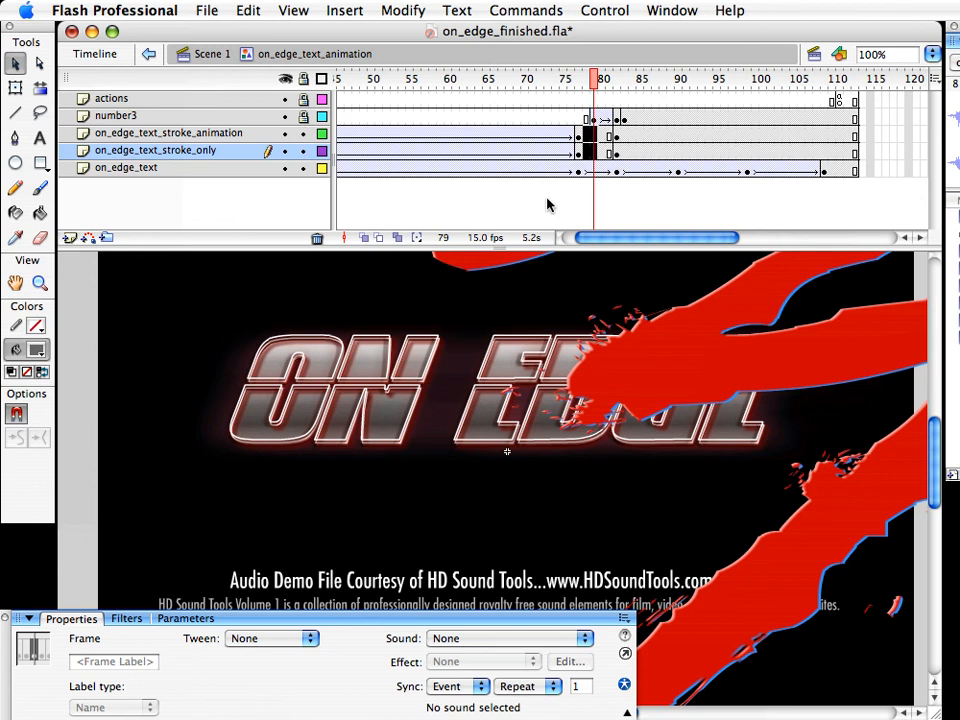
Clear the on_edge_text keyframes from frame 85 to 109 and set the tween after the frame 82 keyframe to None
click(604, 192)
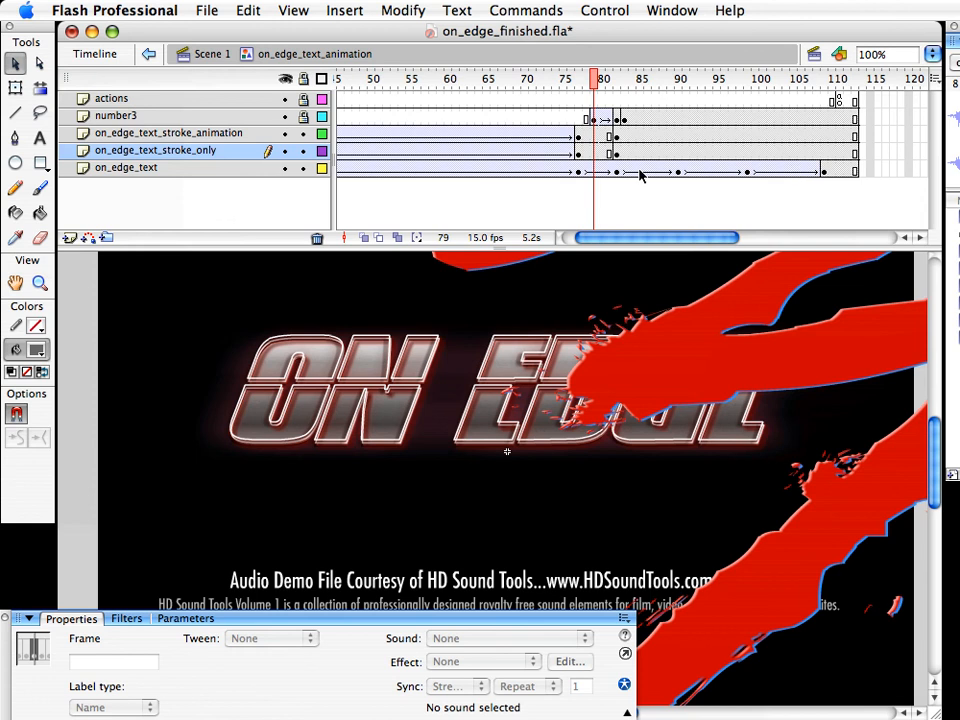
drag(640, 175, 824, 170)
right_click(824, 172)
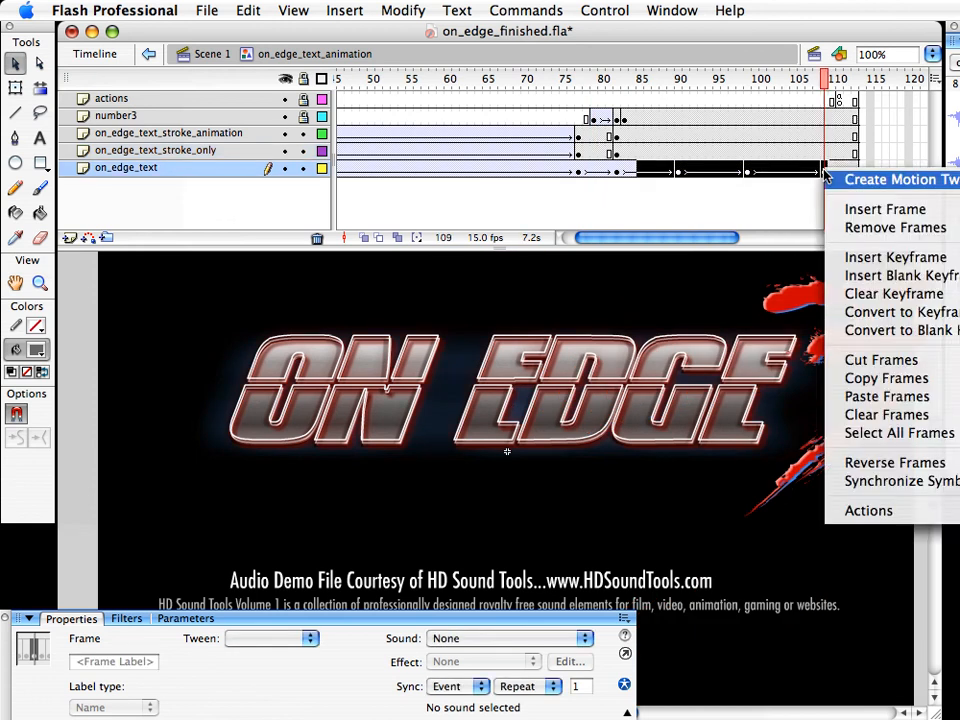
click(846, 293)
click(632, 170)
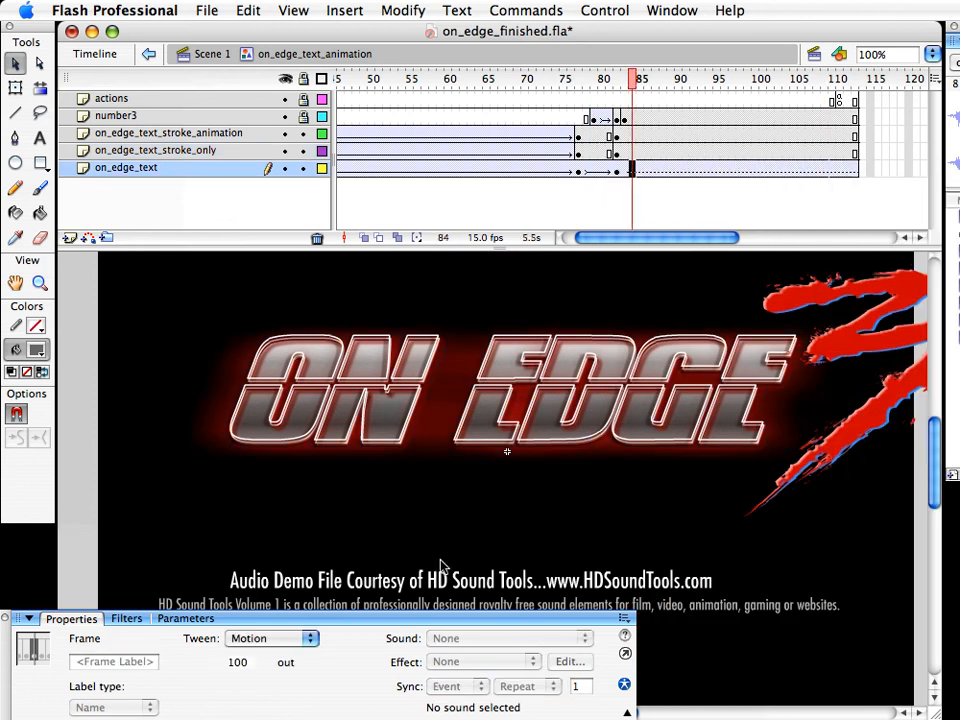
click(272, 640)
click(272, 623)
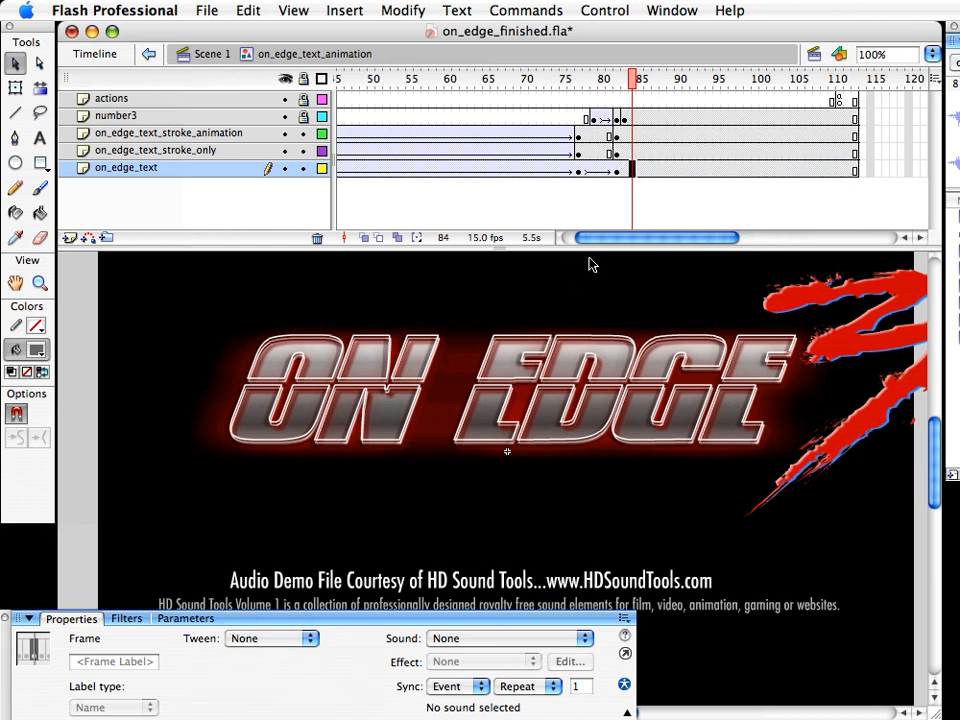
Create motion tweens between frames 77 and 82 on both stroke layers, with easing set to 100 out
drag(639, 81, 577, 84)
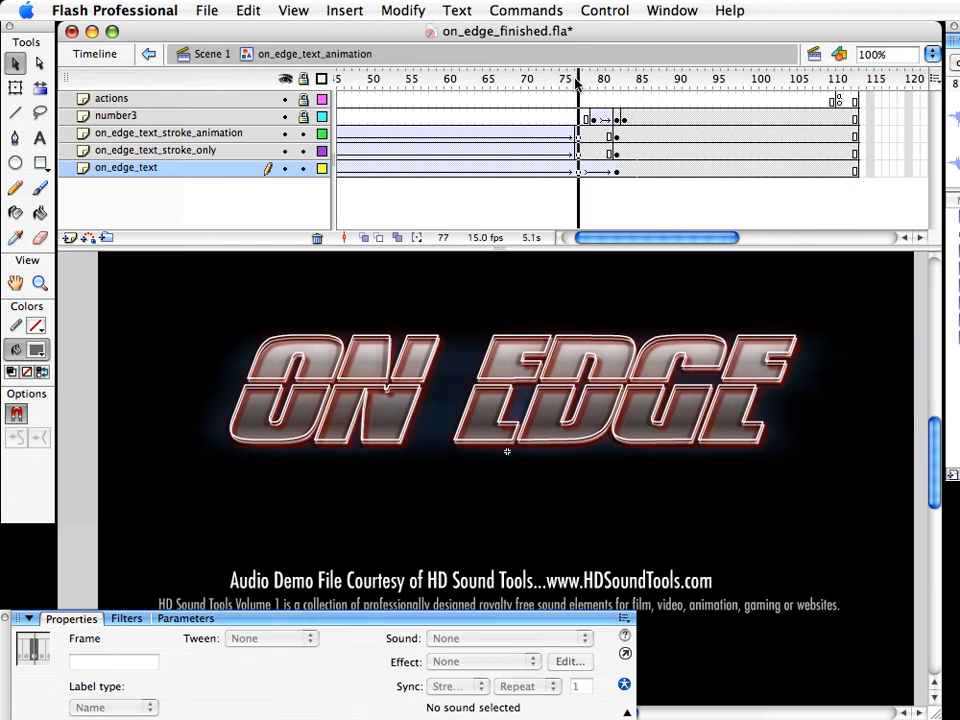
right_click(588, 150)
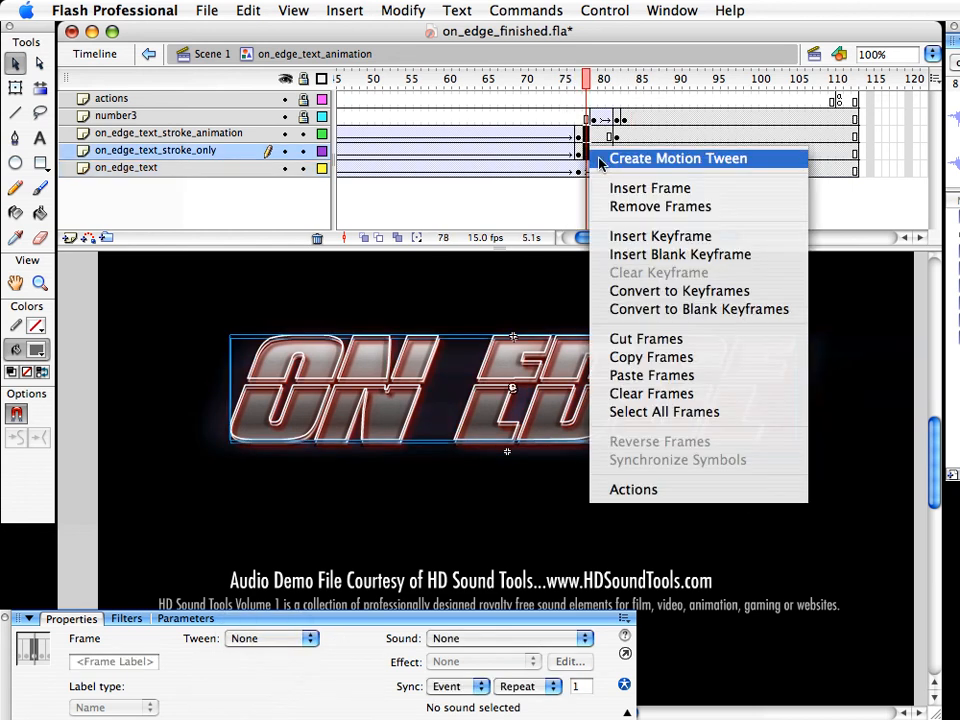
click(660, 158)
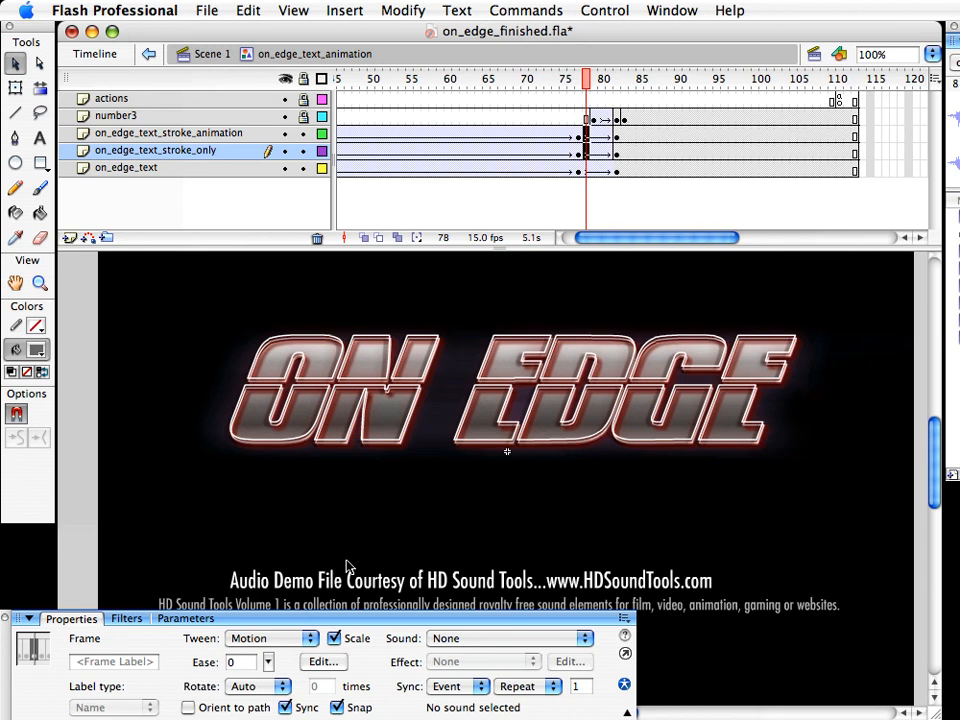
click(602, 148)
drag(268, 661, 330, 470)
Shift the ON EDGE artwork on all three text layers left at the frame 82 keyframes
click(619, 170)
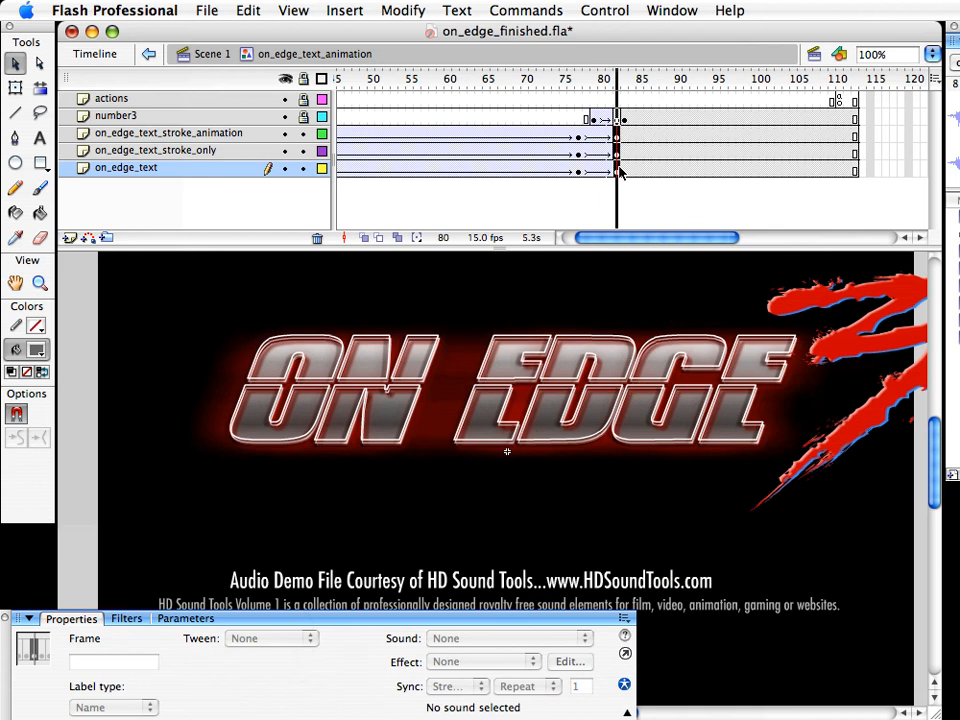
key(shift+Left)
key(shift+Left)
key(shift+Left)
key(shift+Left)
key(shift+Left)
key(shift+Left)
key(shift+Left)
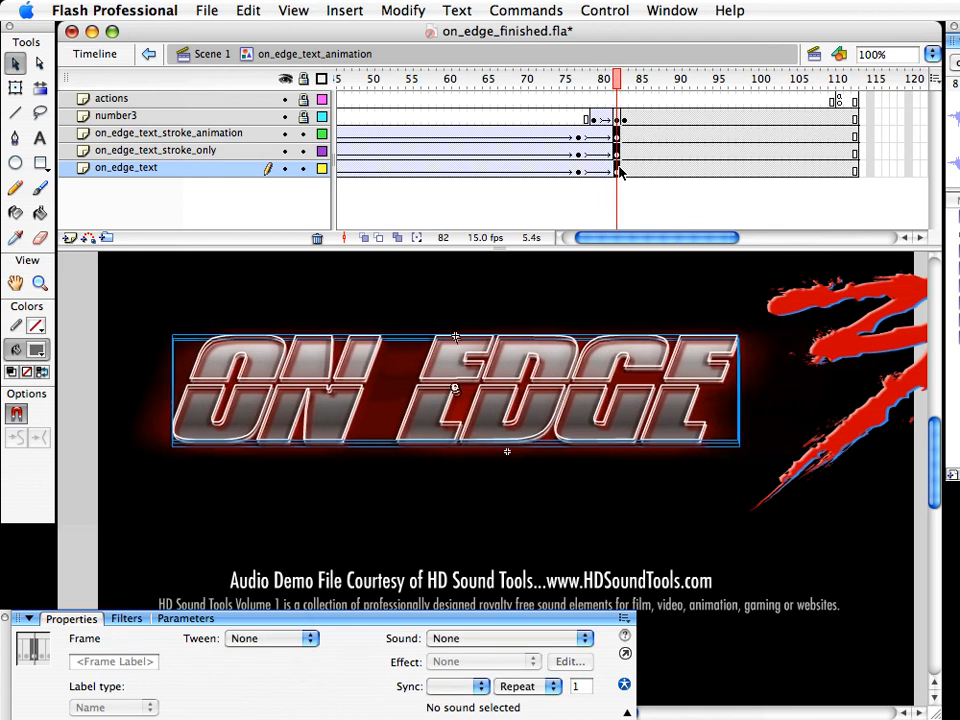
Insert keyframes at frame 78 on the three ON EDGE text layers
drag(617, 82, 564, 82)
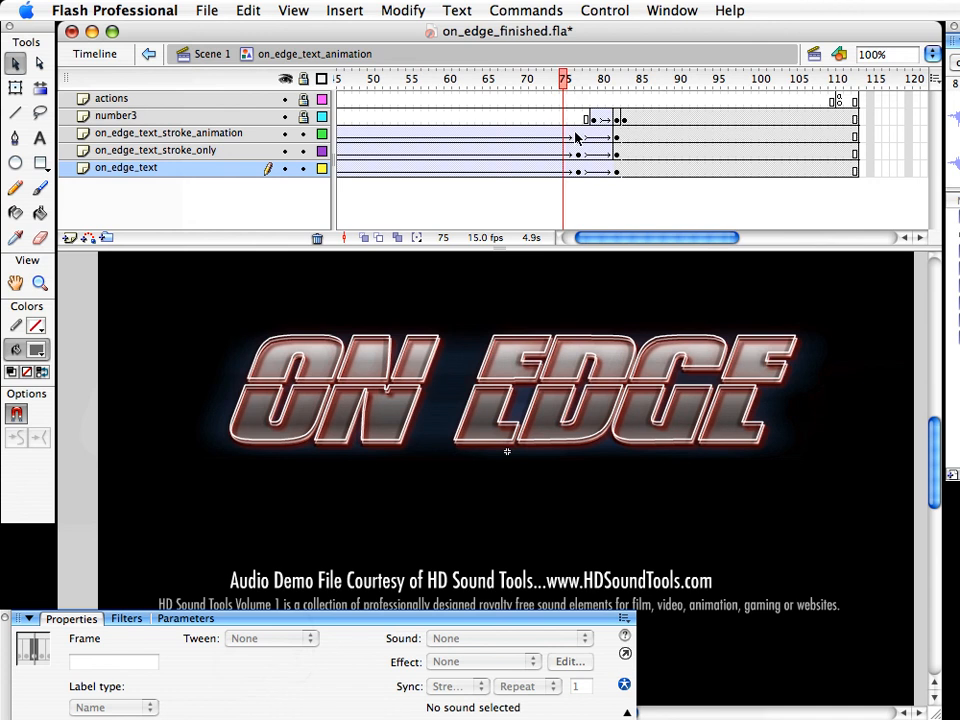
drag(572, 136, 582, 183)
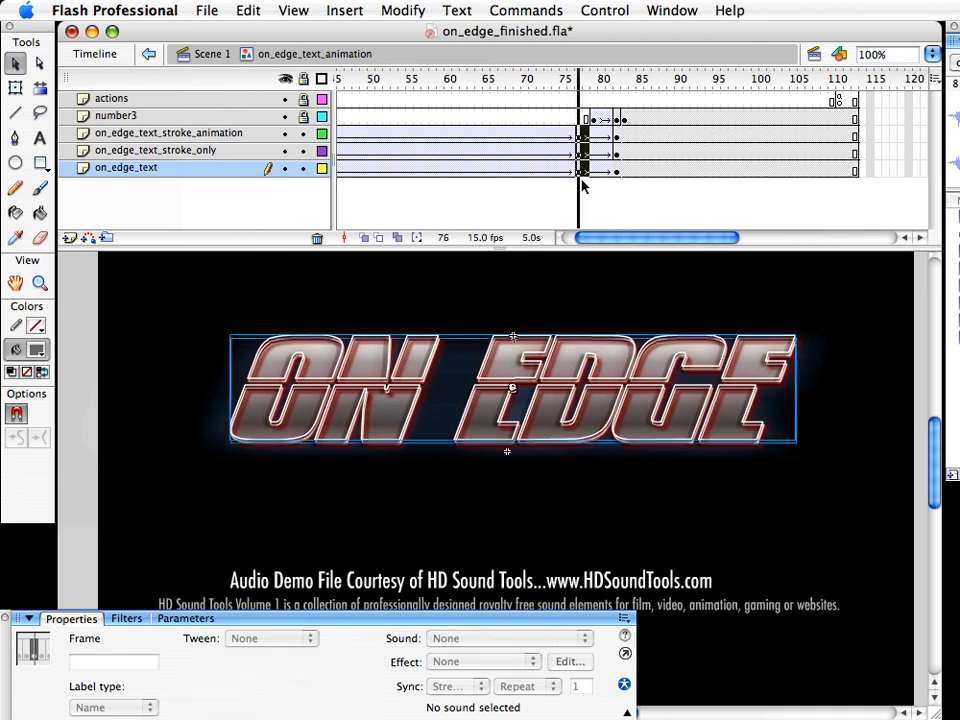
click(585, 185)
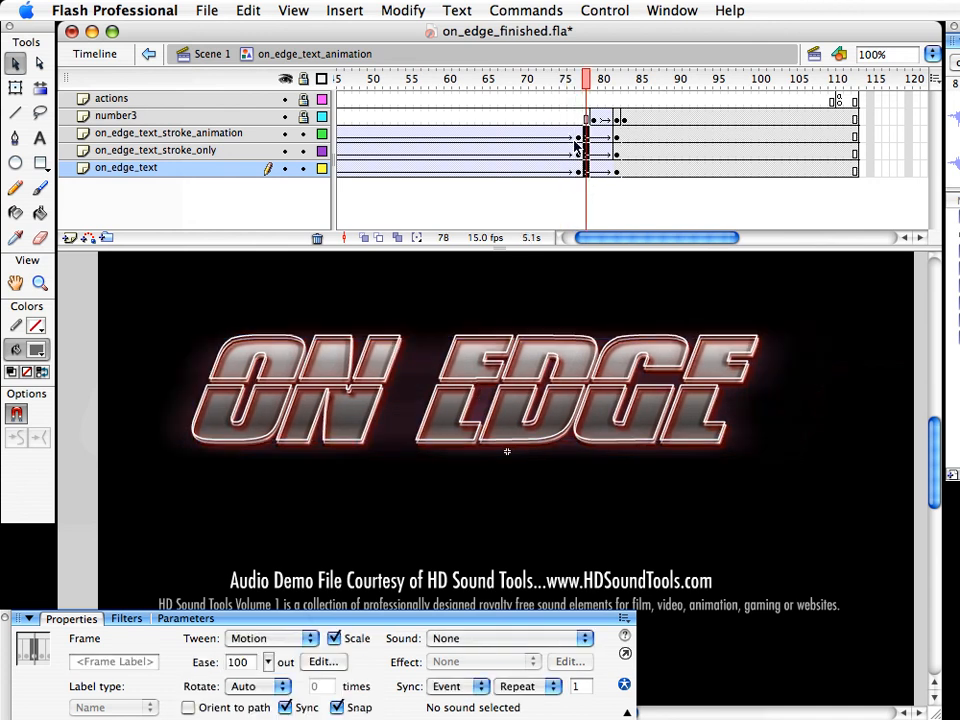
click(581, 135)
drag(585, 136, 588, 183)
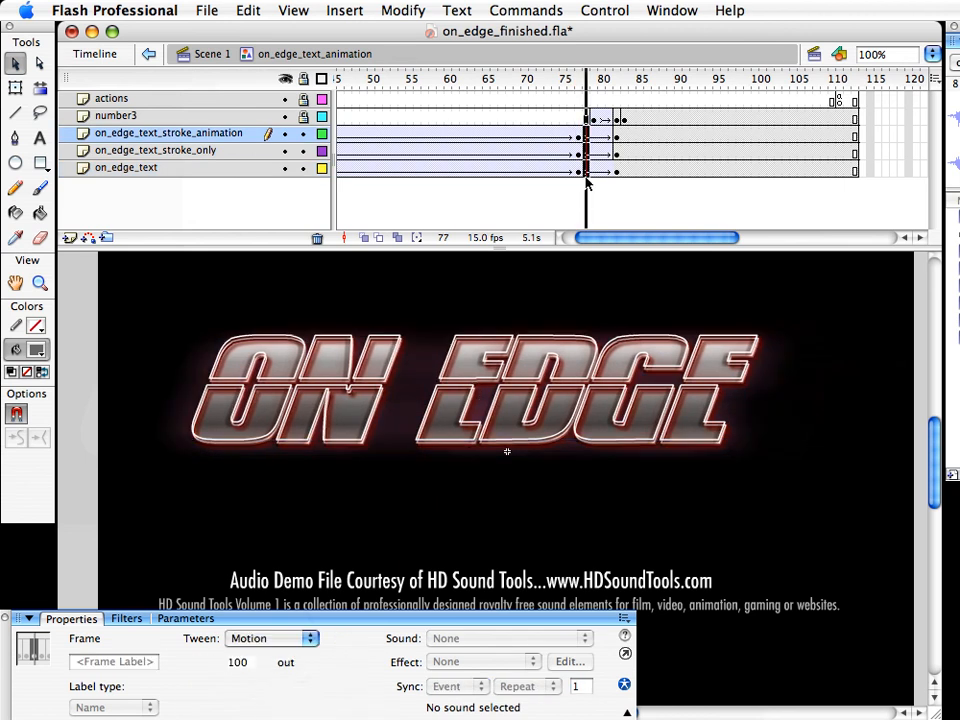
key(F6)
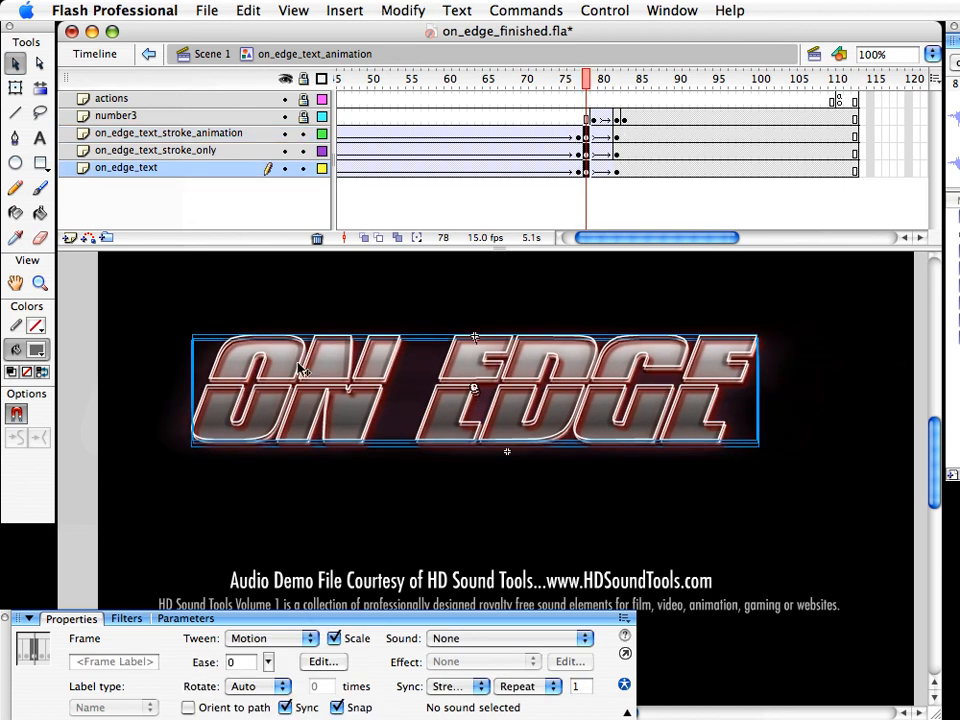
Shift the ON EDGE artwork on all three text layers right at frame 78, past its resting position
drag(582, 140, 578, 171)
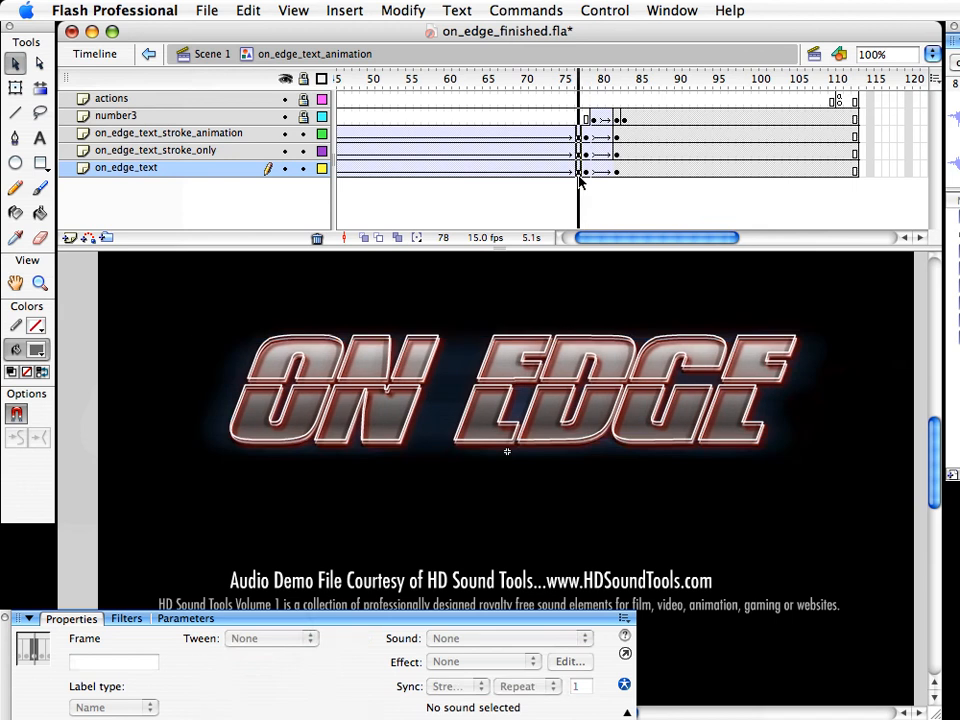
right_click(582, 176)
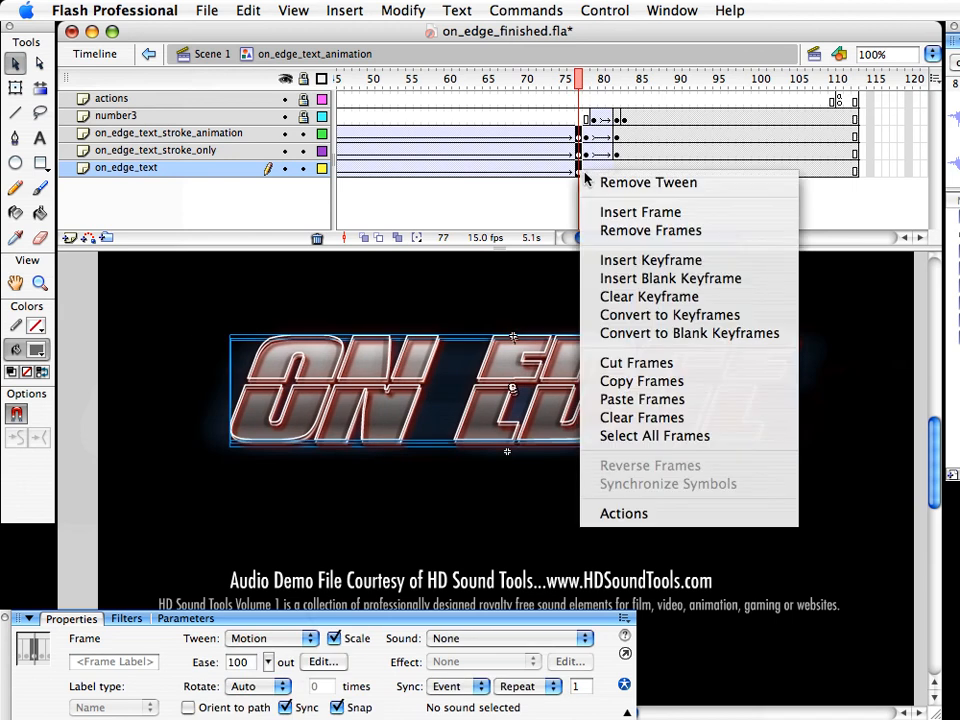
click(572, 180)
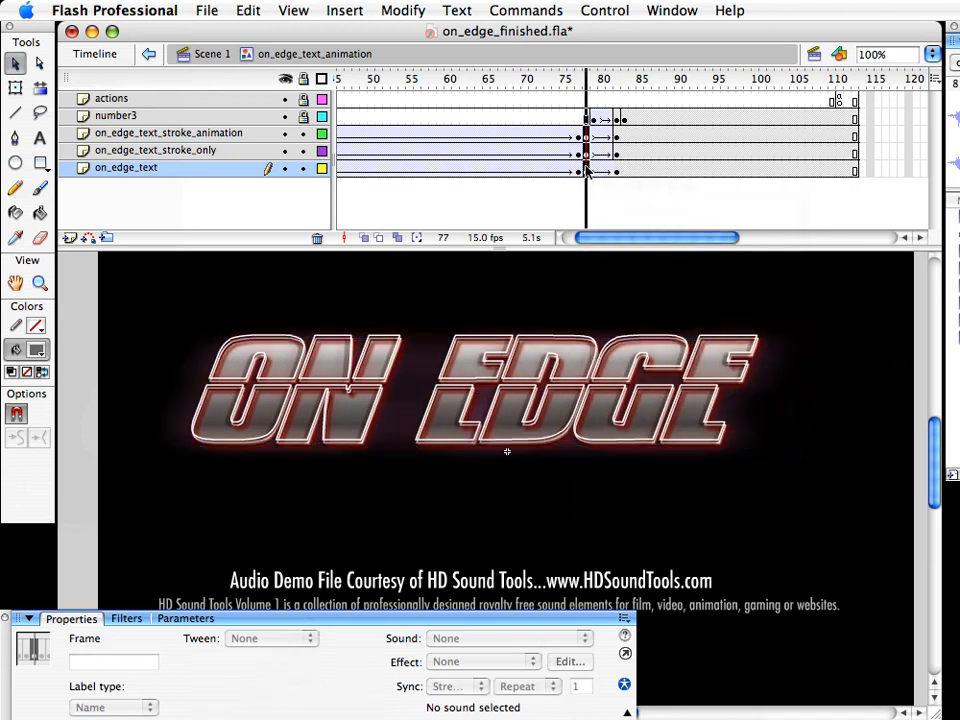
click(588, 170)
key(shift+Right)
key(shift+Right)
key(shift+Right)
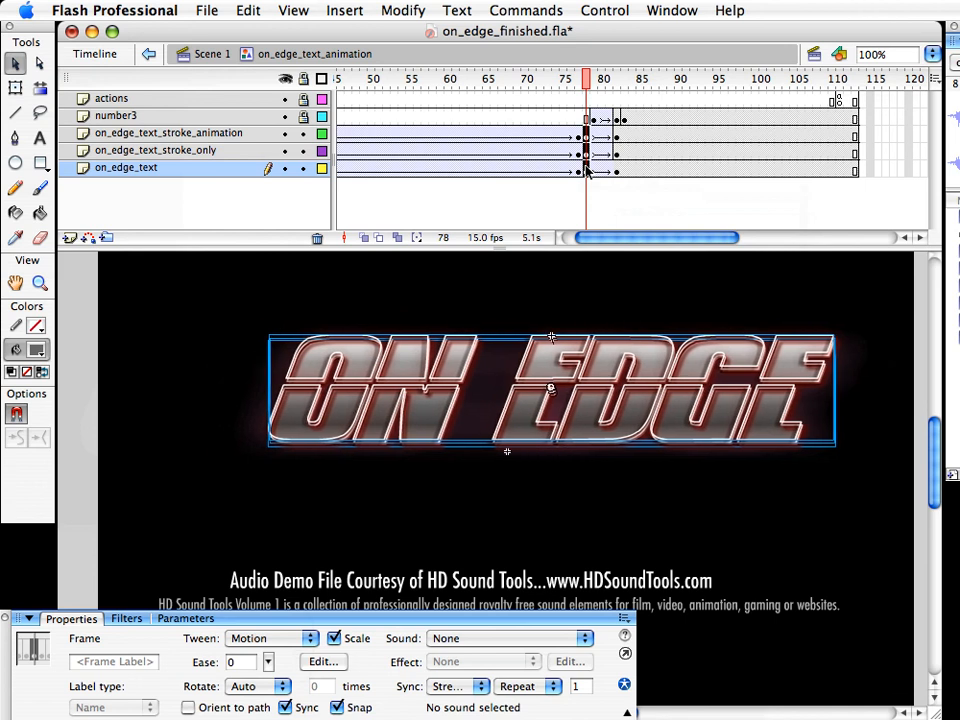
Shift the ending text pose further left, move its keyframes to frame 81, and insert matching keyframes at frame 82 on the three text layers
click(589, 87)
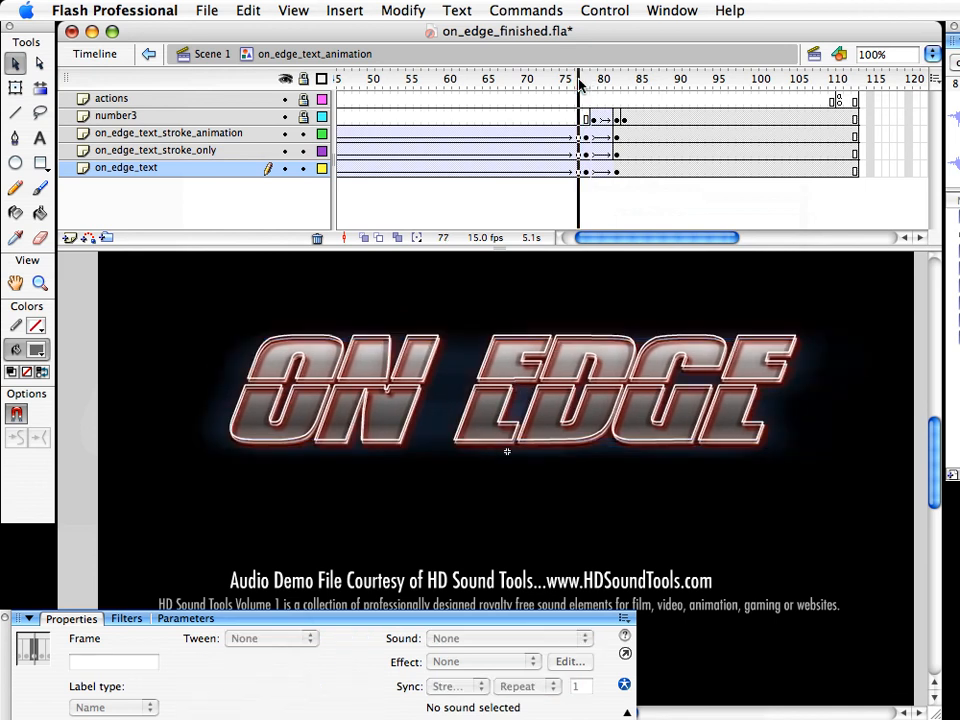
drag(589, 87, 617, 95)
drag(617, 165, 616, 183)
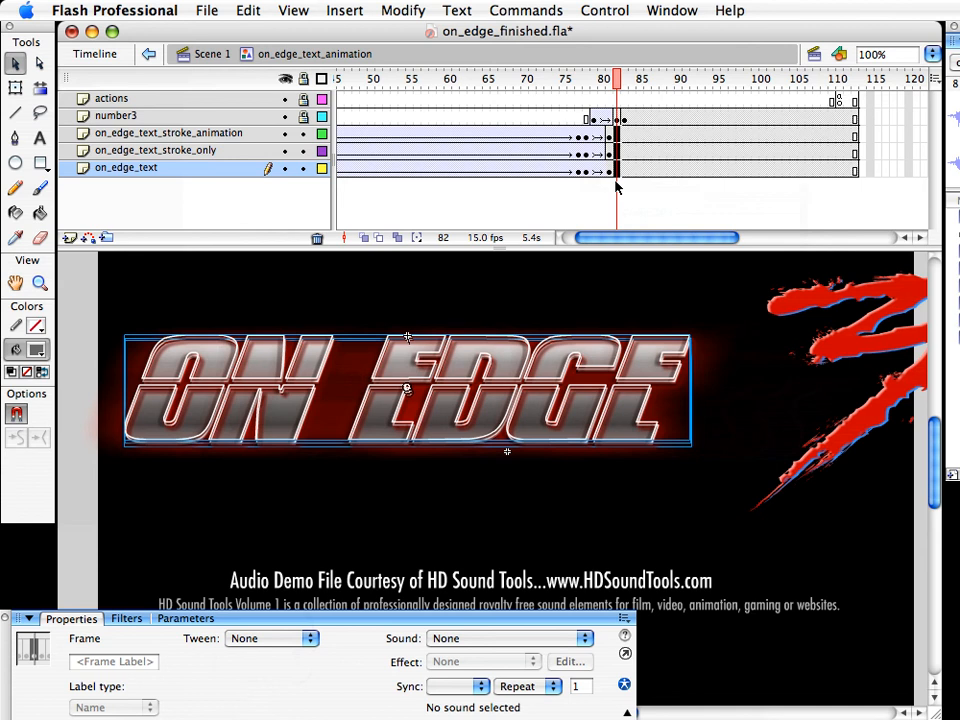
key(F6)
Nudge the ON EDGE artwork on all three text layers slightly further left at frame 81, and compare it with frame 82
drag(616, 149, 610, 172)
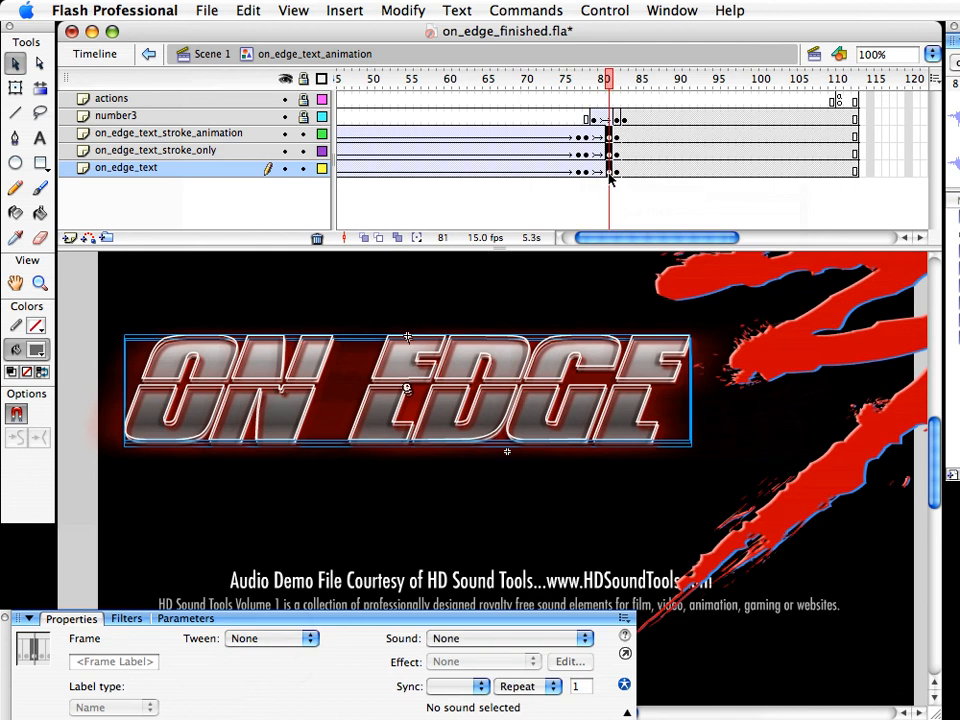
key(Left)
key(Left)
key(Left)
key(Left)
key(Left)
key(Left)
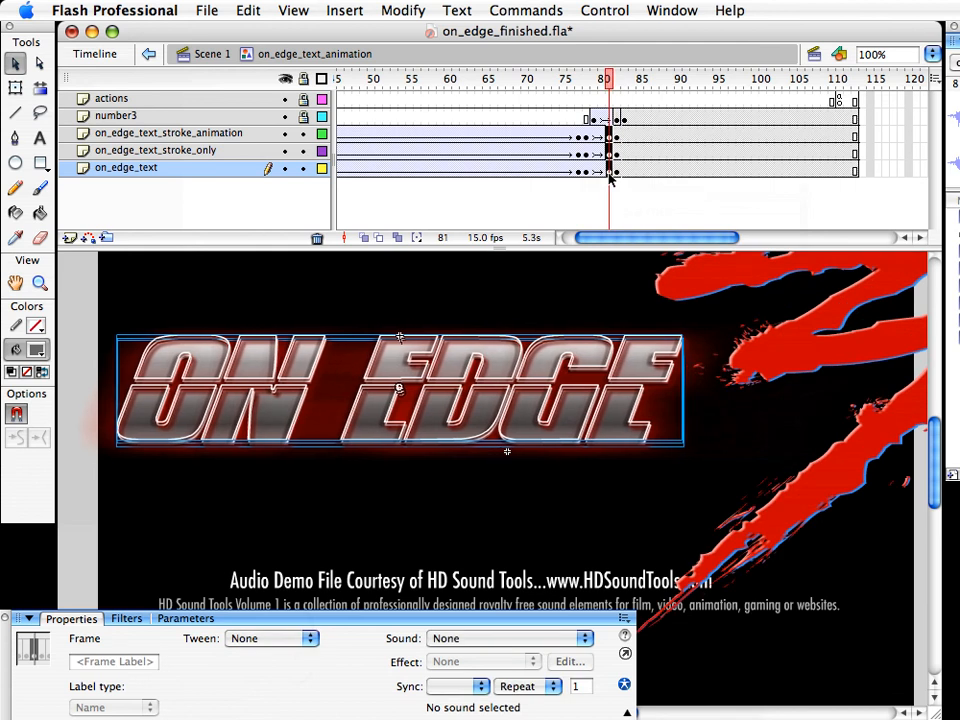
drag(609, 79, 617, 80)
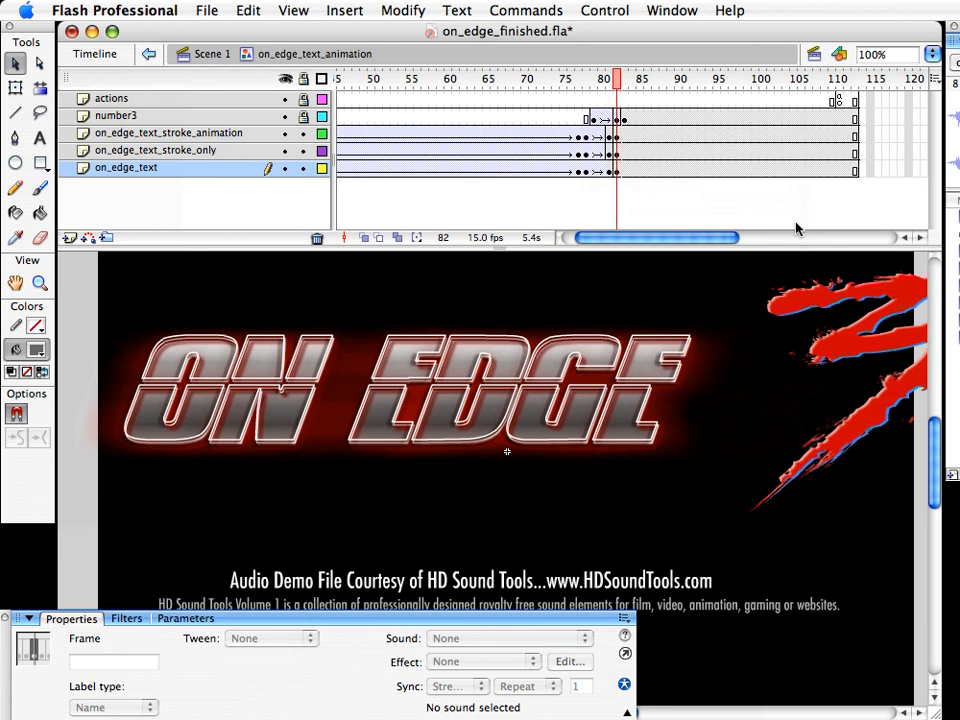
Unlock the number3 layer and shift the red 3 left at frame 82 to X 131.9, beside the ON EDGE text
click(617, 118)
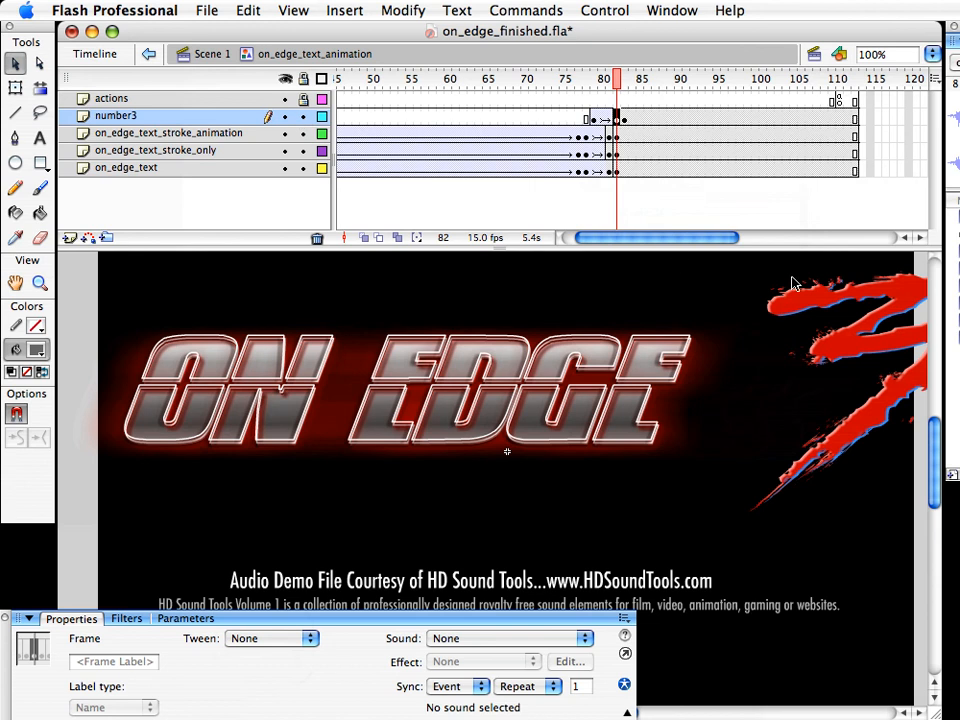
click(810, 302)
key(shift+Left)
key(shift+Left)
key(shift+Left)
key(shift+Left)
key(shift+Left)
key(shift+Left)
key(shift+Left)
key(shift+Left)
key(shift+Left)
key(shift+Left)
key(shift+Left)
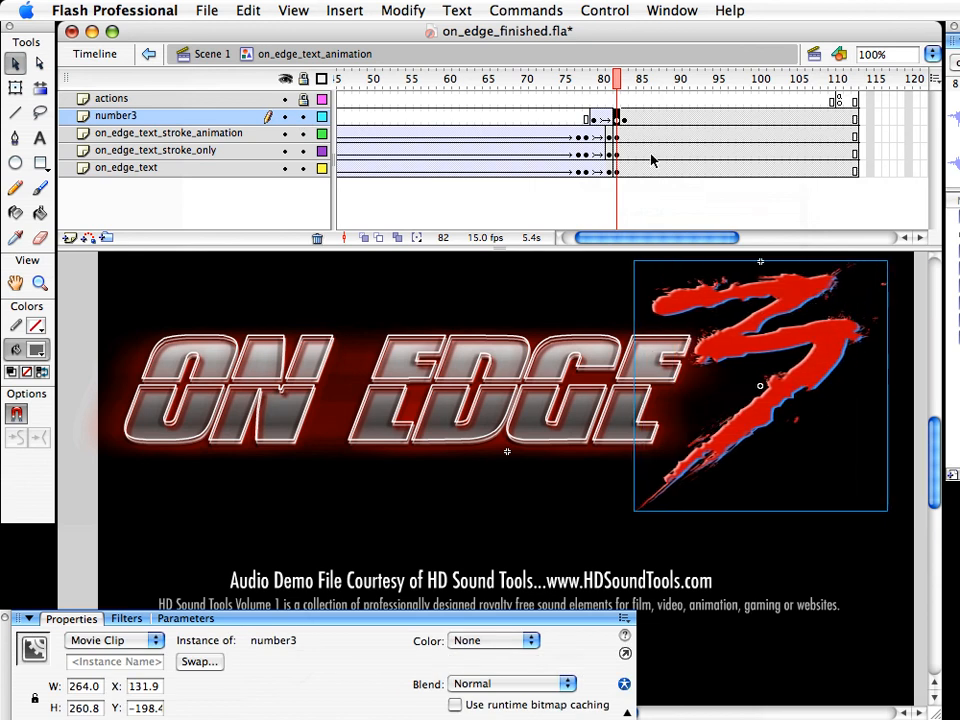
Shift the red 3 on the number3 layer left at frame 83 so it sits beside the ON EDGE text
click(624, 118)
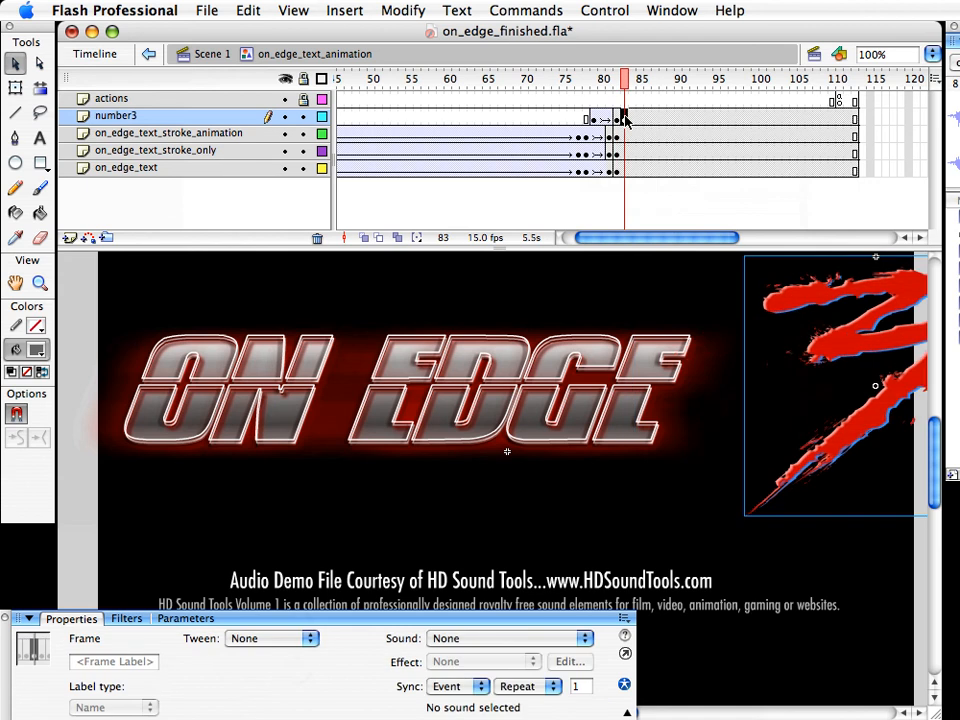
key(shift+Left)
key(shift+Left)
key(shift+Left)
key(shift+Left)
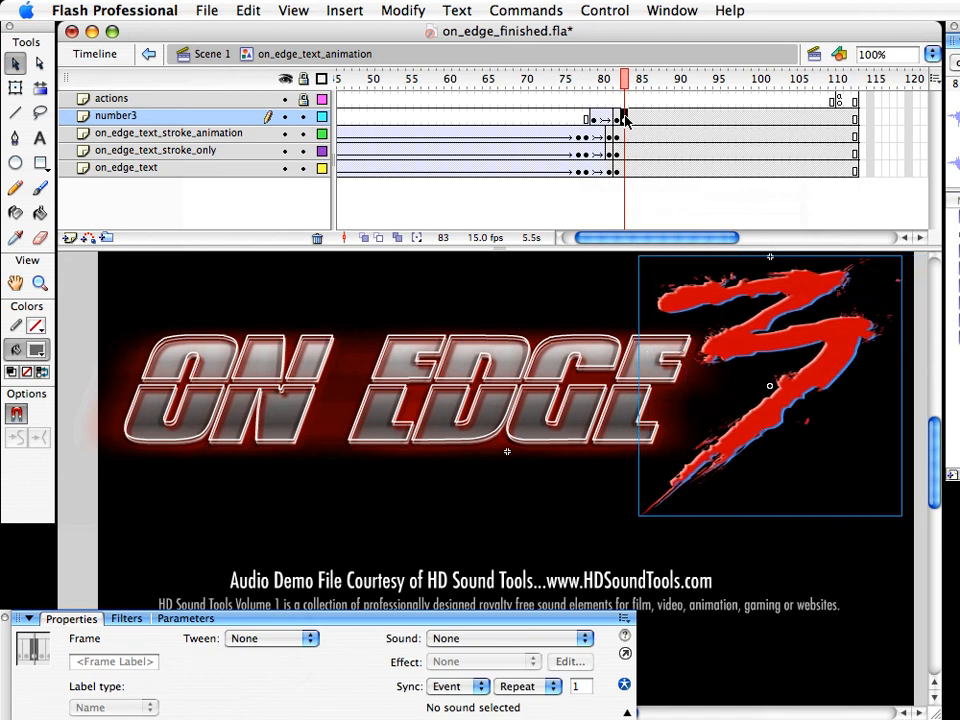
Move the enlarged red 3 left at frame 79, centring it over the ON EDGE text, and scrub through to frame 82
drag(624, 77, 603, 80)
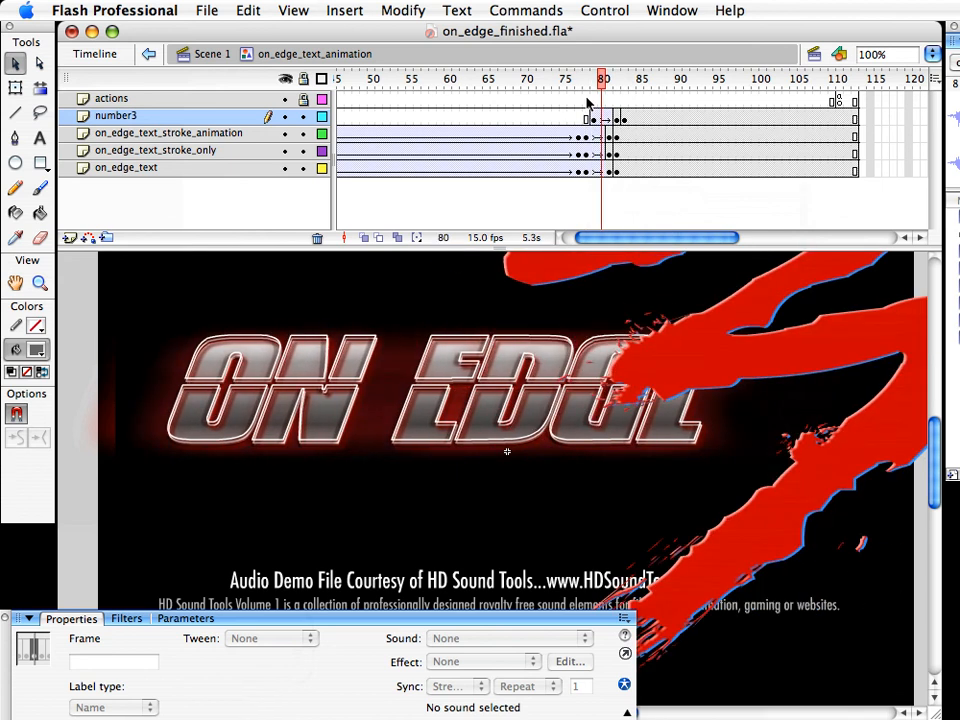
click(593, 117)
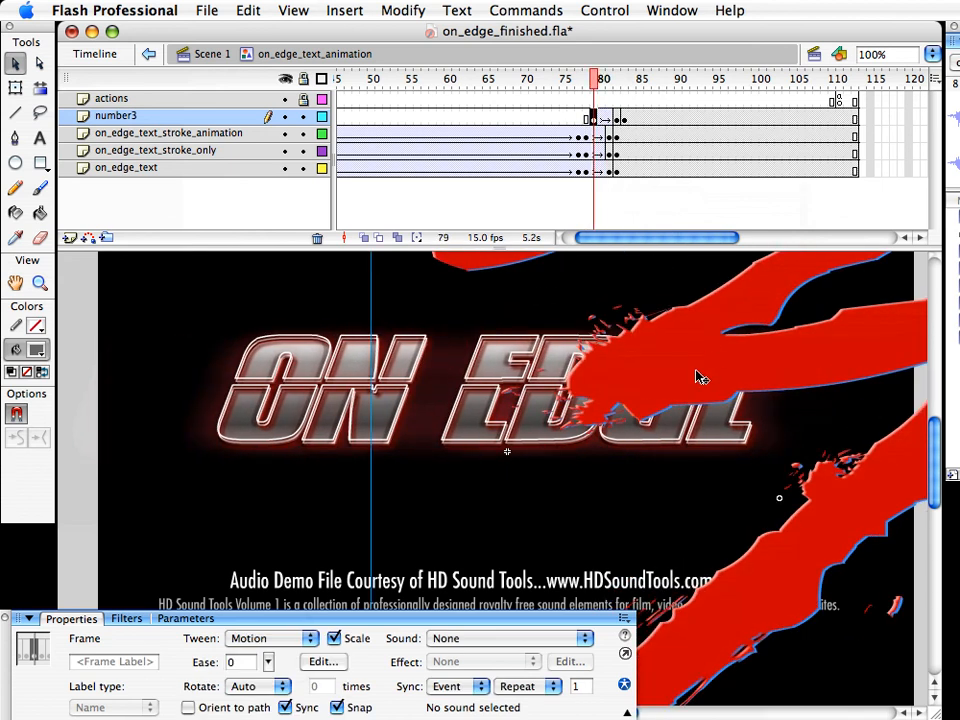
drag(698, 377, 476, 377)
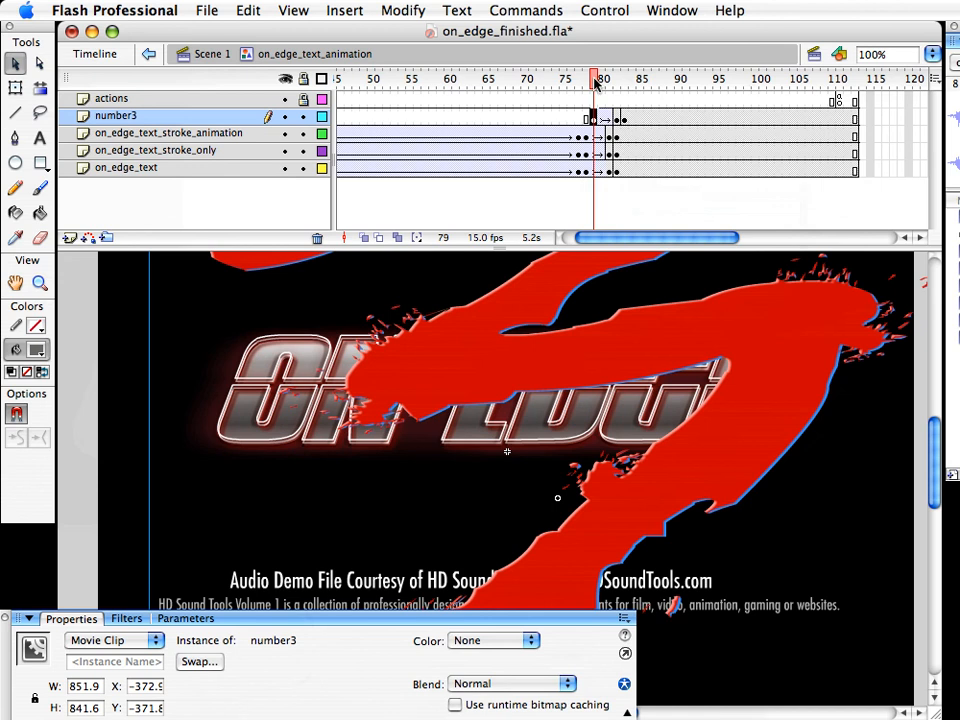
drag(596, 83, 622, 106)
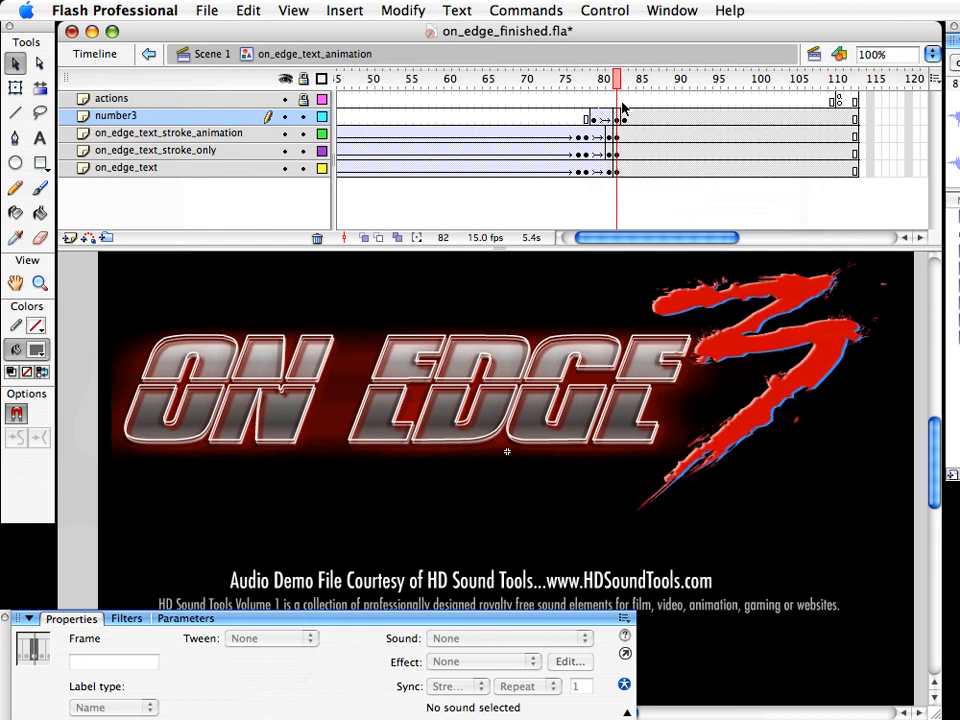
Compare the red 3 at frames 82 and 83 and nudge it slightly left at frame 83
click(619, 120)
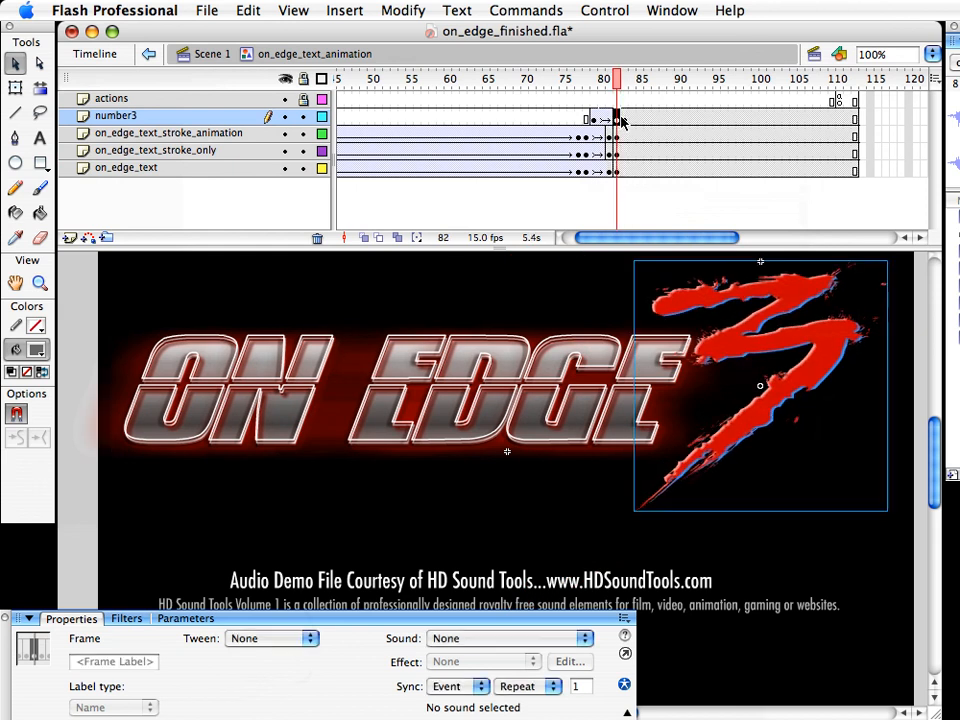
click(622, 117)
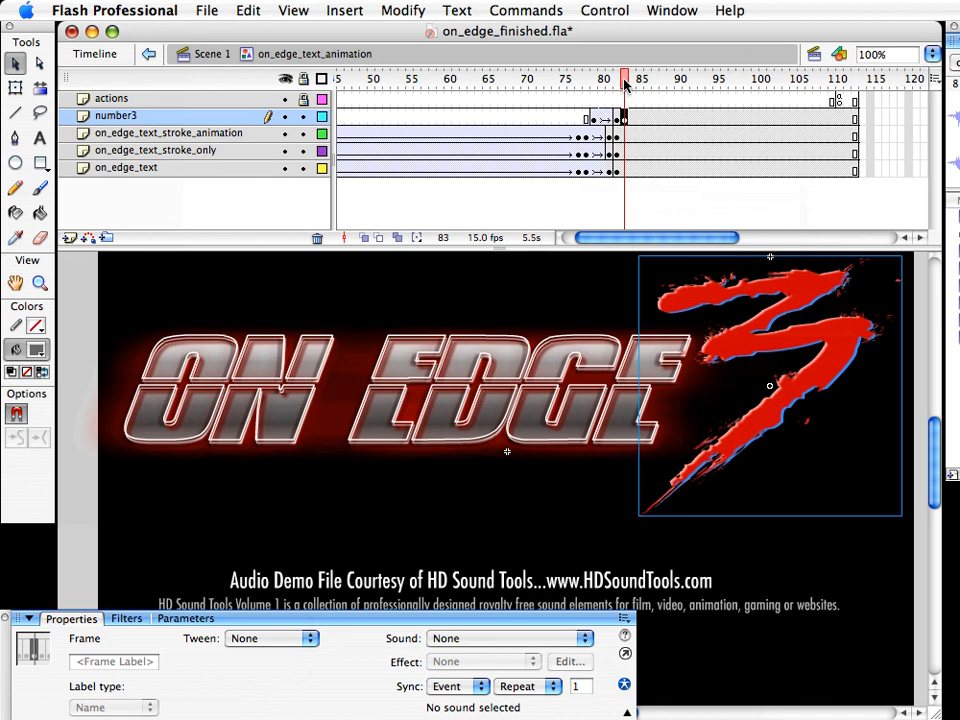
mouse_move(625, 84)
mouse_down()
mouse_move(601, 80)
mouse_move(624, 82)
mouse_up()
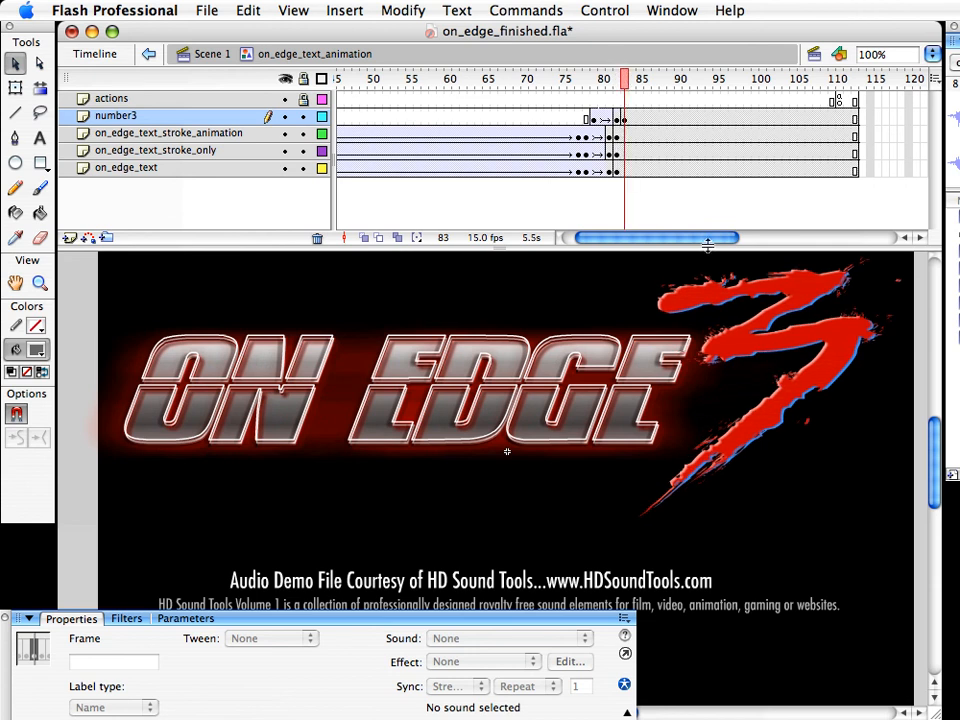
click(624, 118)
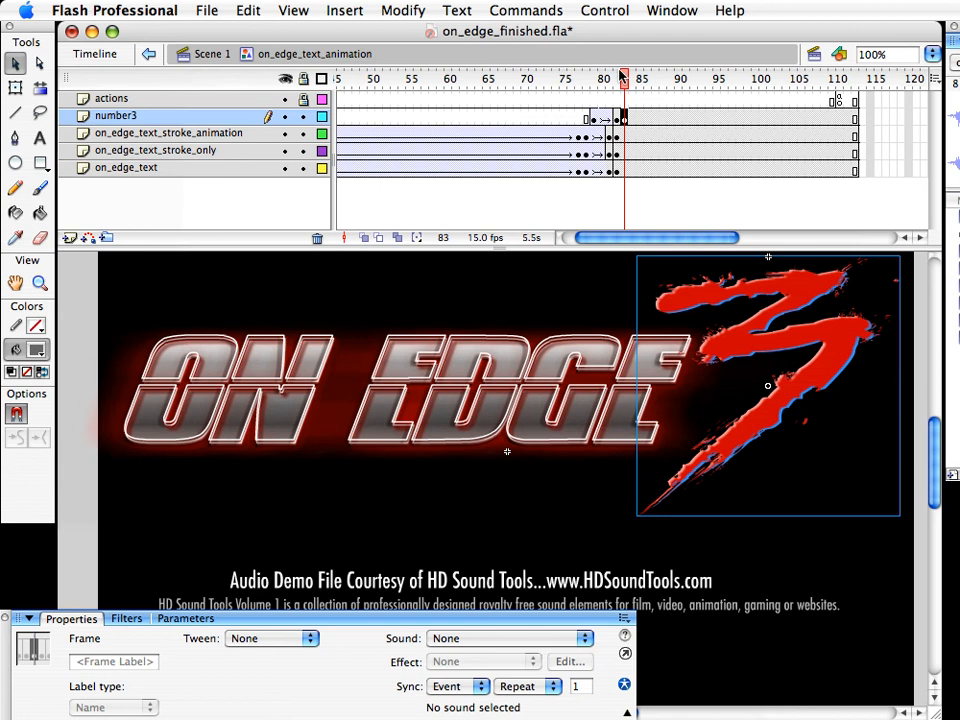
drag(603, 82, 632, 82)
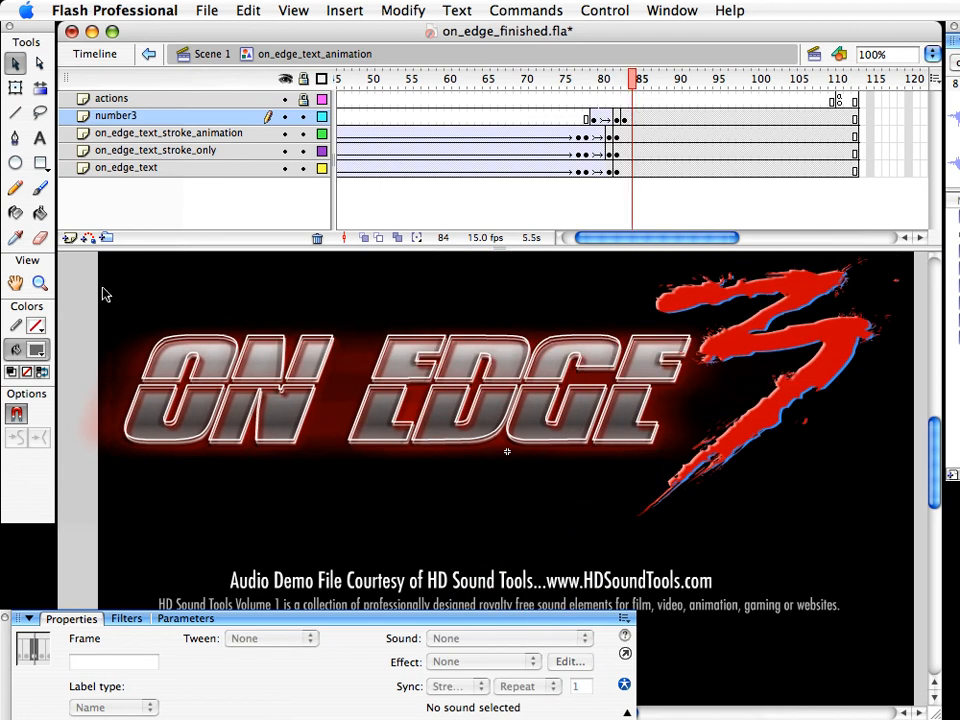
Save the document and return to Scene 1
click(497, 363)
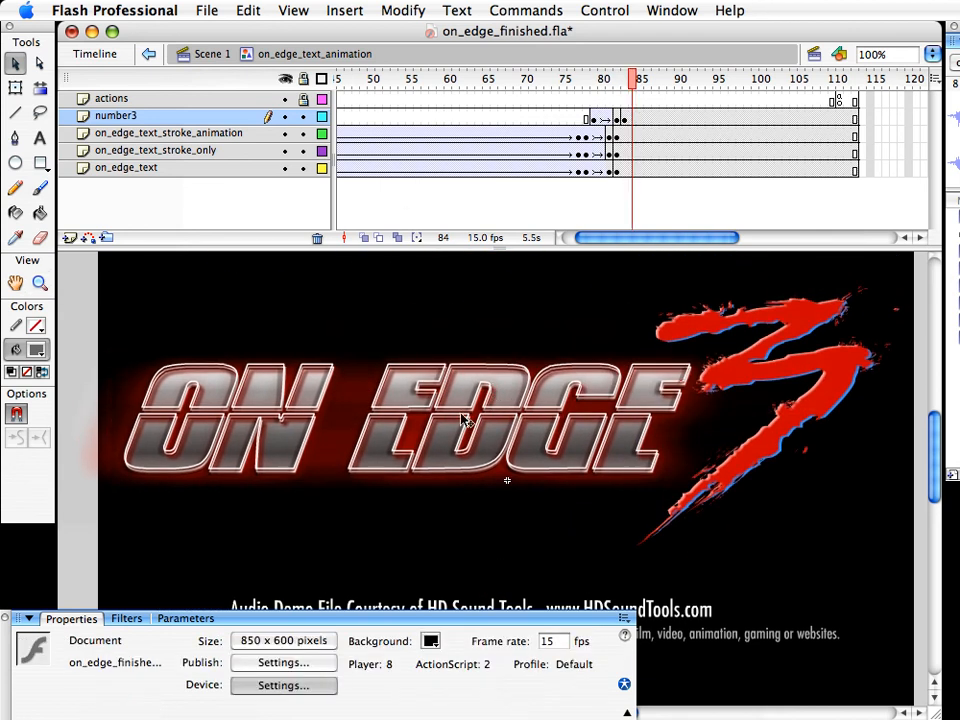
key(super+s)
click(213, 54)
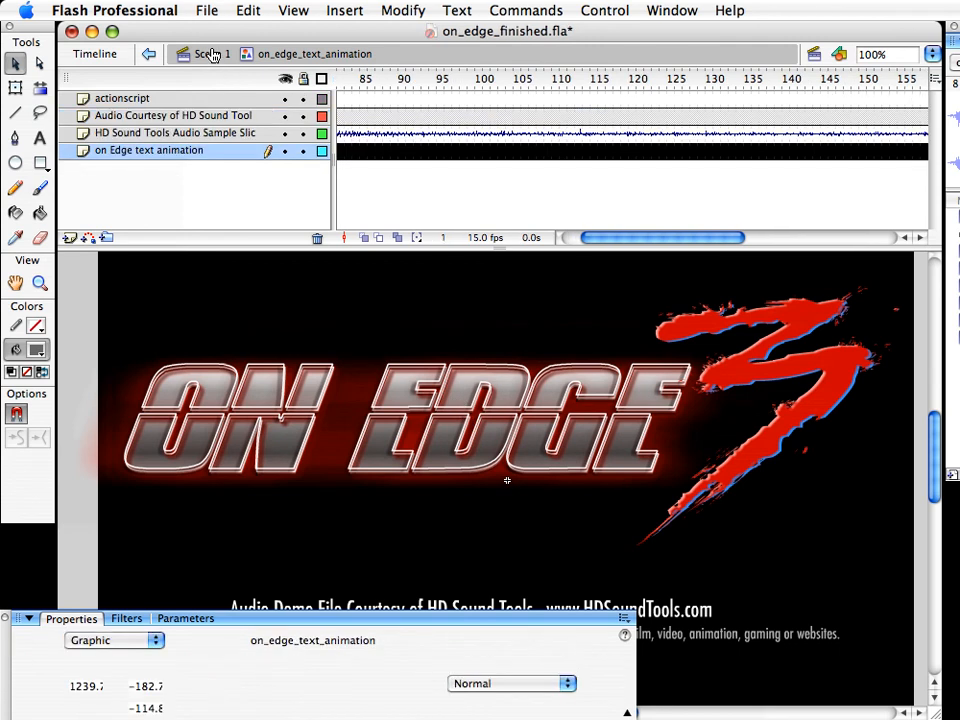
Play the main timeline from frame 77 to check the number 3 impact against the audio
drag(636, 249, 628, 166)
drag(570, 80, 534, 82)
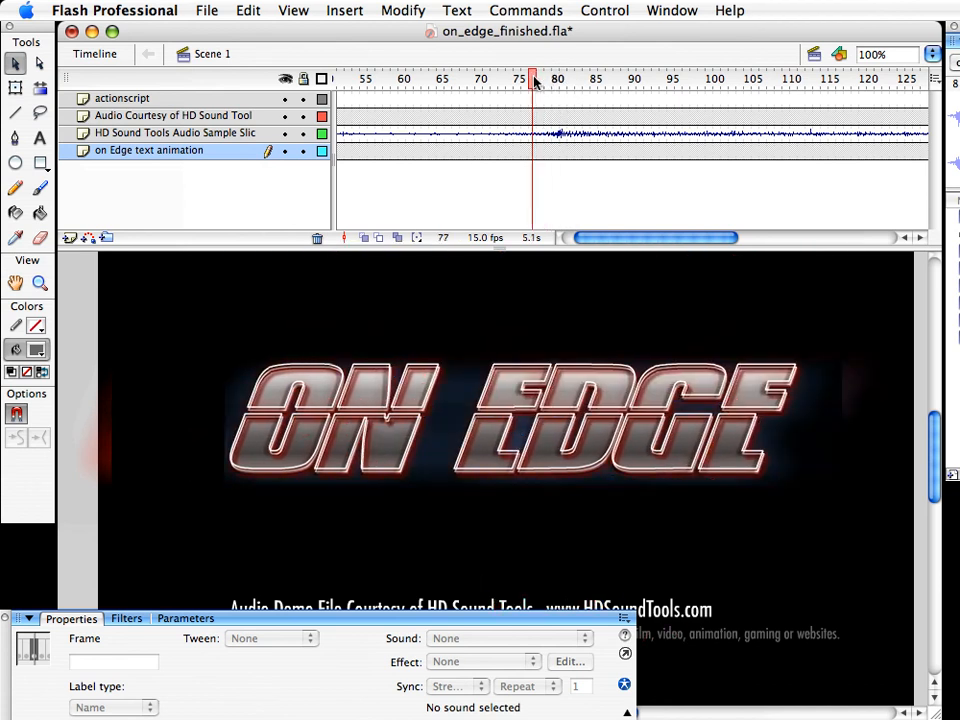
key(Return)
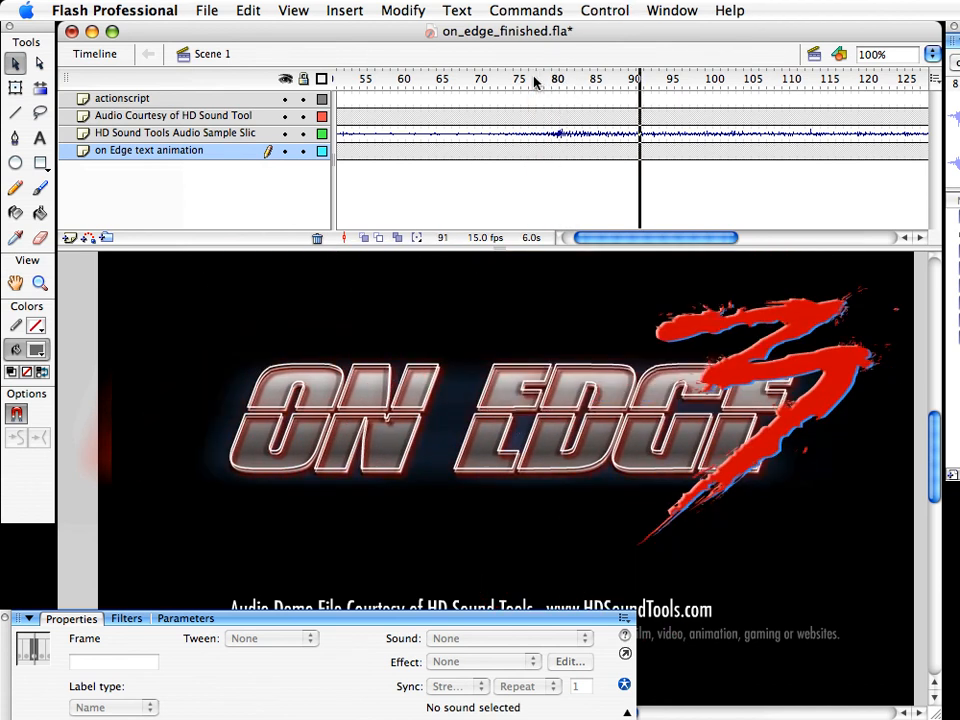
Fit the whole stage in view and replay the main timeline from about frame 64 through the number 3 impact
click(42, 284)
alt+click(412, 392)
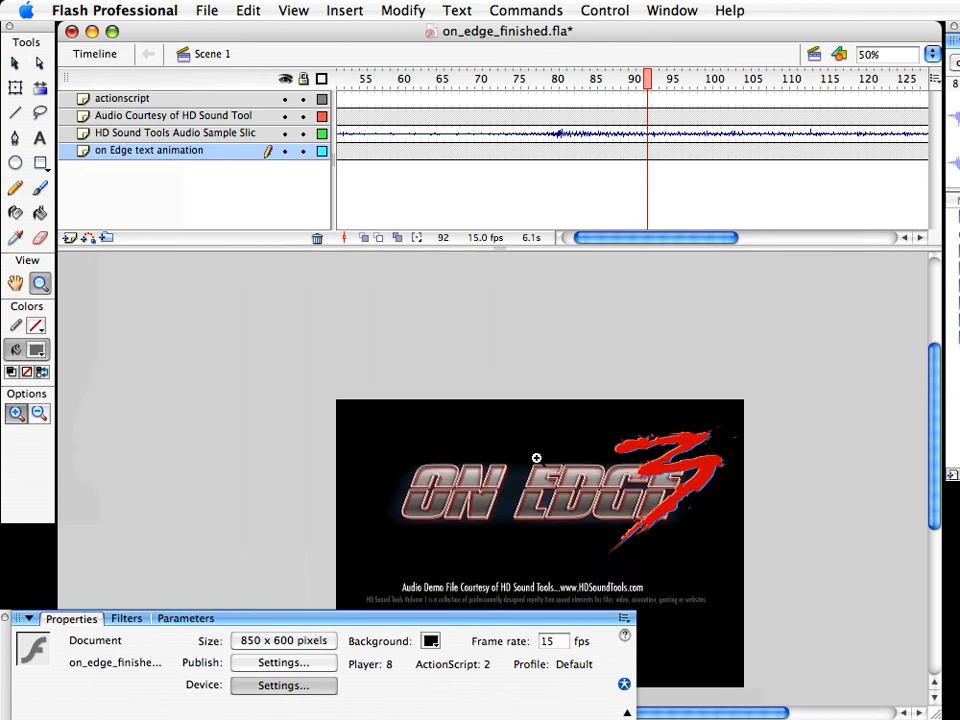
drag(536, 456, 476, 364)
drag(267, 281, 724, 619)
key(v)
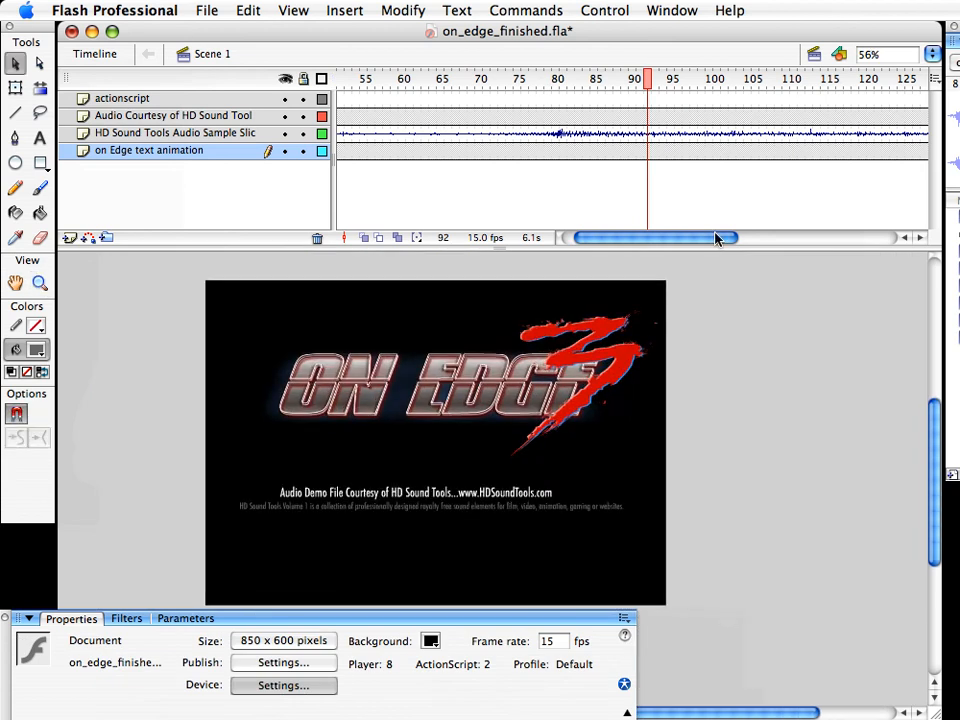
click(435, 80)
key(Return)
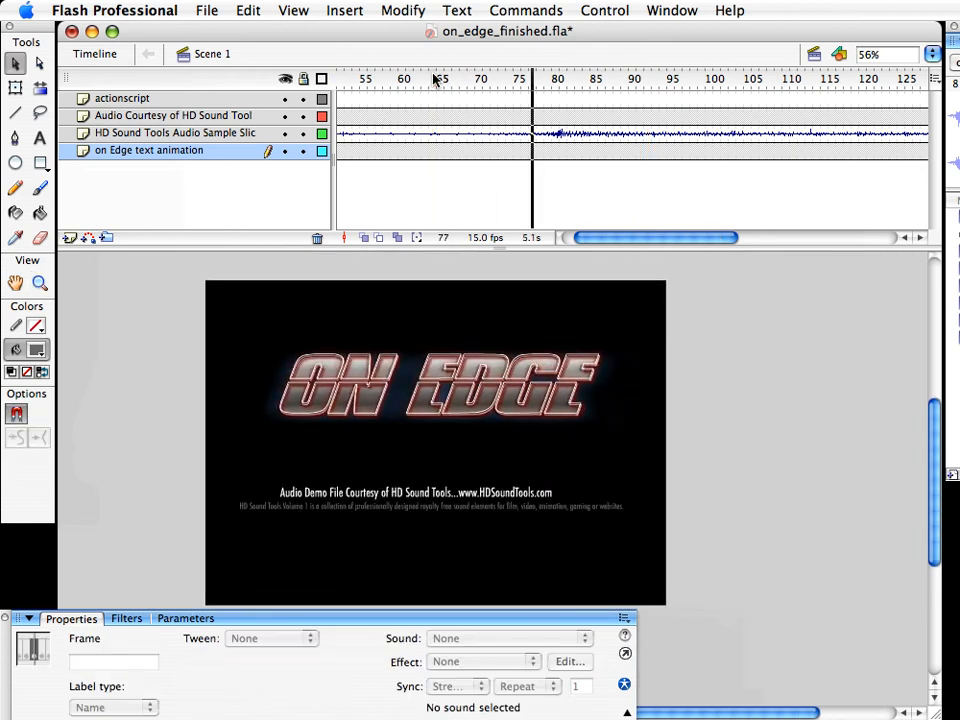
key(Return)
Check the impact at frame 84 in Scene 1, and inspect it up to frame 83 inside the on_edge_text_animation symbol
drag(439, 81, 586, 93)
click(579, 396)
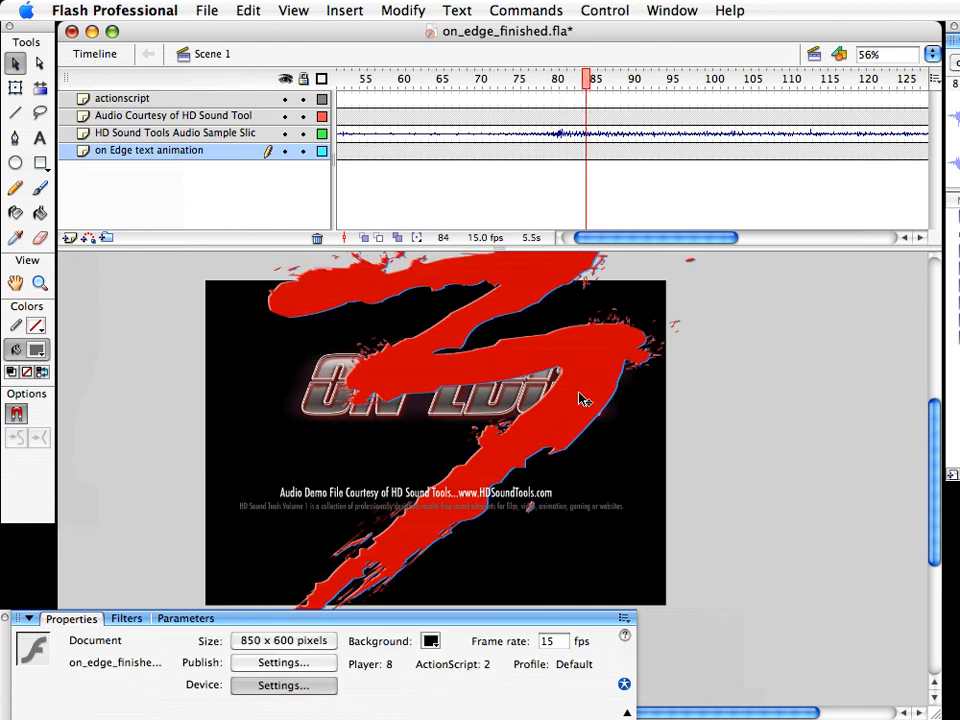
click(490, 362)
double_click(491, 362)
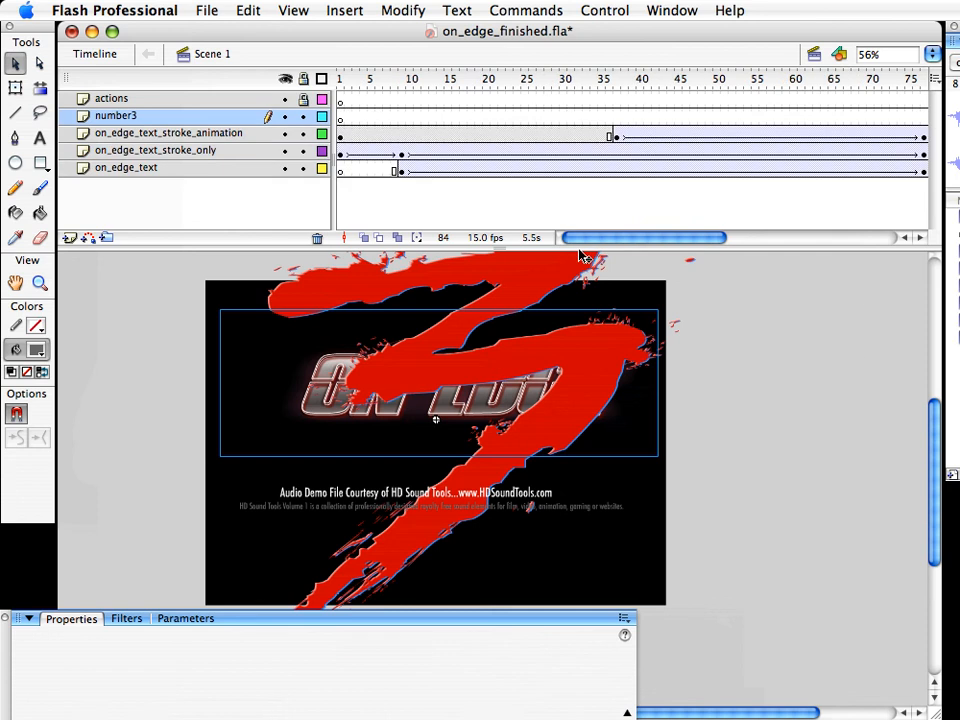
drag(632, 238, 648, 238)
drag(531, 80, 548, 88)
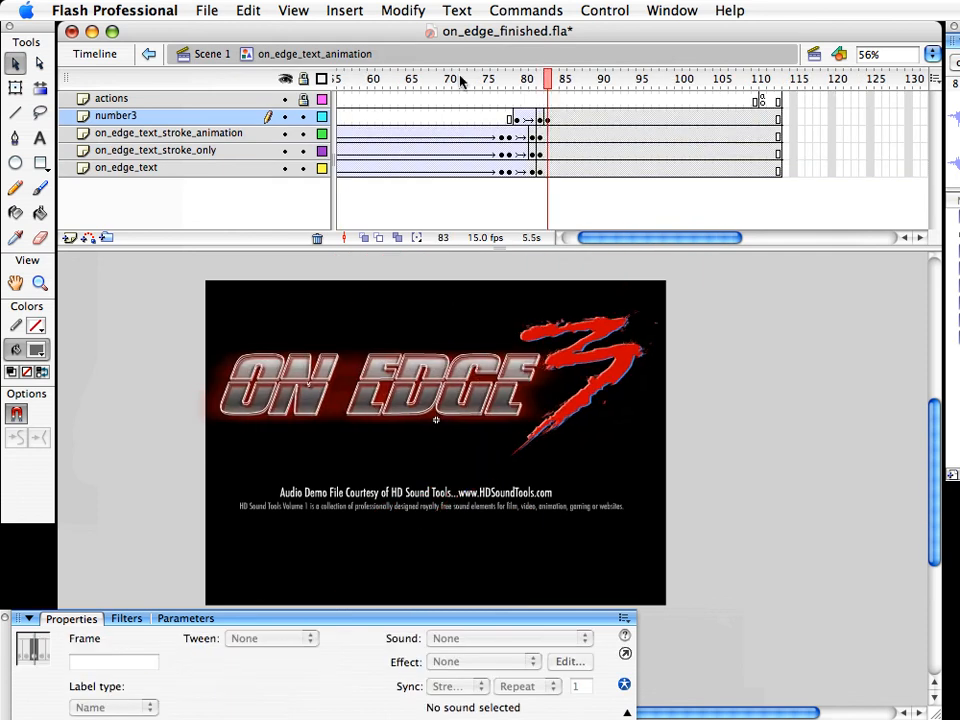
Return to Scene 1 and step frame by frame through the number 3 impact up to frame 84
click(215, 58)
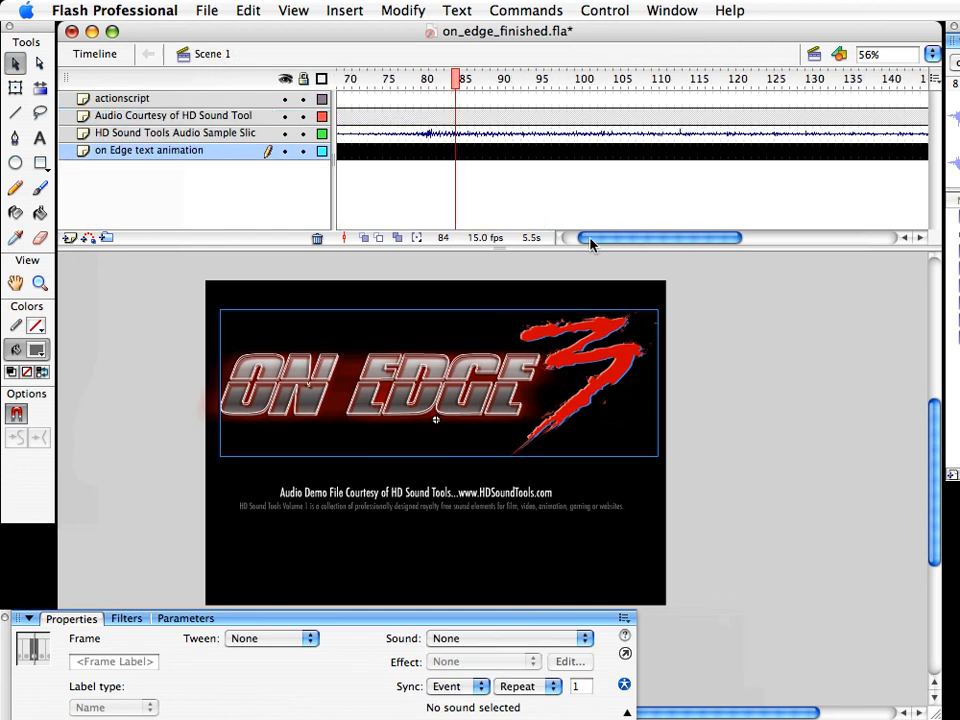
drag(589, 241, 586, 241)
drag(662, 82, 653, 82)
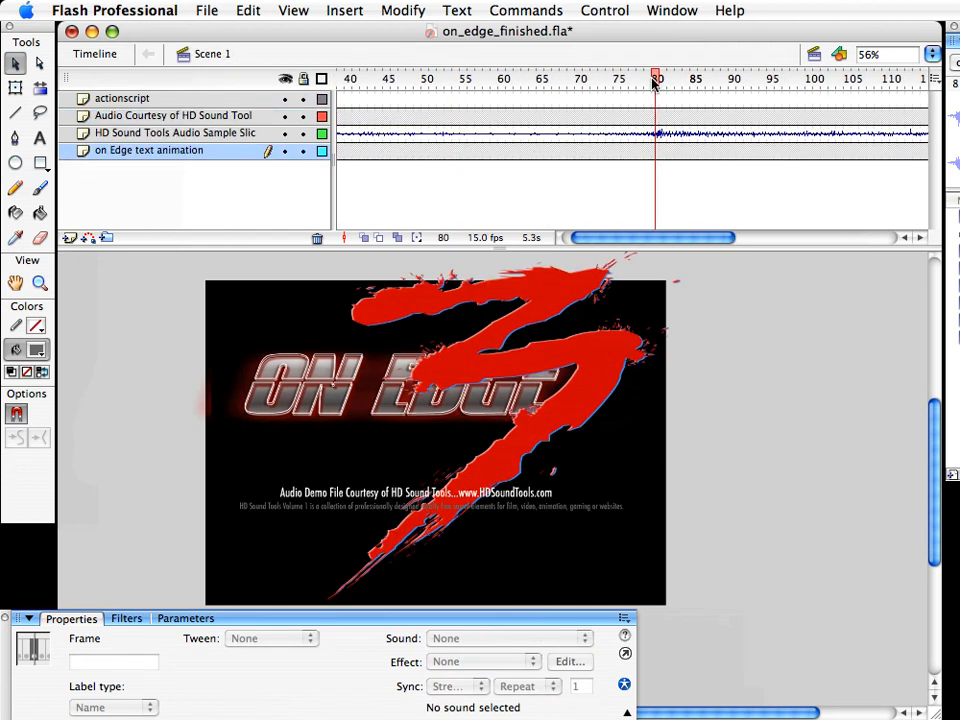
key(period)
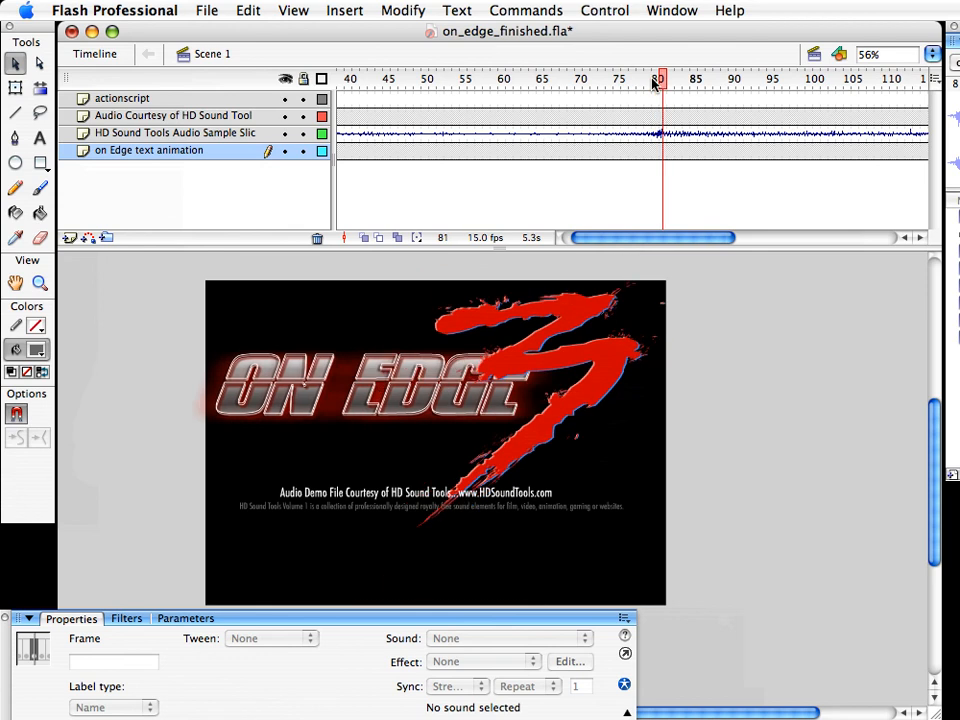
key(comma)
key(comma)
key(period)
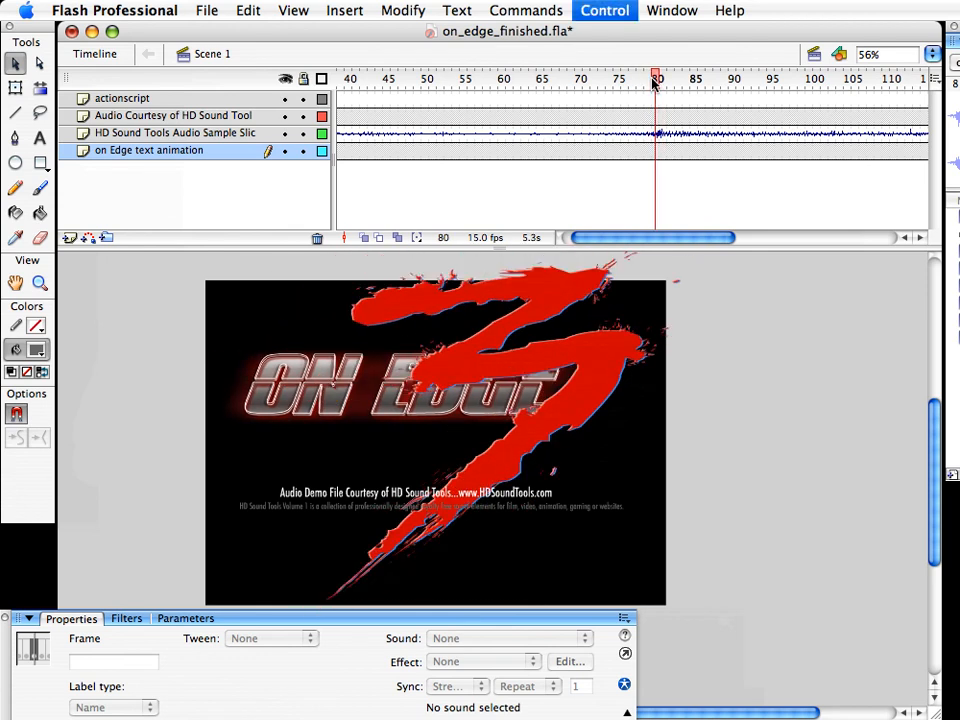
key(period)
key(period)
key(period)
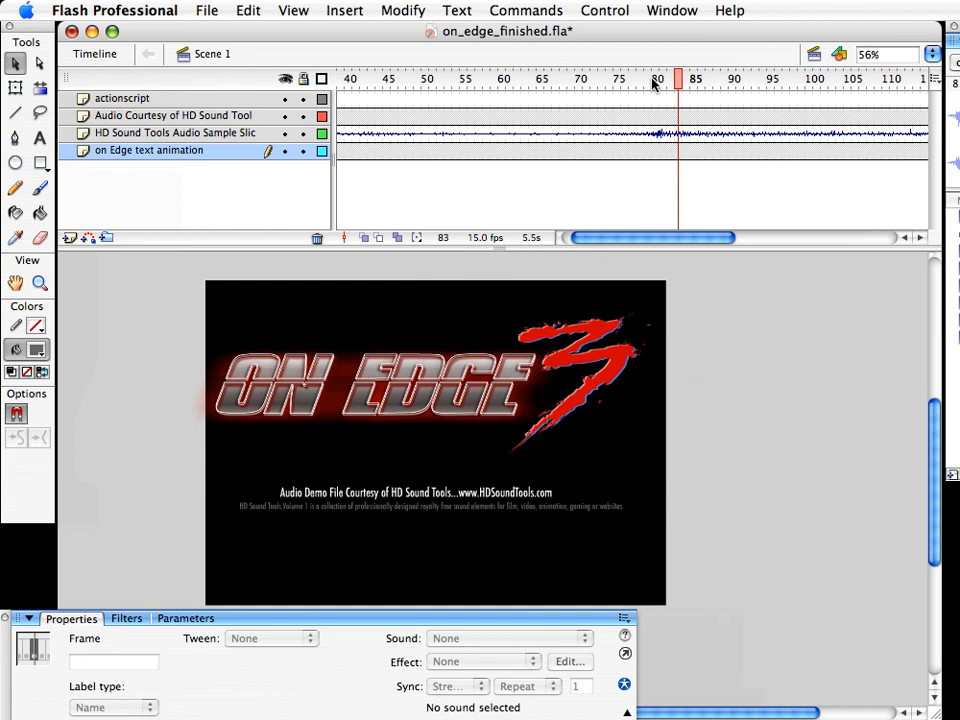
key(period)
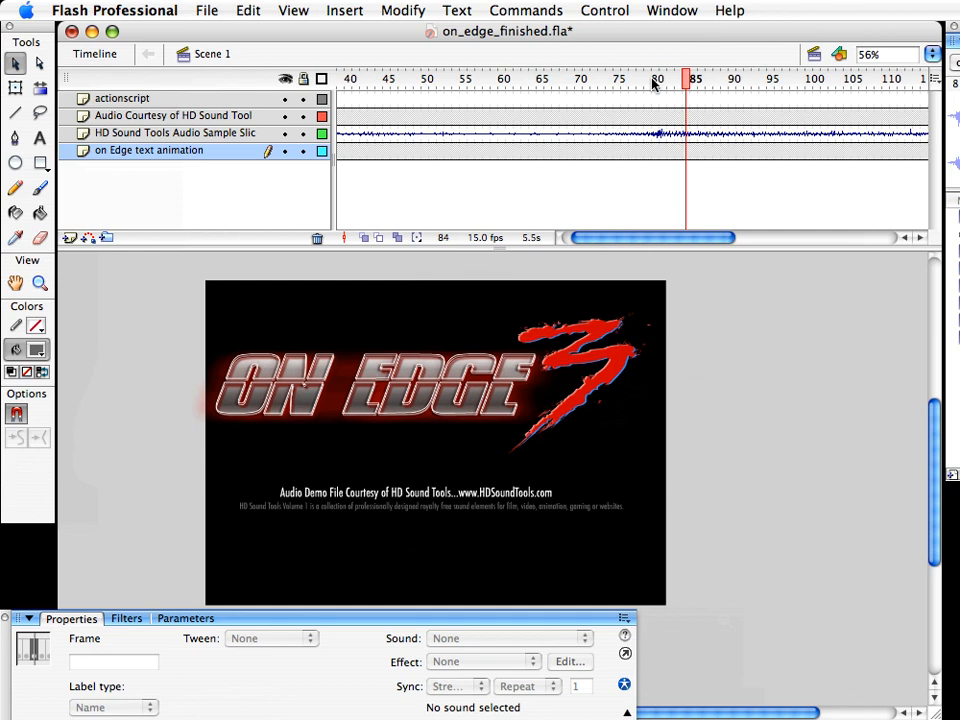
Save the document and play the main timeline from frame 4 to review the whole title animation
key(super+s)
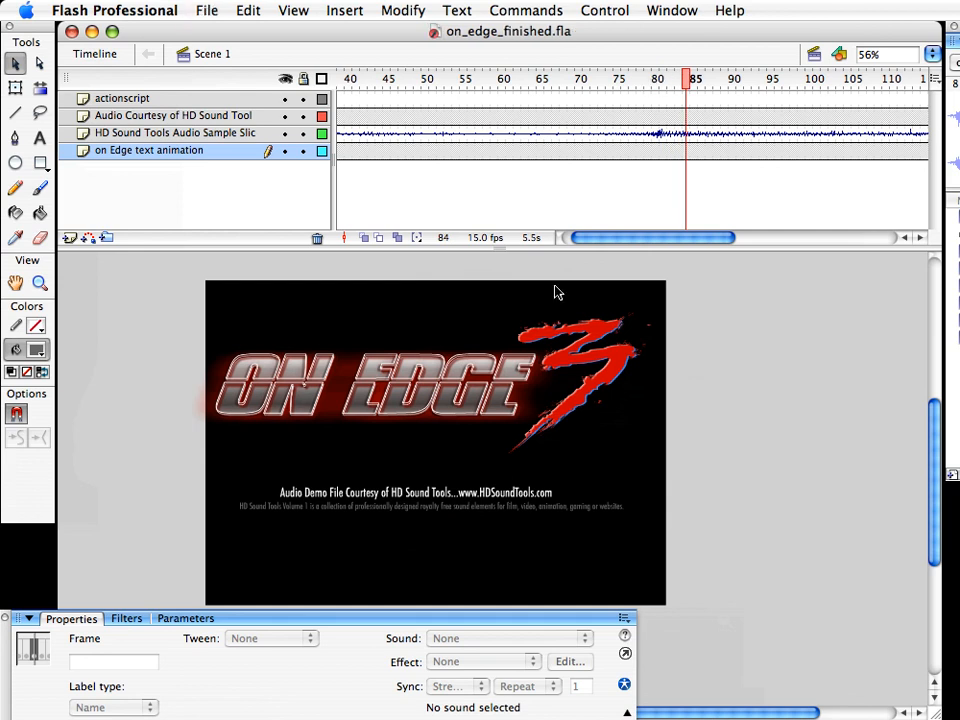
click(620, 151)
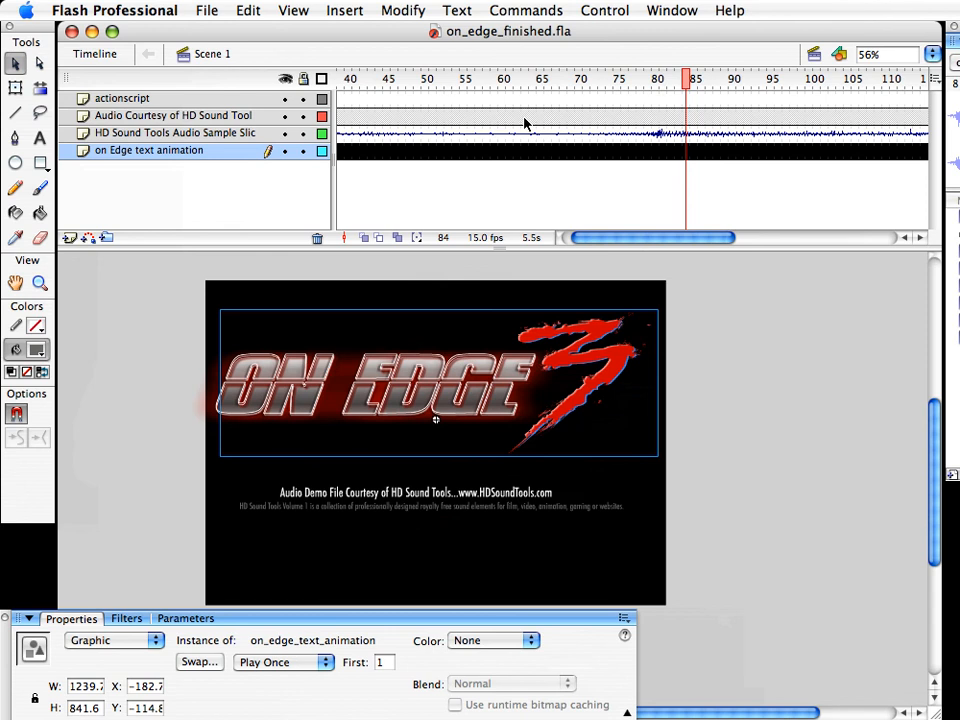
drag(620, 238, 590, 238)
click(364, 79)
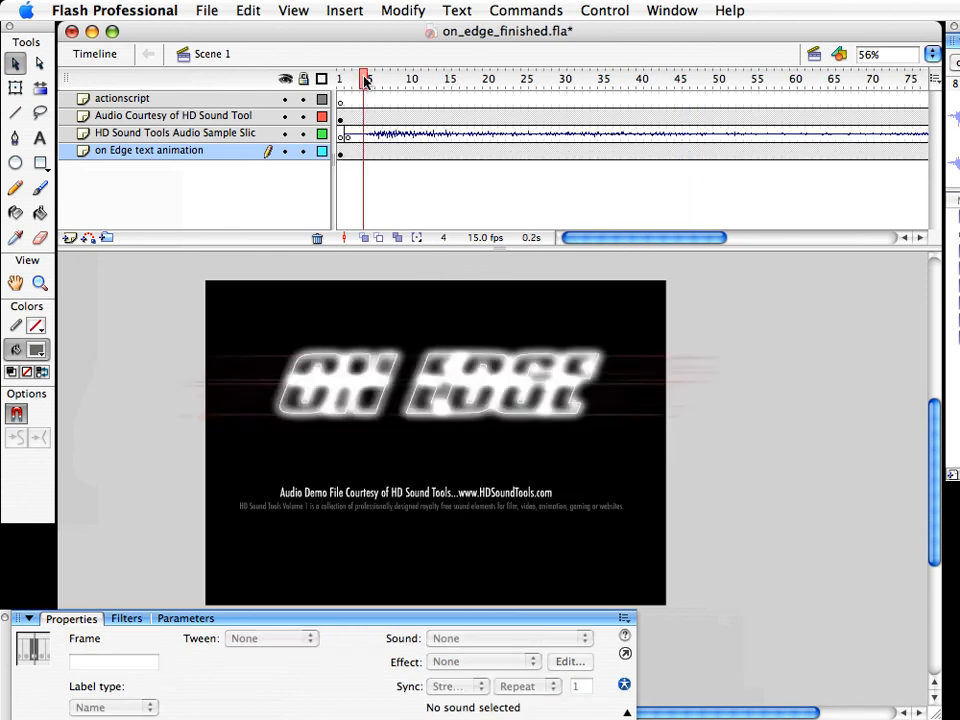
key(Return)
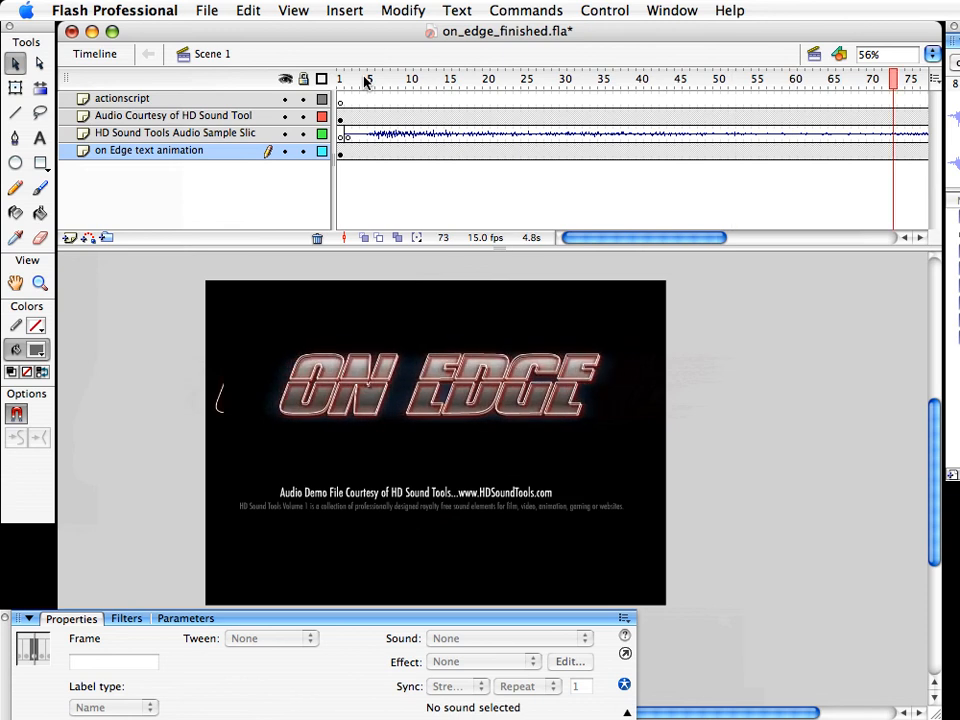
Scrub the Scene 1 timeline back to around frames 27–30 to check the title's stroke animation
drag(672, 238, 680, 237)
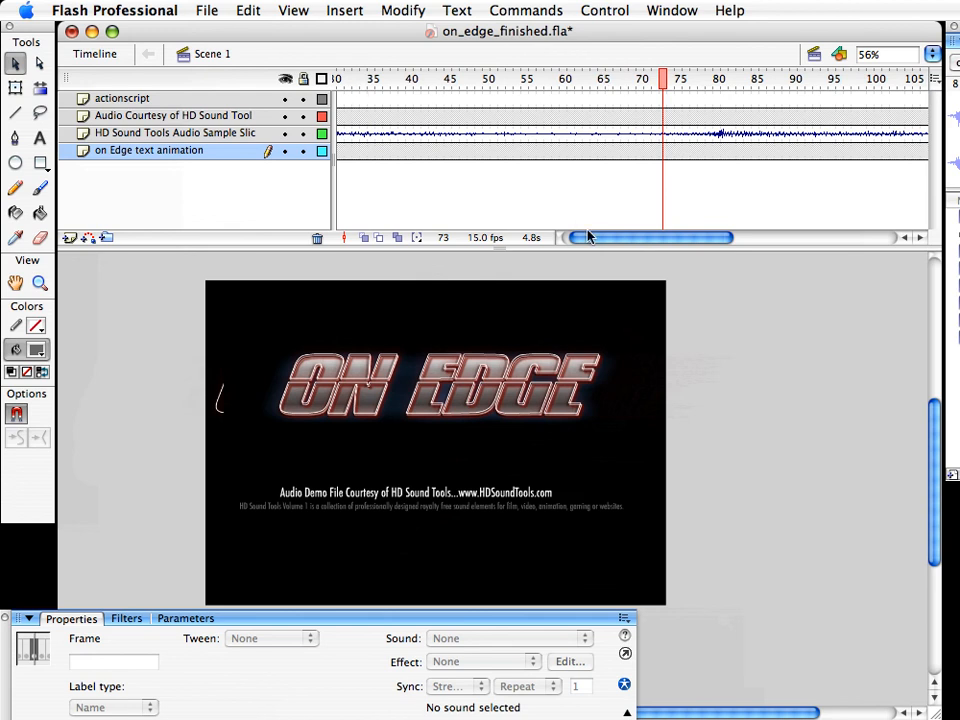
drag(589, 236, 571, 196)
click(413, 81)
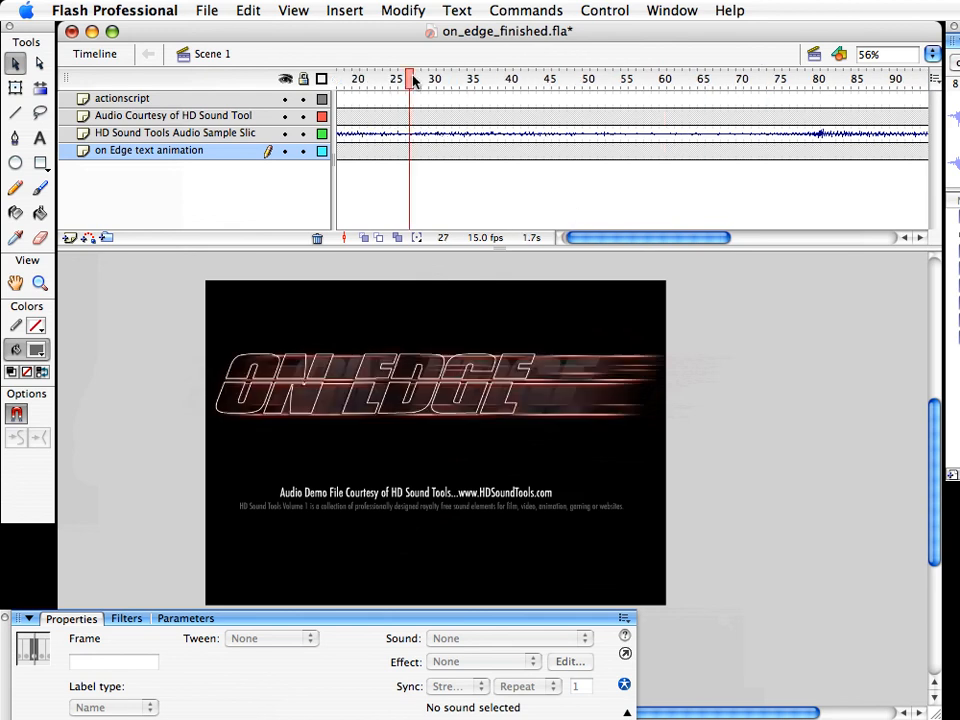
drag(413, 81, 432, 83)
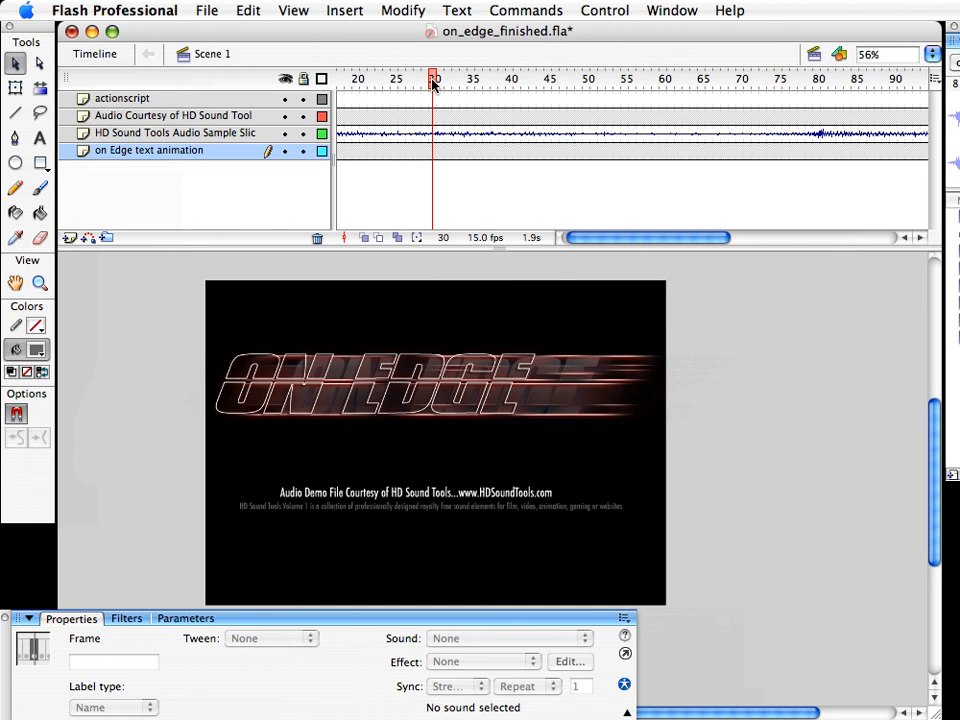
Open the on_edge_text_animation symbol, play it, and scrub its title glow and tweens between about frames 16 and 64
double_click(435, 402)
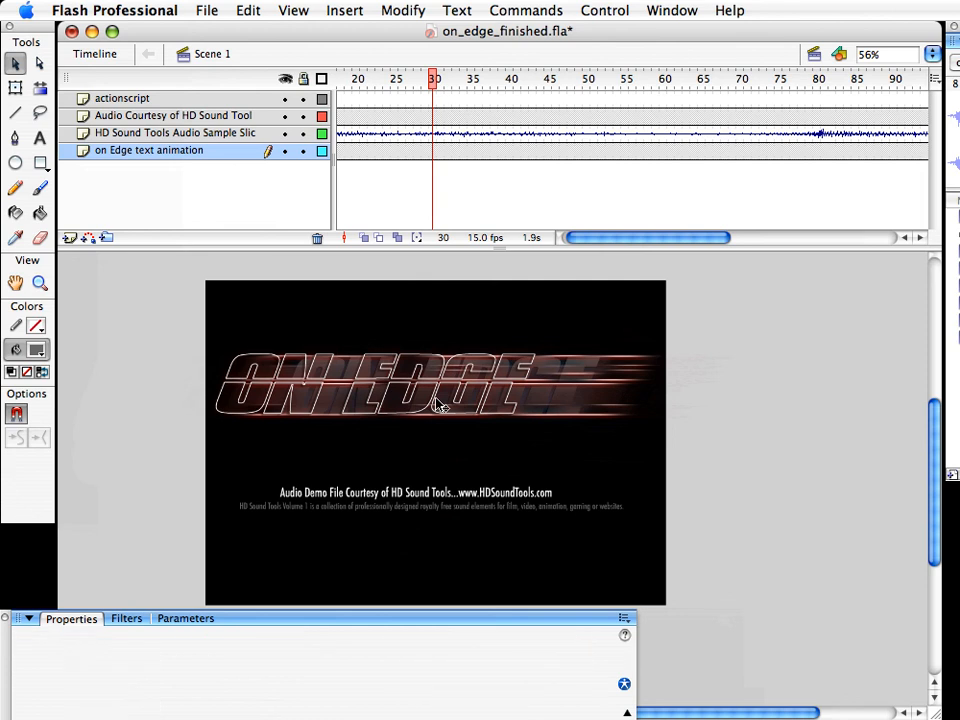
key(Return)
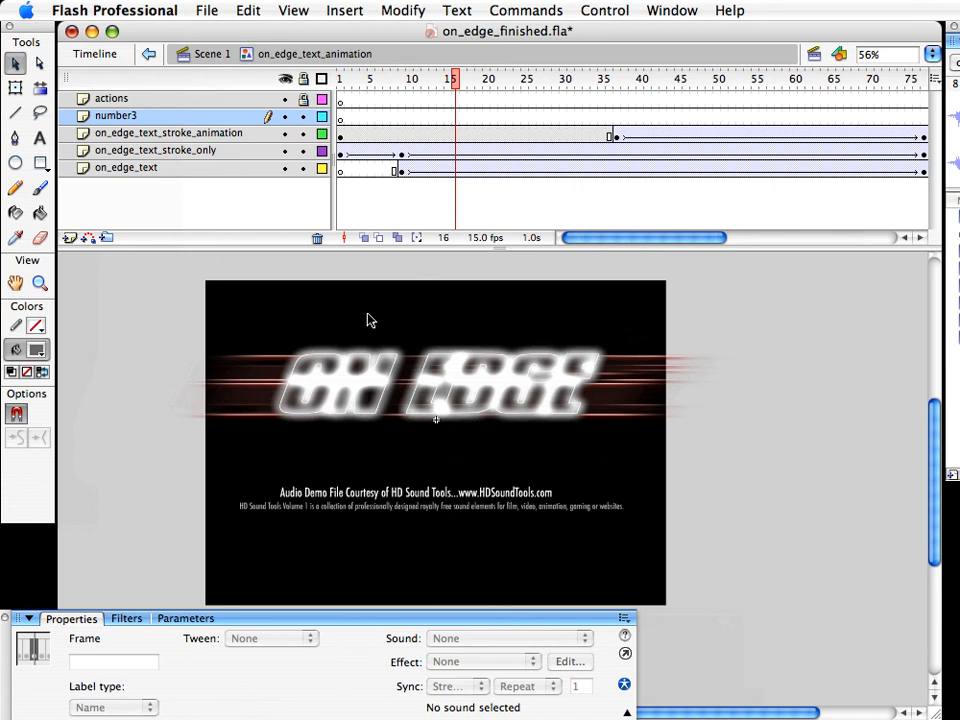
drag(469, 79, 624, 79)
drag(695, 100, 818, 127)
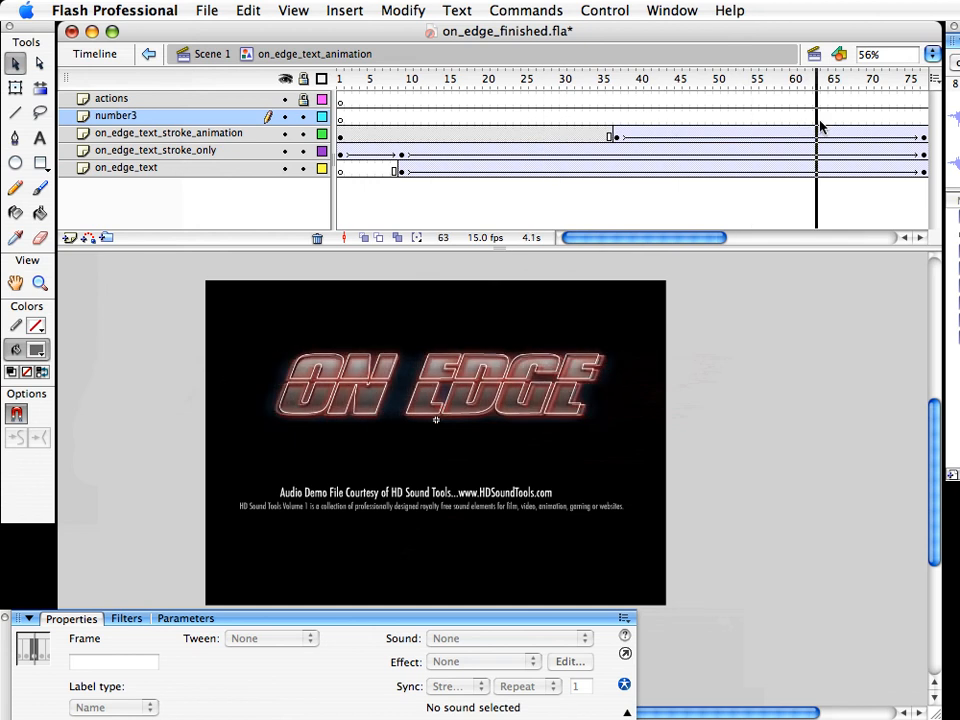
drag(744, 120, 823, 193)
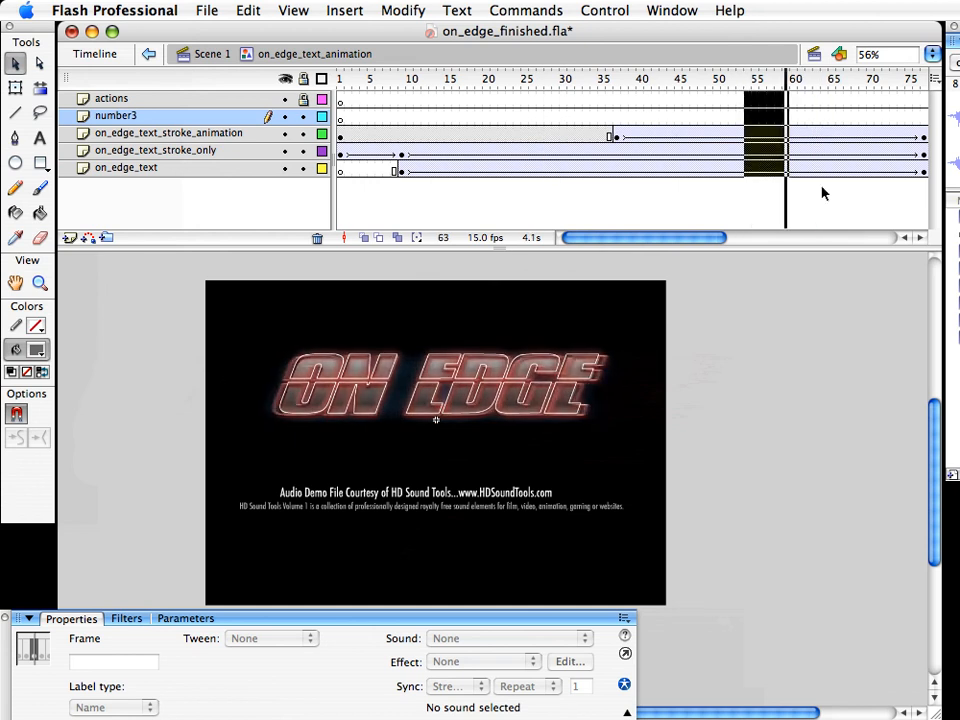
click(825, 170)
drag(631, 238, 637, 238)
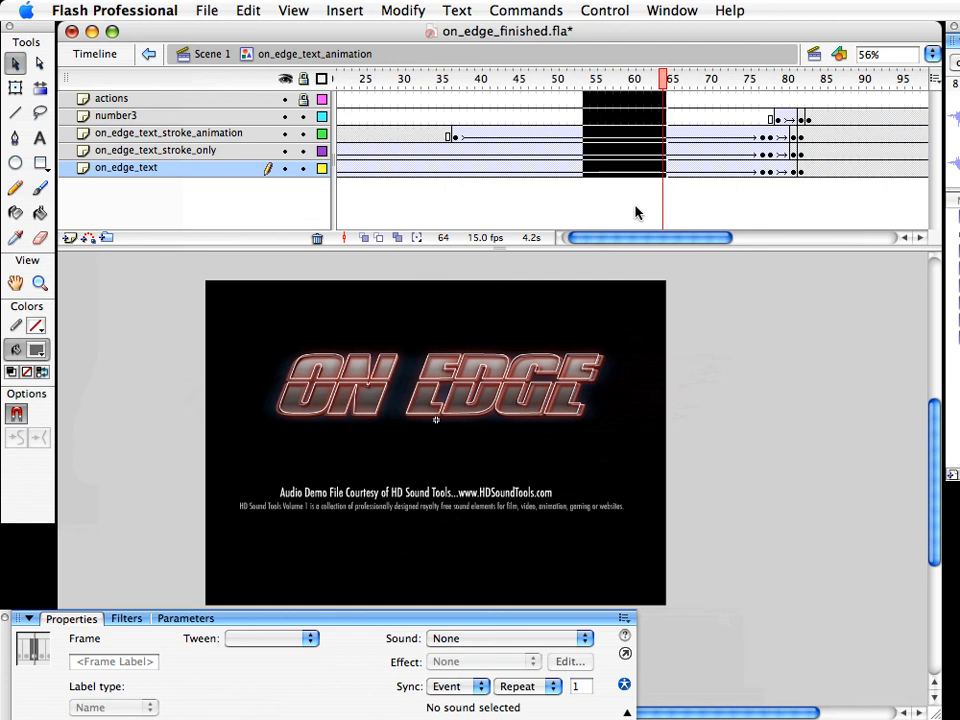
click(493, 80)
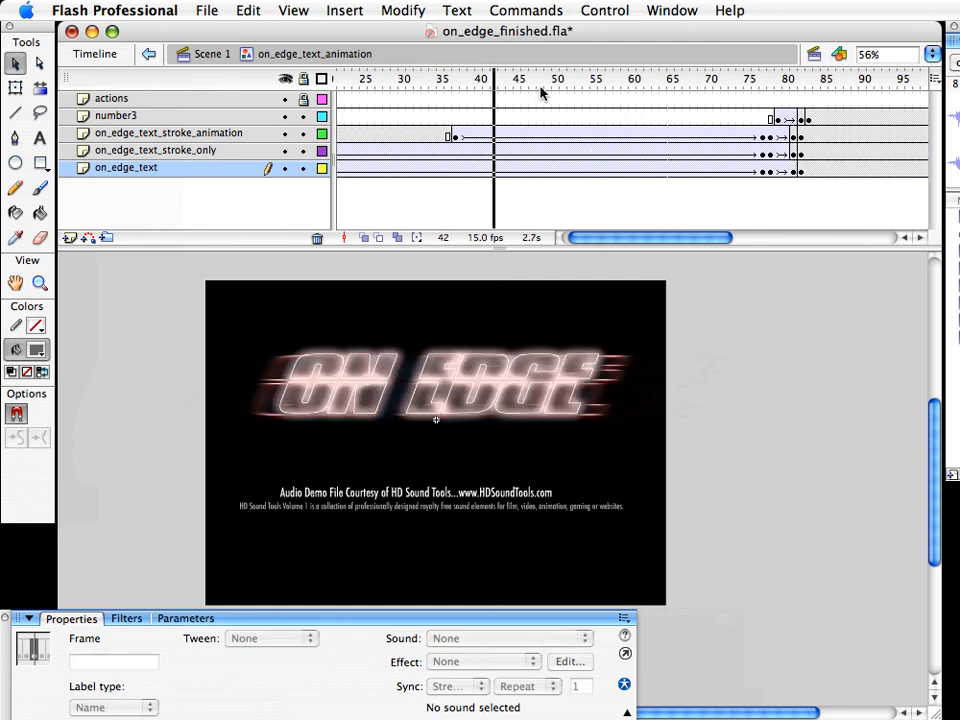
drag(540, 85, 448, 81)
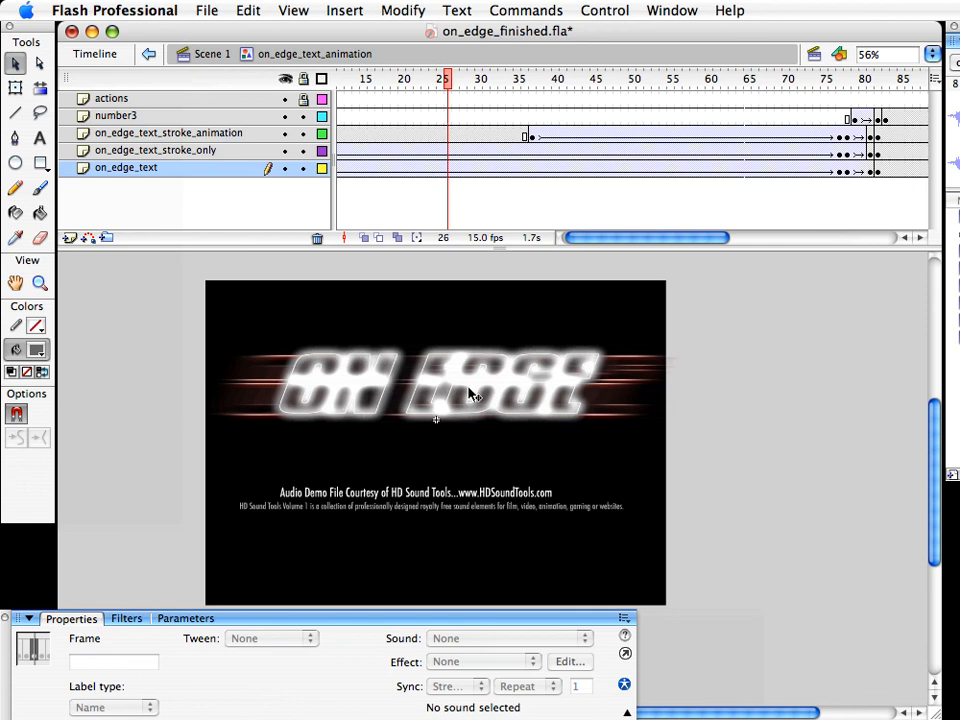
Lock the on_edge_text_stroke_only and on_edge_text layers and select the stroke animation instance at frame 26
click(465, 381)
click(476, 375)
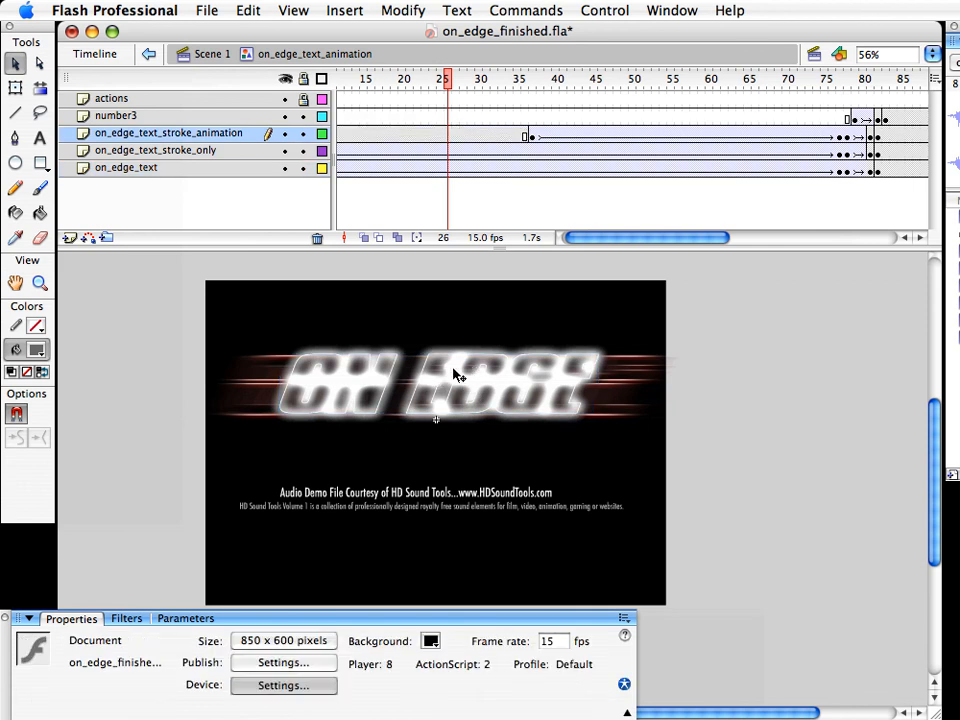
drag(303, 151, 303, 168)
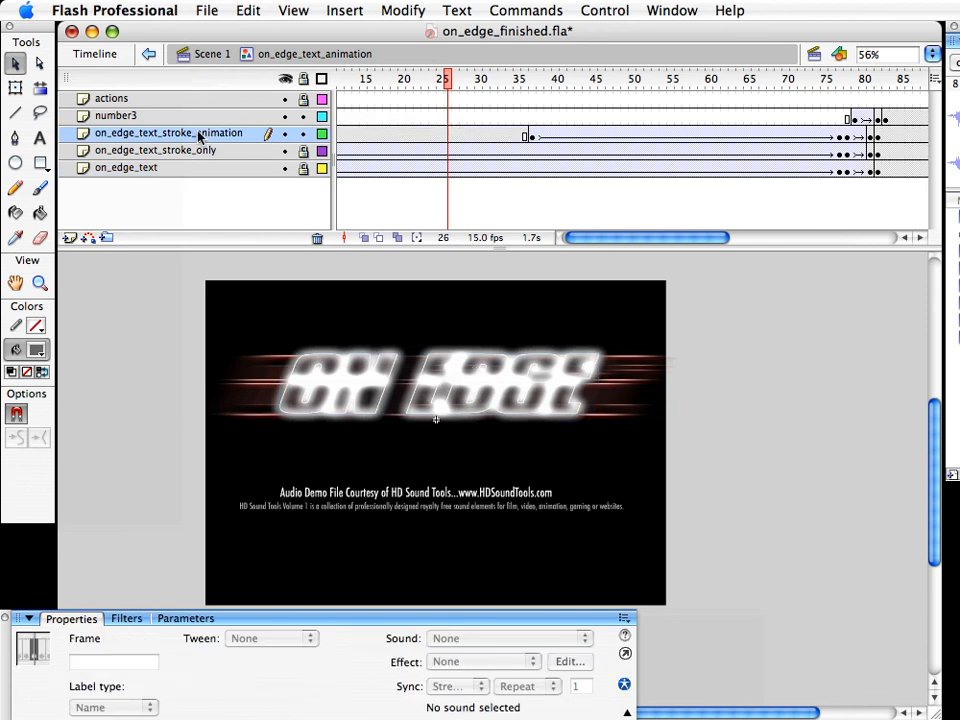
click(456, 362)
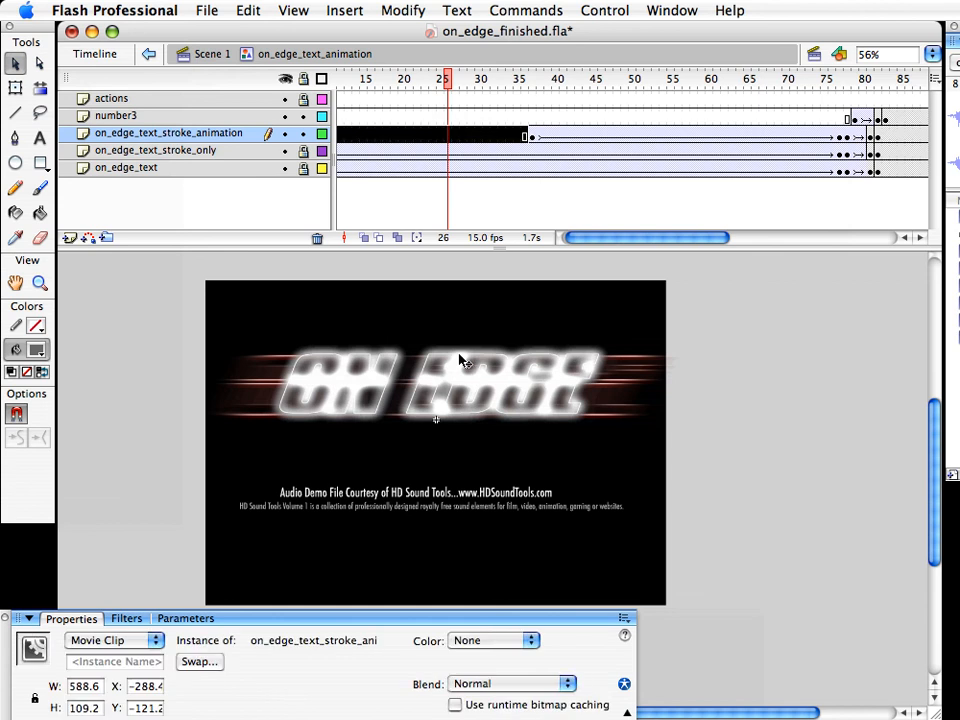
Inside the on_edge_text_stroke_animation symbol, insert frames at 31–34 across all three layers until the timeline runs to frame 73
double_click(456, 362)
click(338, 84)
drag(338, 84, 593, 147)
key(F5)
key(F5)
key(F5)
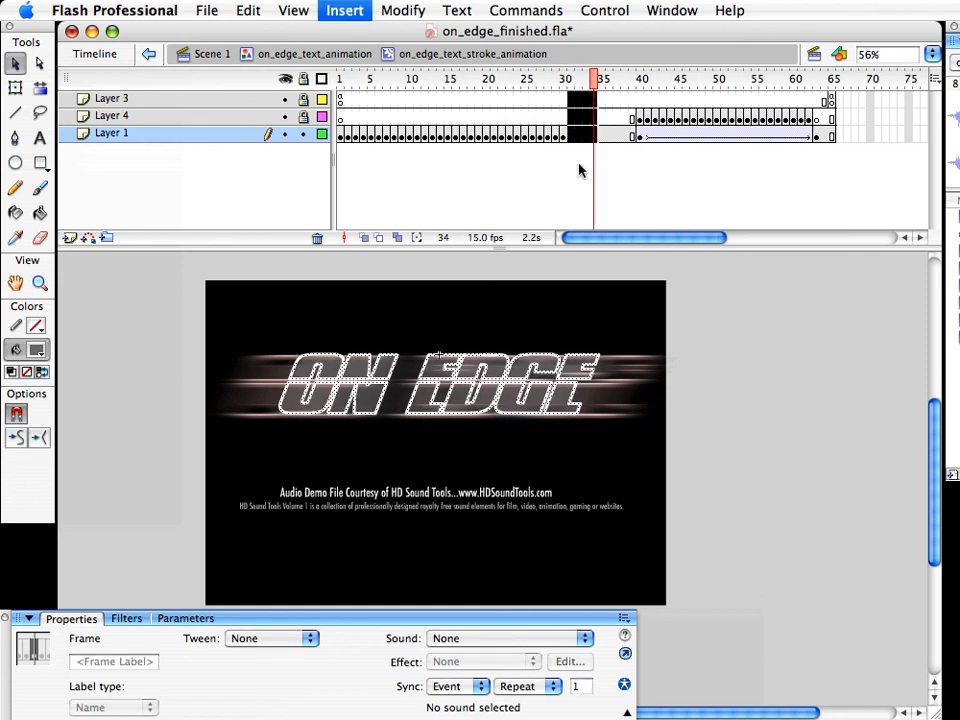
drag(592, 78, 578, 100)
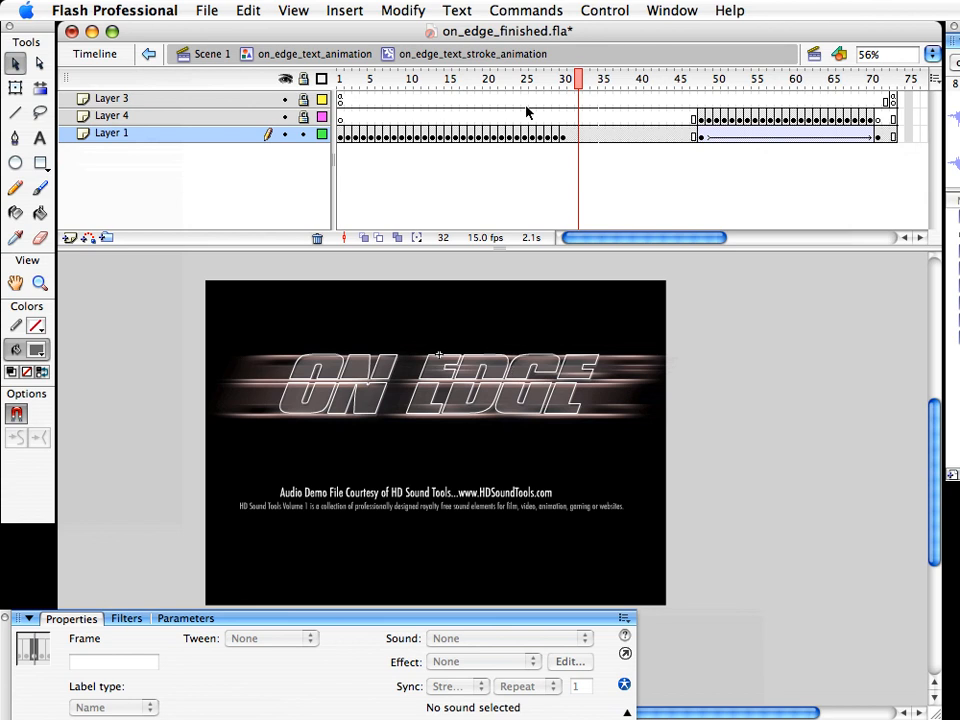
drag(591, 88, 639, 80)
Return to on_edge_text_animation, replay it, and check the stroke animation tween starting at frame 37
click(314, 53)
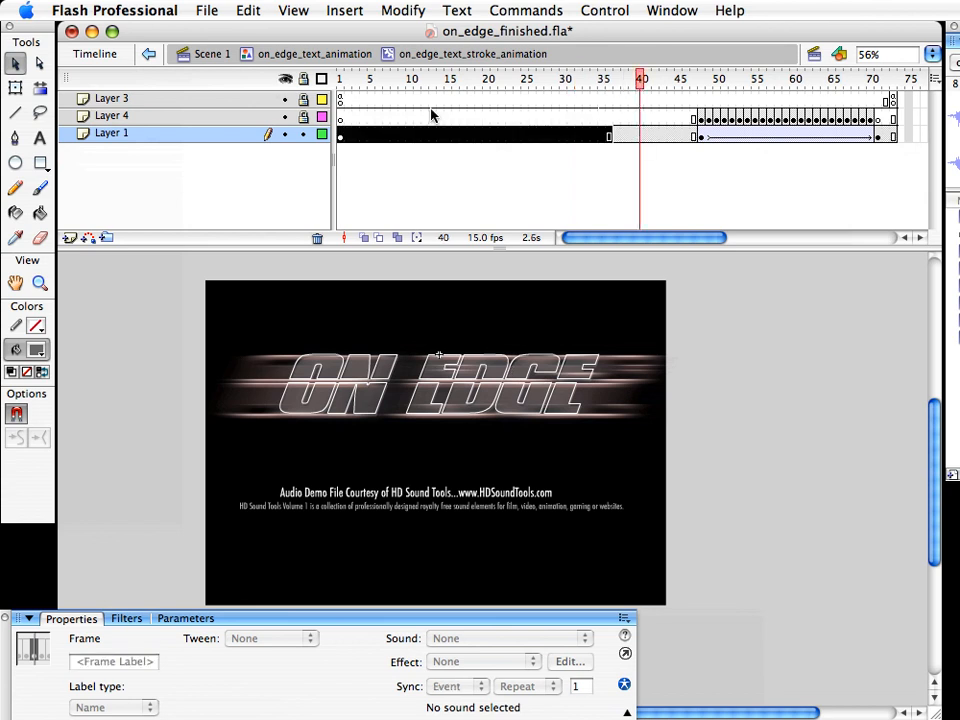
key(Return)
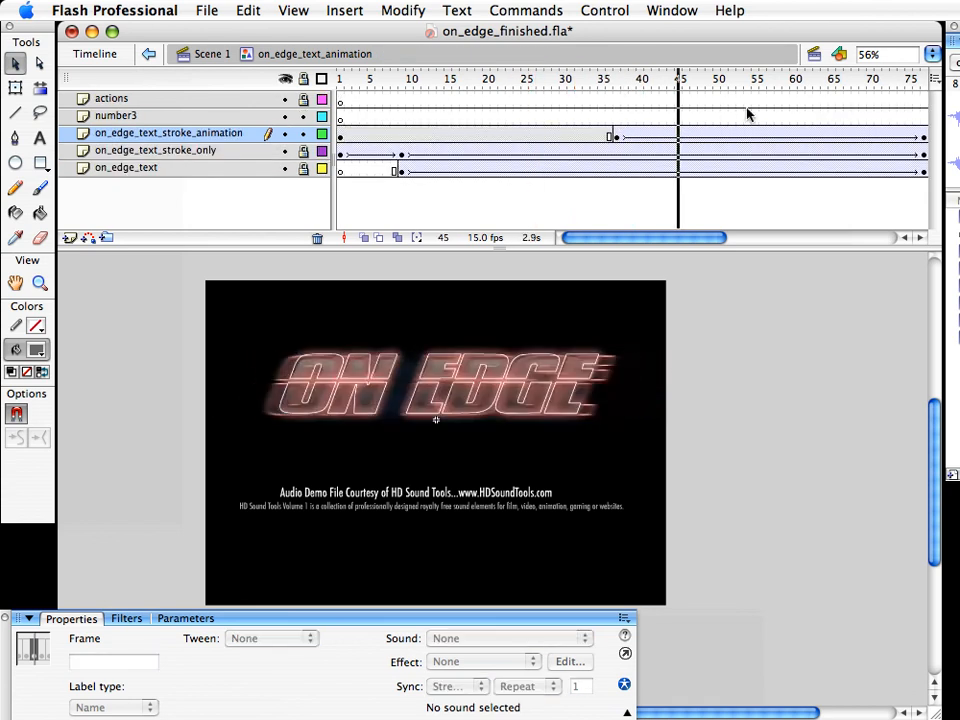
mouse_move(697, 106)
mouse_down()
mouse_move(538, 111)
mouse_move(478, 133)
mouse_move(615, 133)
mouse_up()
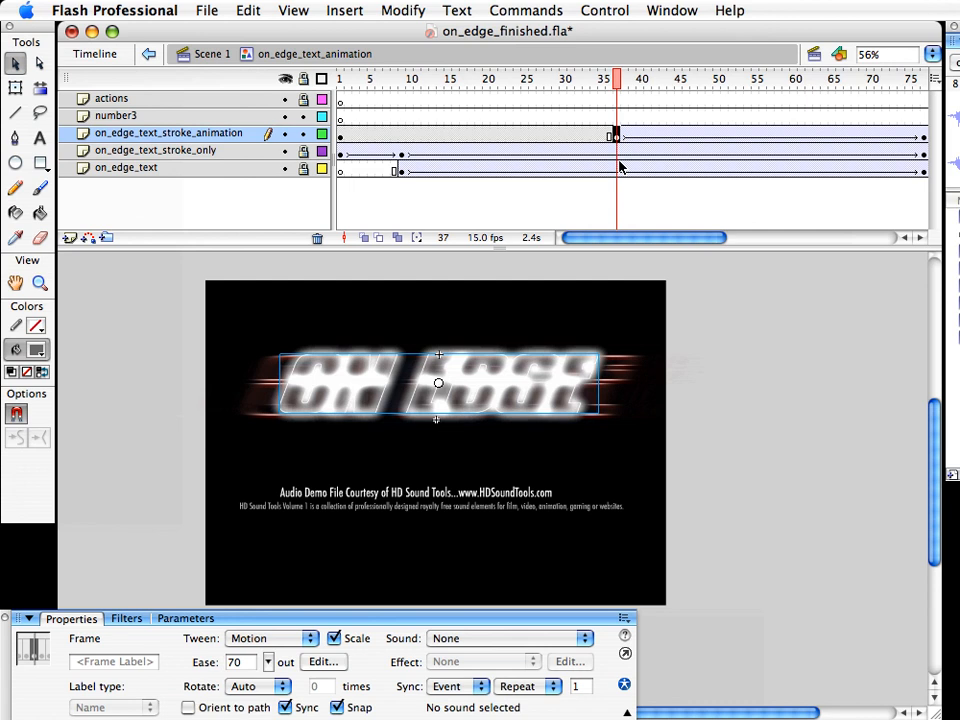
drag(608, 237, 613, 238)
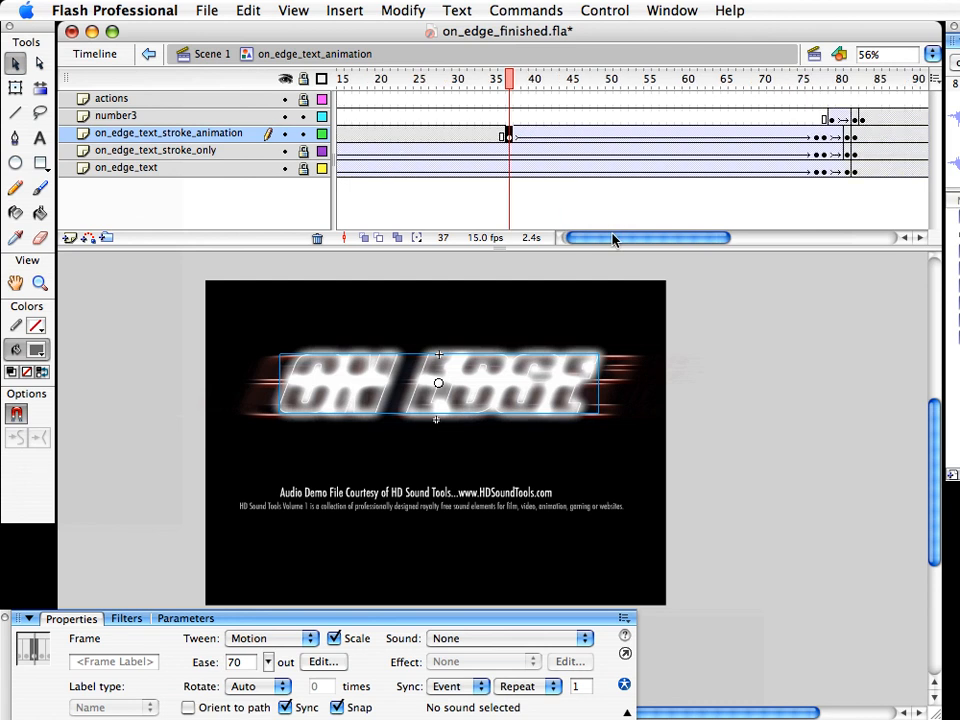
key(super+s)
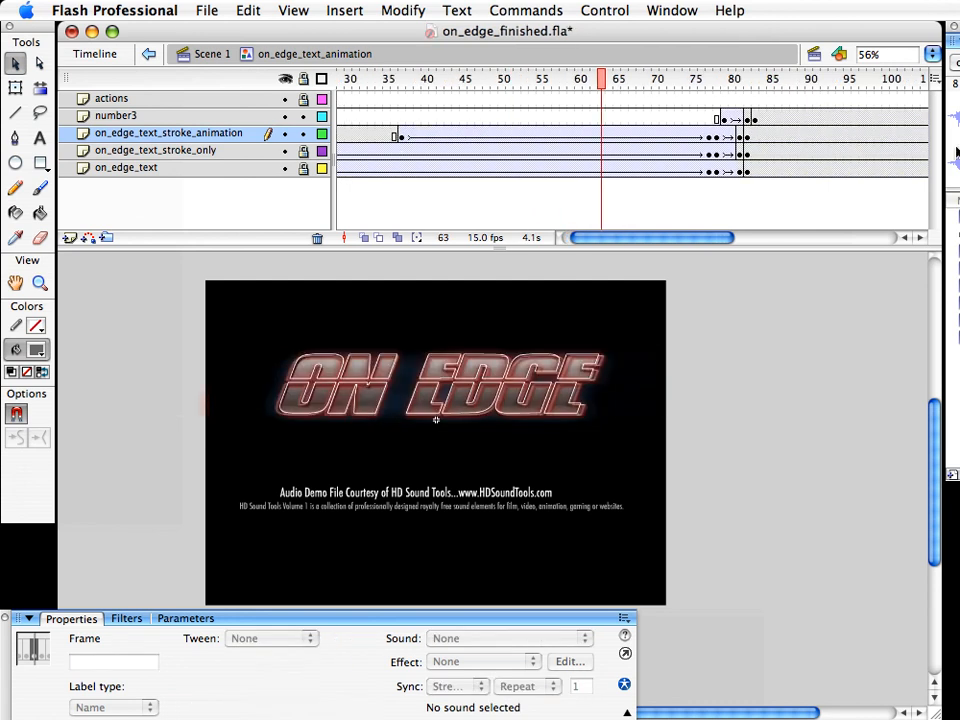
key(super+Return)
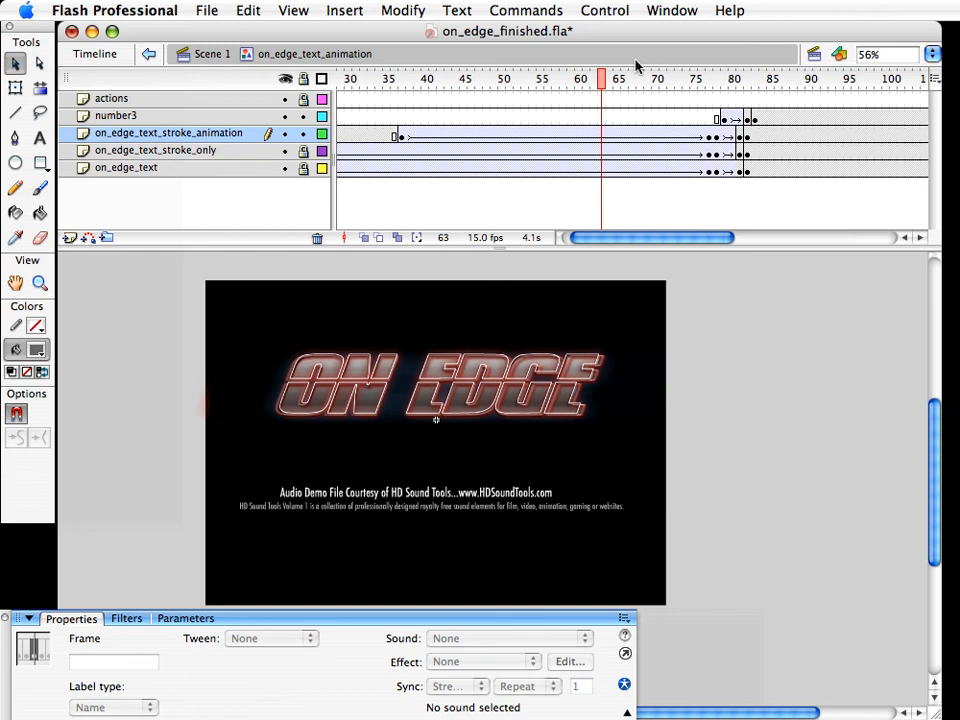
Move the on_edge_text_stroke_animation layer's tween start keyframe to frame 56 and check the title at frame 45
drag(398, 137, 548, 140)
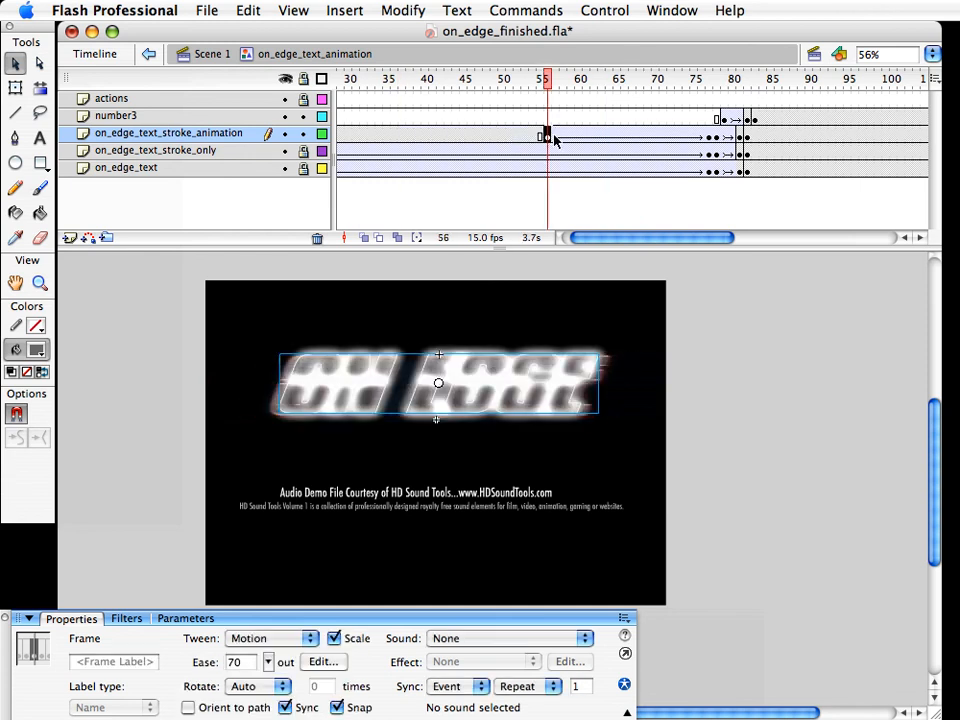
drag(563, 72, 464, 88)
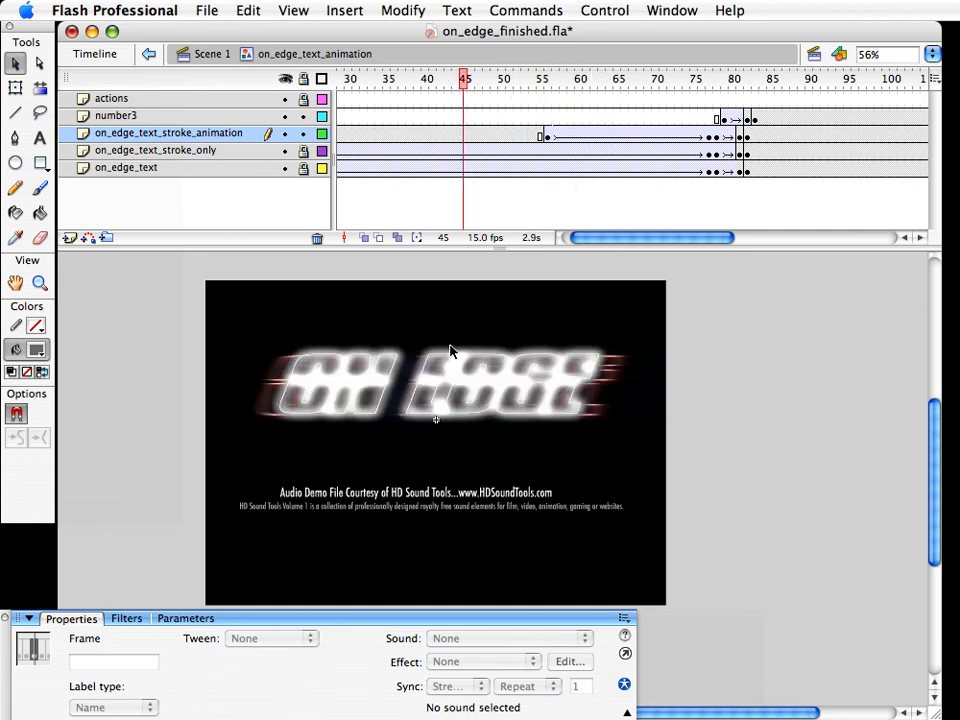
drag(510, 90, 462, 96)
Inside the on_edge_text_stroke_animation symbol, remove frames 41 to 47 from all three layers
click(381, 392)
click(370, 388)
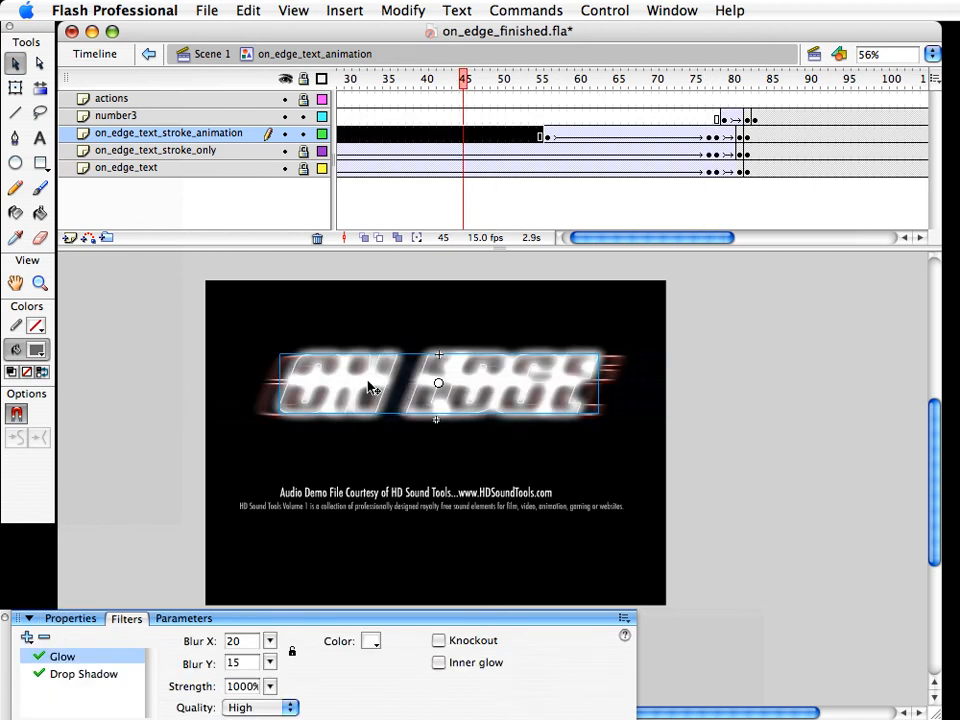
double_click(370, 388)
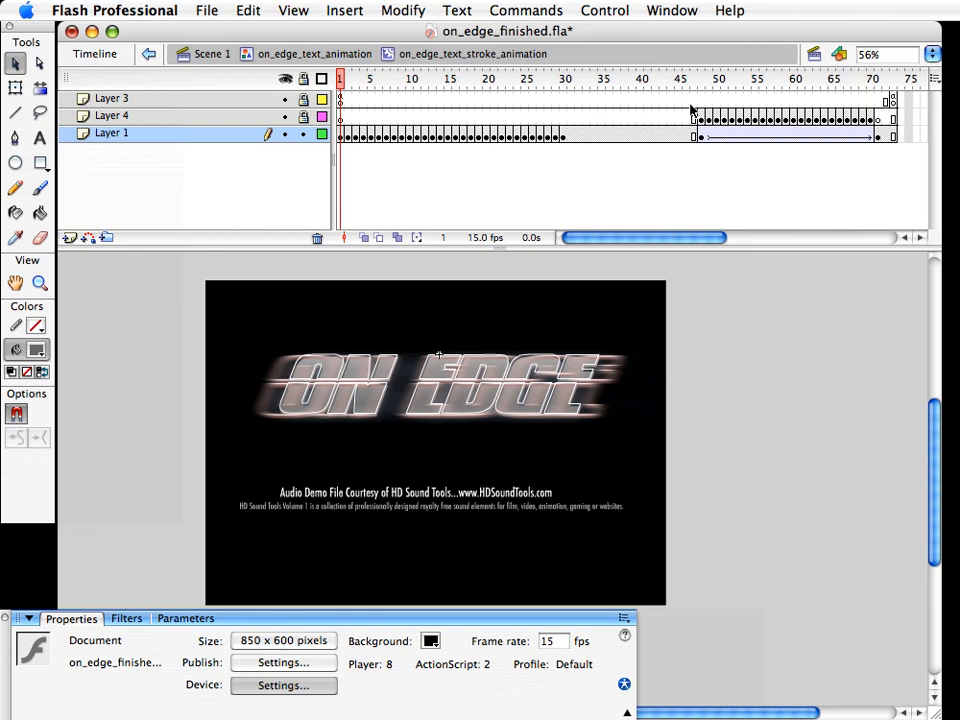
drag(690, 104, 650, 140)
right_click(673, 131)
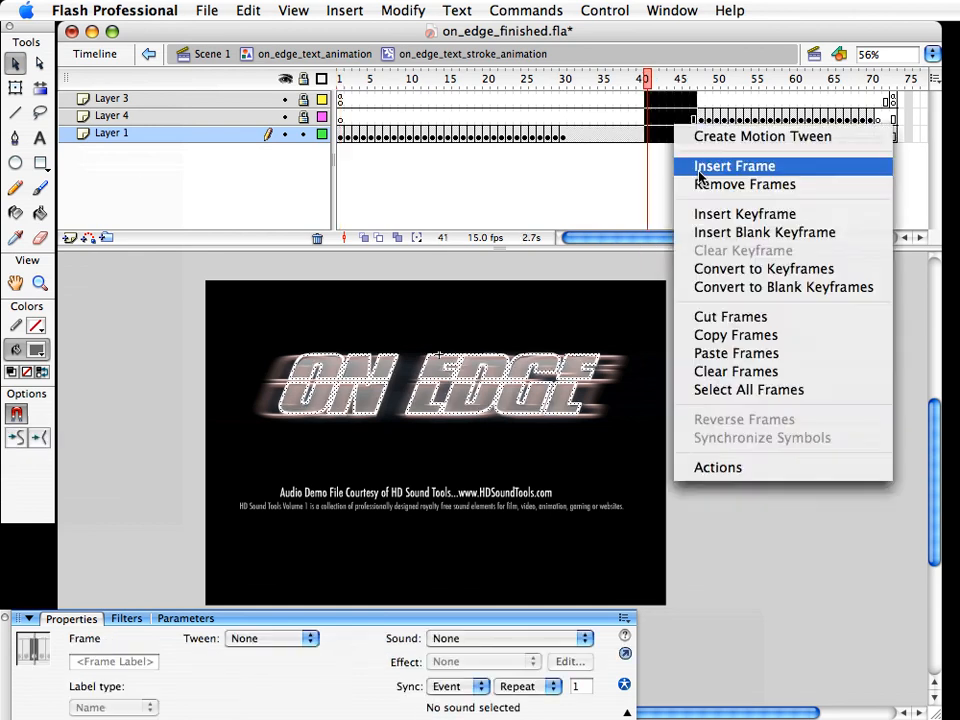
click(692, 183)
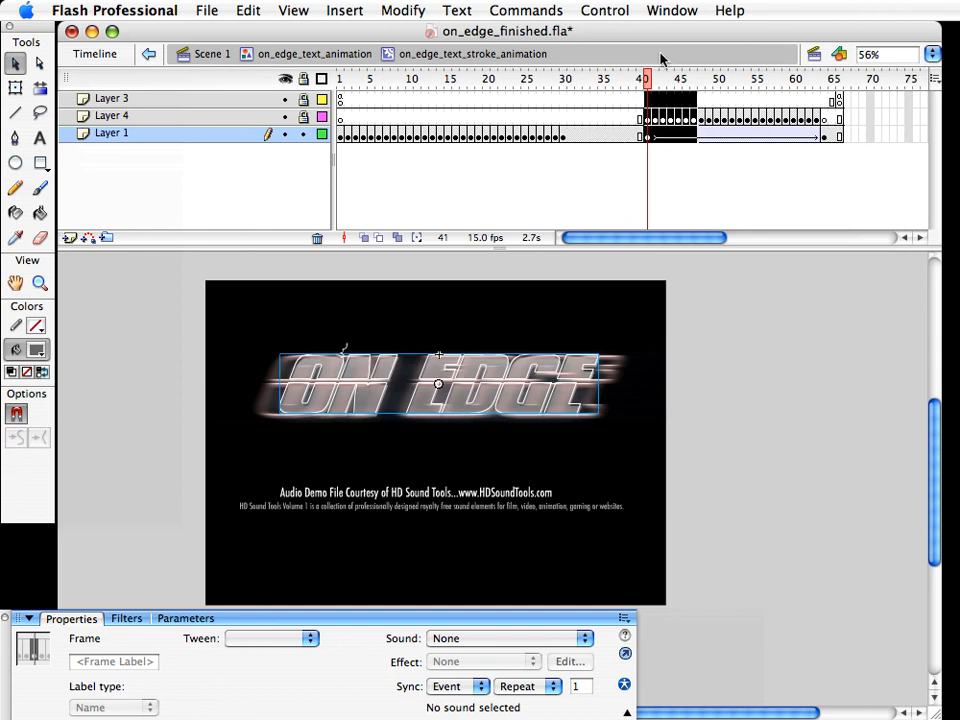
Copy the Layer 1 tween keyframe at frame 41 and paste it into frame 31 of the same layer
drag(646, 79, 365, 97)
click(562, 131)
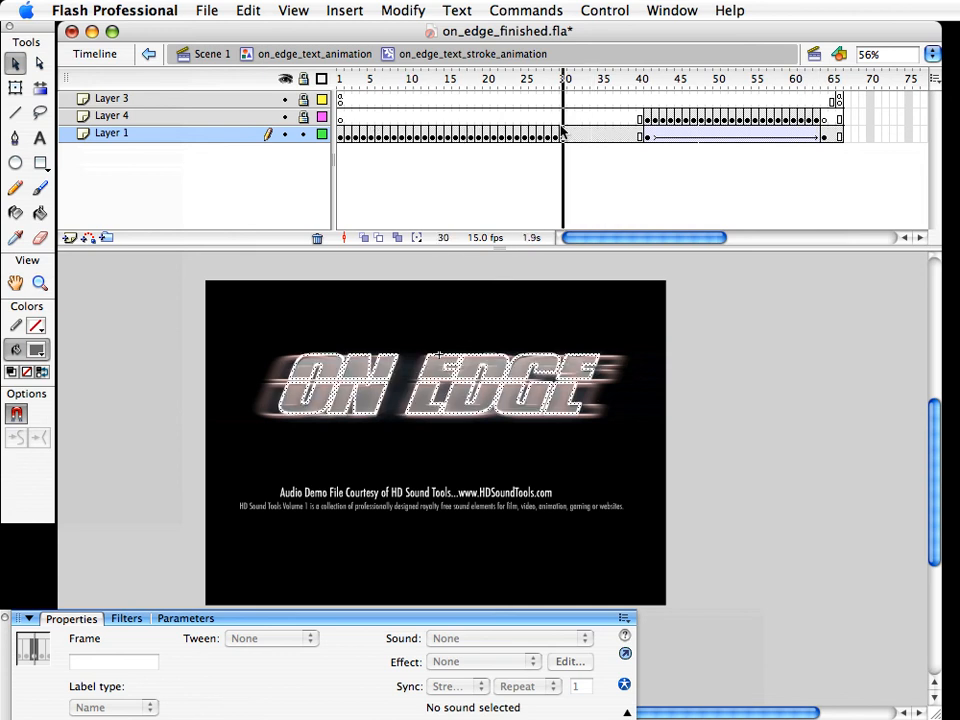
drag(562, 127, 609, 130)
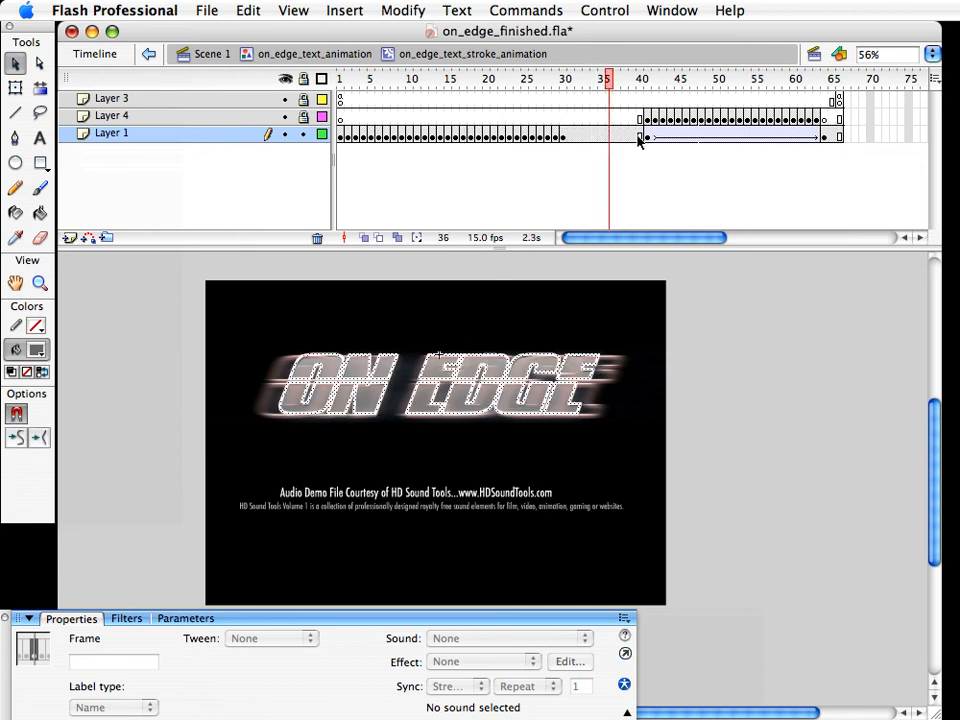
click(639, 136)
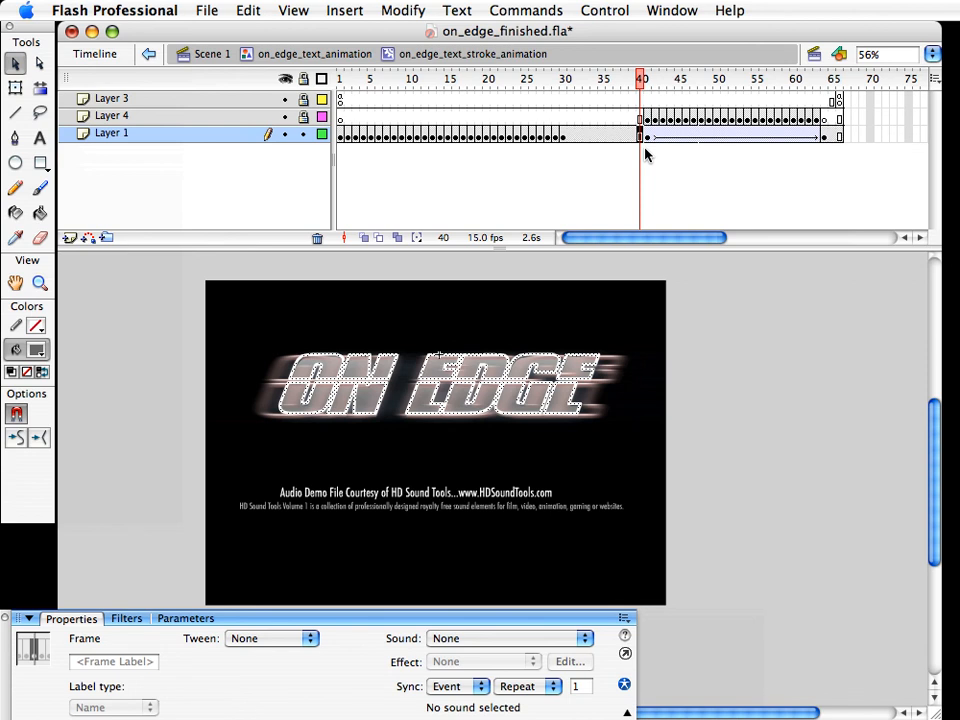
click(647, 136)
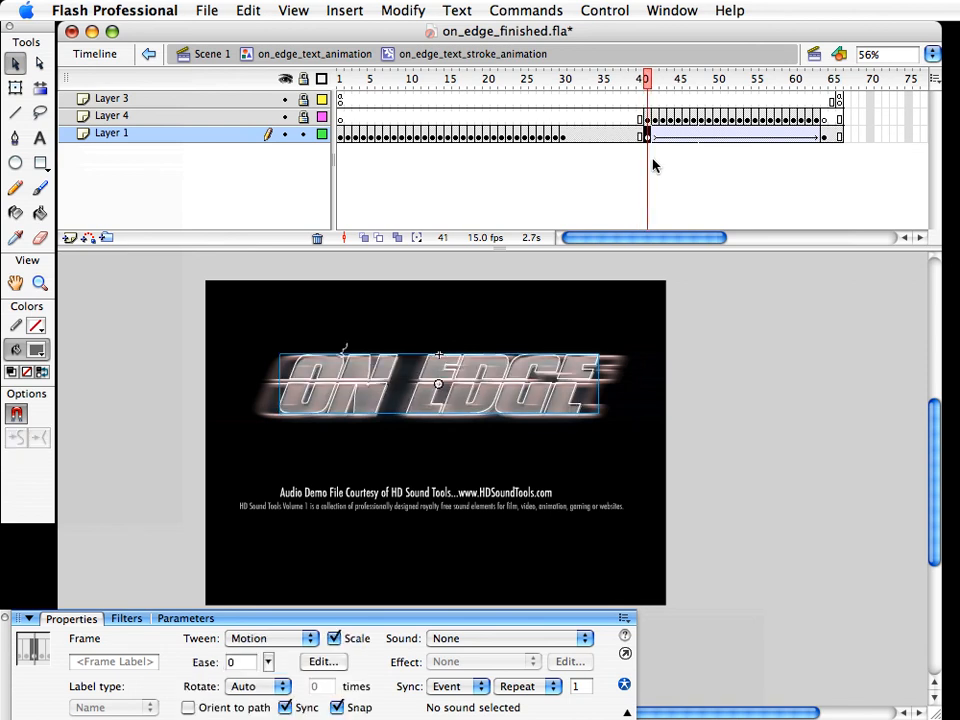
right_click(649, 139)
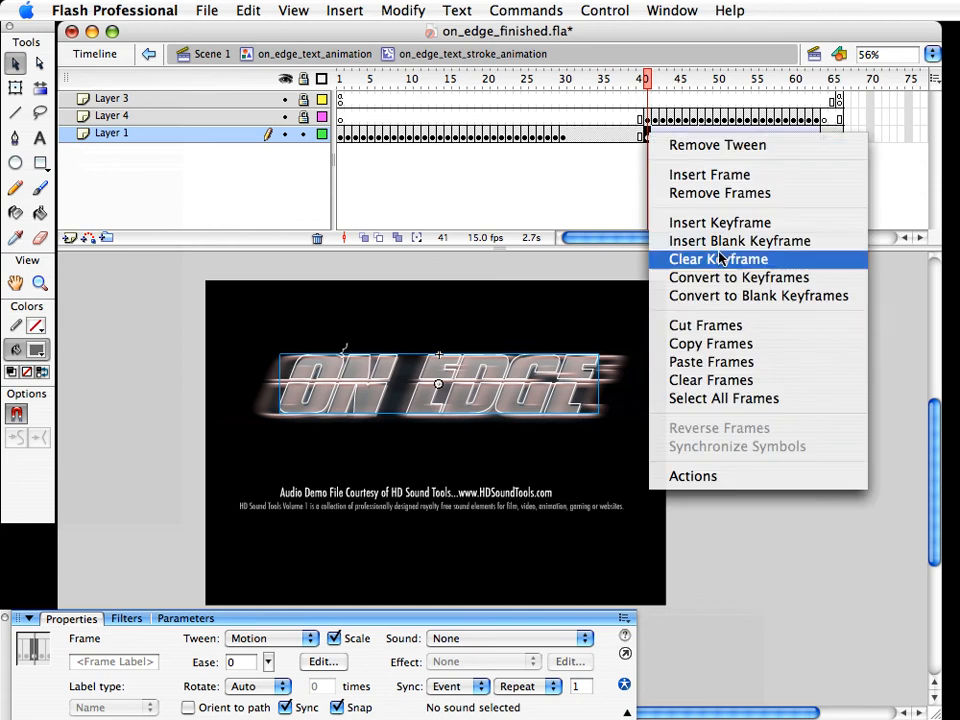
click(707, 343)
click(570, 136)
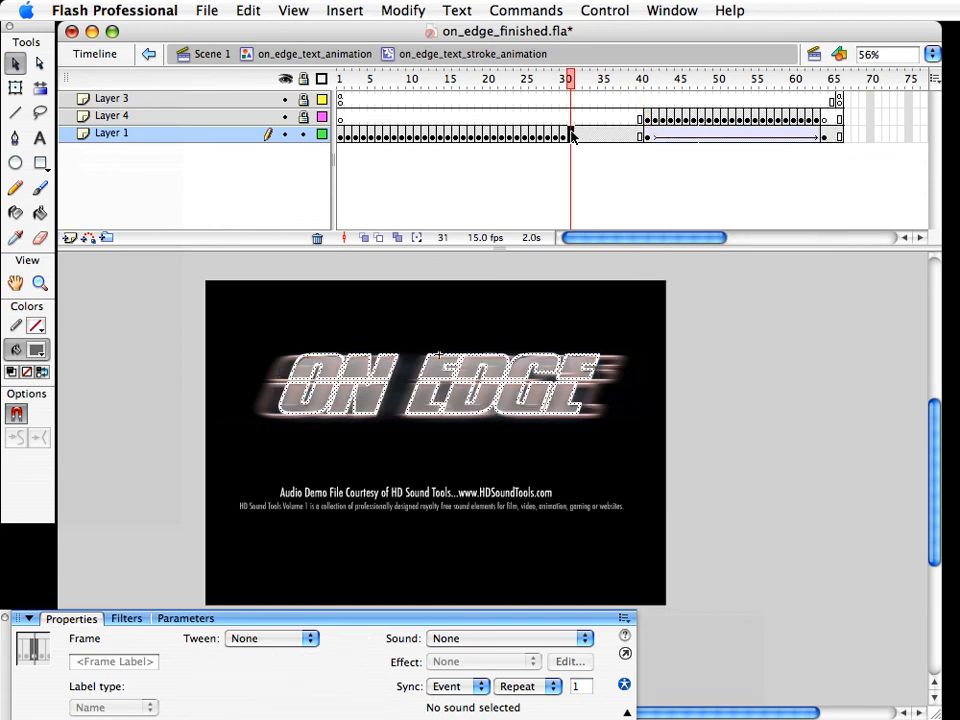
right_click(570, 136)
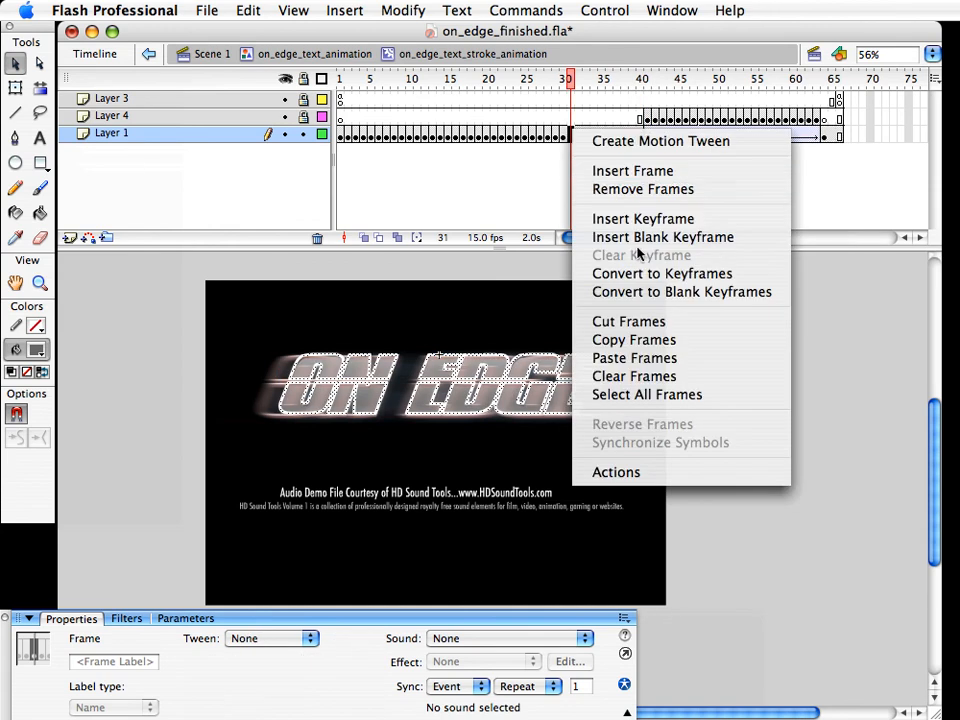
click(634, 358)
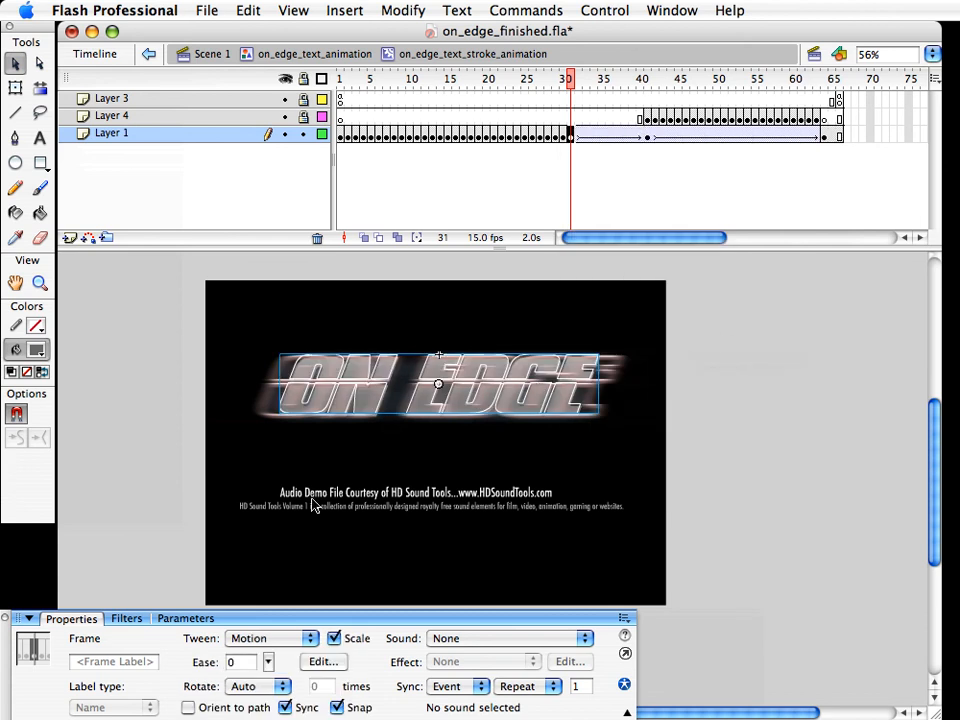
Check the filters and instance properties of the Layer 1 title clip at frame 31 and preview the tween up to frame 35
click(445, 412)
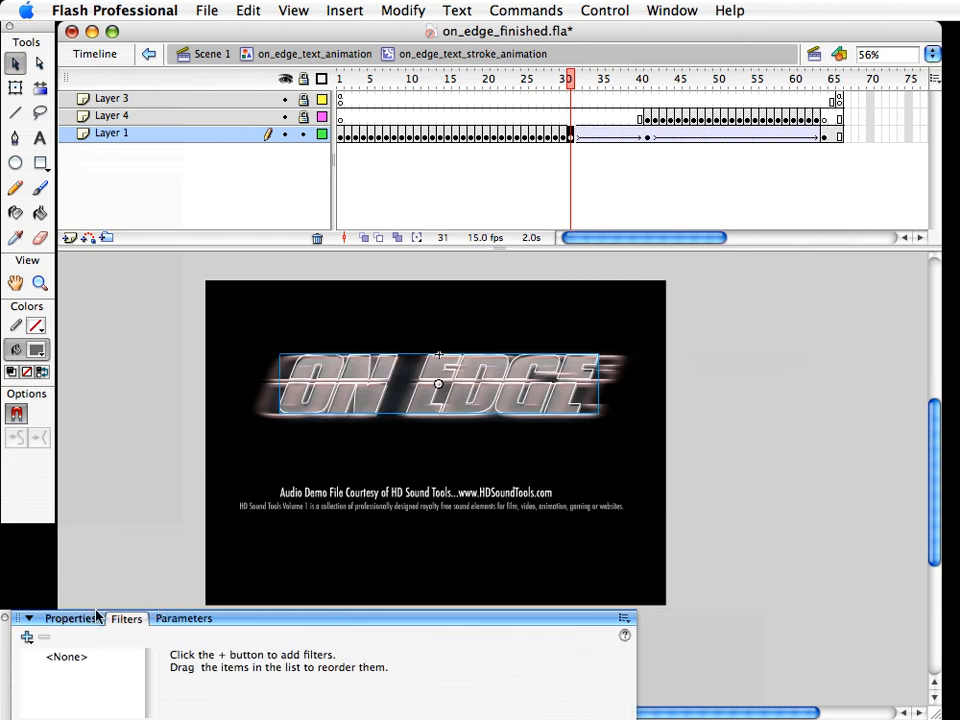
click(92, 618)
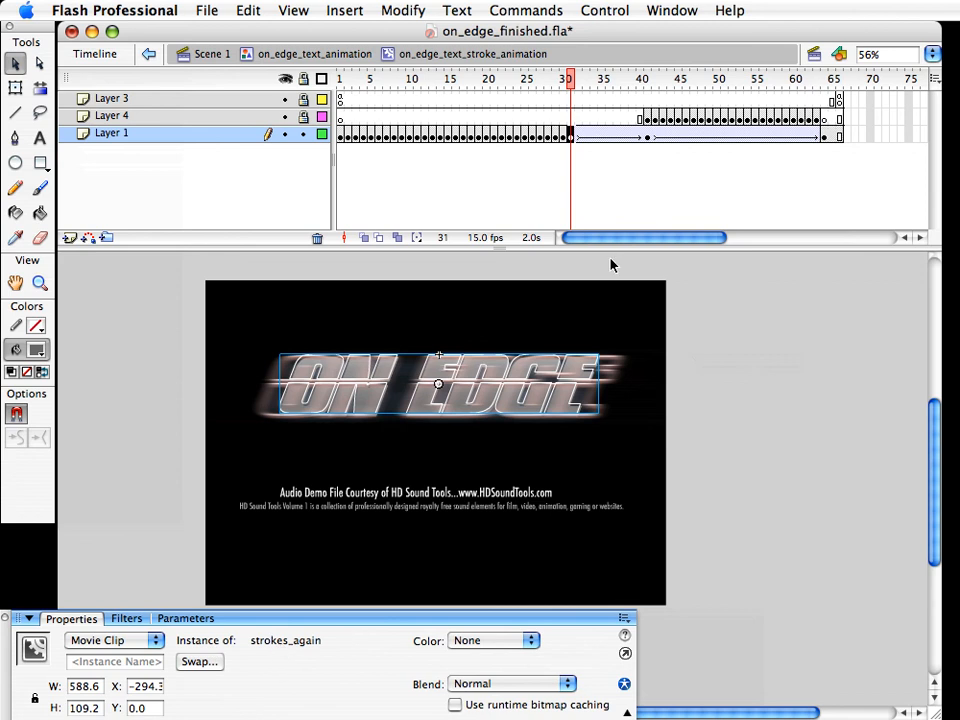
drag(572, 82, 601, 83)
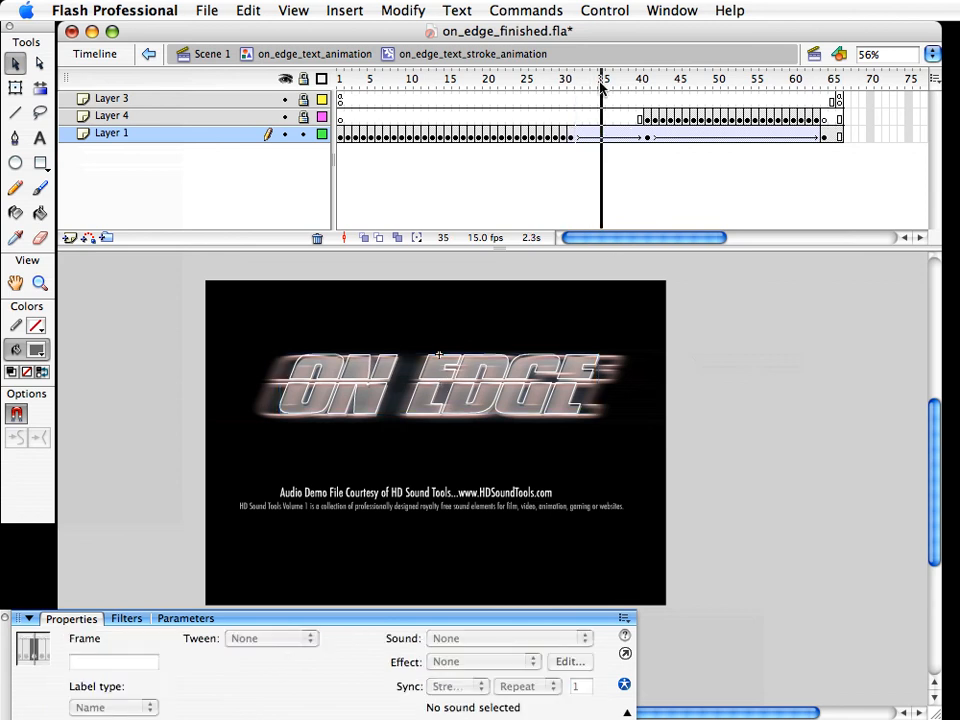
Add a light blue Glow with Blur X 29, Blur Y 20 and strength 354% to Layer 1's frame 41 clip, and return to on_edge_text_animation
click(647, 136)
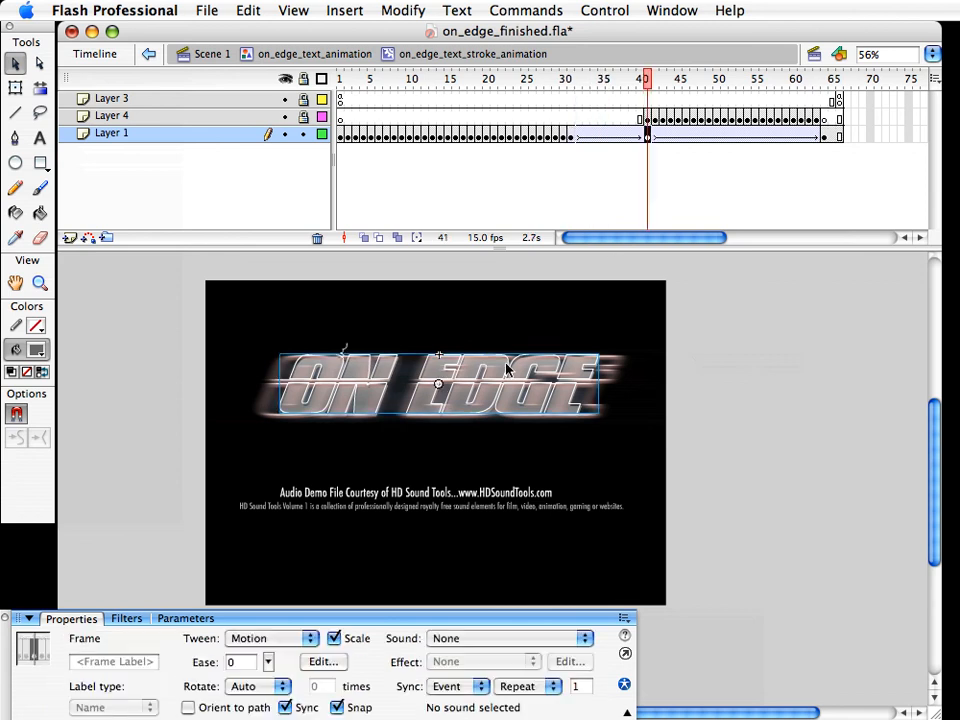
click(127, 619)
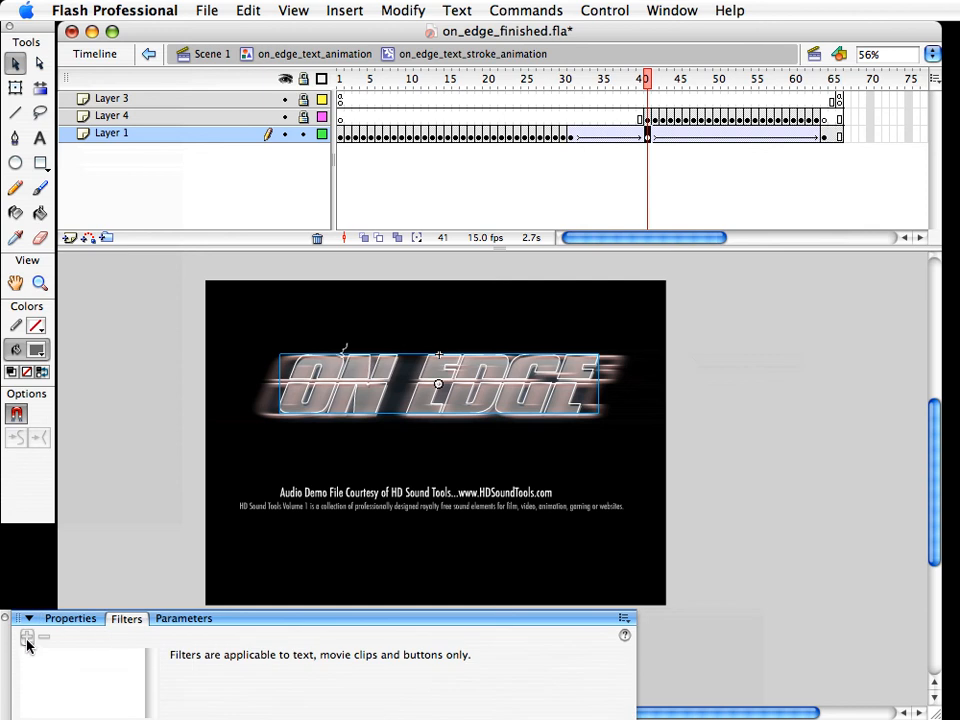
click(287, 409)
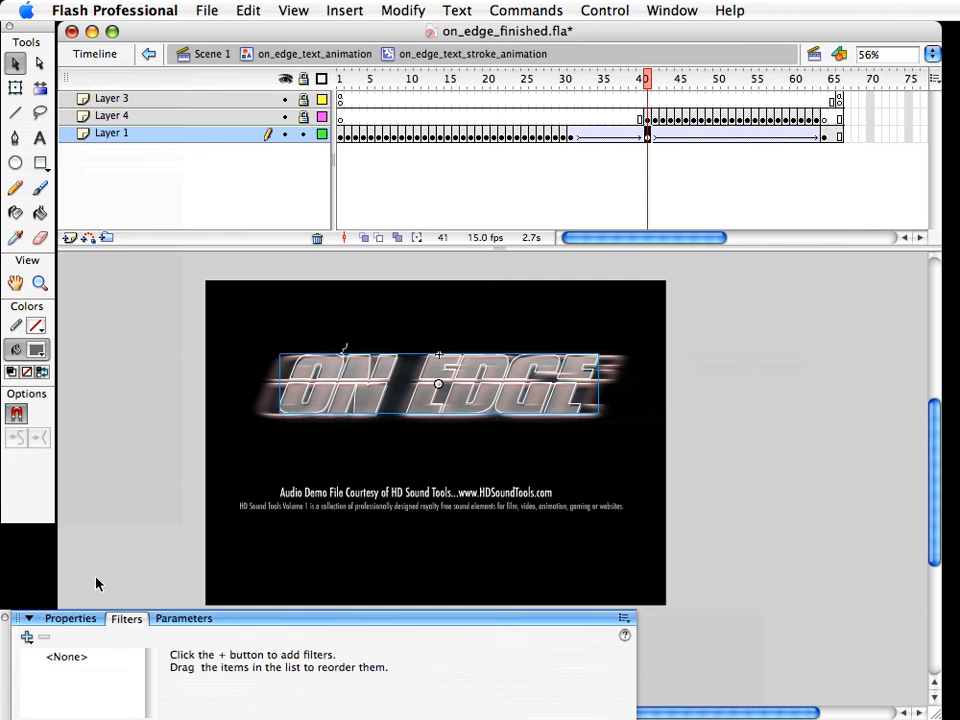
click(28, 637)
click(68, 588)
click(370, 640)
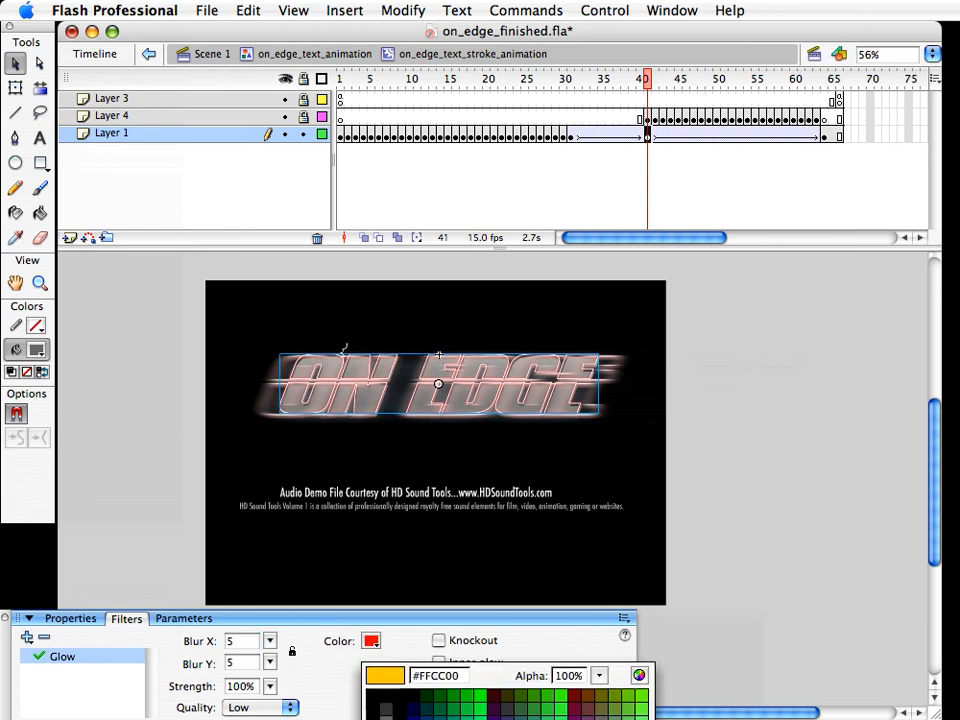
click(629, 719)
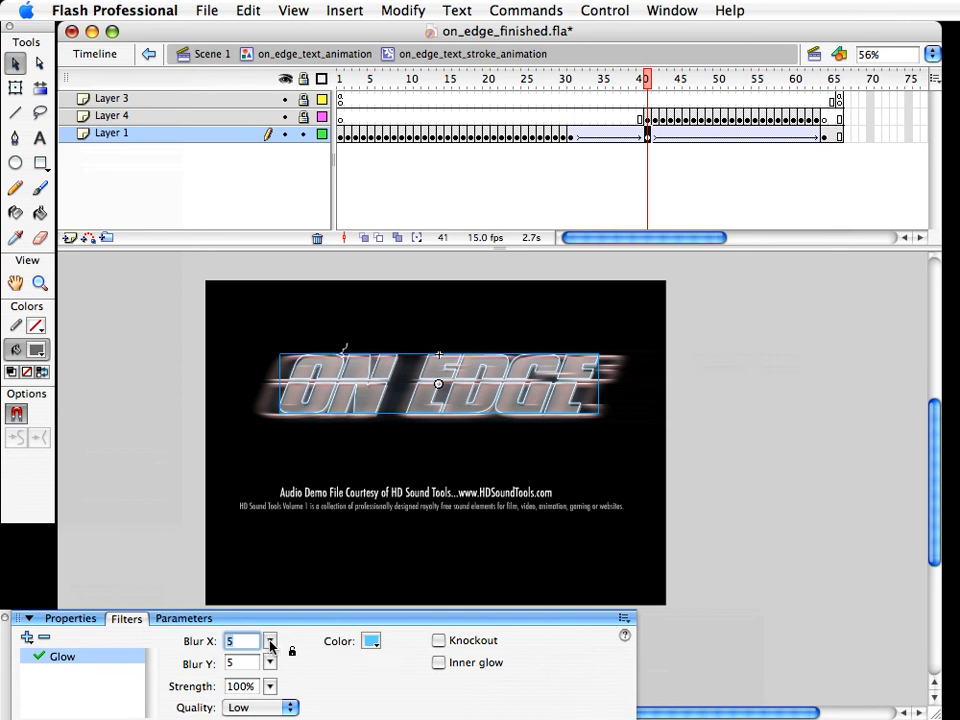
mouse_move(270, 645)
mouse_down()
mouse_move(265, 611)
mouse_move(269, 686)
mouse_move(273, 653)
mouse_move(279, 665)
mouse_up()
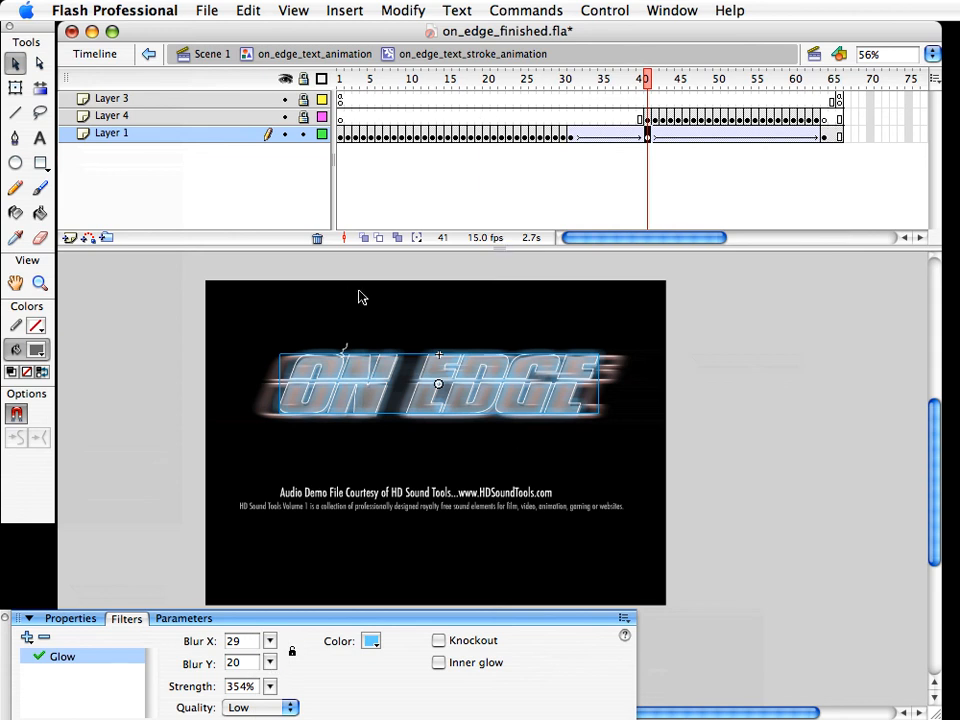
click(337, 54)
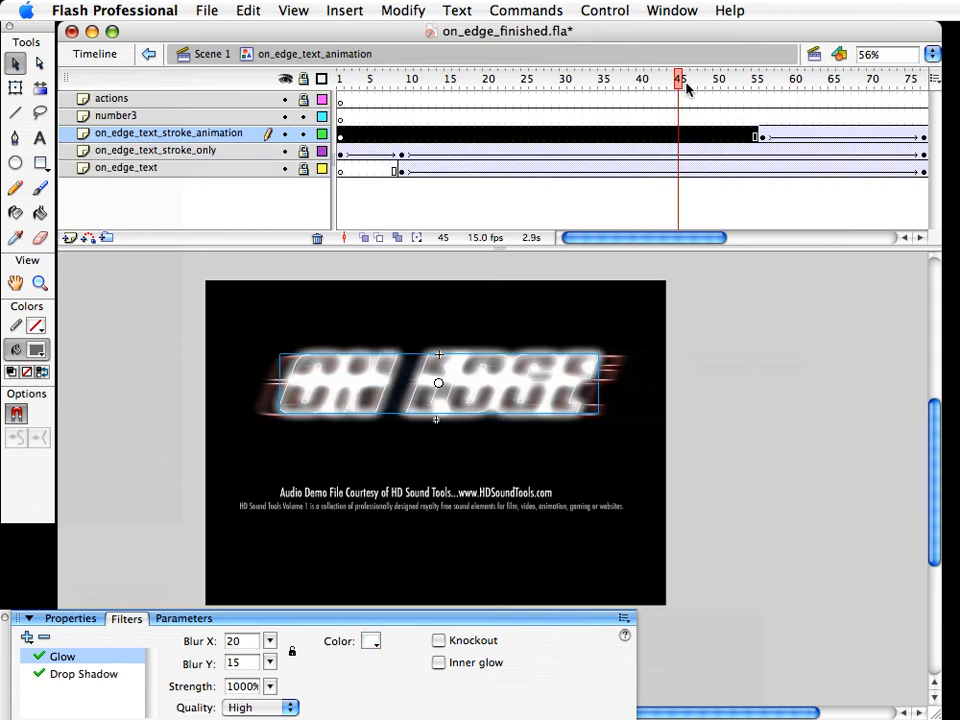
Scrub through the on_edge_text_animation timeline up to about frame 86 to review how the text and number animate
drag(675, 80, 624, 88)
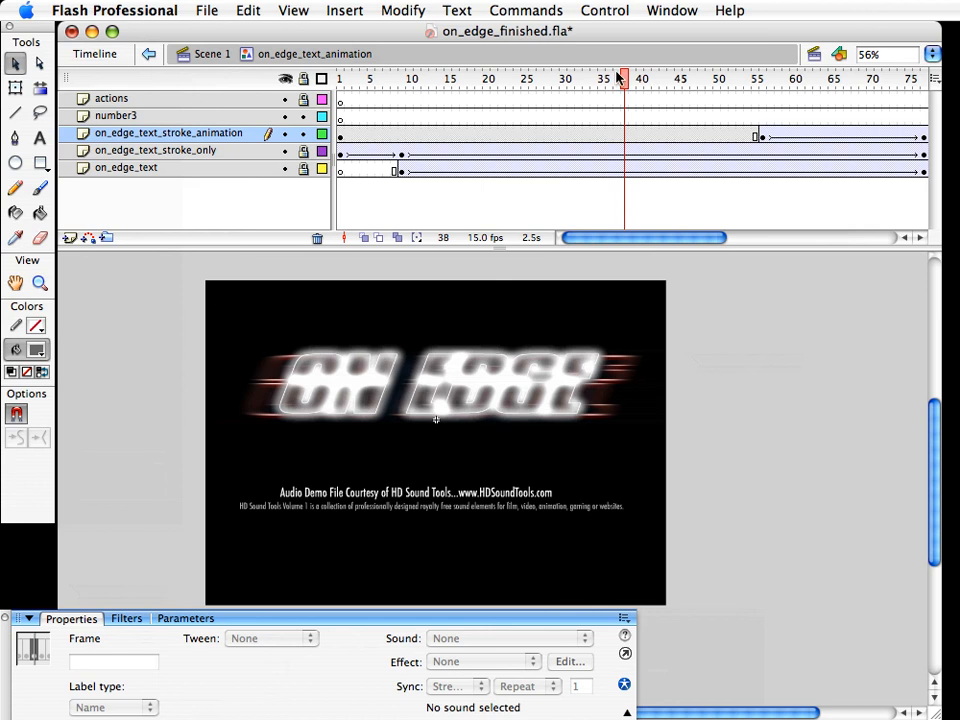
drag(600, 82, 540, 100)
click(367, 356)
double_click(367, 361)
click(316, 54)
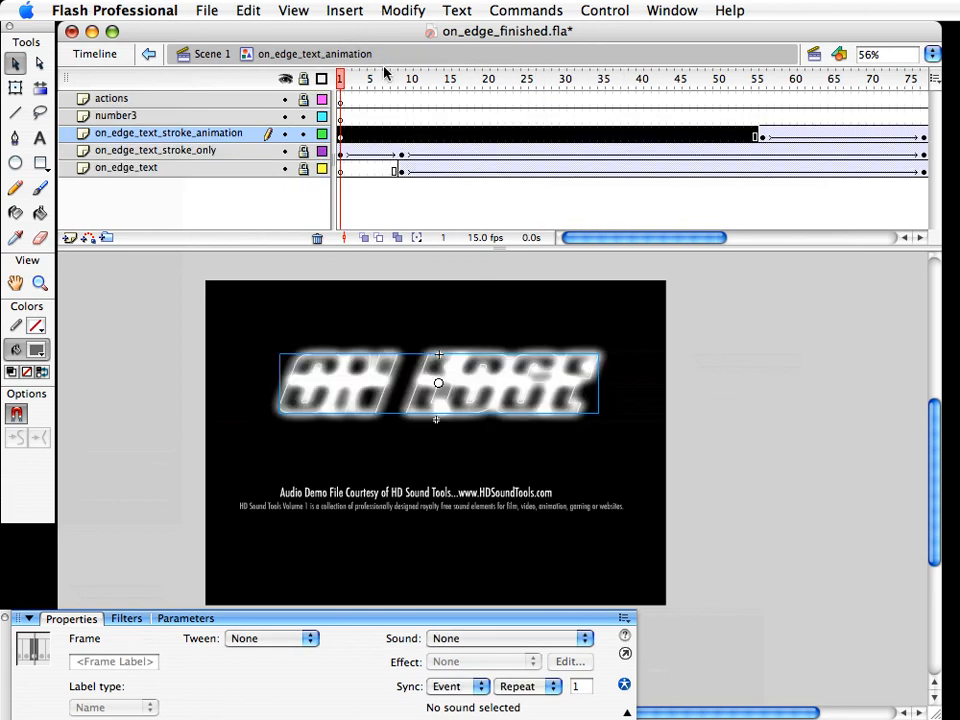
drag(440, 82, 670, 80)
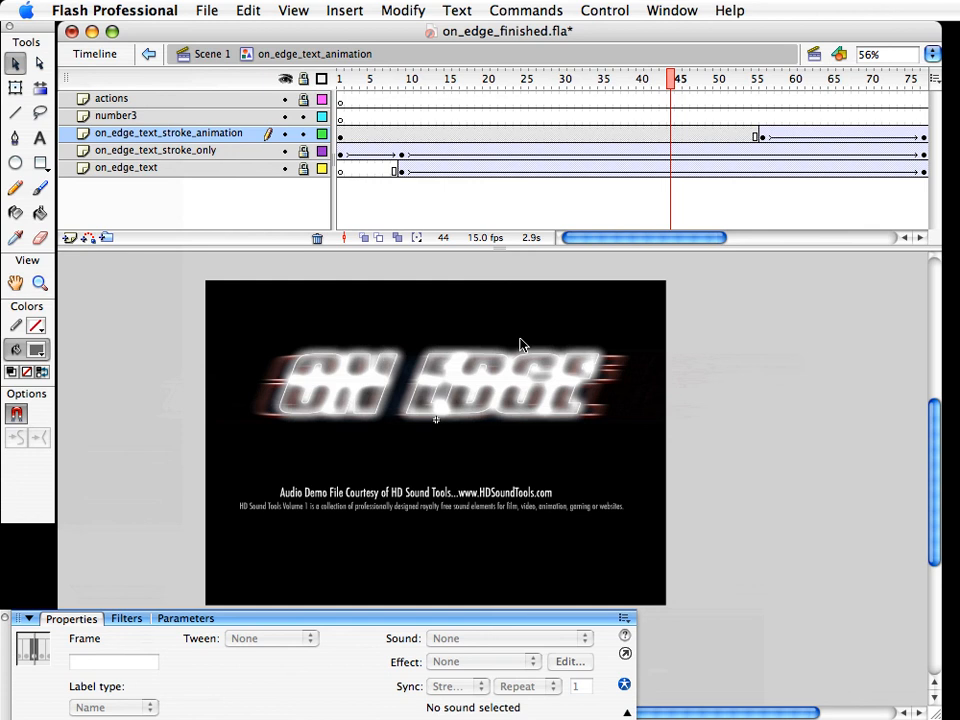
drag(669, 86, 819, 85)
drag(692, 237, 703, 238)
drag(491, 85, 678, 110)
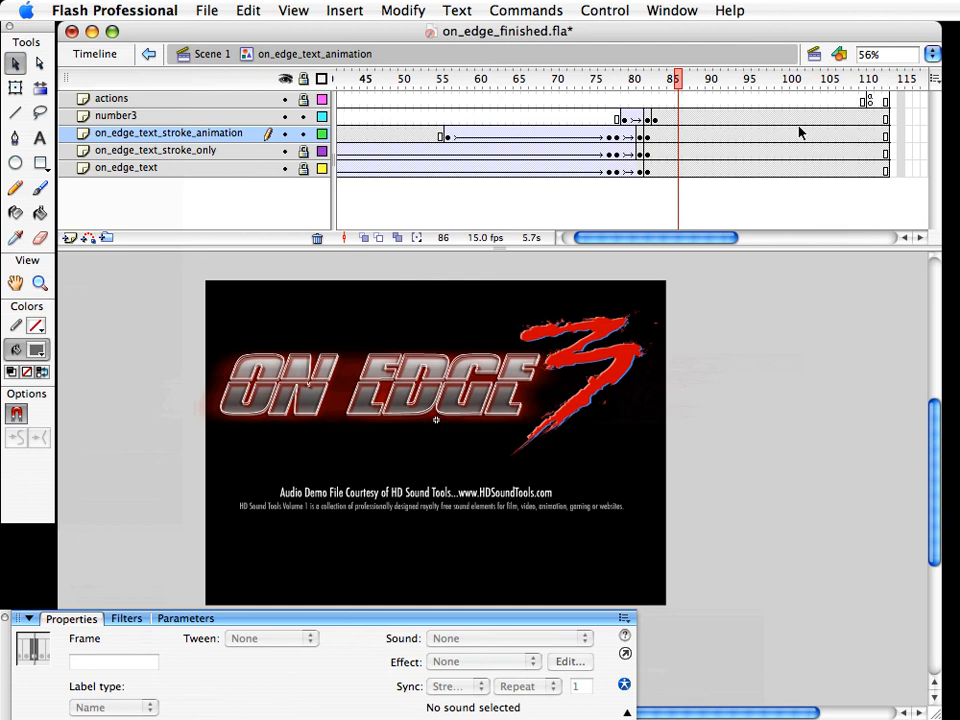
Return to Scene 1, change the on_edge_text_animation instance's behavior to Movie Clip, and save the file
click(212, 54)
key(cmd+s)
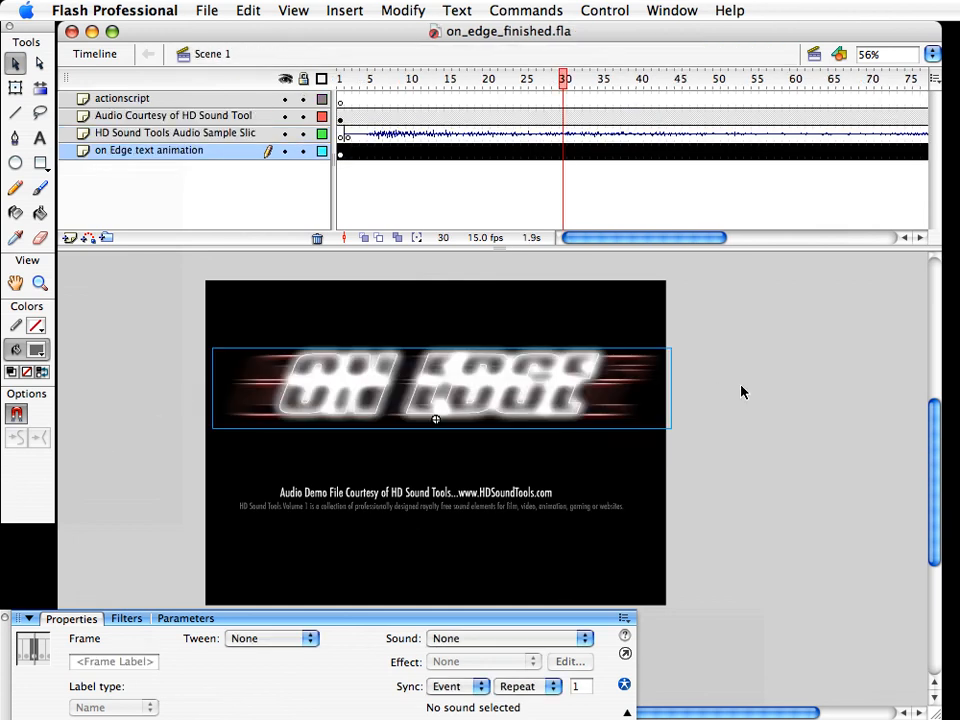
click(763, 371)
click(448, 385)
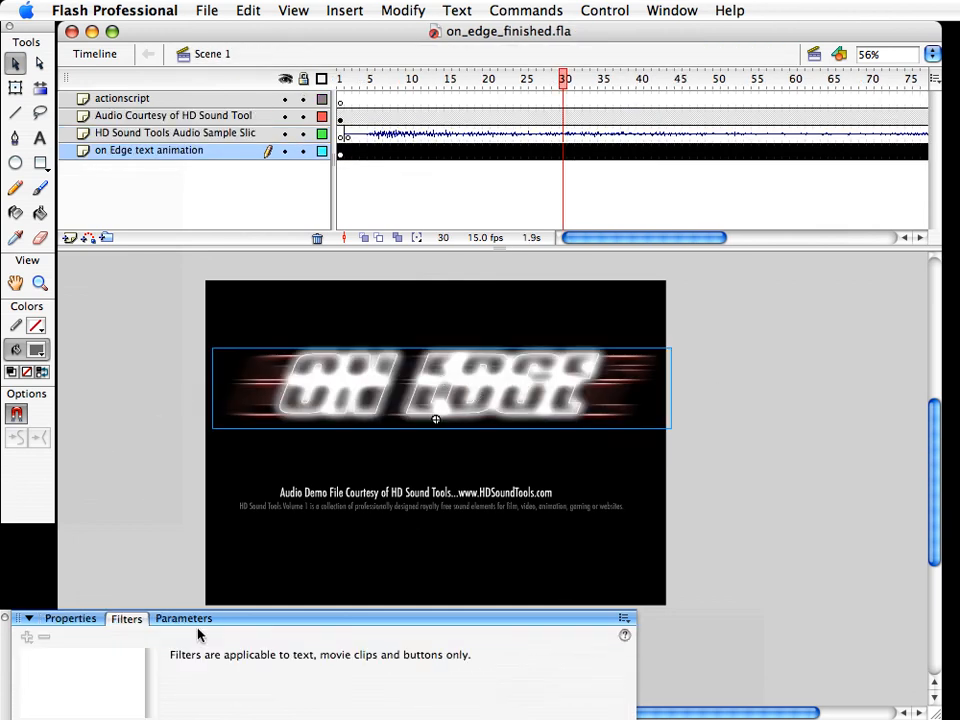
click(66, 619)
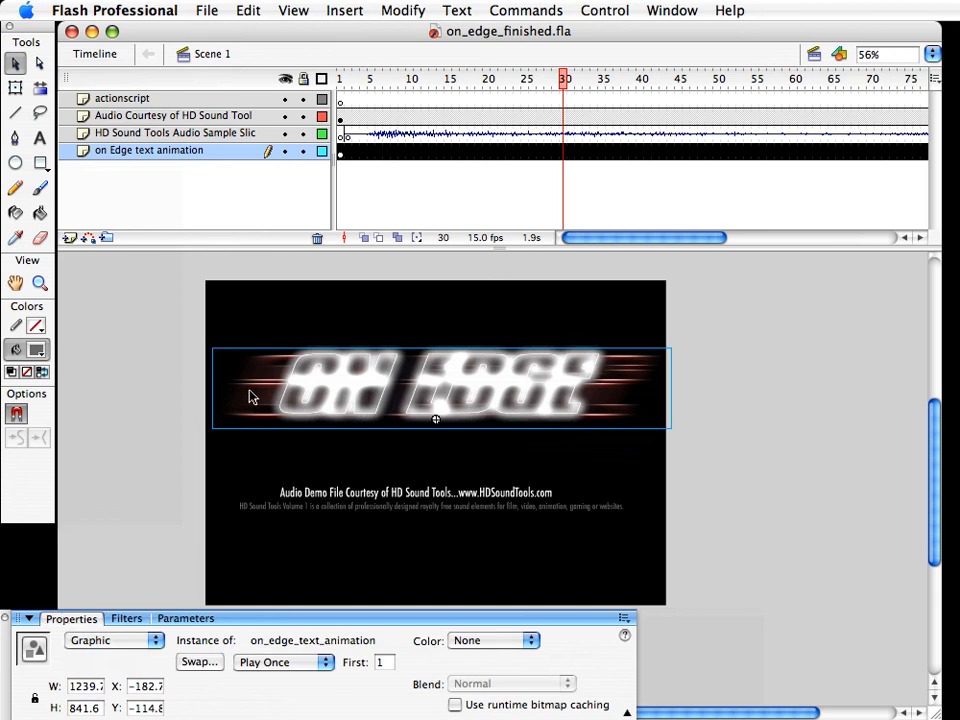
click(103, 641)
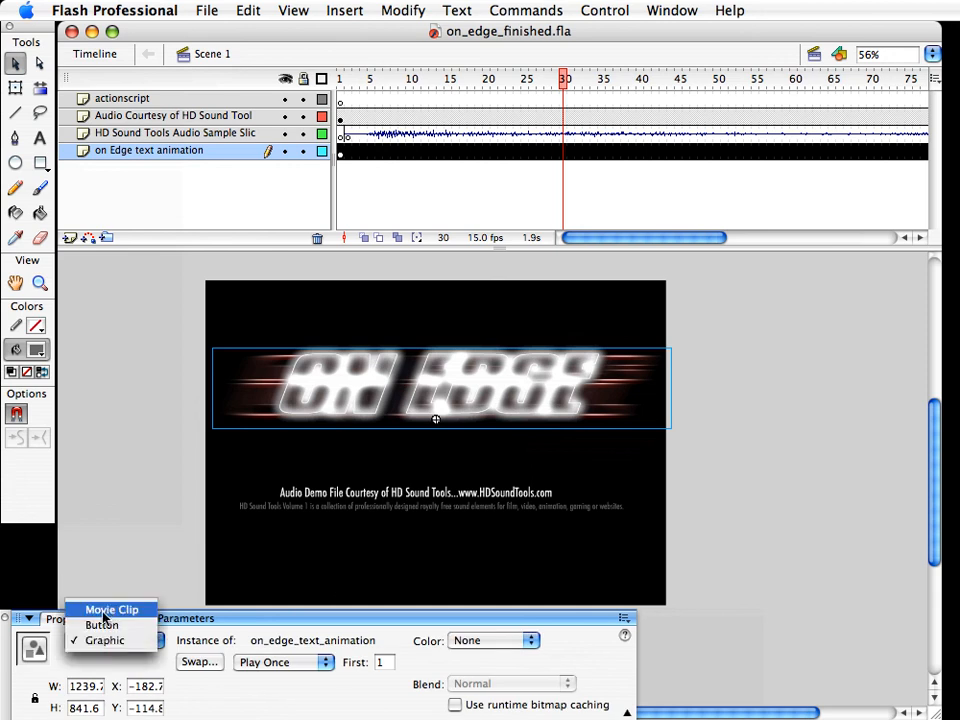
click(108, 610)
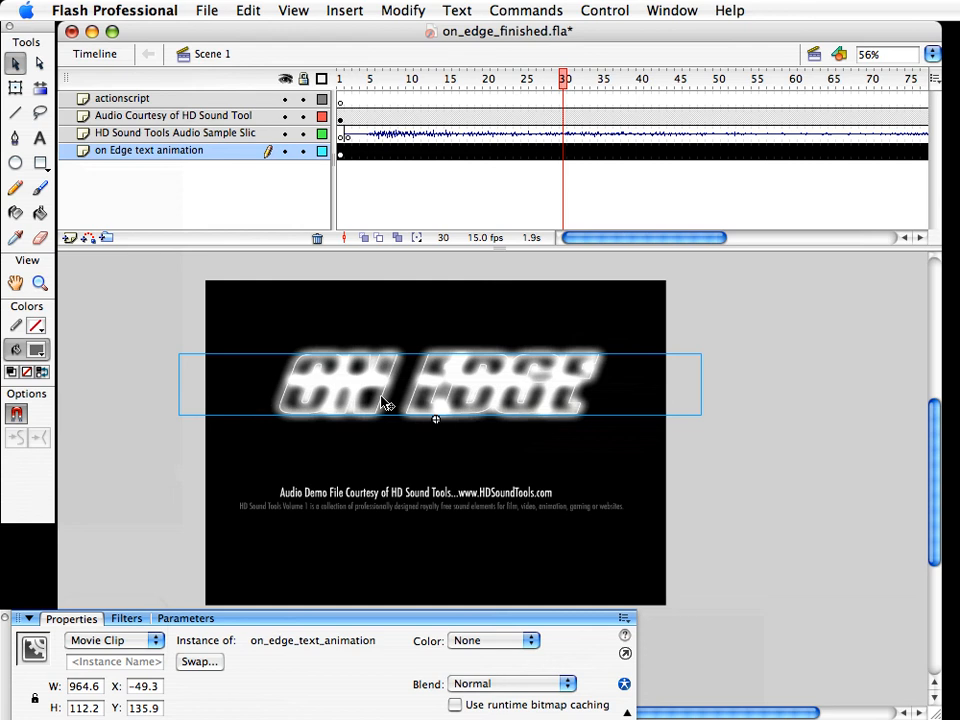
key(super+s)
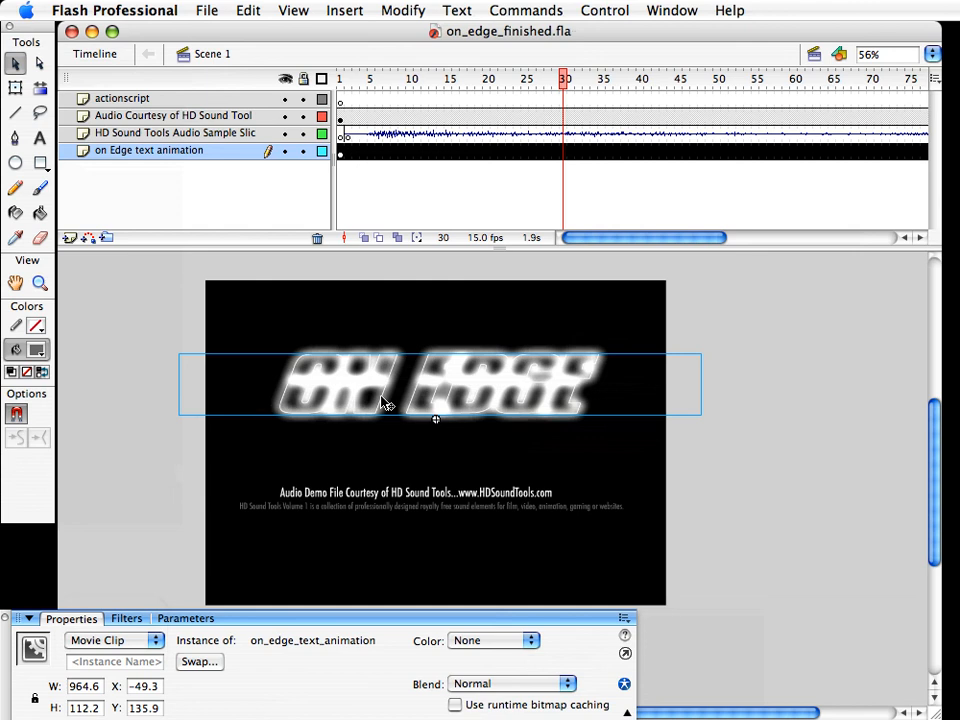
In the Flash publish settings, set the audio stream's MP3 bit rate to 128 kbps and its quality to Best
click(205, 7)
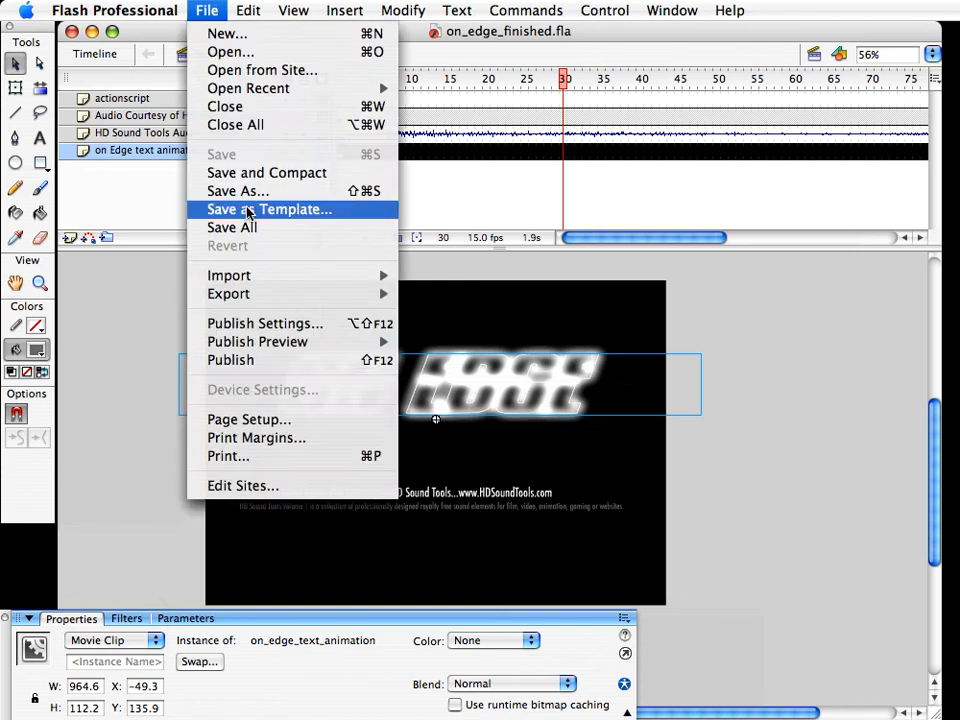
click(260, 322)
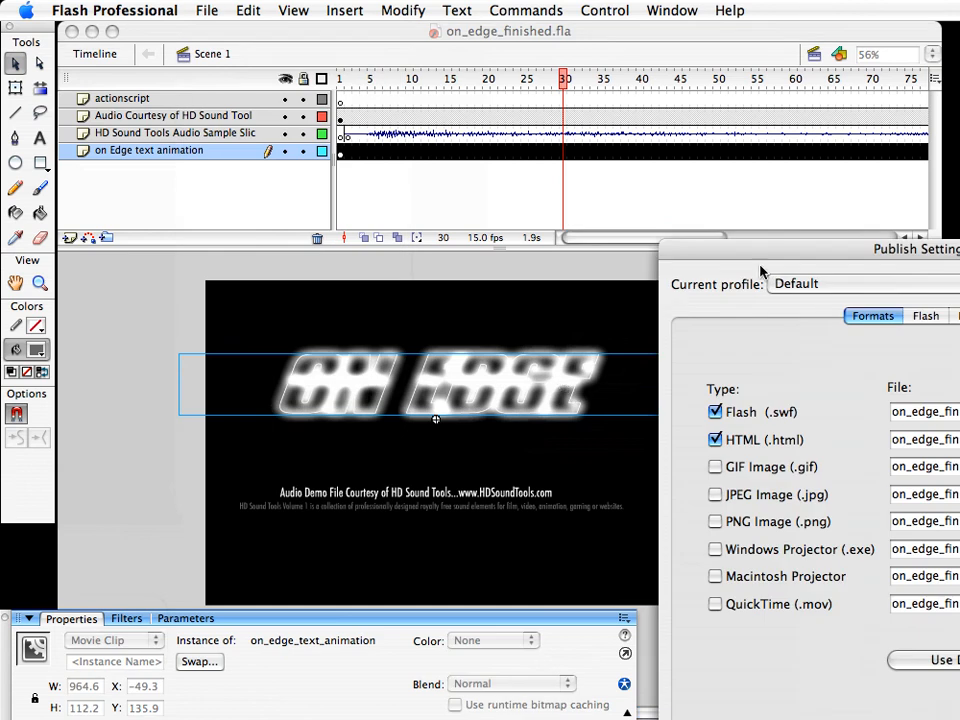
drag(765, 255, 295, 37)
click(456, 97)
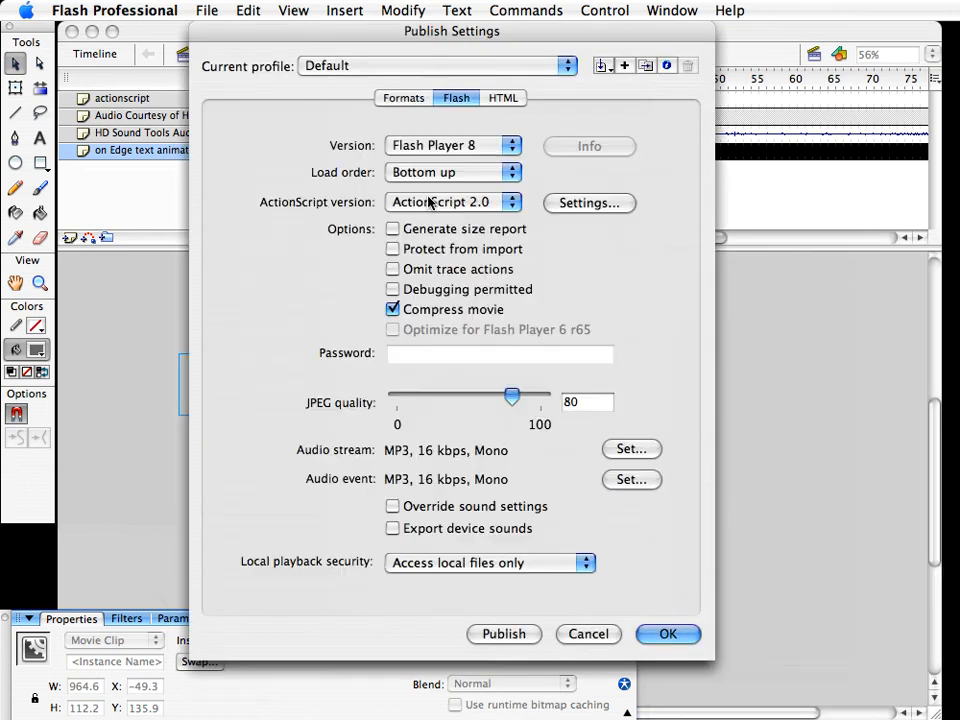
click(631, 450)
drag(713, 449, 272, 459)
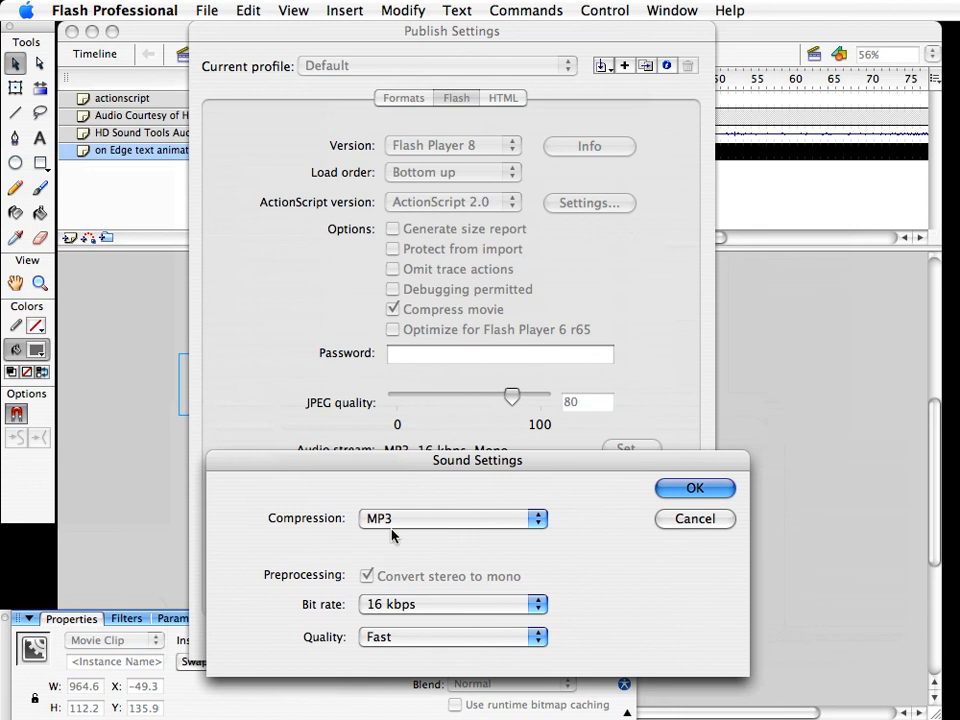
click(401, 607)
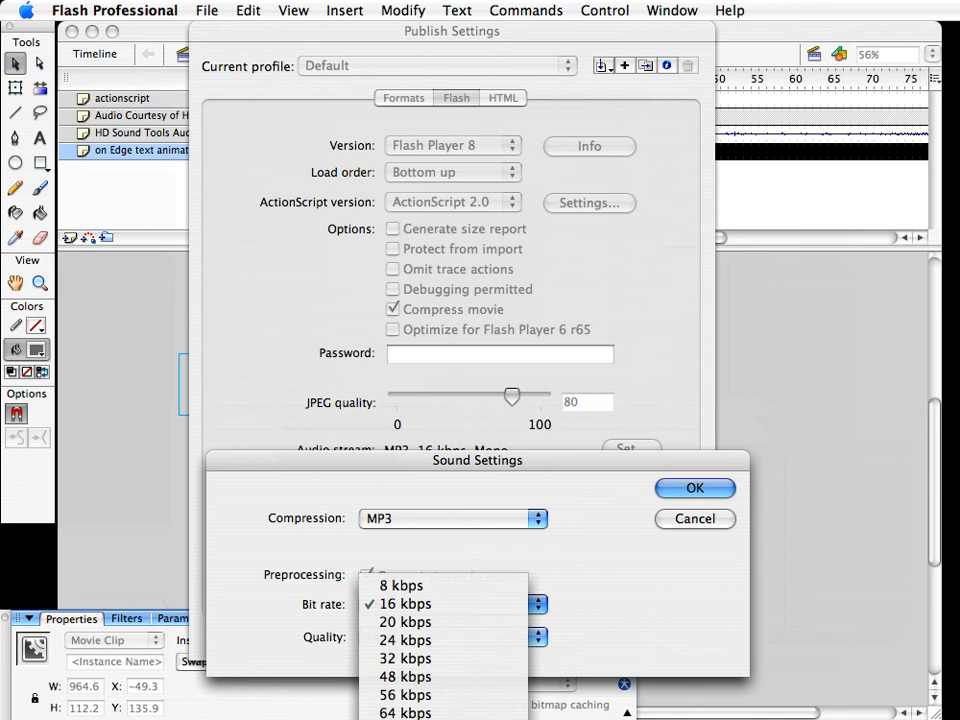
click(443, 612)
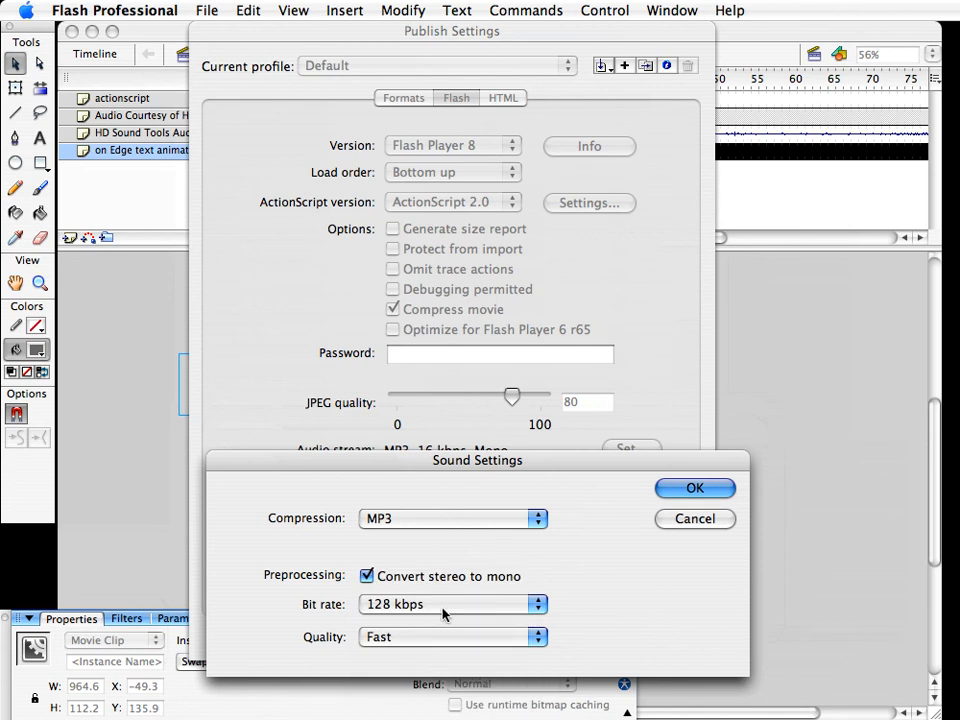
click(392, 638)
click(413, 678)
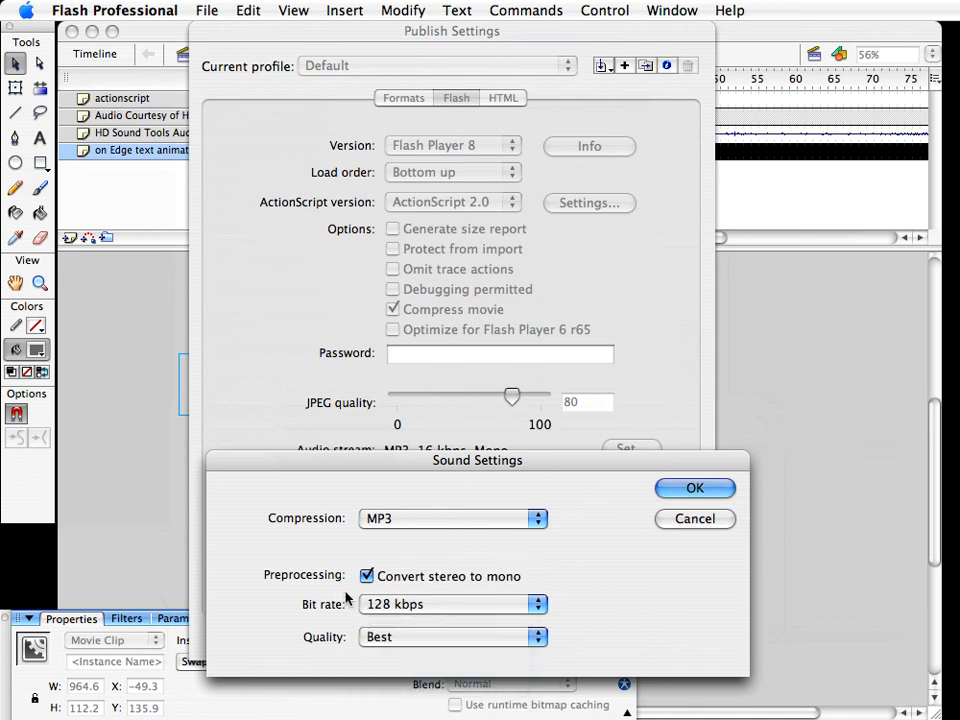
click(679, 492)
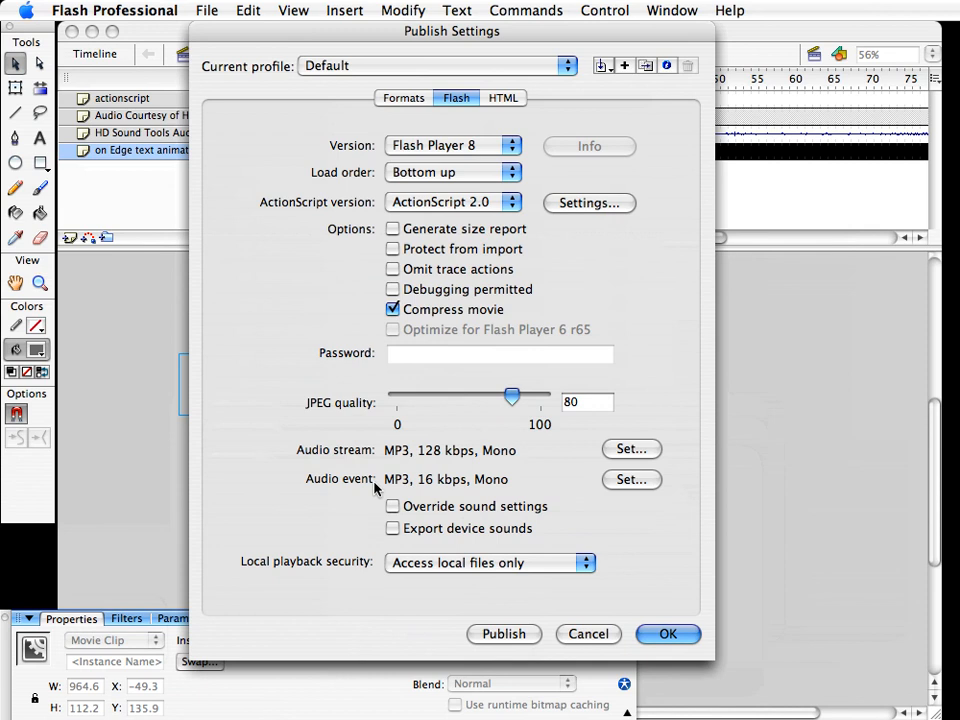
Review the available MP3 bit rates in the audio stream's sound settings, keeping 128 kbps
click(615, 487)
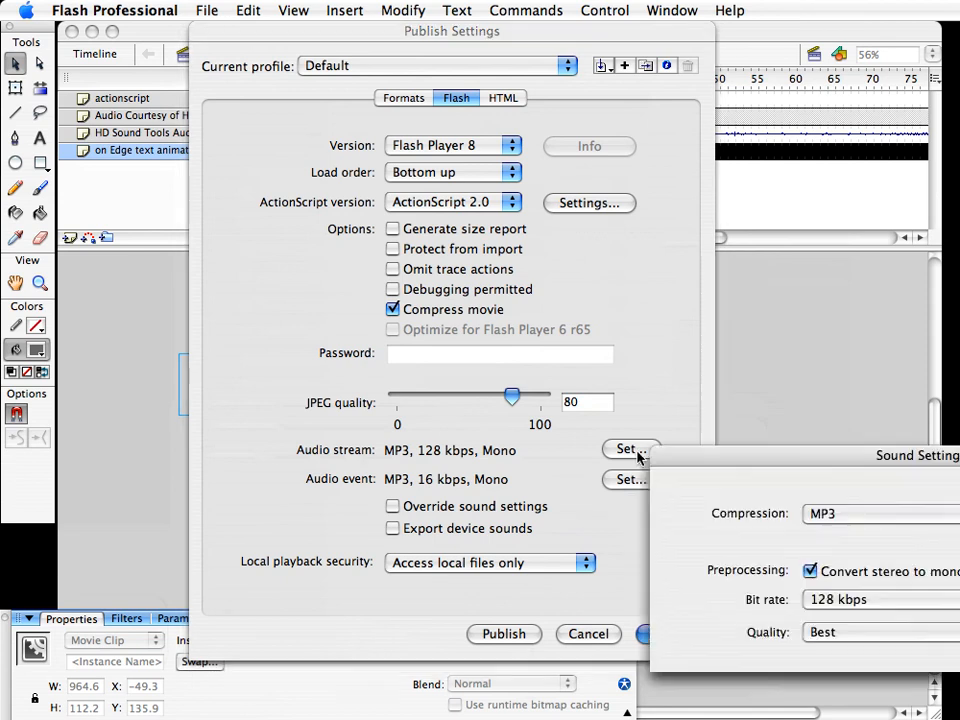
drag(840, 456, 575, 325)
click(578, 470)
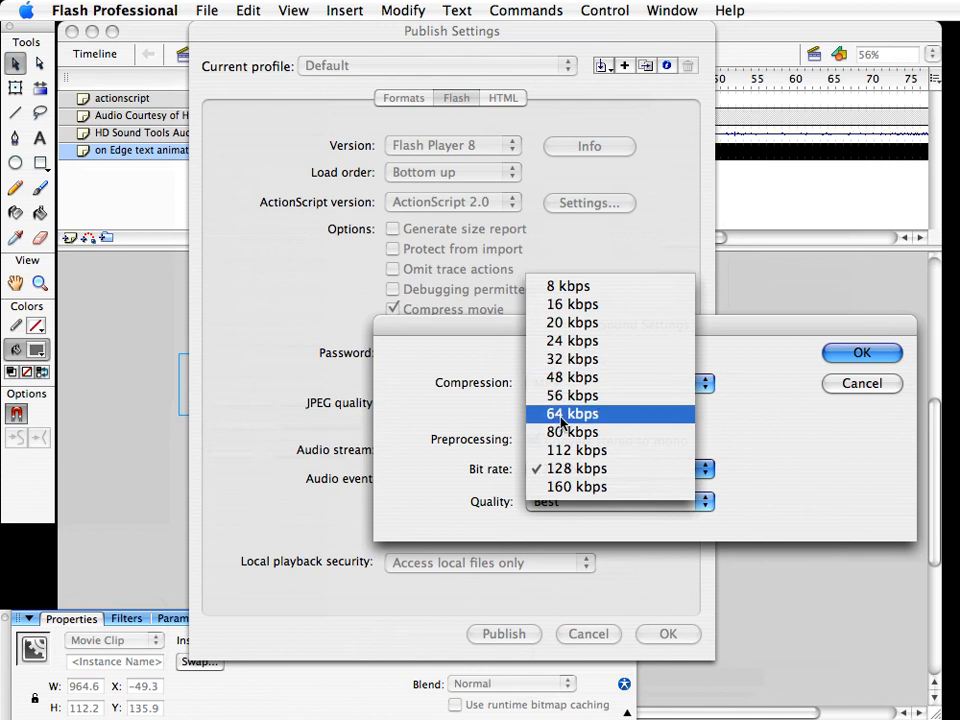
click(545, 468)
click(862, 352)
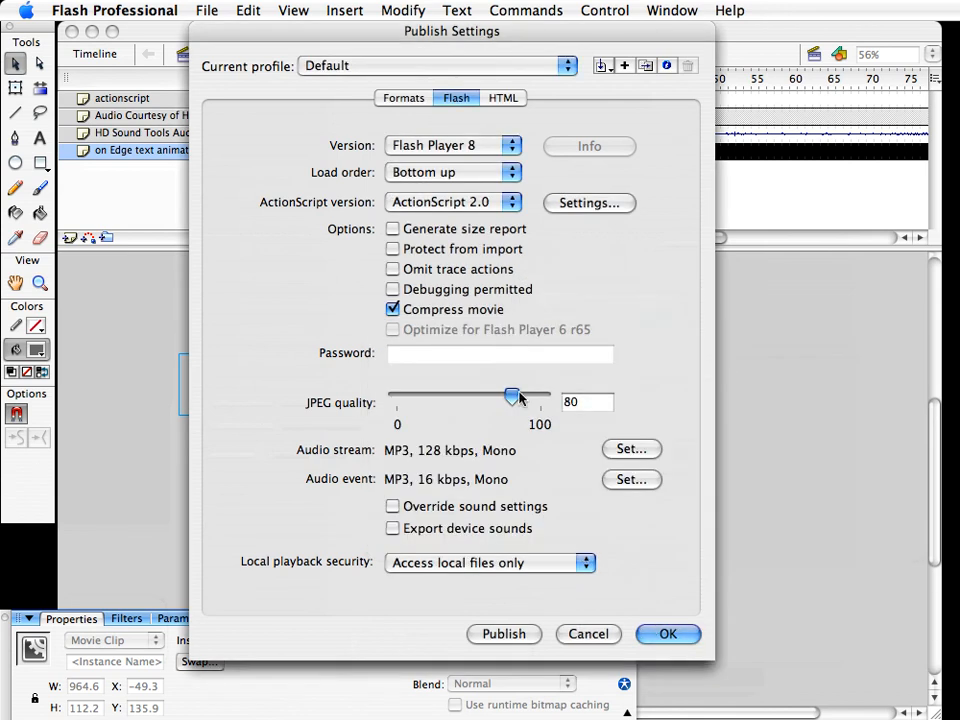
Accept the publish settings and save the file
click(659, 634)
click(828, 456)
key(ctrl+s)
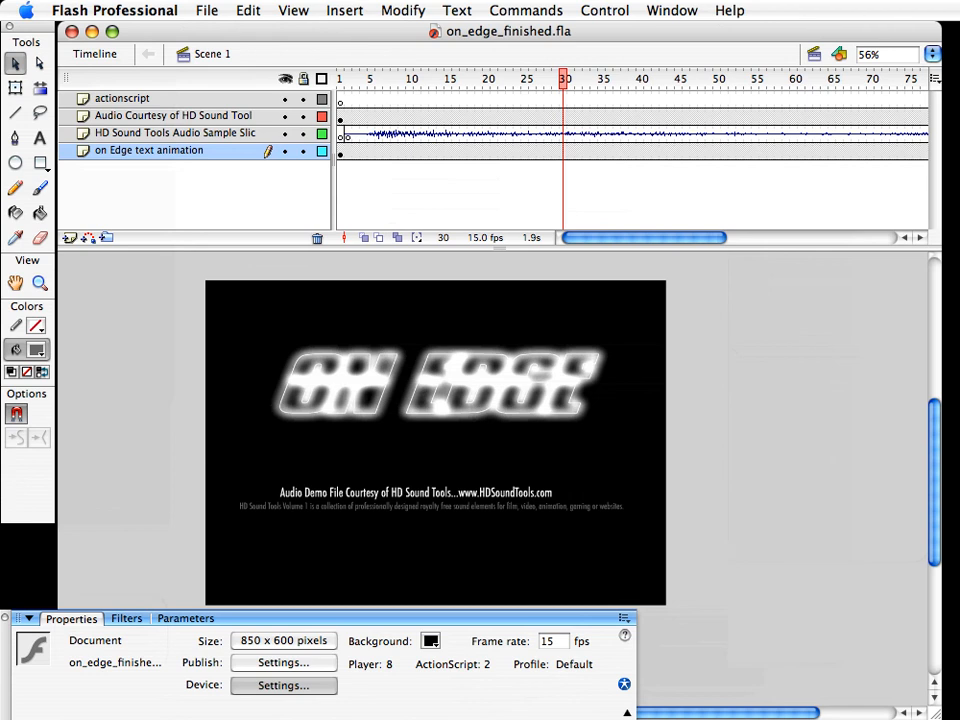
Inside on_edge_text_animation, shift the number3 layer's keyframes two frames later to start at frame 81, and preview the motion
click(448, 151)
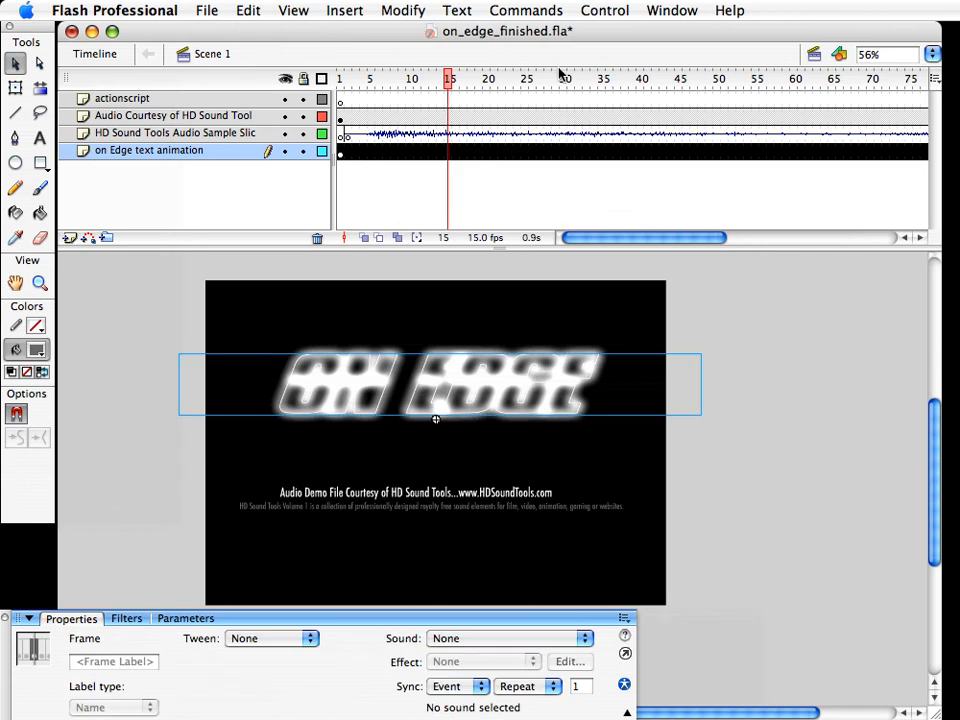
click(336, 418)
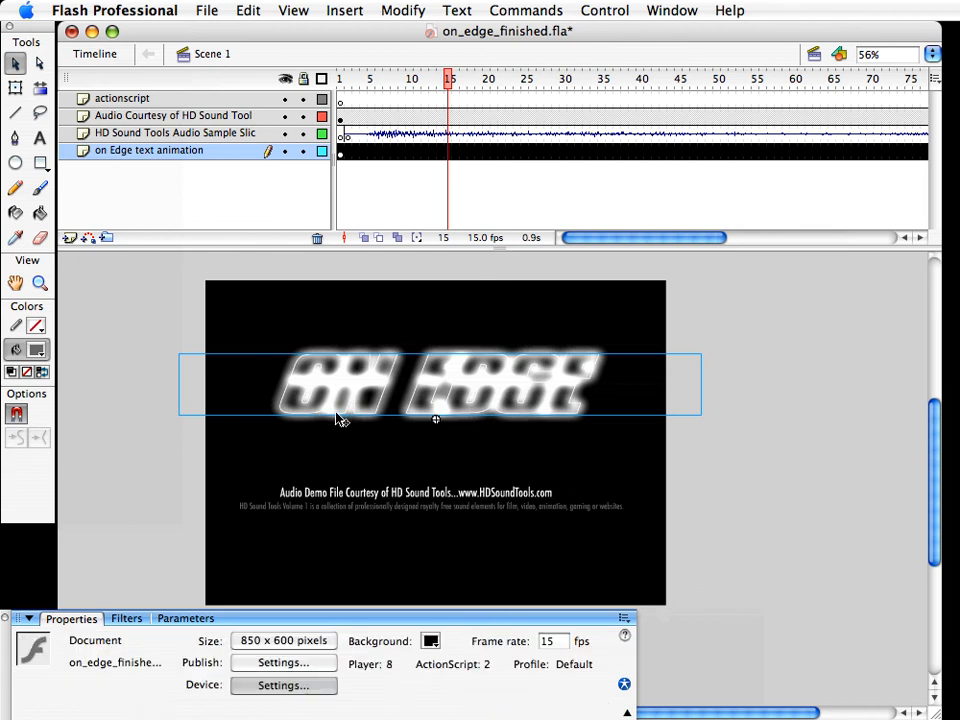
double_click(396, 380)
drag(631, 243, 643, 244)
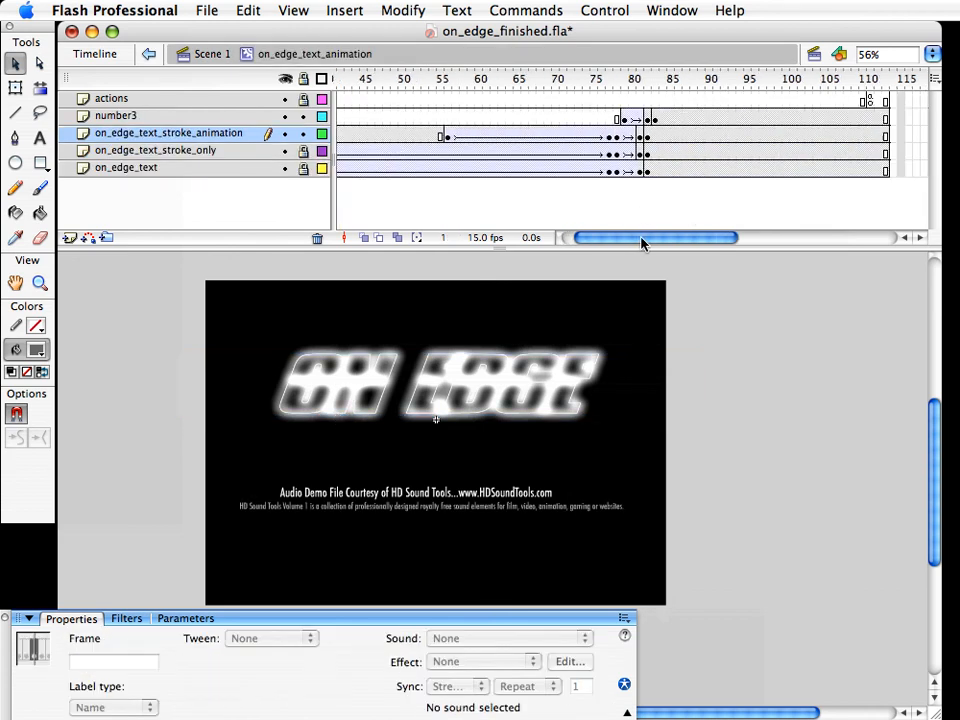
drag(625, 119, 653, 119)
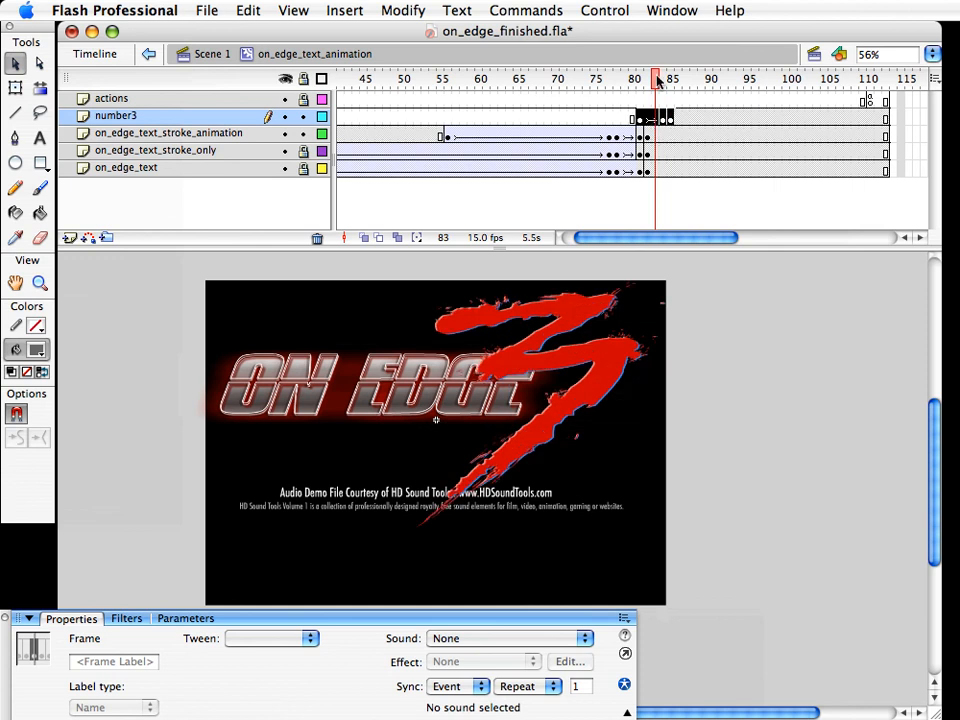
click(639, 88)
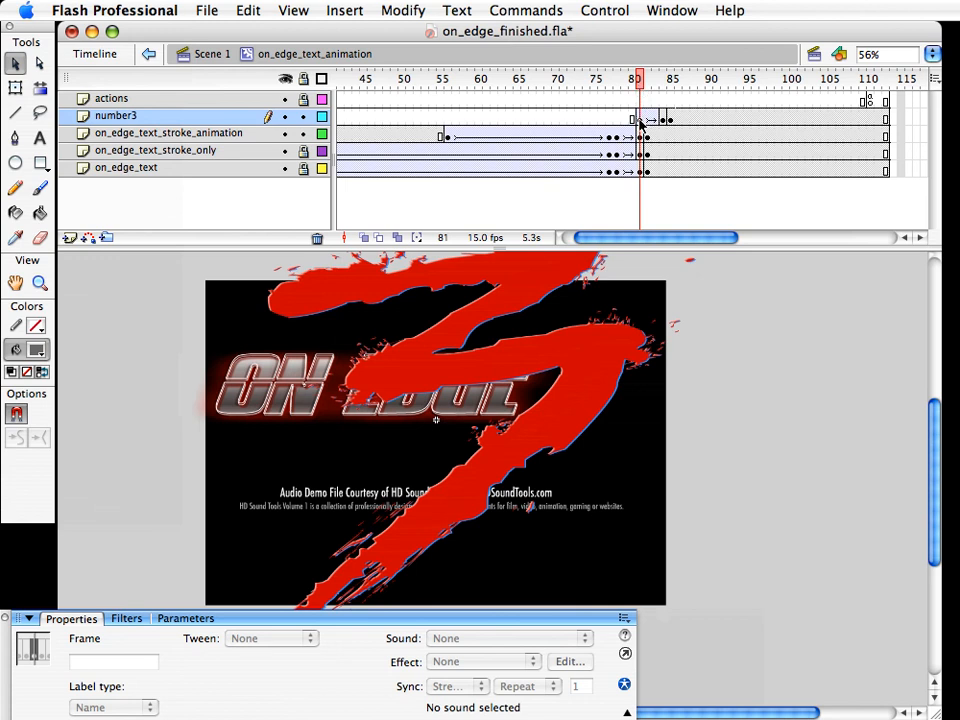
drag(642, 91, 666, 90)
click(664, 98)
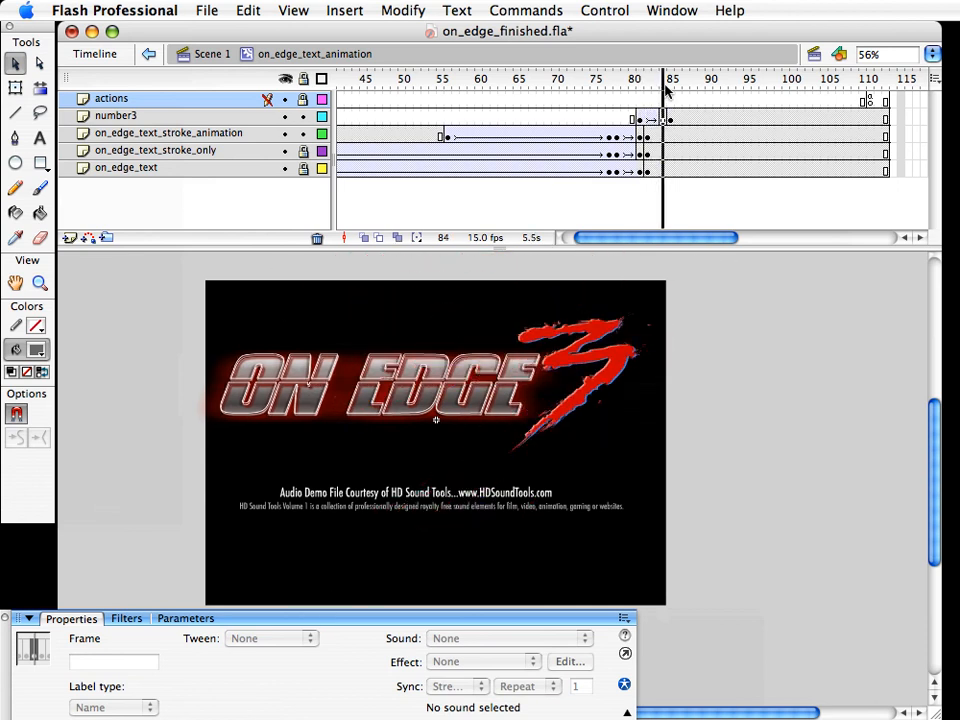
click(205, 54)
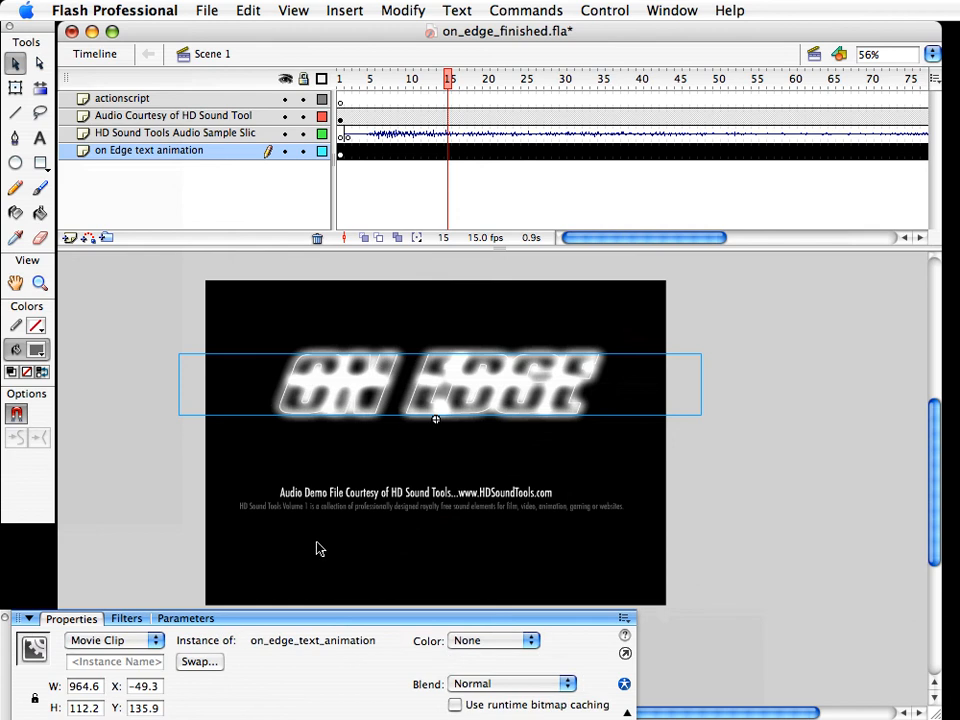
Set the document dimensions to 750 x 400 pixels
click(86, 551)
click(283, 641)
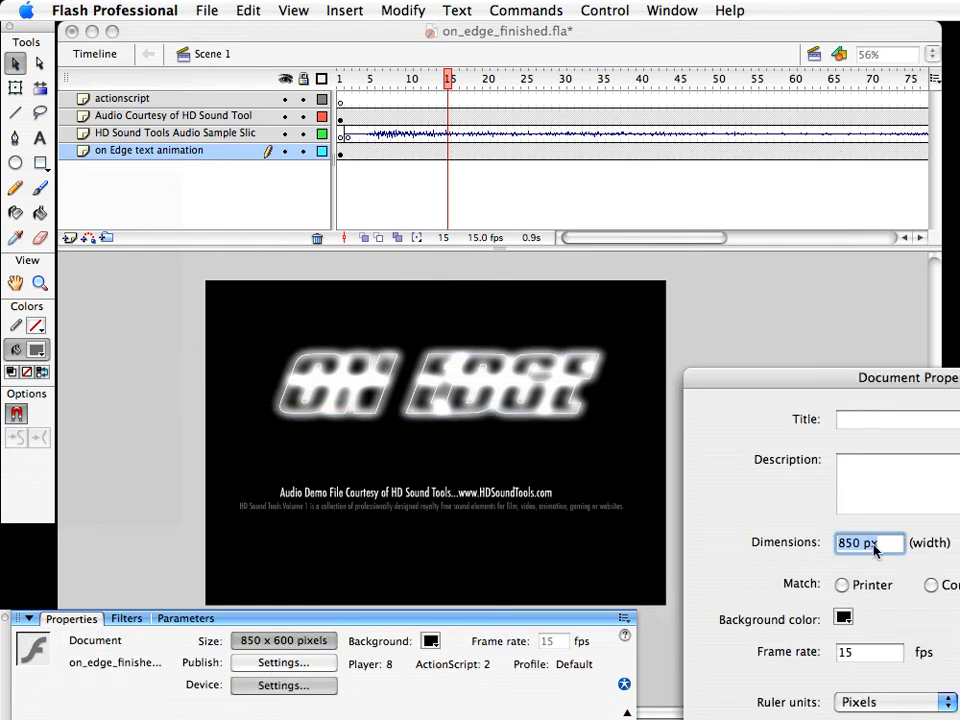
text(750)
key(Return)
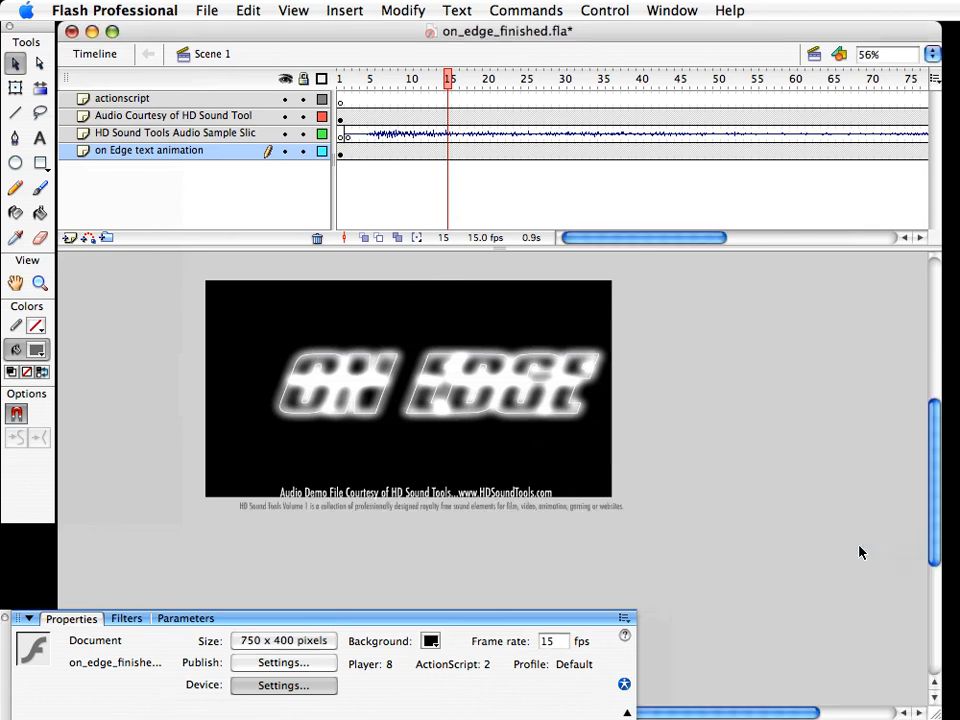
Move the audio credit text up and left inside the resized stage, and nudge the On Edge animation left and up
drag(303, 500, 300, 477)
click(367, 392)
key(shift+Left)
key(shift+Left)
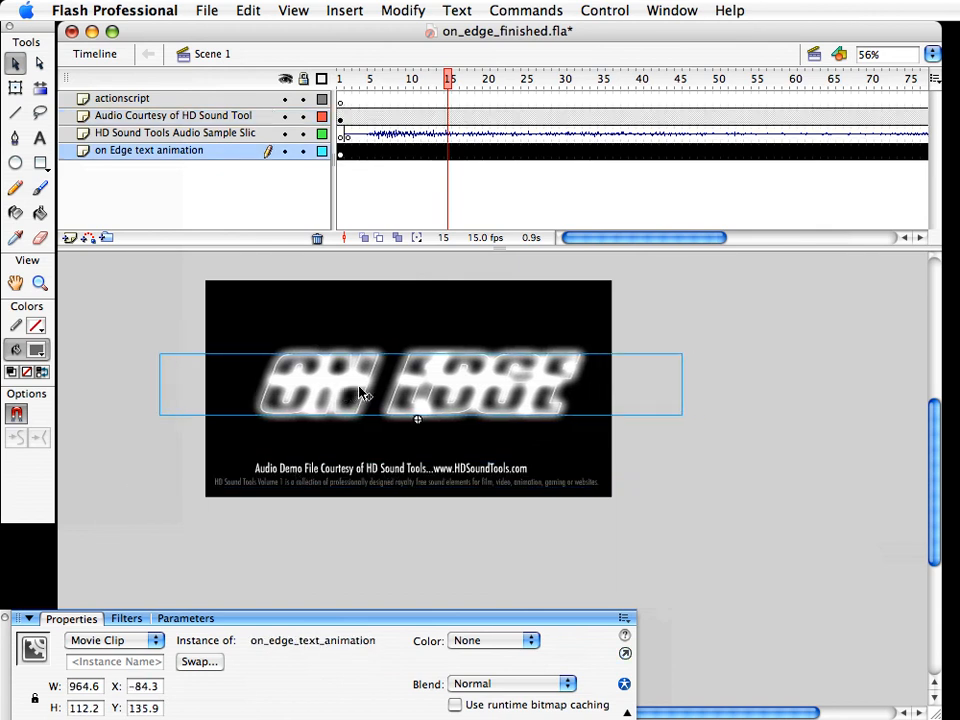
key(shift+Left)
key(shift+Up)
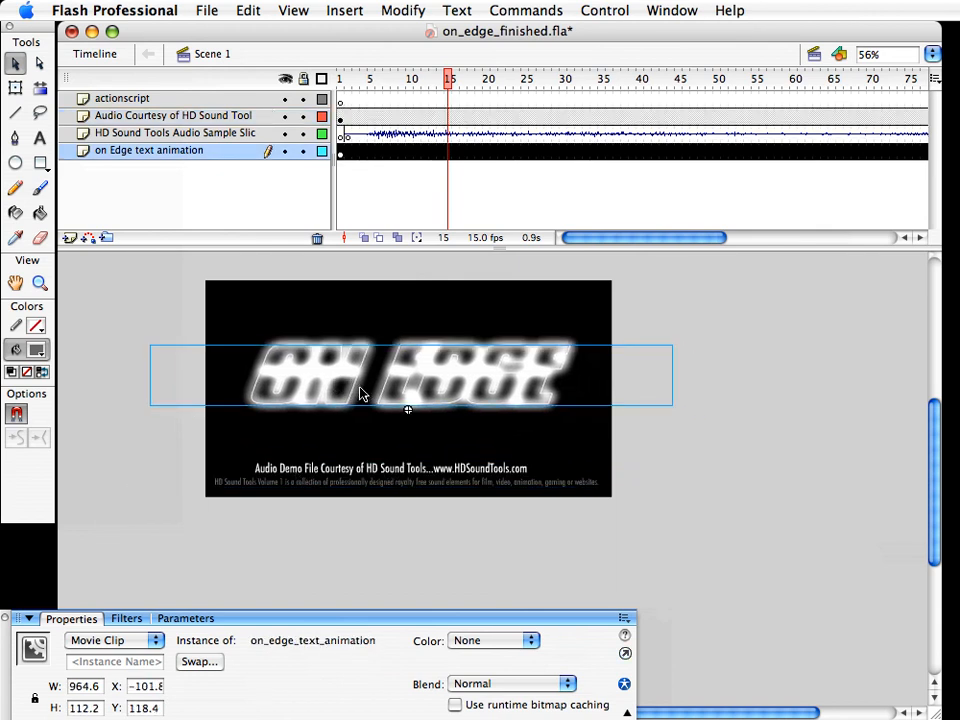
Scale the On Edge animation instance with a scale value of 0%
key(super+alt+s)
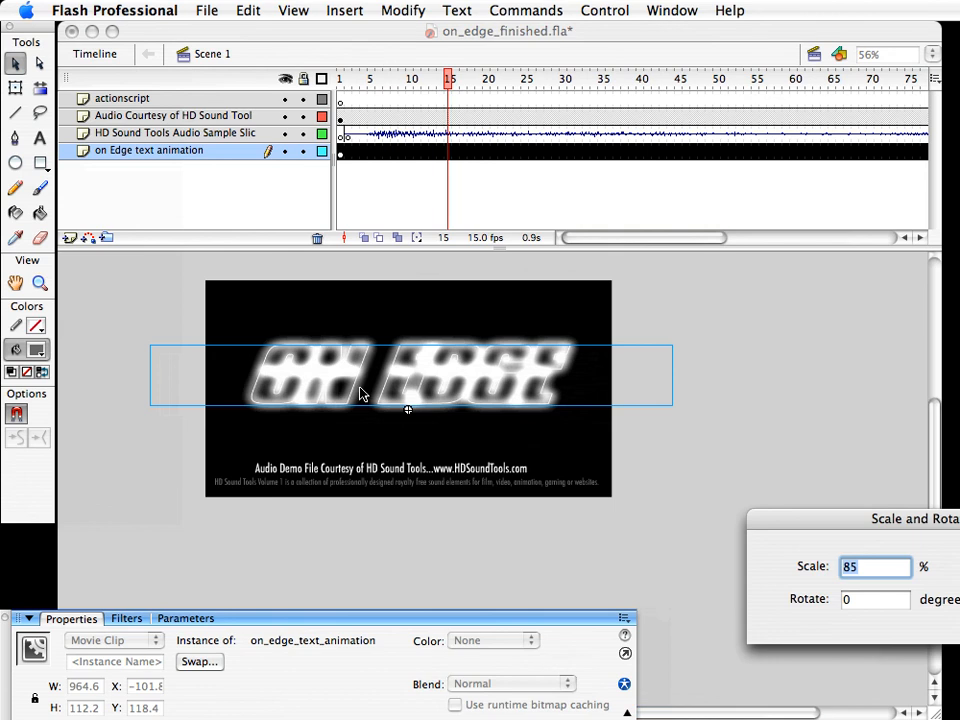
text(0)
key(Return)
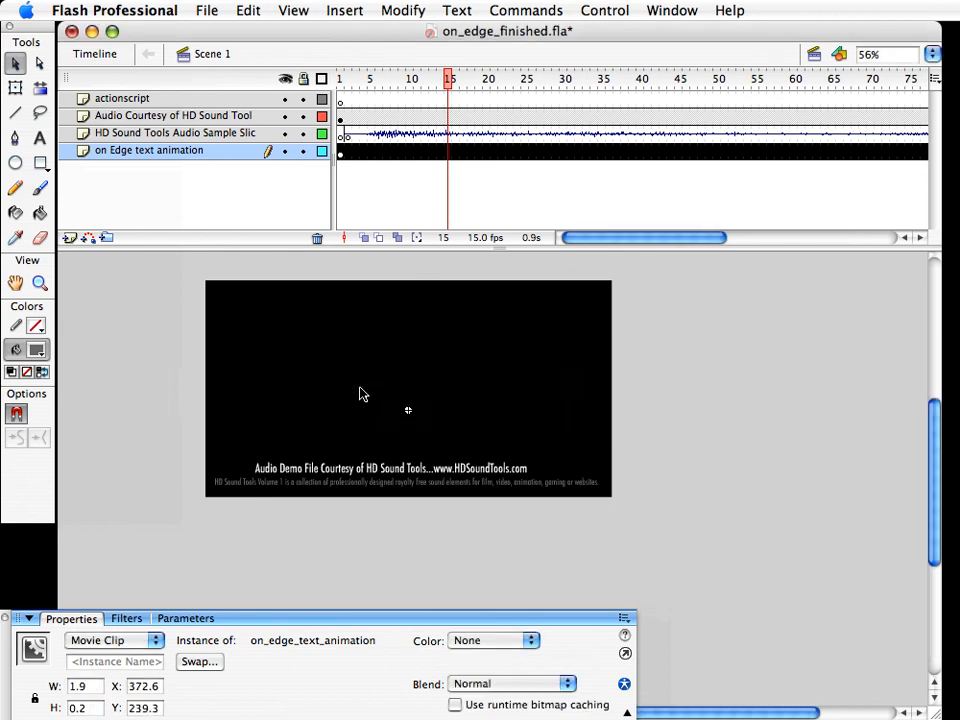
Undo the last scaling of the On Edge animation and scale the instance to 80% instead
key(super+z)
key(super+alt+s)
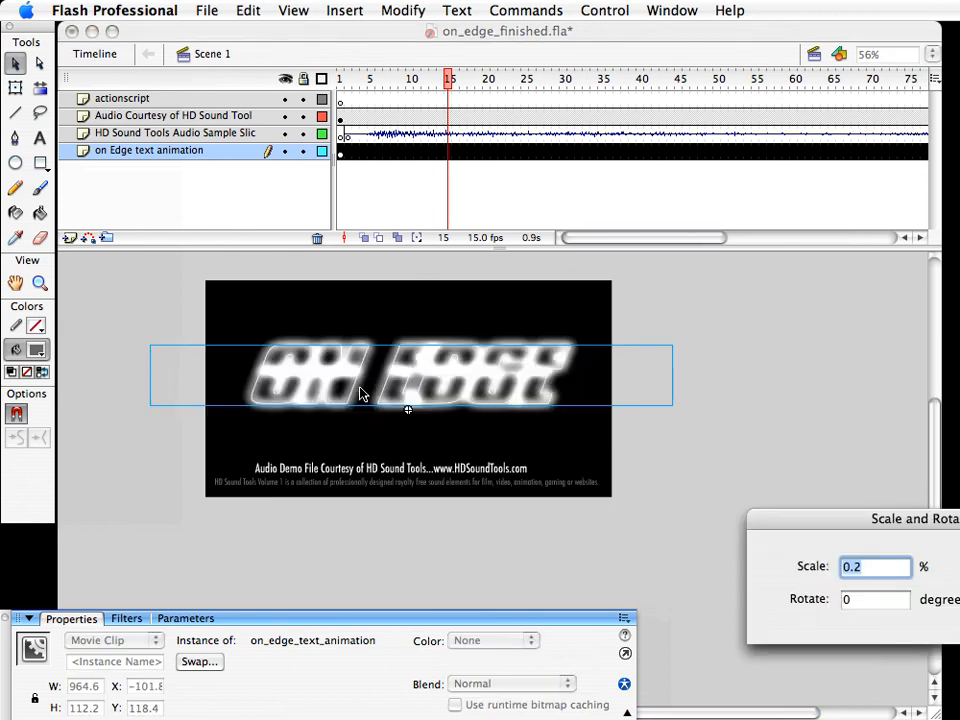
text(80)
key(Return)
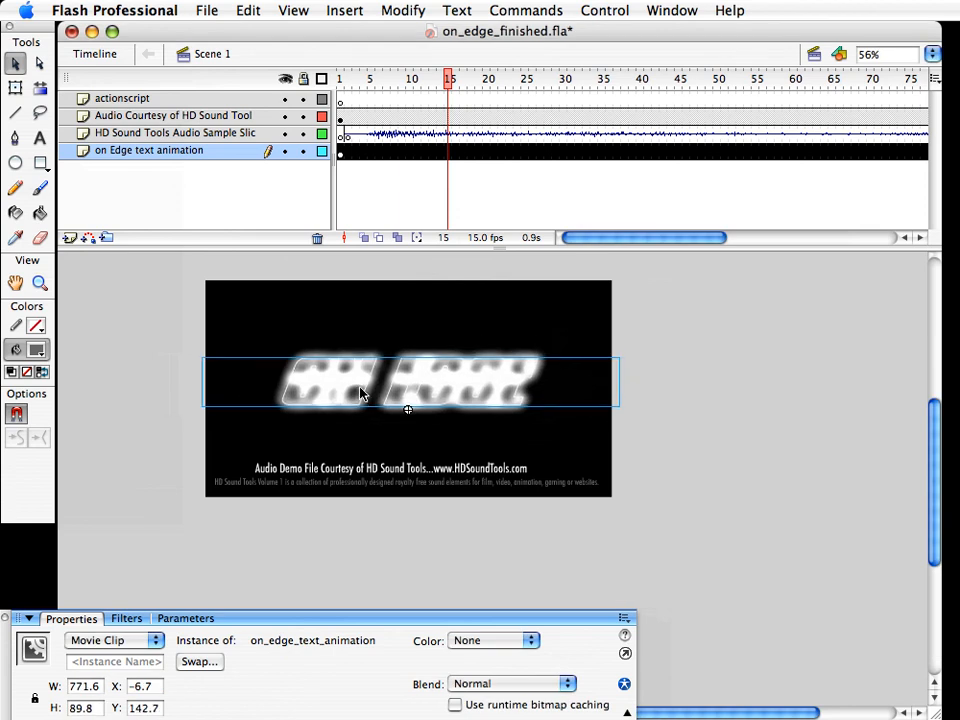
Nudge the scaled On Edge animation slightly left and up to X -11.9, Y 140.9, and save the file
key(shift+Up)
key(shift+Left)
key(shift+Left)
key(shift+Down)
key(shift+Right)
key(shift+Right)
key(Right)
key(Right)
key(Left)
key(Left)
key(Left)
key(Left)
key(Left)
key(Up)
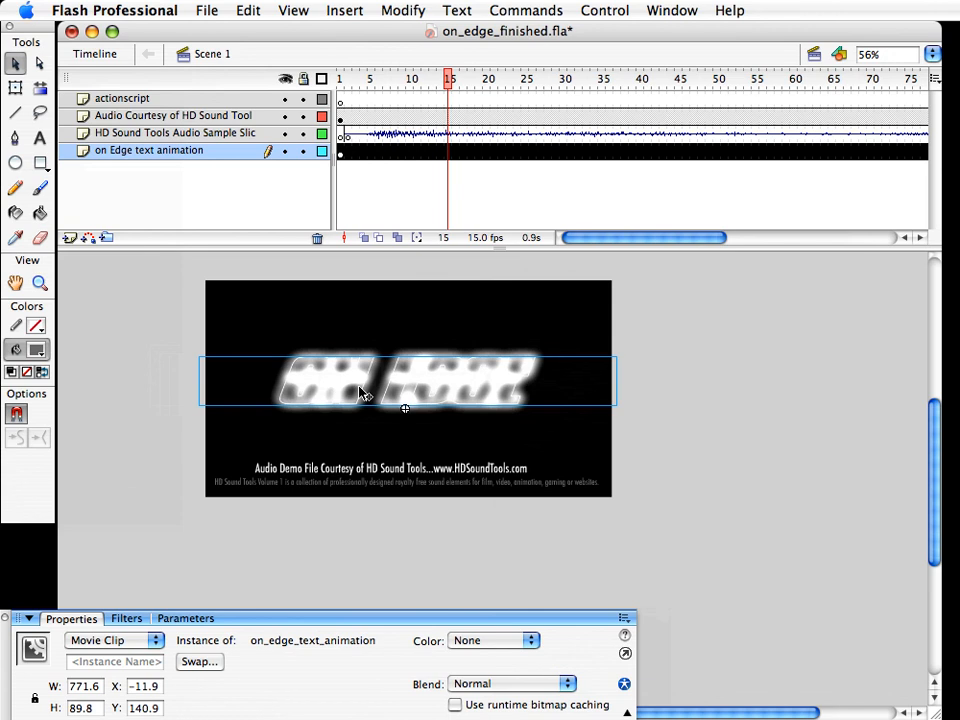
key(super+s)
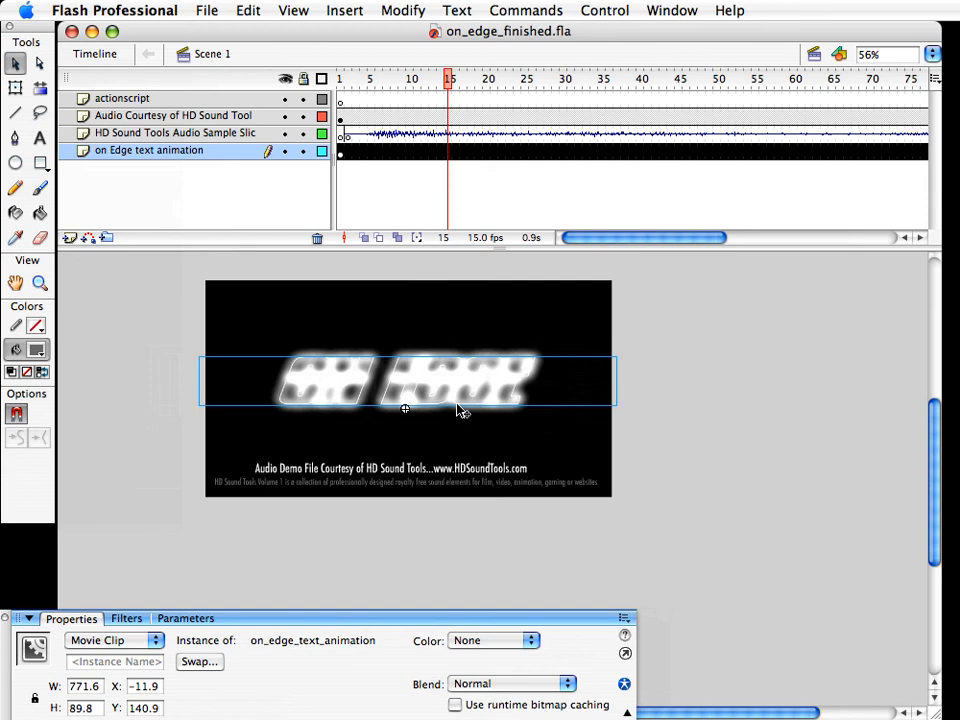
Nudge the On Edge animation up and slightly right to X -8.4, Y 132.2, and test the movie
key(Up)
key(Up)
key(Up)
key(Up)
key(Up)
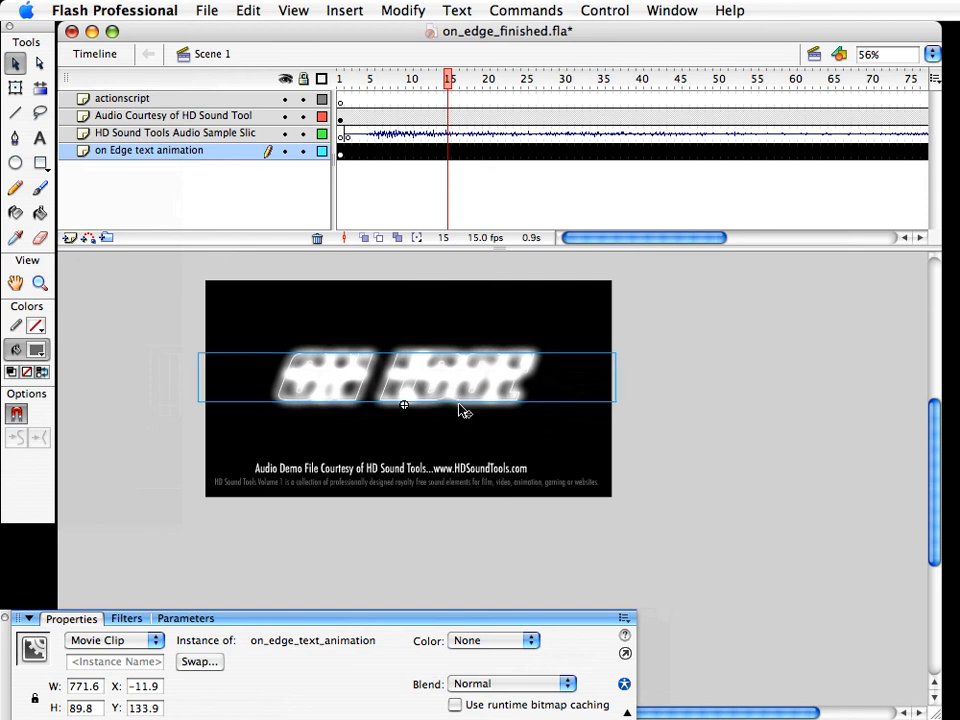
key(Right)
key(Right)
key(Up)
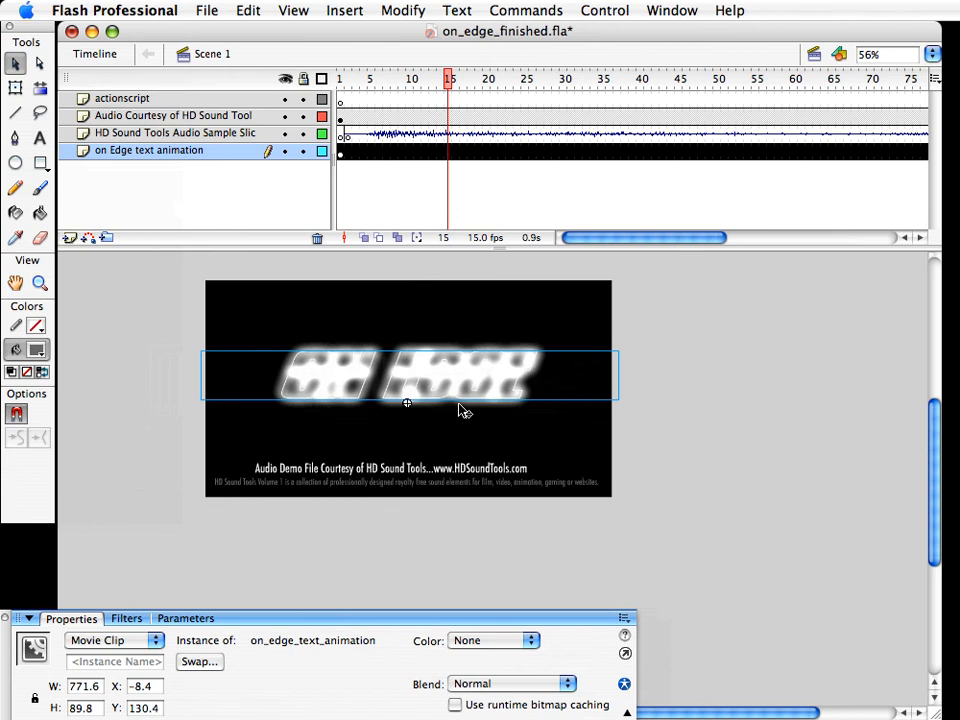
key(Down)
key(shift+Right)
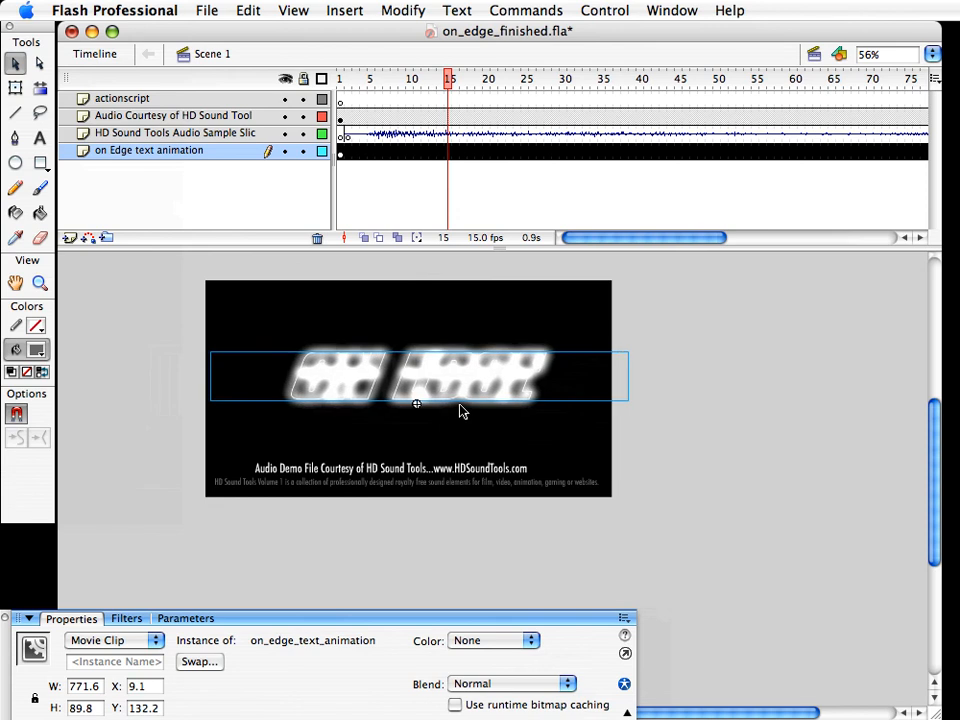
key(shift+Left)
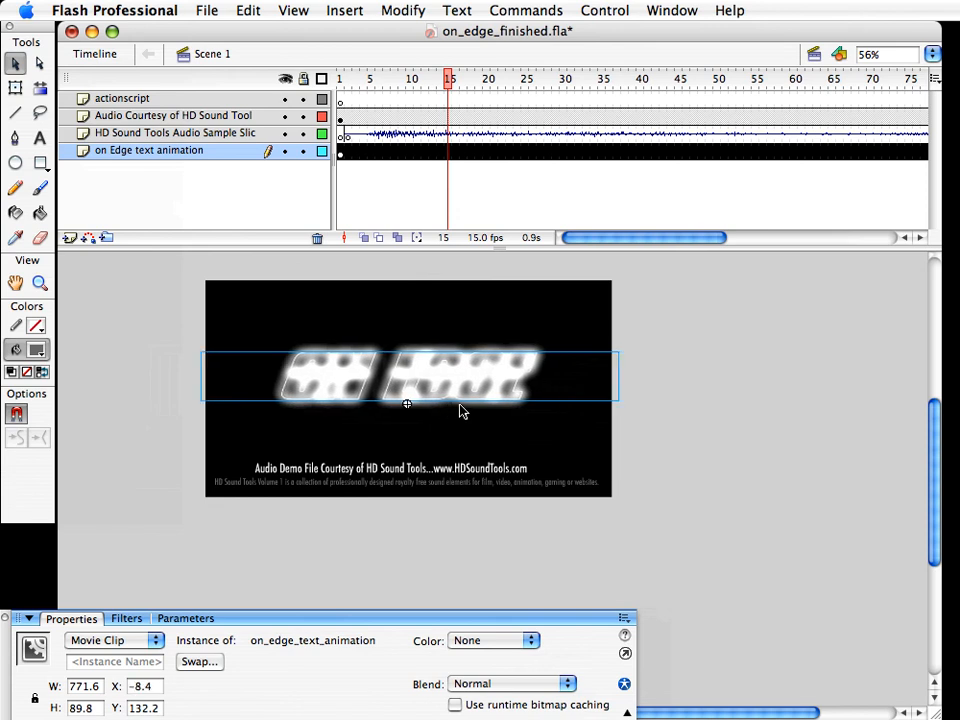
key(super+Return)
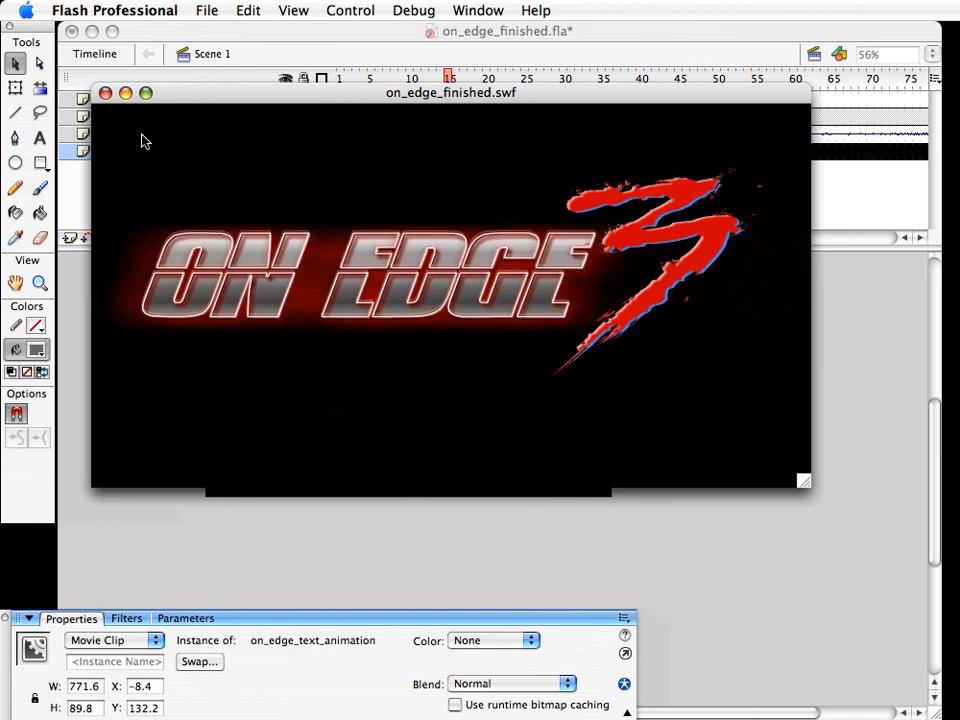
click(105, 93)
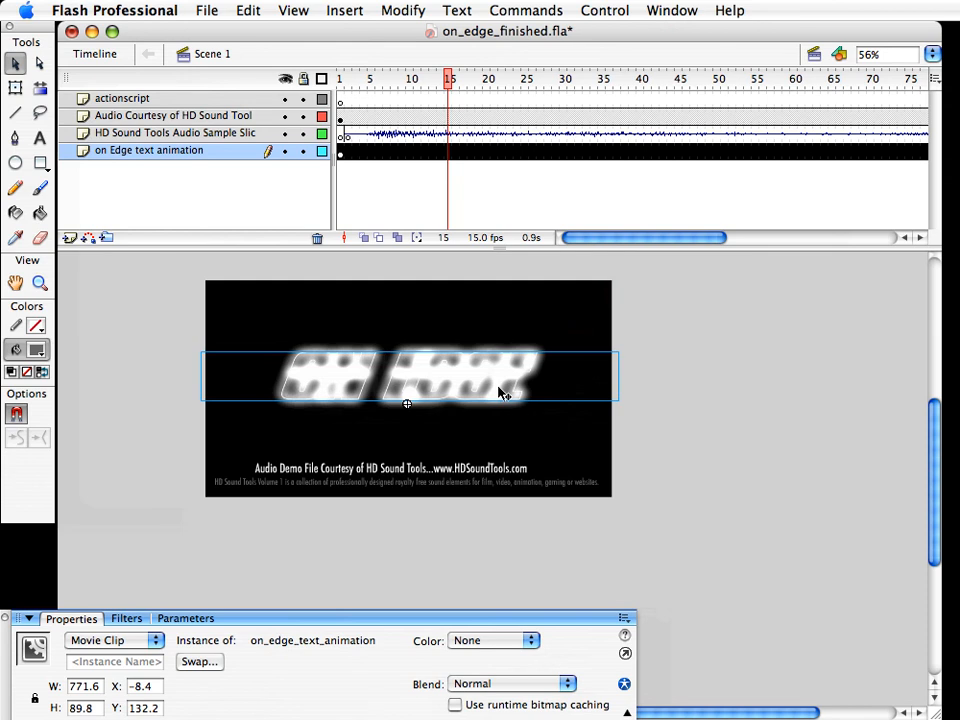
Inside on_edge_text_animation, unlock the on_edge_text layer, lock on_edge_text_stroke_animation, and insert a keyframe at frame 93 on on_edge_text
click(467, 399)
click(440, 401)
double_click(421, 400)
drag(587, 237, 608, 237)
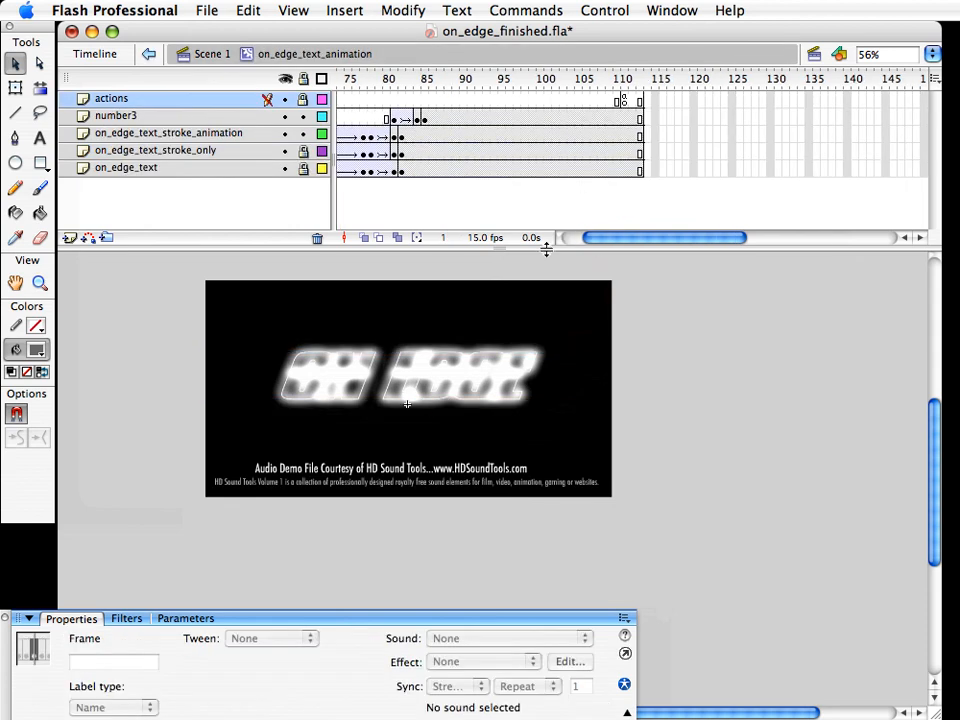
drag(546, 249, 546, 273)
drag(381, 79, 488, 90)
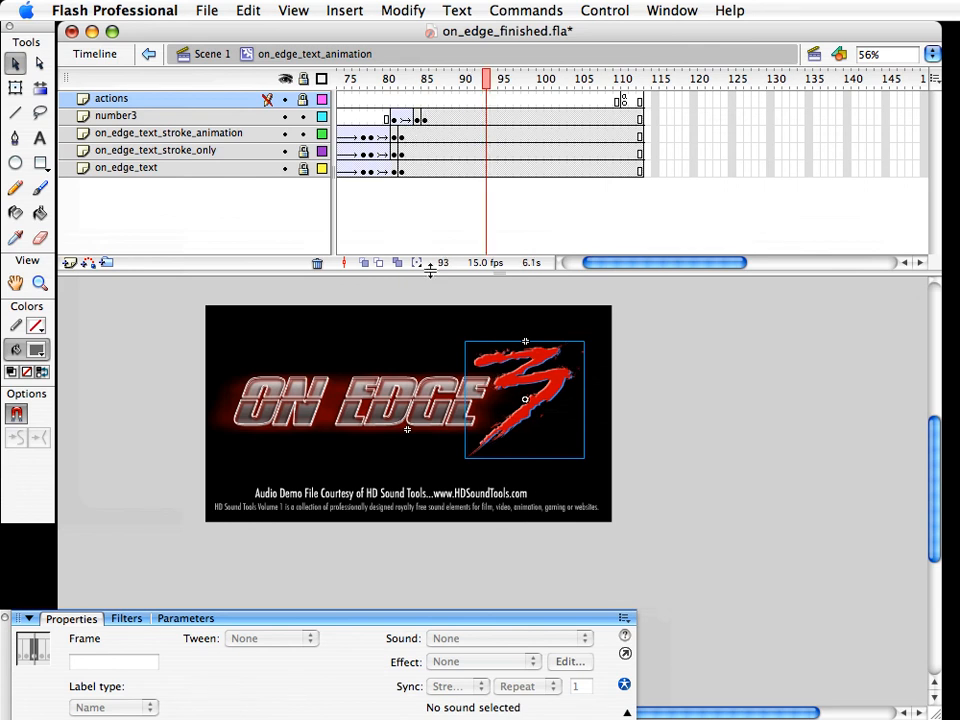
click(243, 312)
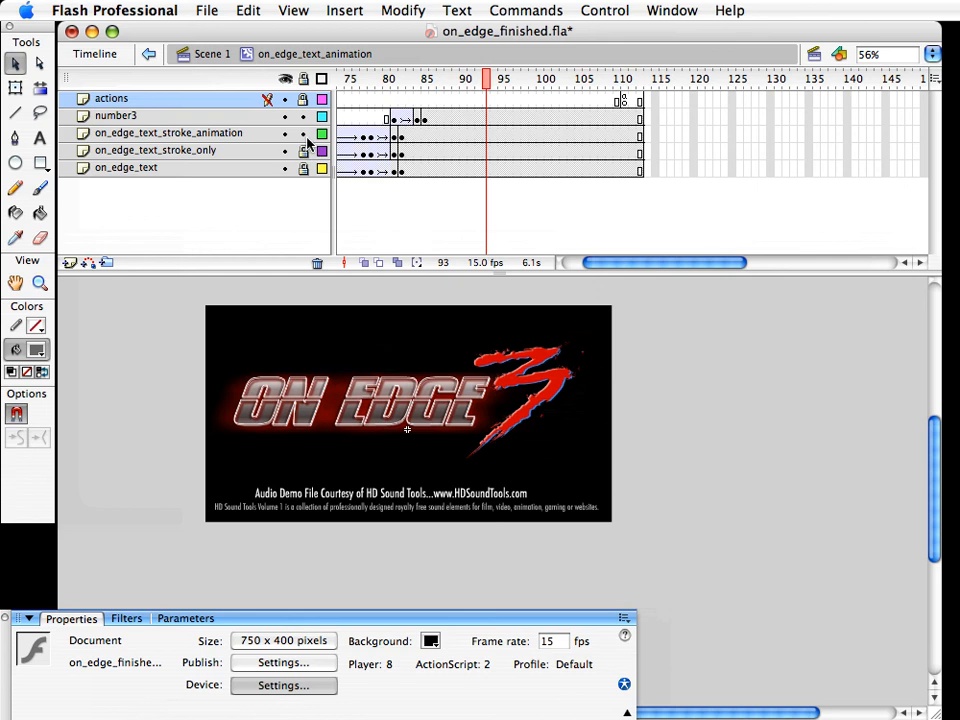
click(487, 170)
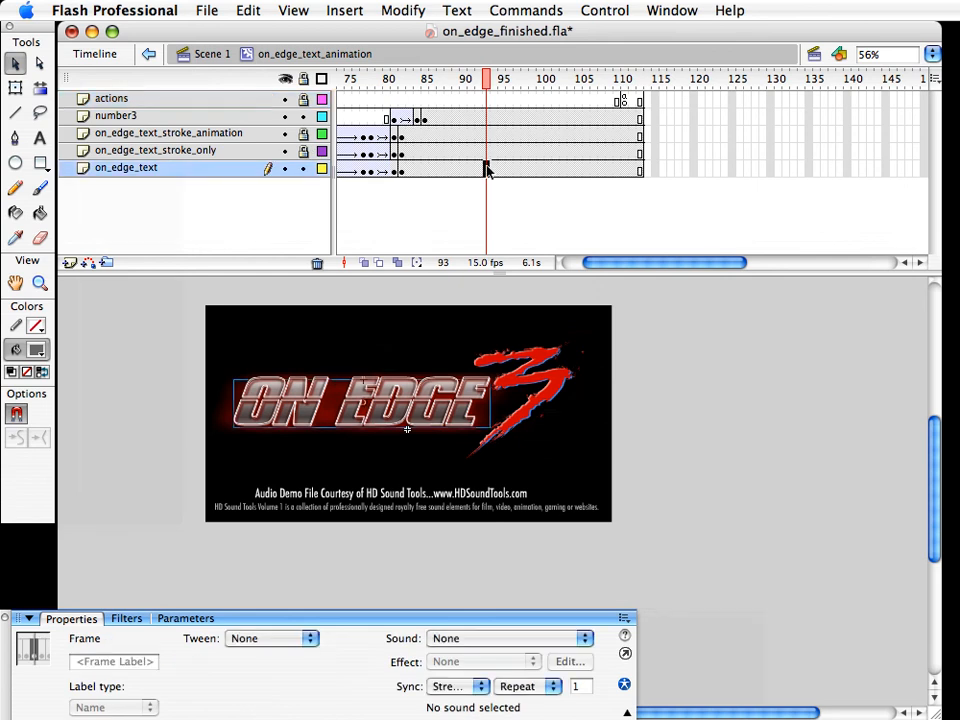
click(258, 302)
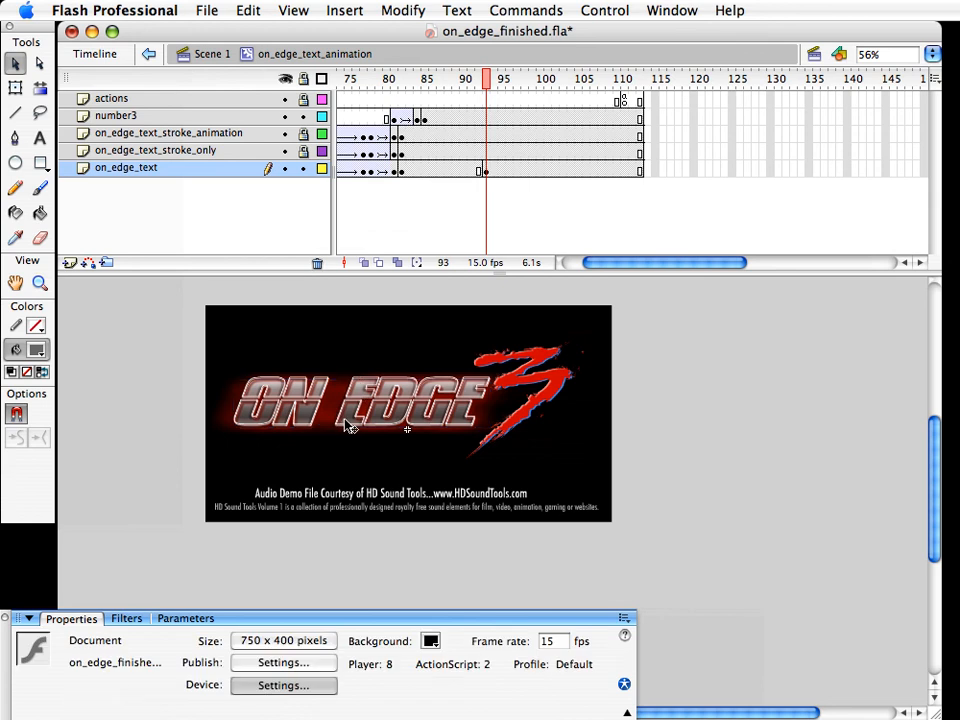
Change the Glow filter of the on_edge_text instance at frame 93 to blue with a strength of 94%
click(345, 424)
click(126, 618)
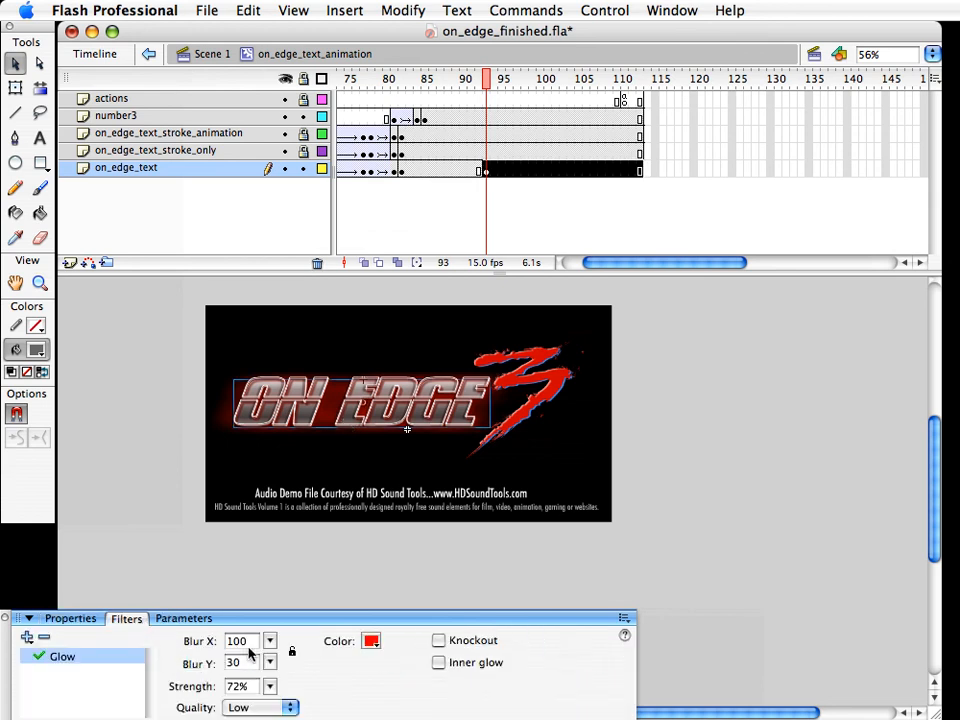
click(371, 641)
click(615, 719)
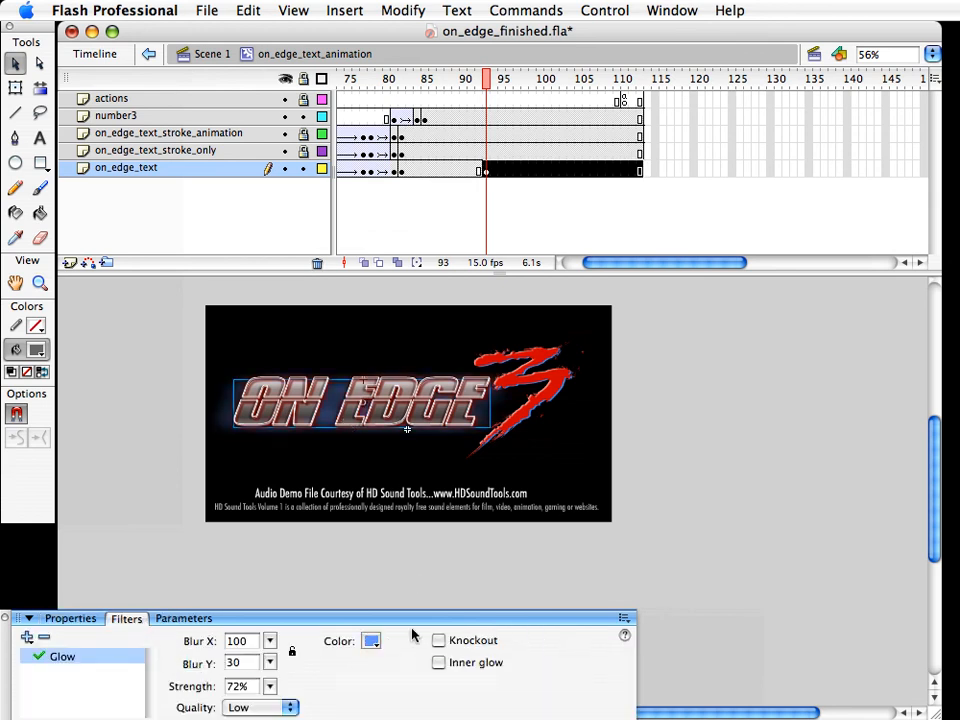
mouse_move(269, 686)
mouse_down()
mouse_move(268, 666)
mouse_move(272, 673)
mouse_up()
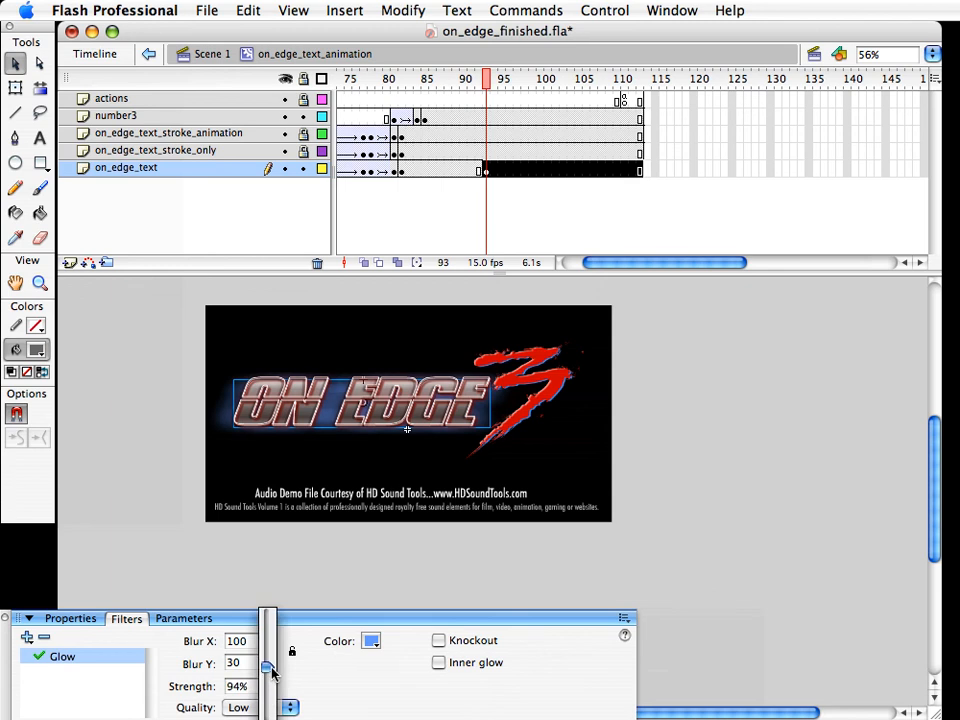
click(370, 641)
click(526, 719)
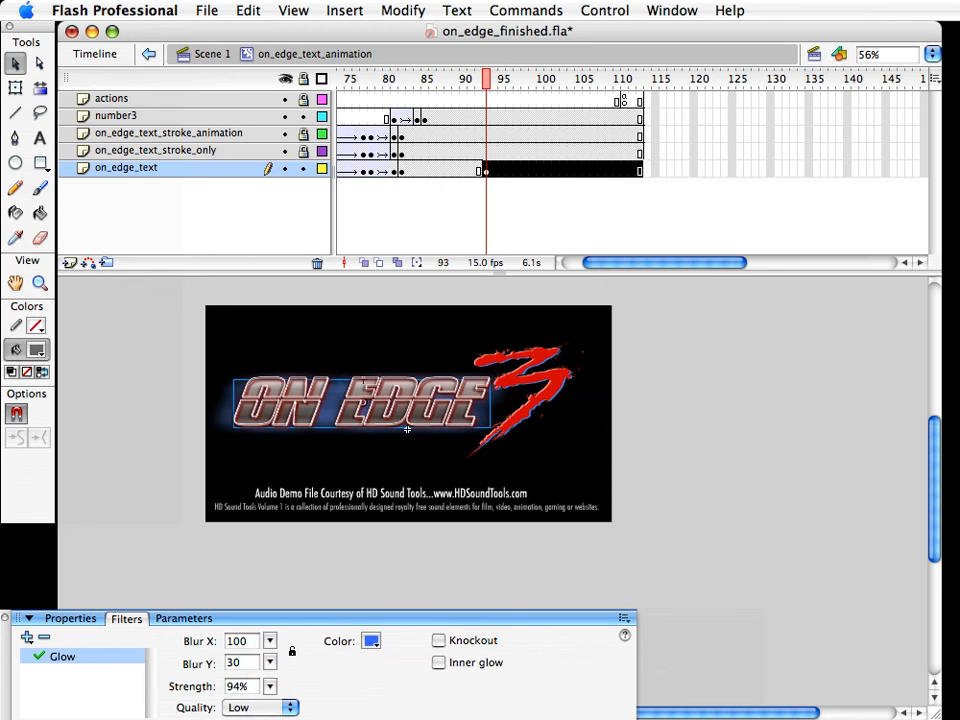
click(371, 644)
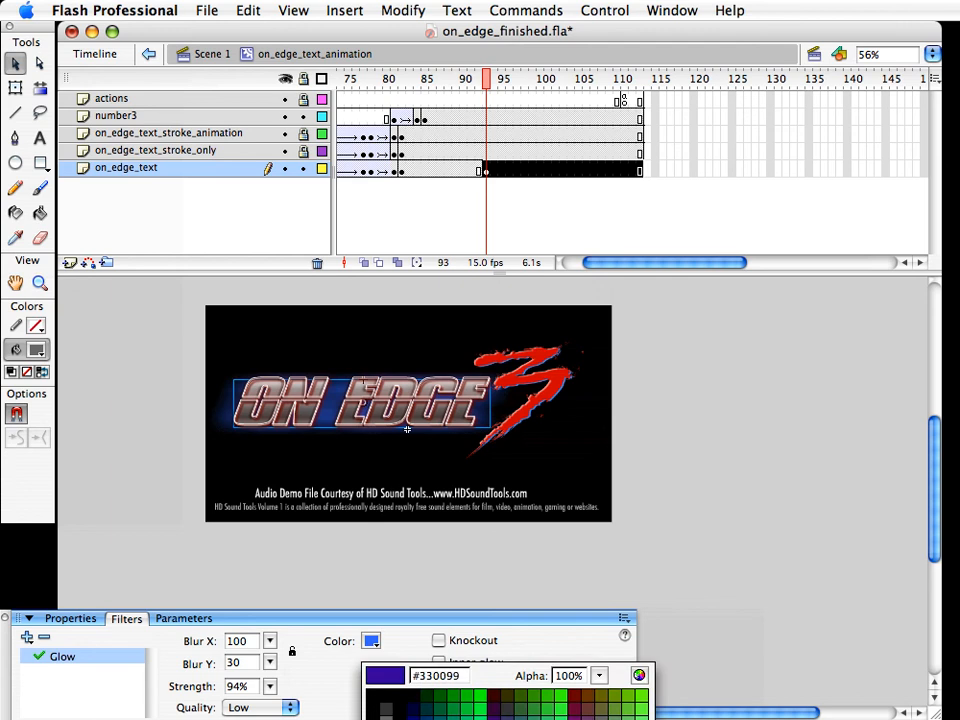
click(521, 719)
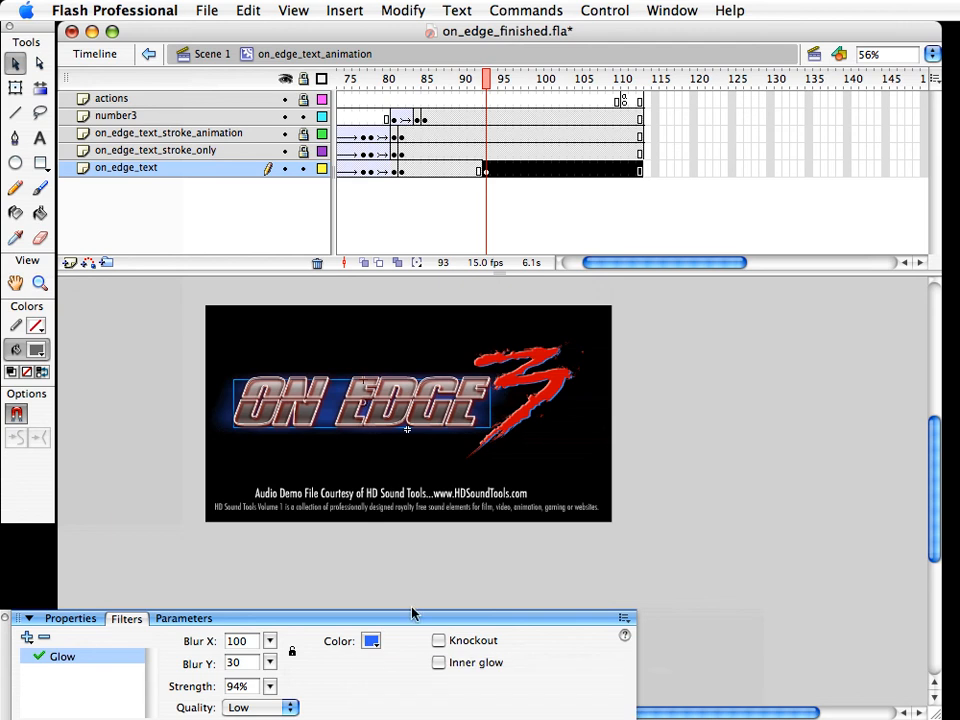
click(474, 579)
Create a motion tween on the on_edge_text layer leading into frame 93, and scrub through the glow colour change
click(433, 170)
right_click(435, 169)
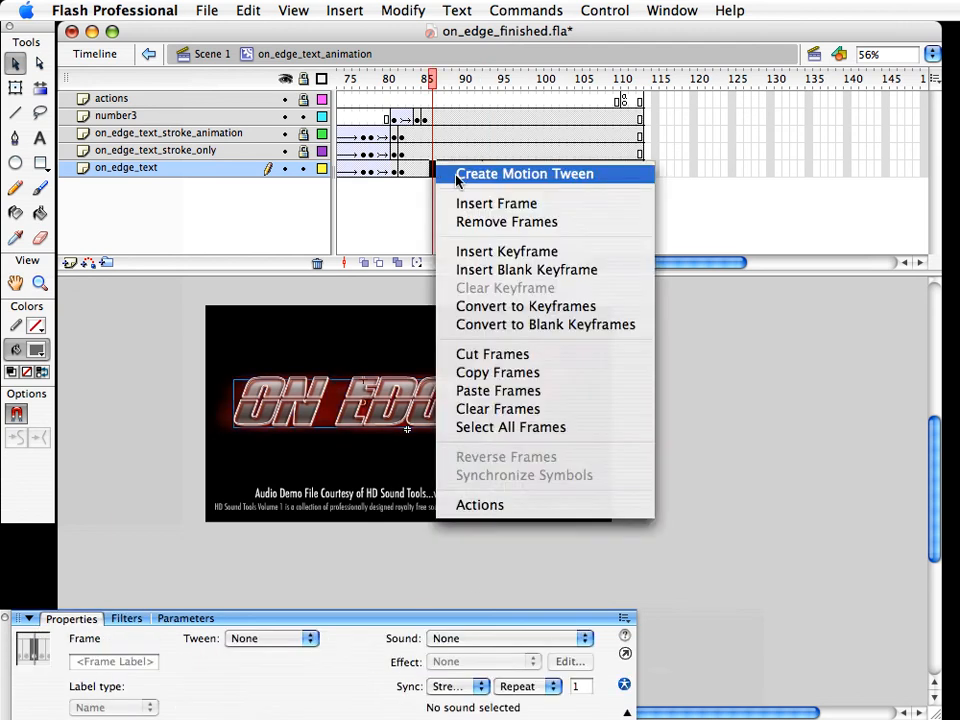
click(456, 175)
mouse_move(430, 79)
mouse_down()
mouse_move(403, 79)
mouse_move(438, 100)
mouse_move(476, 100)
mouse_up()
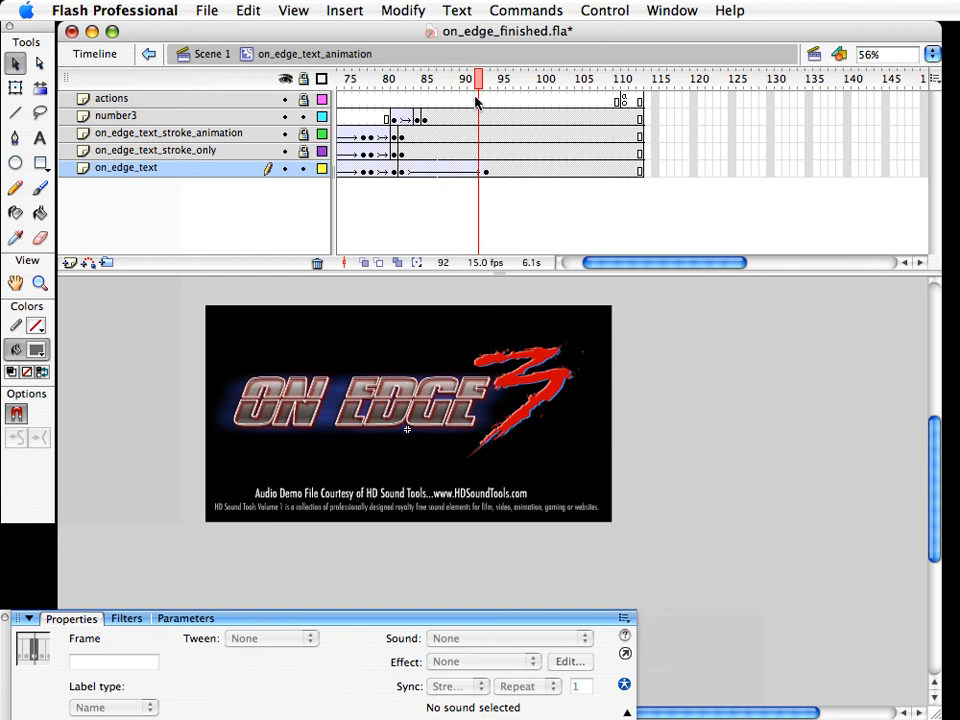
mouse_move(476, 100)
mouse_down()
mouse_move(390, 100)
mouse_move(474, 94)
mouse_up()
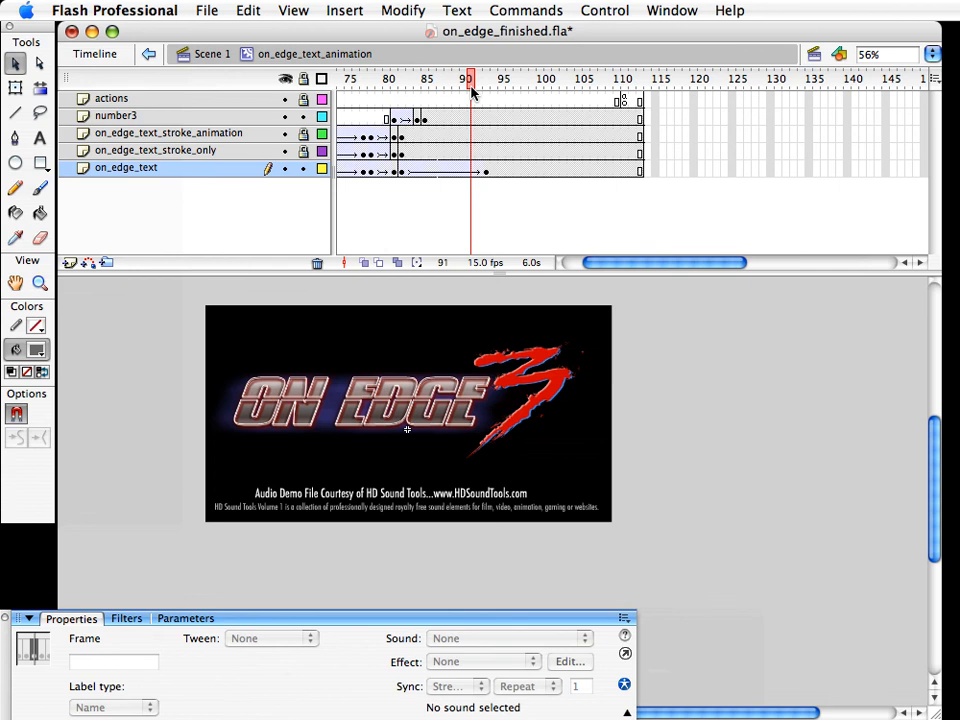
mouse_move(479, 97)
mouse_down()
mouse_move(491, 78)
mouse_move(392, 78)
mouse_move(449, 88)
mouse_move(487, 80)
mouse_up()
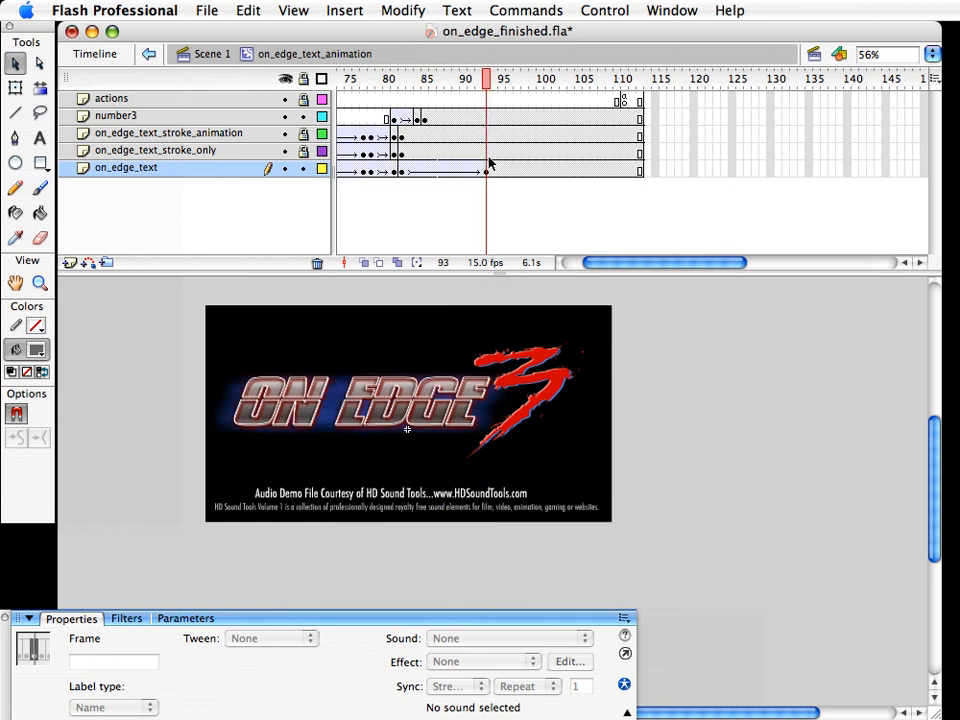
Move the on_edge_text keyframe from frame 93 to 91, and insert keyframes at frame 91 on number3 and both stroke layers
click(487, 168)
drag(487, 170, 477, 175)
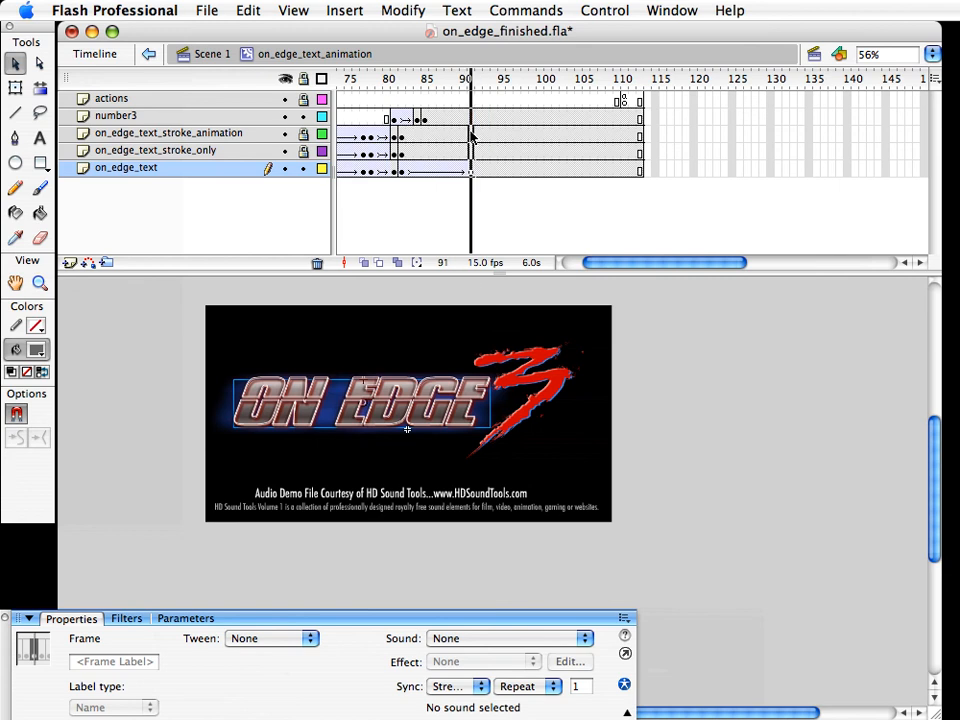
drag(471, 117, 471, 153)
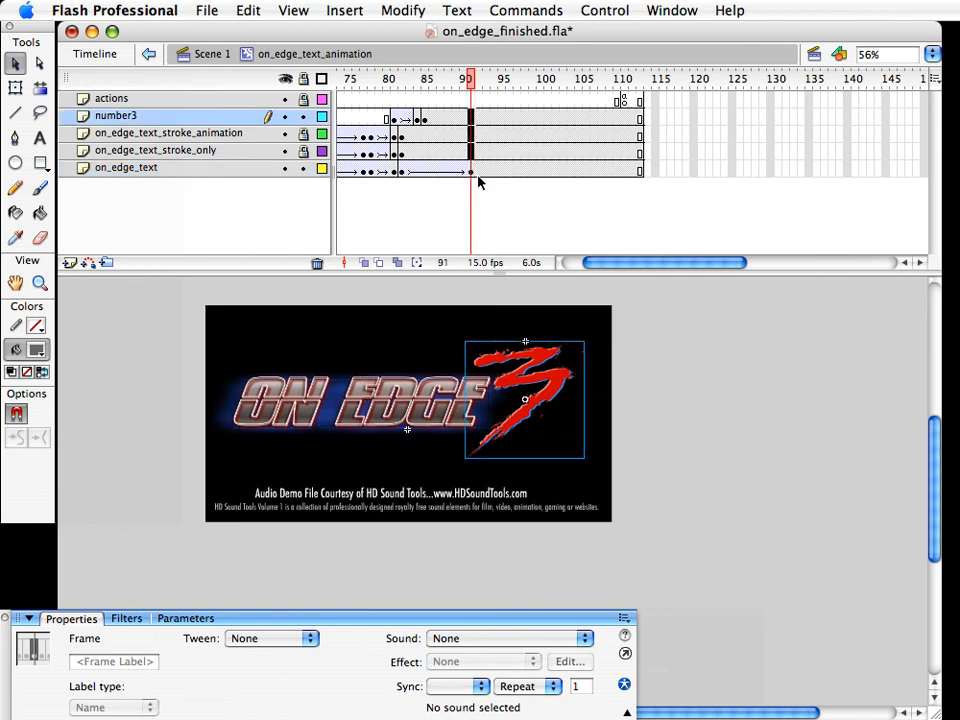
key(F6)
Insert keyframes at frame 99 on the number3, on_edge_text and both stroke layers
drag(531, 118, 532, 172)
key(F6)
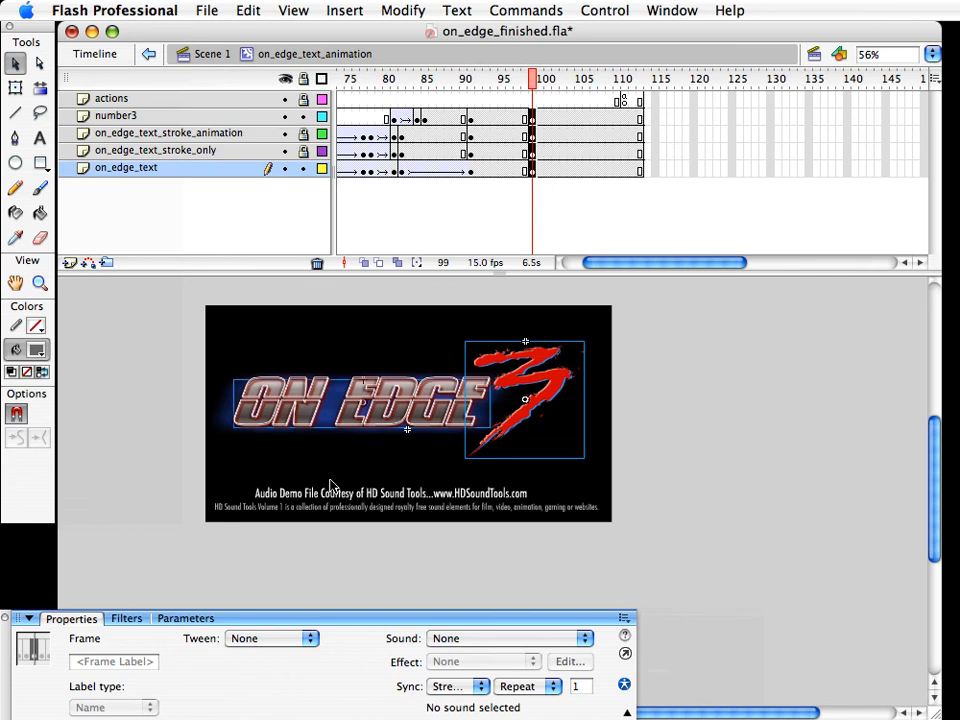
click(675, 381)
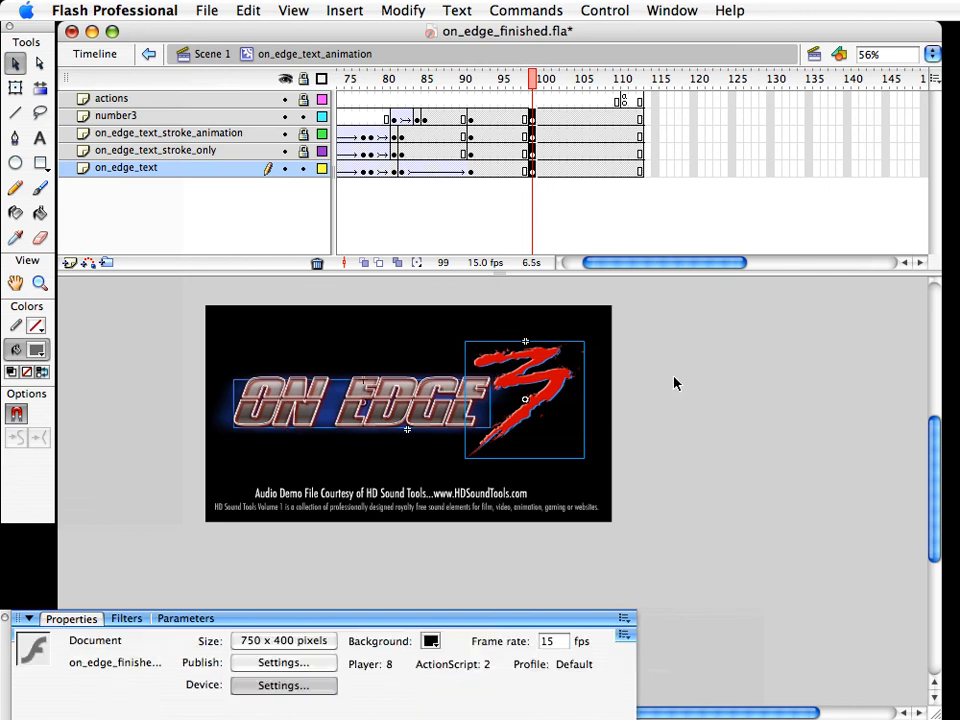
At frame 99, enlarge the number3 instance to about 498 x 492 and move it left over the EDGE text, to about X -193, Y -288
click(553, 390)
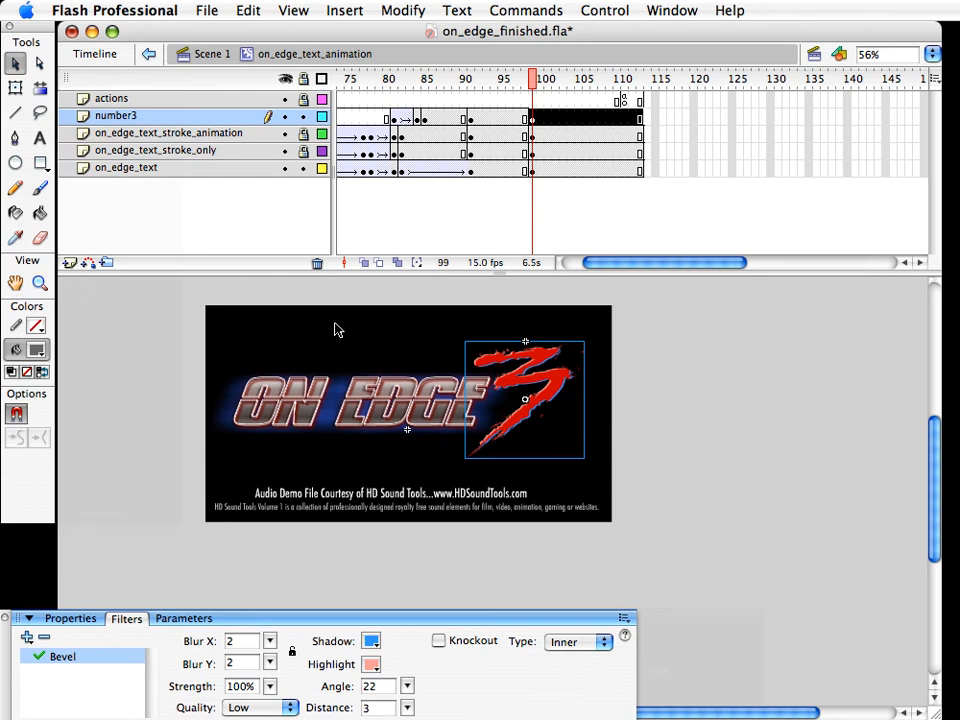
key(q)
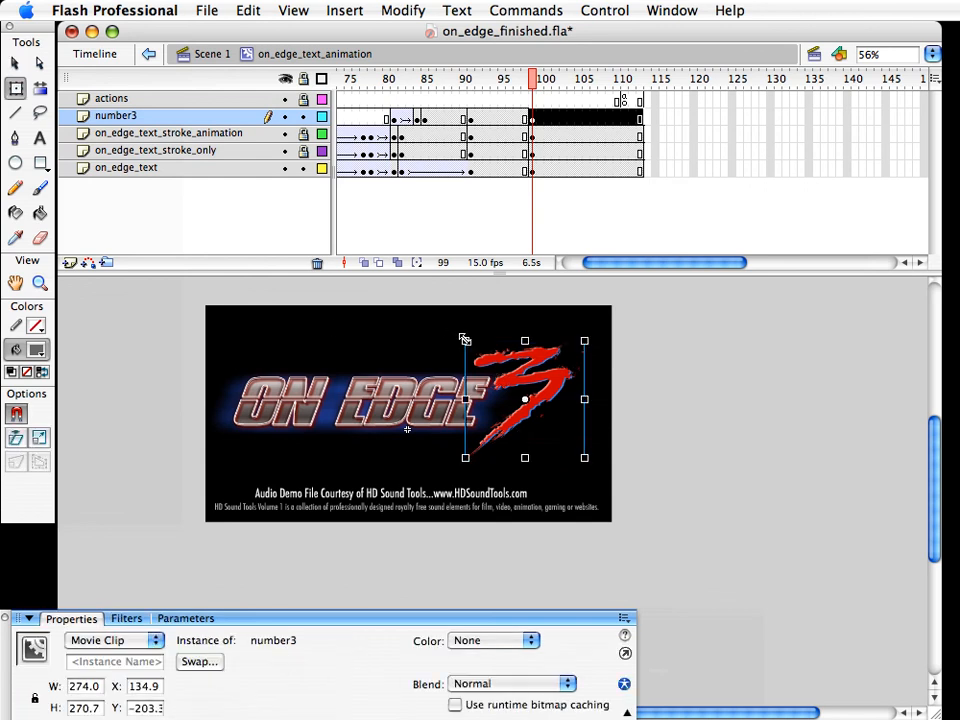
drag(465, 340, 416, 308)
key(v)
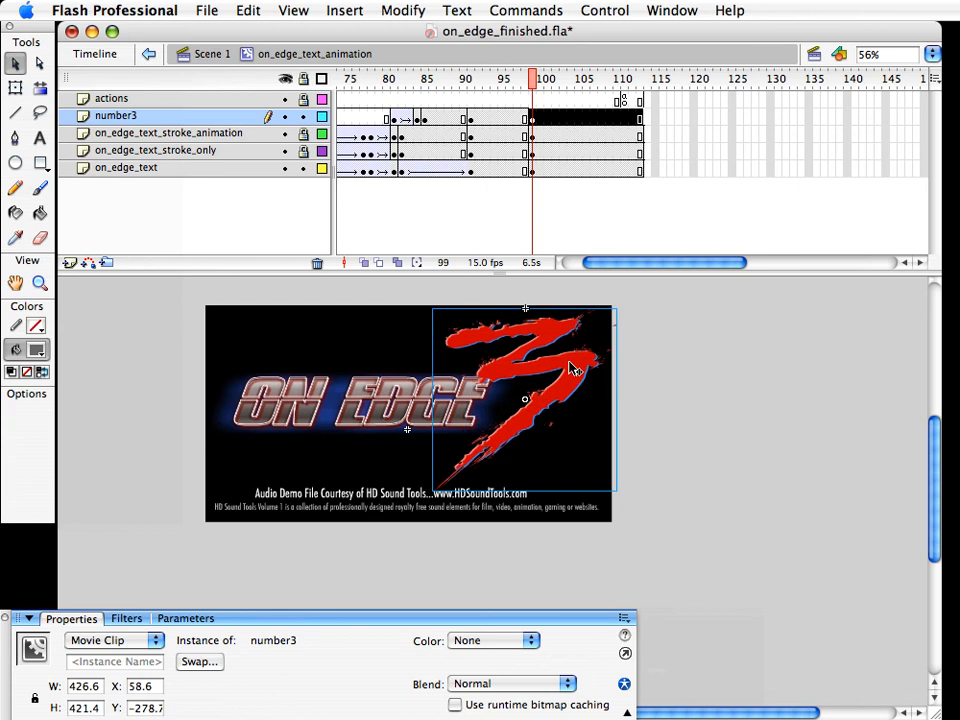
drag(570, 362, 496, 388)
key(q)
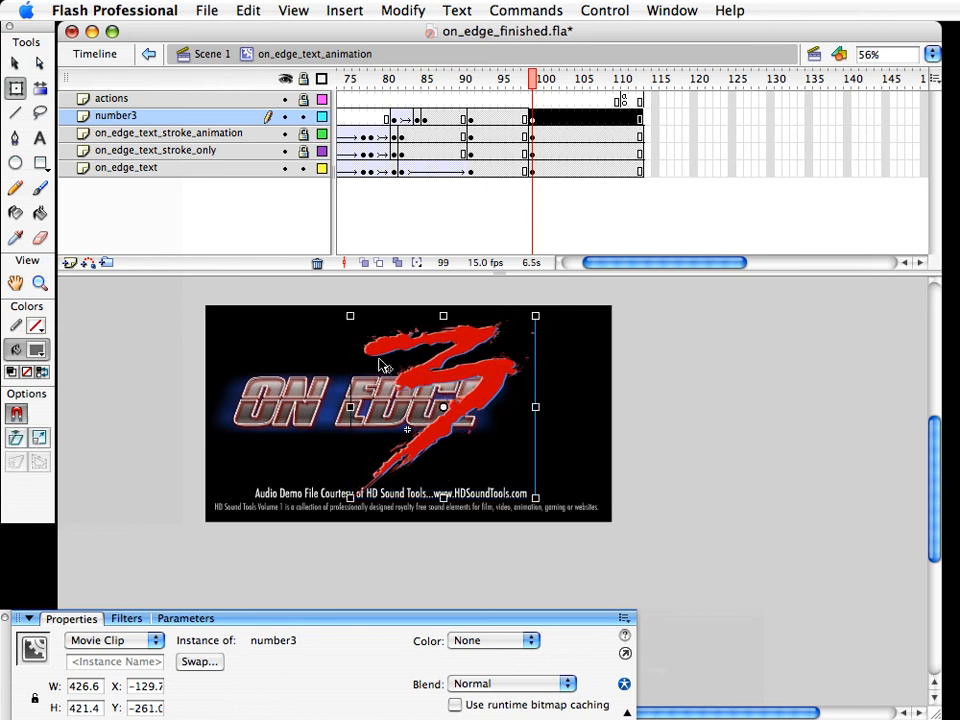
drag(349, 310, 330, 303)
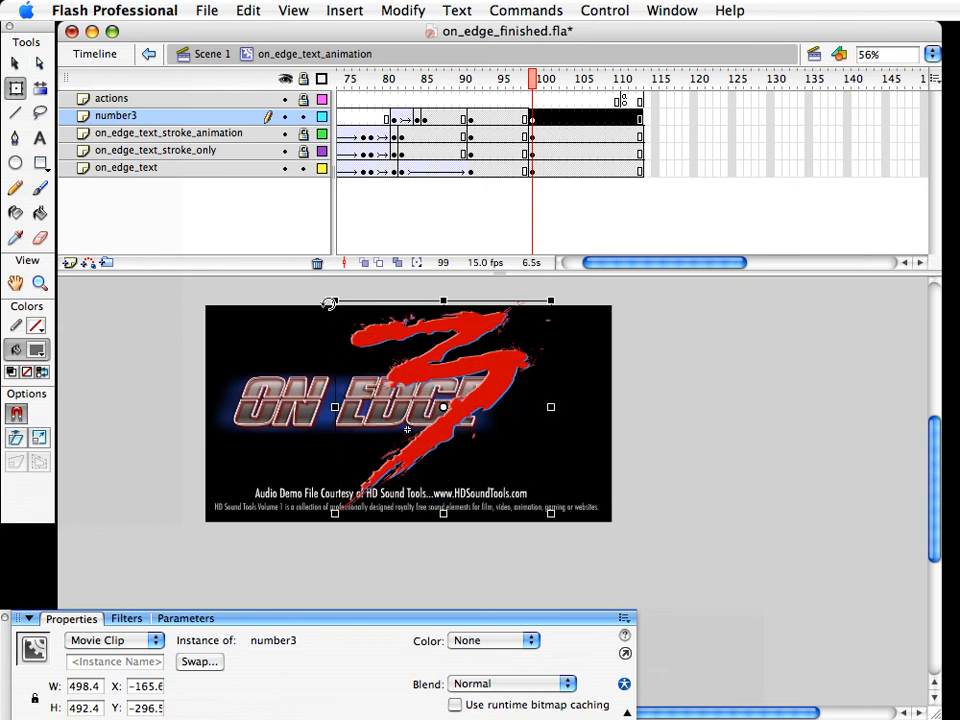
key(Down)
key(shift+Left)
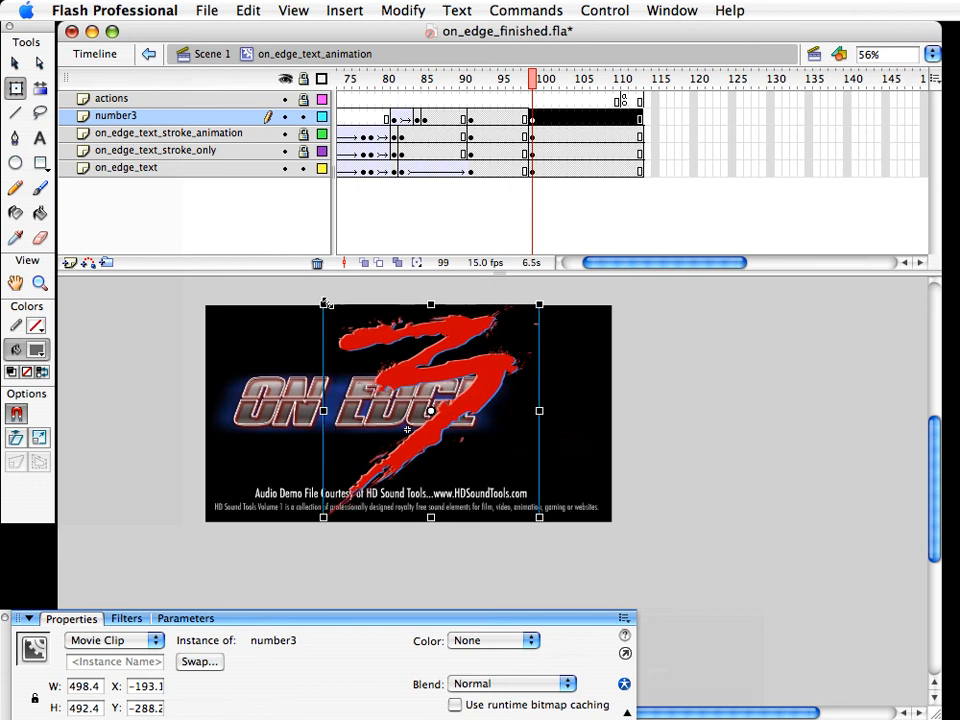
Nudge the number3 instance at frame 99 right to about X -157, and deselect it
key(shift+Right)
key(Right)
key(Right)
key(Right)
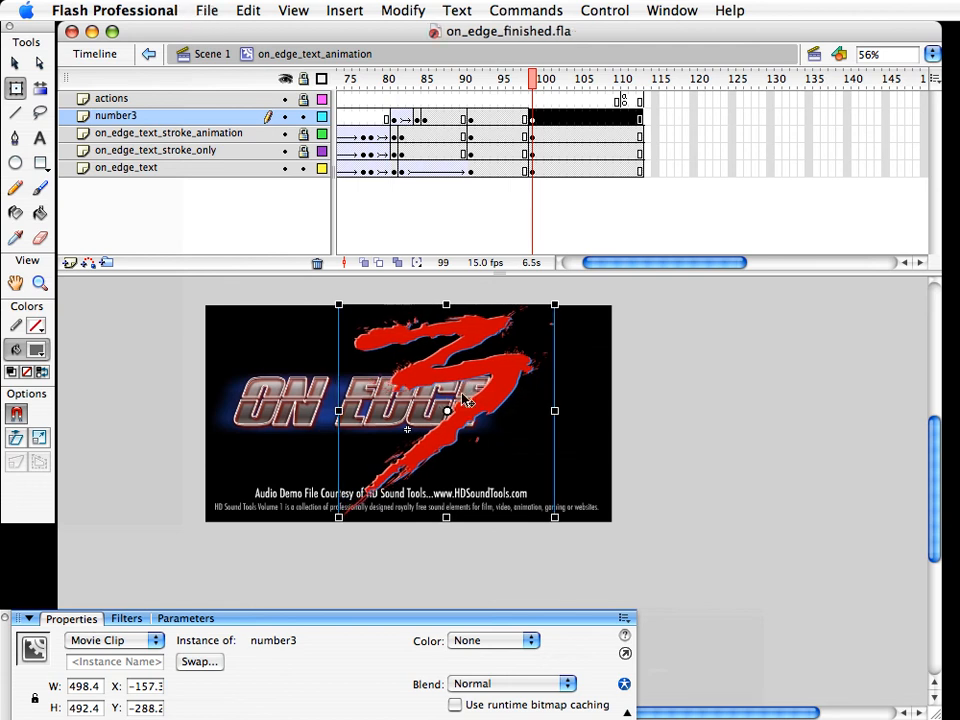
click(624, 429)
Create motion tweens leading into frame 99 on the number3, on_edge_text and both stroke layers
click(493, 117)
right_click(493, 117)
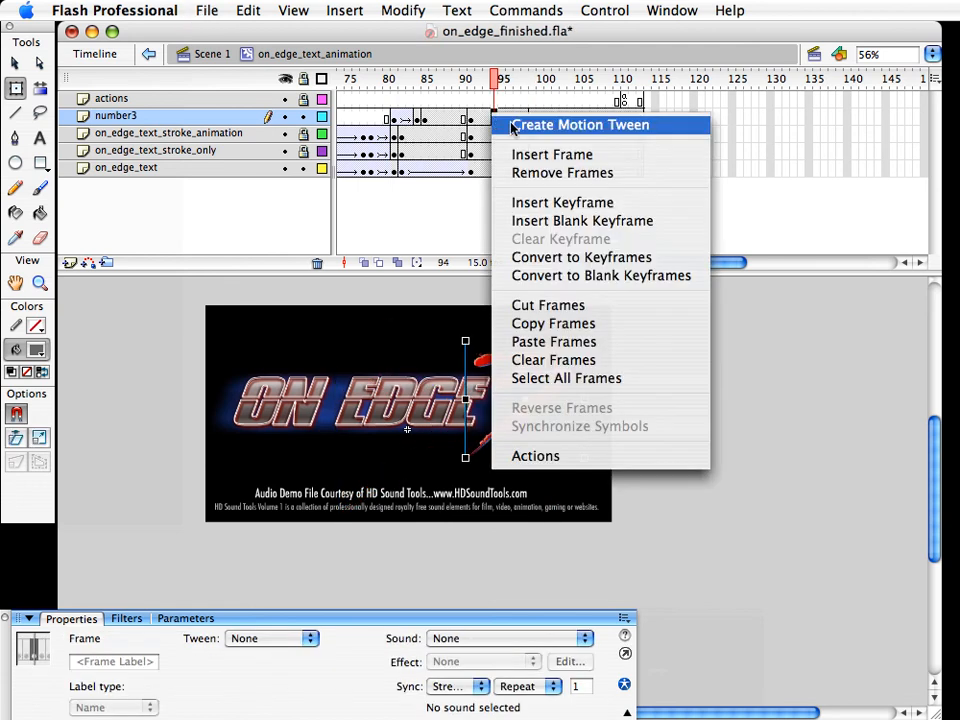
click(514, 122)
click(509, 138)
drag(509, 139, 509, 170)
right_click(508, 133)
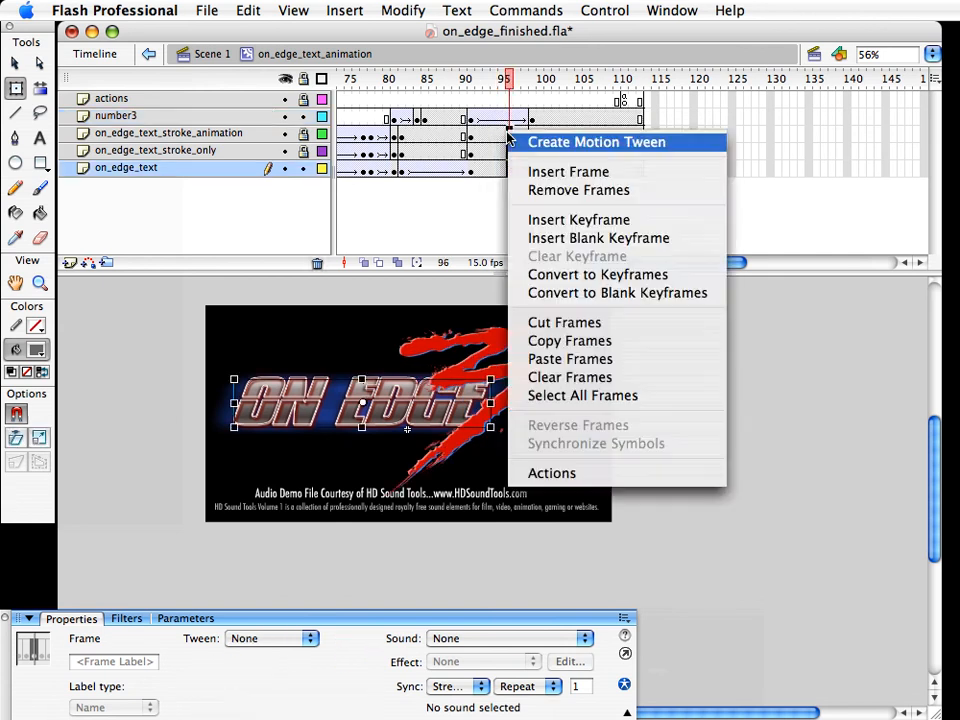
click(514, 141)
click(518, 125)
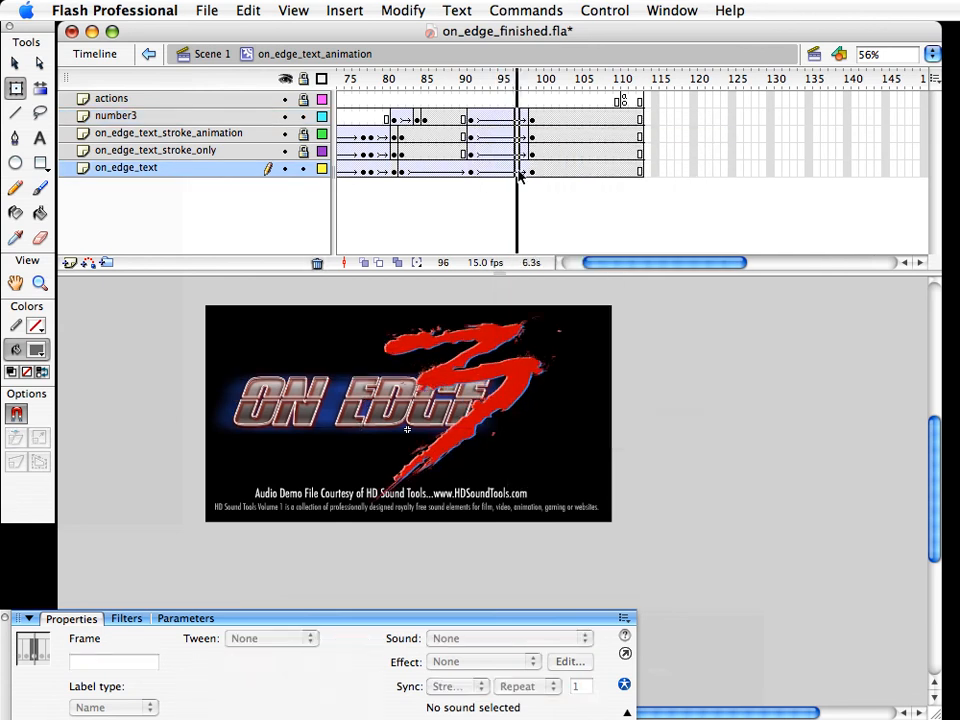
Adjust the easing of the tweens leading into frame 99, scrub to frame 99 and select its number3 keyframe
drag(270, 663, 267, 598)
click(459, 229)
drag(510, 96, 531, 86)
click(533, 120)
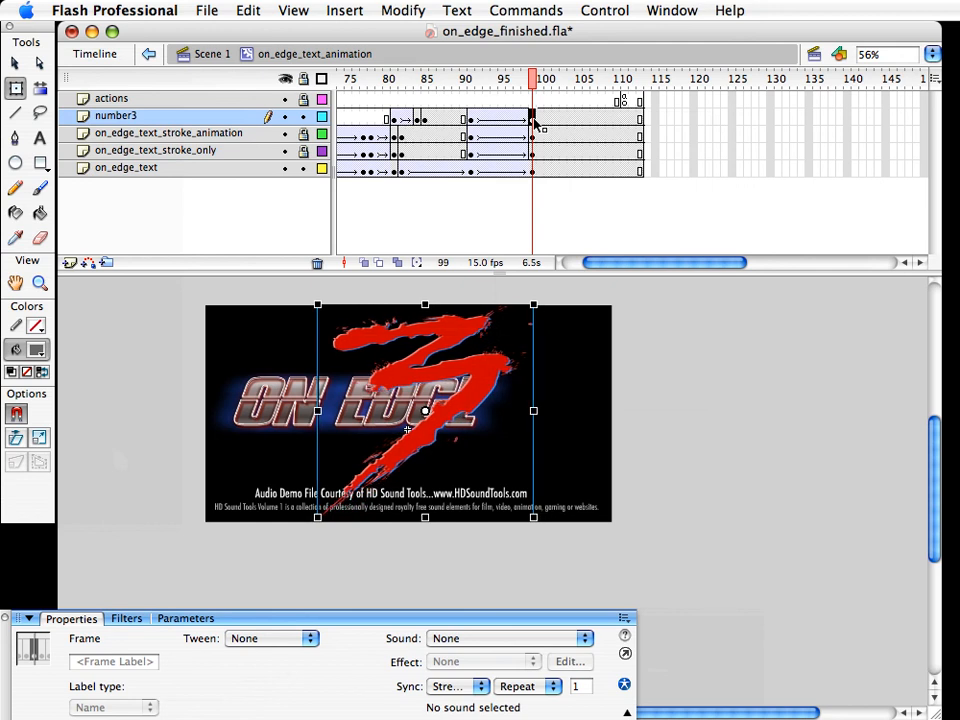
key(v)
drag(533, 137, 533, 171)
key(space)
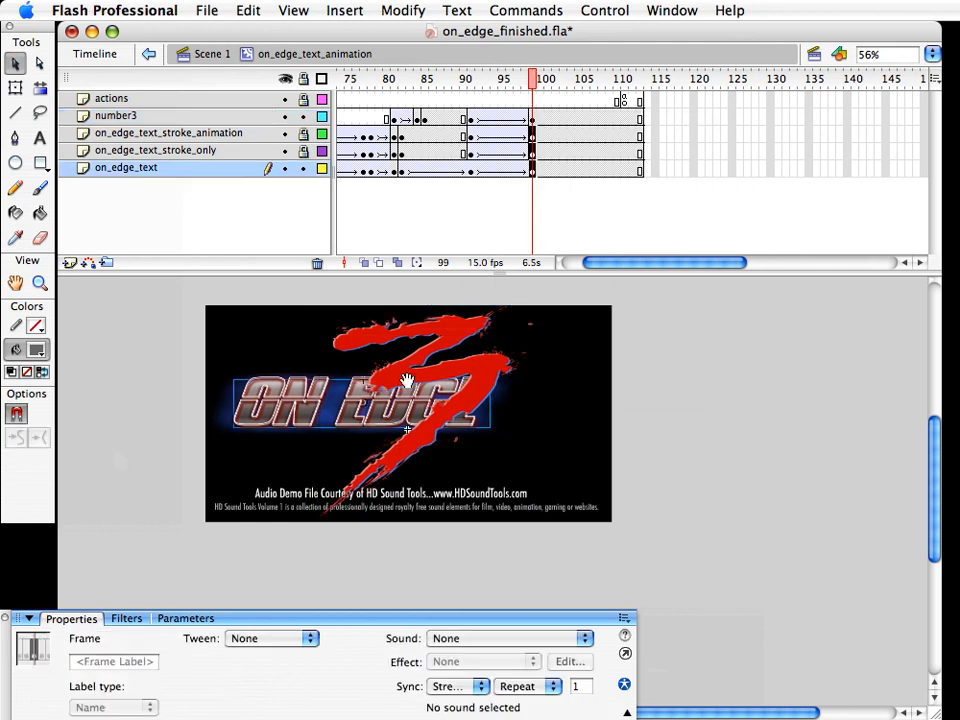
drag(408, 382, 575, 375)
click(597, 375)
key(Left)
key(Left)
key(Left)
key(Left)
key(Left)
key(Left)
key(Left)
key(Left)
key(Left)
key(Left)
key(Left)
key(Left)
key(Left)
key(Left)
key(Left)
key(Left)
key(Left)
key(Left)
key(Left)
key(Left)
key(super+z)
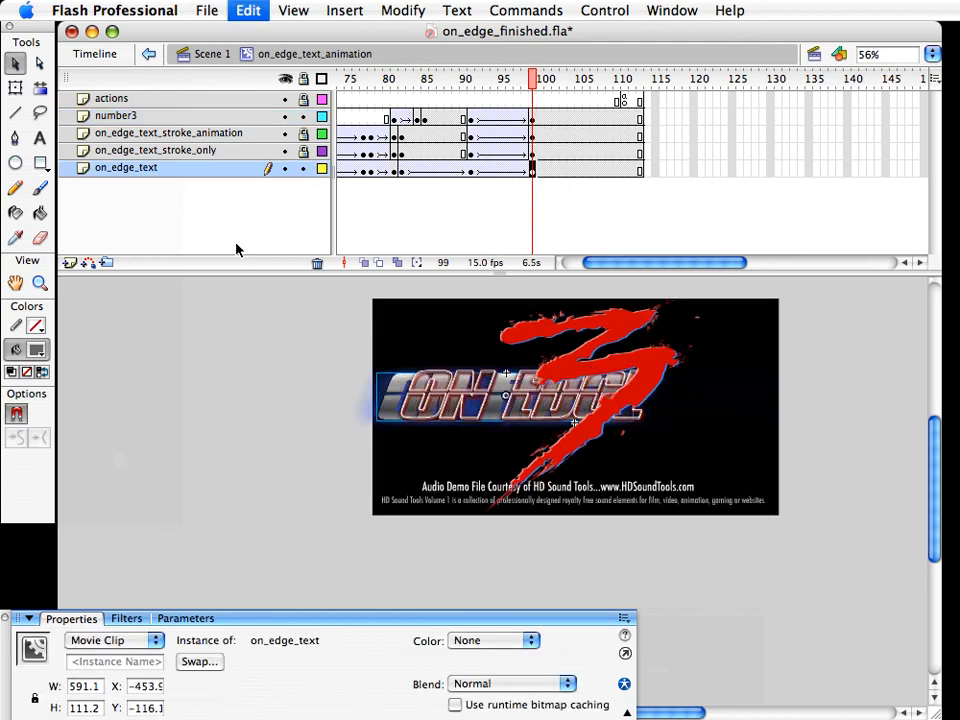
click(403, 212)
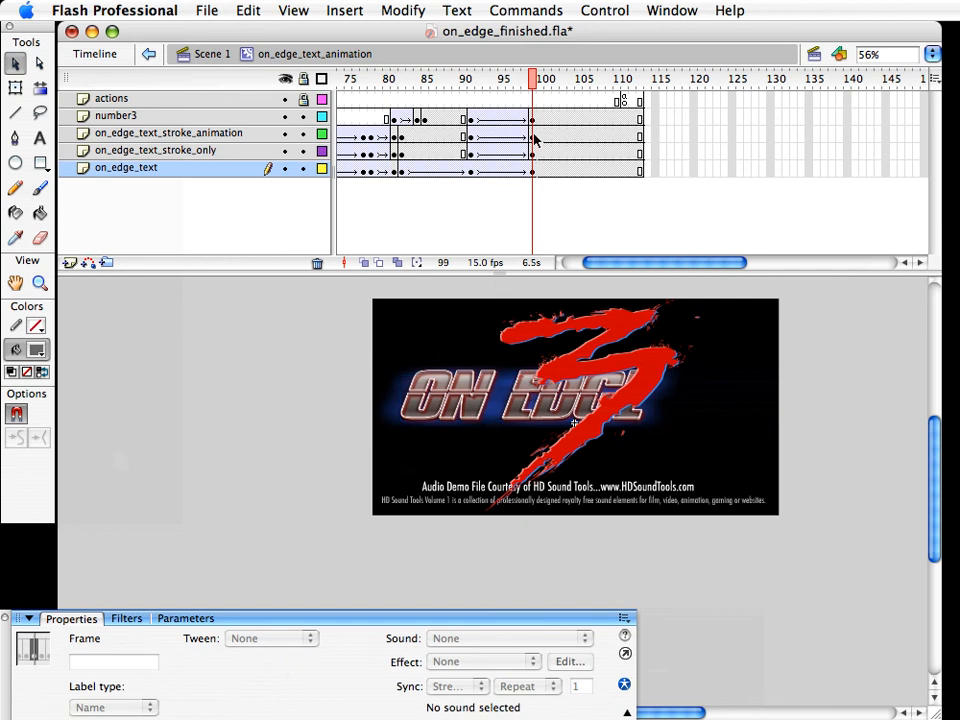
At frame 99, move the ON EDGE text and both stroke instances together left until they sit outside the stage
drag(535, 138, 540, 186)
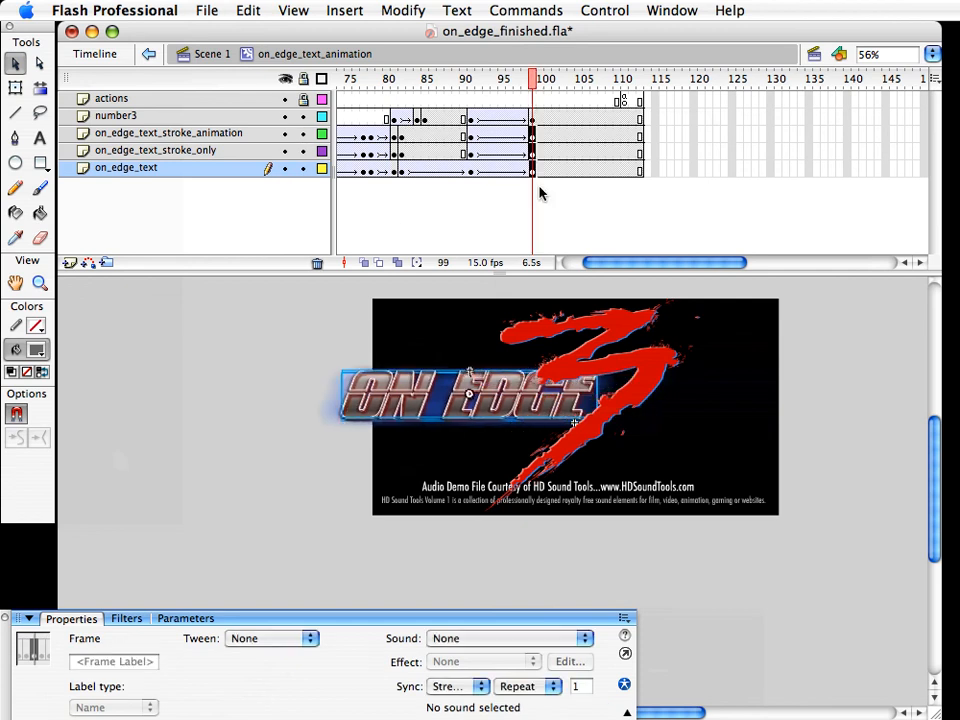
key(shift+Left)
key(shift+Left)
key(shift+Left)
key(shift+Left)
key(shift+Left)
key(shift+Left)
key(shift+Left)
key(shift+Left)
key(shift+Left)
key(shift+Left)
key(shift+Left)
key(shift+Left)
key(shift+Left)
key(shift+Left)
key(shift+Left)
key(shift+Left)
key(shift+Left)
key(shift+Left)
key(shift+Left)
key(shift+Left)
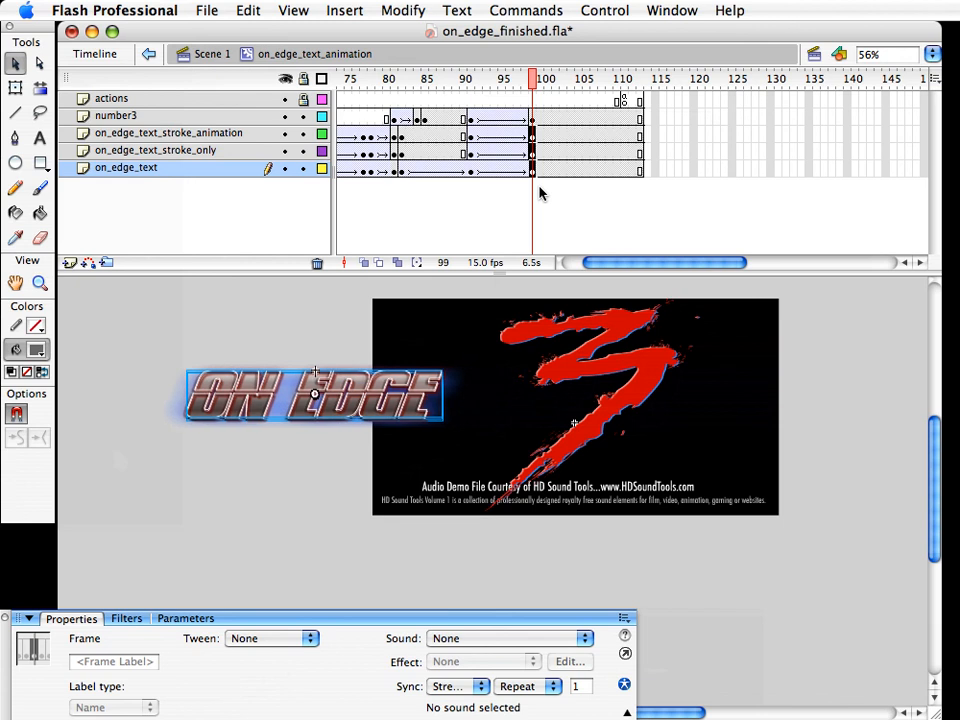
key(shift+Left)
key(shift+Left)
key(shift+Left)
key(shift+Left)
key(shift+Left)
key(shift+Left)
key(shift+Left)
key(shift+Left)
key(shift+Left)
key(shift+Left)
key(shift+Left)
key(shift+Left)
key(shift+Left)
key(shift+Left)
key(shift+Left)
click(535, 226)
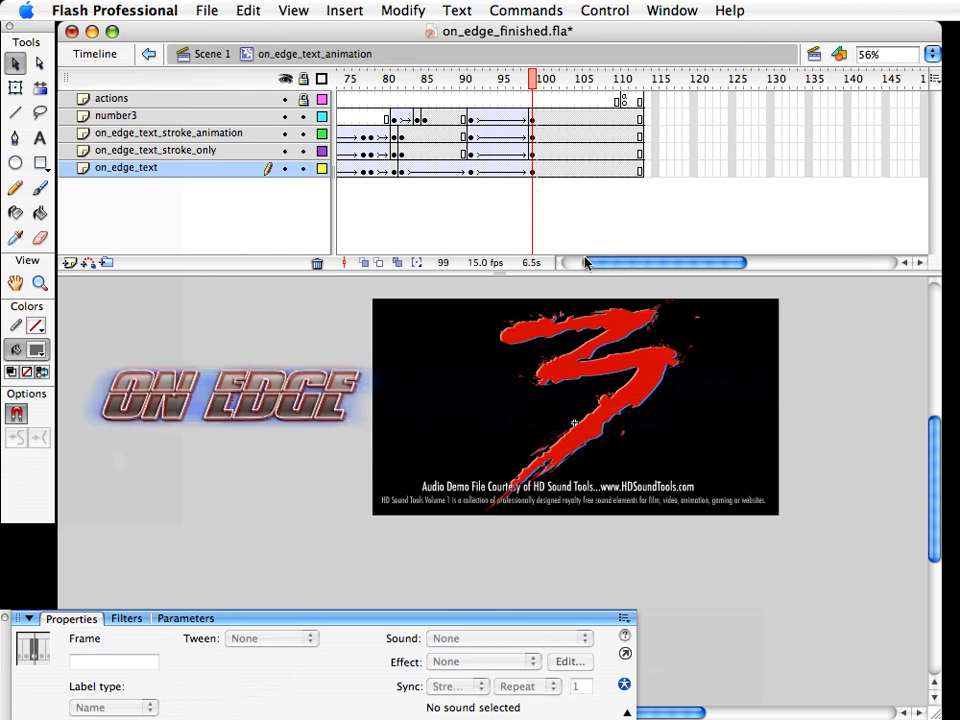
Copy the frame 9 keyframe of on_edge_text_stroke_only, paste it over that layer's frame 99, and save the file
drag(587, 262, 567, 265)
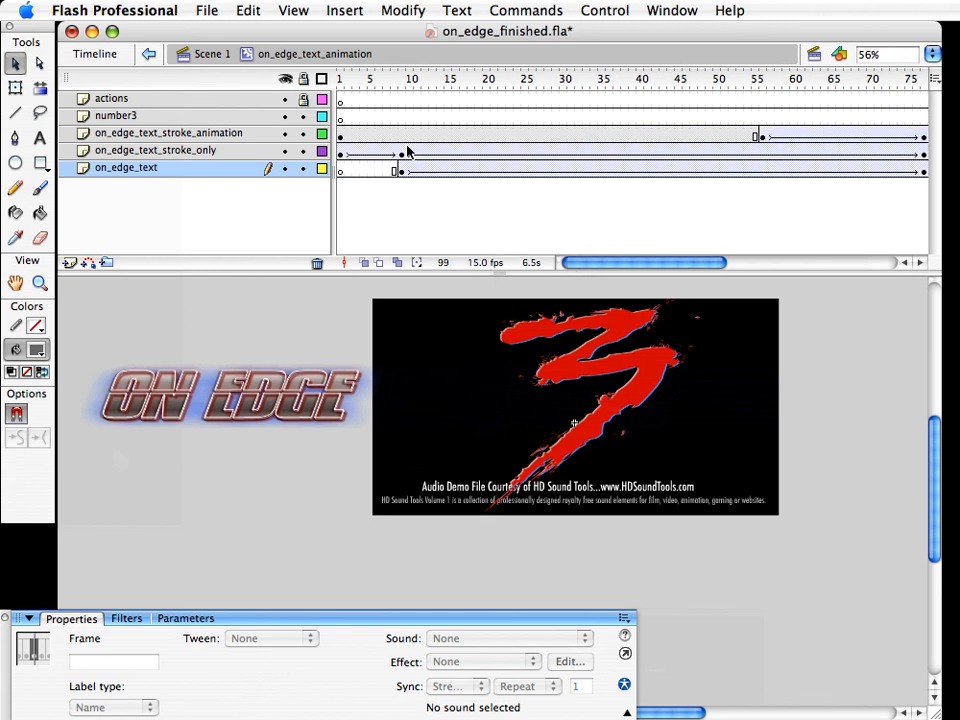
click(403, 170)
click(402, 152)
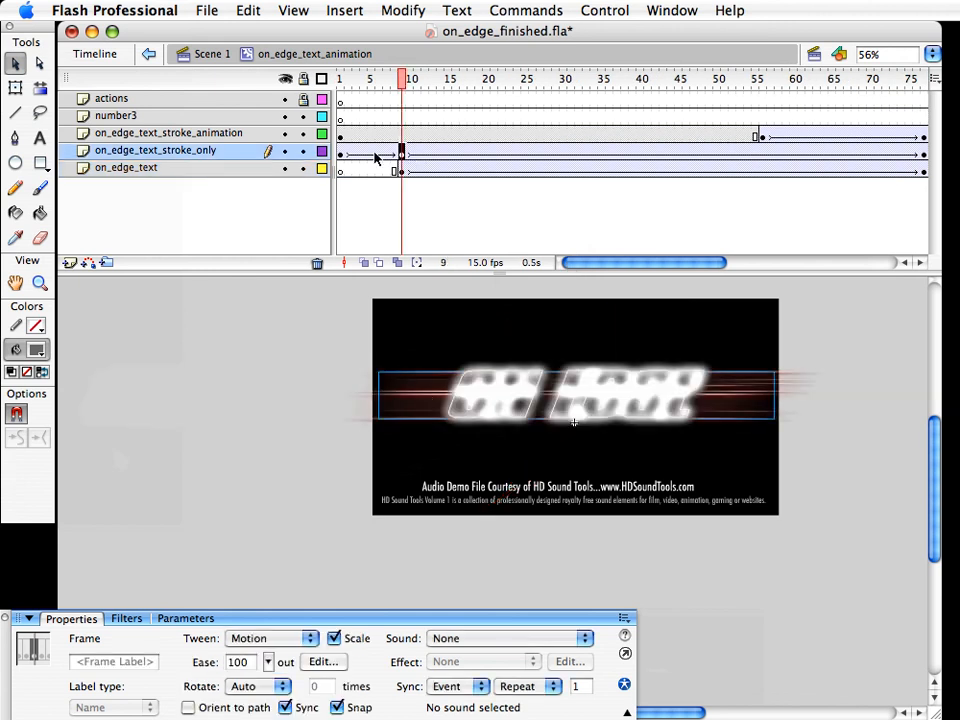
click(341, 153)
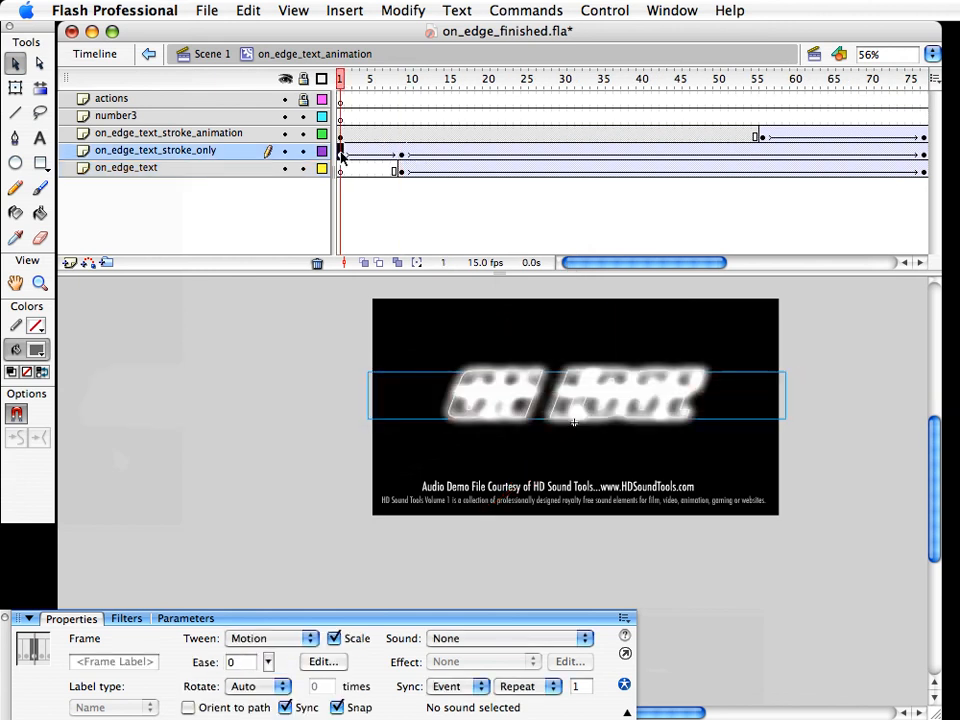
click(400, 157)
right_click(400, 158)
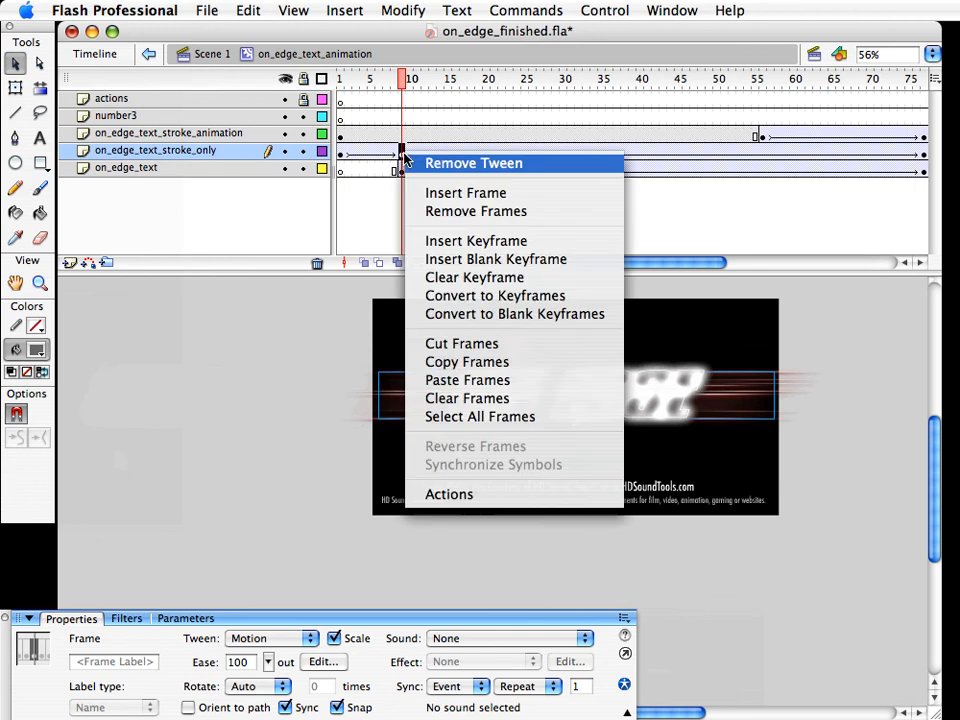
click(470, 364)
drag(557, 263, 601, 262)
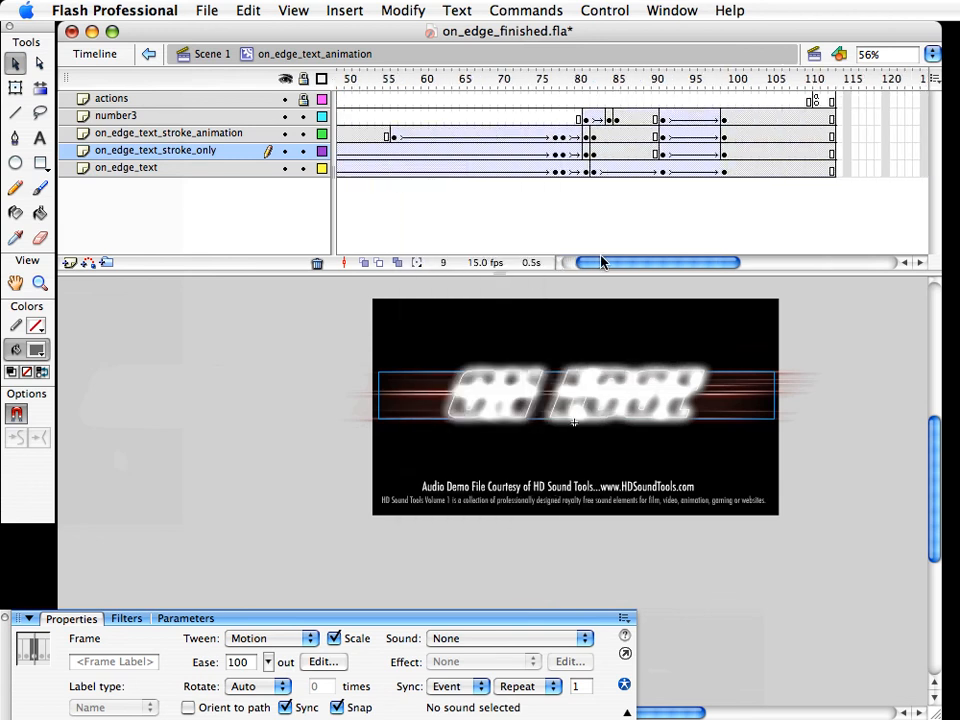
click(724, 157)
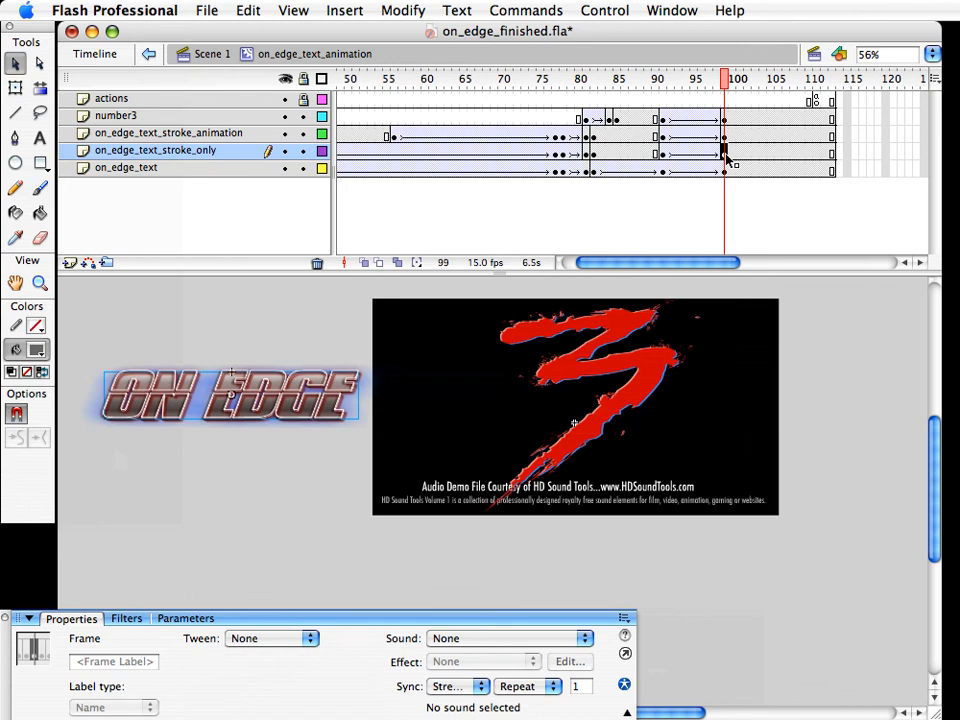
right_click(724, 157)
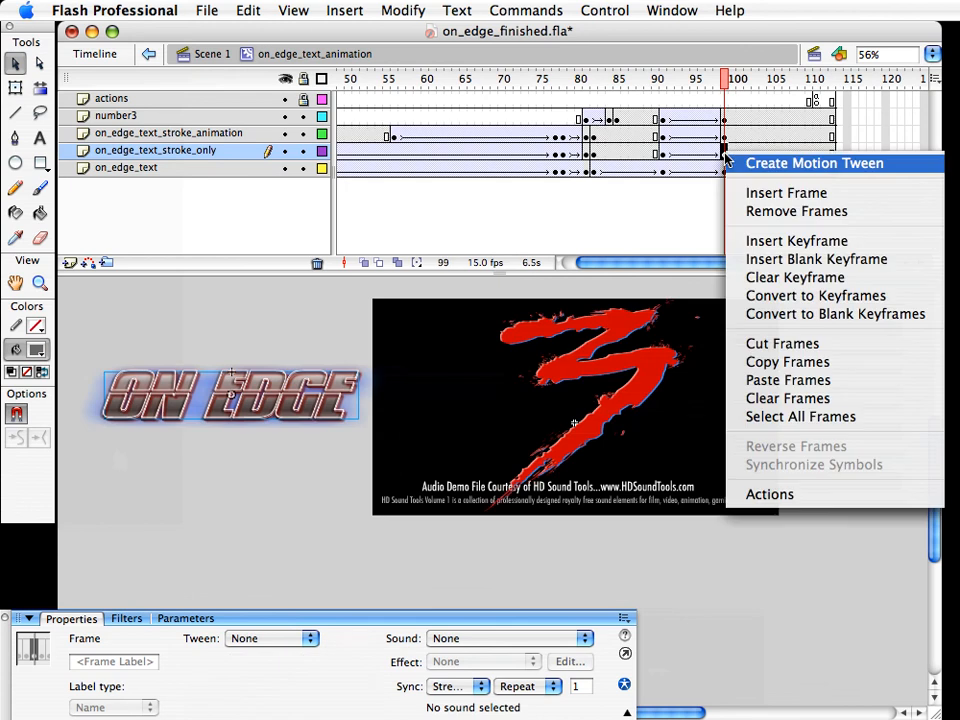
click(767, 382)
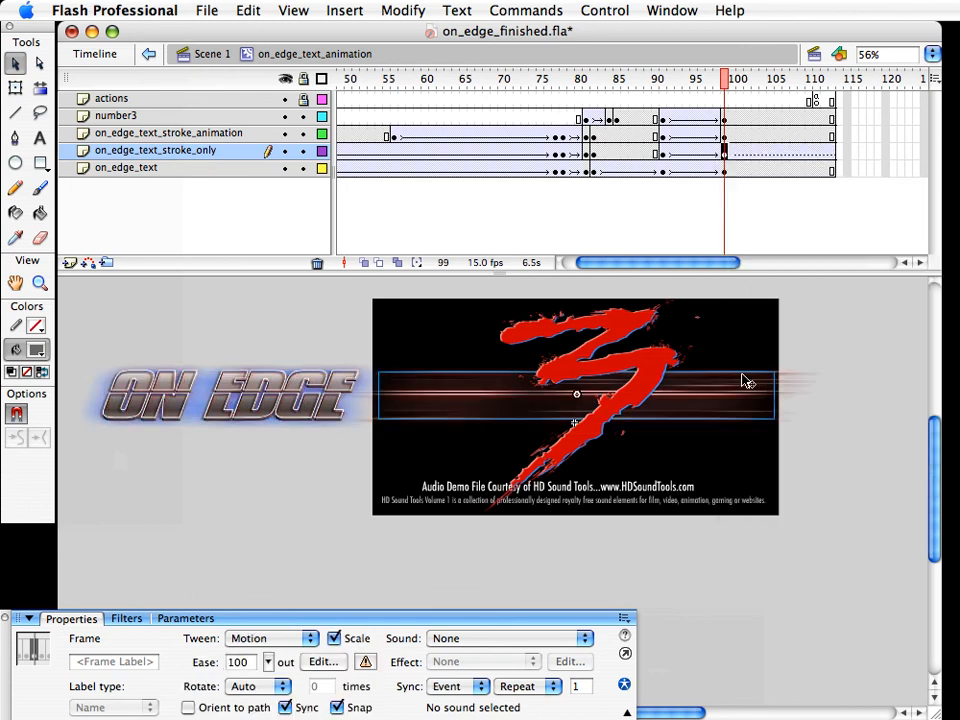
mouse_move(724, 88)
mouse_down()
mouse_move(658, 90)
mouse_move(726, 88)
mouse_up()
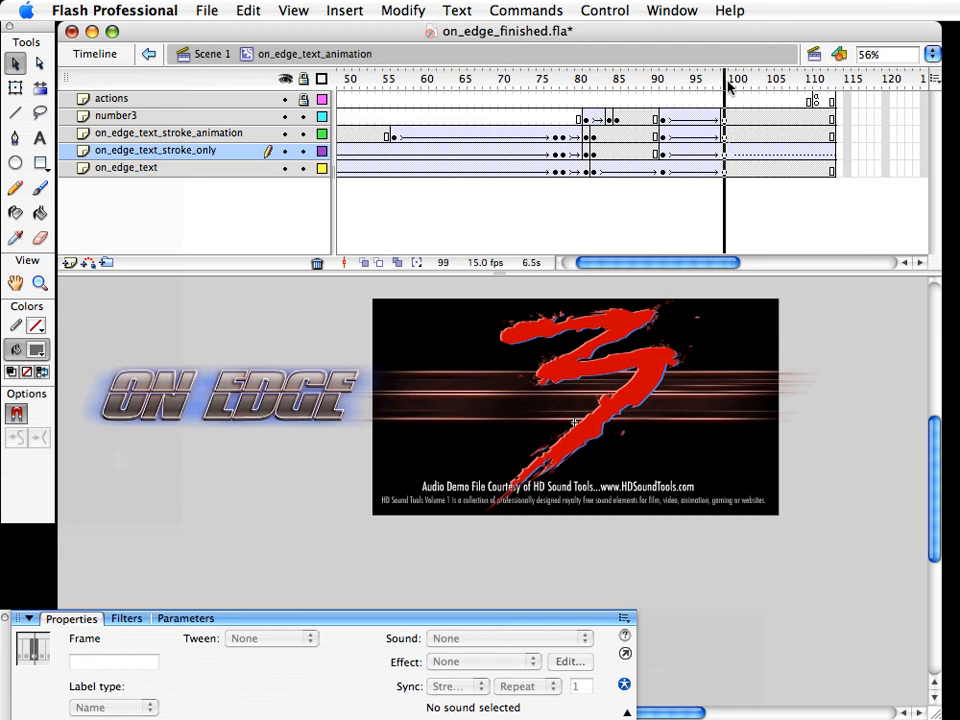
key(super+s)
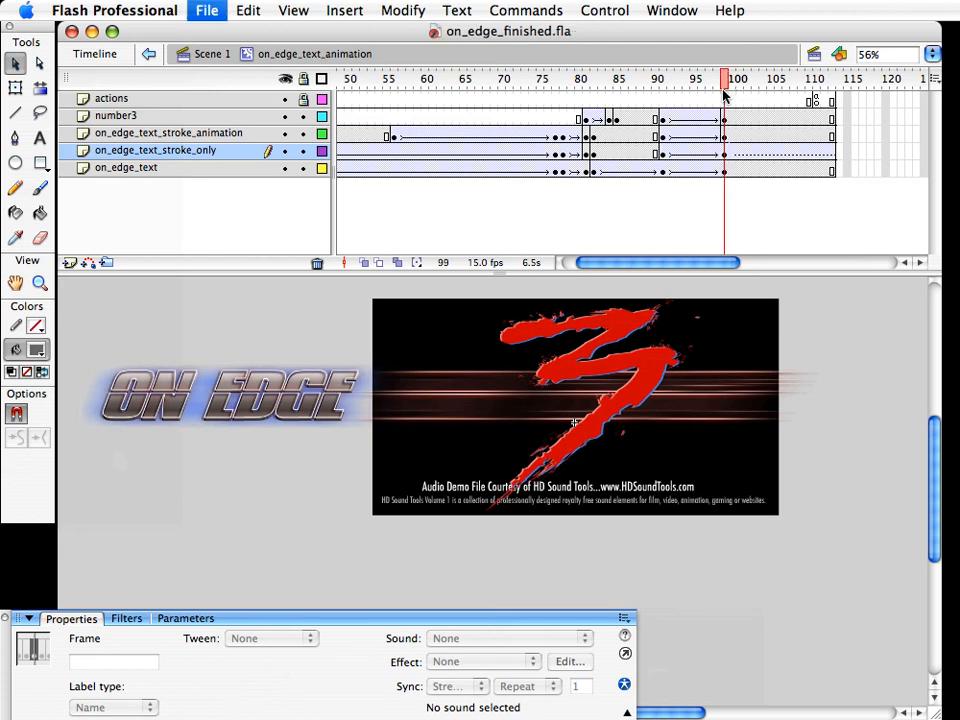
Nudge the pasted light streaks at frame 99 left so they trail behind the ON EDGE text
click(727, 152)
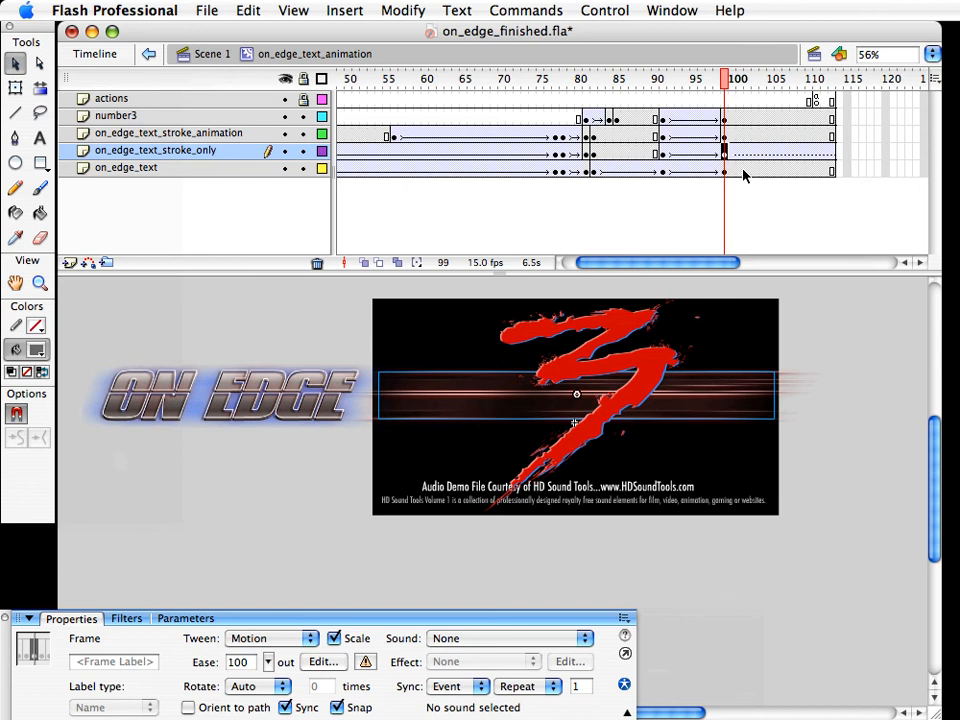
key(shift+Left)
key(shift+Left)
key(shift+Left)
key(shift+Left)
key(shift+Left)
key(shift+Left)
key(shift+Right)
key(shift+Right)
key(shift+Left)
key(shift+Left)
key(shift+Left)
key(shift+Left)
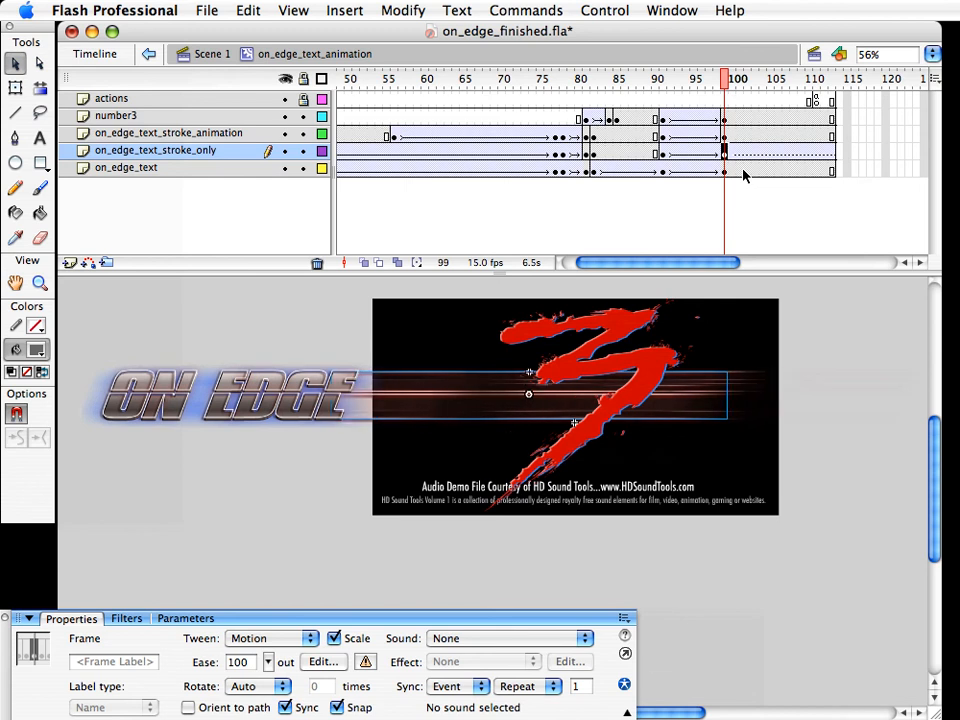
key(shift+Left)
key(shift+Left)
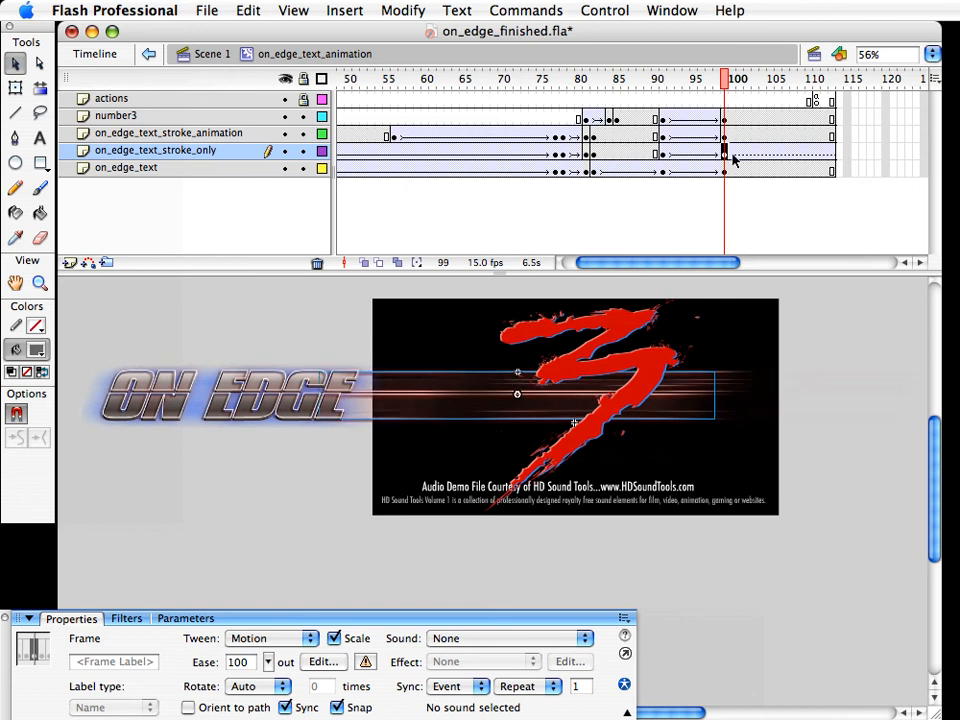
Insert a keyframe at frame 103 of on_edge_text_stroke_only and move its light streaks left until they sit off stage behind ON EDGE
click(754, 152)
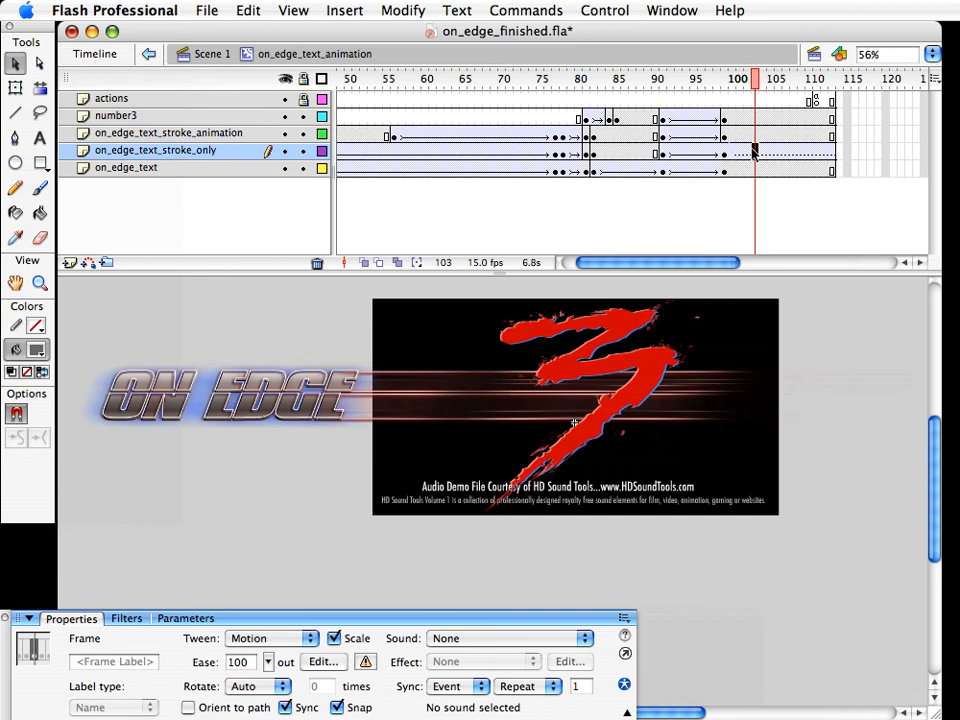
key(F6)
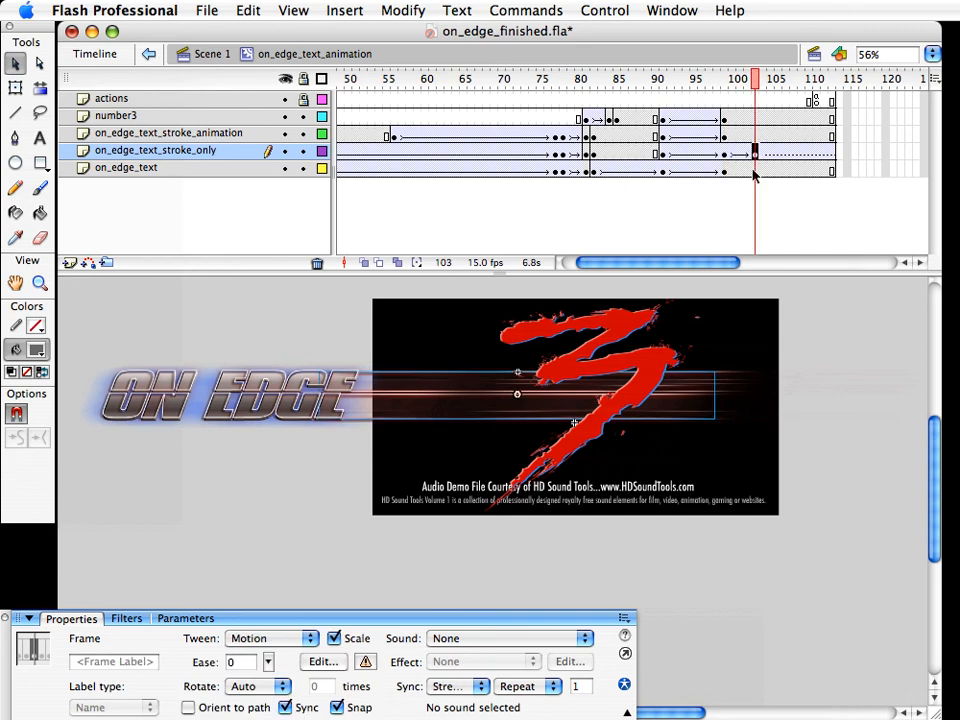
key(shift+Left)
key(shift+Left)
key(shift+Left)
key(shift+Left)
key(shift+Left)
key(shift+Left)
key(shift+Left)
key(shift+Left)
key(shift+Left)
key(shift+Left)
key(shift+Left)
key(shift+Left)
key(shift+Left)
key(shift+Left)
key(shift+Left)
key(shift+Left)
key(shift+Left)
key(shift+Left)
key(shift+Left)
key(shift+Left)
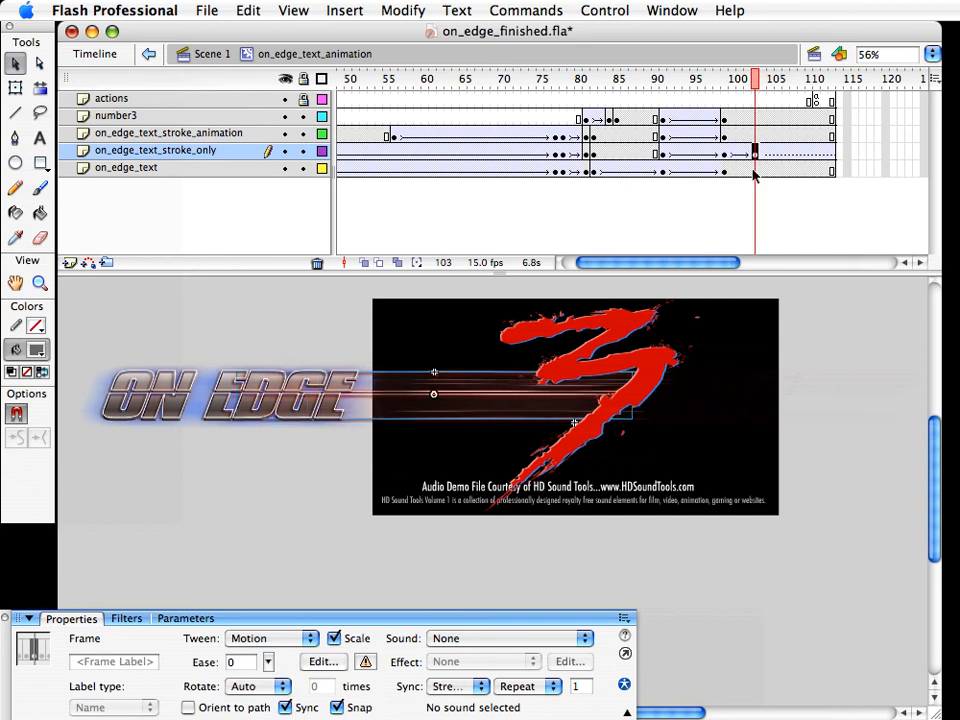
key(shift+Left)
key(shift+Left)
key(shift+Left)
key(shift+Left)
key(shift+Left)
key(shift+Left)
key(shift+Left)
key(shift+Left)
key(shift+Left)
key(shift+Left)
key(shift+Left)
key(shift+Left)
key(shift+Left)
key(shift+Left)
key(shift+Left)
key(shift+Left)
key(shift+Left)
key(shift+Left)
key(shift+Left)
key(shift+Left)
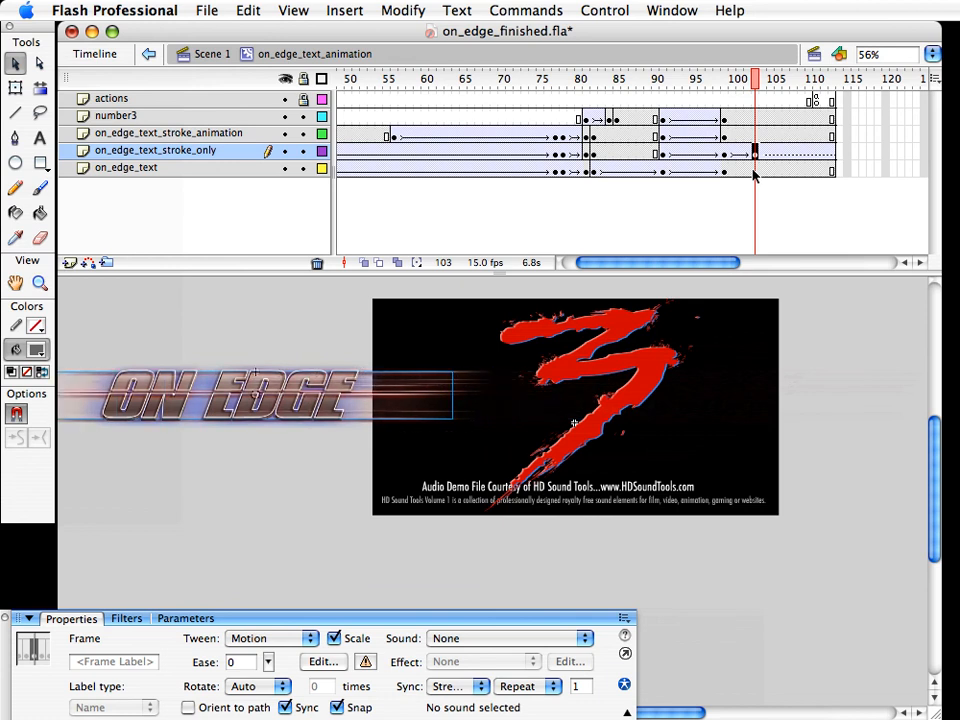
key(shift+Left)
key(shift+Left)
key(shift+Left)
key(shift+Left)
key(shift+Left)
key(shift+Left)
key(shift+Left)
key(shift+Left)
key(shift+Left)
key(shift+Left)
key(shift+Left)
key(shift+Left)
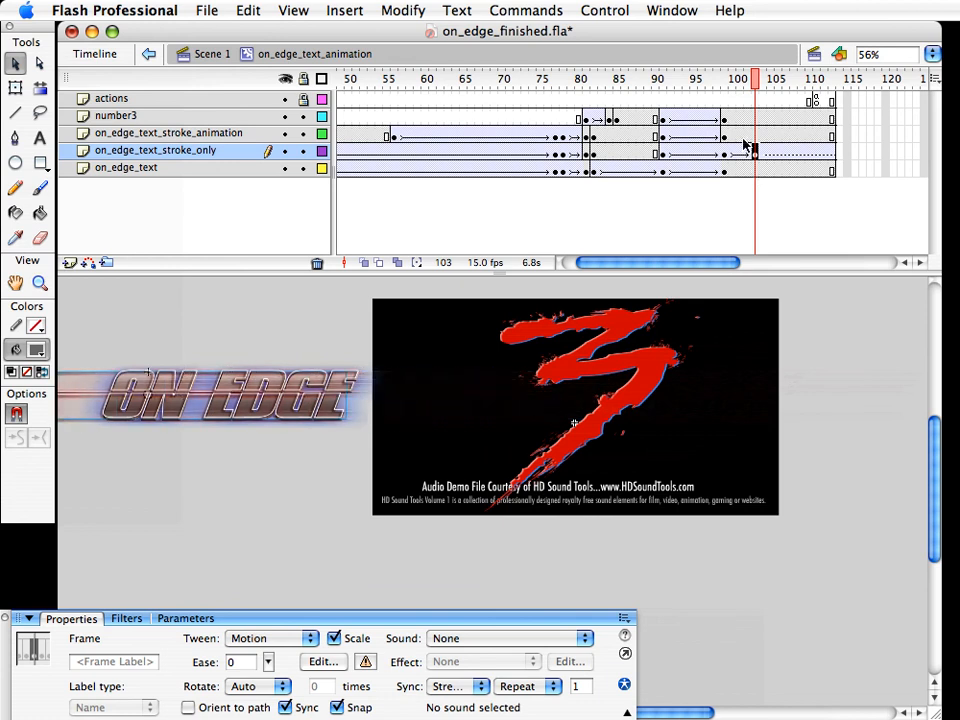
Try shifting the on_edge_text_stroke_only keyframe from frame 91 to frame 92 and scrub through the result
drag(754, 80, 724, 90)
click(662, 153)
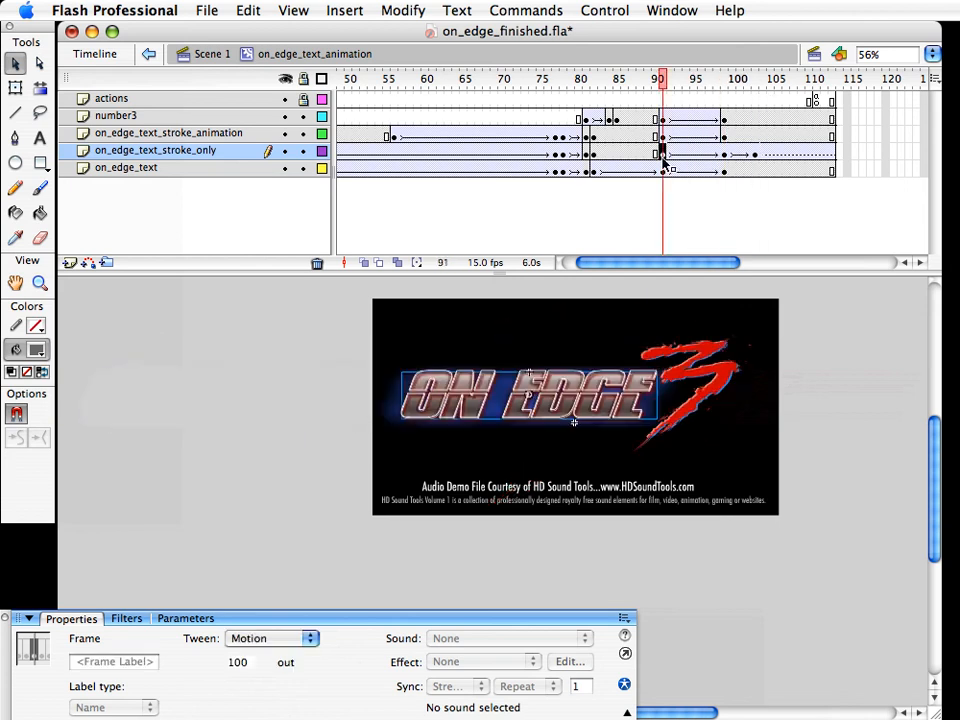
click(671, 88)
mouse_move(671, 88)
mouse_down()
mouse_move(658, 86)
mouse_move(686, 88)
mouse_up()
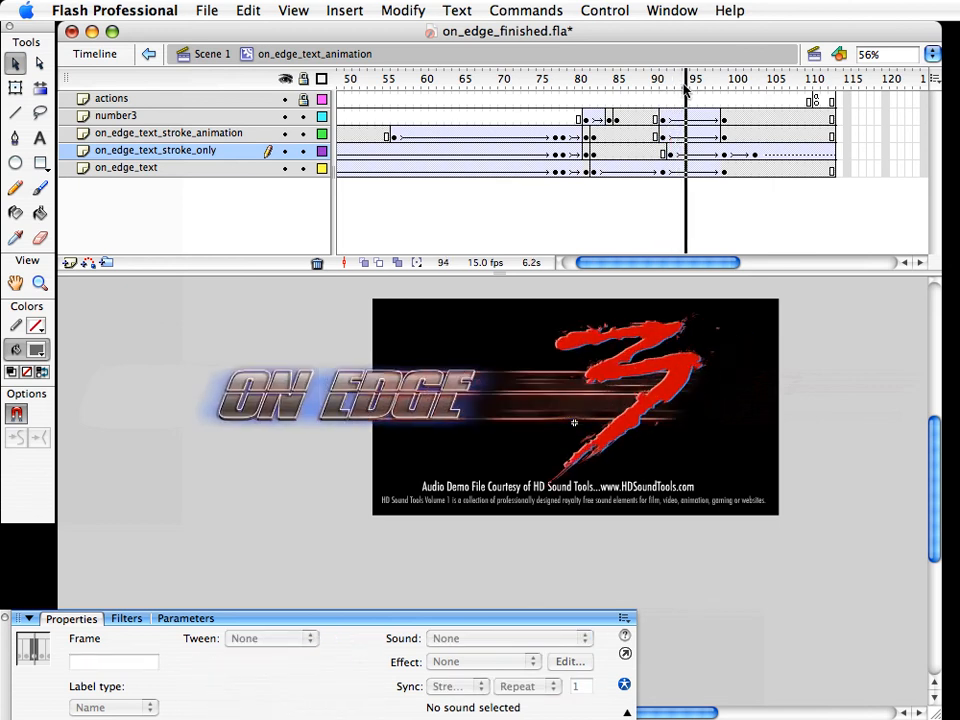
click(677, 153)
click(670, 152)
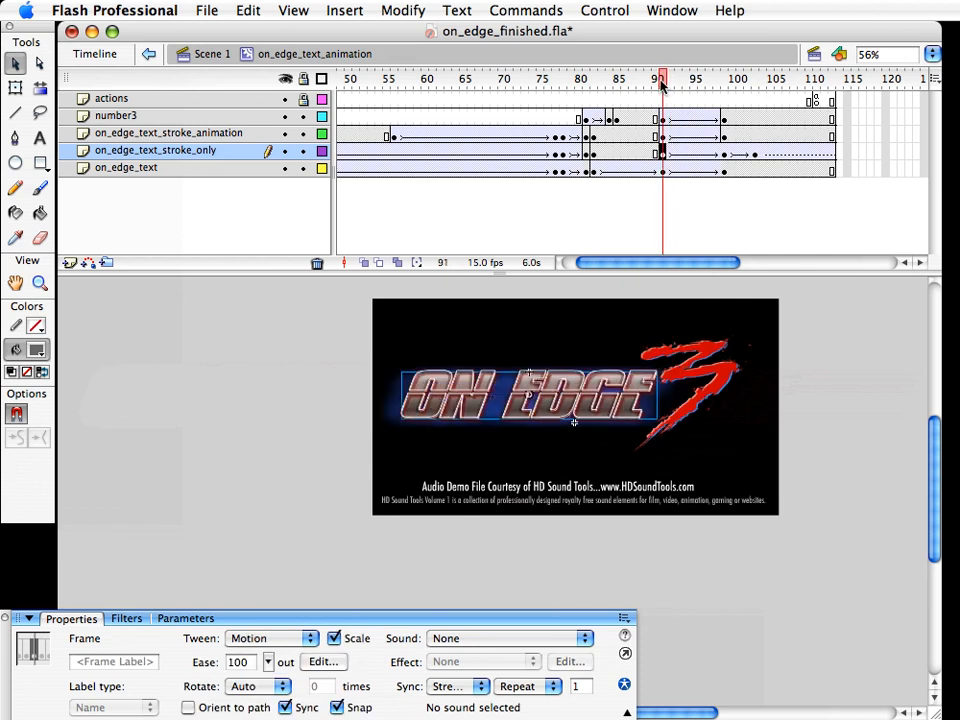
Scrub through the exit animation from frame 91 to frame 104 and save the file
drag(666, 82, 764, 83)
key(ctrl+s)
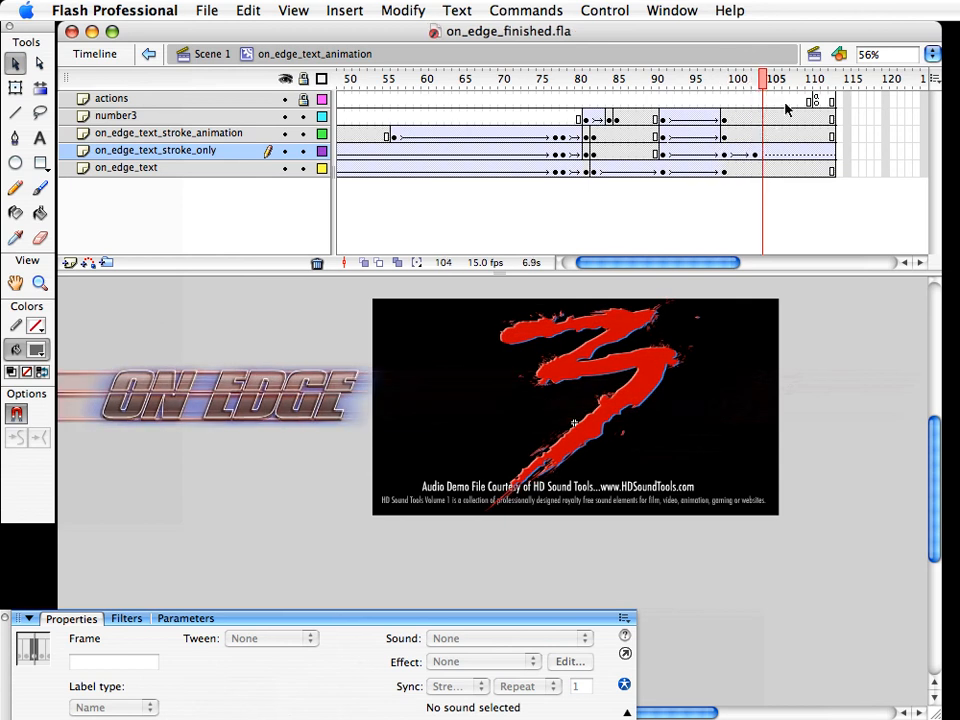
drag(786, 108, 794, 204)
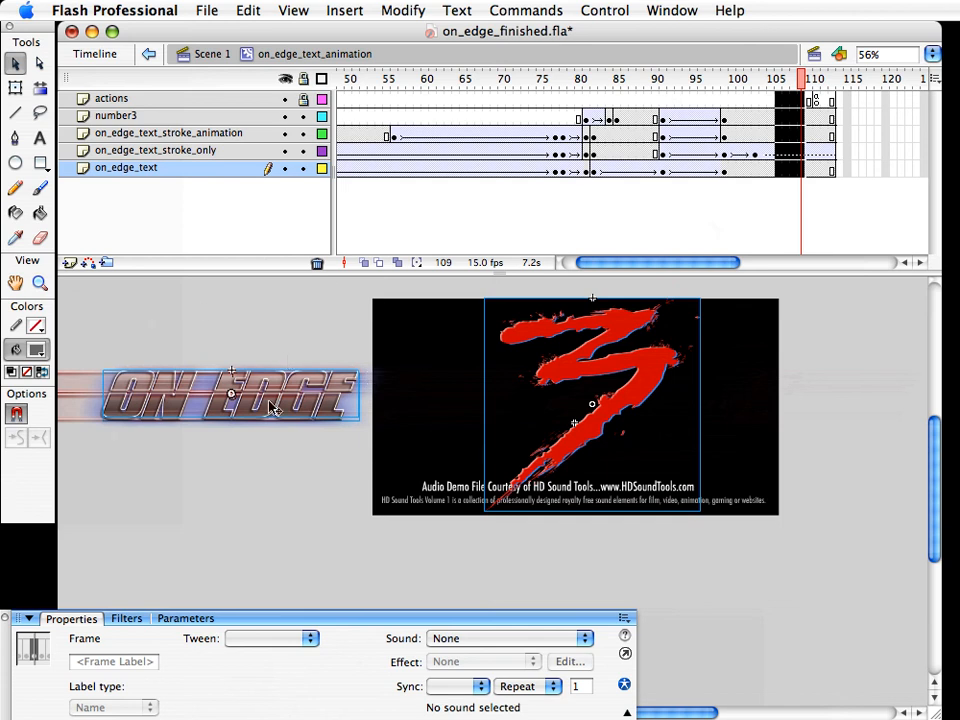
mouse_move(793, 81)
mouse_down()
mouse_move(637, 97)
mouse_move(785, 92)
mouse_up()
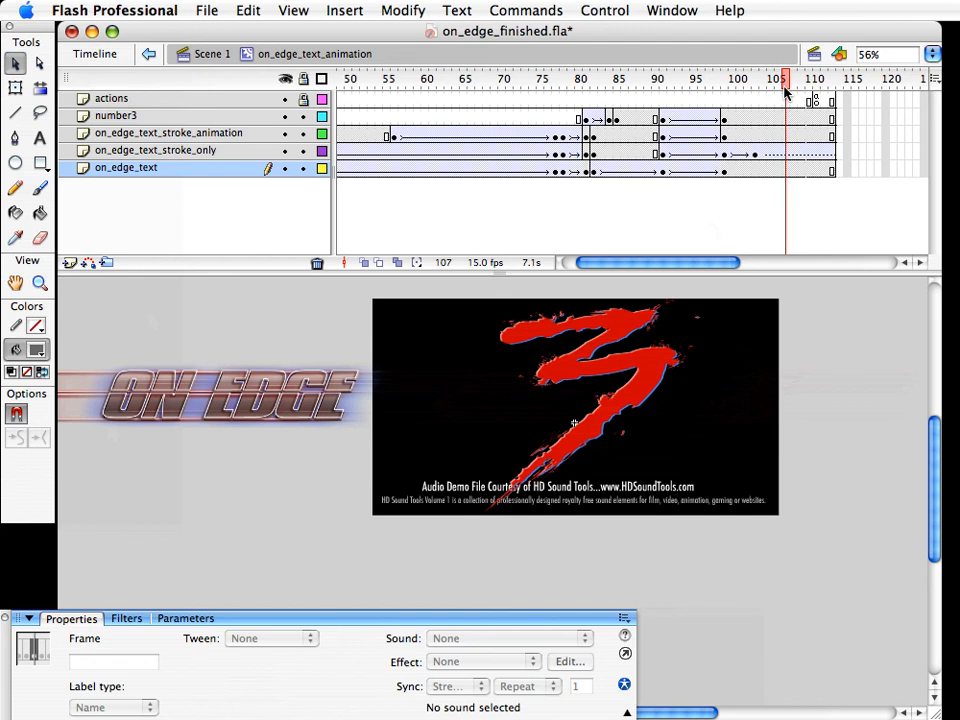
click(761, 568)
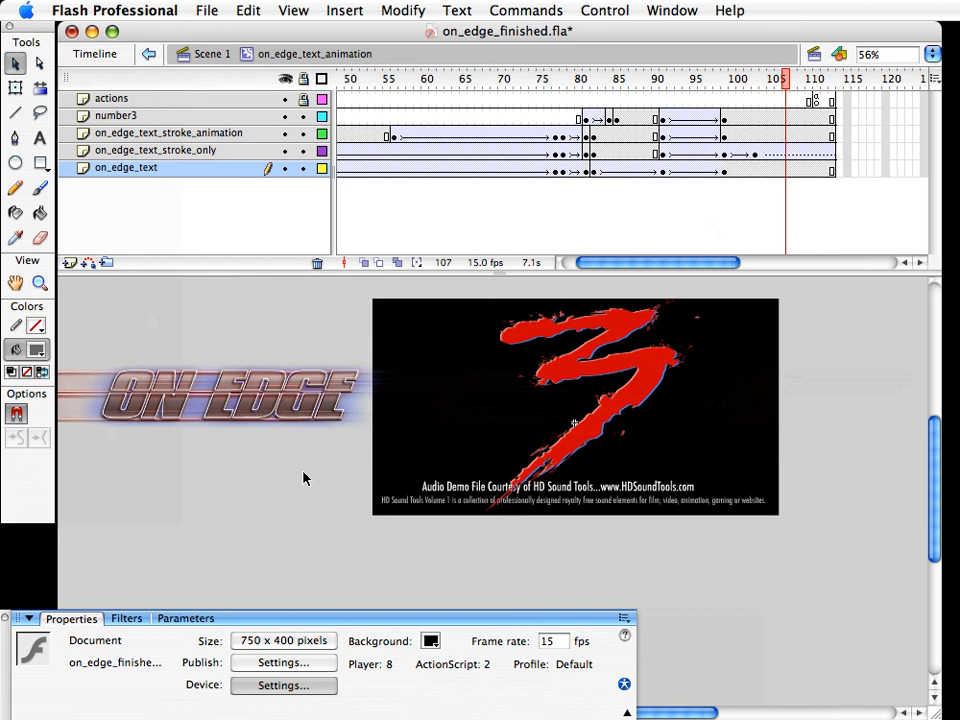
Return to Scene 1, add a layer directly above on Edge text animation and name it mask
click(205, 55)
click(133, 152)
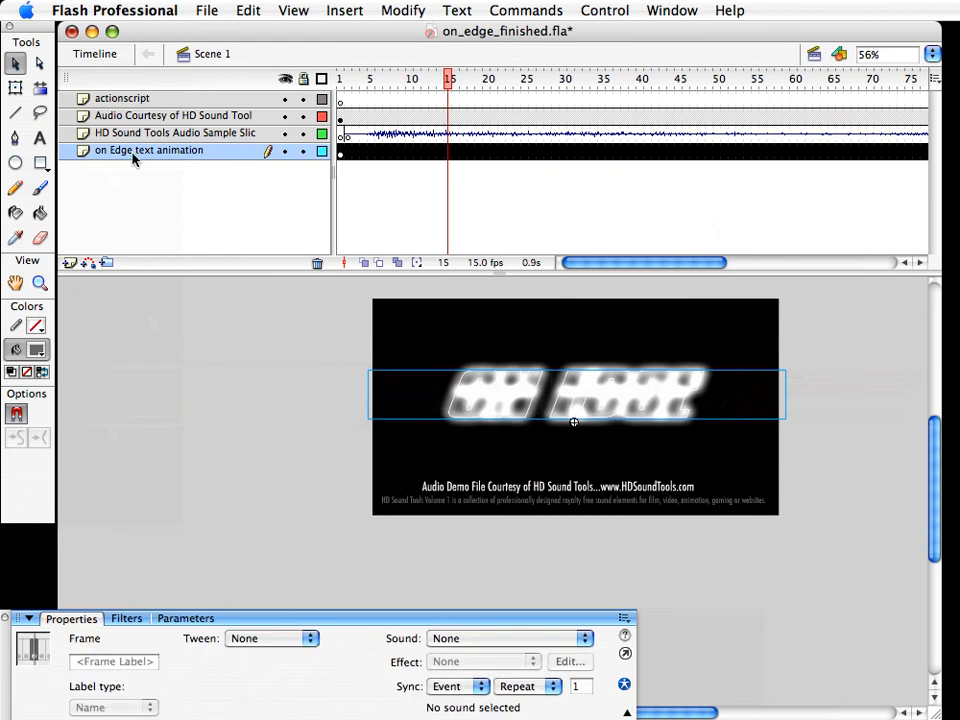
click(70, 263)
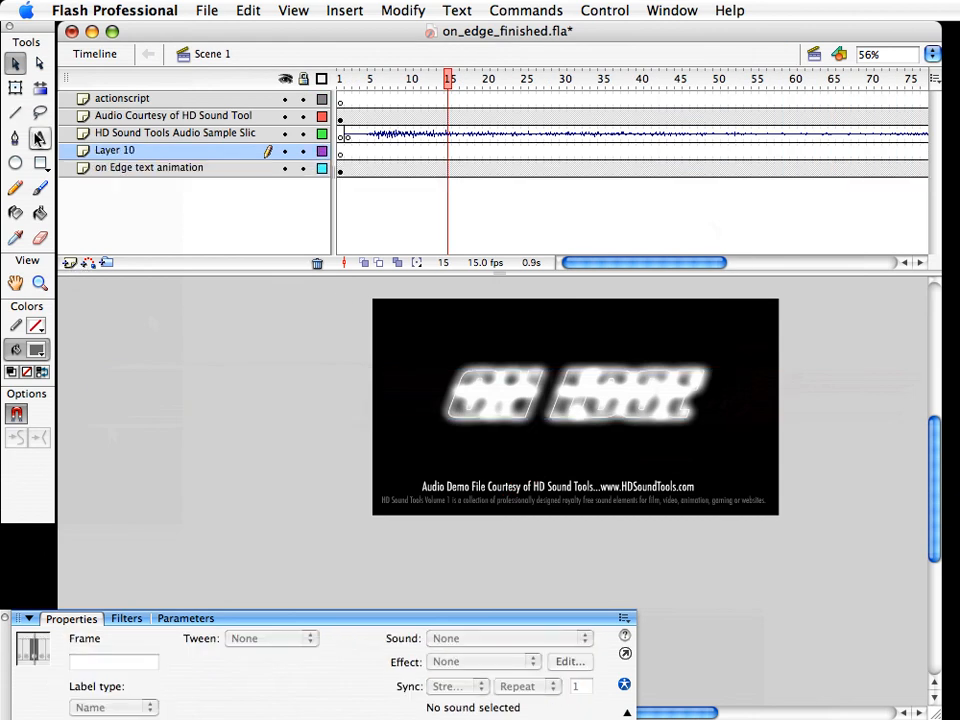
click(40, 163)
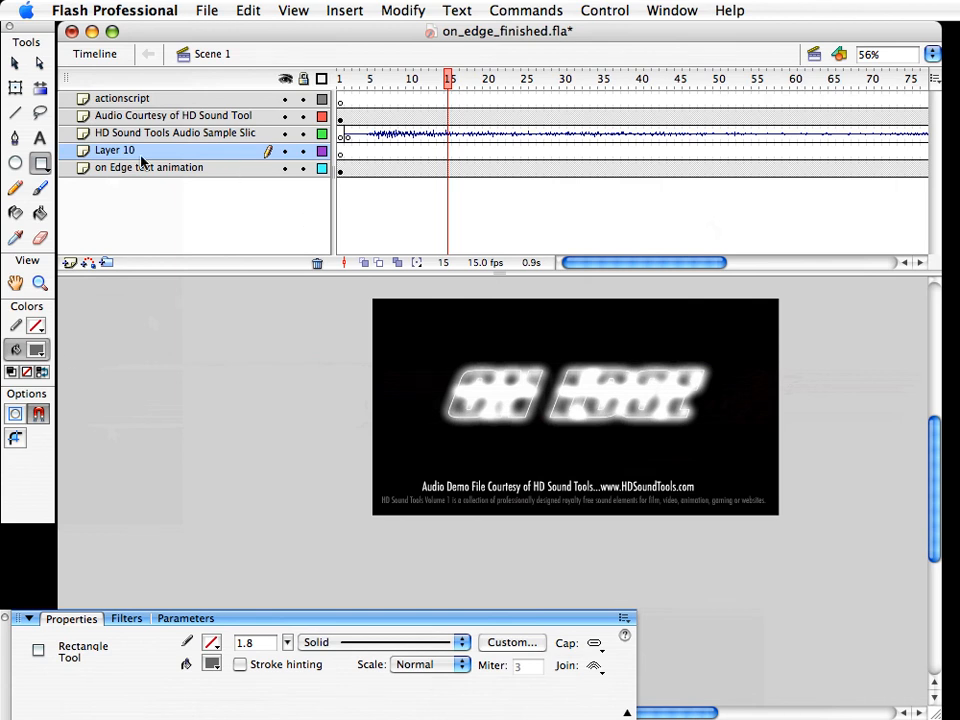
double_click(133, 150)
text(maks)
key(Return)
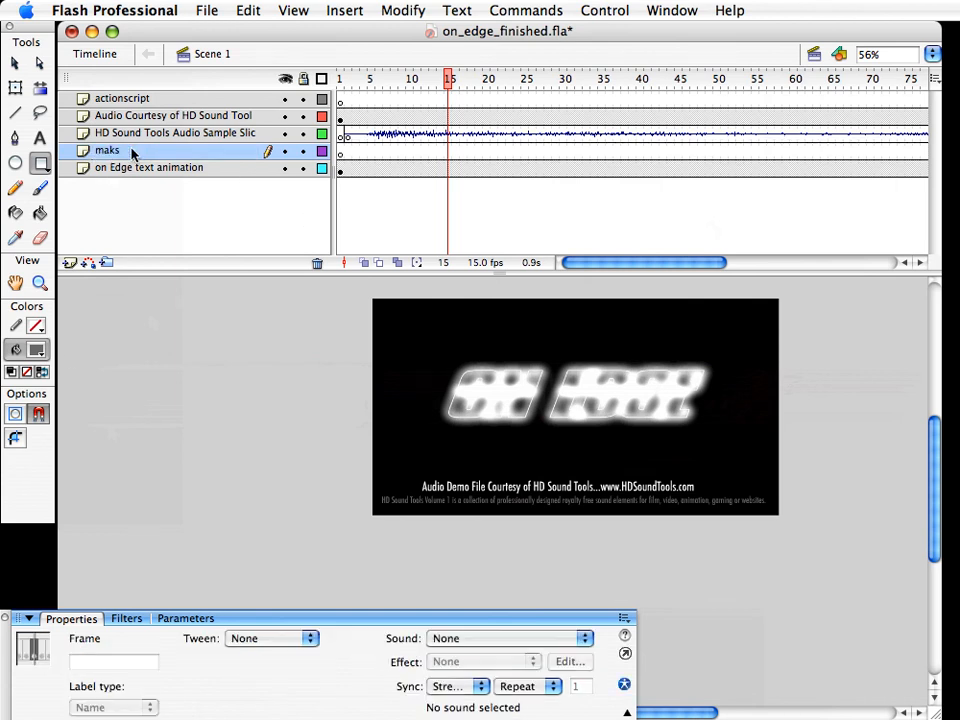
double_click(131, 152)
key(super+x)
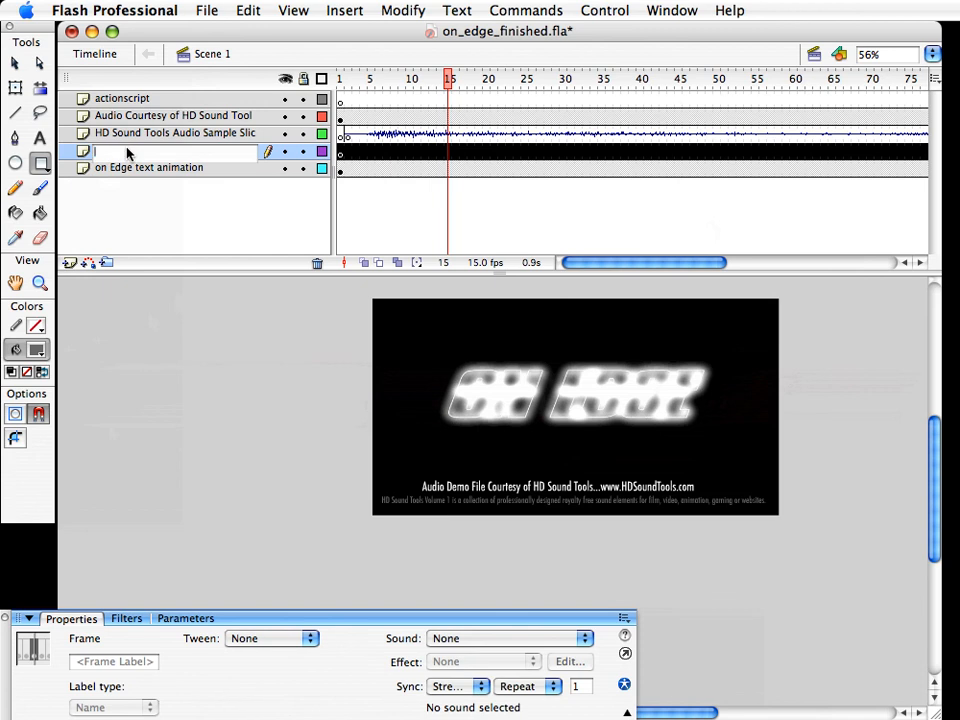
text(mask)
key(Return)
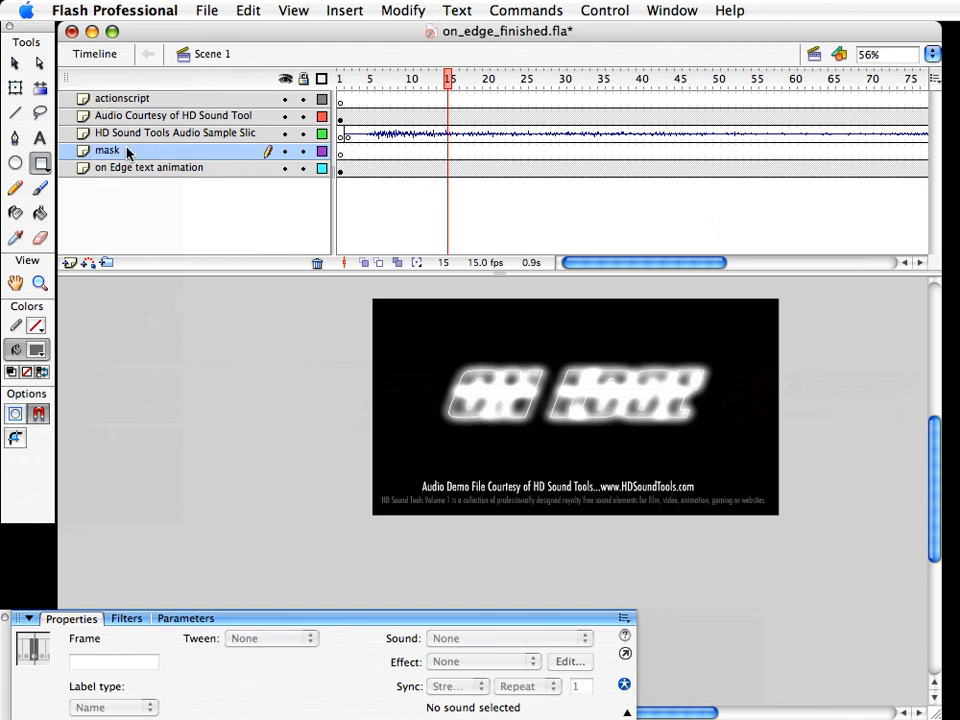
Draw a grey rectangle about 790 by 372 pixels over the stage on frame 1 of the mask layer and select it
click(337, 151)
drag(345, 326, 765, 526)
key(v)
click(733, 524)
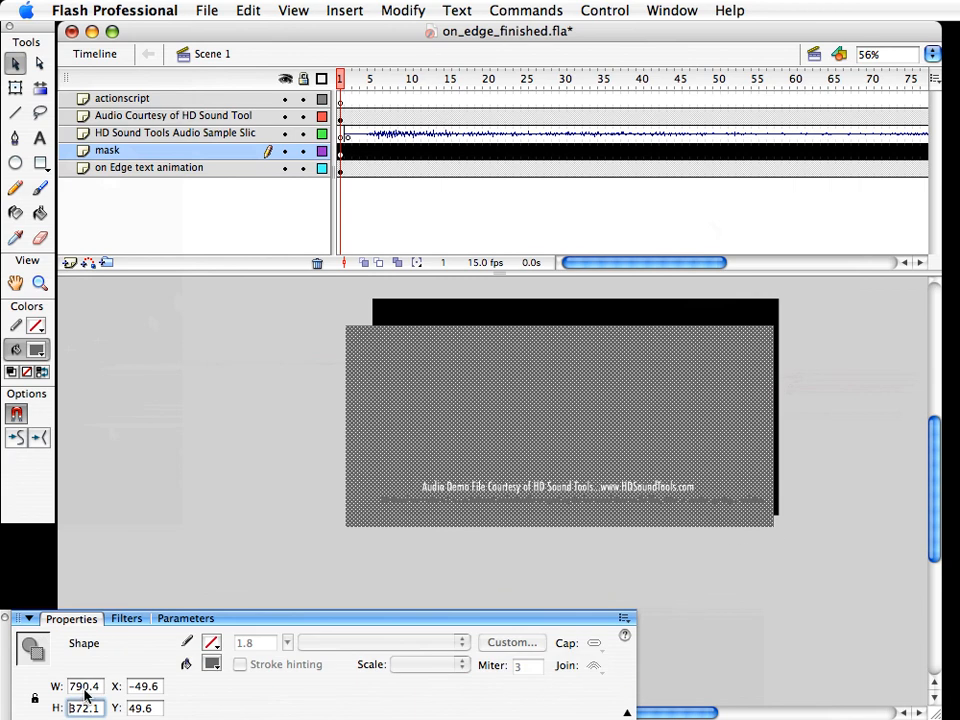
Set the rectangle to 750 pixels wide and 400 high, positioned at X 0 and Y 0
click(86, 688)
text(750)
key(Tab)
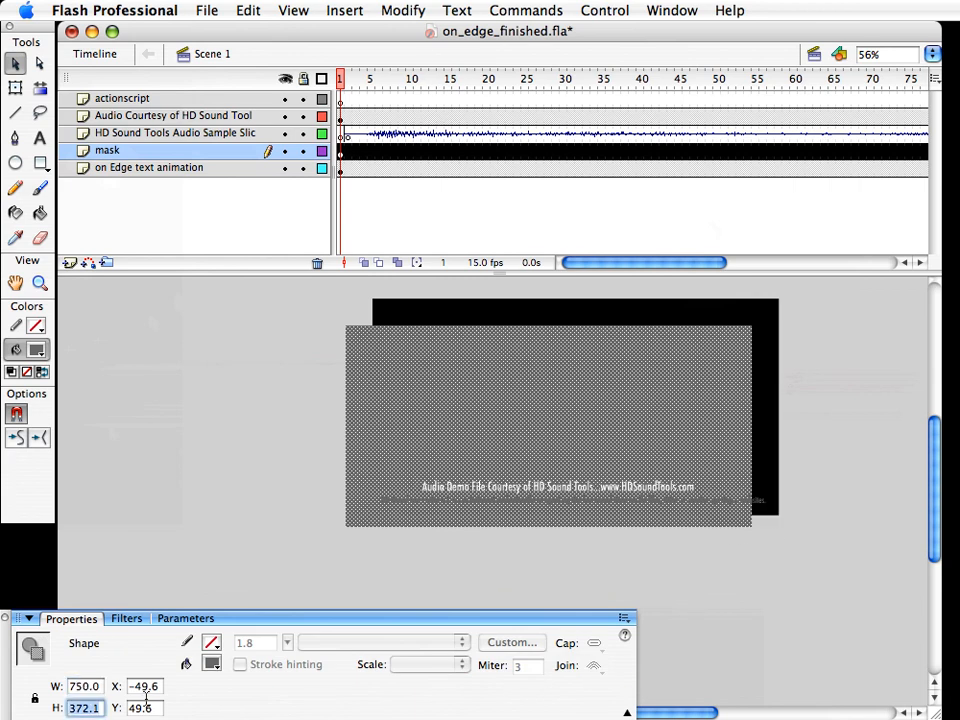
text(400)
key(Tab)
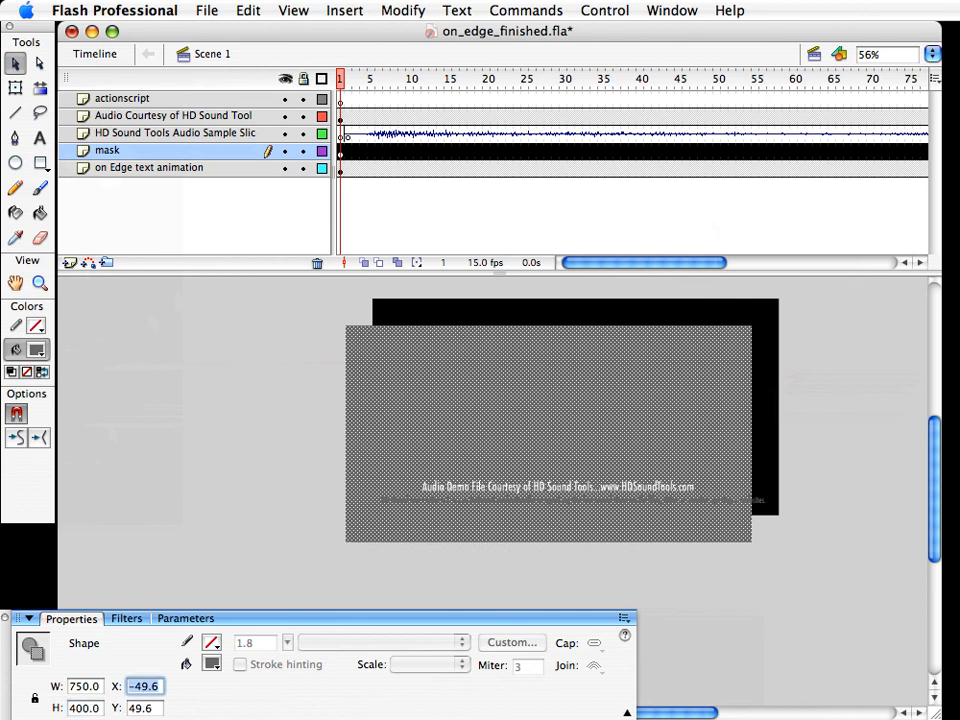
text(0)
key(Tab)
text(0)
key(Tab)
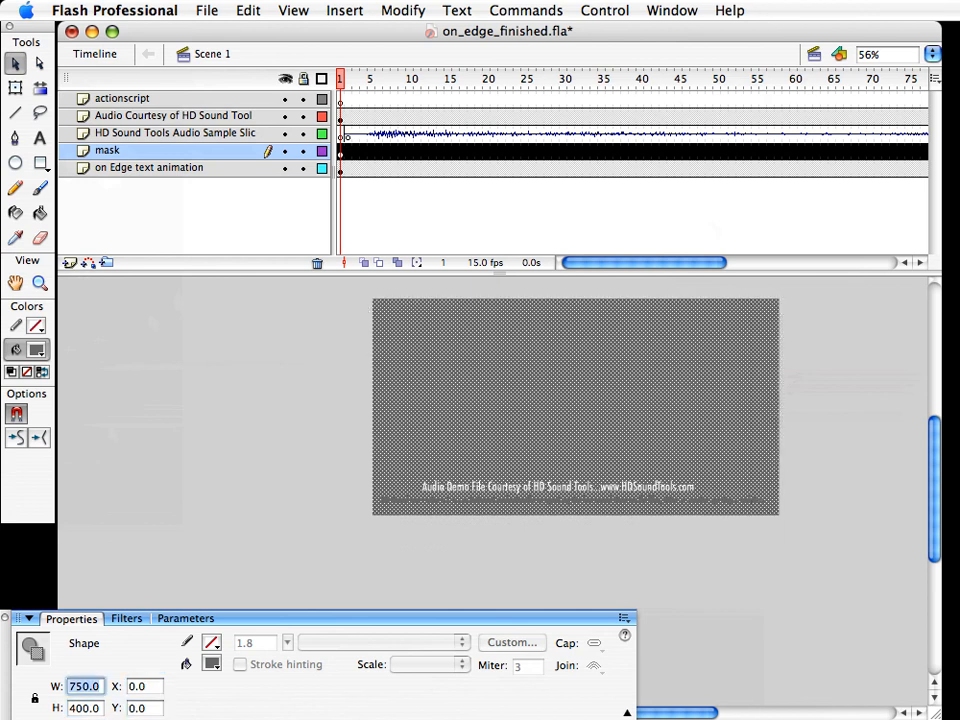
Convert the rectangle to a movie clip named maskkkk and turn its layer into a mask for on Edge text animation
key(F8)
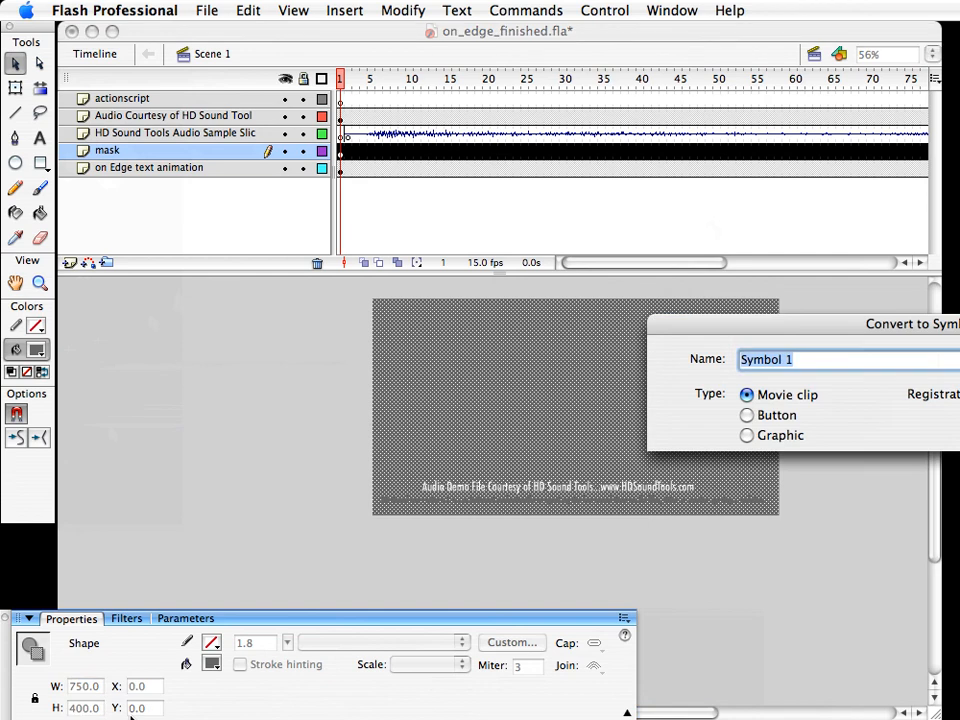
text(maskkkk)
key(Return)
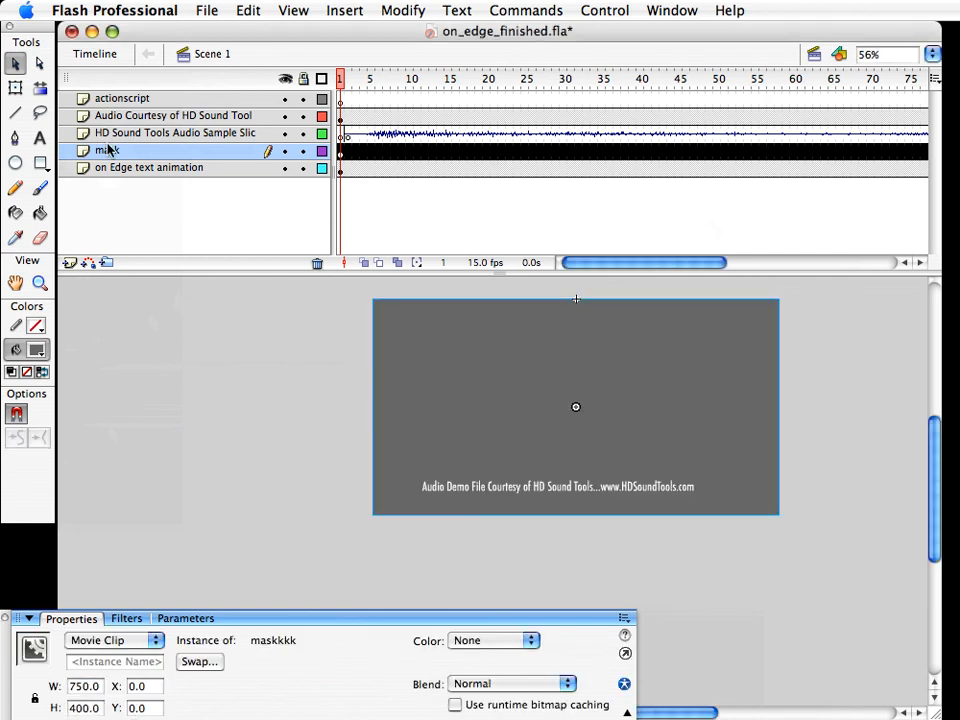
right_click(108, 150)
click(153, 316)
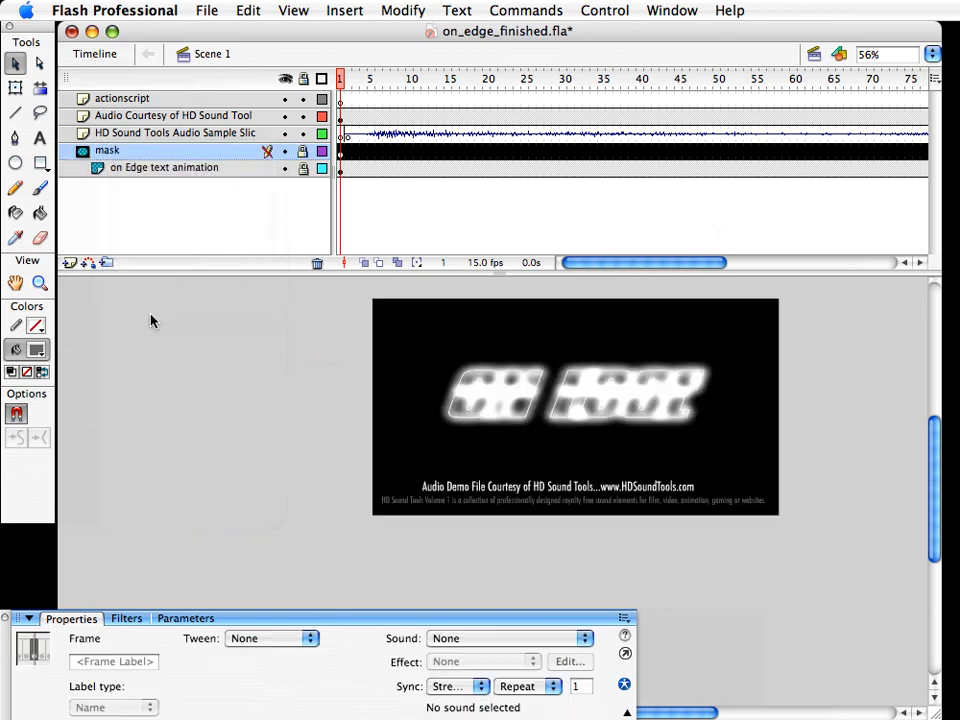
At frame 76, unlock the on Edge text animation layer, show the mask as an outline and select the text animation instance
click(585, 407)
drag(577, 267, 606, 262)
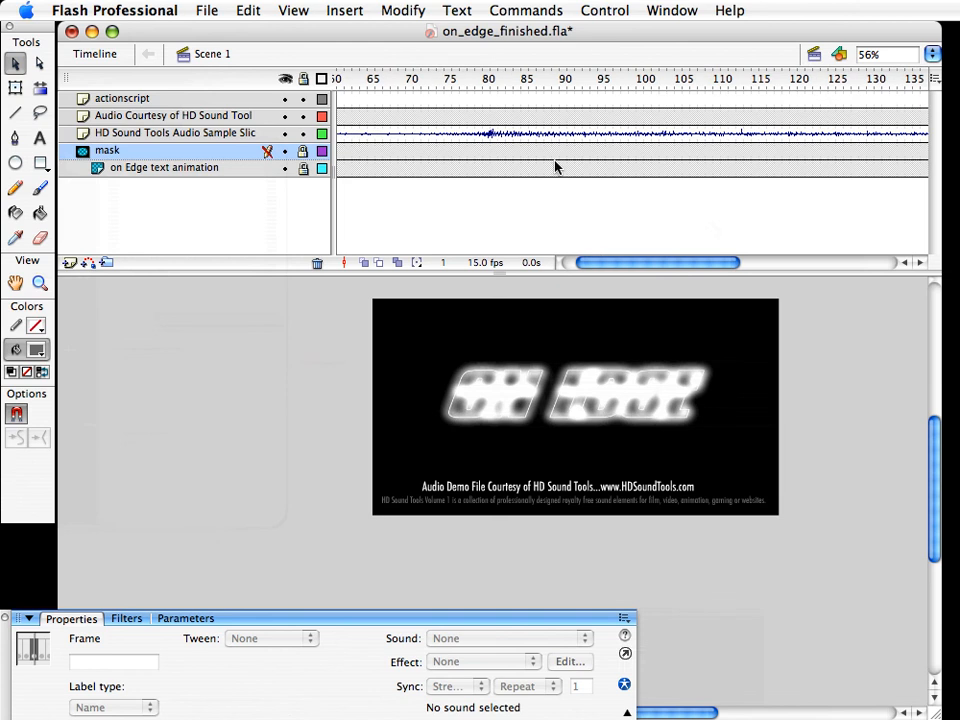
click(501, 402)
drag(395, 86, 455, 84)
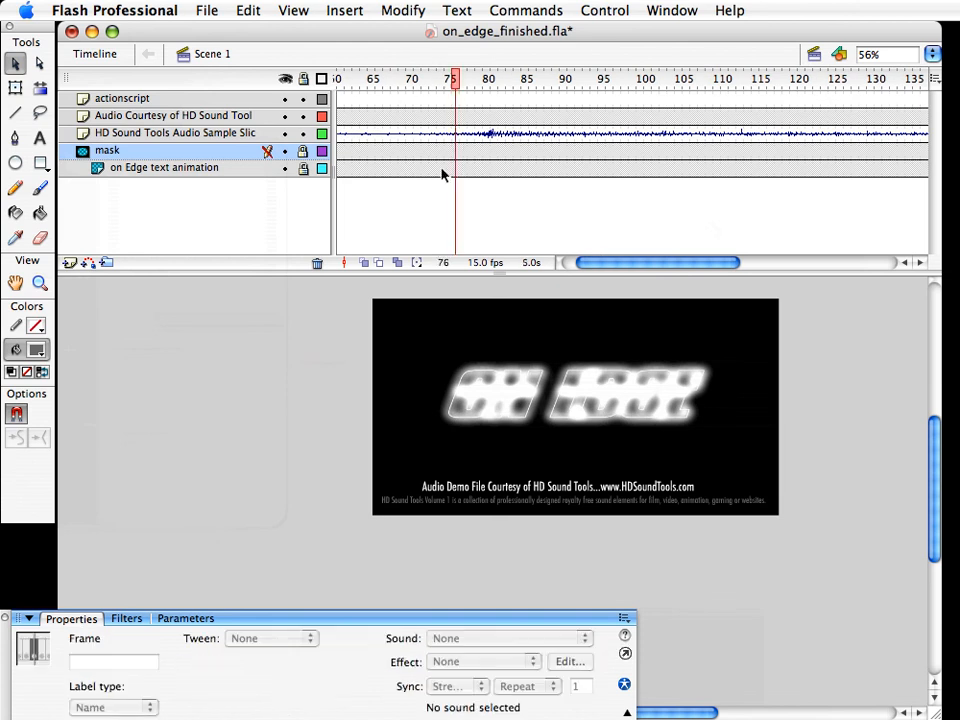
click(302, 167)
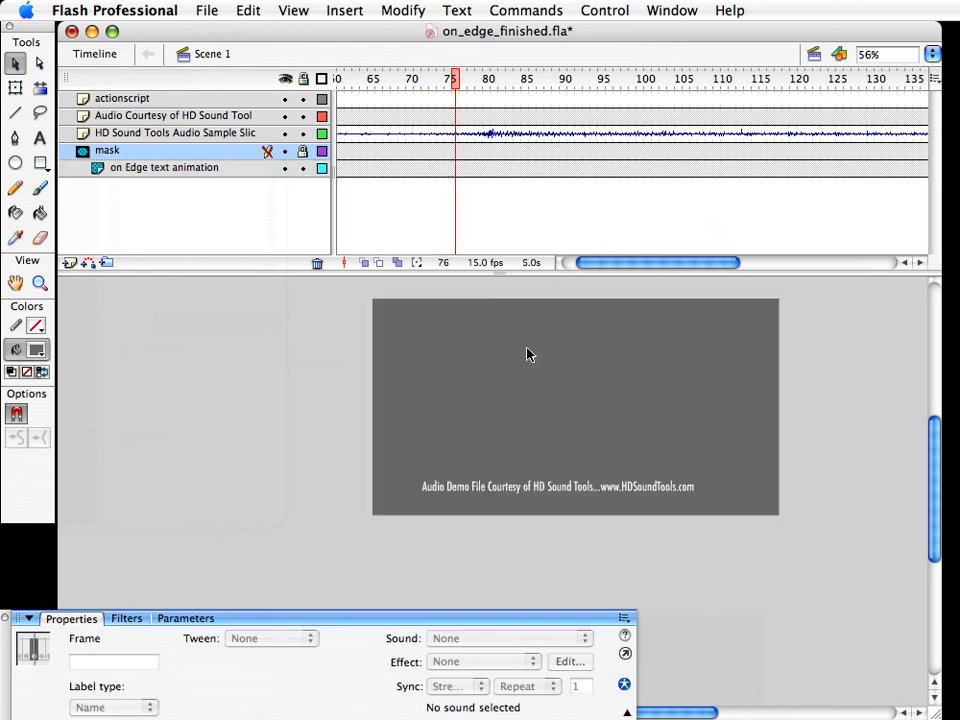
click(322, 151)
click(482, 386)
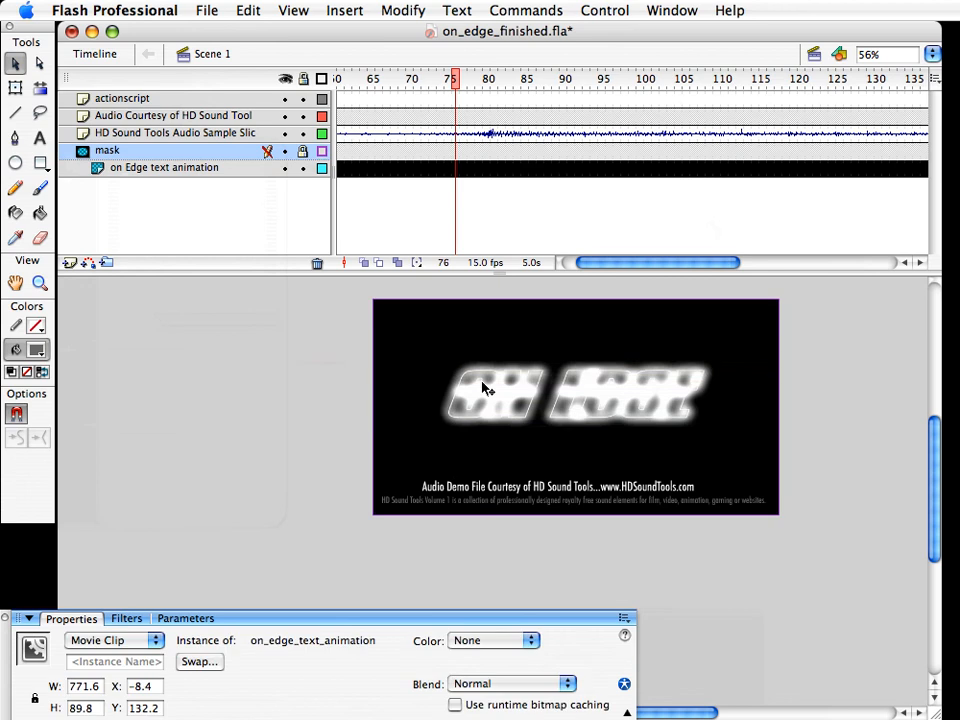
Change the on_edge_text_animation instance's behavior to Graphic with playback set to Play Once
click(127, 619)
click(27, 637)
click(135, 628)
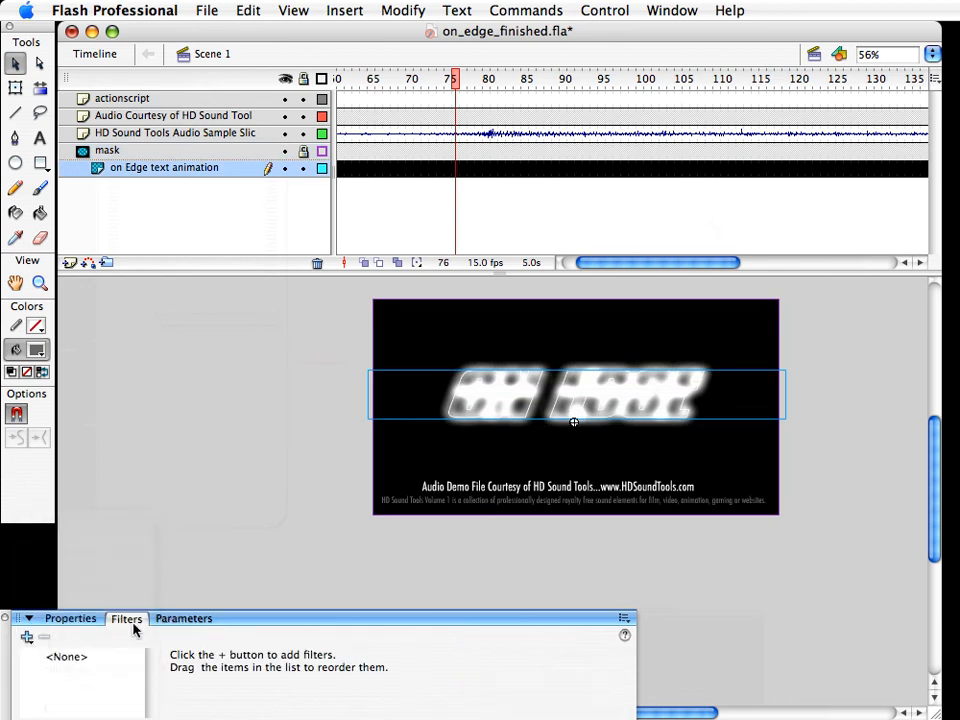
click(70, 619)
click(118, 642)
click(98, 669)
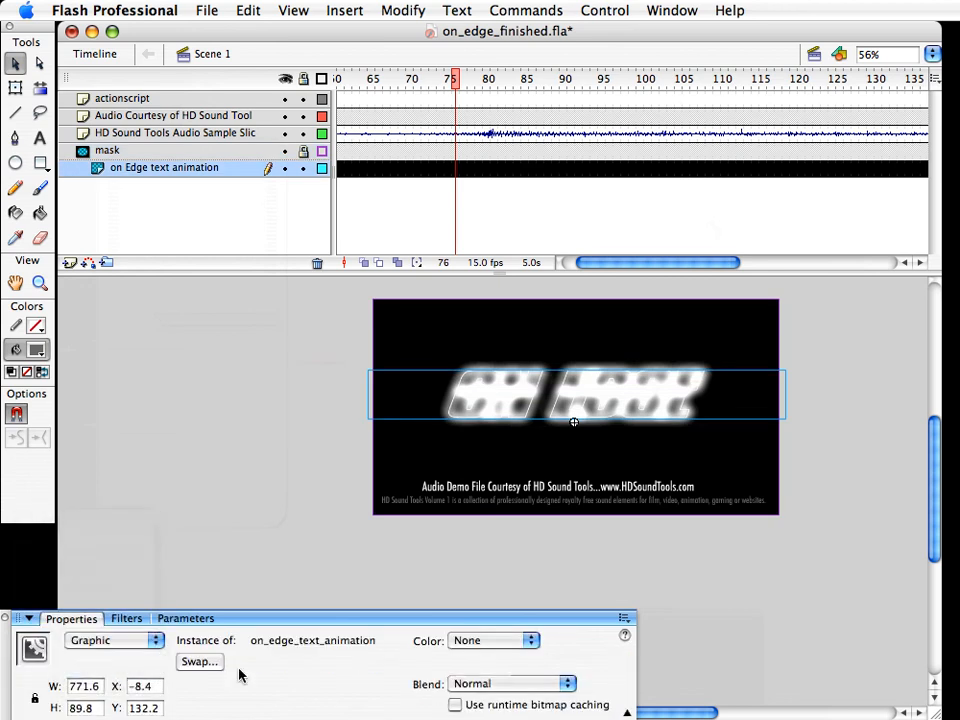
click(267, 664)
click(272, 647)
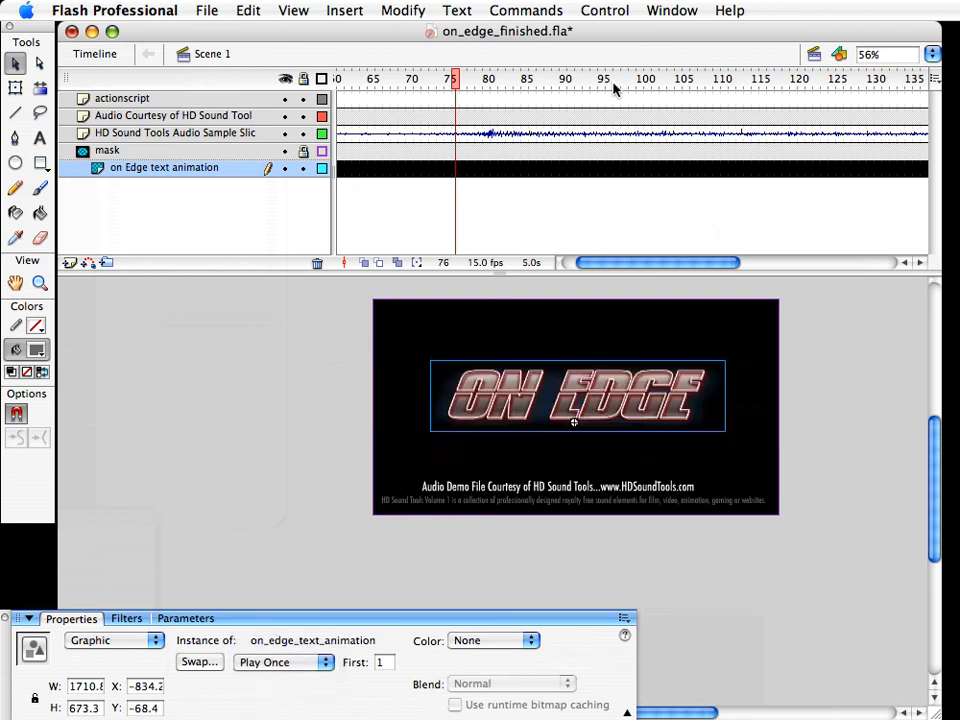
Check the masked animation at frame 102, and set the on_edge_text_animation instance back to Movie Clip with its layer unlocked
click(657, 88)
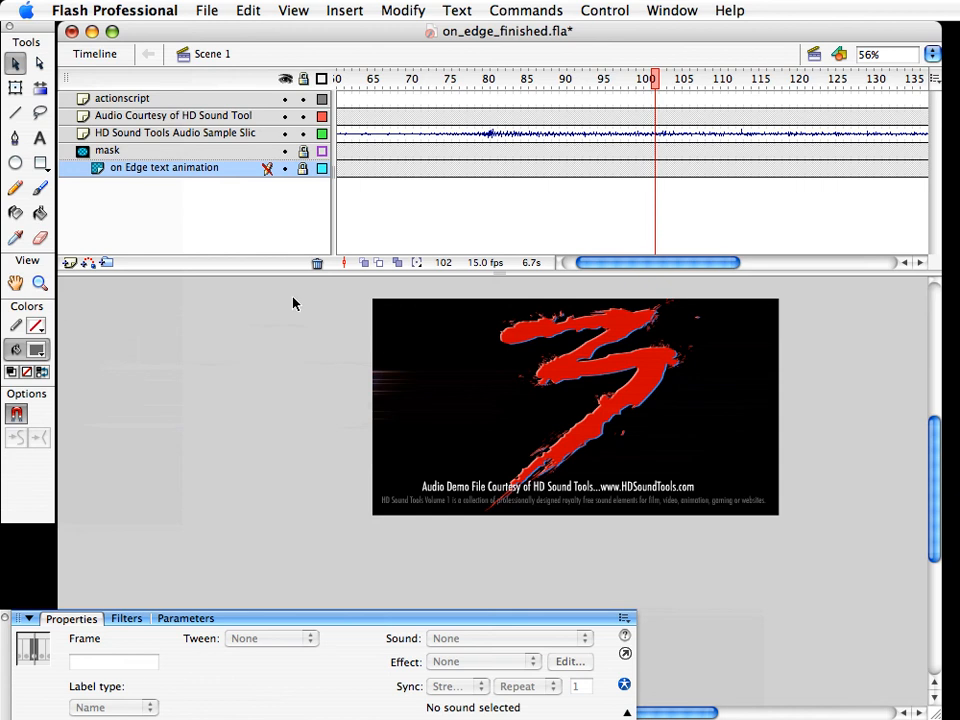
click(303, 174)
click(300, 379)
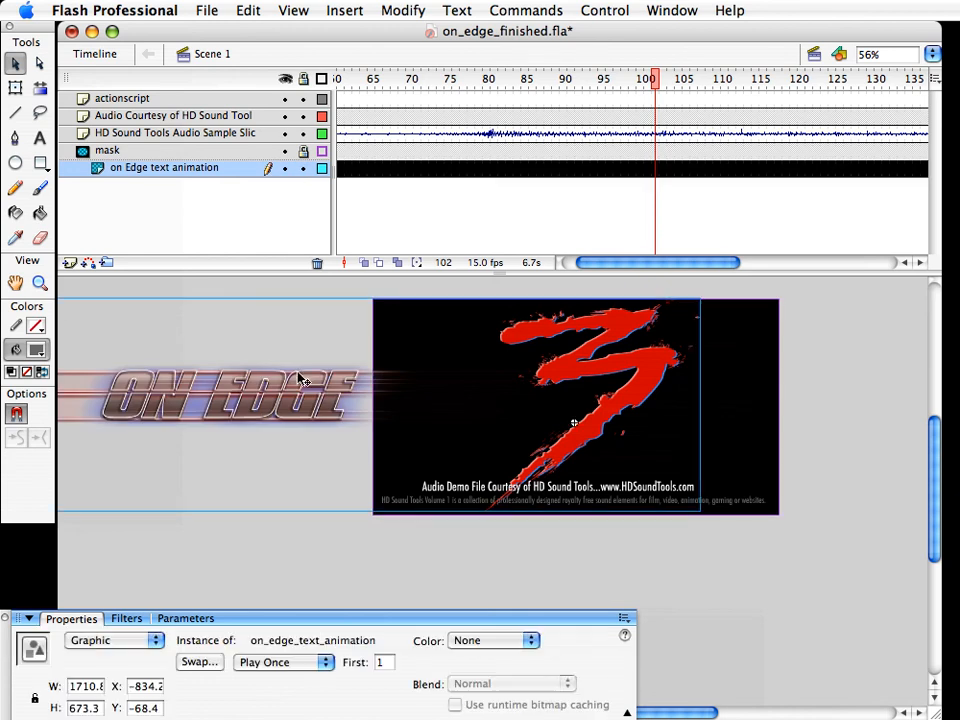
click(113, 640)
click(112, 609)
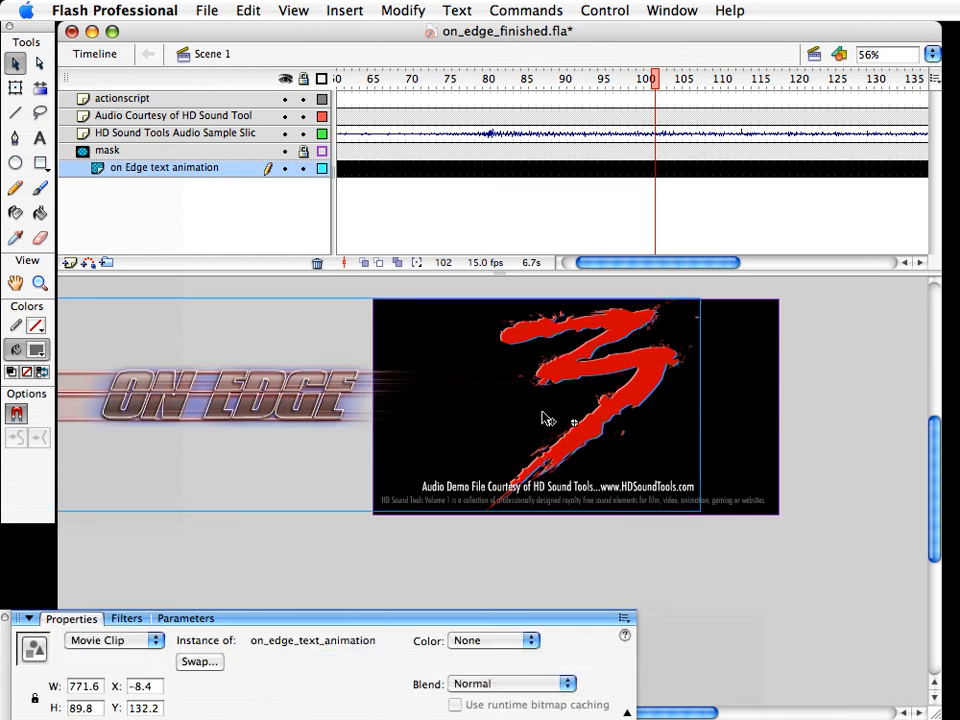
Lock the on Edge text animation layer and scrub the main timeline to frame 201 to check the masked result
click(303, 168)
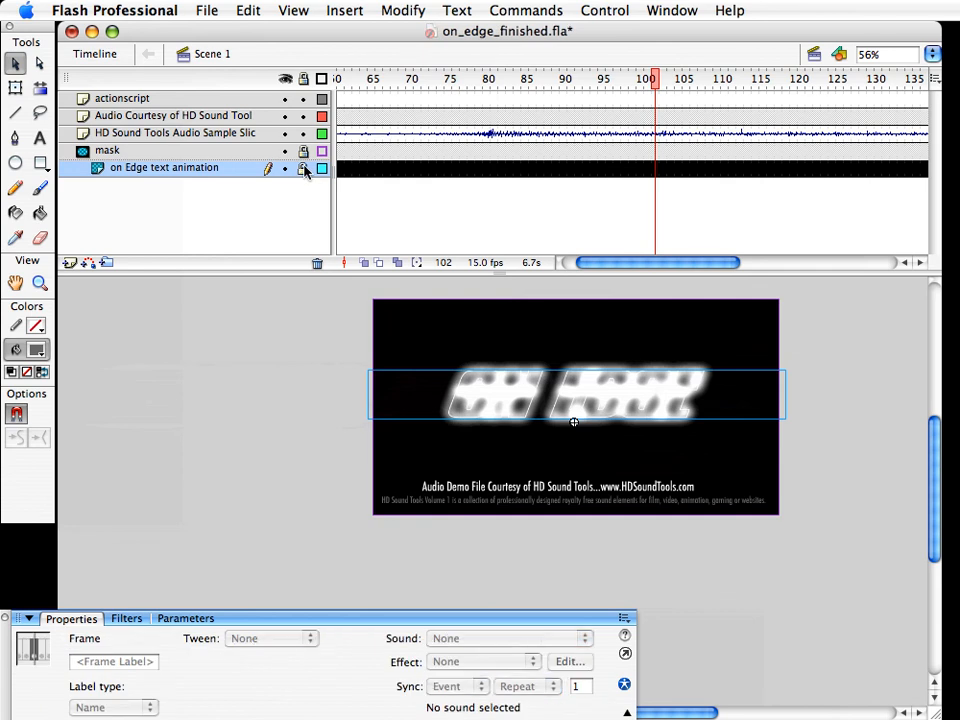
drag(640, 268, 656, 268)
click(541, 79)
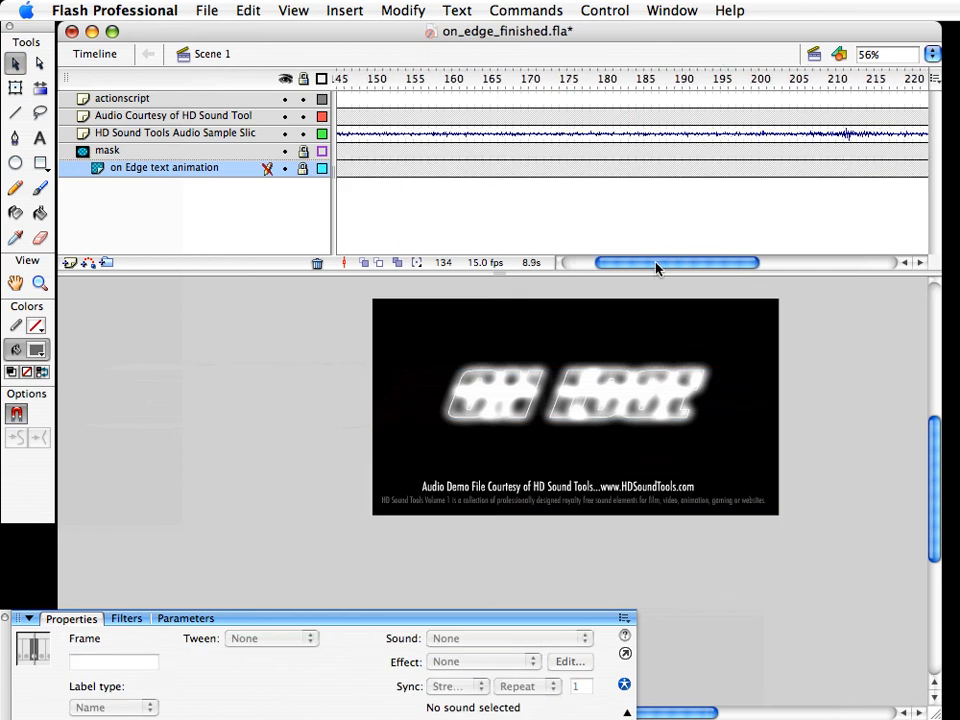
drag(576, 79, 756, 250)
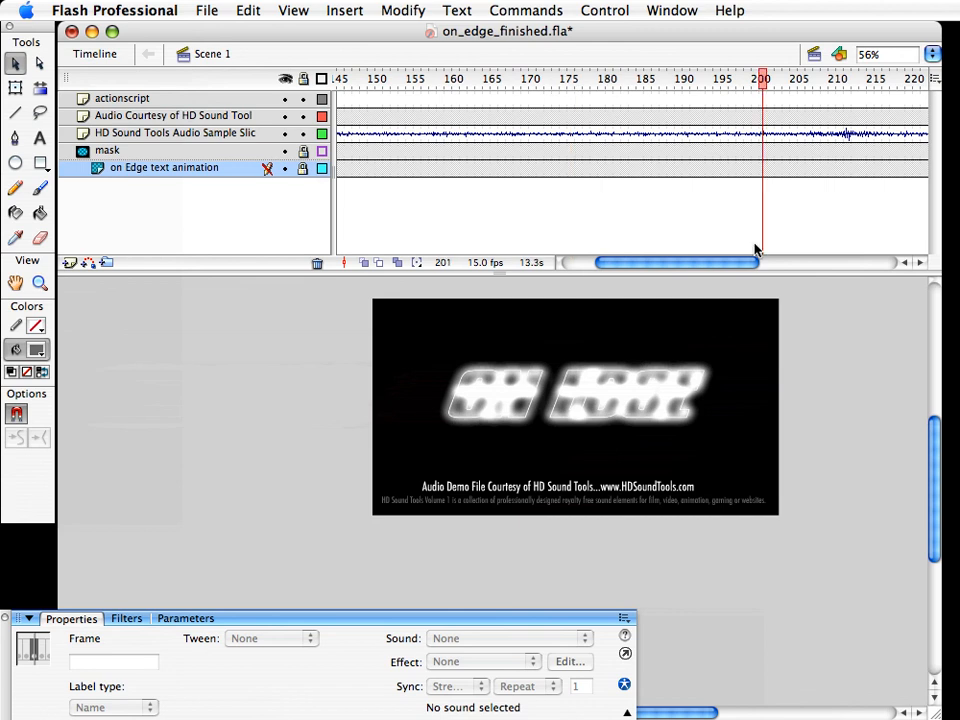
drag(699, 268, 709, 268)
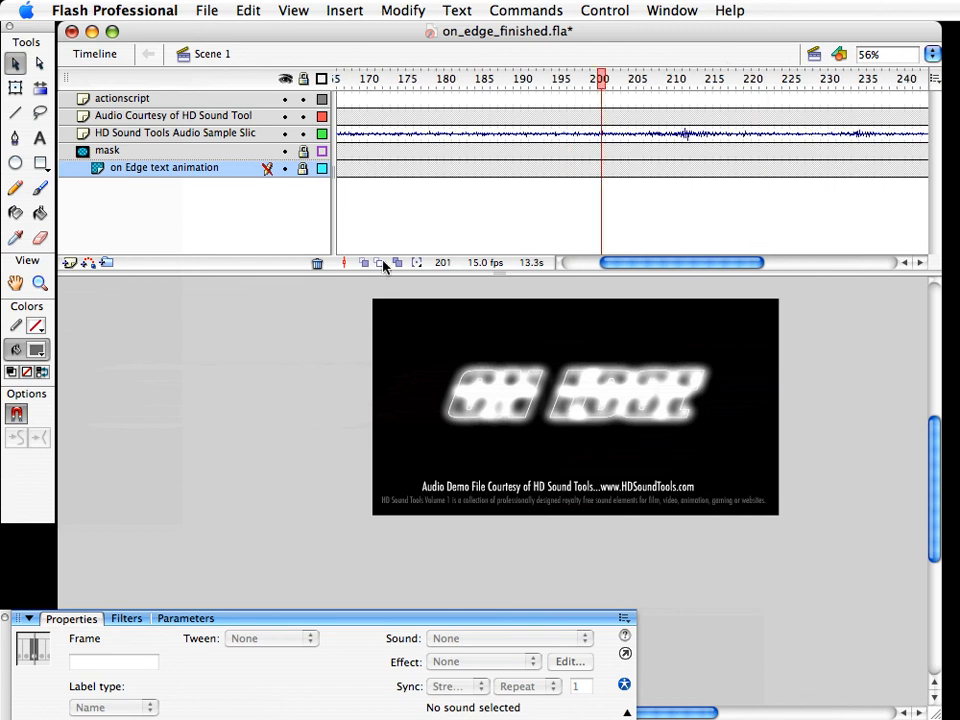
Unlock and open the on_edge_text_animation clip, and insert frames at frames 106–109 on all layers to extend its timeline to frame 133
click(303, 168)
double_click(493, 386)
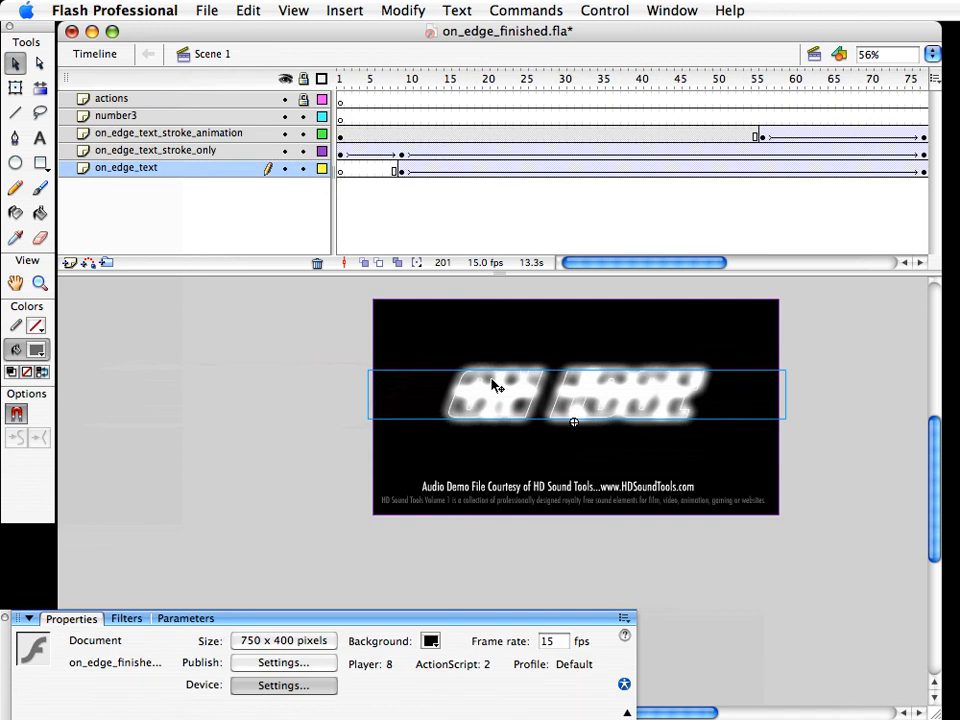
drag(591, 266, 607, 265)
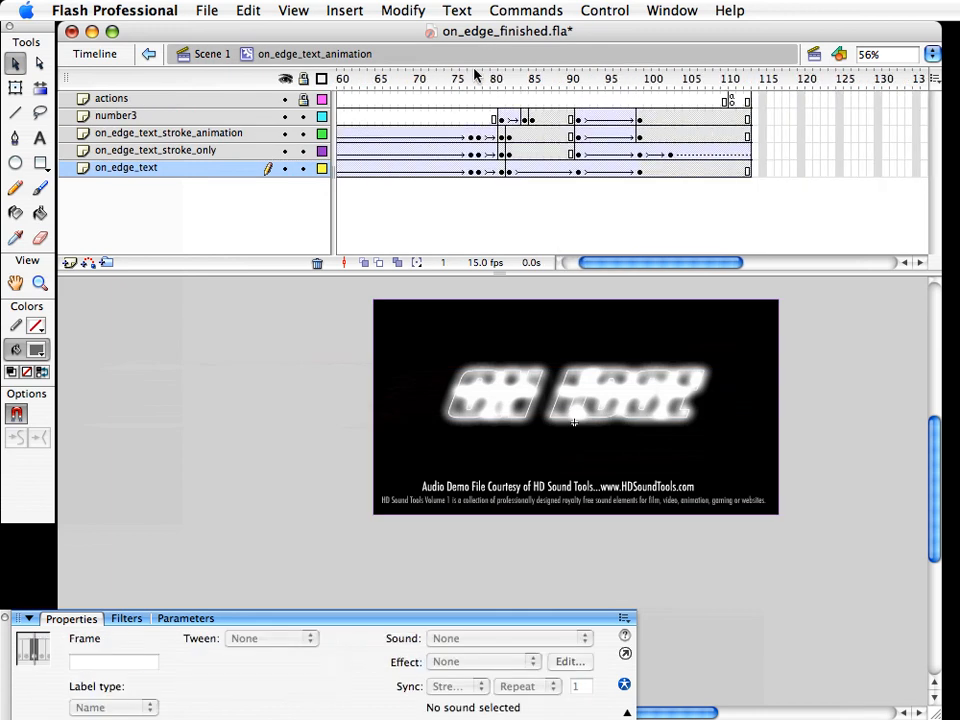
drag(478, 80, 673, 93)
drag(679, 94, 718, 189)
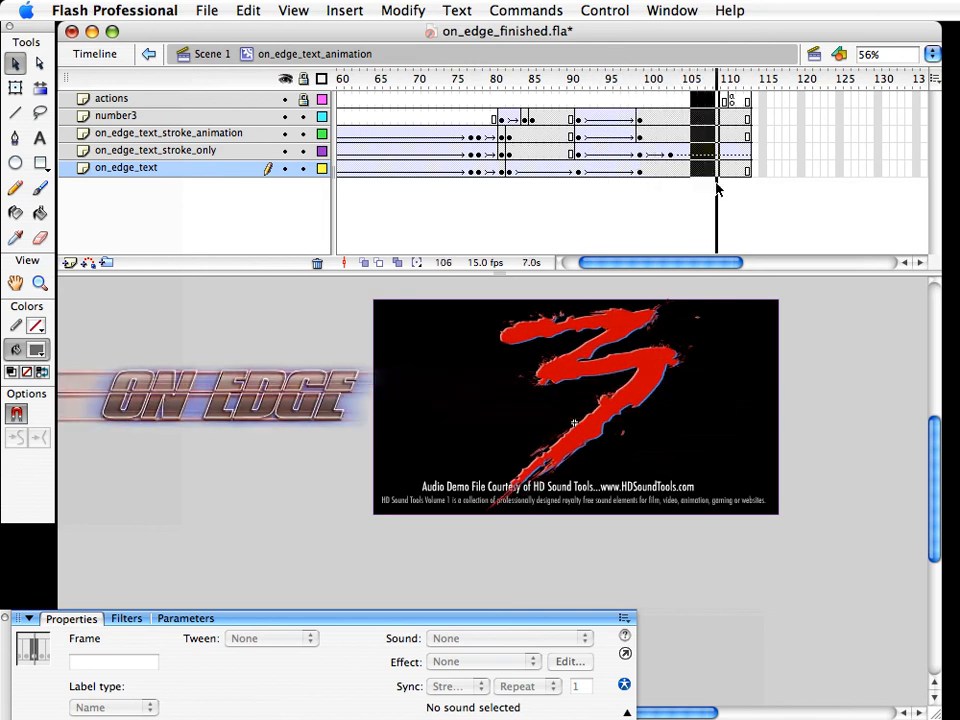
key(F5)
key(F5)
key(F5)
key(F5)
key(F5)
key(F5)
key(F5)
key(F5)
key(F5)
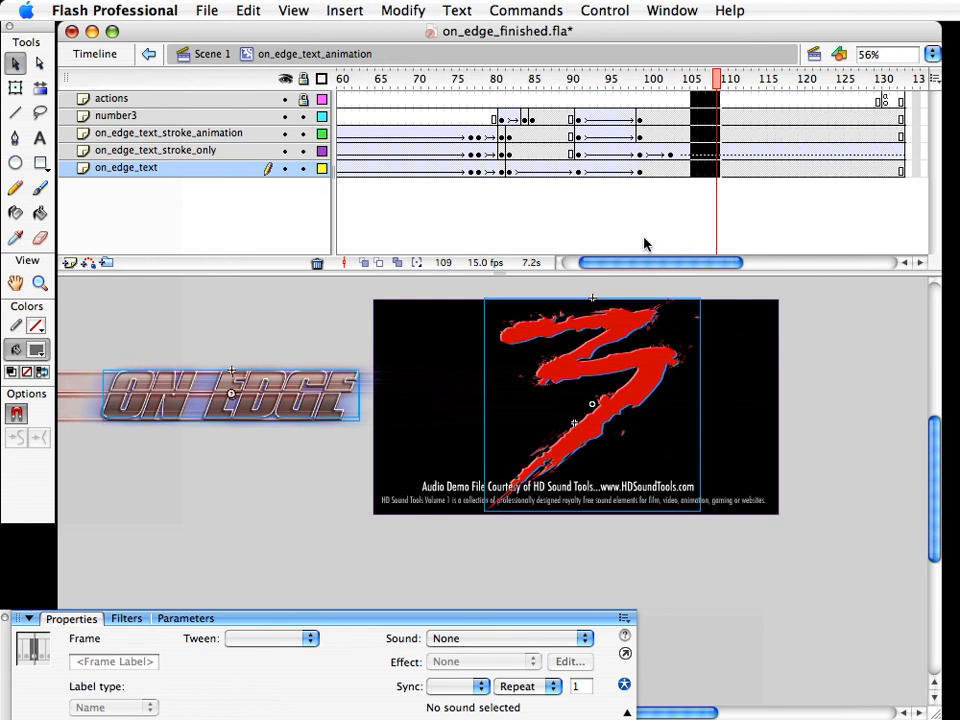
scroll(661, 268, right, 5)
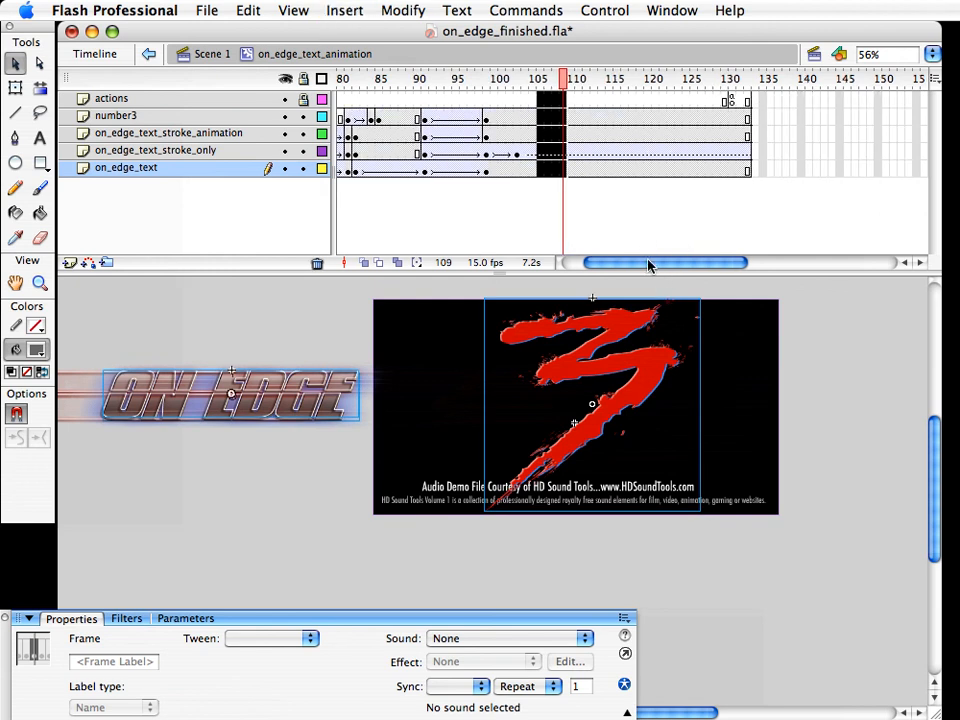
click(555, 210)
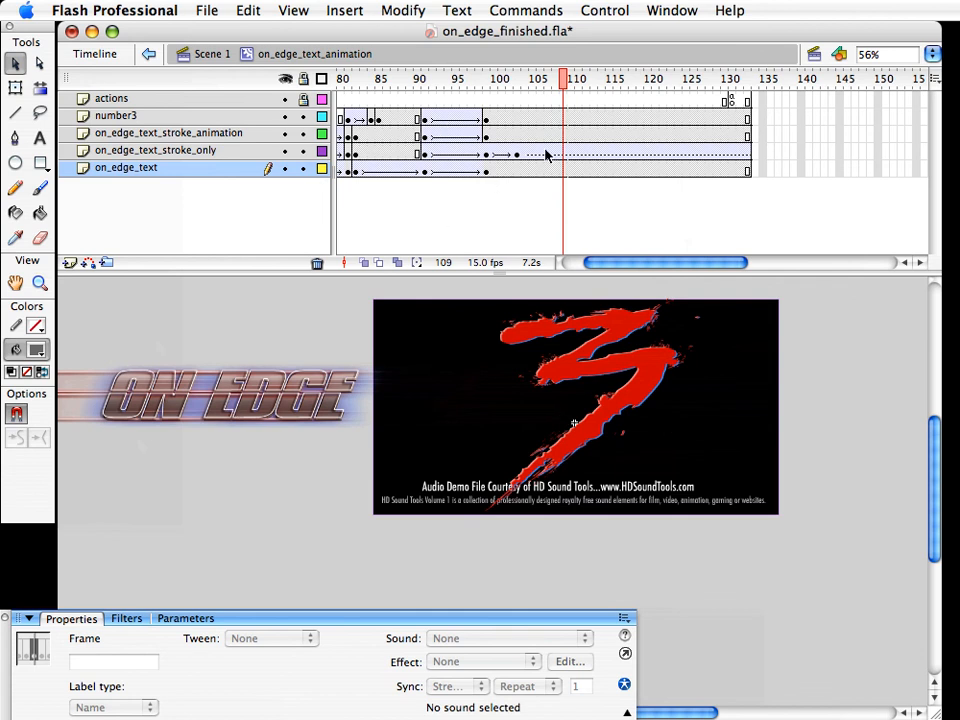
Add three new layers above the number3 layer and select their frames at frame 106
click(118, 116)
click(69, 263)
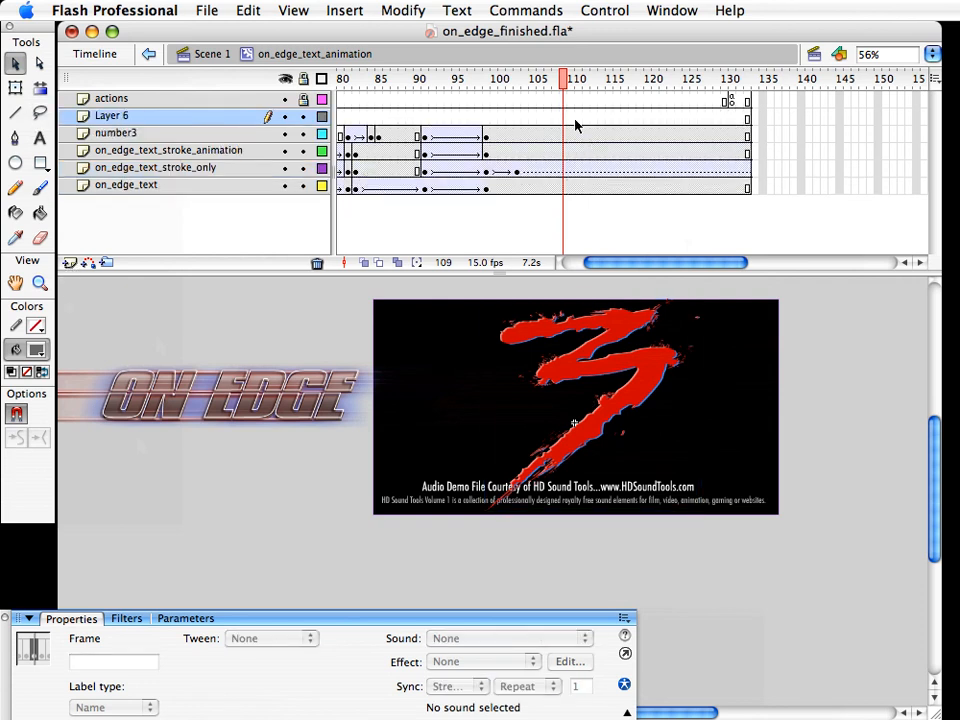
click(68, 263)
click(68, 263)
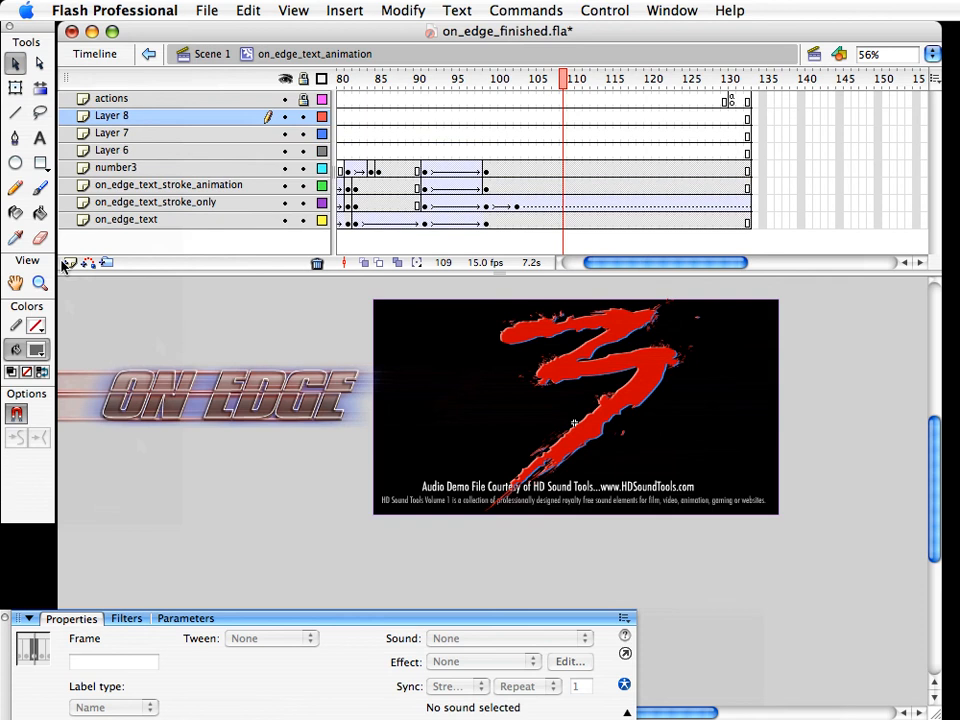
drag(539, 153, 541, 117)
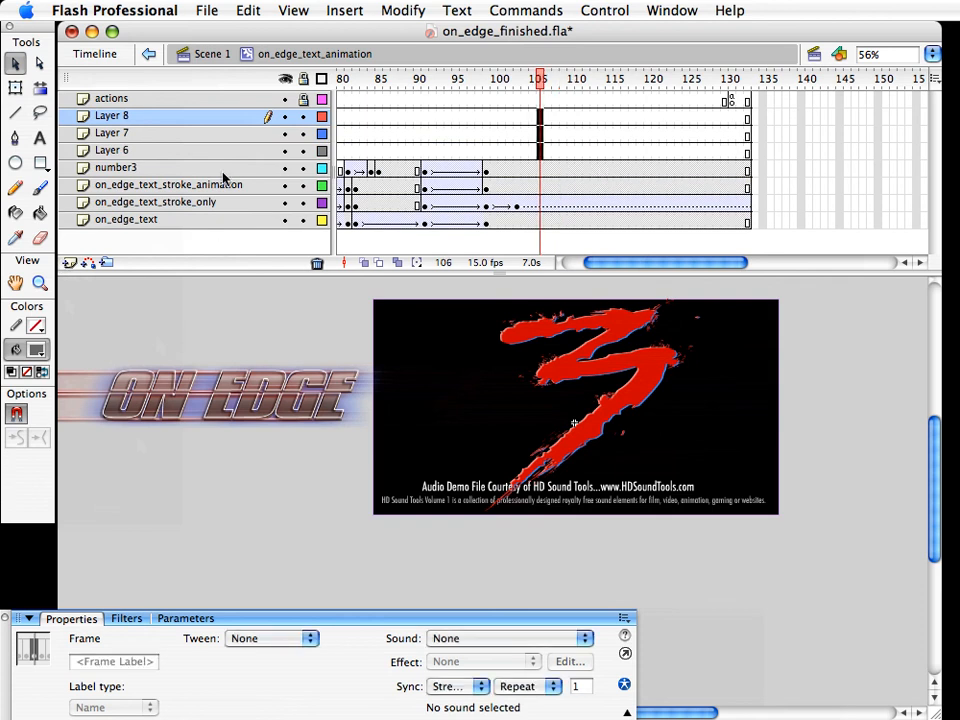
Rename each of the three new layers biggertext
double_click(124, 118)
text(bigger)
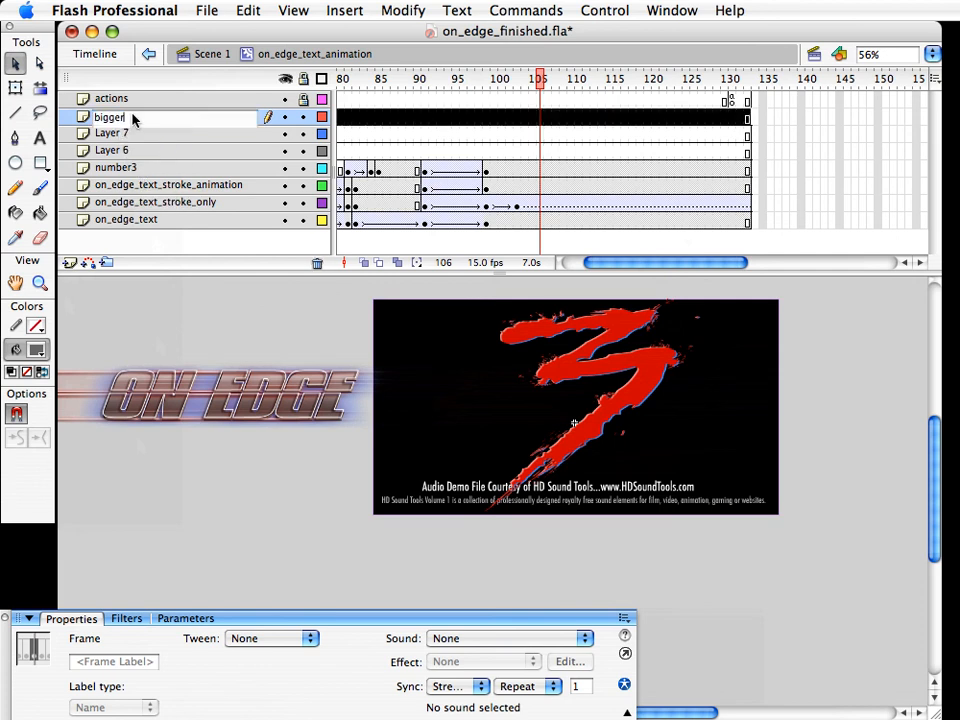
text(text)
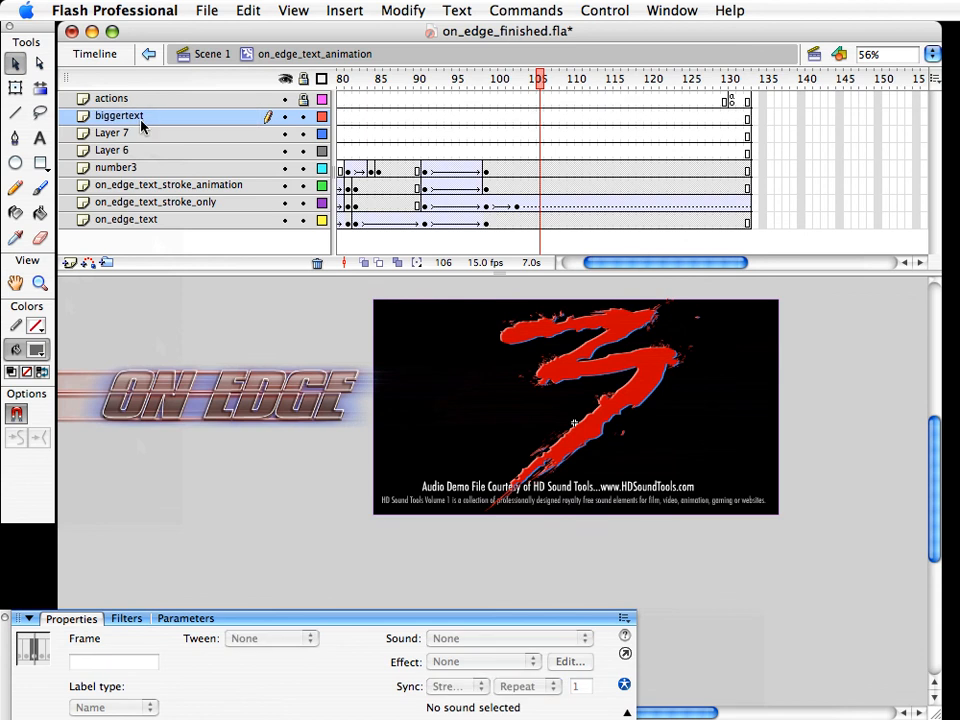
key(Return)
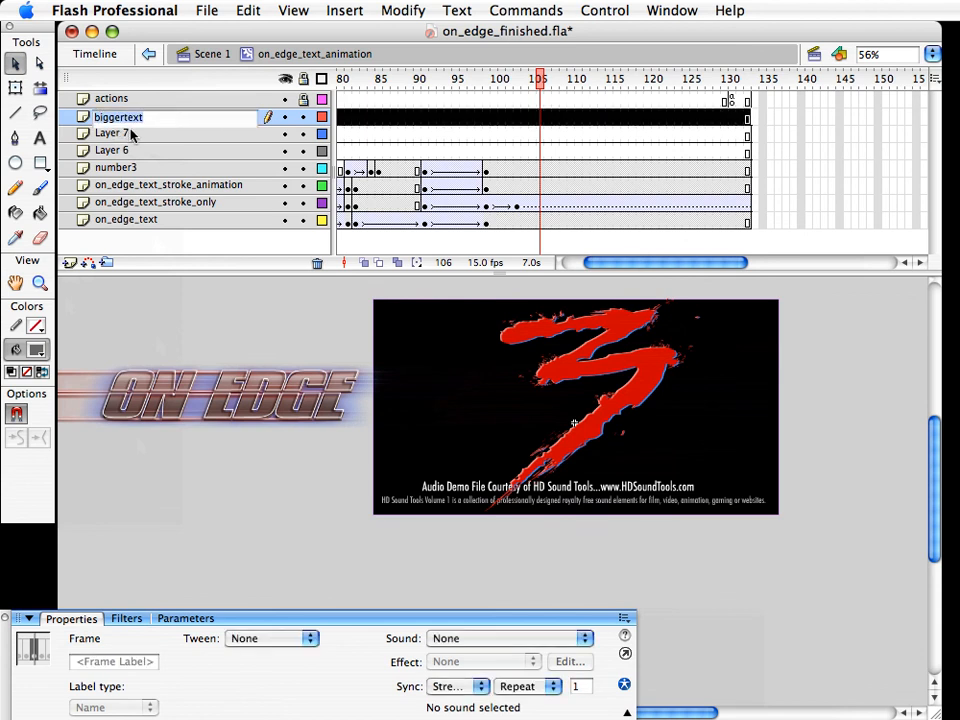
double_click(138, 132)
click(141, 132)
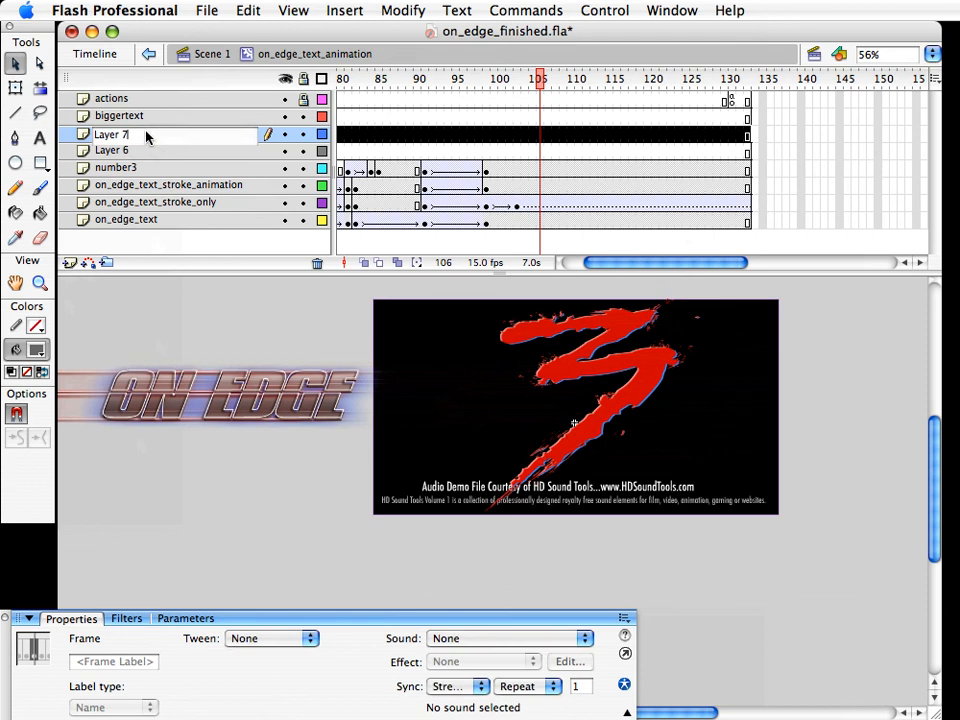
key(super+a)
text(biggertext)
key(Return)
double_click(122, 152)
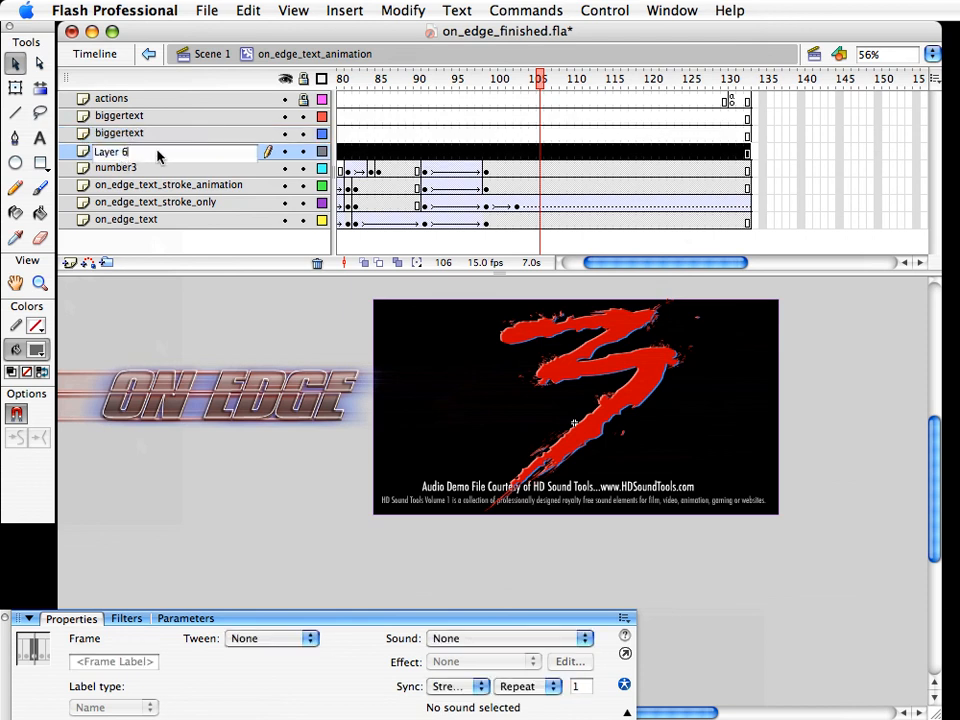
text(biggertext)
key(Return)
Copy the frame 91 keyframes of the three on_edge_text layers and paste them into the biggertext layers at frame 105
drag(487, 185, 491, 232)
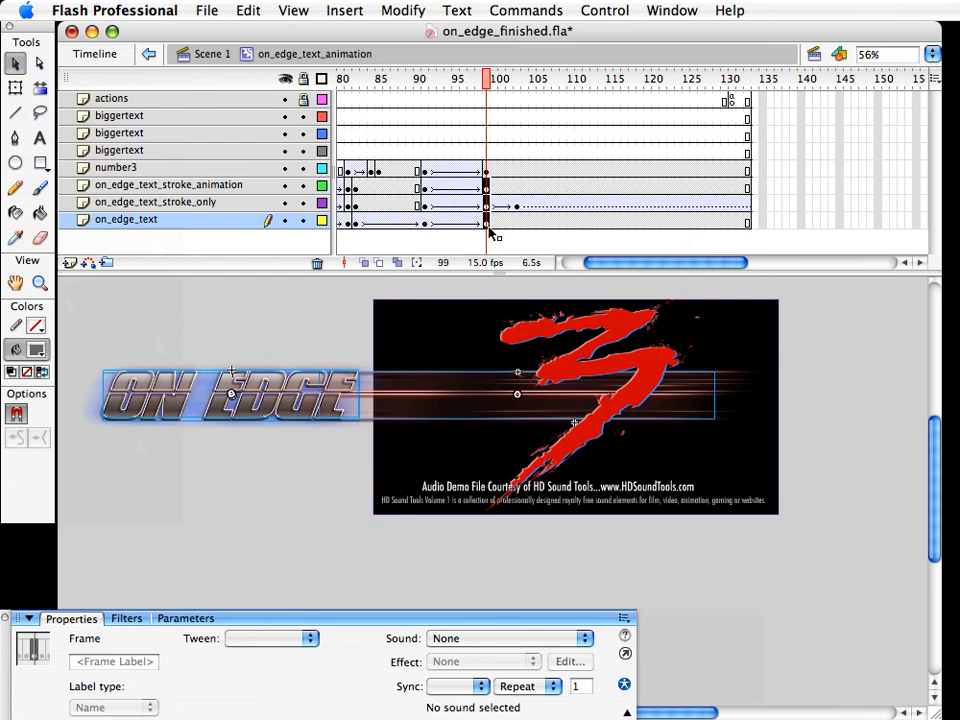
click(424, 220)
right_click(425, 228)
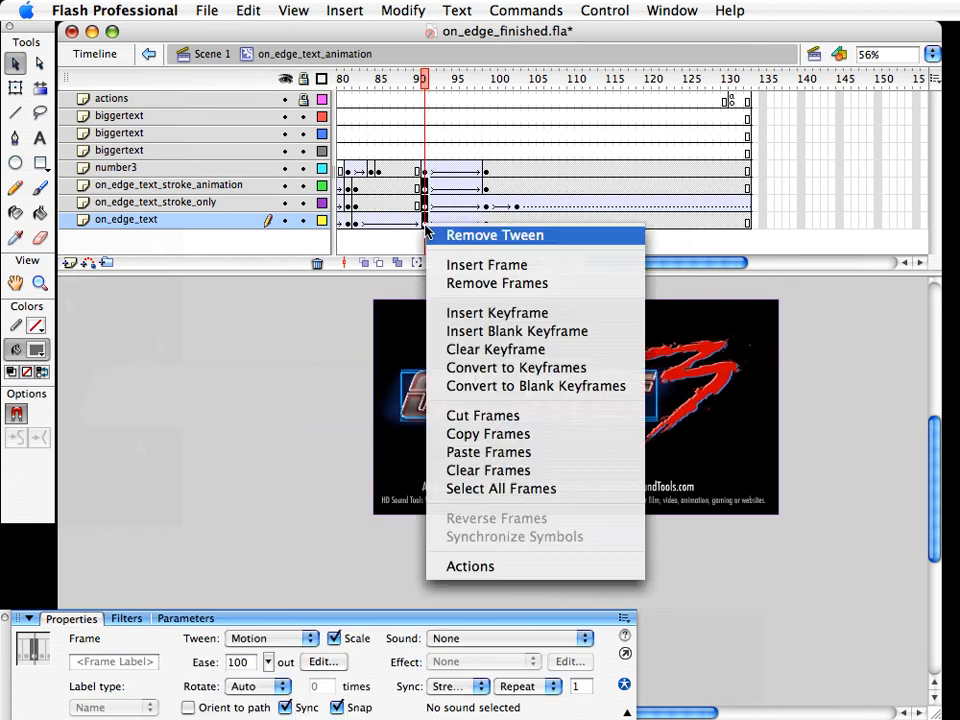
click(488, 434)
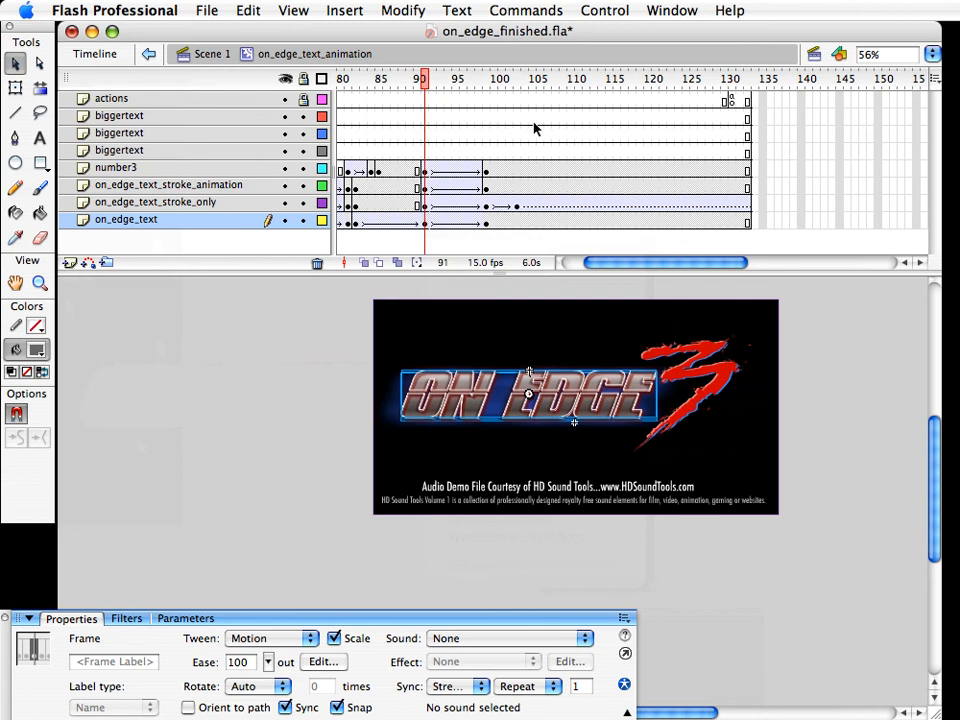
drag(533, 114, 533, 151)
right_click(534, 152)
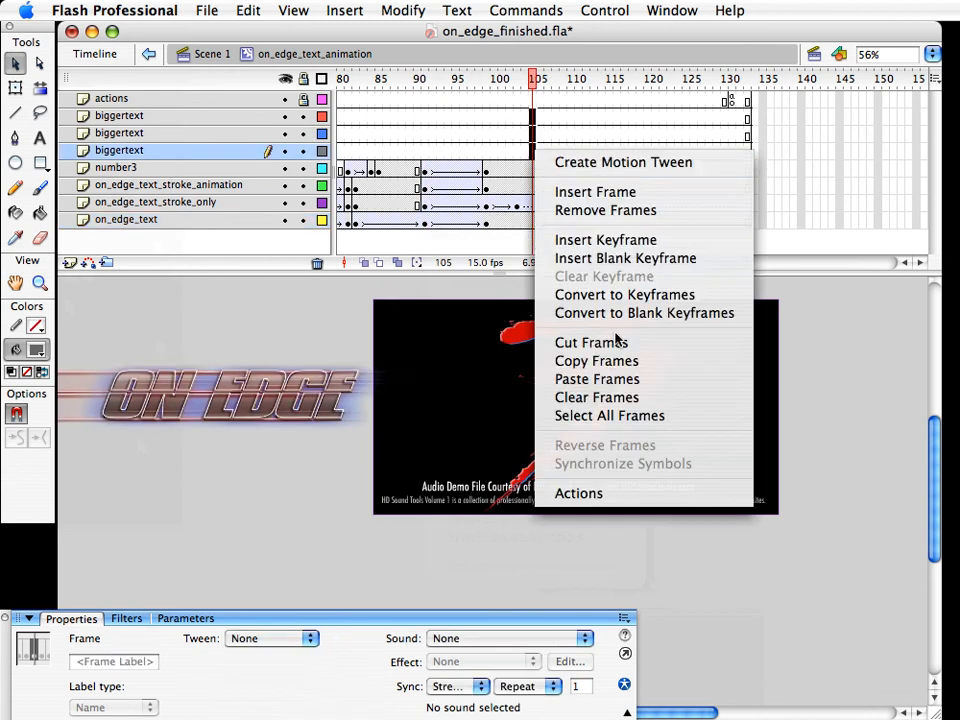
click(605, 379)
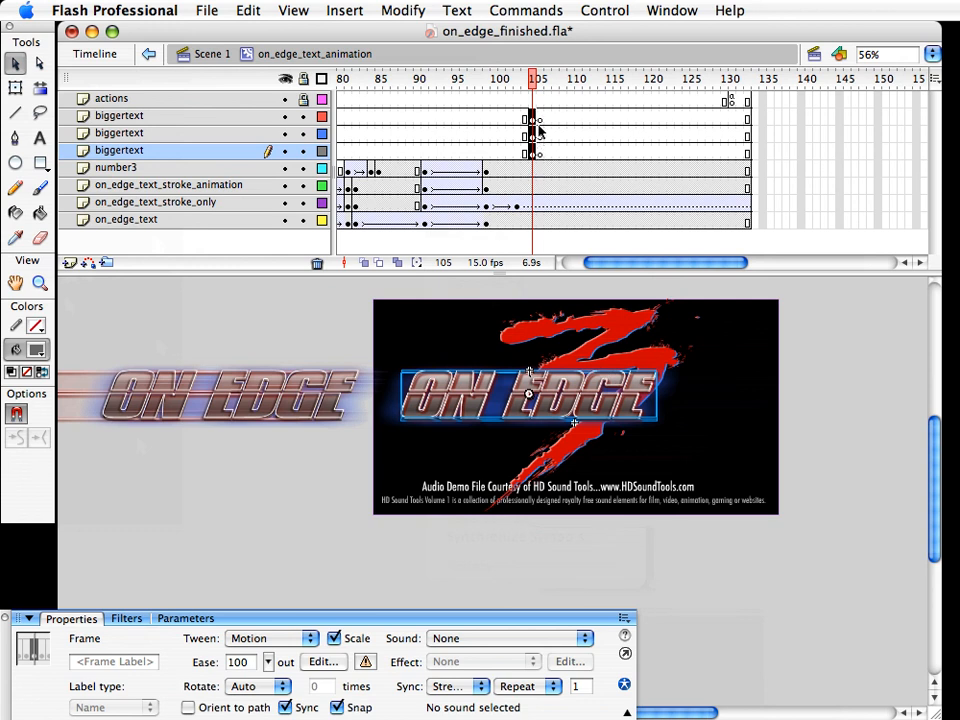
Shift the blank keyframes after the pasted text to frame 122 and set the biggertext layers' tween to None
drag(540, 118, 664, 151)
drag(581, 78, 548, 105)
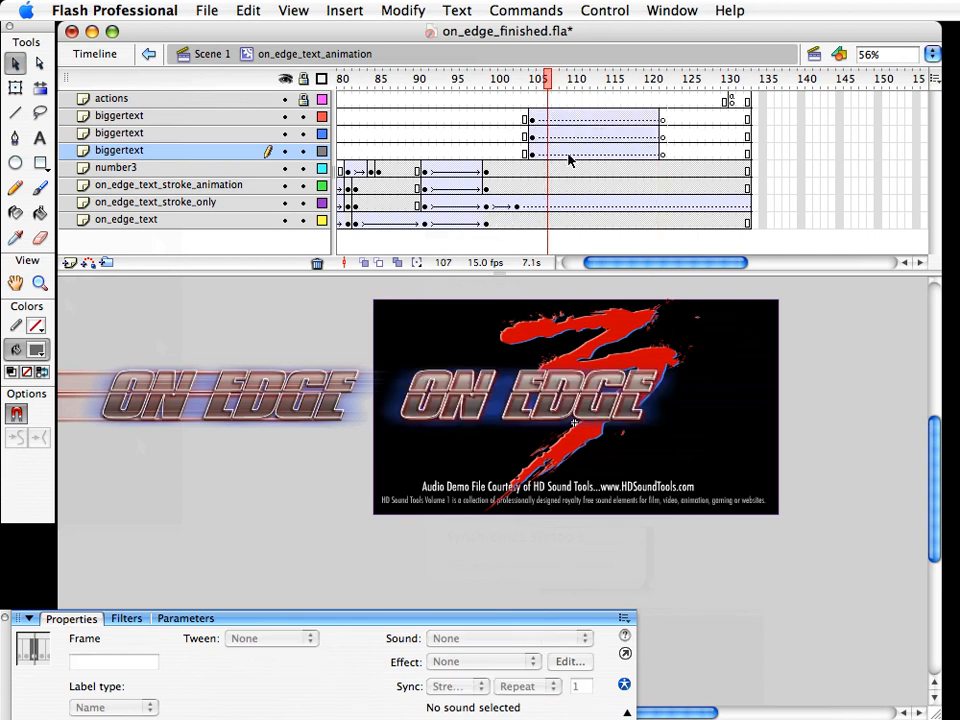
drag(566, 155, 566, 116)
click(275, 638)
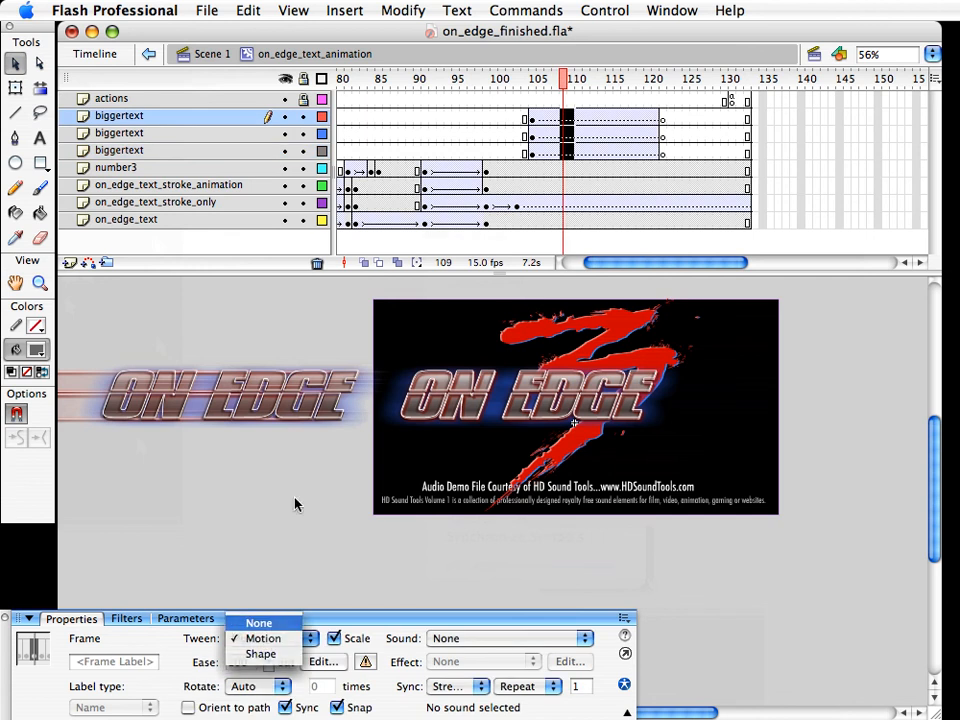
key(Return)
Set the tween of the on_edge_text_stroke_only layer's last span, around frame 106, to None
click(503, 248)
click(540, 203)
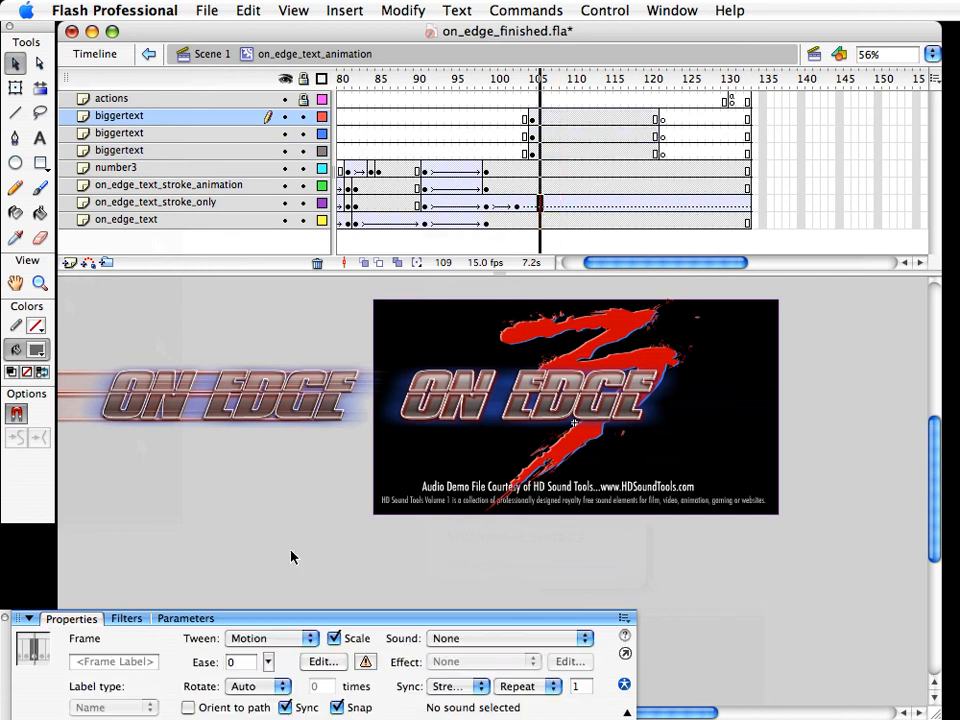
click(253, 638)
click(275, 622)
click(497, 237)
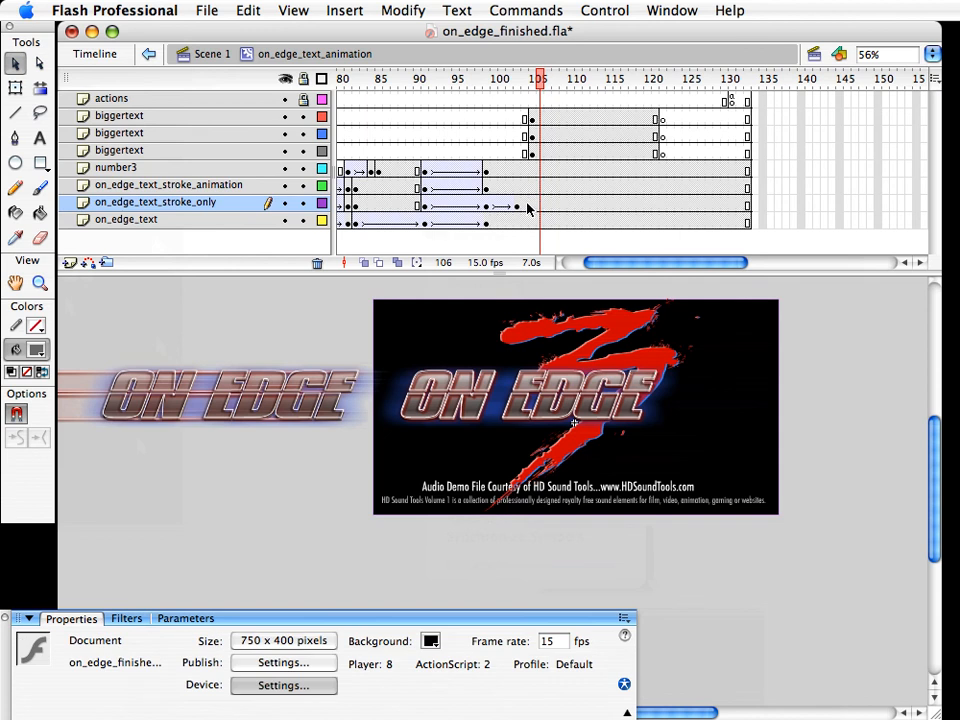
Insert blank keyframes at frame 104 on the three on_edge_text layers and check frame 105
drag(525, 220, 525, 186)
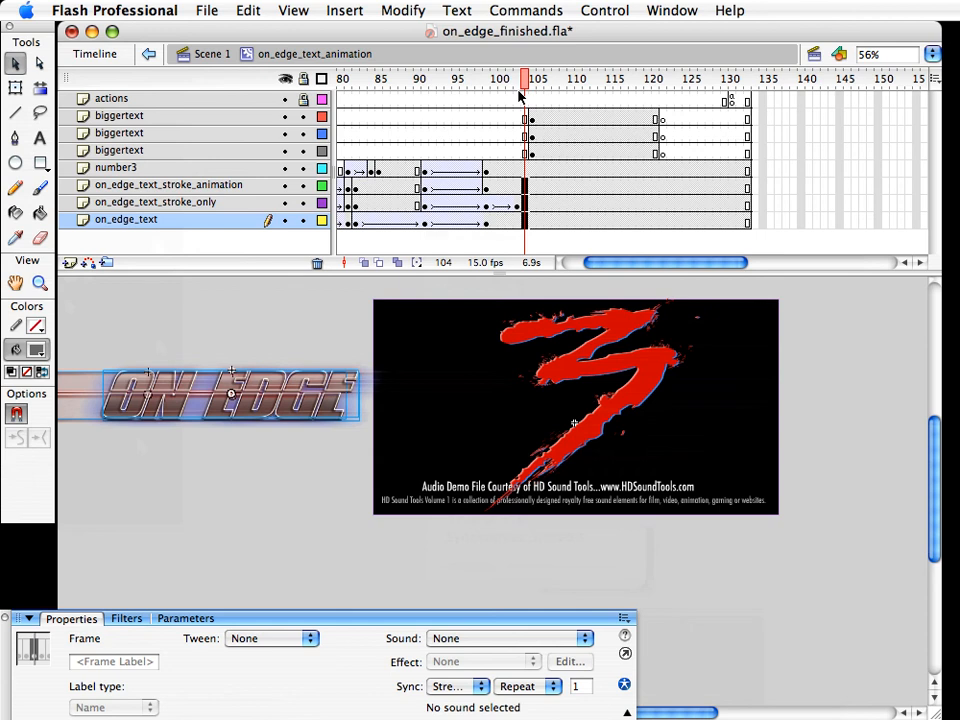
key(F7)
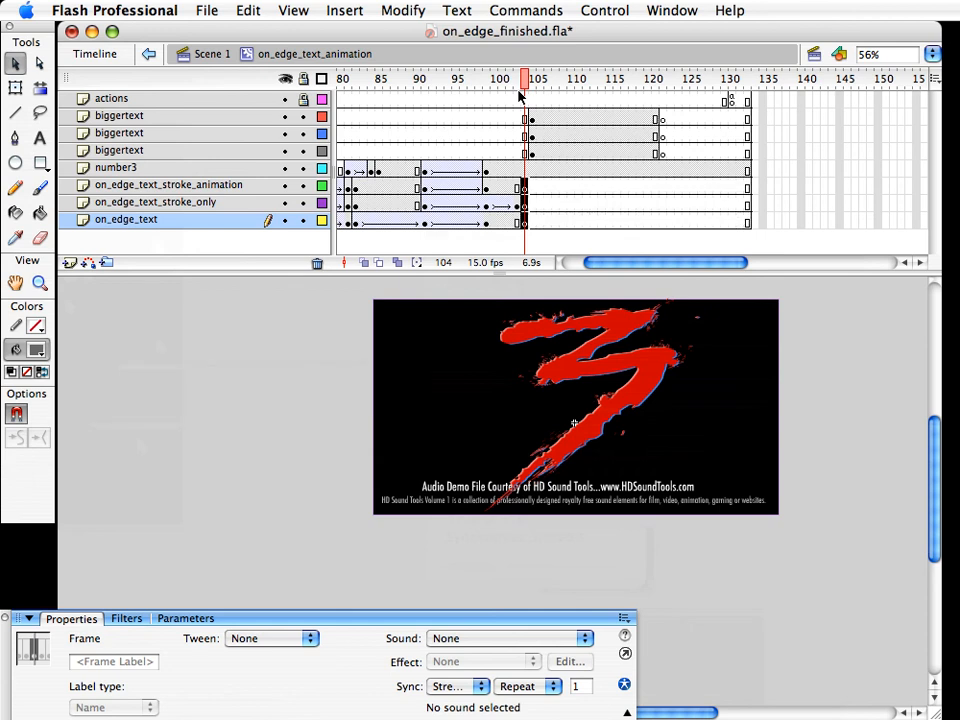
mouse_move(520, 96)
mouse_down()
mouse_move(426, 94)
mouse_move(531, 106)
mouse_up()
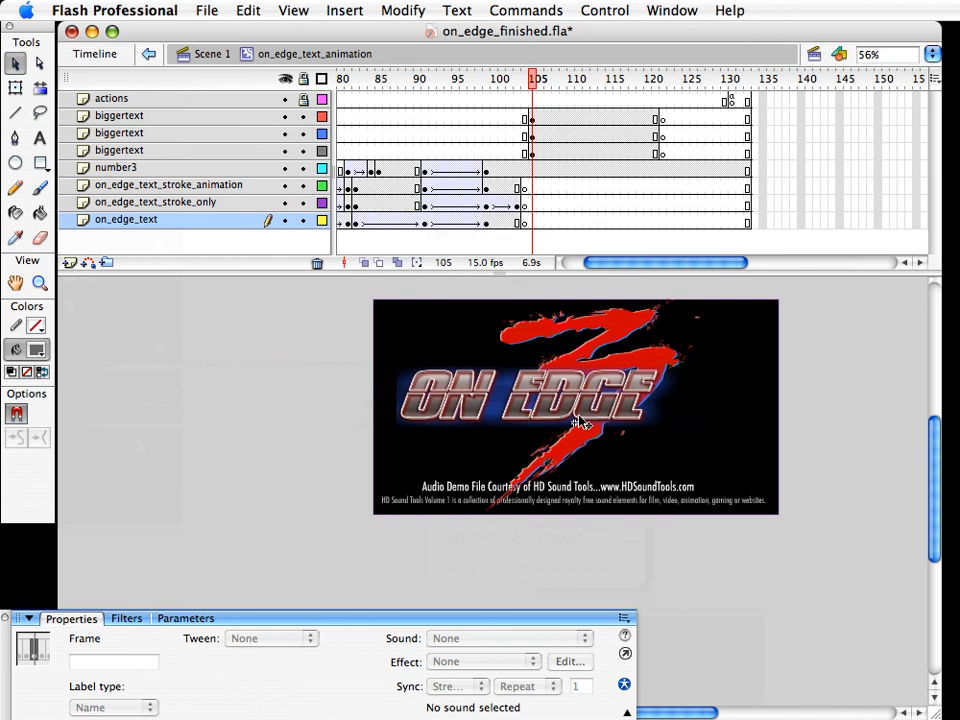
At frame 105, scale up the text on all three biggertext layers to about 903.5 by 177.7
drag(533, 119, 533, 153)
key(q)
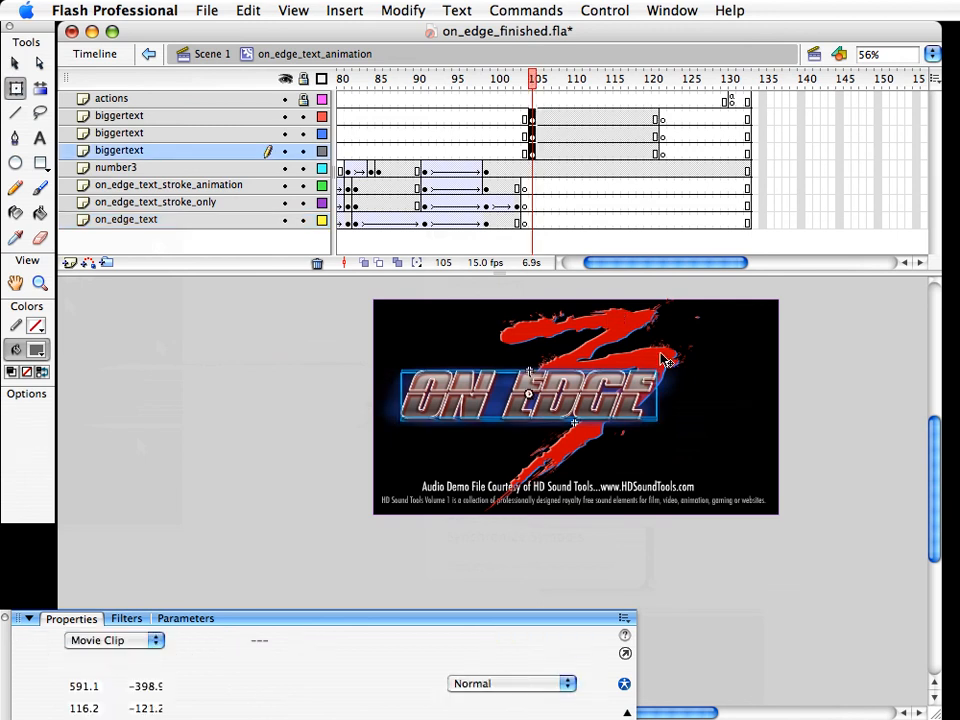
drag(658, 367, 790, 342)
Move the enlarged ON EDGE text off the stage's left side to about X -1340, and save the file
key(v)
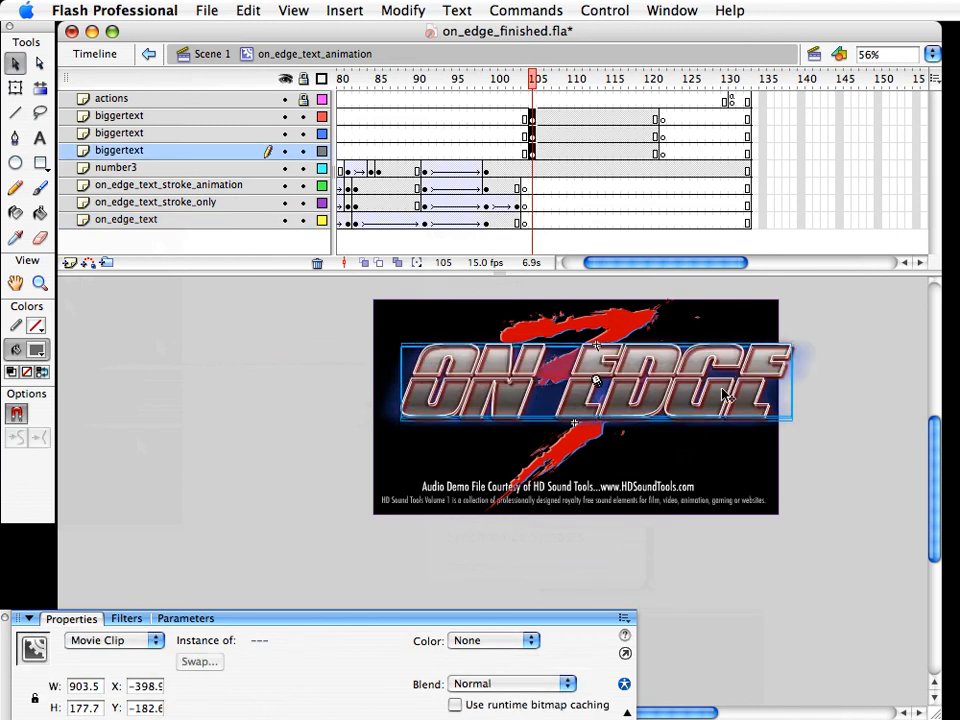
drag(697, 421, 373, 448)
key(super+s)
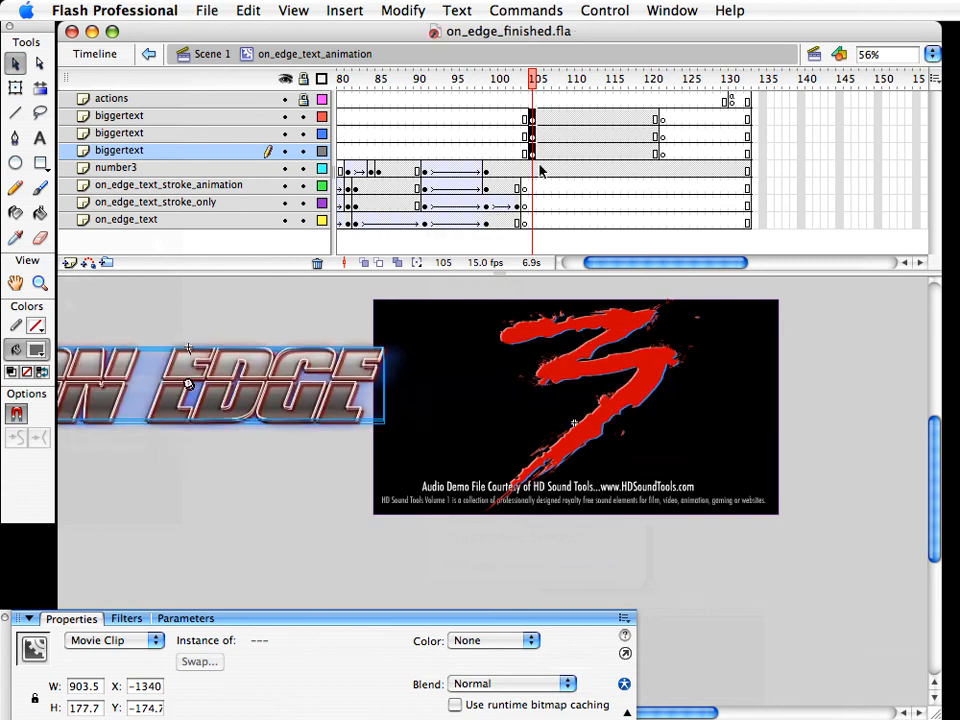
Motion-tween the biggertext layers from frame 105 to keyframes at frame 112, moving the text there to about X 443 past the stage's right edge
mouse_move(588, 118)
mouse_down()
mouse_move(587, 153)
mouse_move(556, 153)
mouse_move(587, 143)
mouse_up()
right_click(573, 156)
click(573, 156)
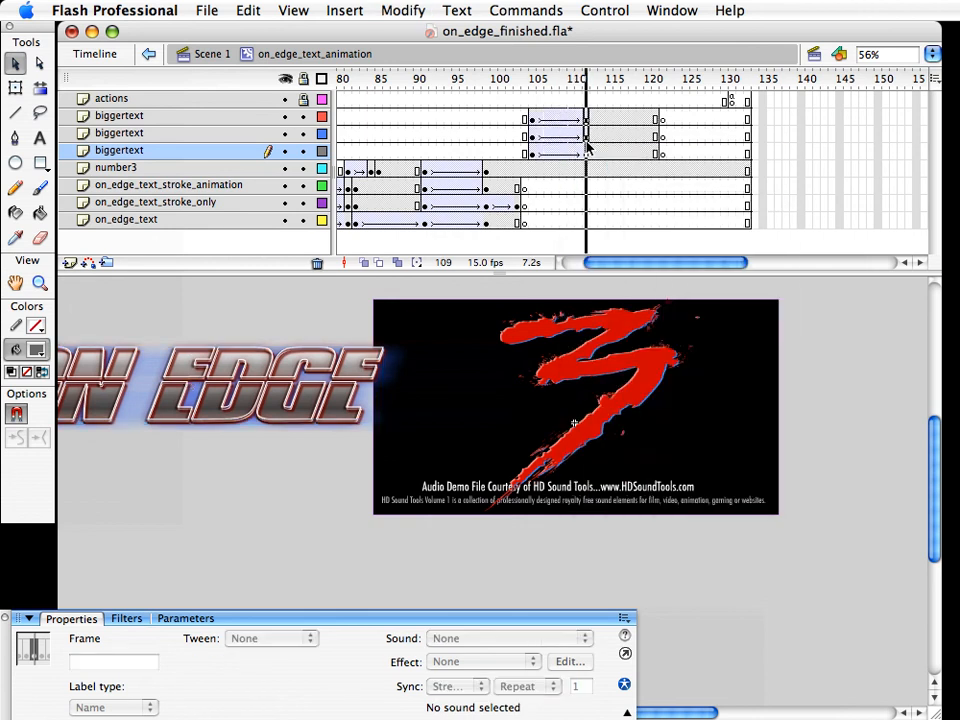
drag(212, 388, 789, 399)
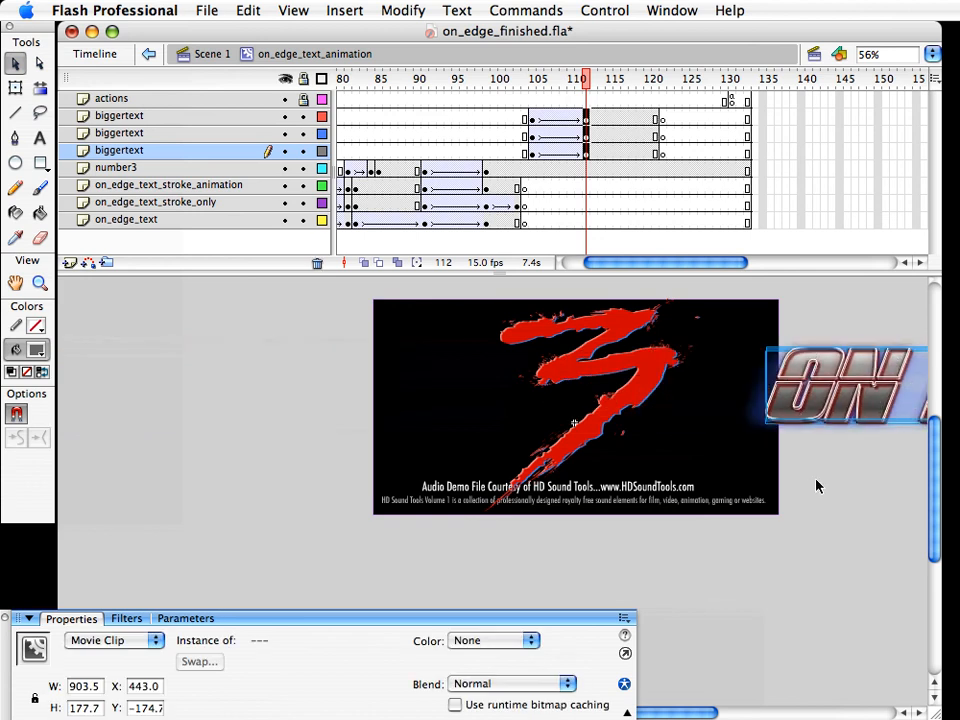
Select the stroke-only text on the middle biggertext layer at frame 112
click(816, 484)
click(587, 134)
drag(724, 403, 561, 422)
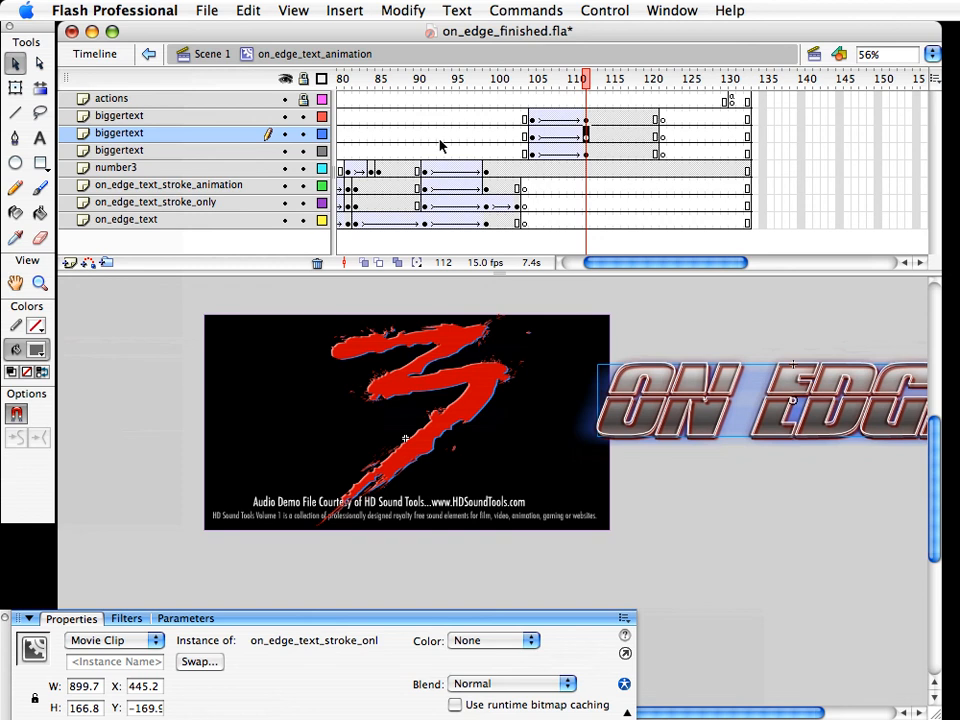
key(shift+Left)
key(shift+Left)
key(shift+Left)
key(shift+Left)
key(shift+Left)
key(shift+Left)
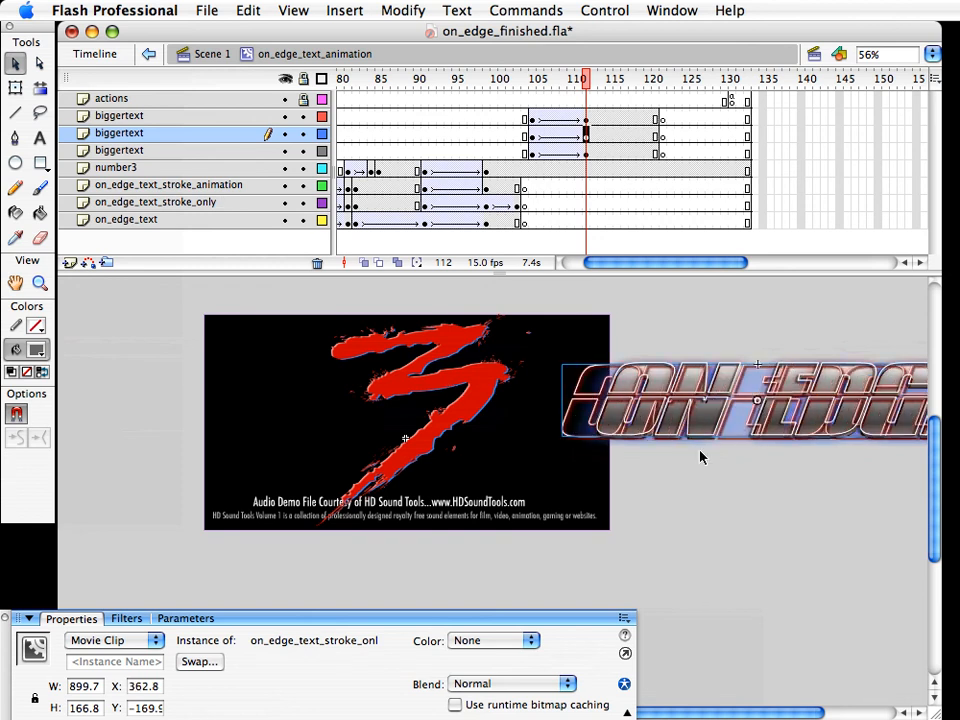
key(super+z)
Set the selected stroke text's Blur X to 100 and stretch it horizontally so its streaks reach back over the stage
click(126, 618)
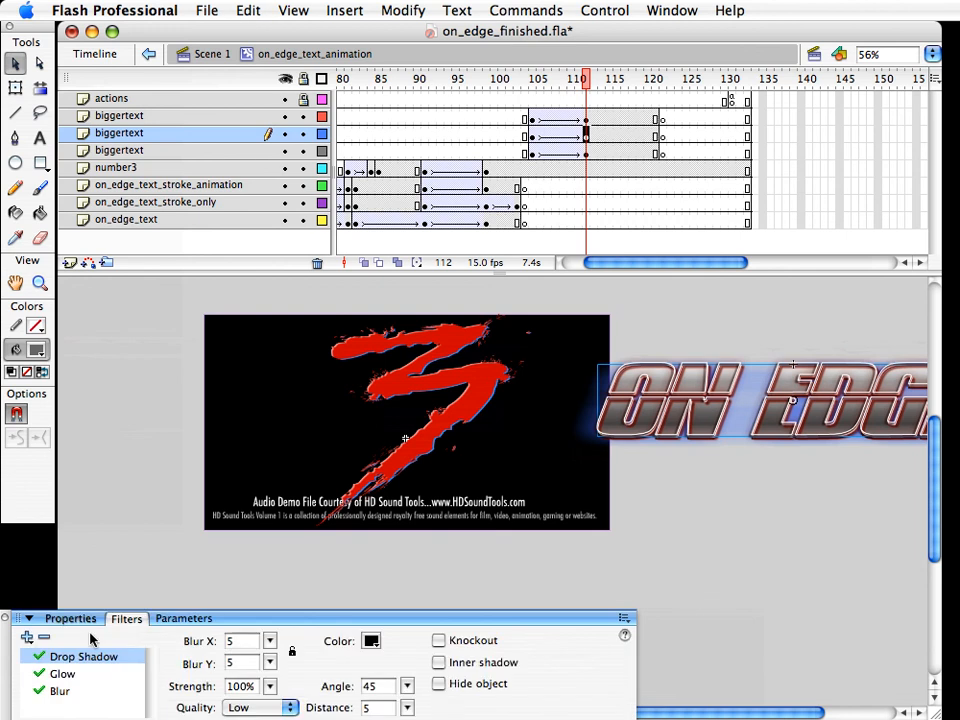
click(62, 690)
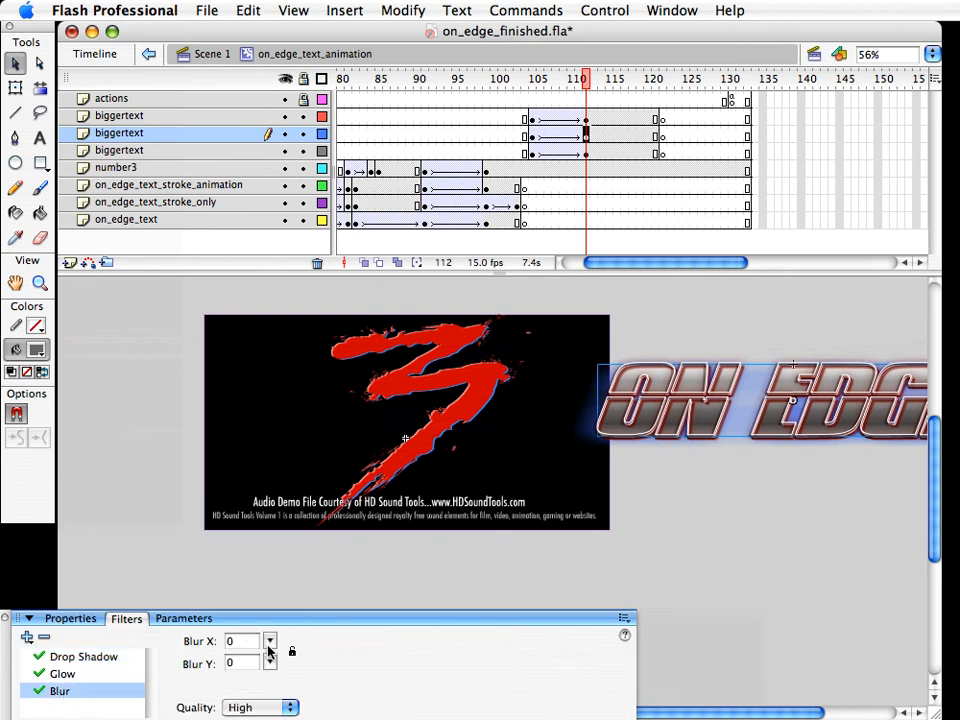
mouse_move(268, 641)
mouse_down()
mouse_move(266, 535)
mouse_move(282, 632)
mouse_up()
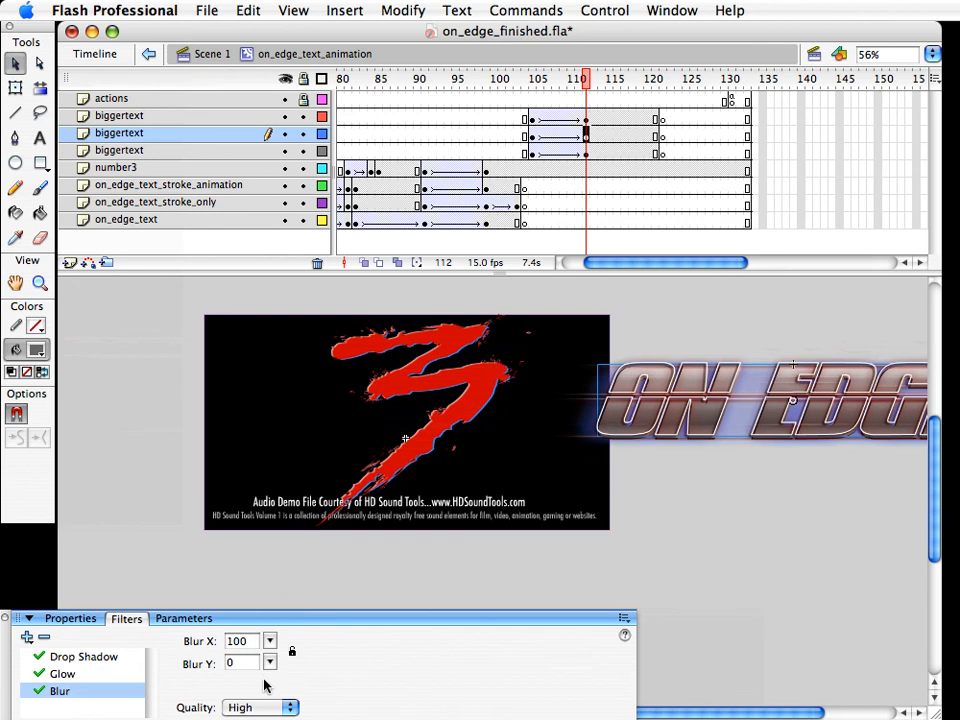
key(q)
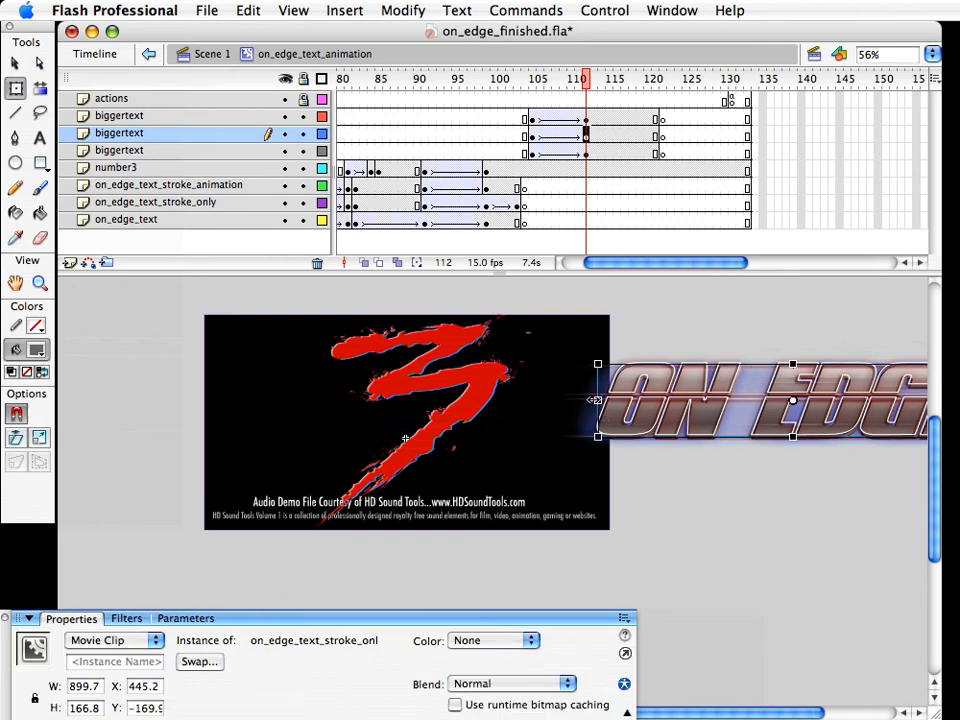
drag(597, 400, 480, 398)
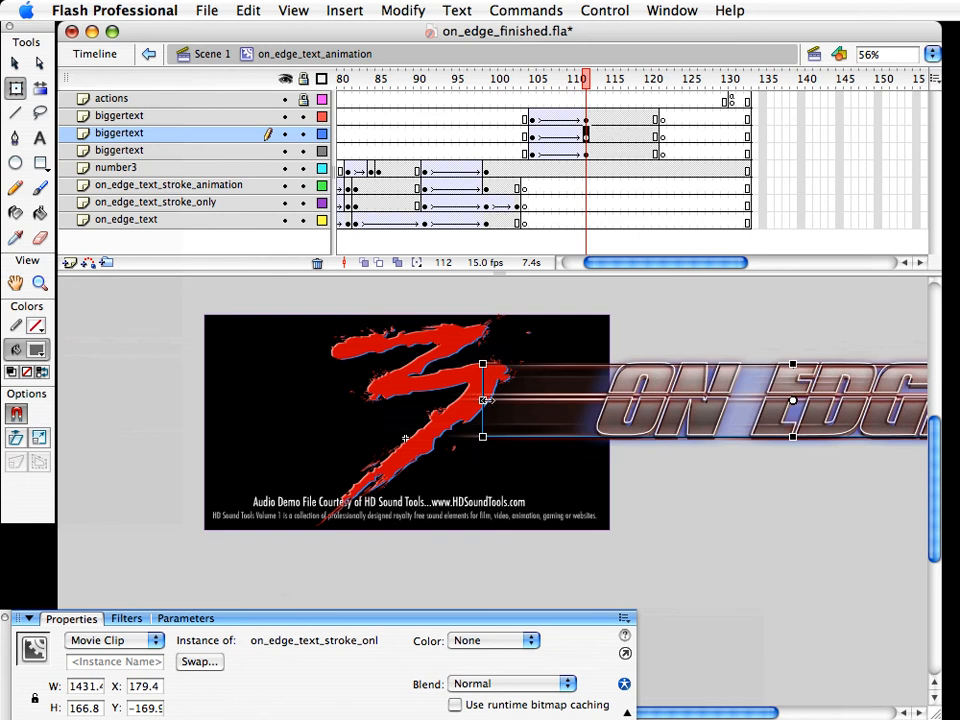
click(739, 568)
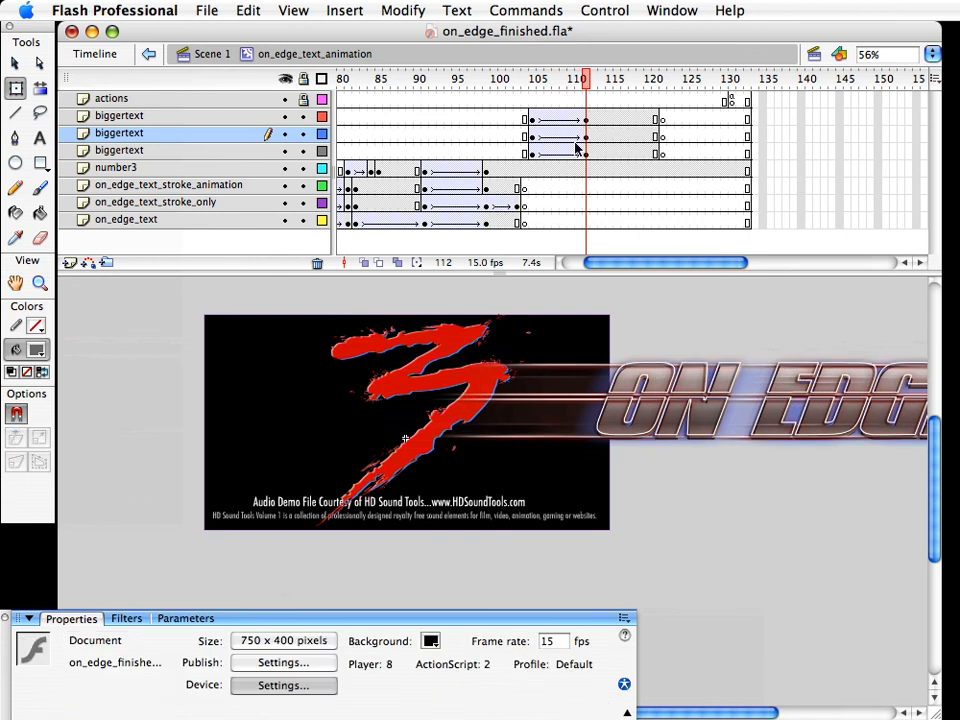
Nudge the text on all three biggertext layers at frame 112 slightly farther right
click(587, 136)
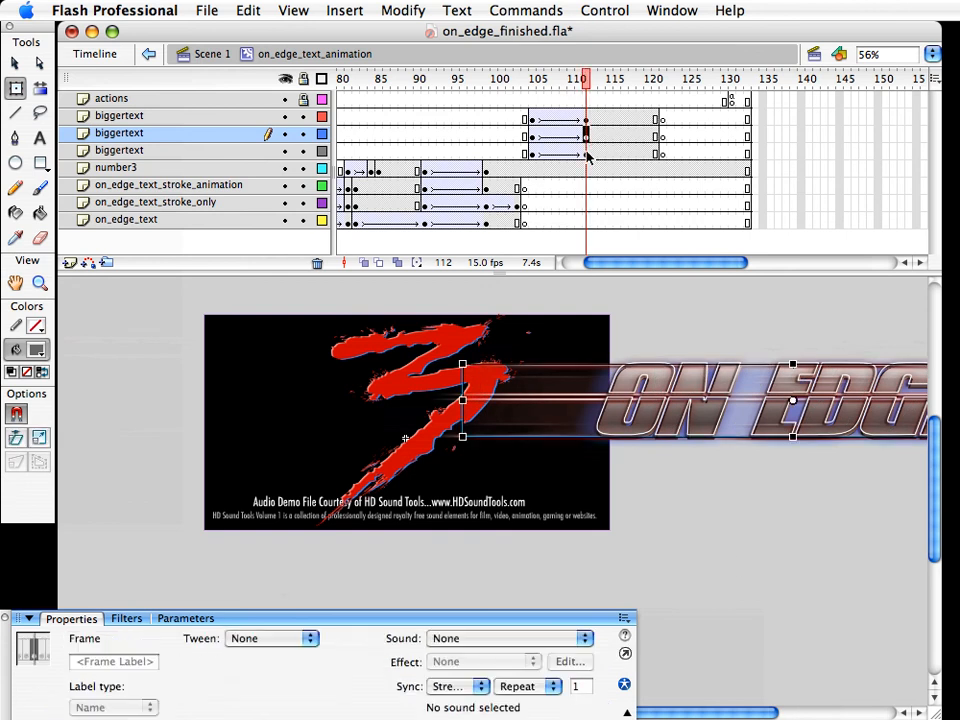
drag(587, 155, 593, 100)
key(shift+Right)
key(shift+Right)
key(shift+Right)
key(shift+Right)
key(shift+Right)
key(shift+Right)
Insert blank keyframes at frame 113 on the upper and lower biggertext layers, leaving only the blurred stroke text
click(596, 122)
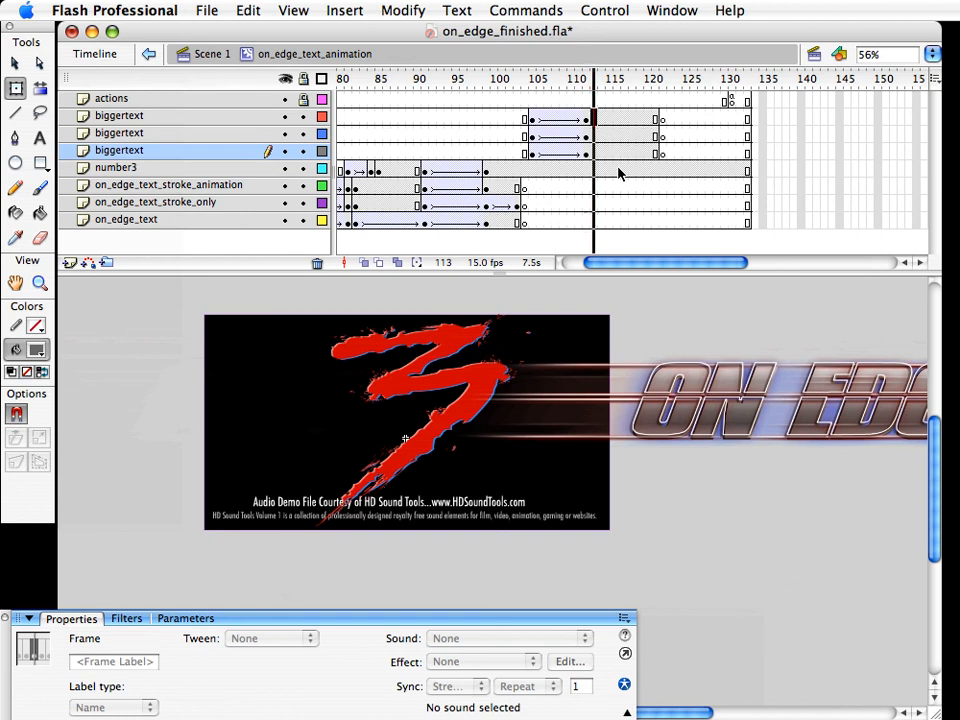
key(F7)
click(595, 155)
key(F7)
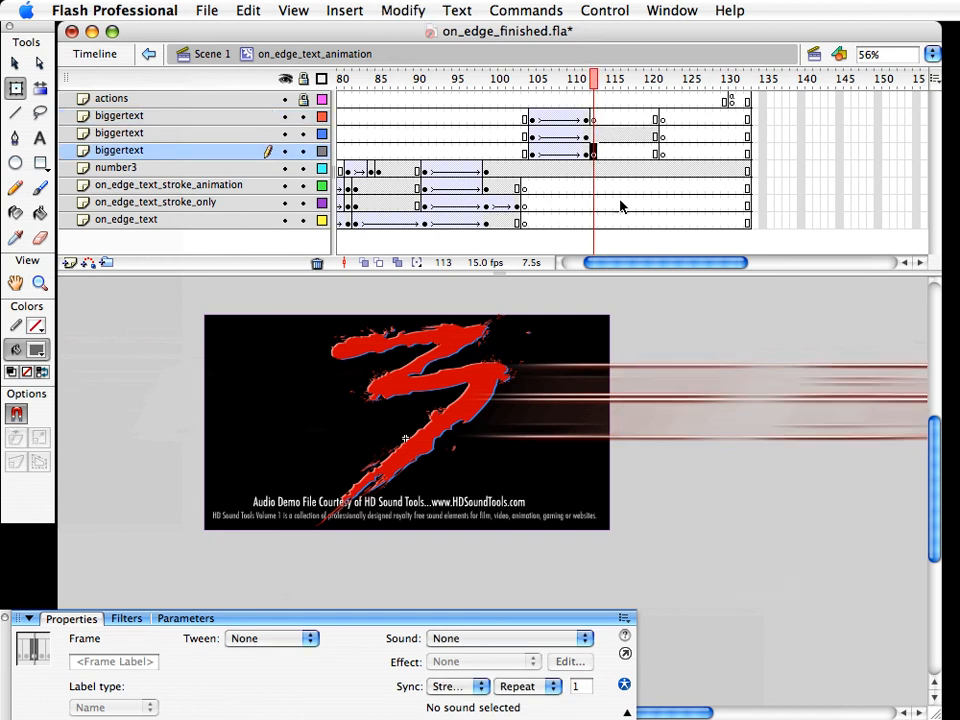
Add a keyframe at frame 116 on the middle biggertext layer and motion-tween to it from frame 112
click(617, 134)
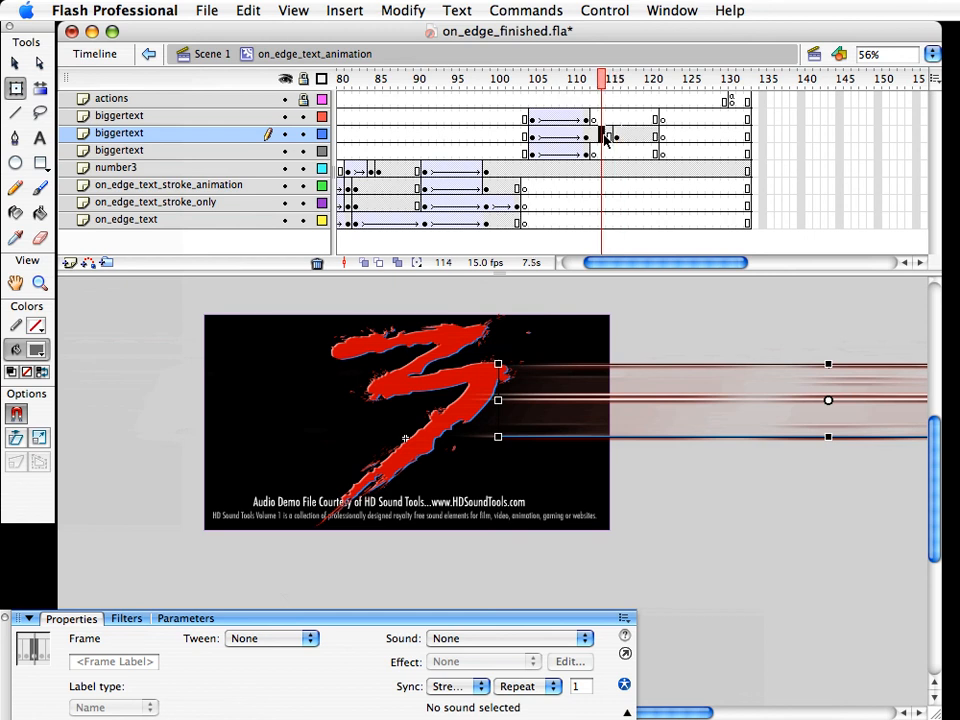
right_click(603, 135)
click(660, 145)
Move the blurred streaks at frame 116 off the stage's right side, and shift that layer's blank keyframe from frame 122 to 117
click(619, 135)
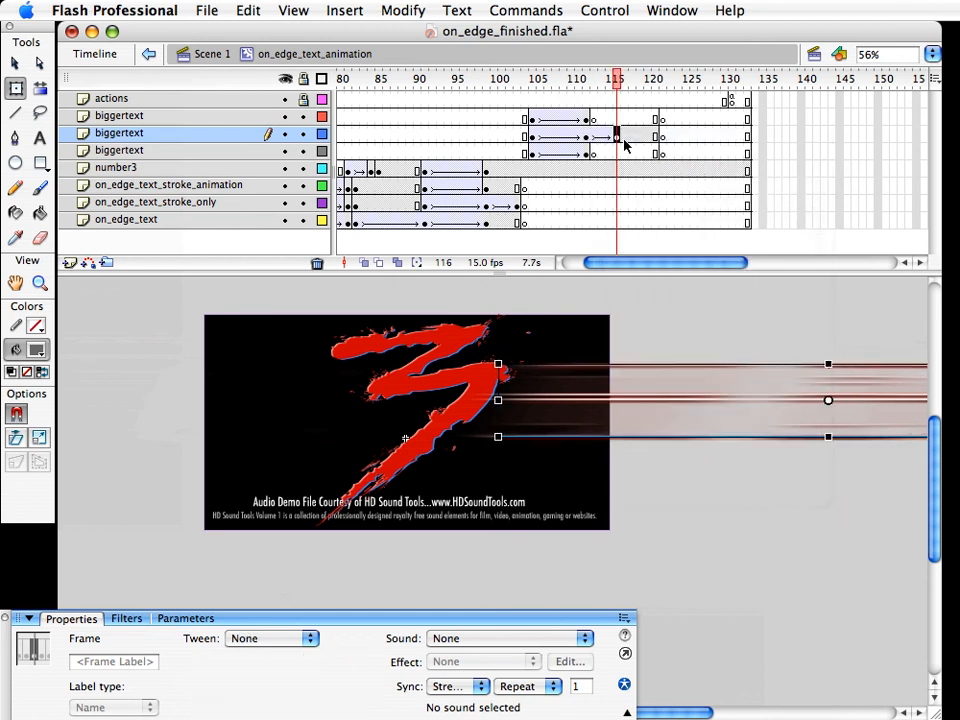
key(shift+Right)
key(shift+Right)
key(shift+Right)
key(shift+Right)
key(shift+Right)
key(shift+Right)
key(shift+Right)
key(shift+Right)
key(shift+Right)
key(shift+Right)
key(shift+Right)
key(shift+Right)
key(shift+Right)
key(shift+Right)
key(shift+Right)
key(shift+Right)
key(shift+Right)
key(shift+Right)
key(shift+Right)
key(shift+Right)
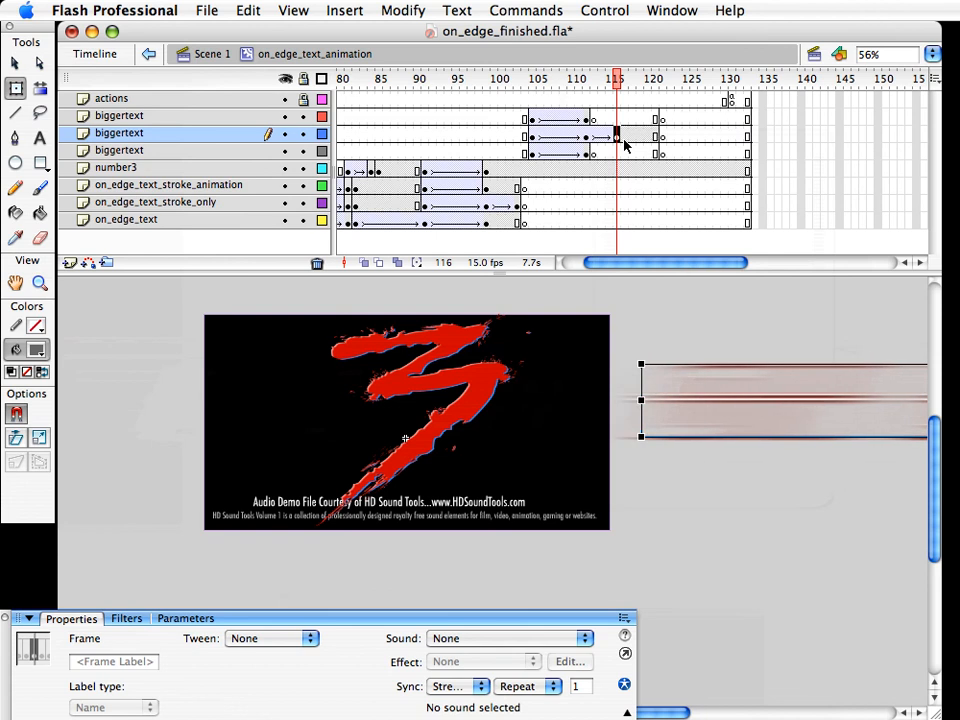
key(shift+Right)
key(shift+Right)
click(663, 137)
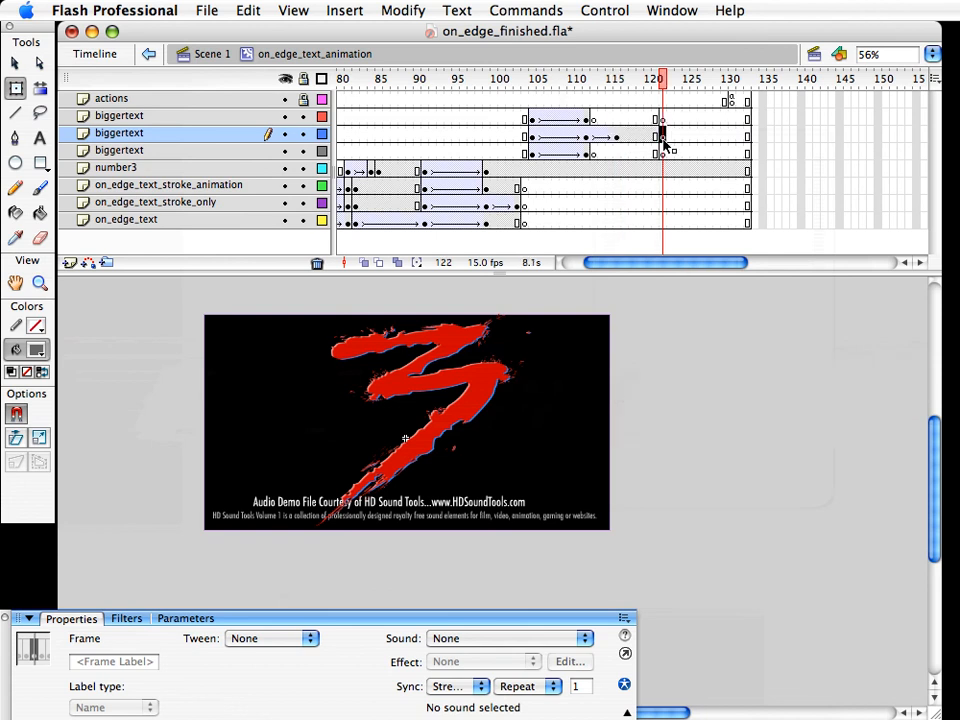
drag(663, 138, 625, 139)
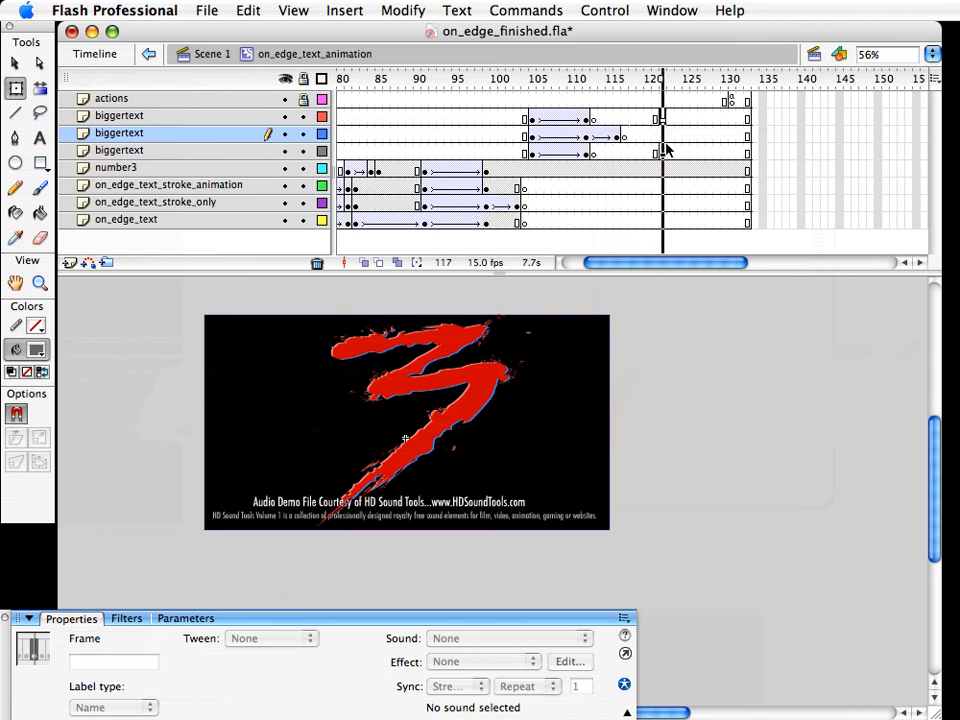
Clear the leftover keyframes at frame 122 on the biggertext layers and save the file
click(662, 153)
right_click(665, 154)
click(720, 275)
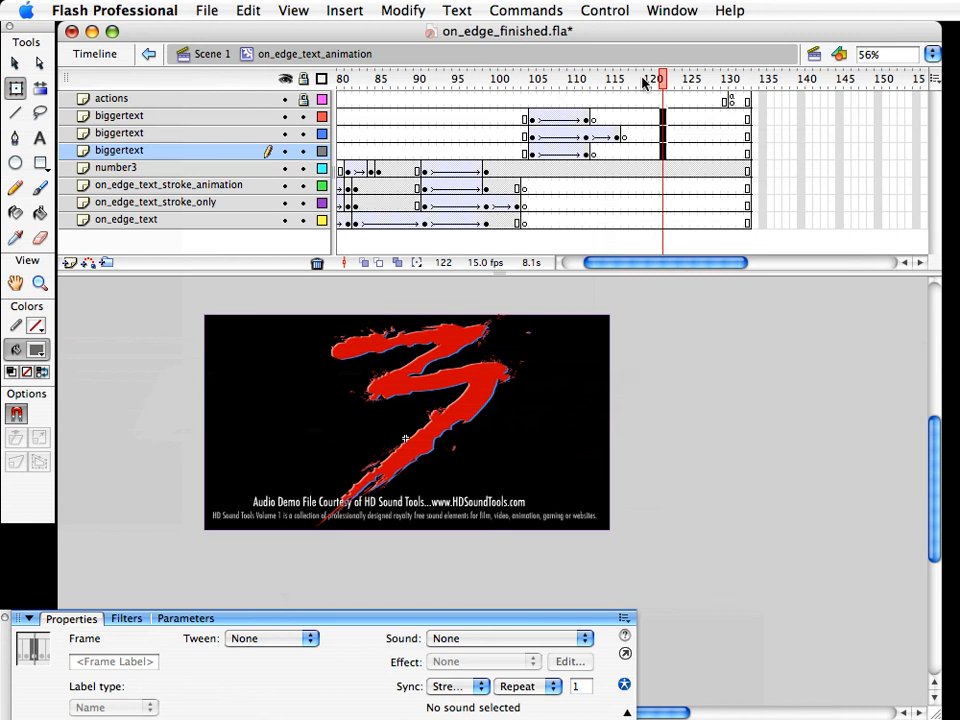
key(super+s)
Insert a keyframe at frame 119 on the number3 layer and go to frame 120
mouse_move(649, 81)
mouse_down()
mouse_move(557, 84)
mouse_move(644, 96)
mouse_up()
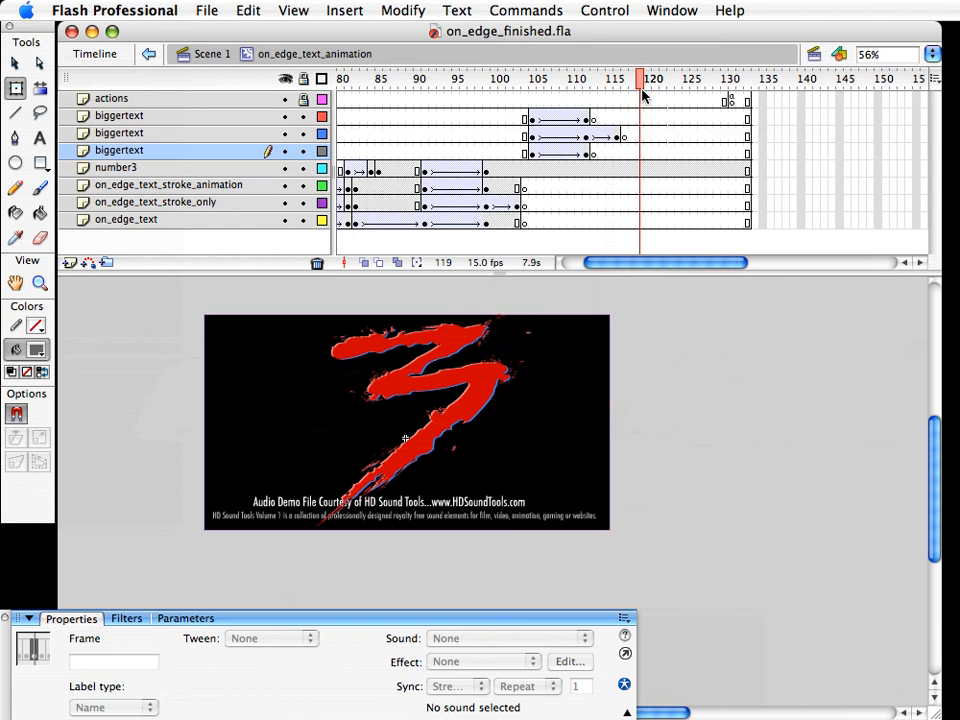
click(425, 357)
click(640, 170)
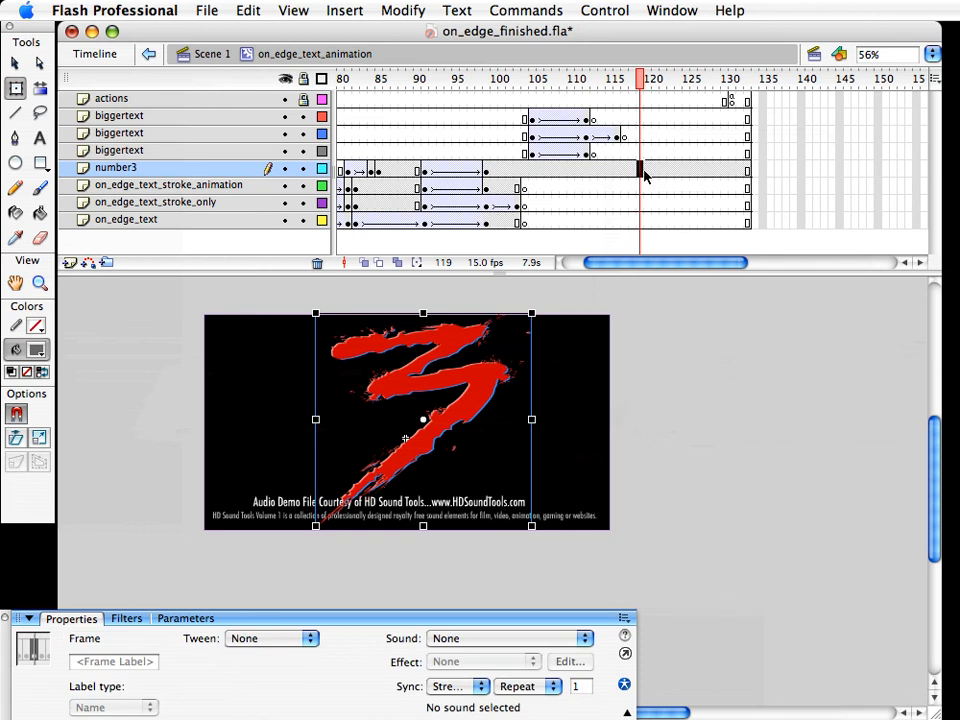
key(F6)
click(647, 170)
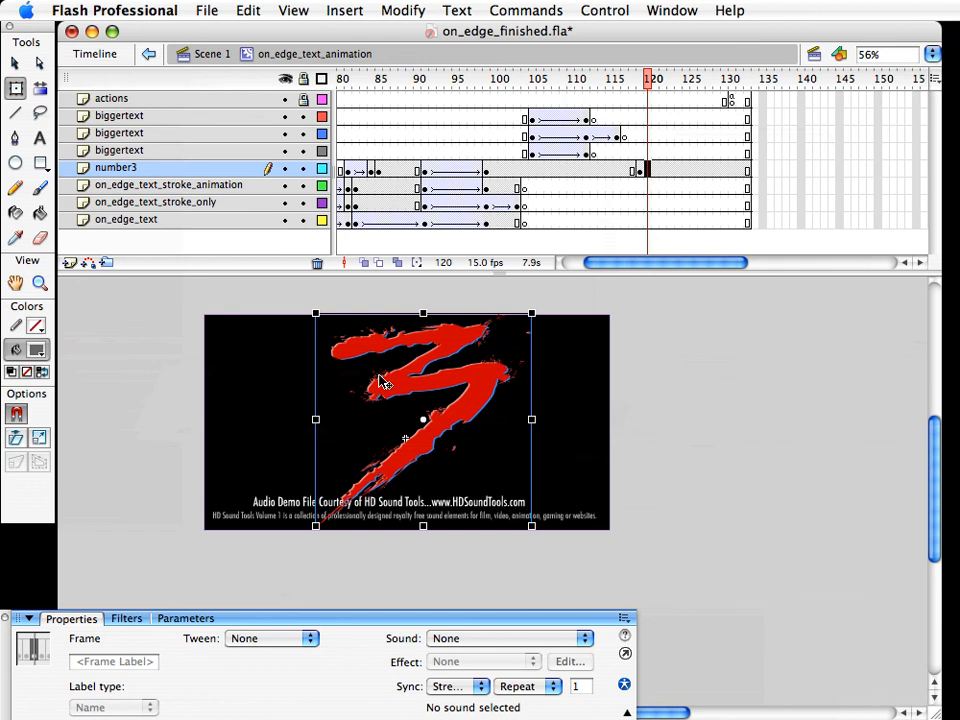
Examine the red number 3 artwork up close from its top to the credit text at its base
click(40, 283)
drag(281, 337, 622, 479)
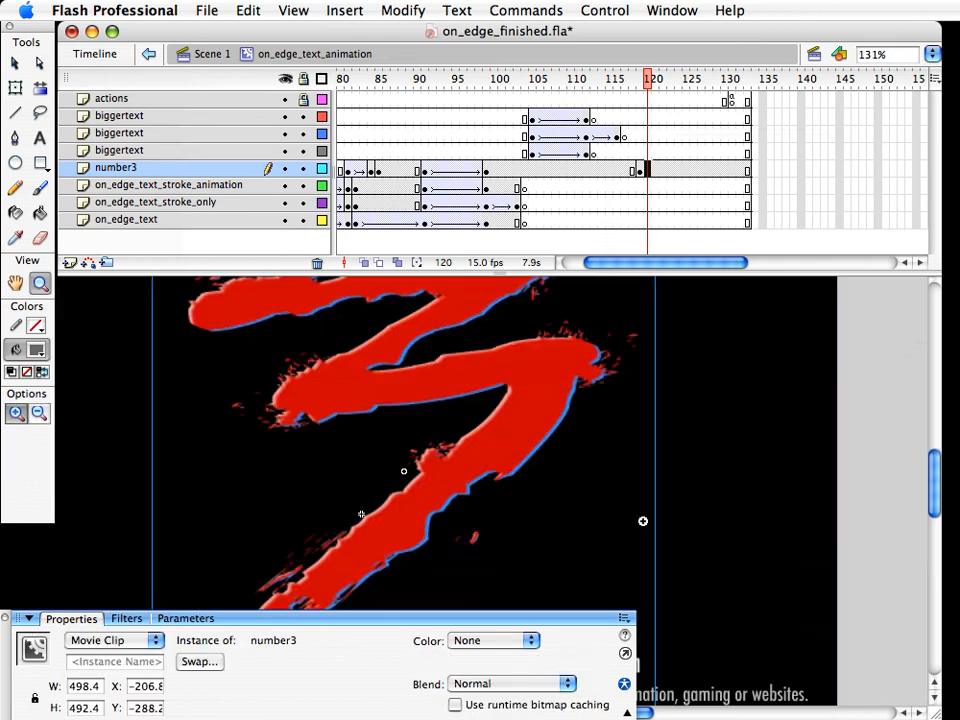
click(15, 58)
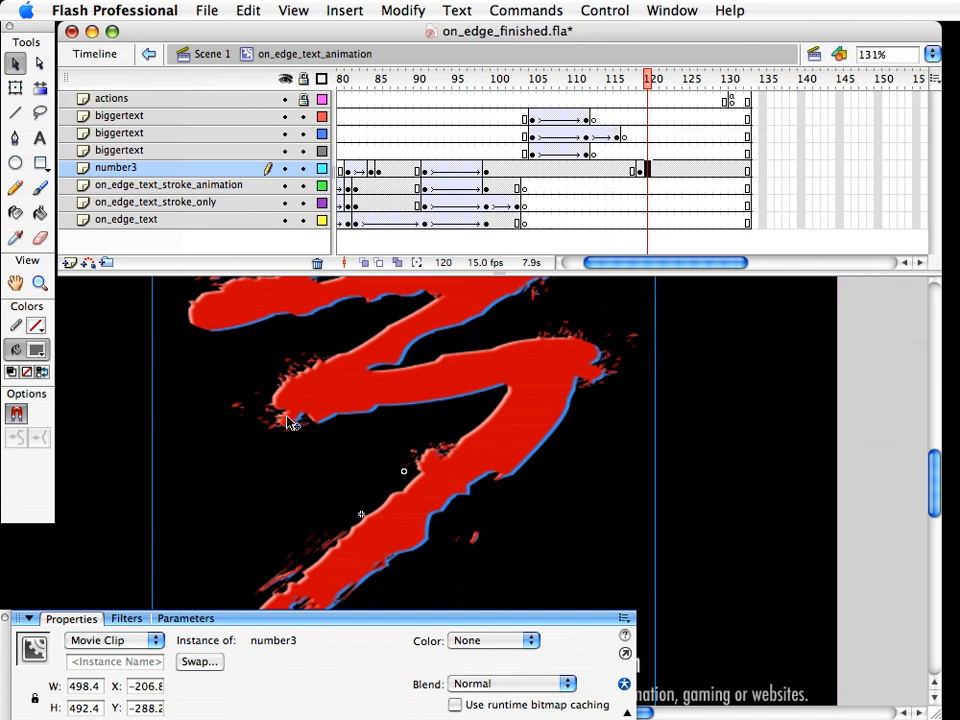
scroll(336, 362, up, 2)
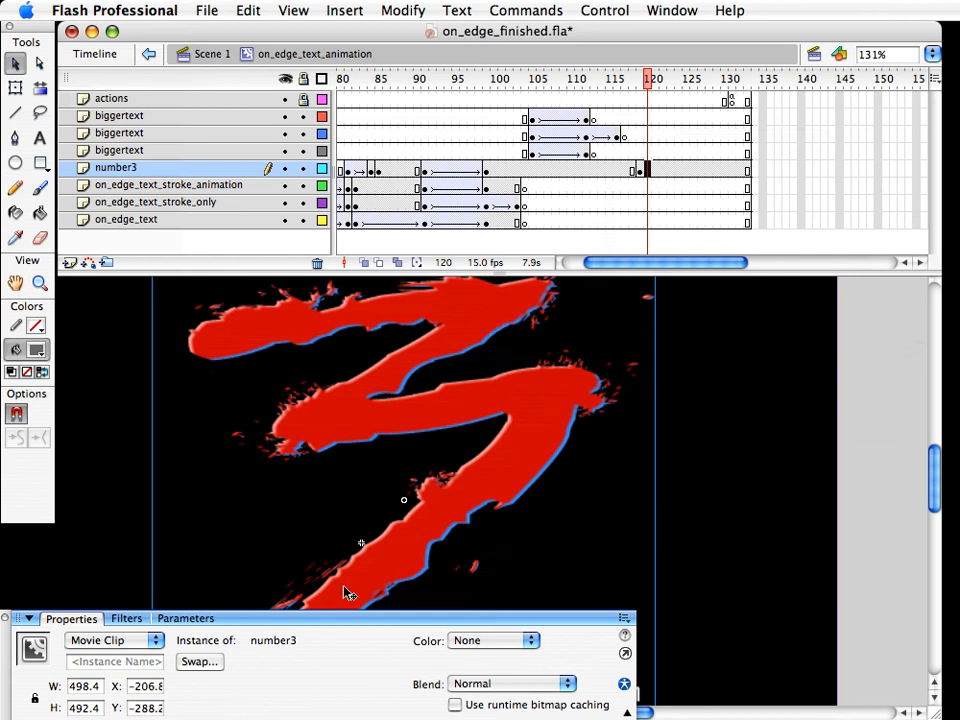
scroll(361, 495, up, 2)
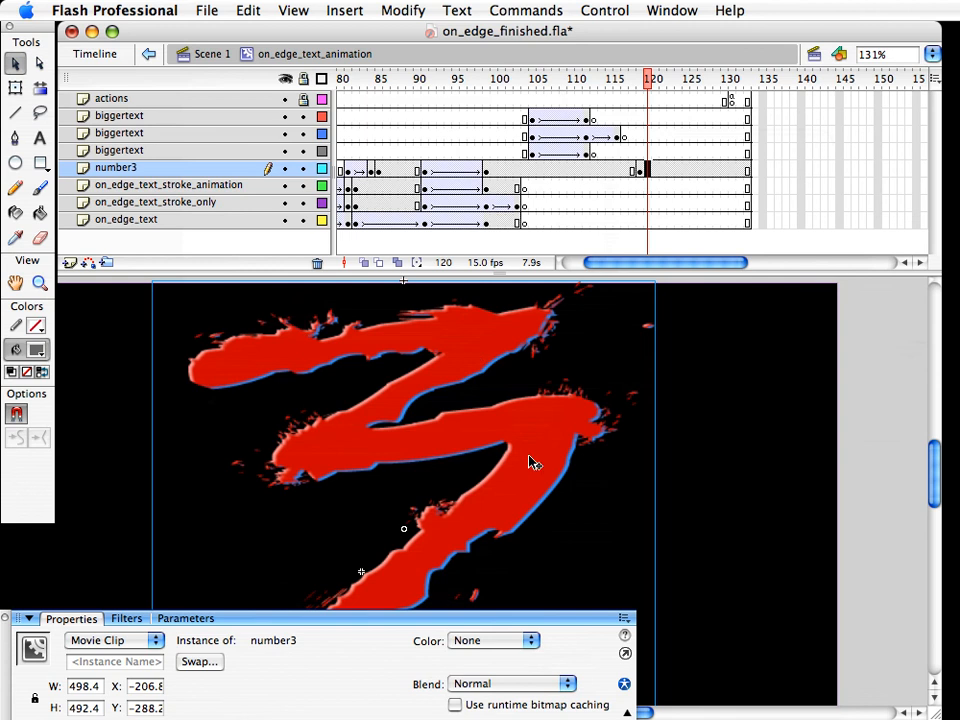
scroll(533, 462, down, 6)
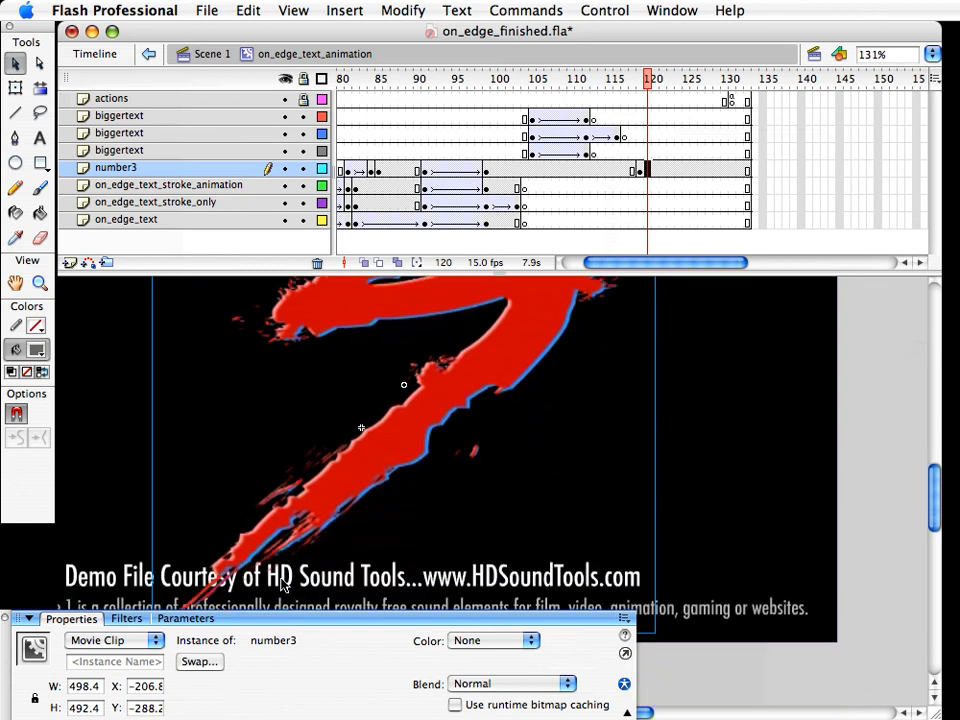
scroll(283, 585, up, 6)
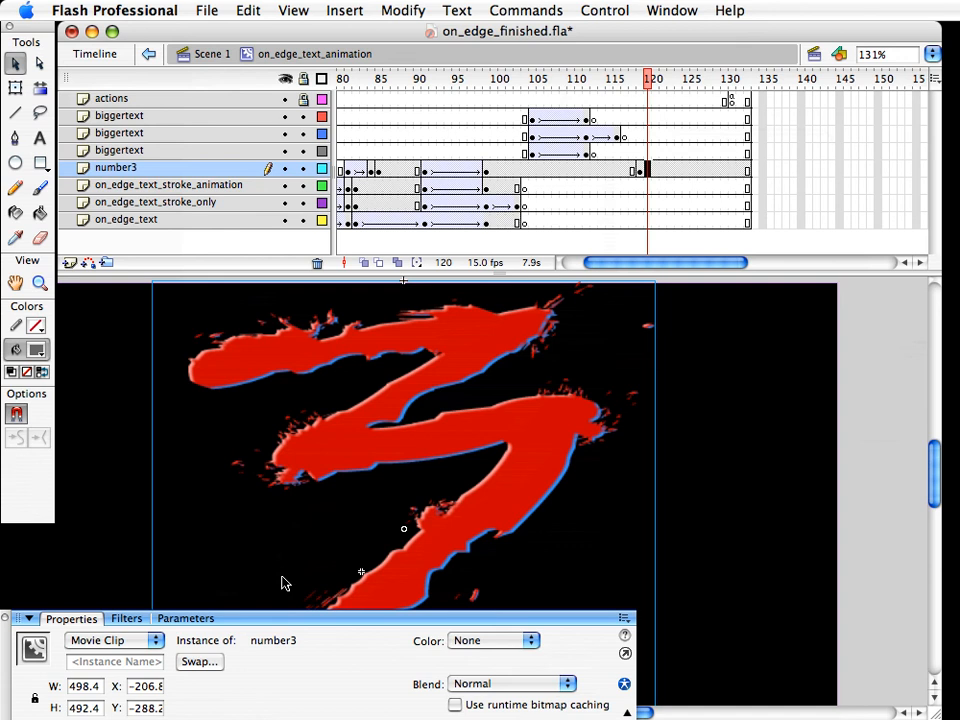
key(z)
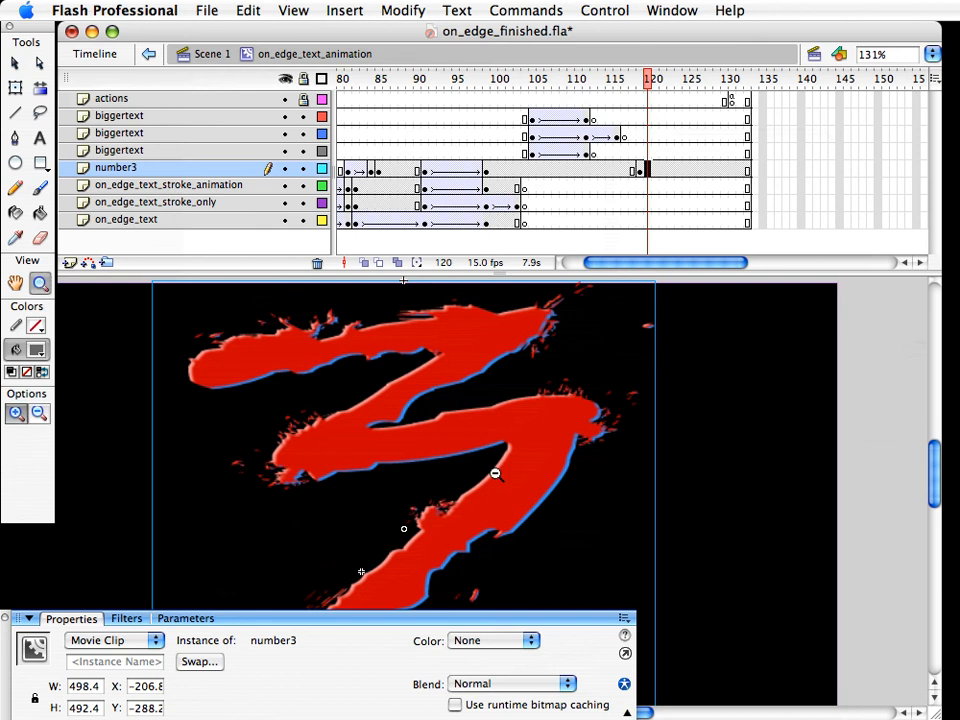
alt+click(497, 474)
key(v)
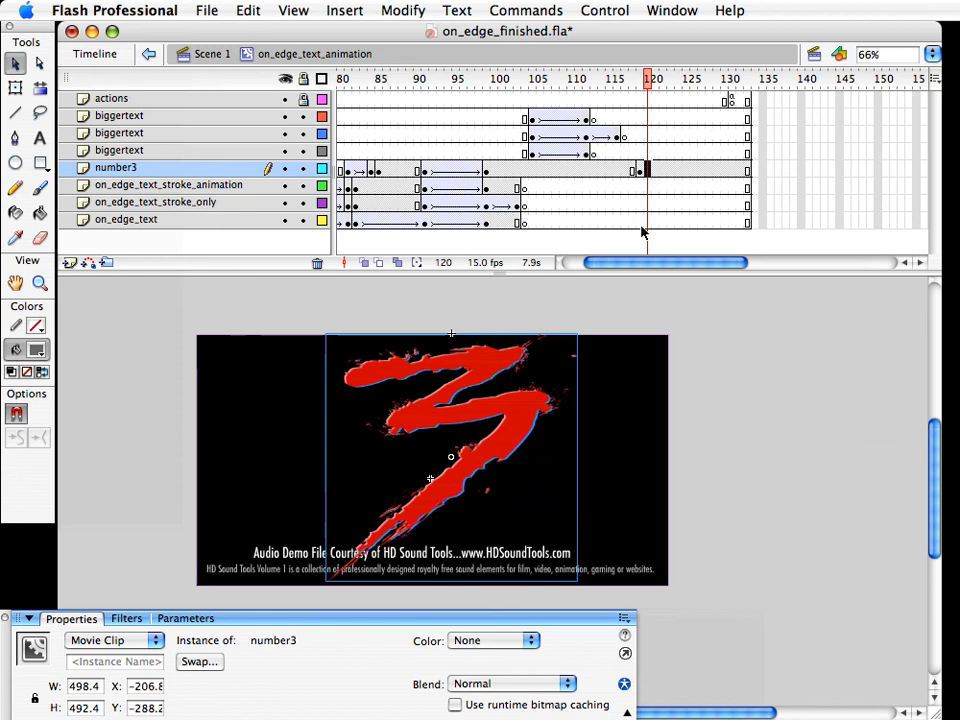
Insert a keyframe at frame 120 on the number3 layer, try enlarging the 3 to about 1446 by 1429, and undo the enlargement
key(q)
drag(579, 331, 941, 86)
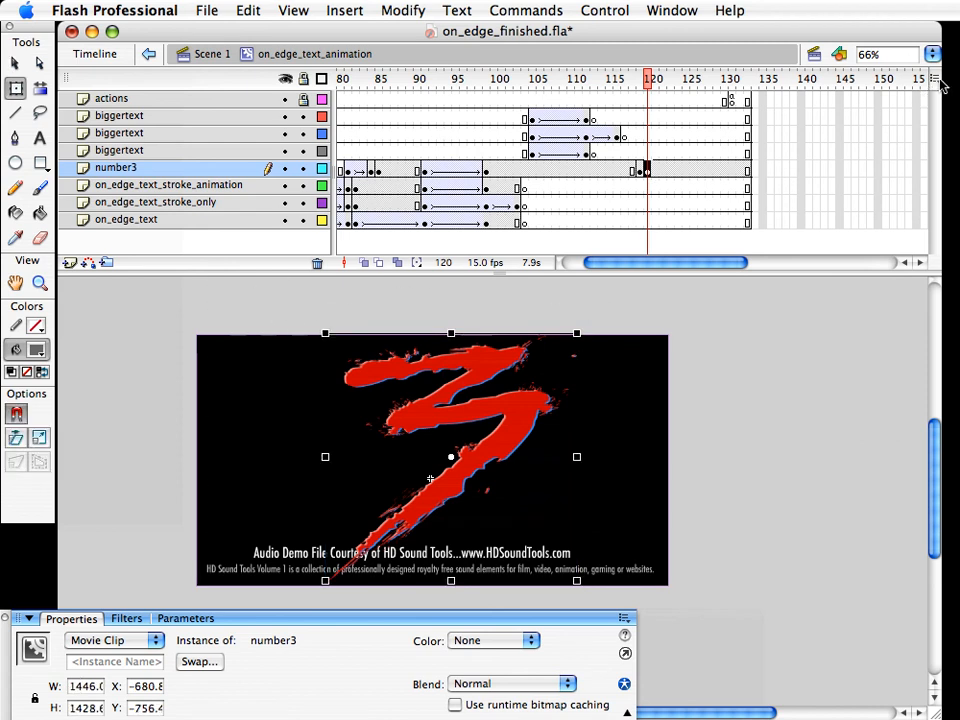
key(super+z)
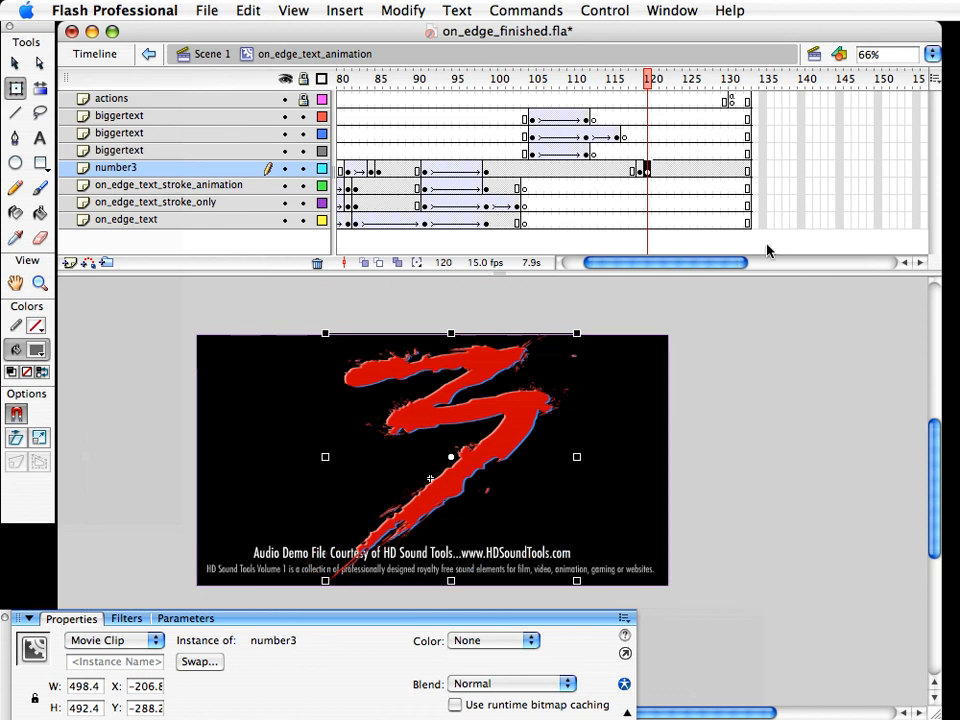
Scale the number 3 at frame 119 to 97%
click(640, 171)
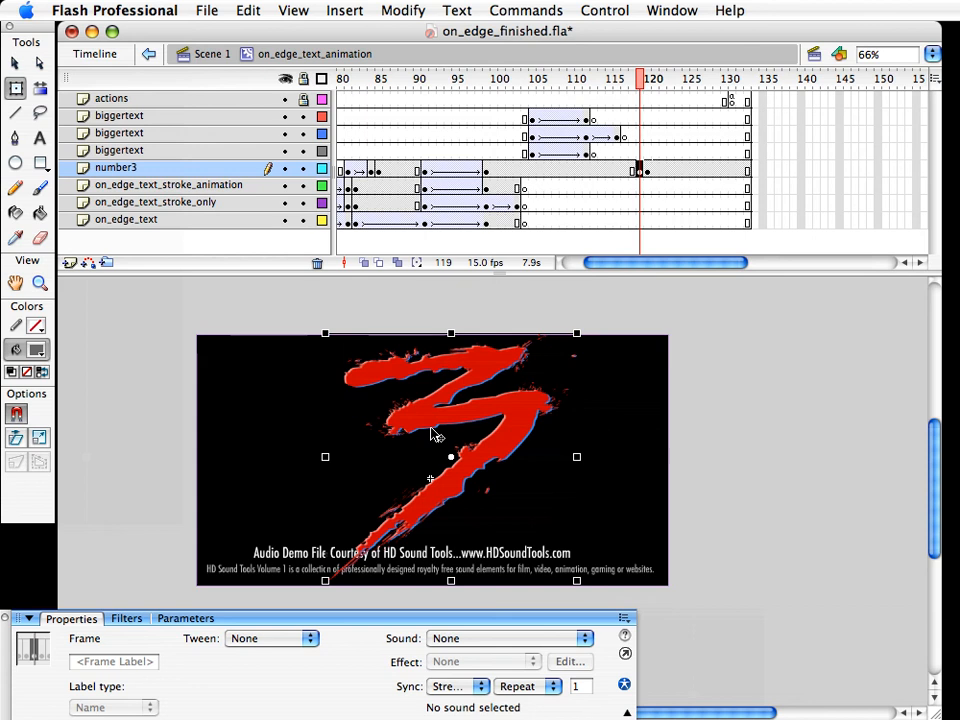
key(super+alt+s)
text(9)
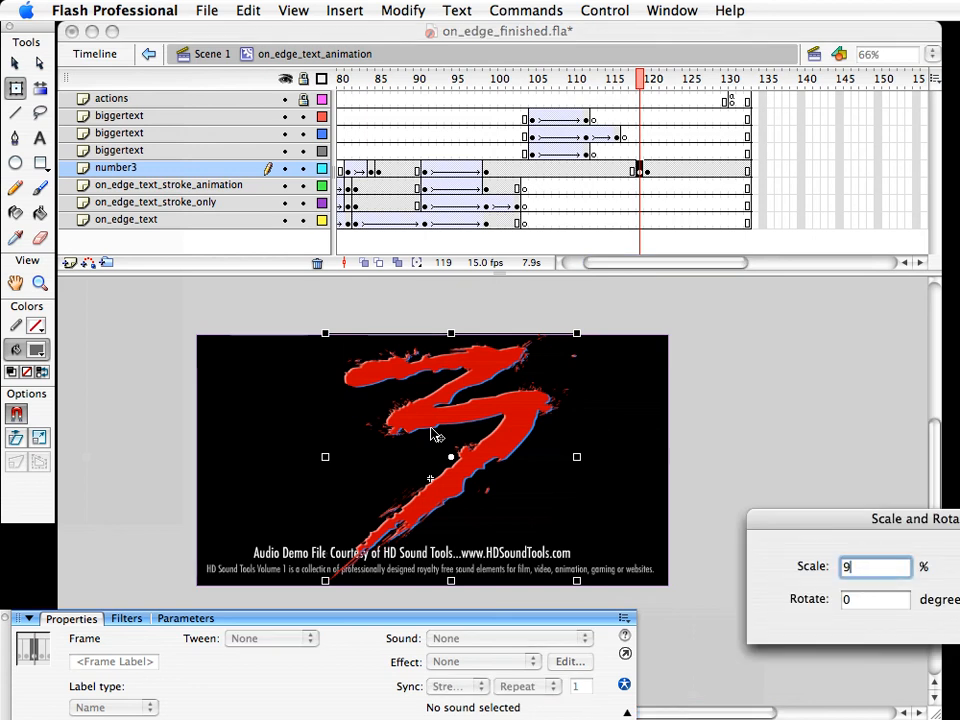
text(7)
key(Return)
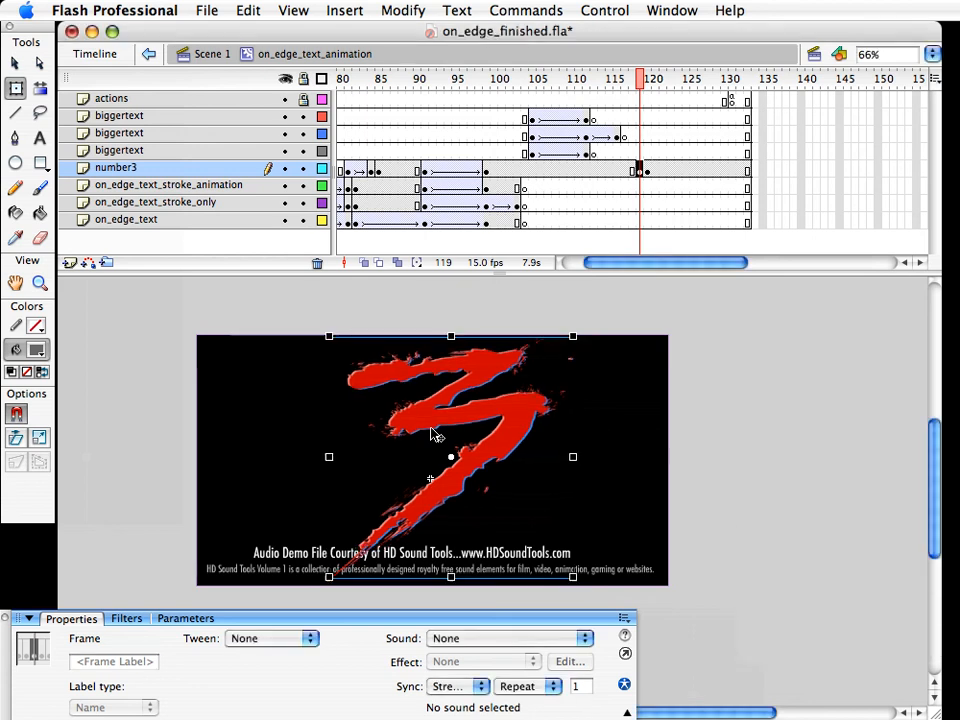
Enlarge the number 3 at frame 120 to about 1072 by 1059 and shift it slightly down over the stage
click(648, 171)
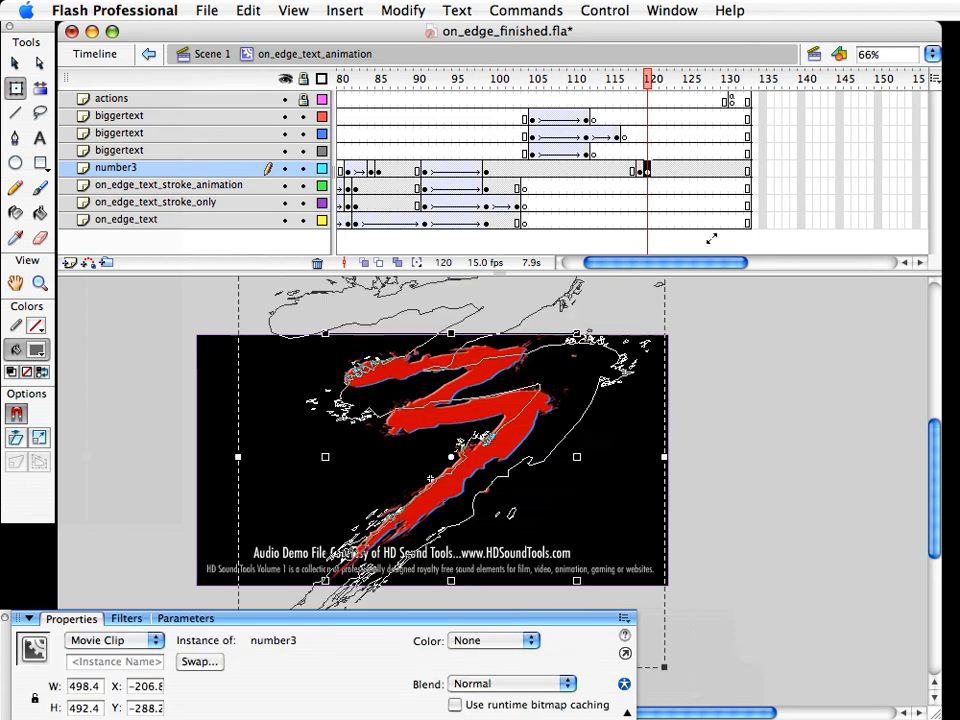
drag(593, 366, 588, 414)
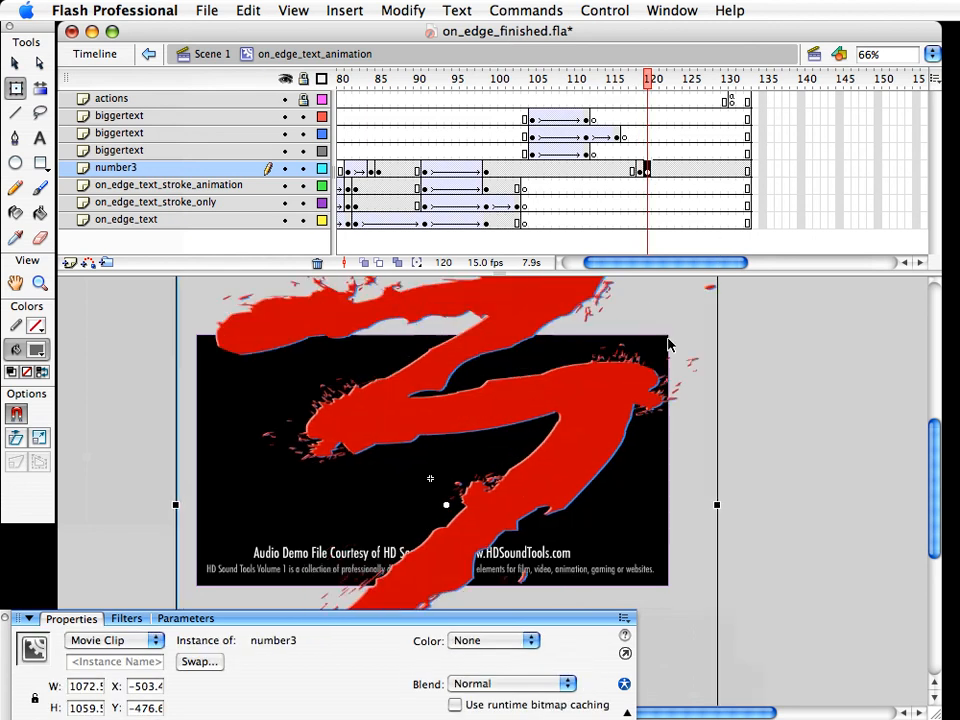
Enlarge the number 3 at frame 120 to about 1369 by 1352 and shift it down and slightly left over the stage
scroll(674, 390, up, 3)
drag(716, 354, 792, 265)
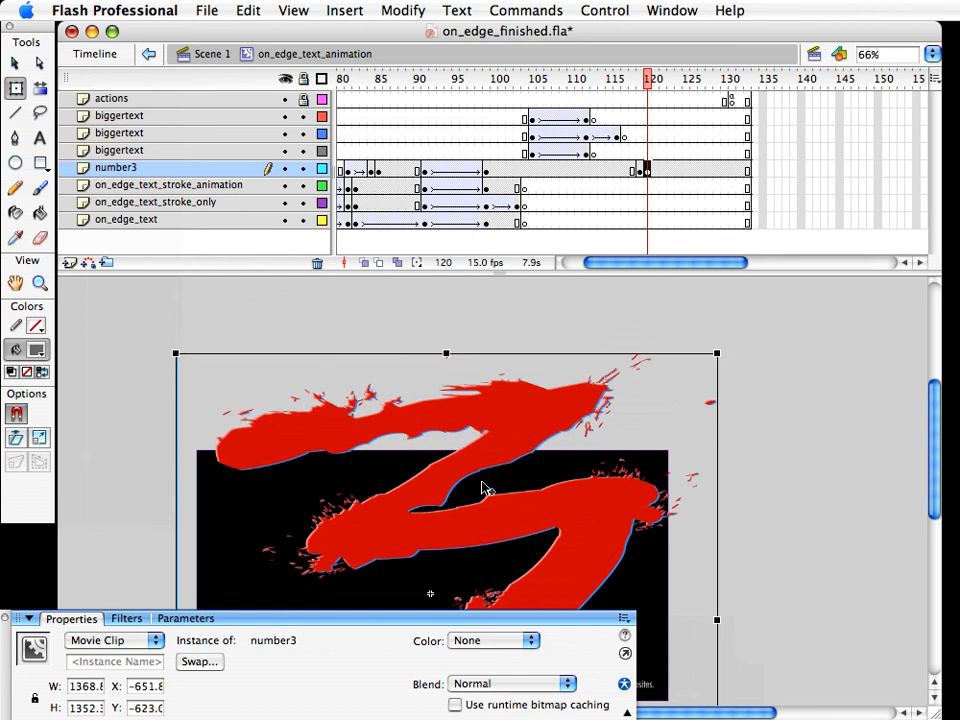
drag(484, 489, 475, 557)
scroll(475, 557, down, 5)
scroll(475, 557, up, 3)
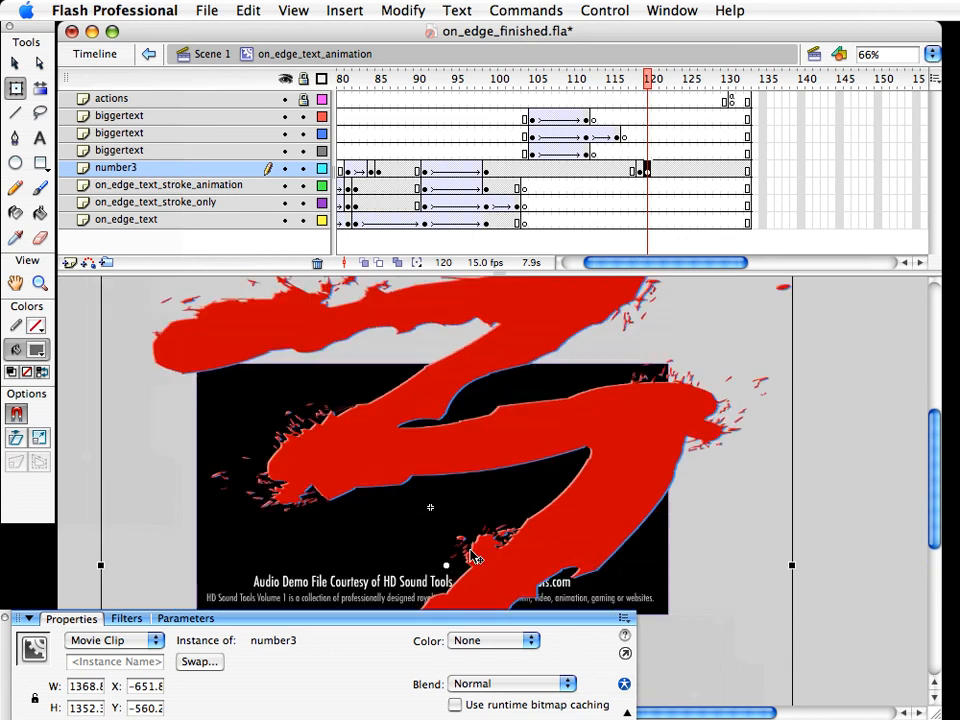
key(shift+Left)
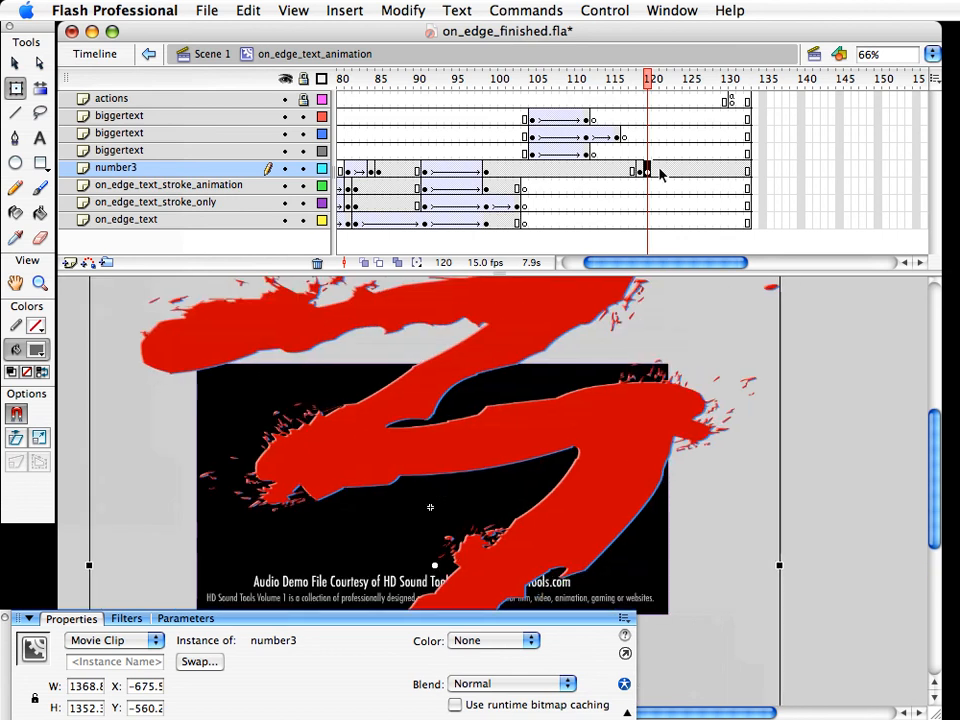
Insert a blank keyframe at frame 121 on the number3 layer and draw a red rectangle covering the whole stage
click(655, 170)
key(F7)
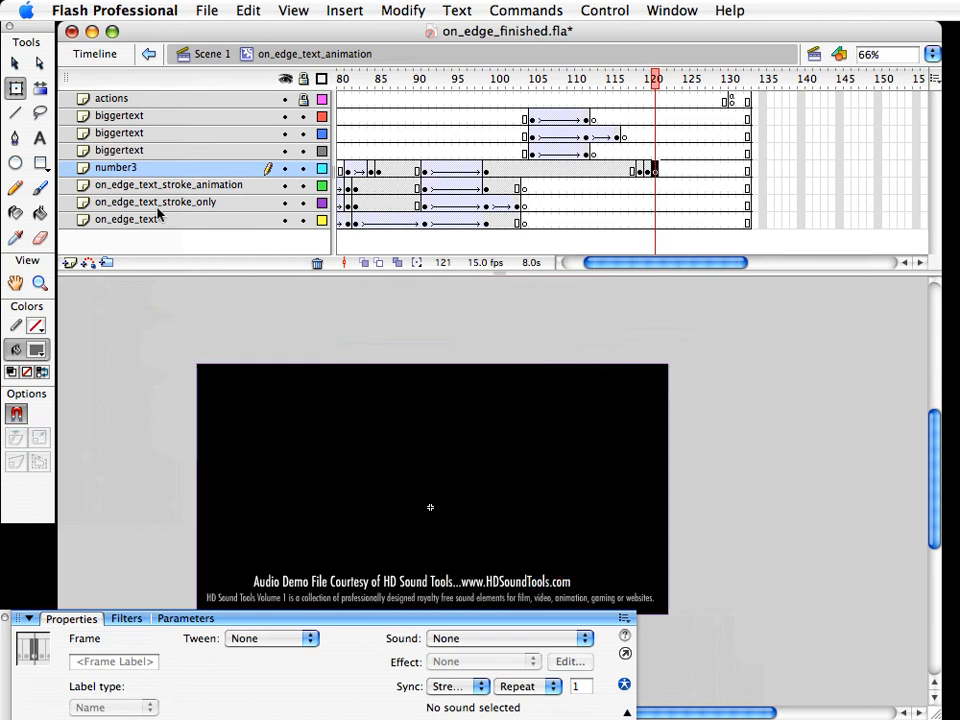
click(40, 163)
click(36, 349)
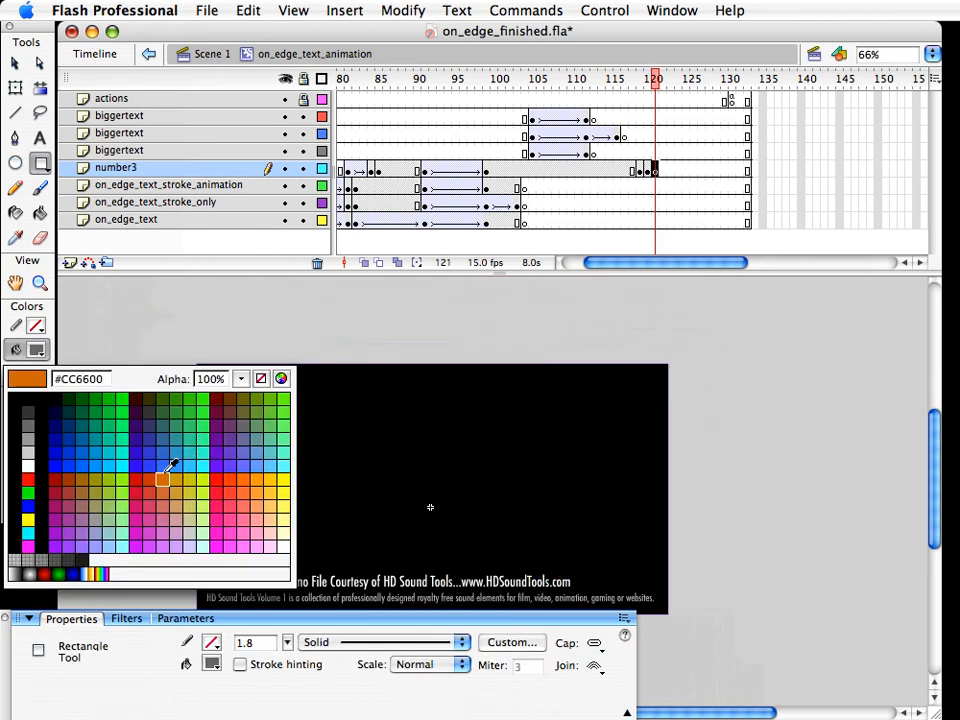
click(134, 479)
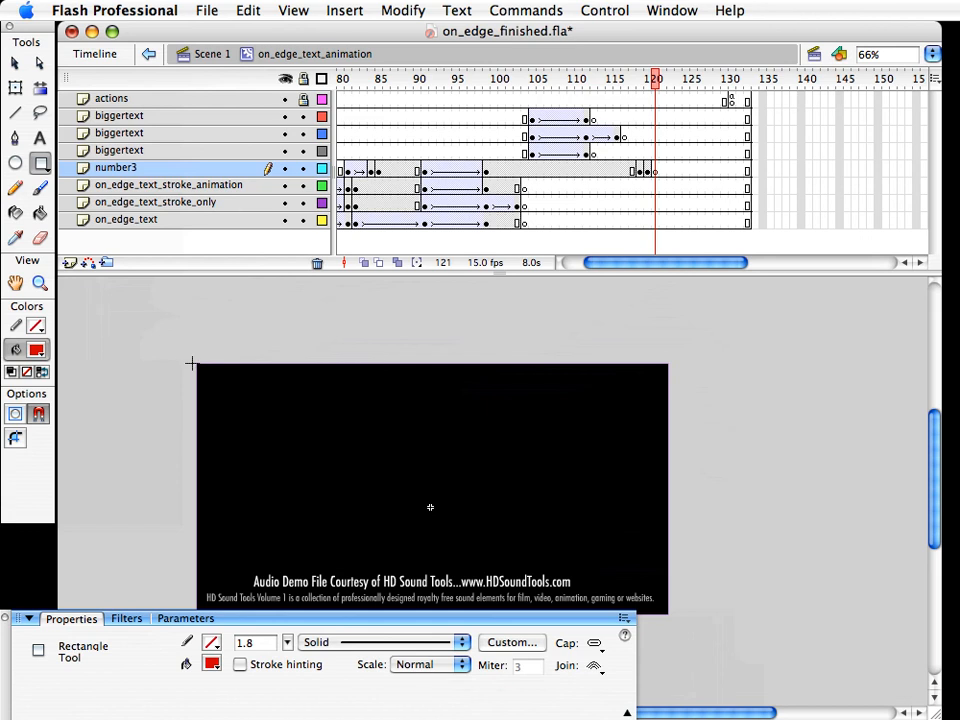
drag(193, 362, 670, 615)
key(v)
click(478, 489)
click(776, 302)
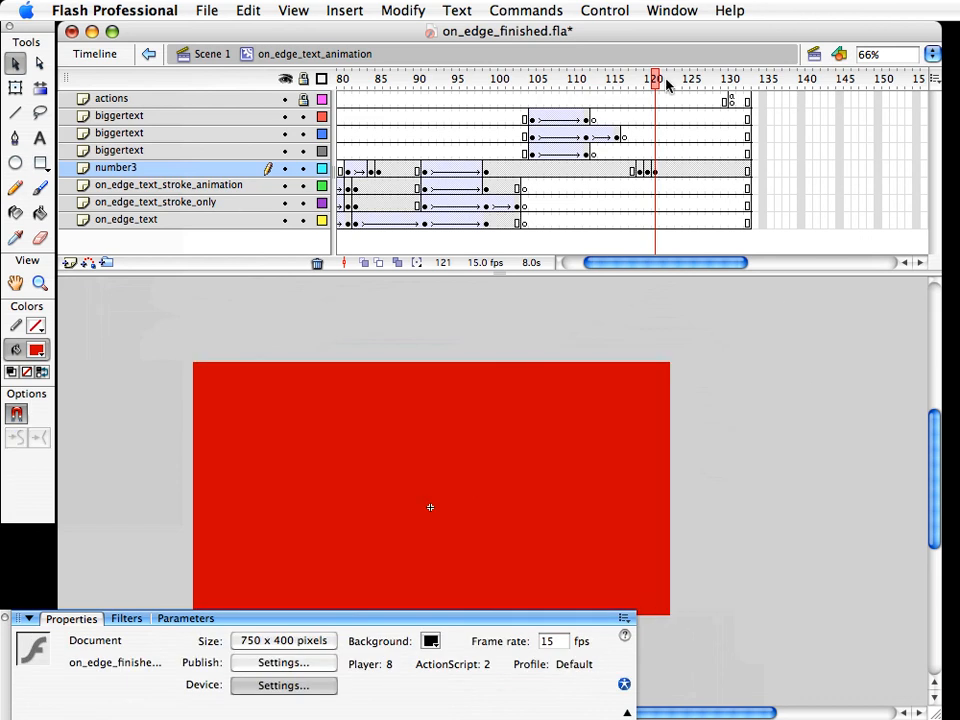
Draw a black bar about 533 by 52 across the red rectangle's upper edge at frame 121 and shape it into a wedge-like gap
click(655, 83)
mouse_move(655, 83)
mouse_down()
mouse_move(640, 82)
mouse_move(657, 80)
mouse_move(649, 82)
mouse_up()
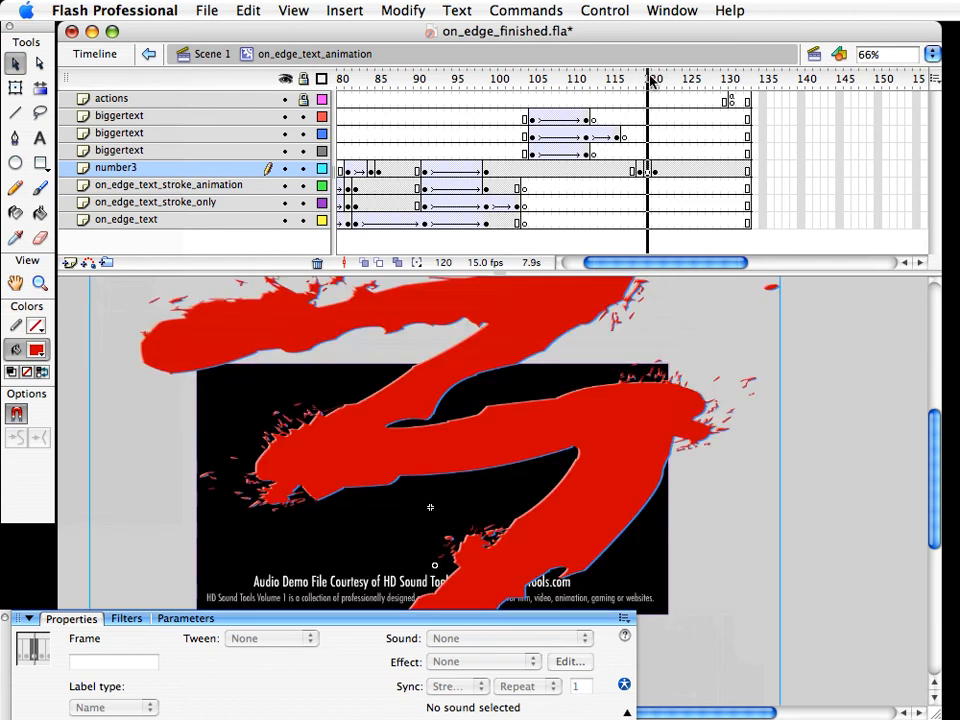
click(654, 170)
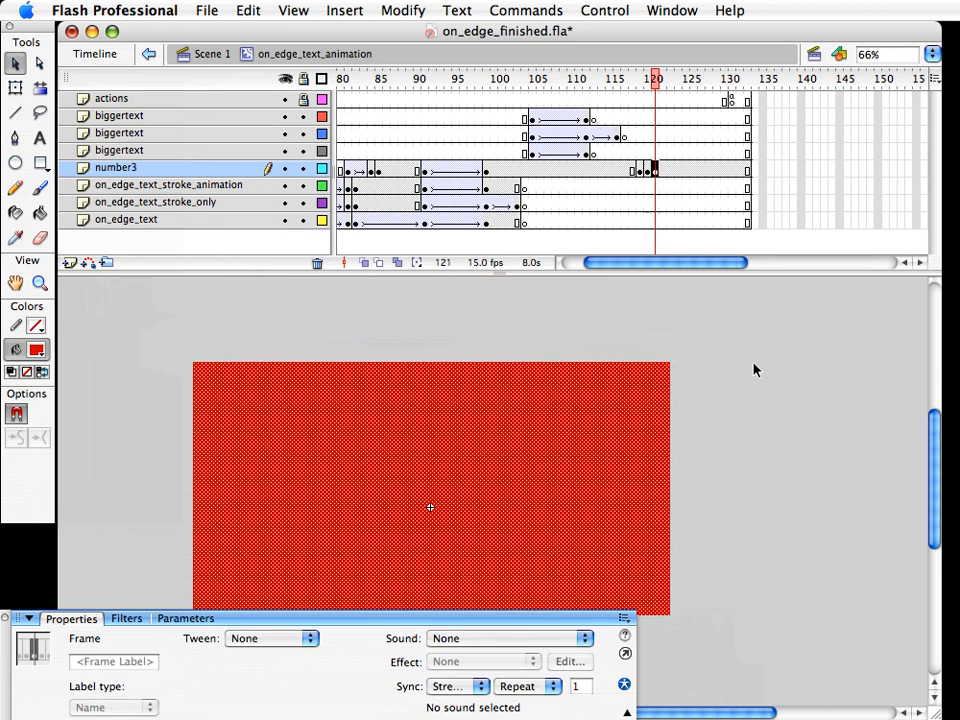
click(754, 368)
click(40, 163)
click(36, 349)
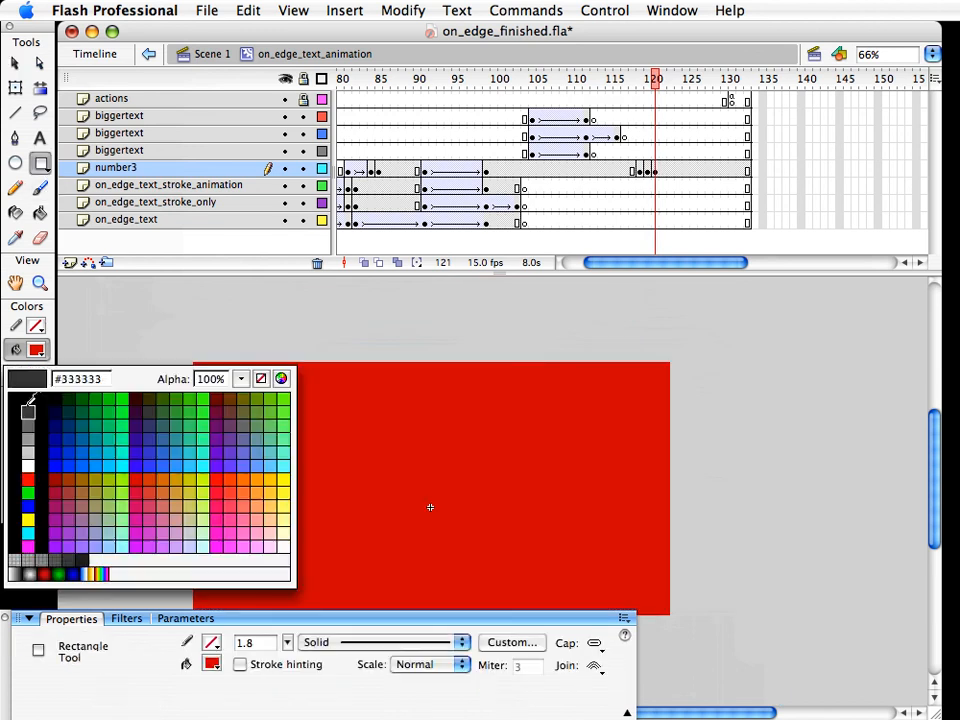
click(27, 397)
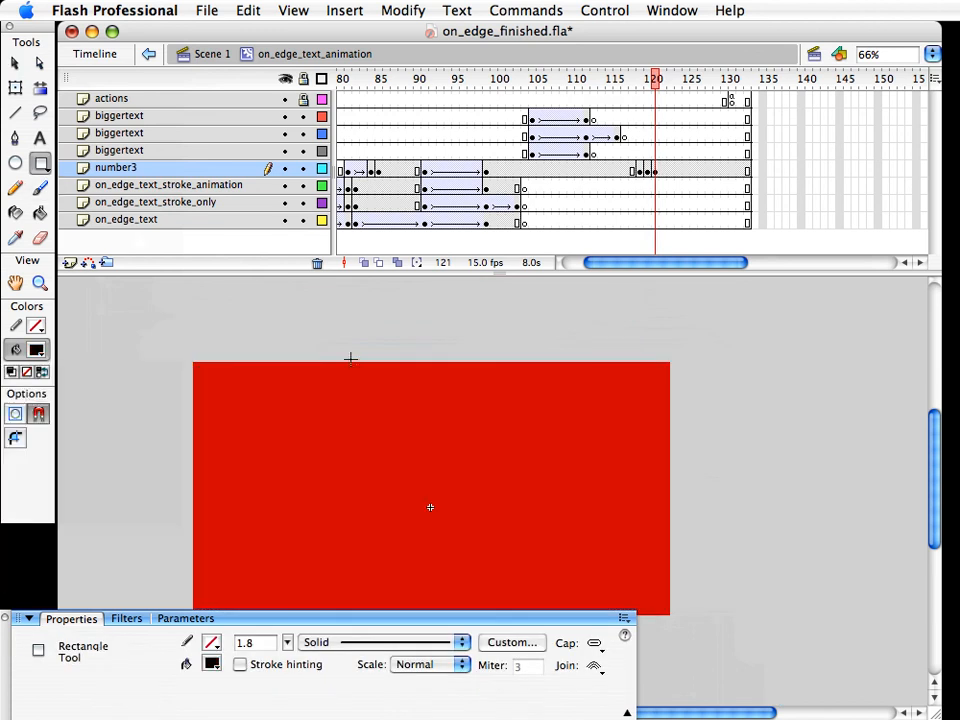
drag(337, 353, 606, 380)
key(v)
click(549, 385)
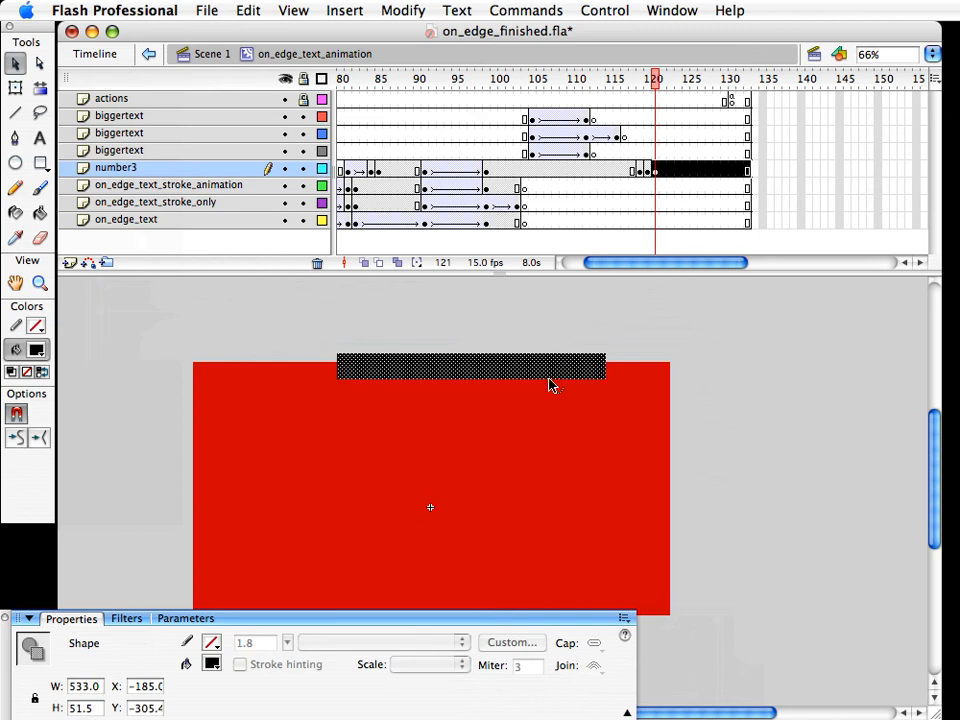
click(501, 384)
drag(337, 380, 354, 360)
drag(605, 363, 669, 365)
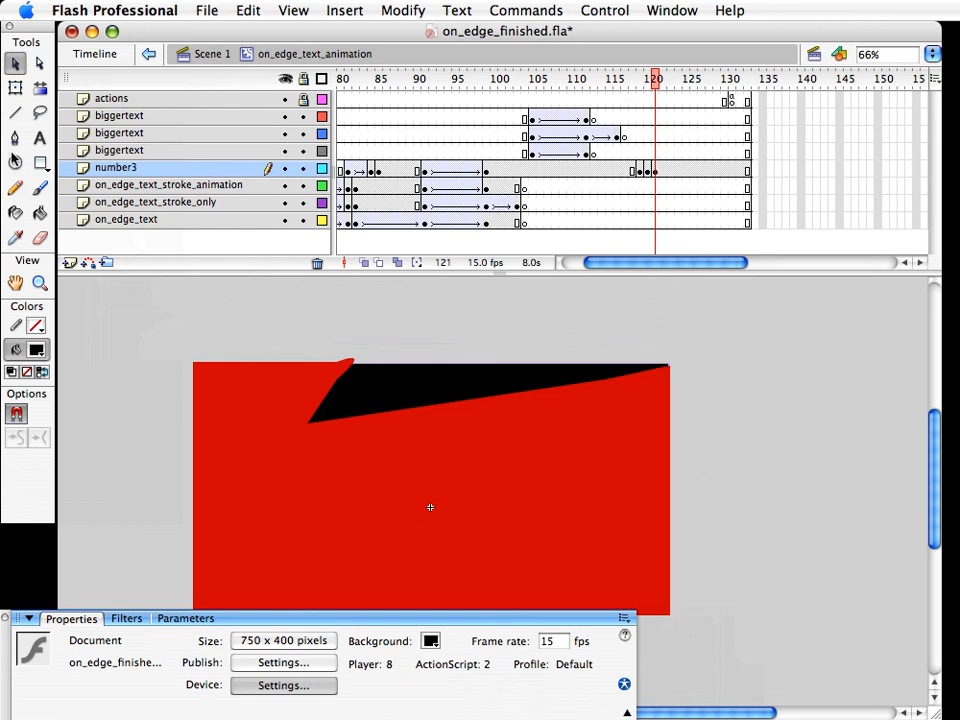
Inside the number3 symbol at frame 120, copy an area about 85 by 39 around the gap between the upper strokes
key(o)
click(648, 79)
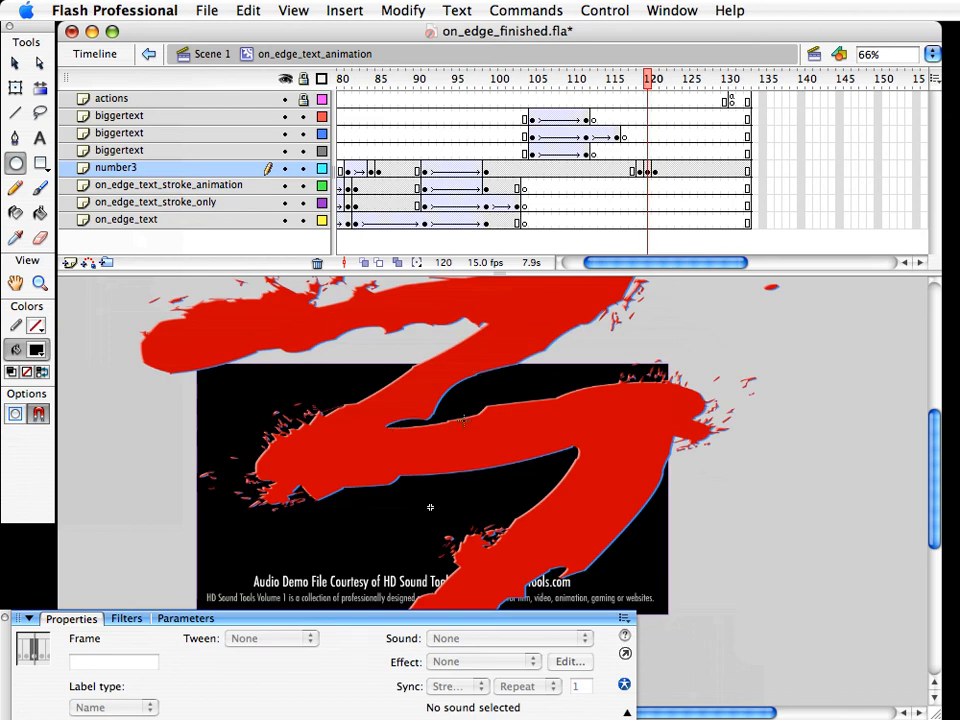
key(v)
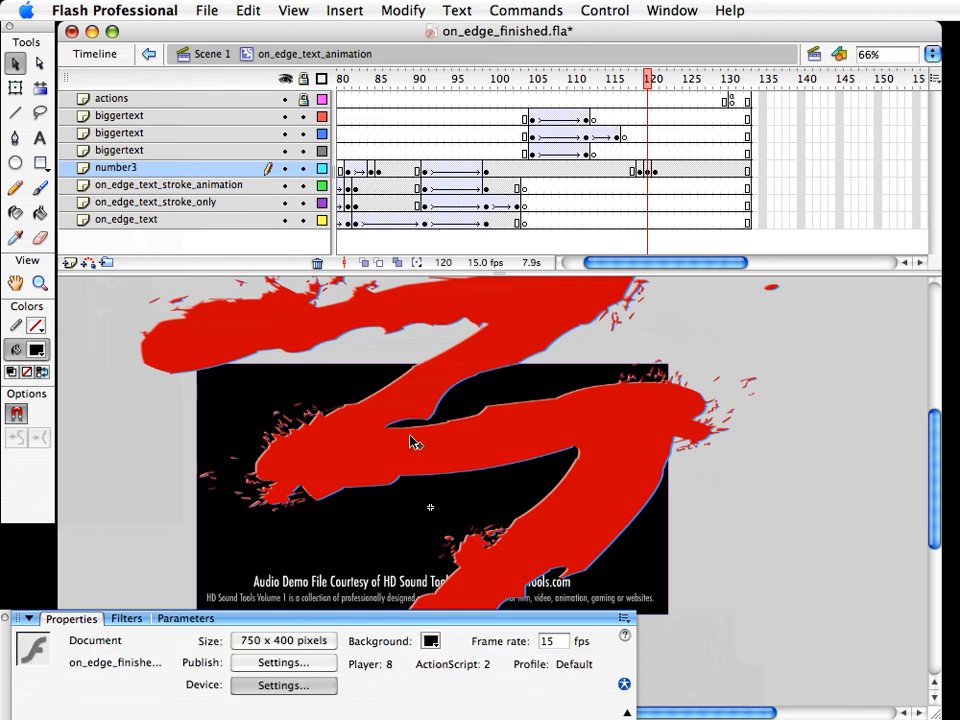
click(439, 386)
double_click(454, 369)
key(super+a)
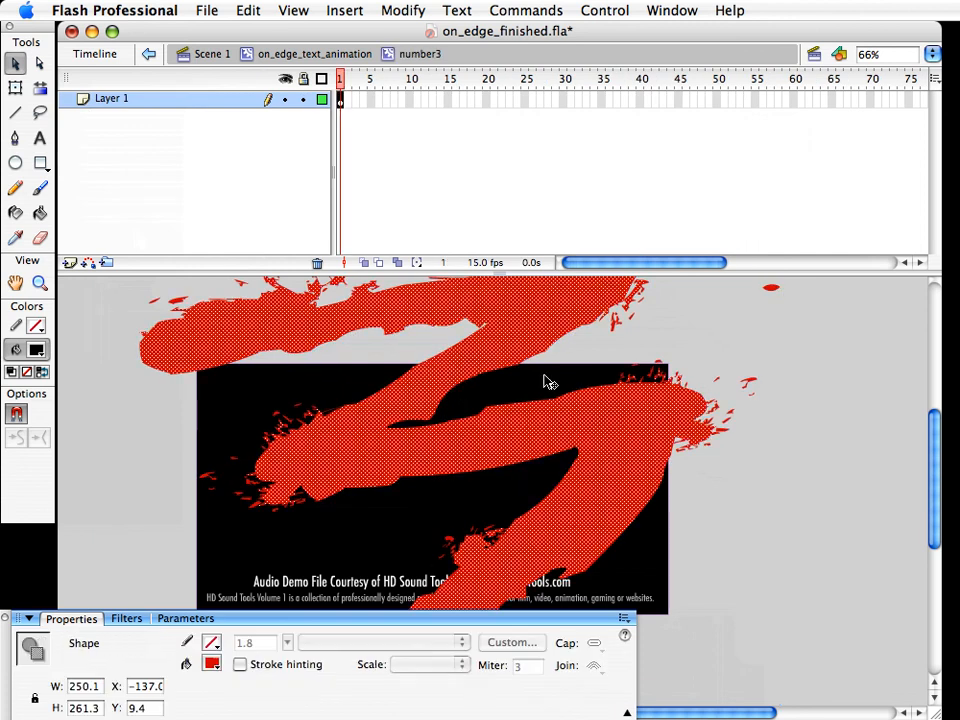
drag(587, 343, 376, 441)
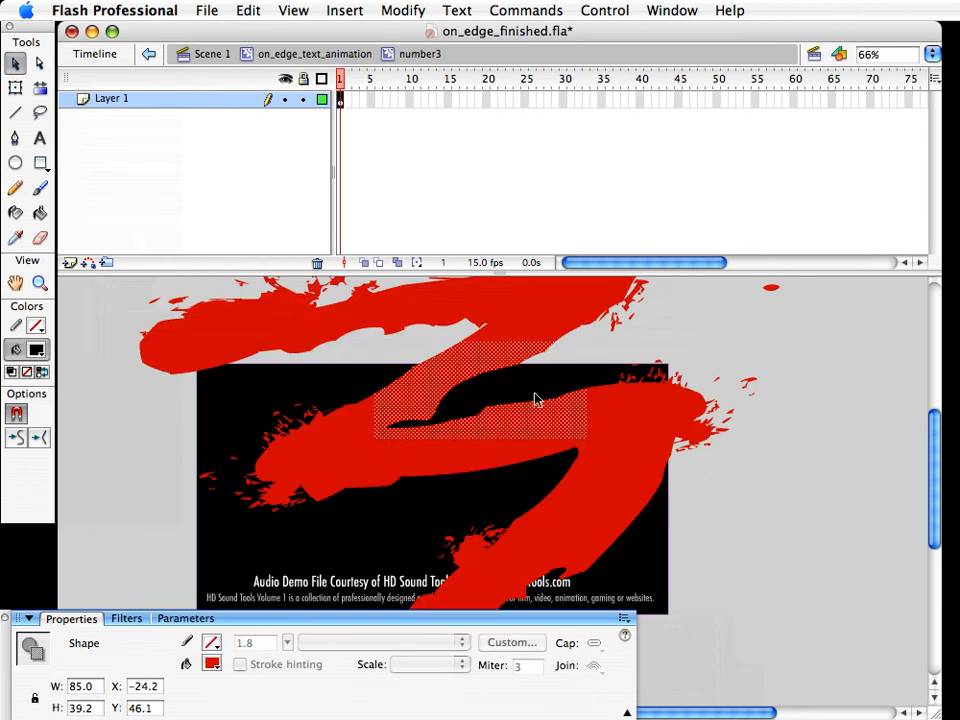
click(316, 55)
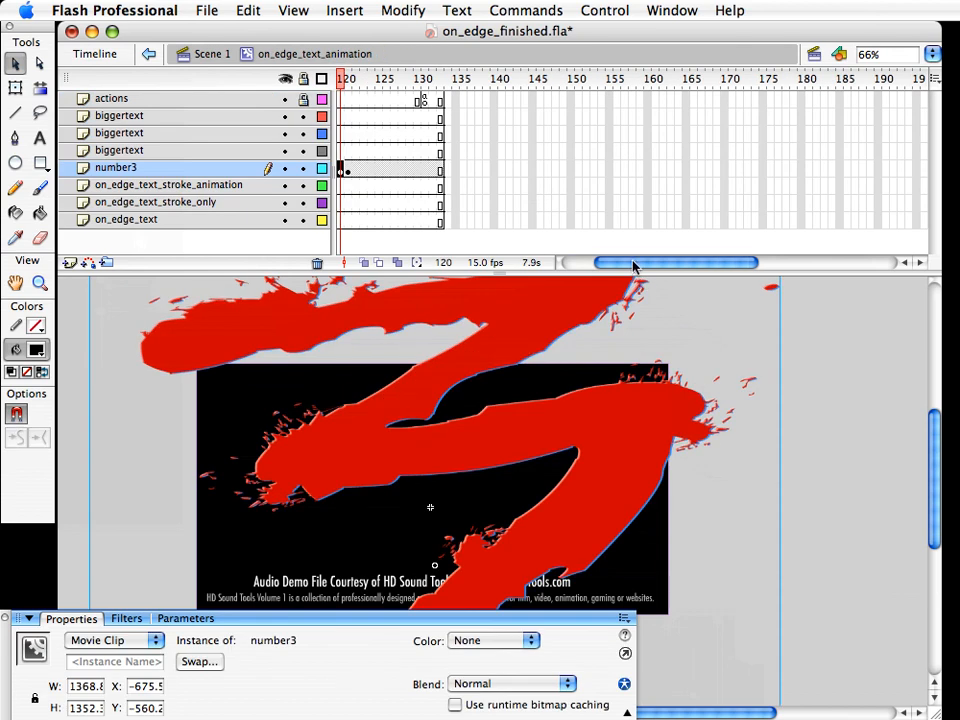
Paste the copied piece into frame 121, enlarge it to about 905 by 418 and position it over the black wedge
drag(633, 265, 628, 265)
click(492, 170)
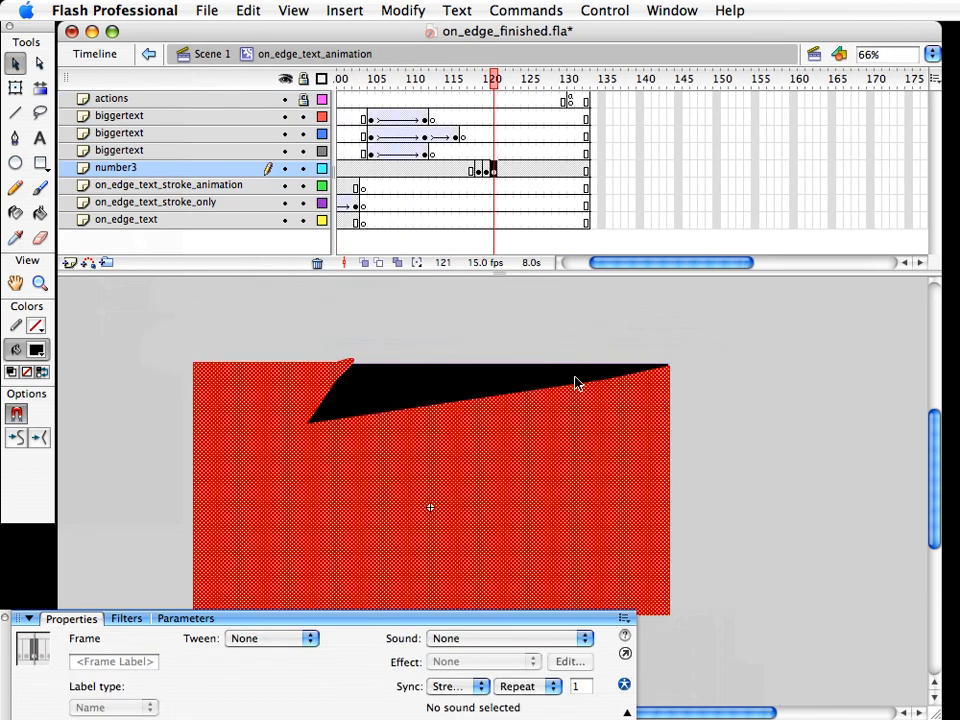
key(super+v)
key(q)
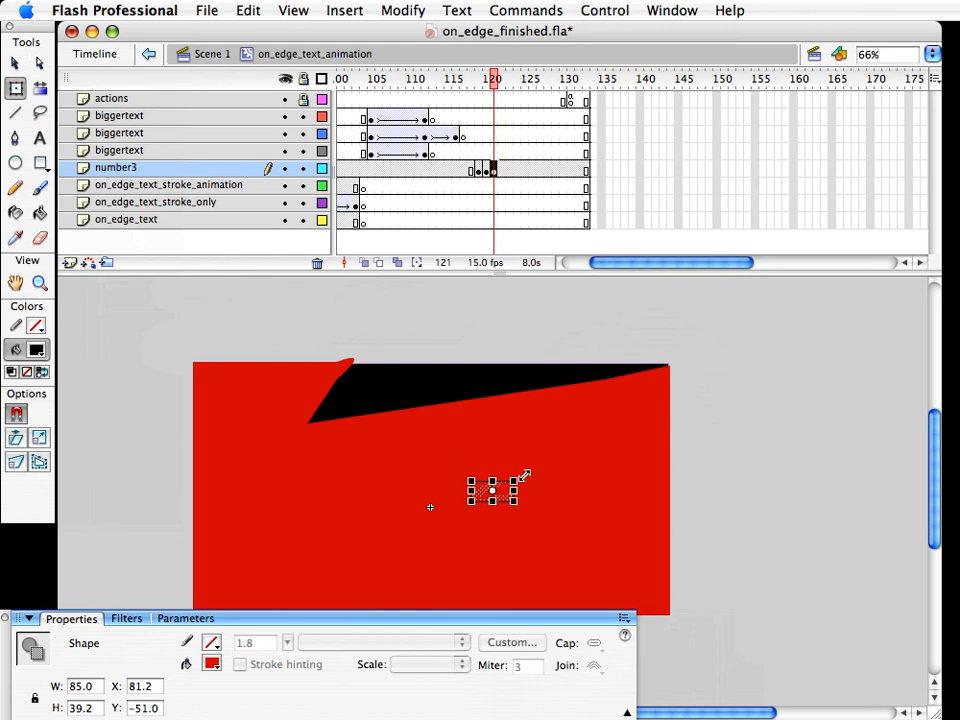
drag(524, 475, 938, 272)
key(v)
drag(610, 375, 342, 356)
key(Up)
key(Up)
key(Up)
key(shift+Right)
key(shift+Right)
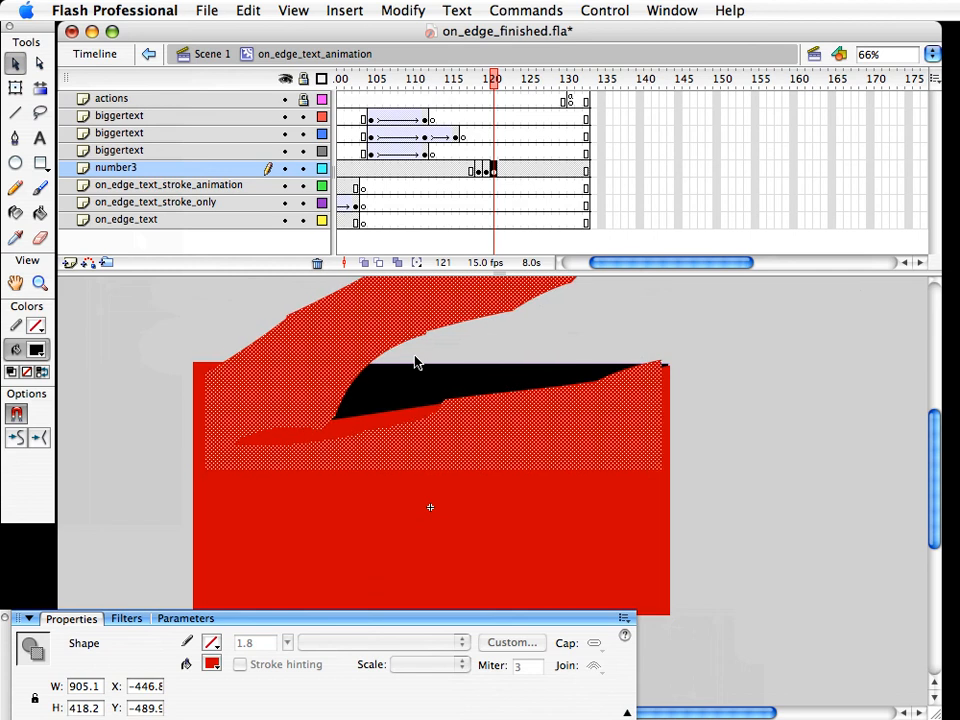
Fill the pasted piece with dark green and delete the red sliver left inside its gap
click(24, 347)
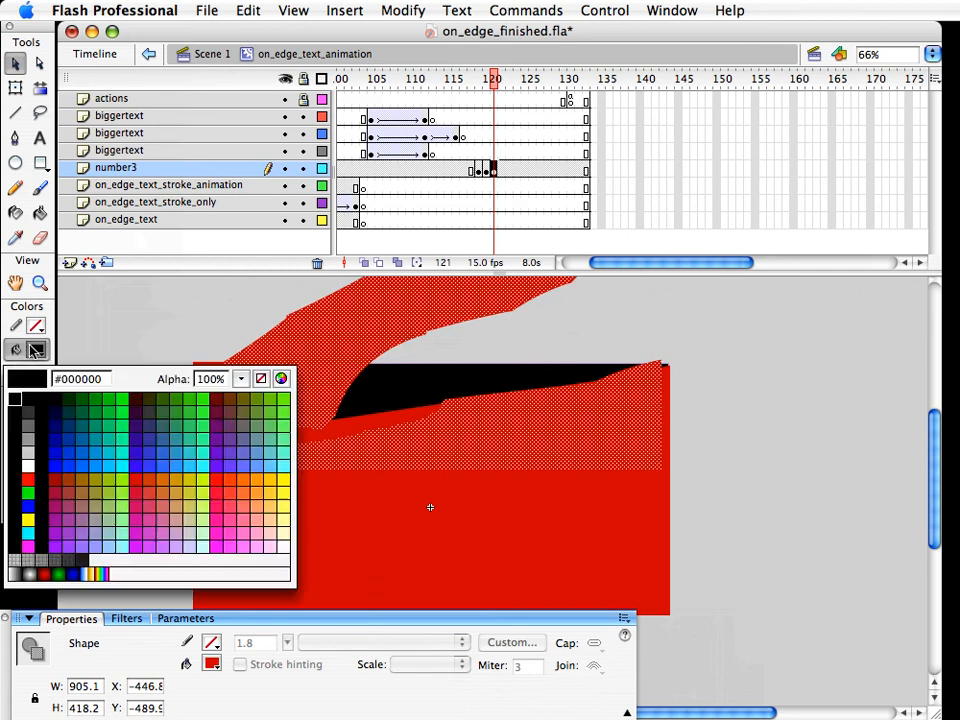
click(81, 407)
click(94, 444)
click(394, 427)
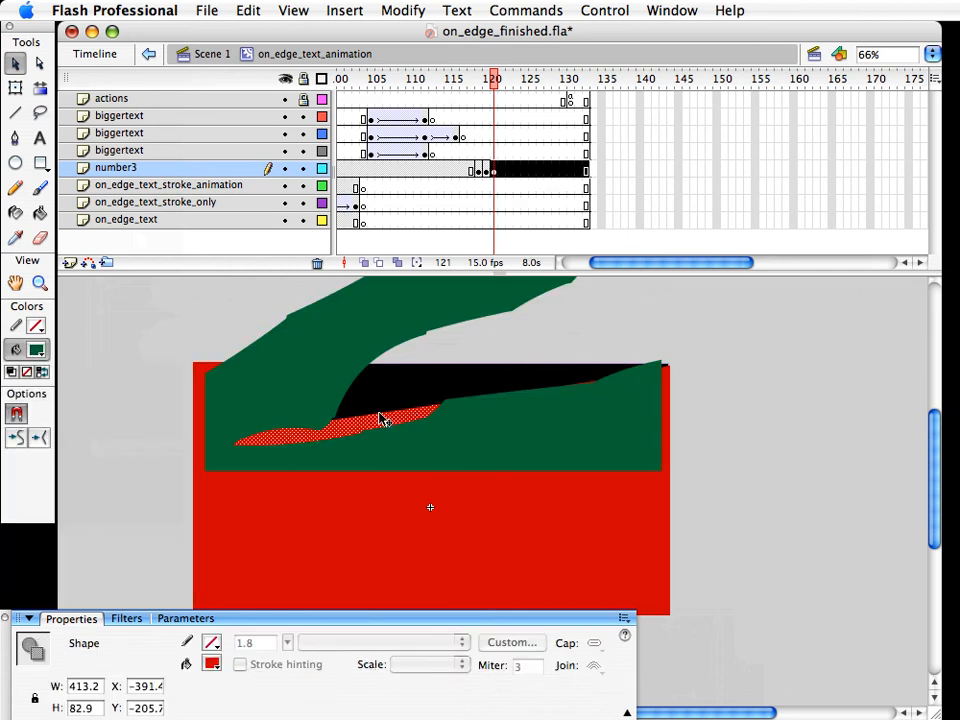
key(Delete)
Fill the green piece with the same red as the surrounding rectangle so the two merge
click(365, 447)
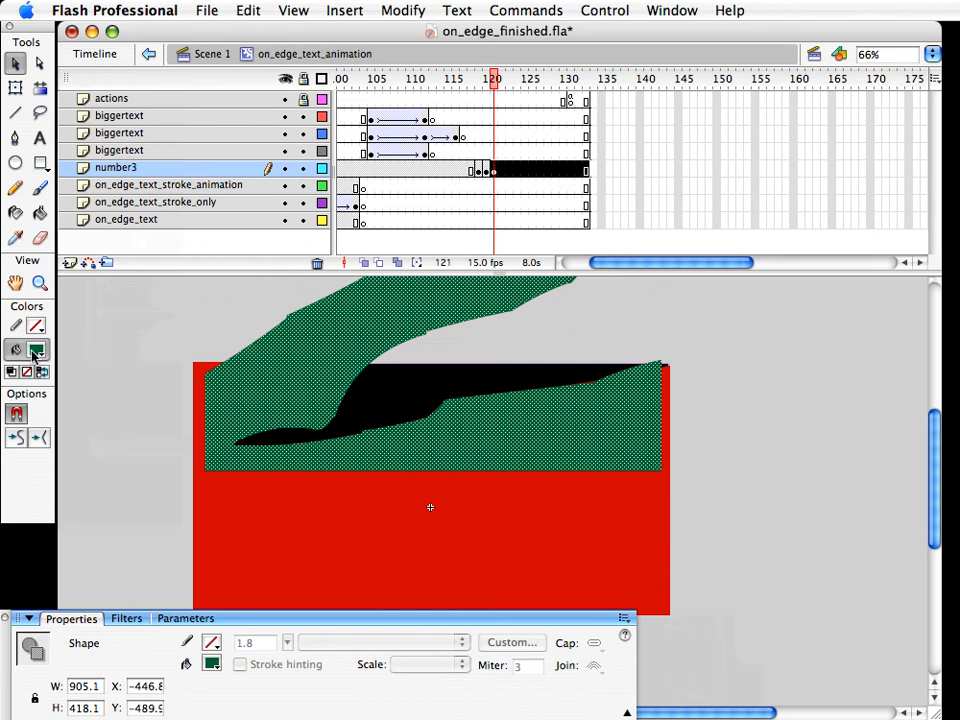
click(33, 352)
click(349, 507)
click(113, 473)
click(318, 452)
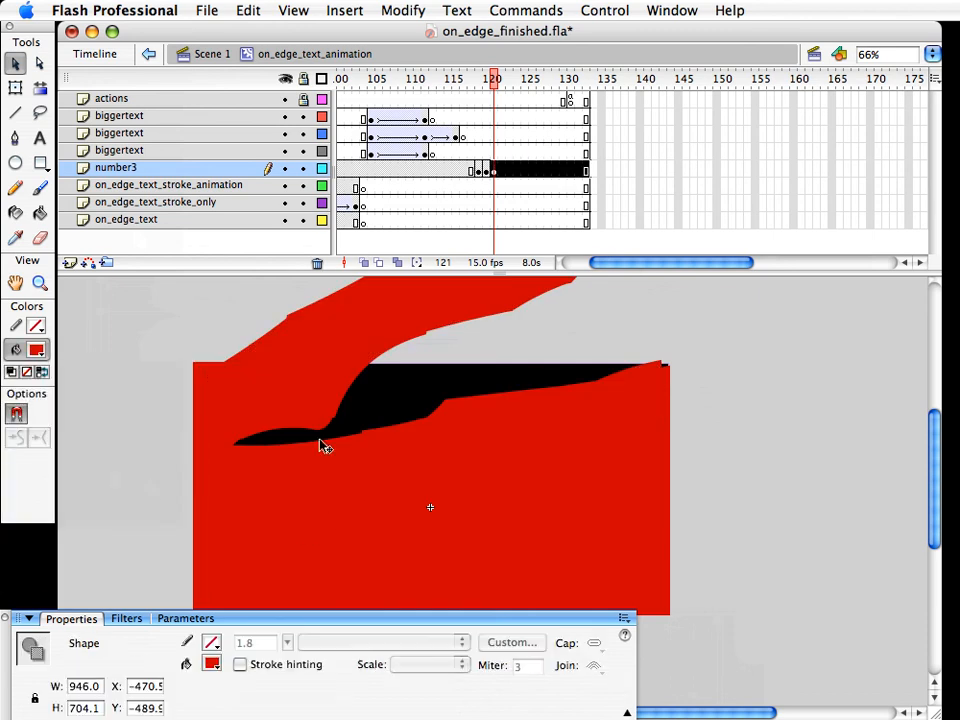
scroll(478, 530, up, 3)
drag(152, 328, 461, 399)
click(461, 399)
key(shift+Down)
key(shift+Down)
key(shift+Down)
key(shift+Down)
key(shift+Down)
key(shift+Down)
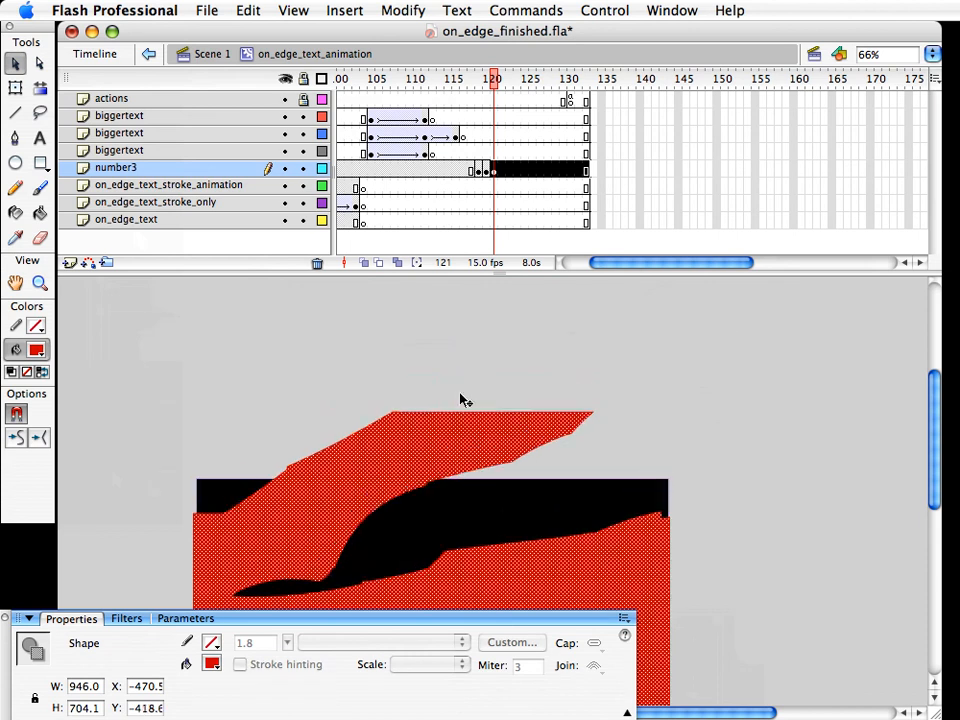
key(shift+Up)
key(shift+Up)
key(shift+Up)
key(shift+Up)
key(shift+Up)
key(shift+Up)
Delete the part of the red shape projecting above the stage and nudge the rest up to the stage's top edge
drag(141, 326, 748, 484)
key(Delete)
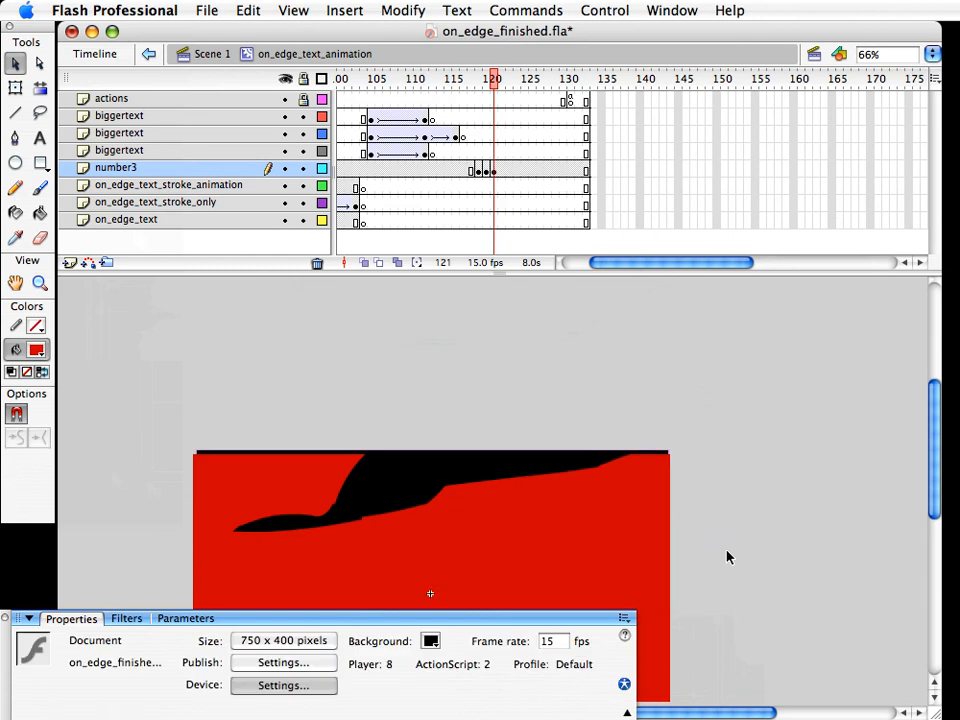
click(593, 531)
key(Up)
key(Up)
key(Up)
key(Up)
key(Up)
key(Up)
key(Up)
key(Up)
key(Up)
key(Up)
scroll(600, 540, down, 5)
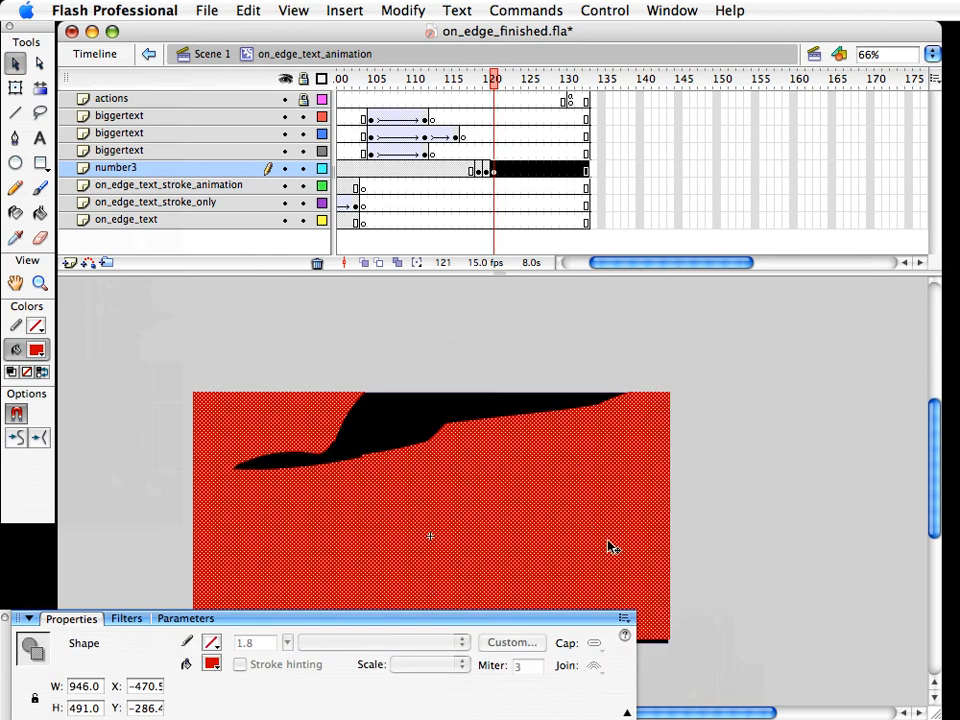
Stretch the red shape at frame 121 downward so it covers the stage to its bottom edge
key(q)
drag(431, 526, 431, 539)
click(711, 527)
scroll(412, 466, up, 3)
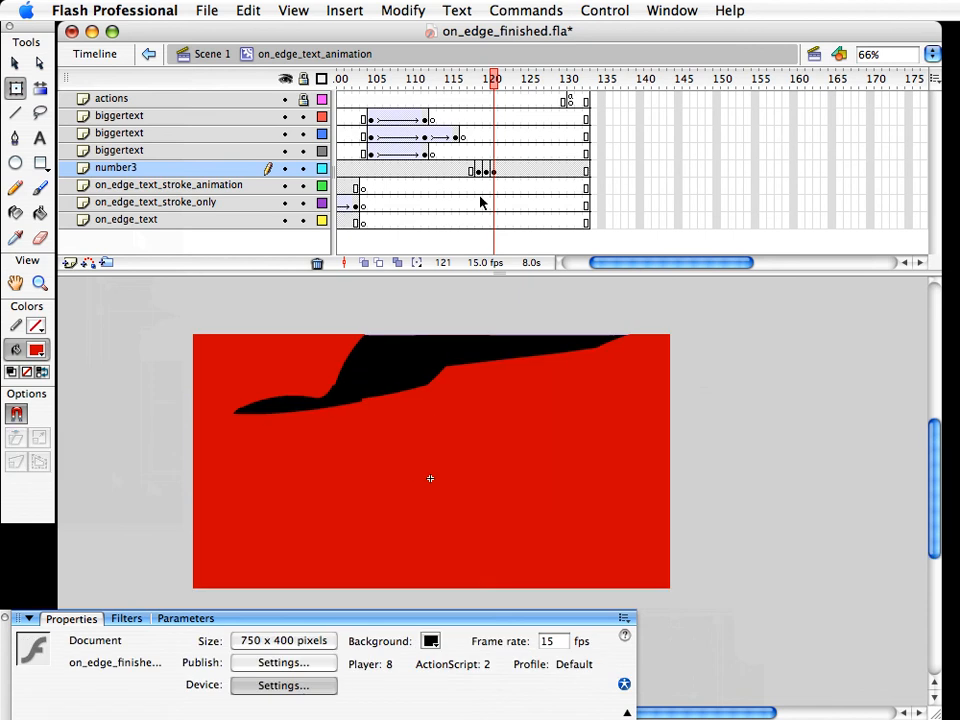
Insert a keyframe at frame 122 on the number3 layer and draw a red rectangle about 959 by 516 covering the whole stage
click(501, 172)
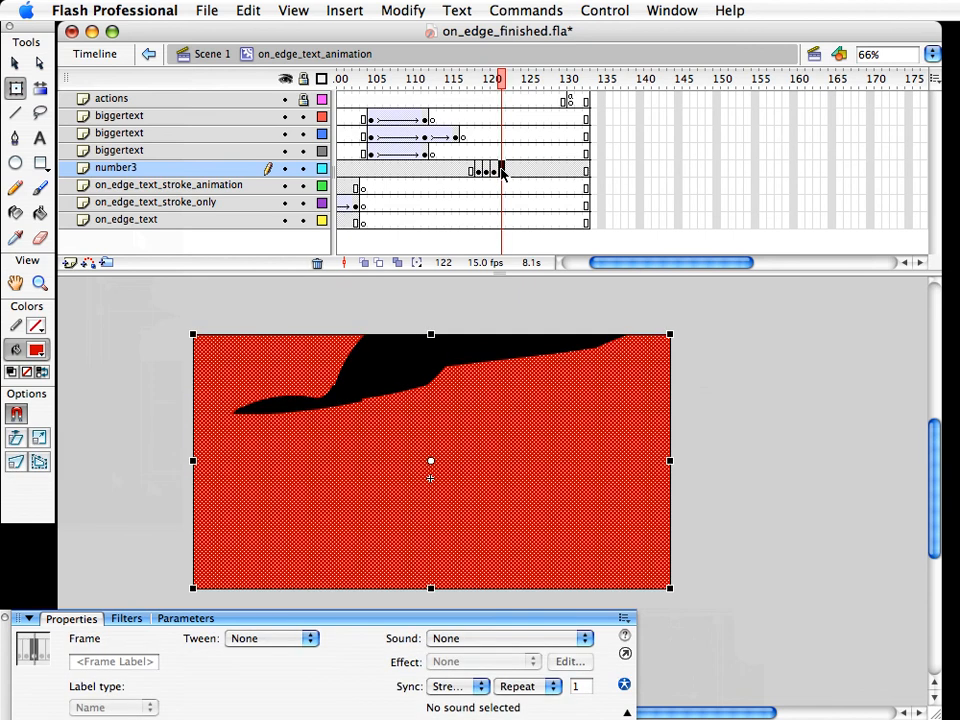
key(F6)
click(44, 167)
drag(189, 328, 672, 588)
key(v)
Convert the full red rectangle at frame 122 to a movie clip symbol named redddd
click(521, 171)
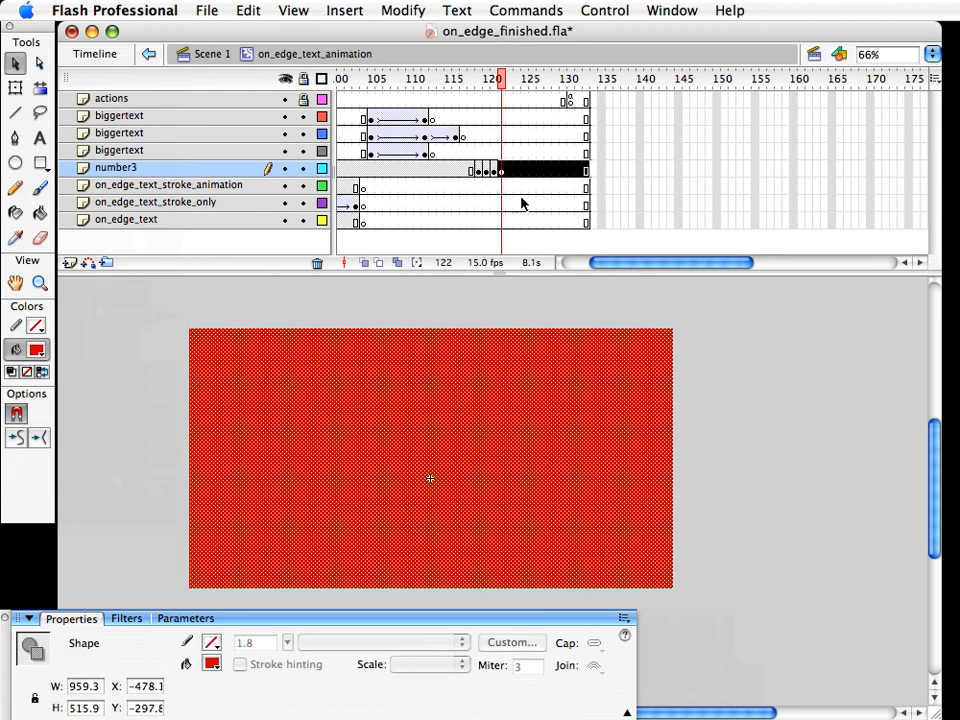
key(F8)
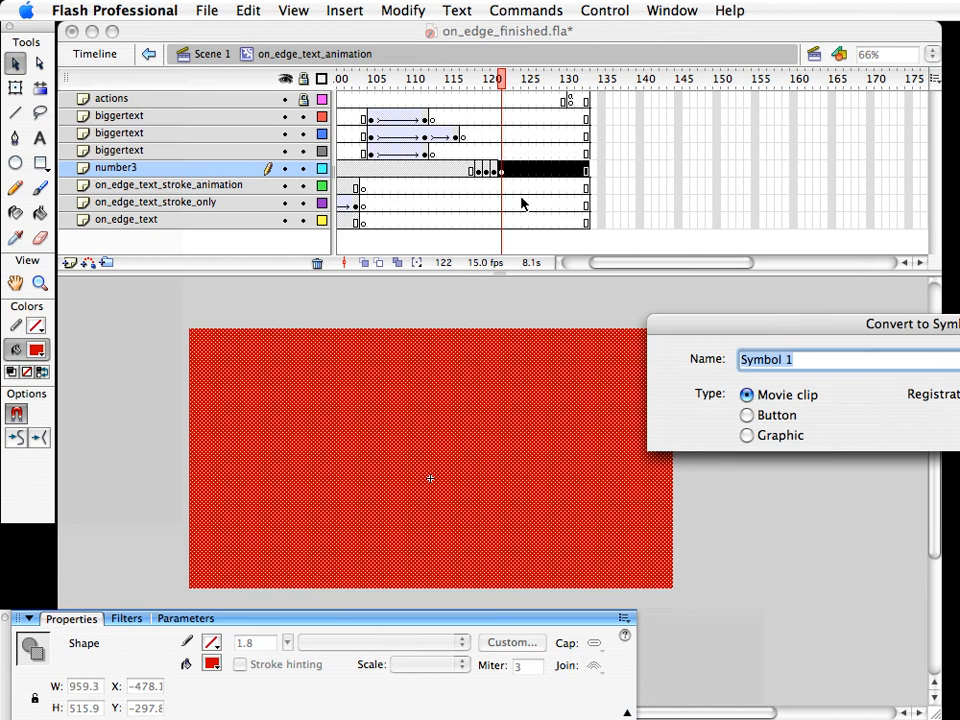
text(redddd)
key(Return)
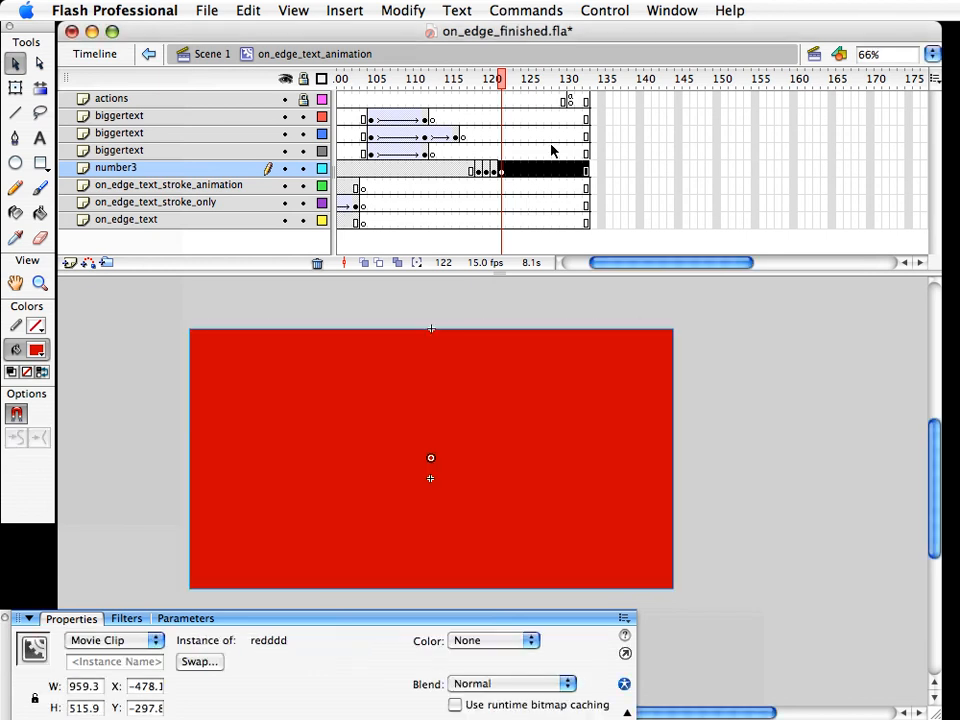
Insert a keyframe at frame 125 on the number3 layer
click(565, 172)
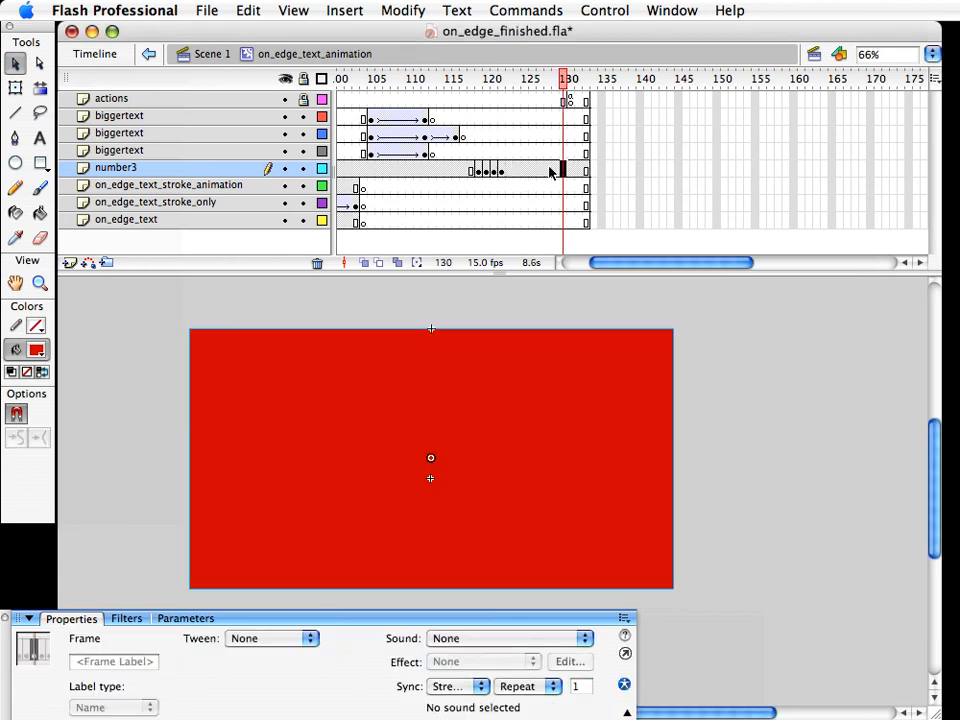
click(524, 170)
key(F7)
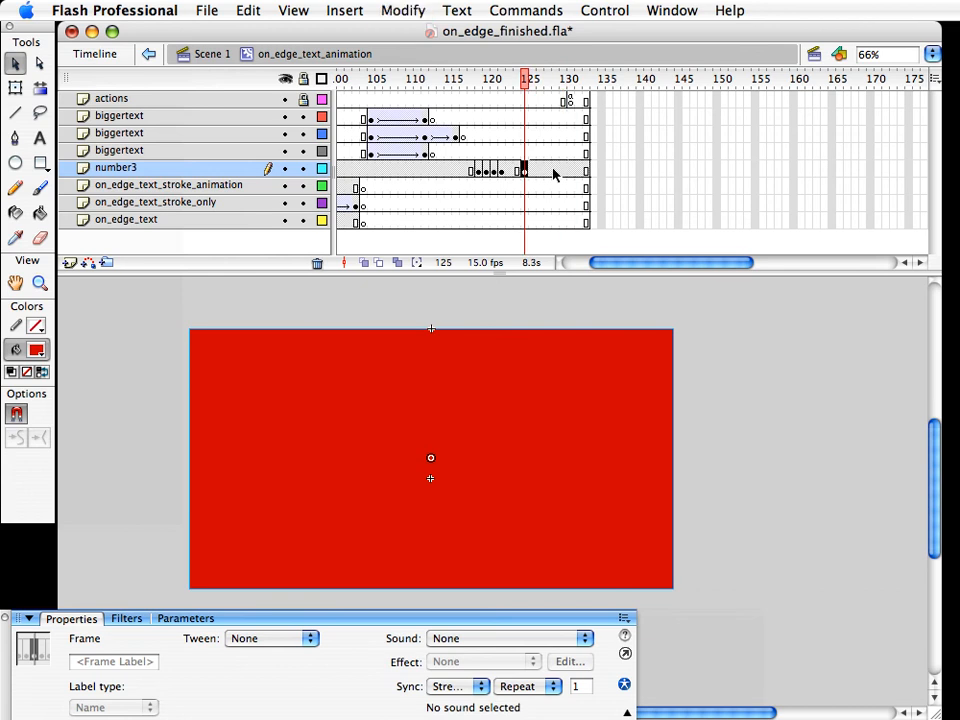
Insert a keyframe at frame 131 on the number3 layer and create a motion tween from frame 125 to it
click(568, 172)
key(F6)
right_click(537, 170)
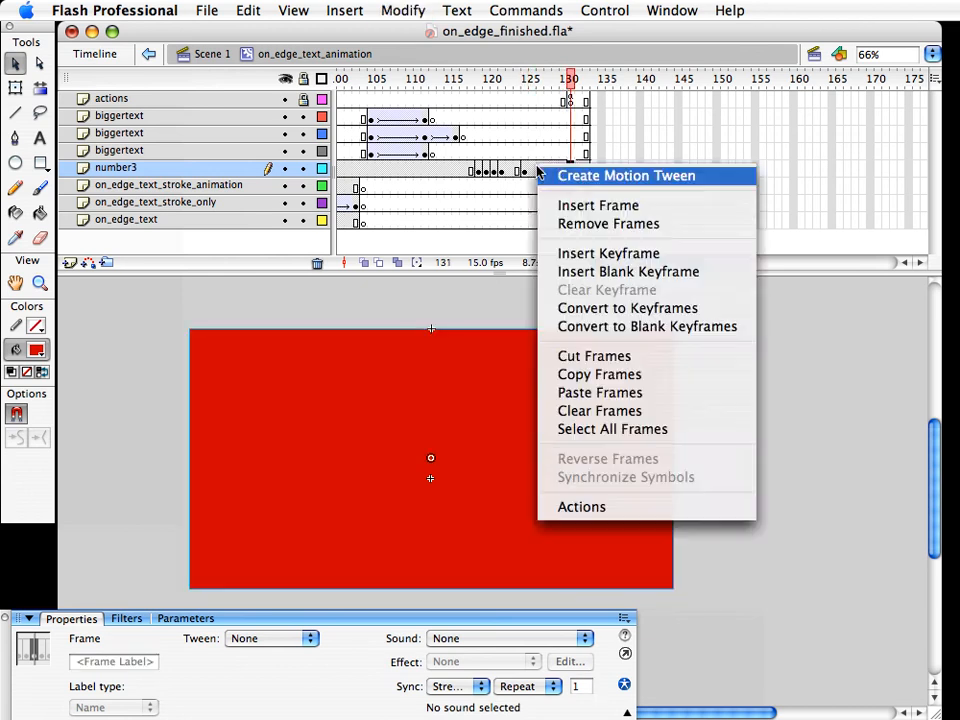
click(553, 177)
Insert nine frames across all layers within the red tween so it ends at frame 140
drag(543, 103, 559, 222)
key(F5)
key(F5)
key(F5)
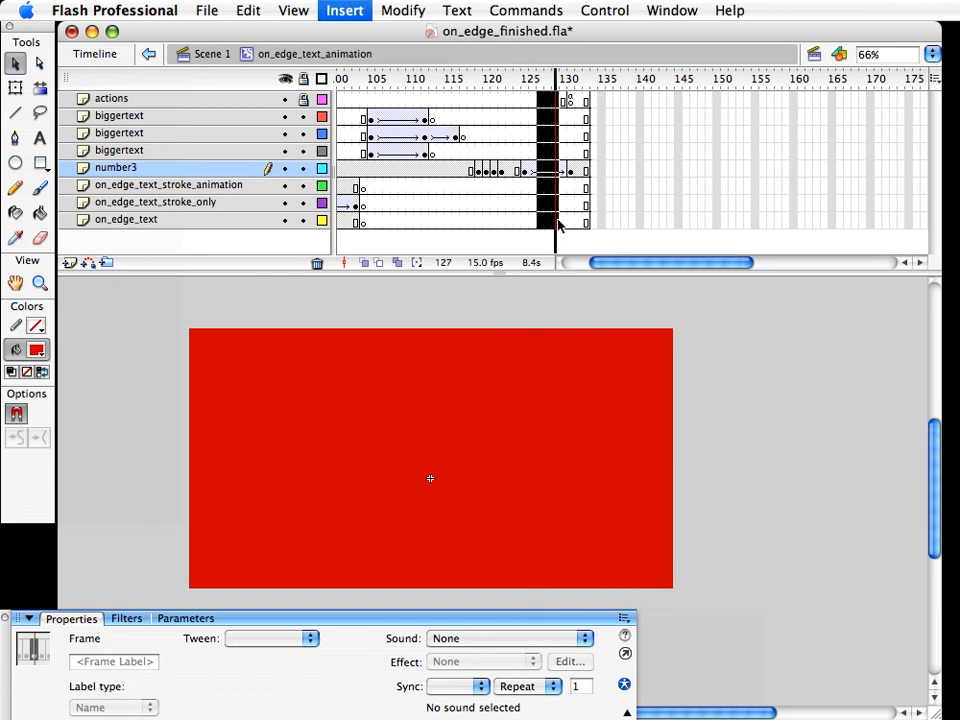
Tint the redddd instance at frame 140 on the number3 layer 100% black
click(641, 172)
click(555, 527)
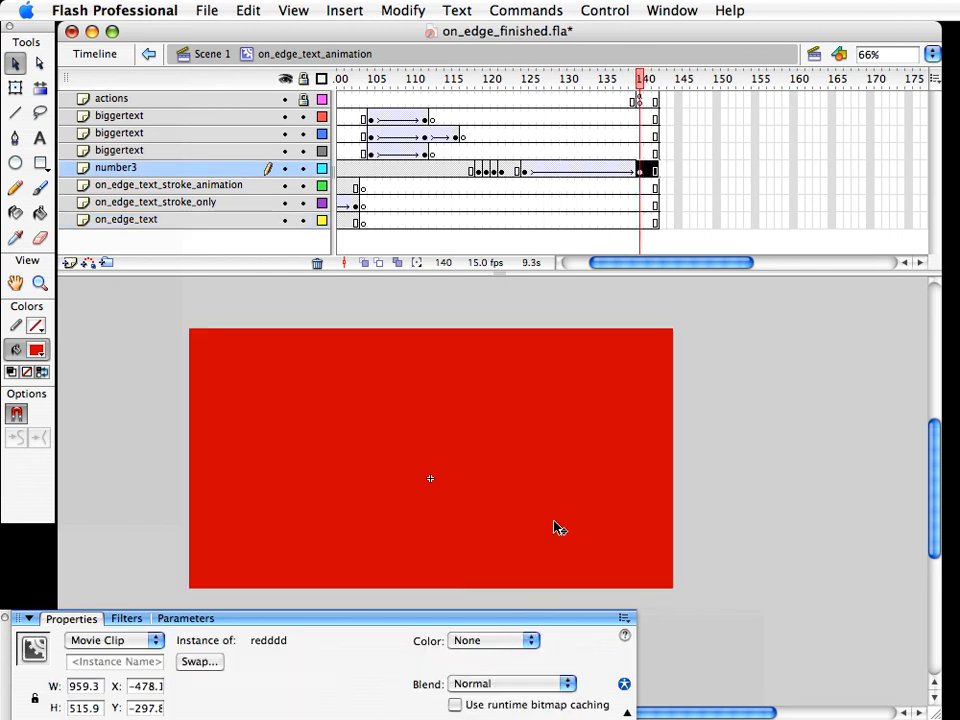
click(474, 648)
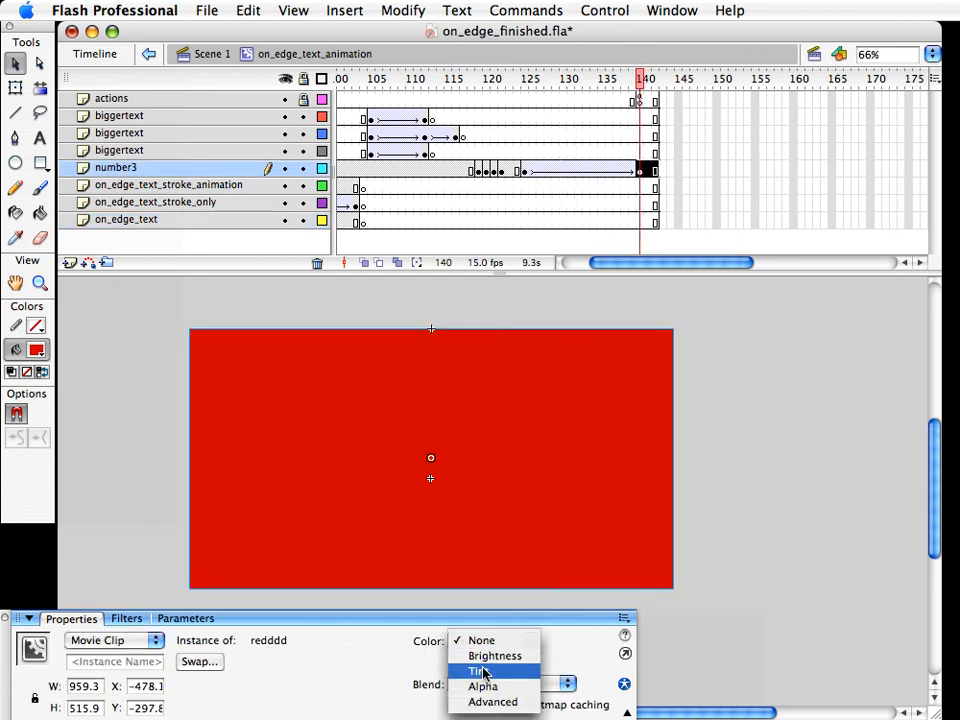
click(483, 672)
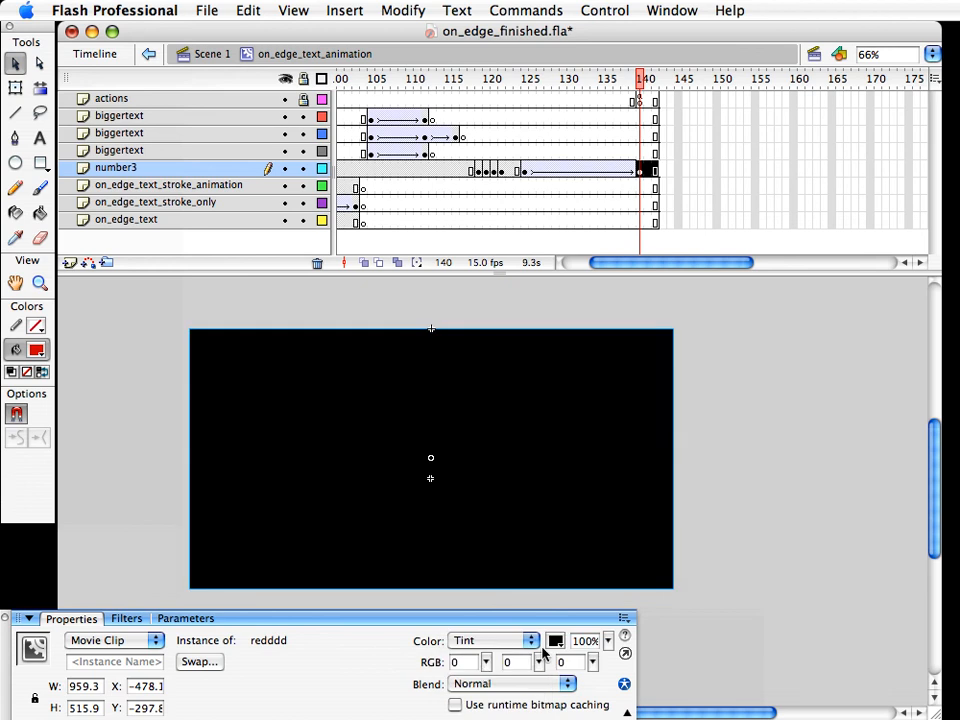
click(701, 499)
Step through the animation from frame 89 to frame 119 to check the text streaks and the growing 3
drag(645, 76, 403, 145)
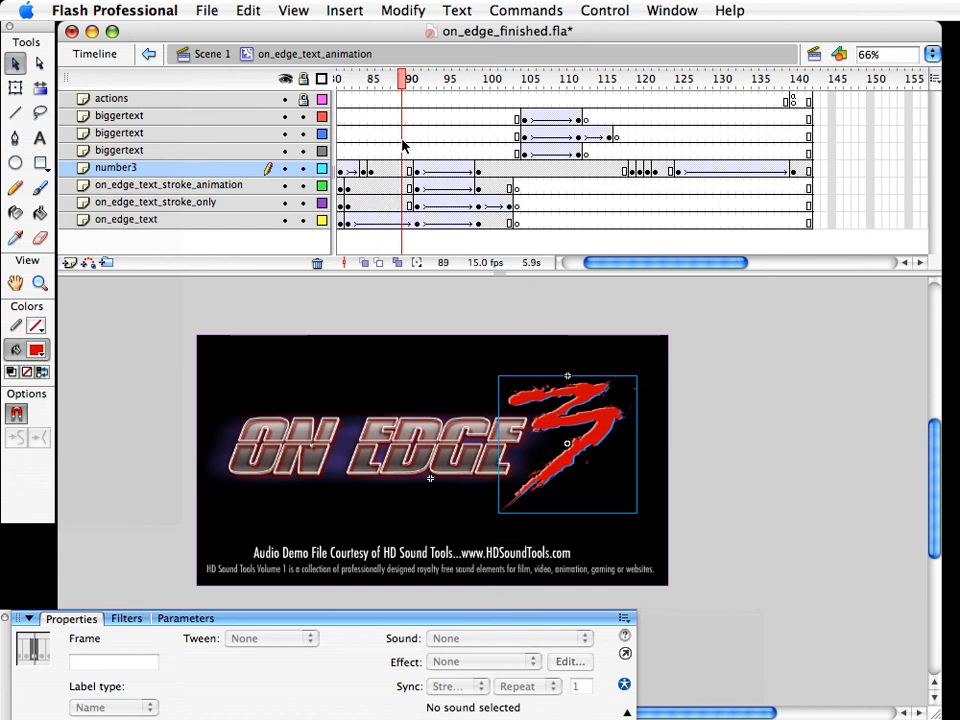
key(period)
key(period)
key(period)
key(period)
key(period)
key(period)
key(period)
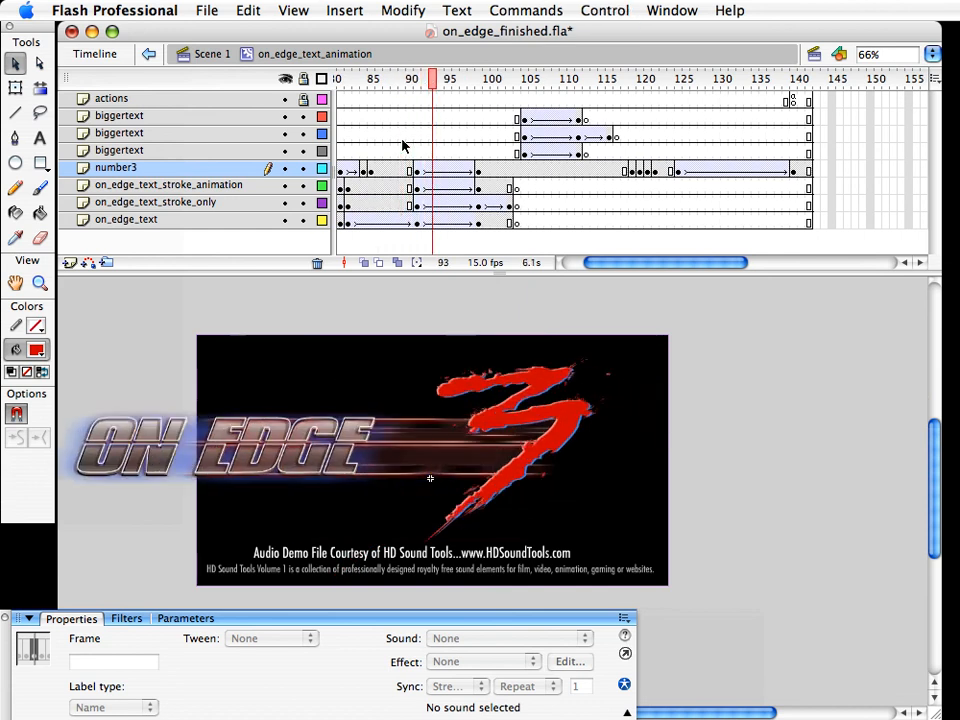
key(period)
key(period)
key(period)
key(period)
key(period)
key(period)
key(period)
key(period)
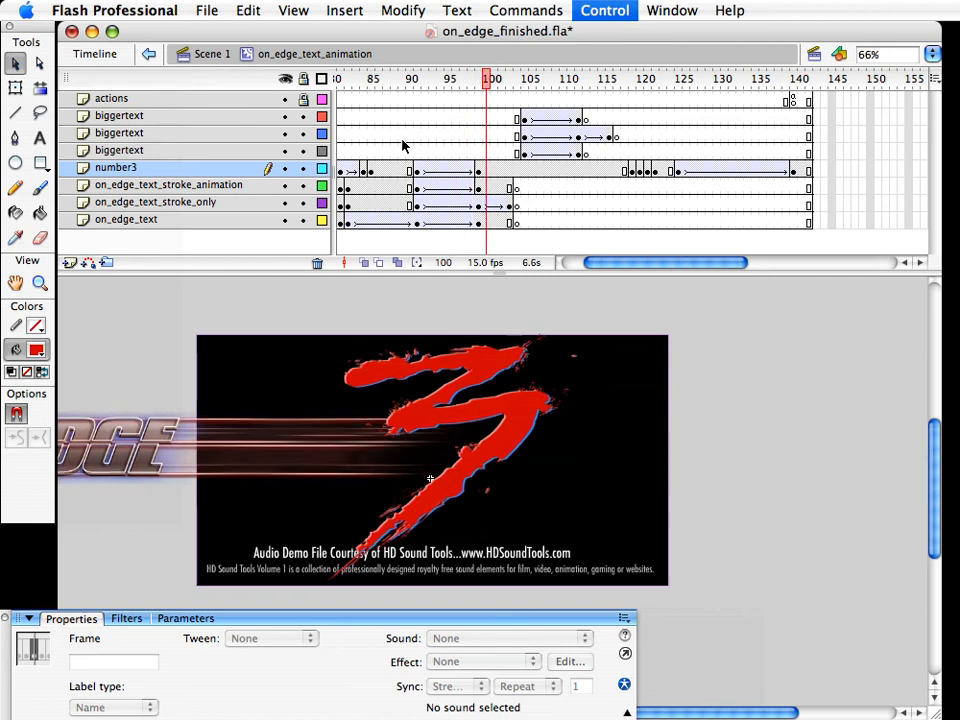
key(period)
key(period)
key(period)
key(period)
key(period)
key(period)
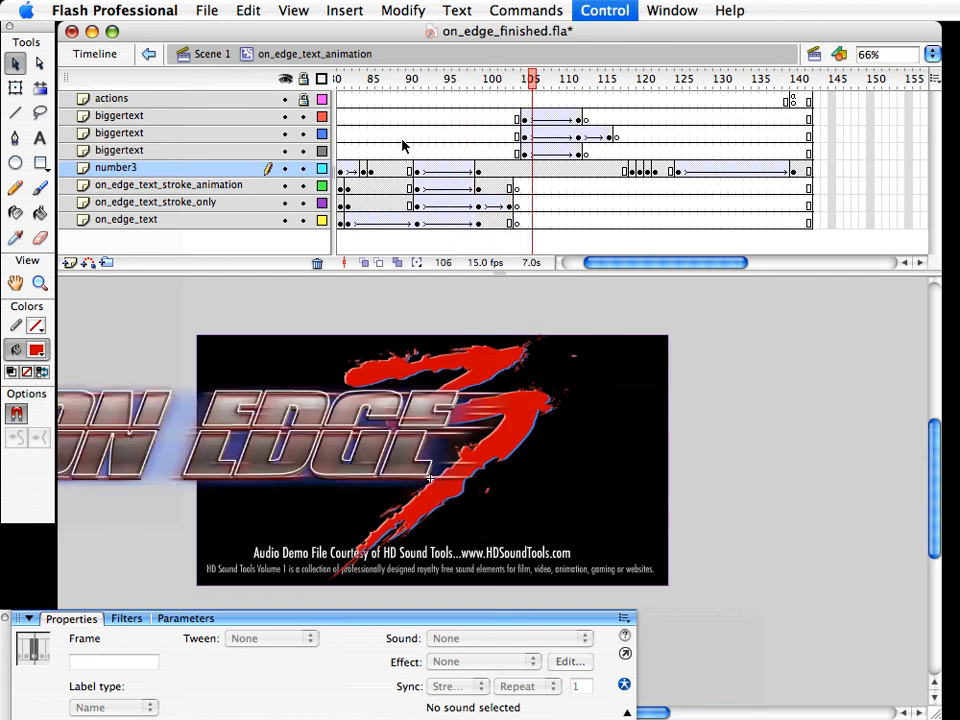
key(period)
key(period)
key(period)
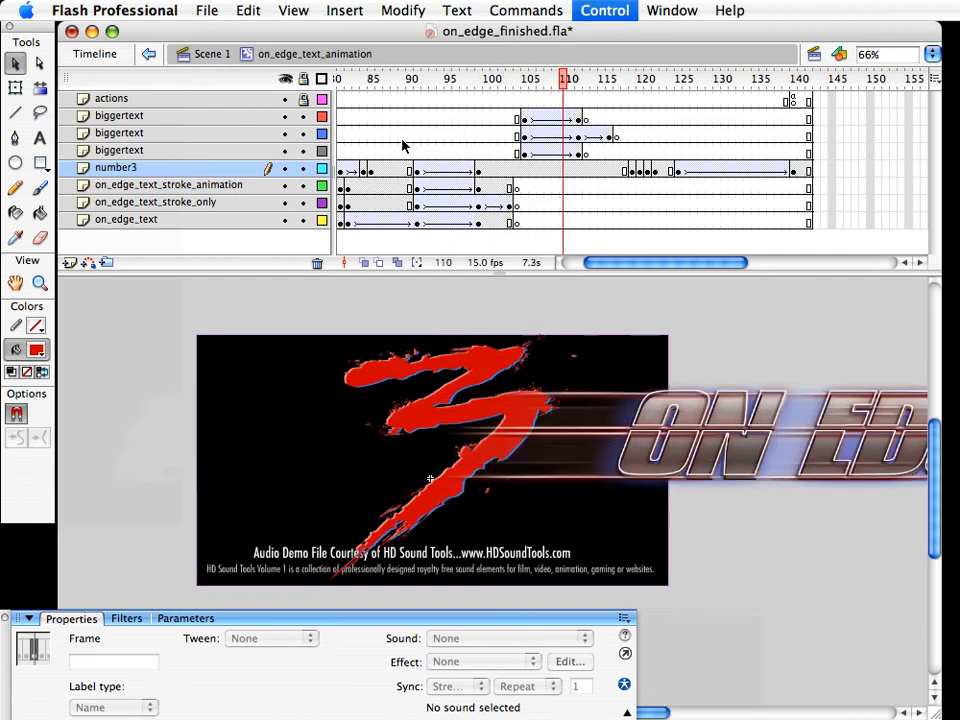
key(period)
key(period)
key(period)
key(period)
key(period)
key(period)
key(period)
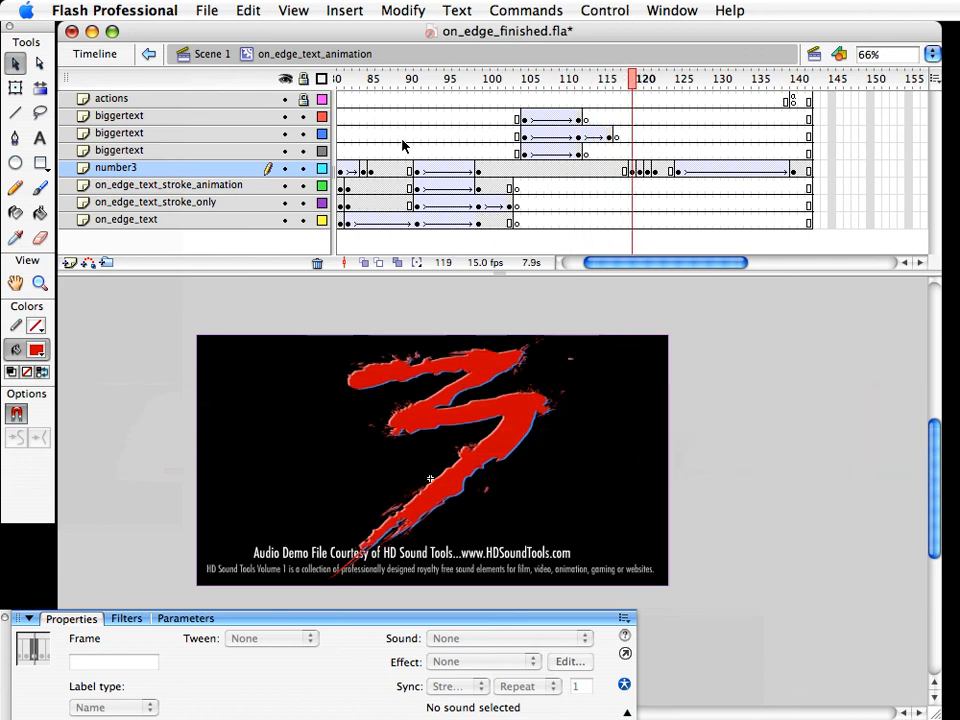
Scale the number 3 at frame 119 to 95%
click(450, 408)
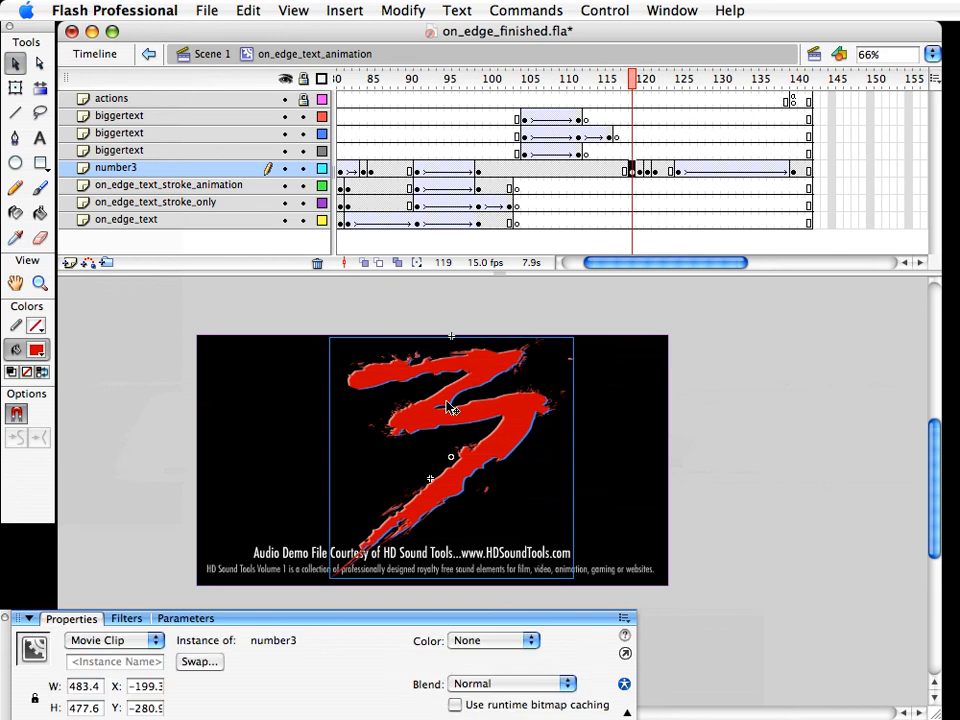
key(super+alt+s)
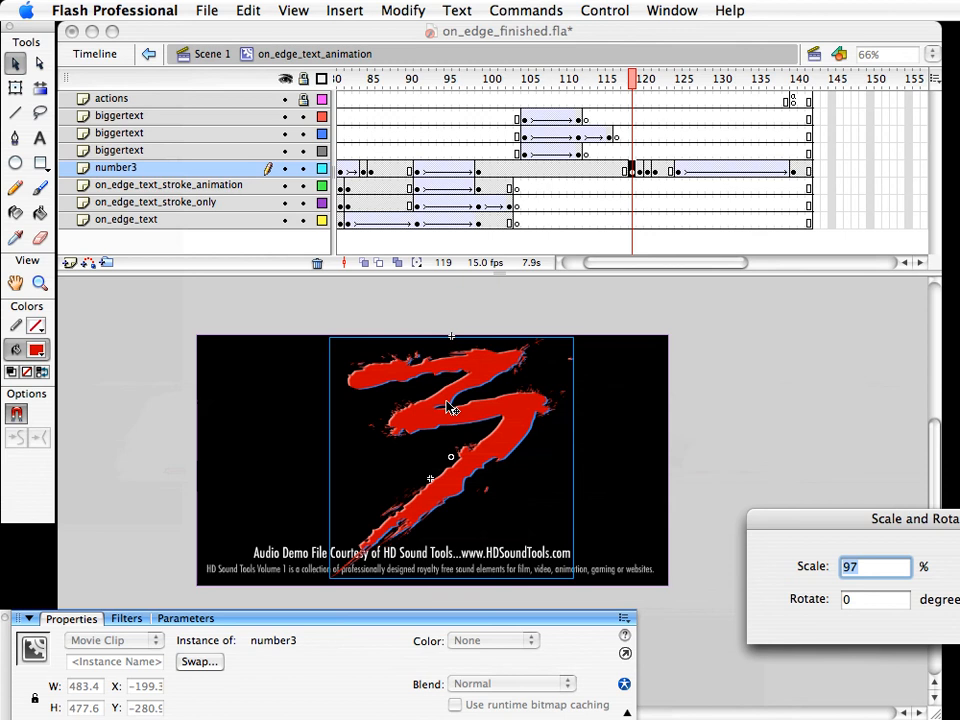
text(95)
key(Return)
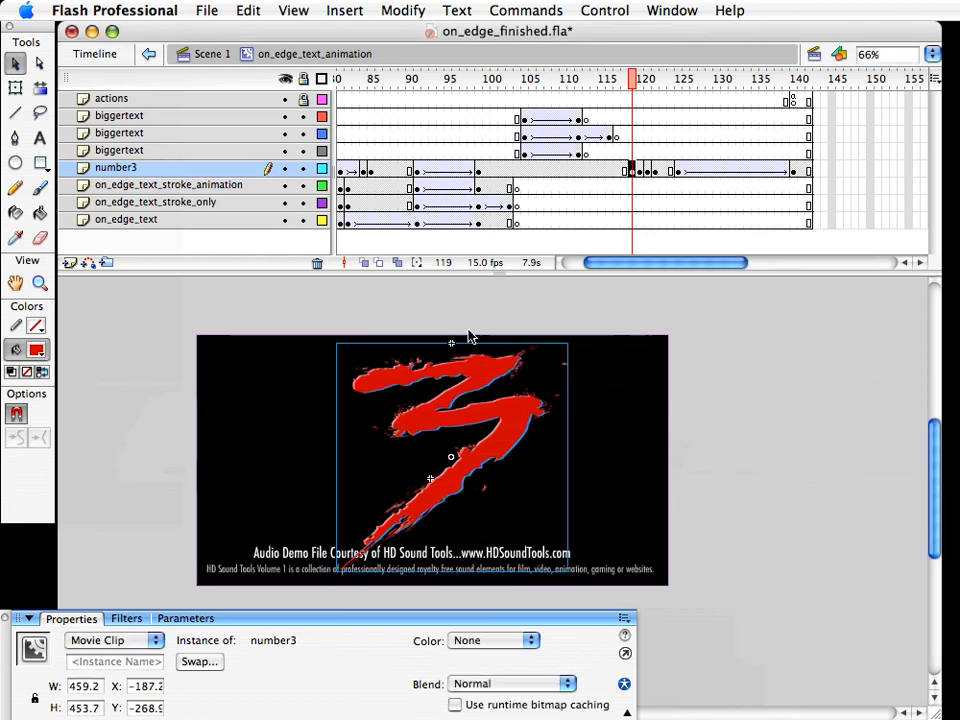
Add one frame across all layers after frame 119, then scale the number 3 to 97% in a new keyframe at frame 120
drag(634, 100, 631, 241)
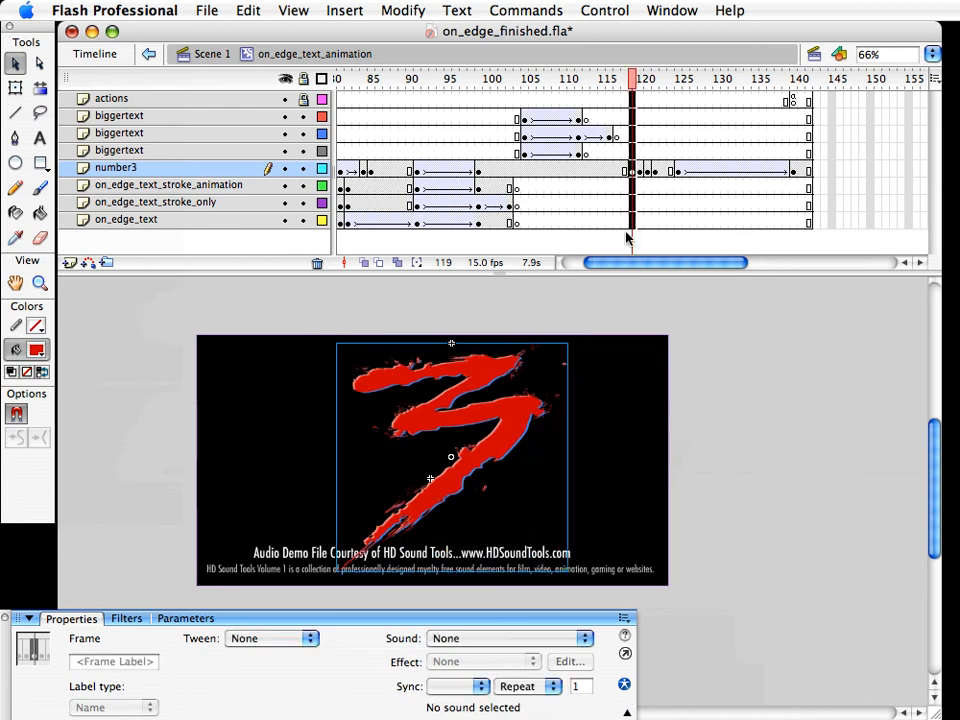
key(F5)
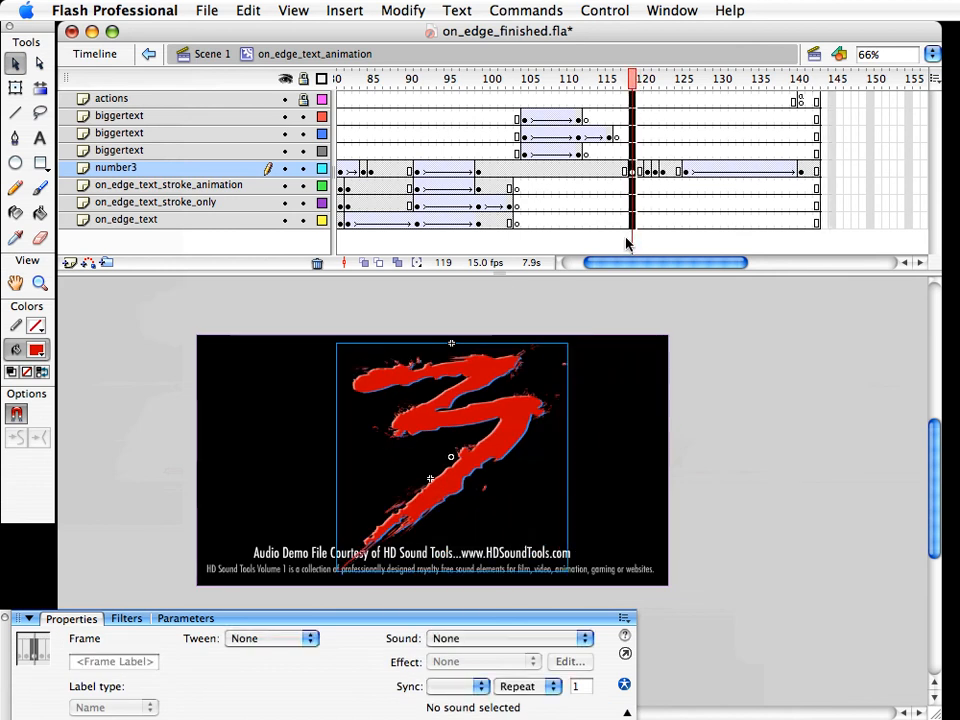
click(640, 171)
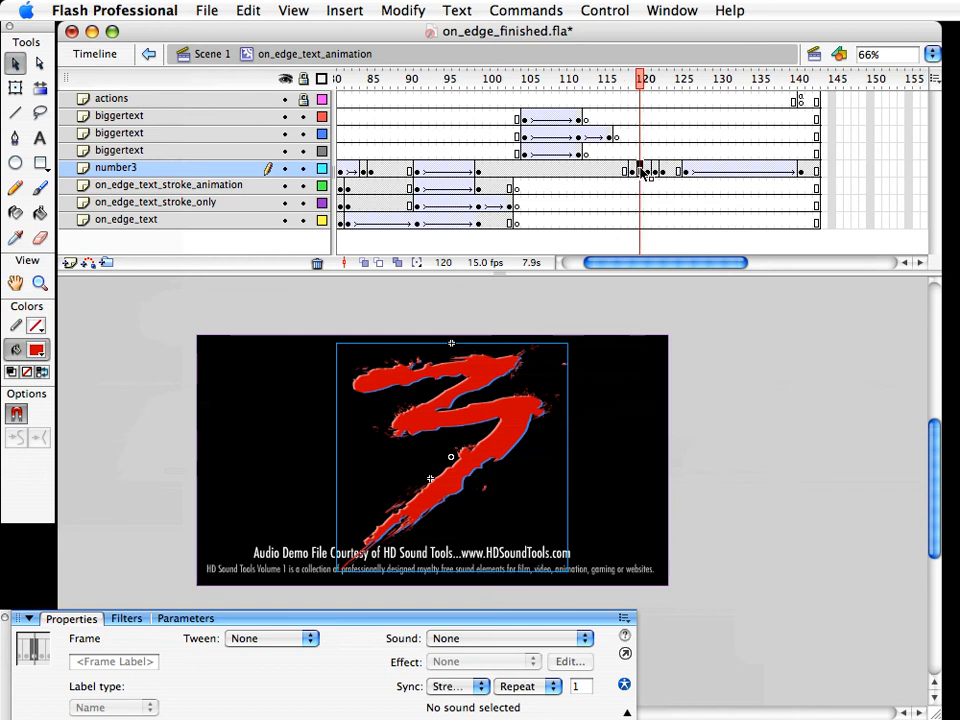
click(486, 378)
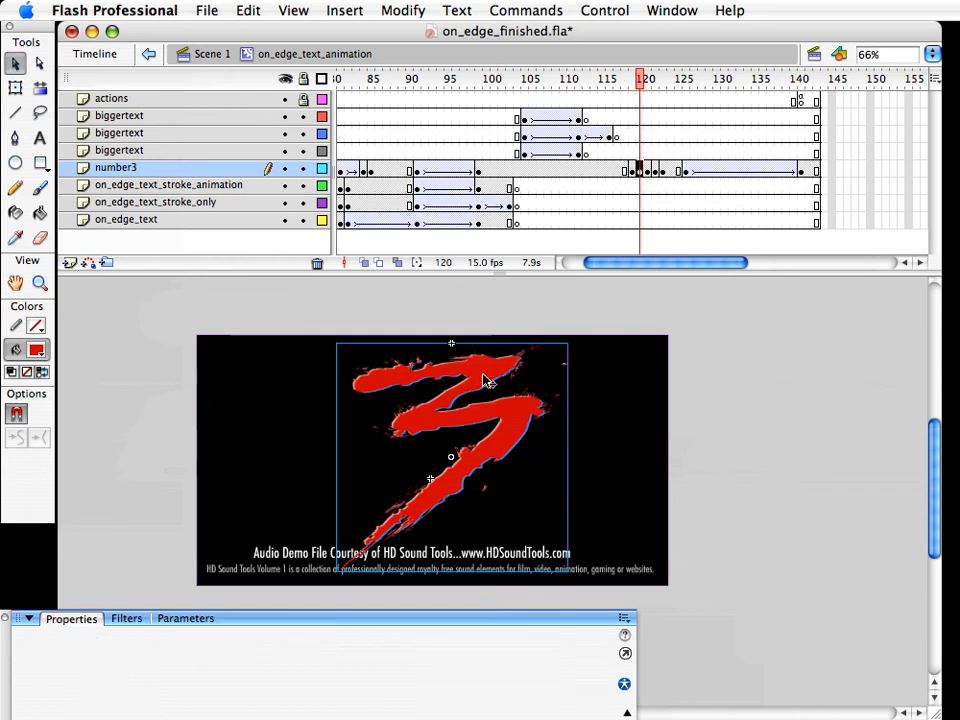
key(super+alt+s)
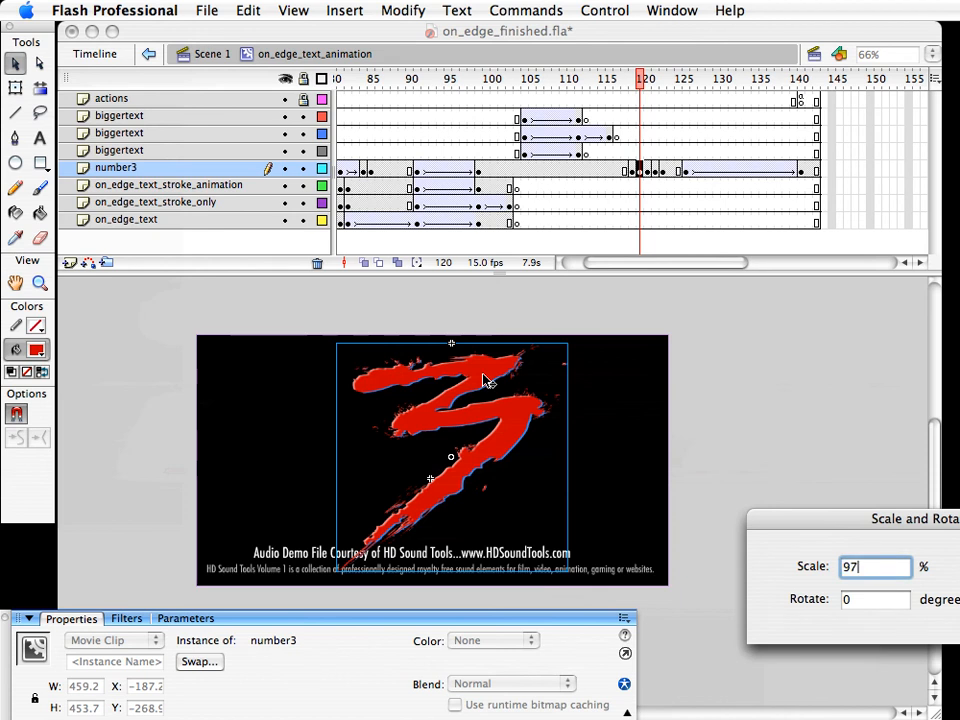
text(97)
key(Return)
click(648, 290)
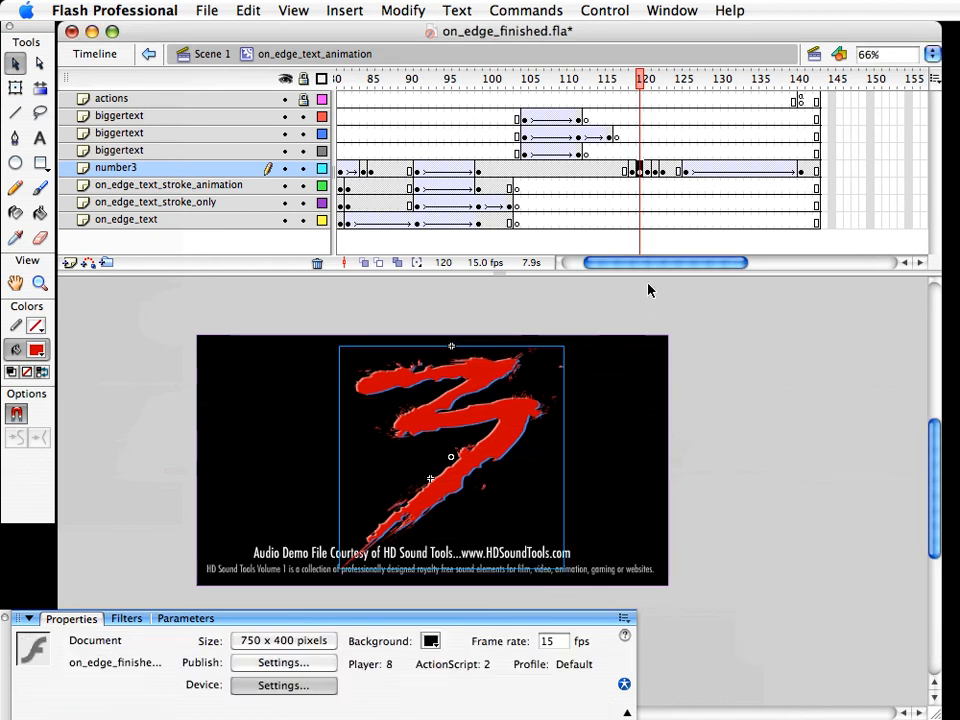
Step back and forth from frame 118 through frame 137 to check the 3's zoom, the red fill and the fade to black
drag(643, 88, 627, 88)
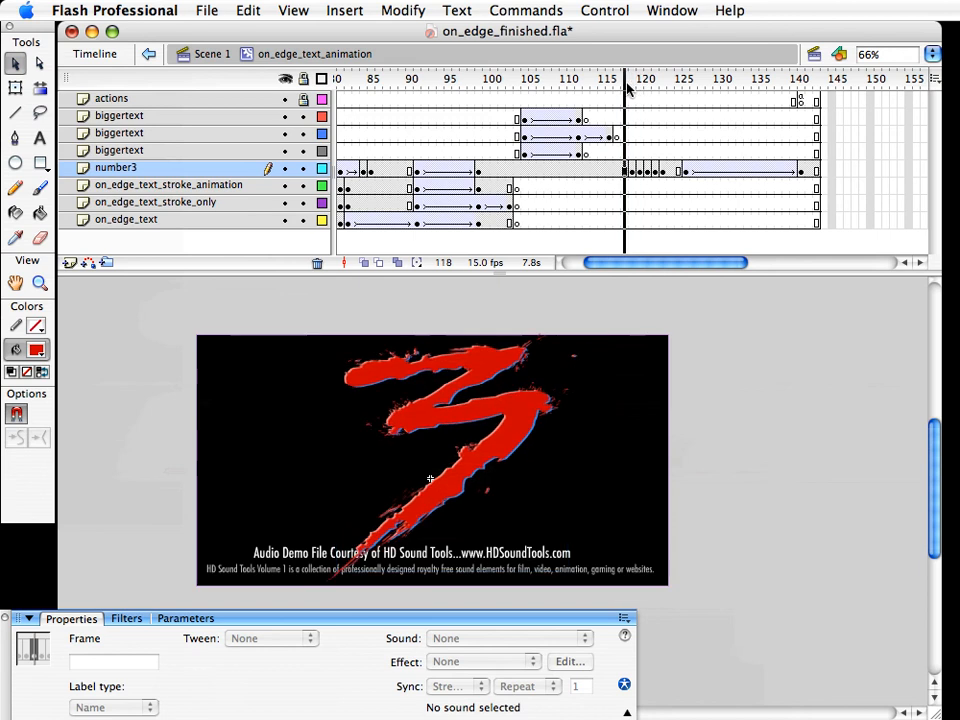
key(period)
key(period)
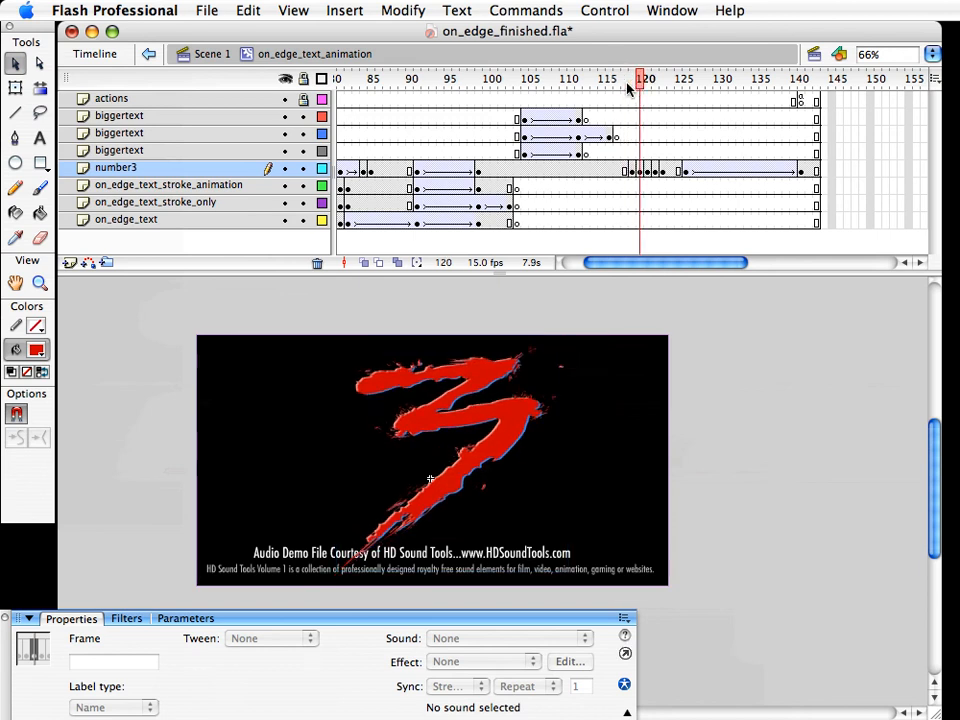
key(period)
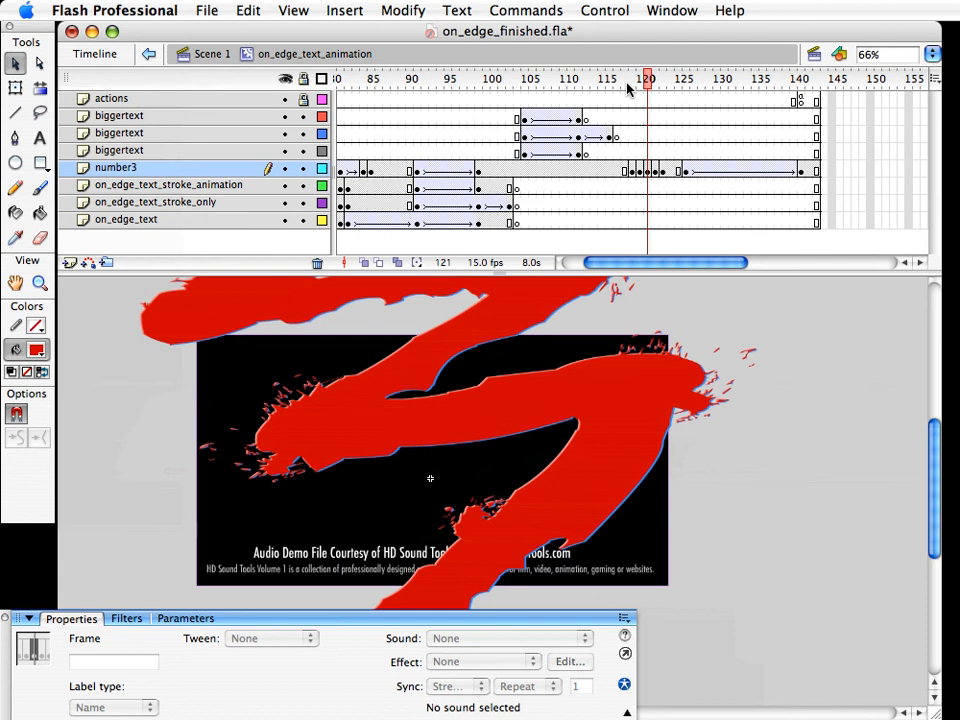
key(comma)
key(comma)
key(comma)
key(period)
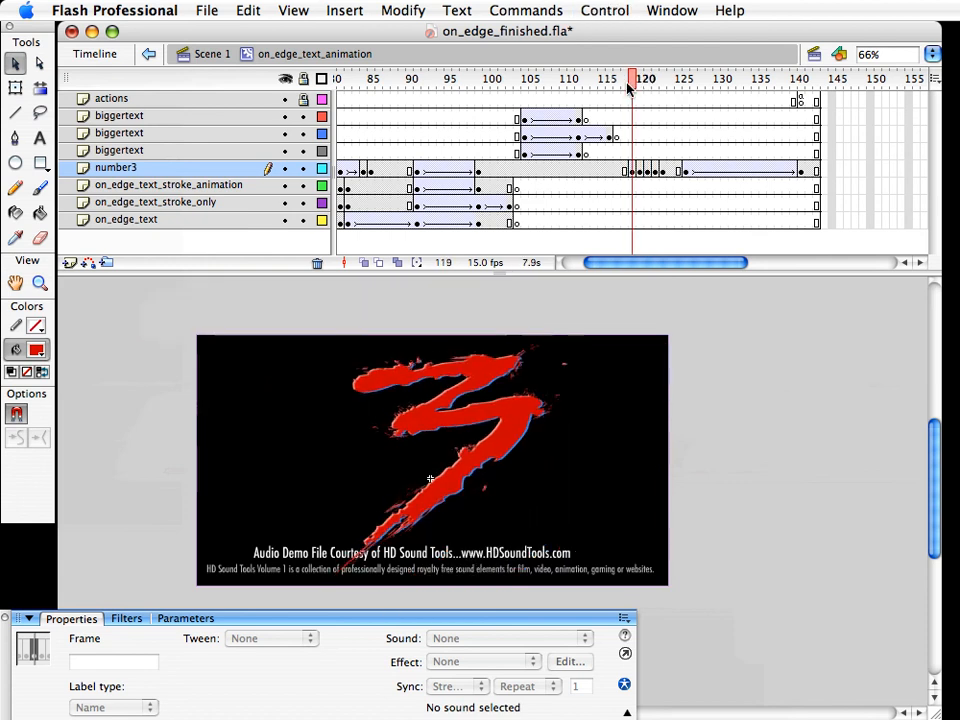
key(period)
key(period)
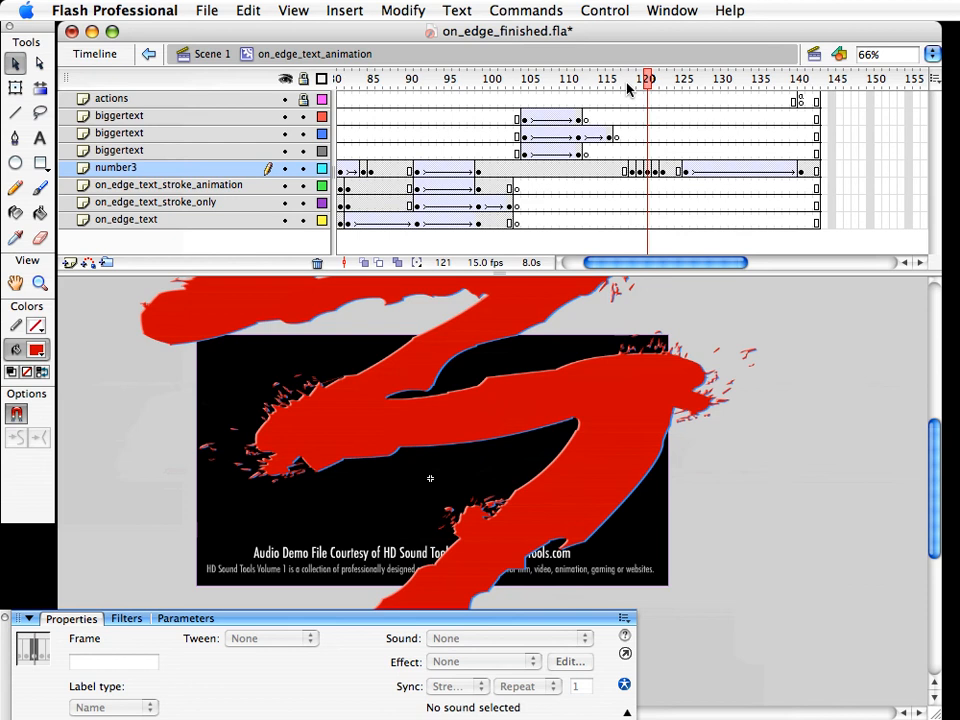
key(period)
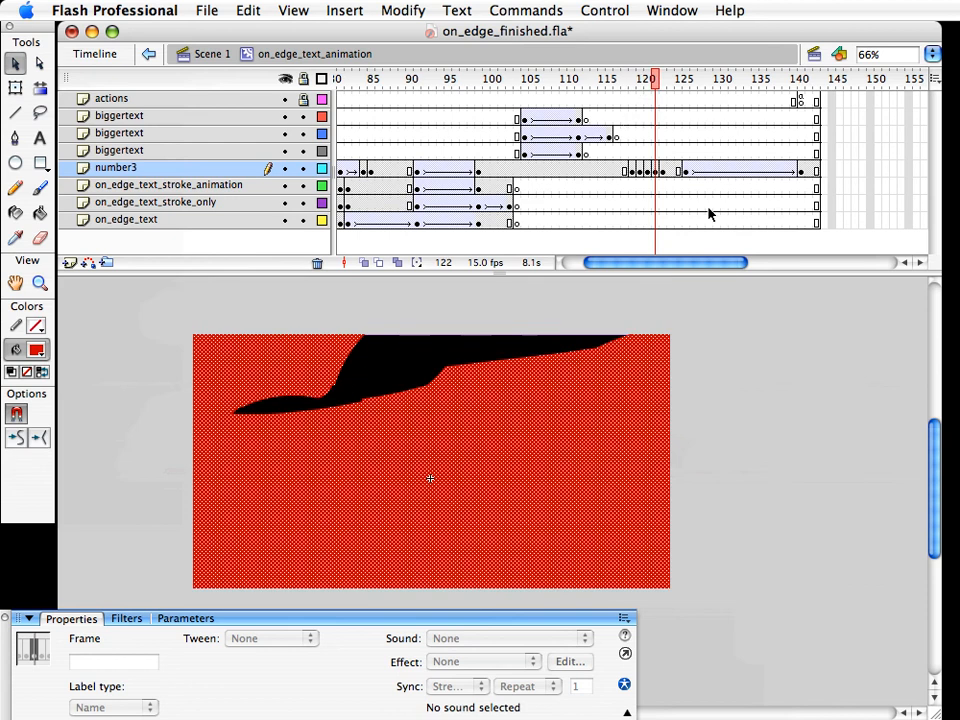
key(period)
key(period)
key(period)
key(period)
key(period)
key(period)
key(period)
key(period)
key(period)
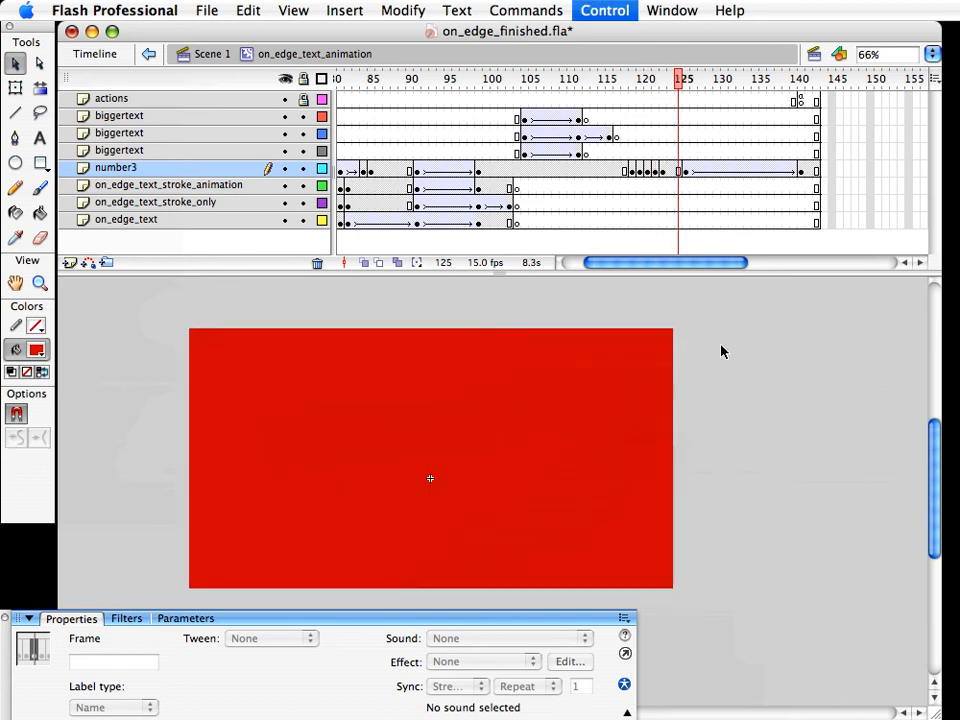
key(period)
key(period)
key(period)
key(period)
key(period)
key(period)
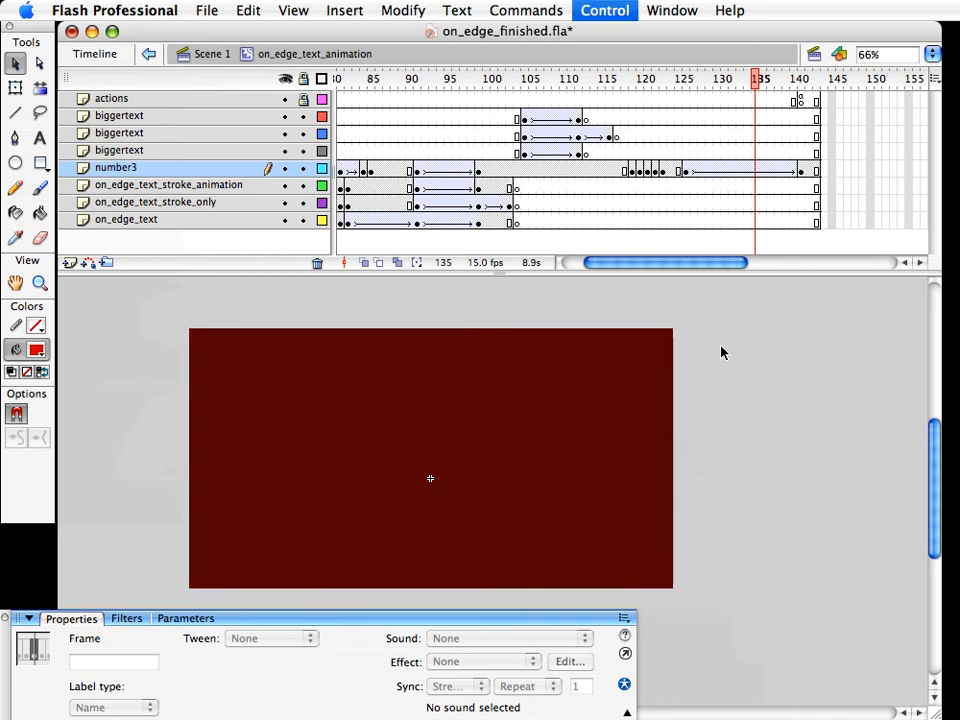
Save the file and return to Scene 1 with nothing selected
key(super+s)
click(690, 349)
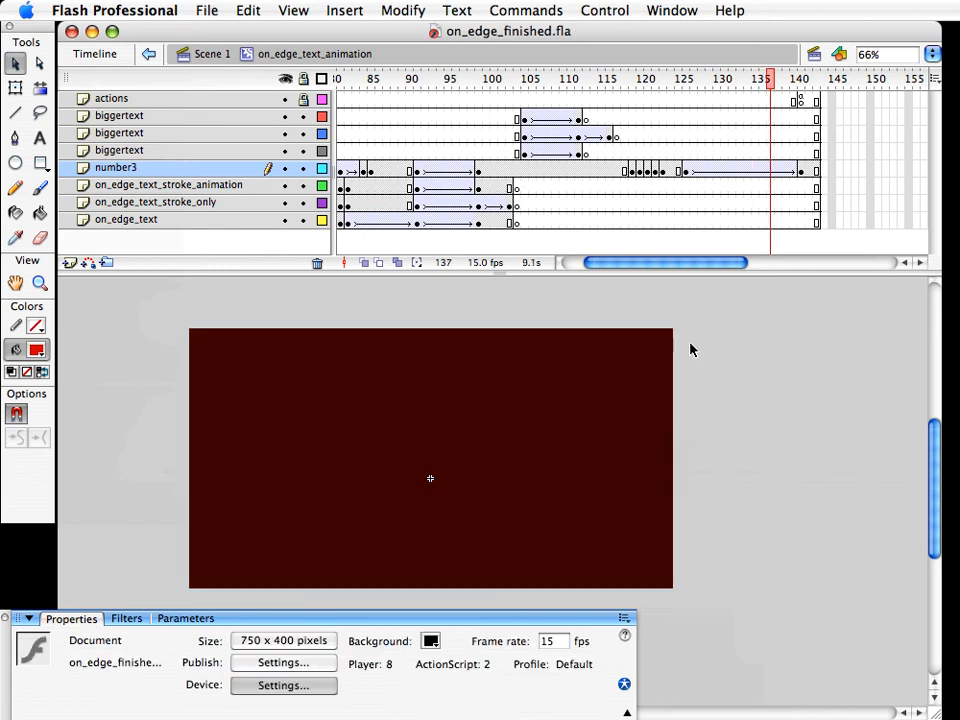
click(212, 55)
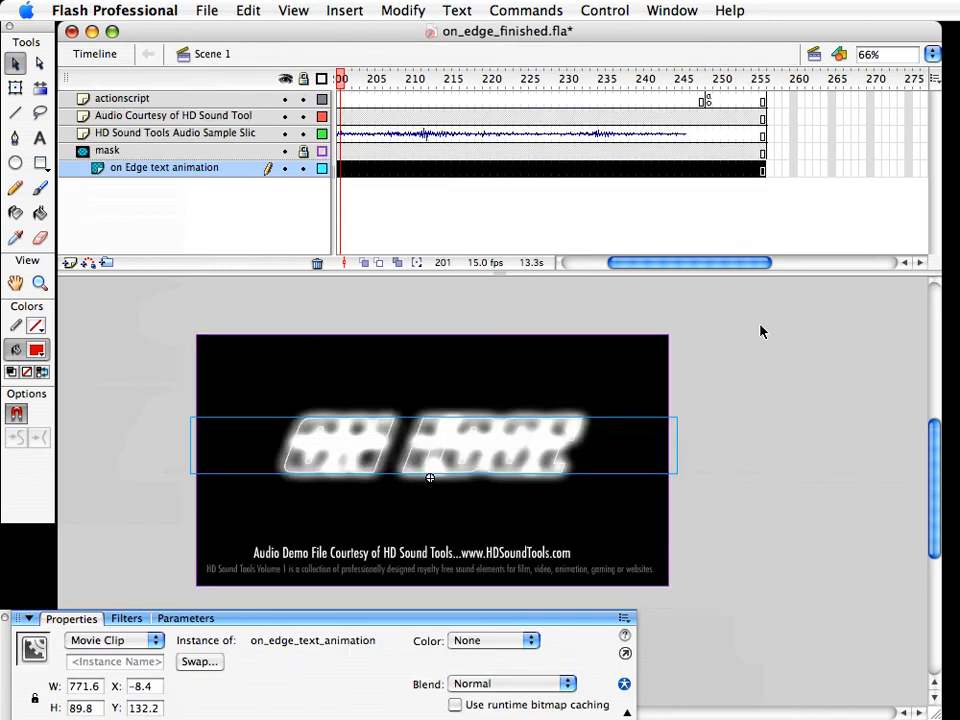
click(760, 331)
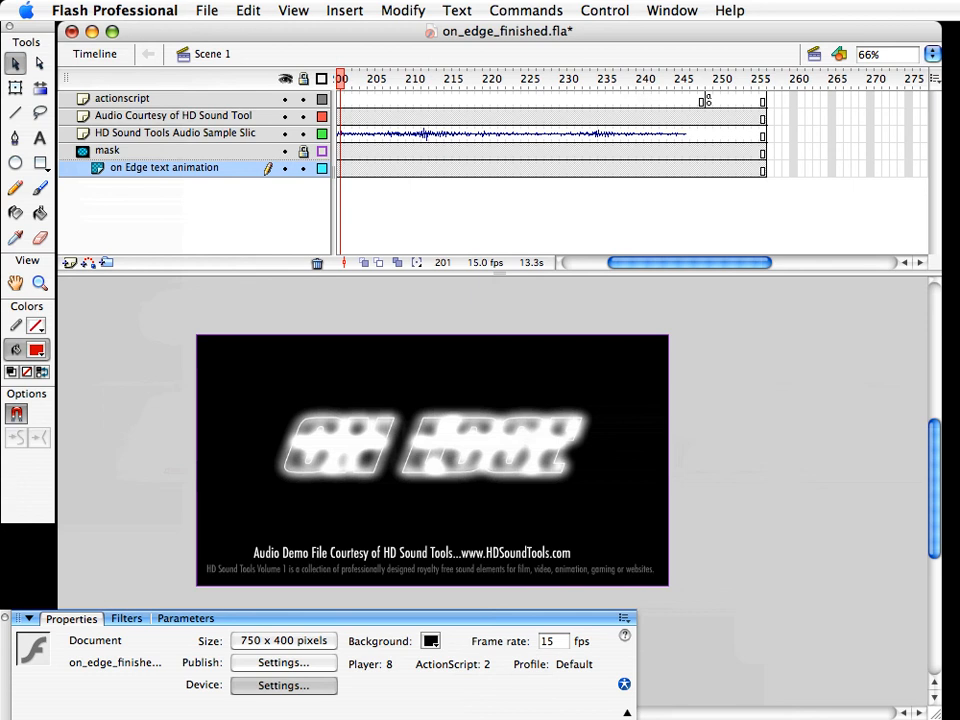
Reopen the on_edge_text_animation clip at frame 105 and lock the third biggertext layer and all layers below it
double_click(443, 455)
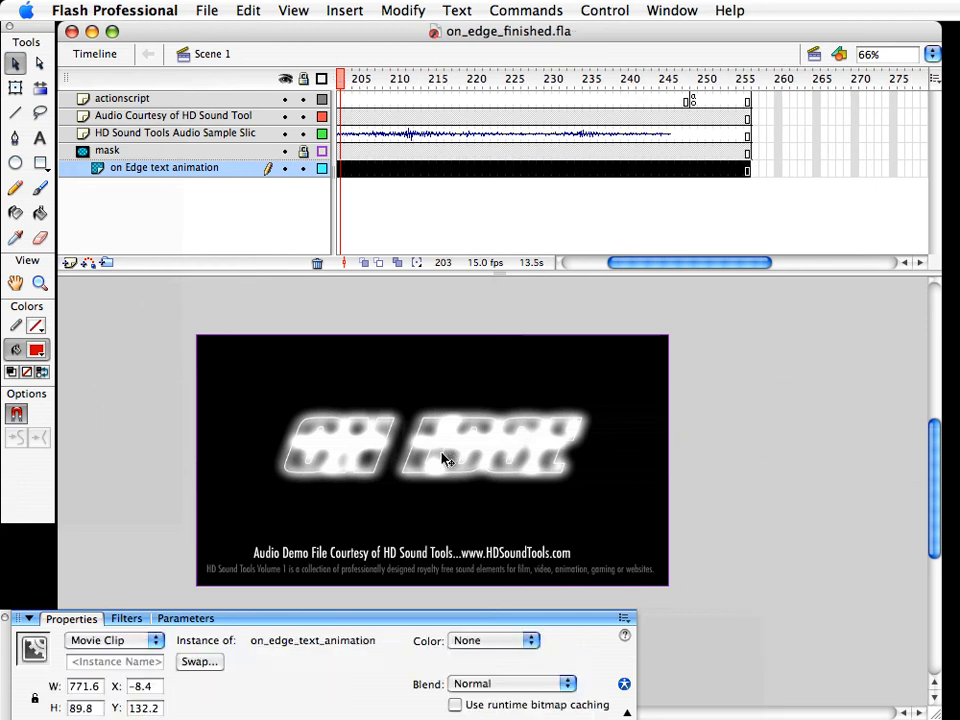
drag(585, 266, 604, 266)
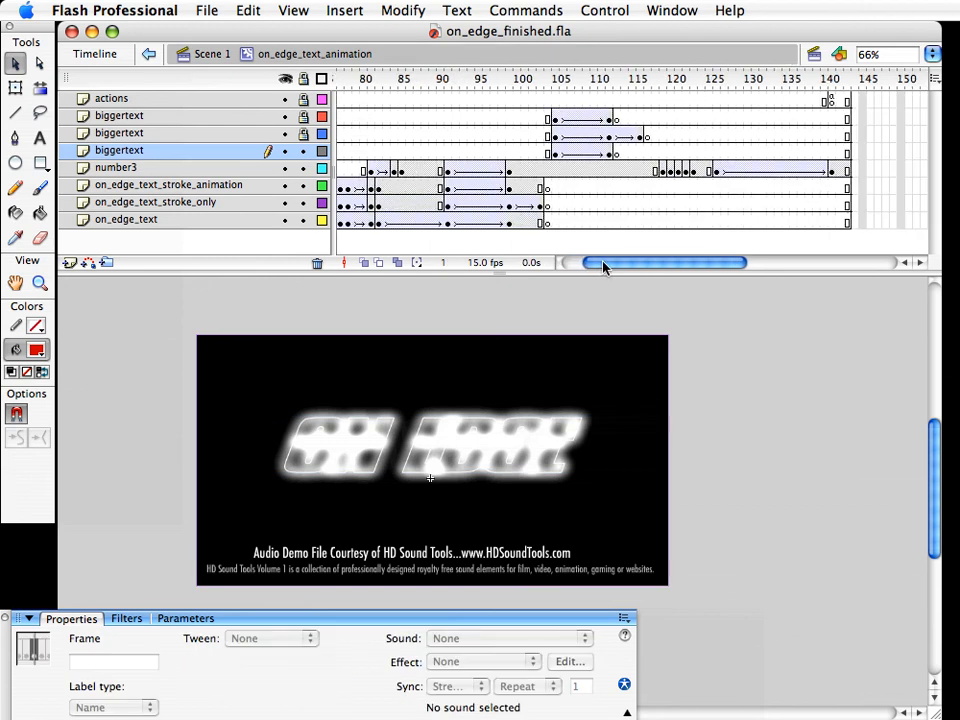
click(556, 79)
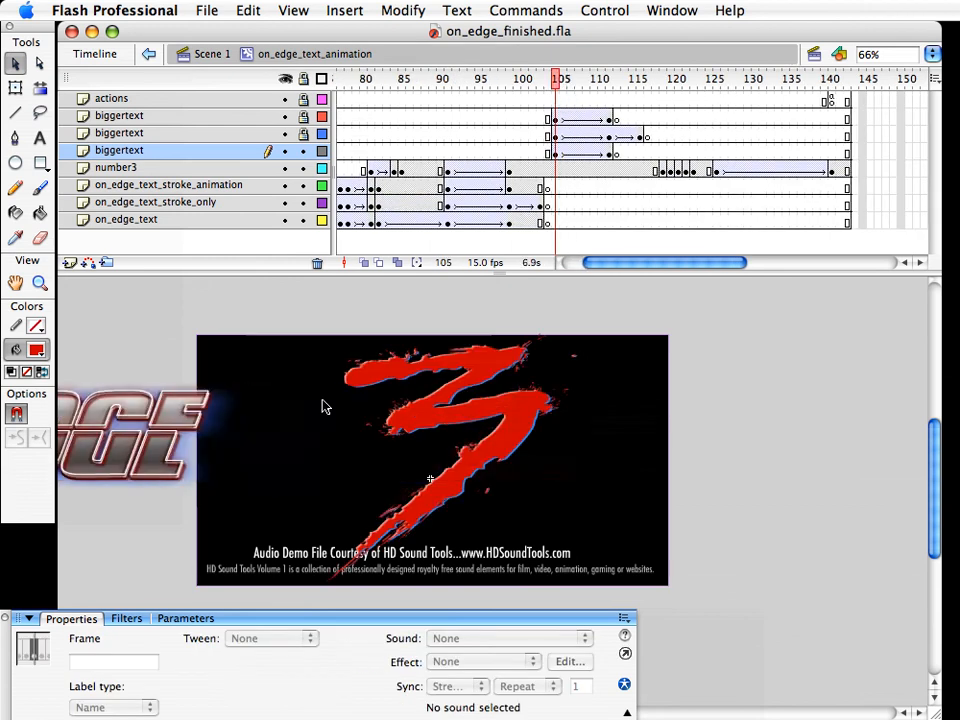
drag(304, 151, 295, 241)
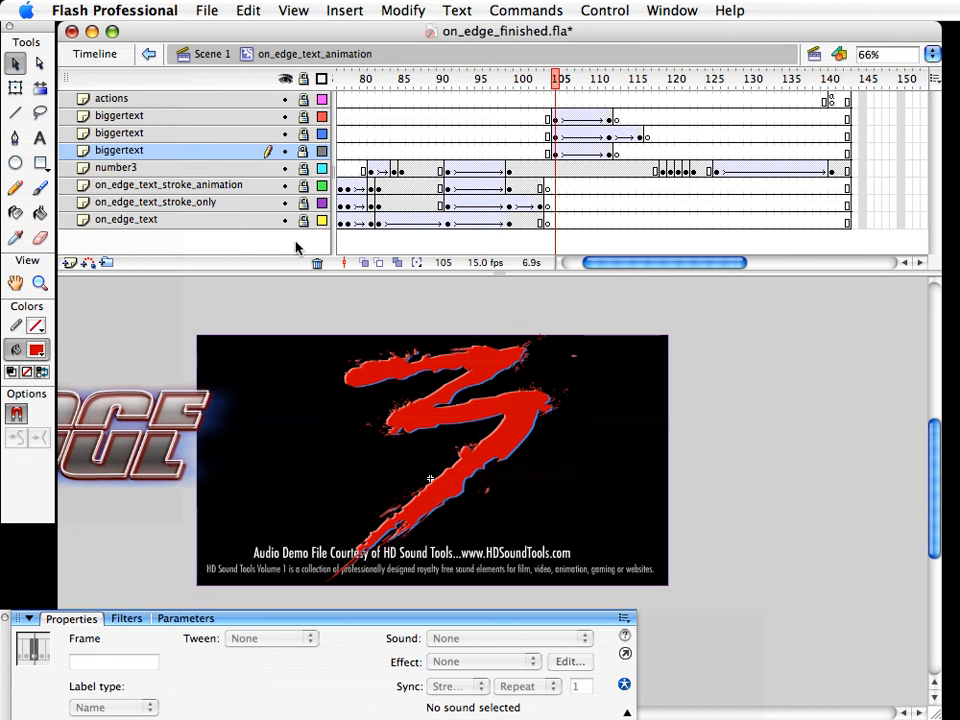
Unlock the third biggertext layer and tint its on_edge_text instance at frame 105 black at 100%
drag(304, 132, 304, 117)
click(100, 306)
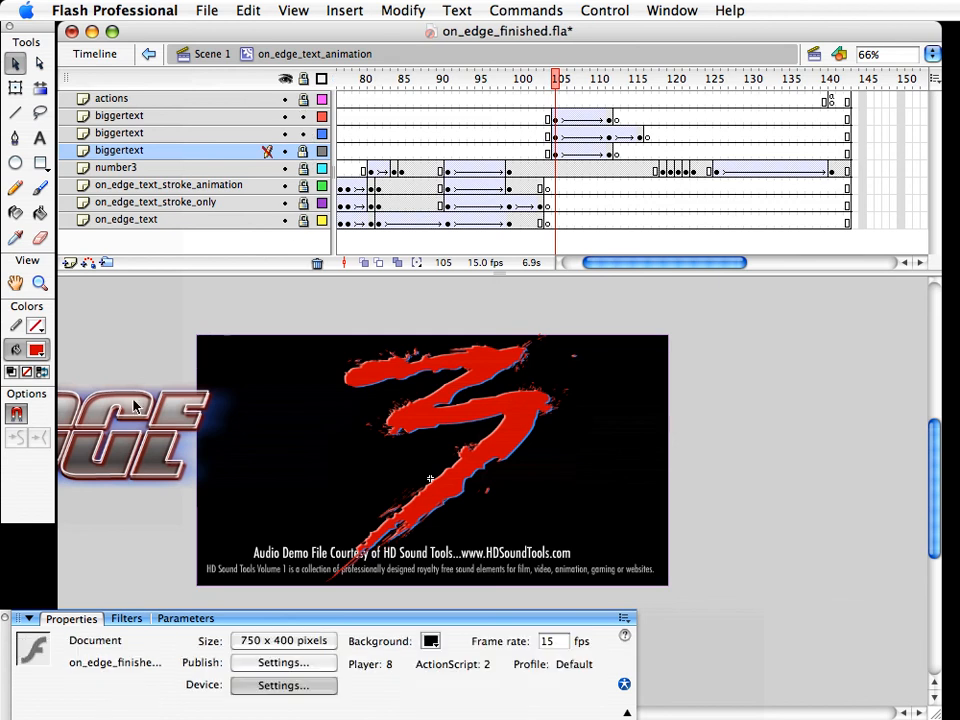
click(304, 151)
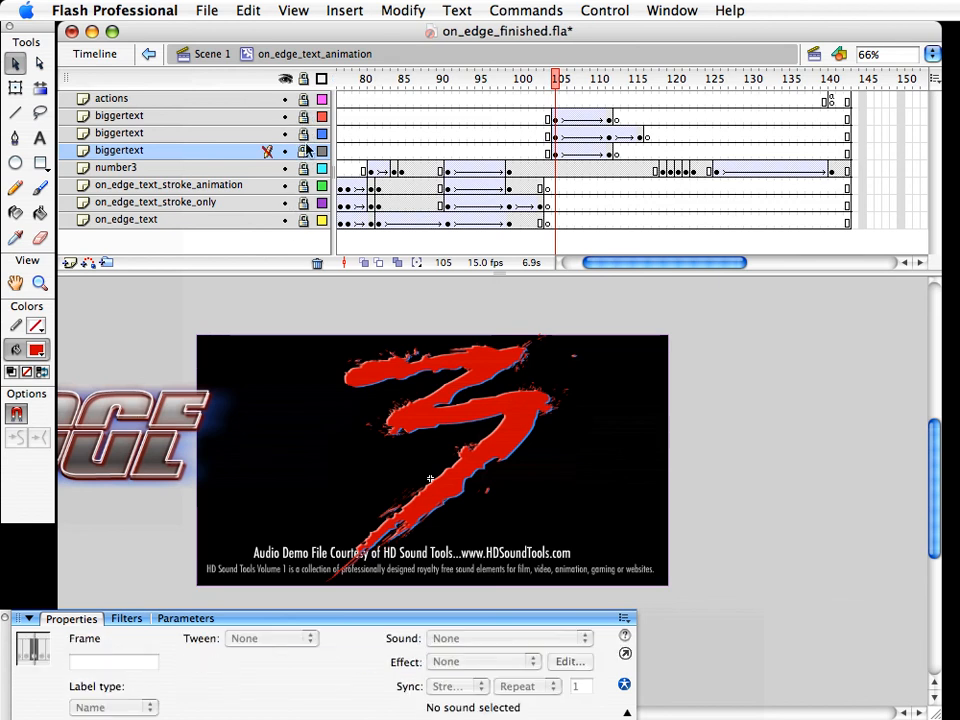
click(304, 151)
click(175, 452)
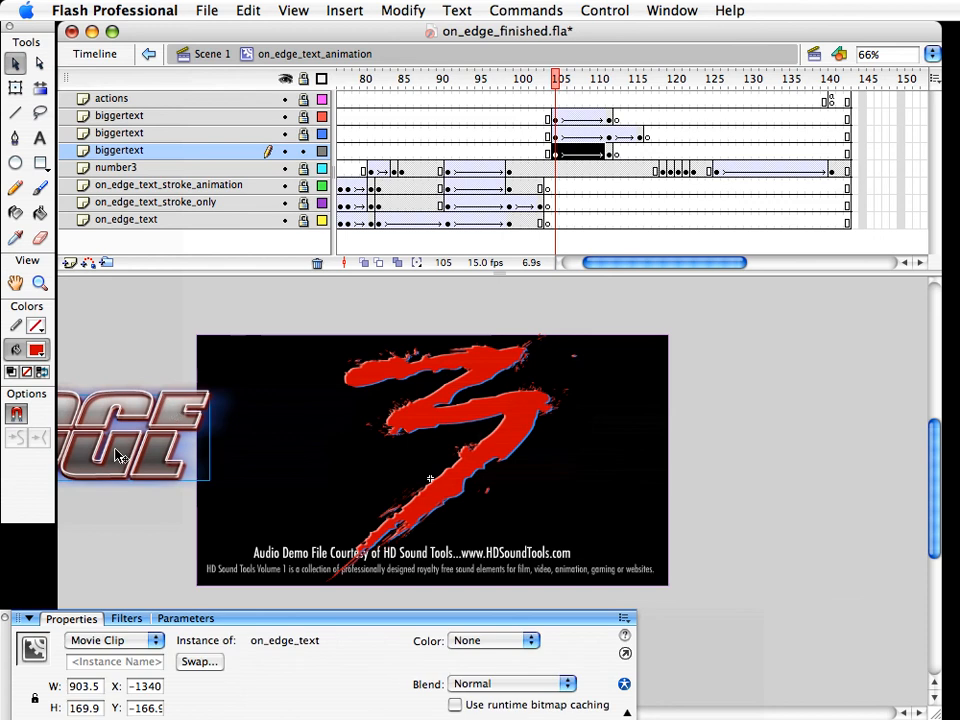
drag(175, 452, 278, 441)
click(496, 645)
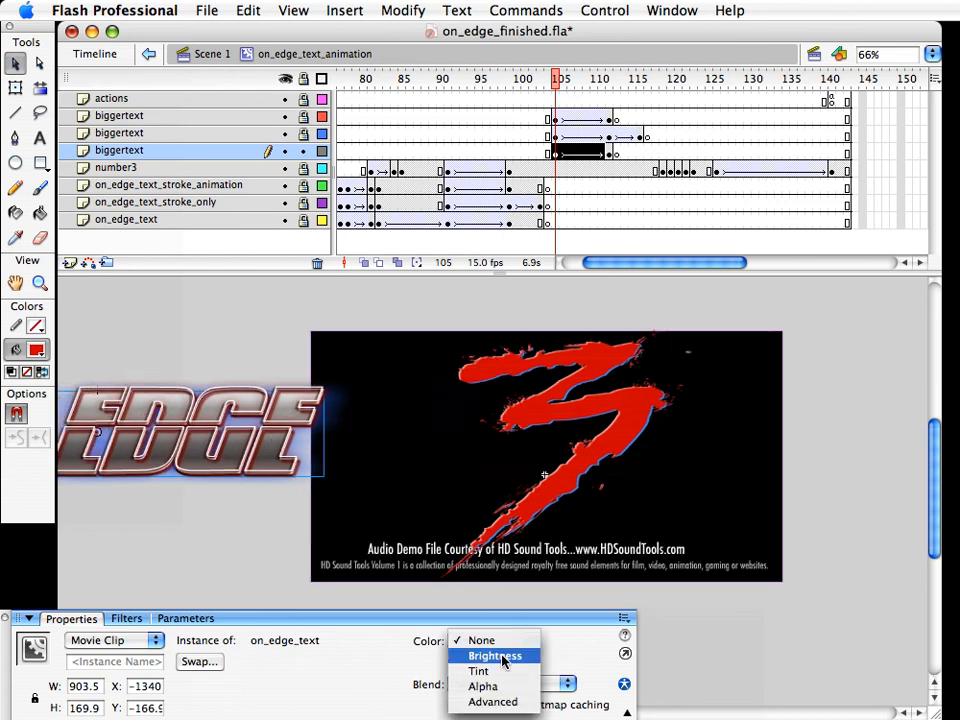
click(508, 671)
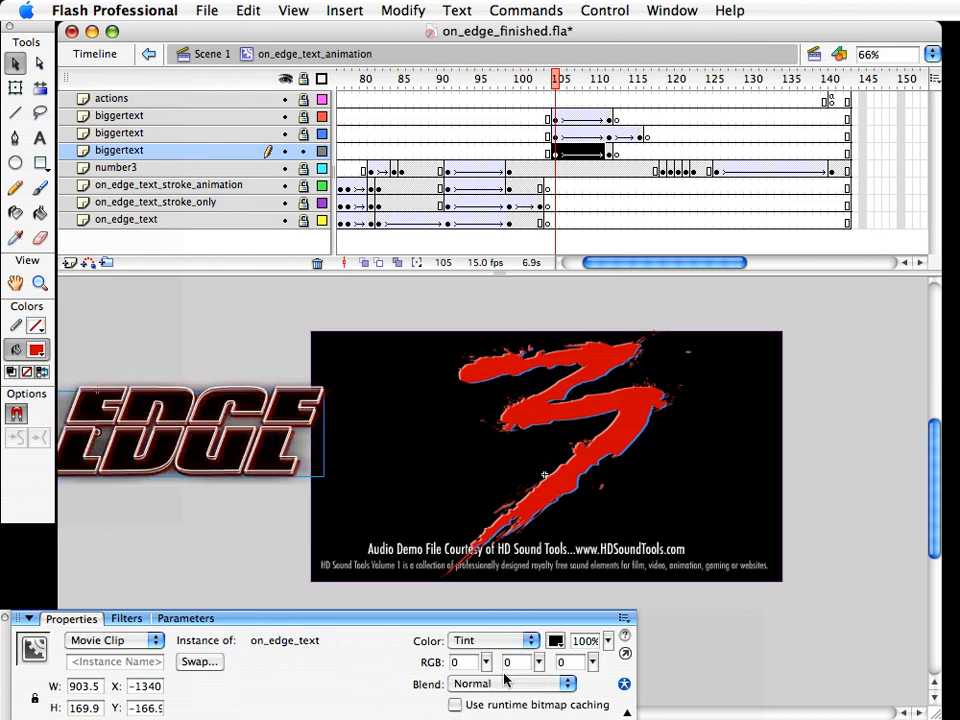
Apply a 100% black tint to the third biggertext layer's on_edge_text instance in the end keyframe at frame 112
click(605, 80)
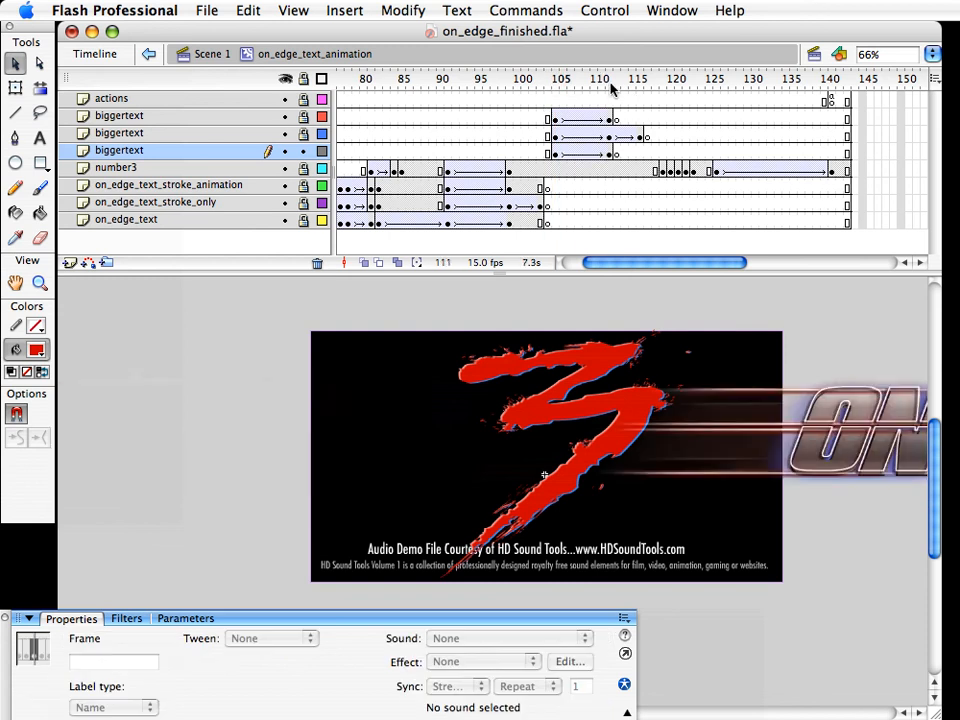
click(885, 410)
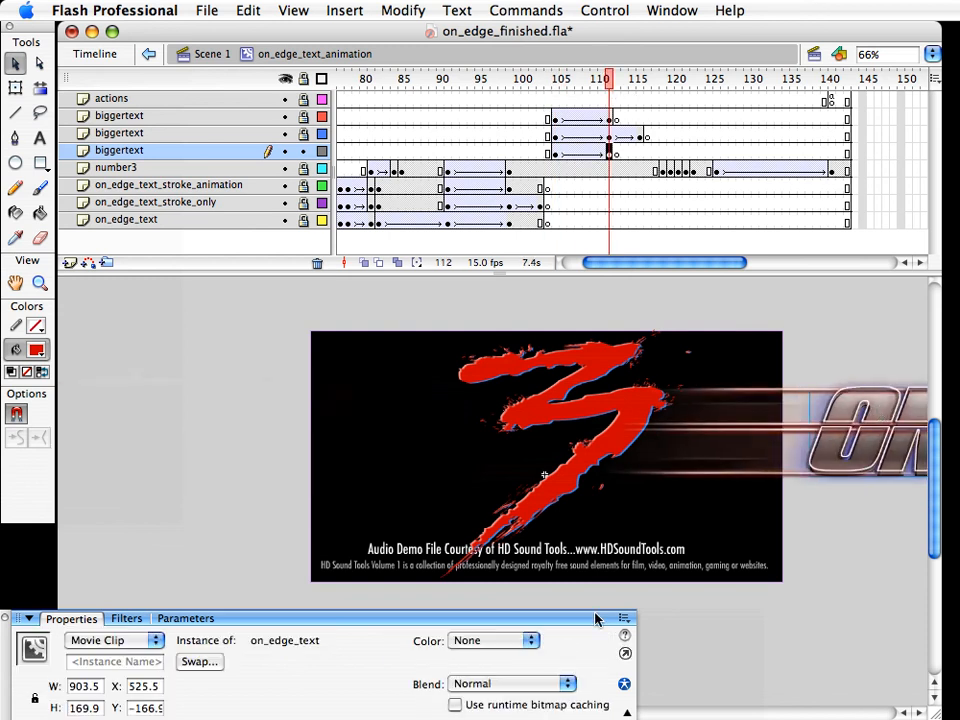
click(496, 641)
click(501, 672)
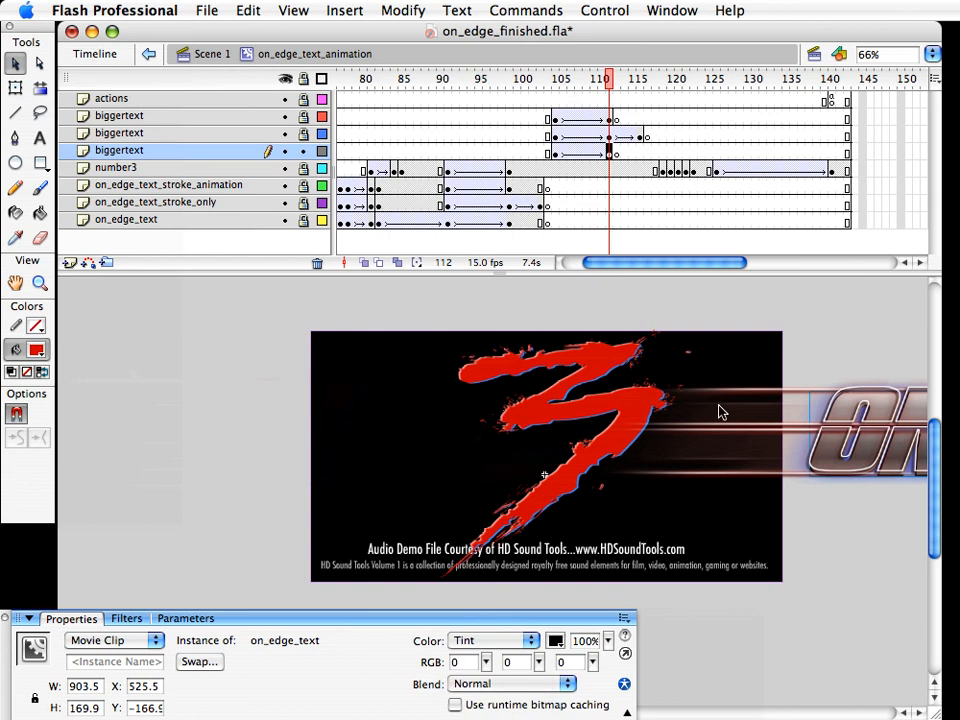
click(538, 439)
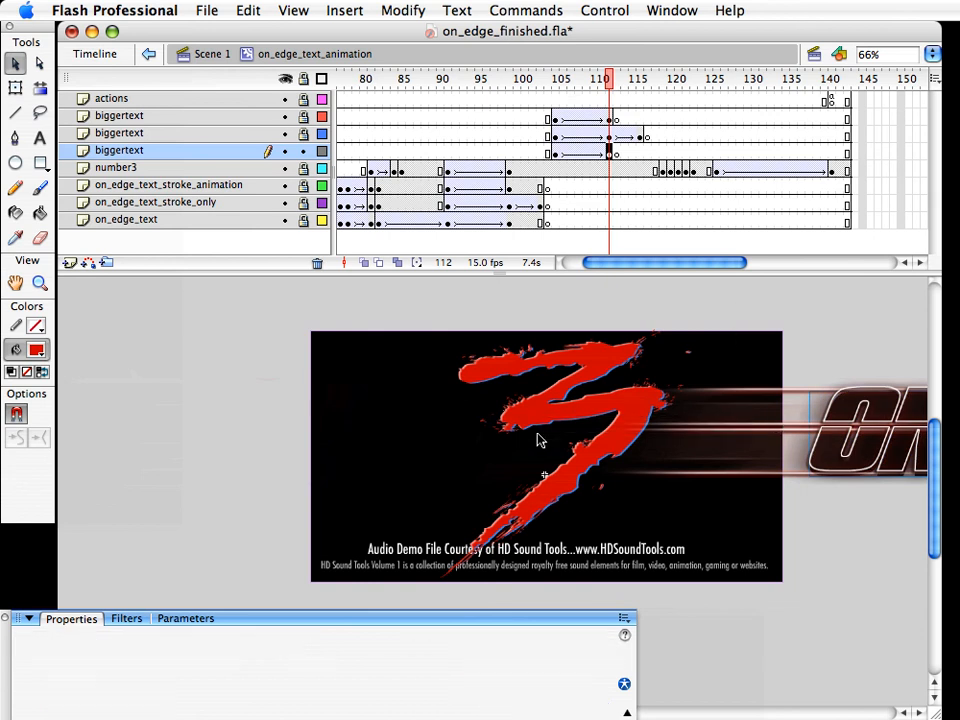
click(893, 410)
drag(829, 491, 621, 503)
drag(749, 416, 541, 421)
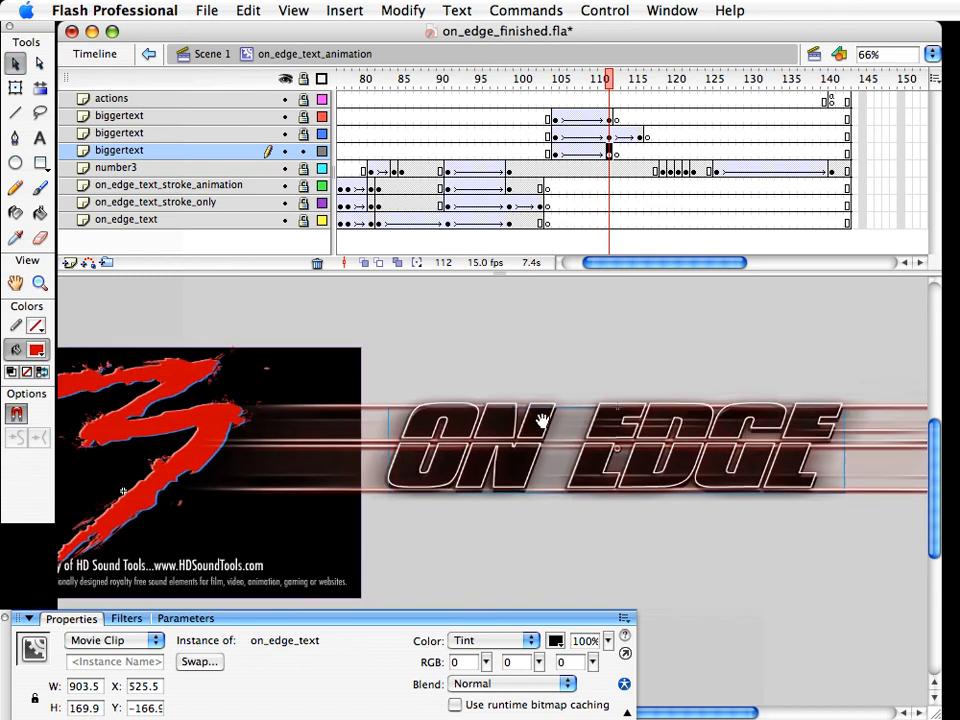
Check the darkened text streaks between frames 106 and 118, then save the file and return to Scene 1
drag(610, 96, 563, 88)
drag(500, 394, 621, 360)
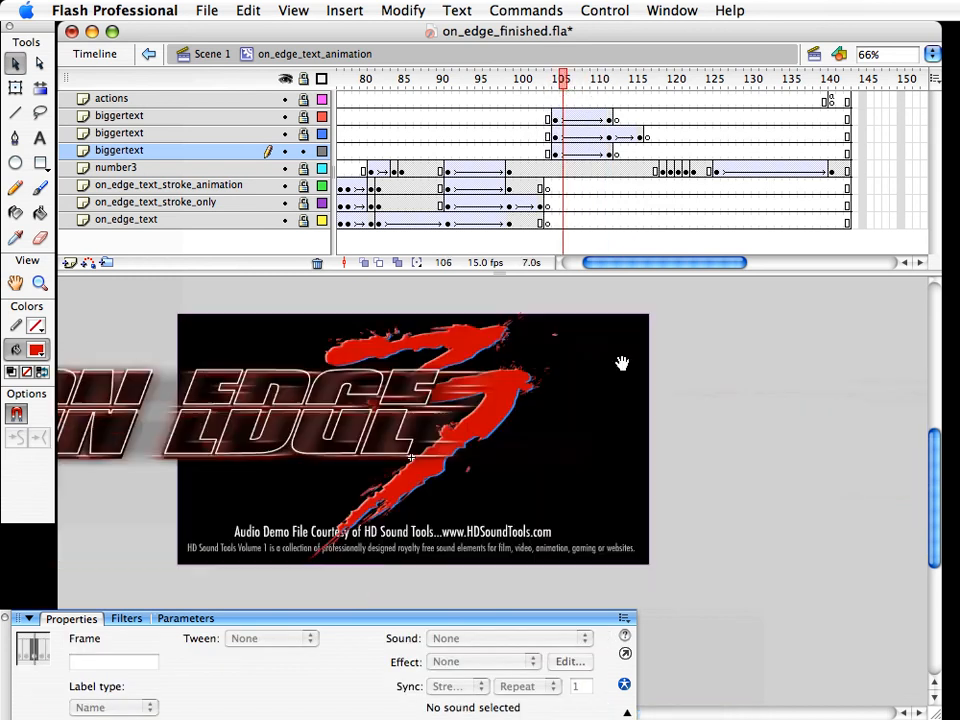
drag(563, 80, 655, 80)
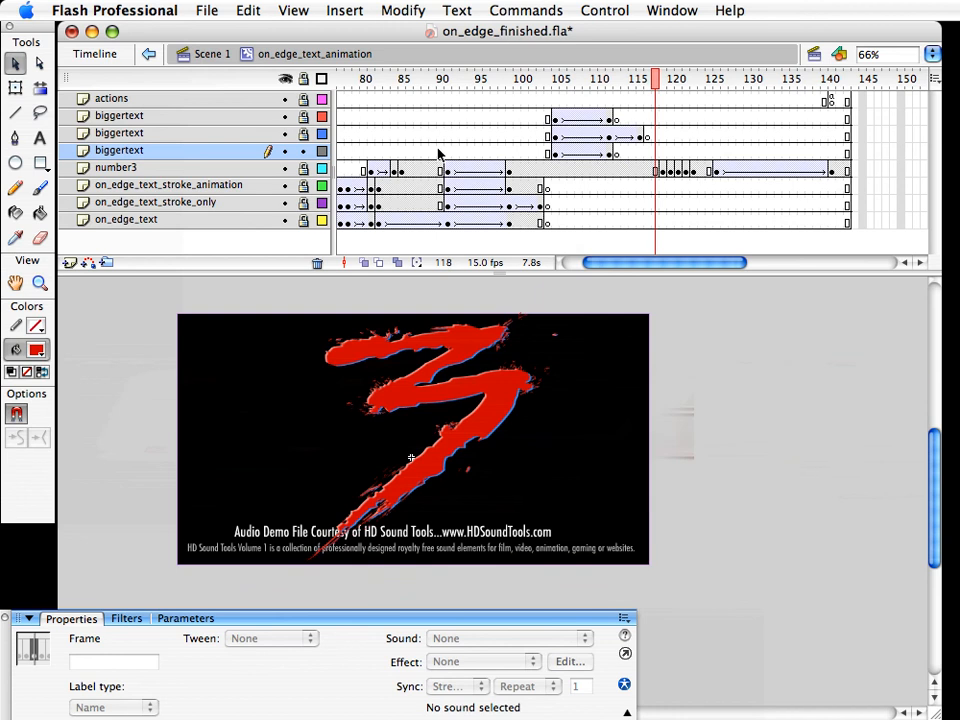
key(super+s)
click(222, 57)
click(517, 134)
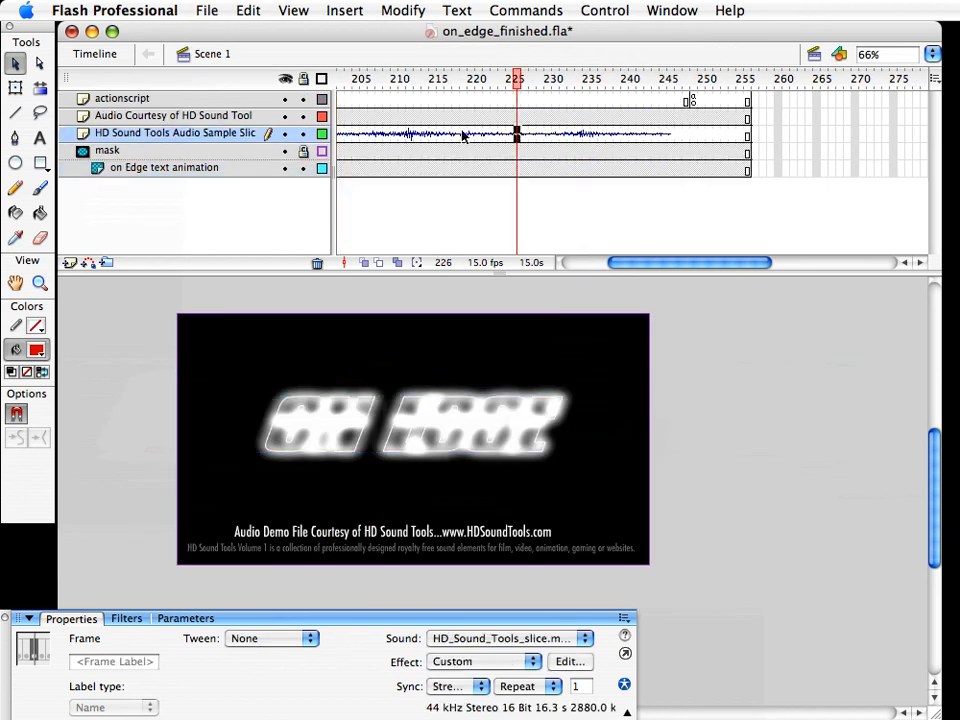
Reopen the on_edge_text_animation clip to find the frame where red fills the stage, then return to Scene 1
click(476, 429)
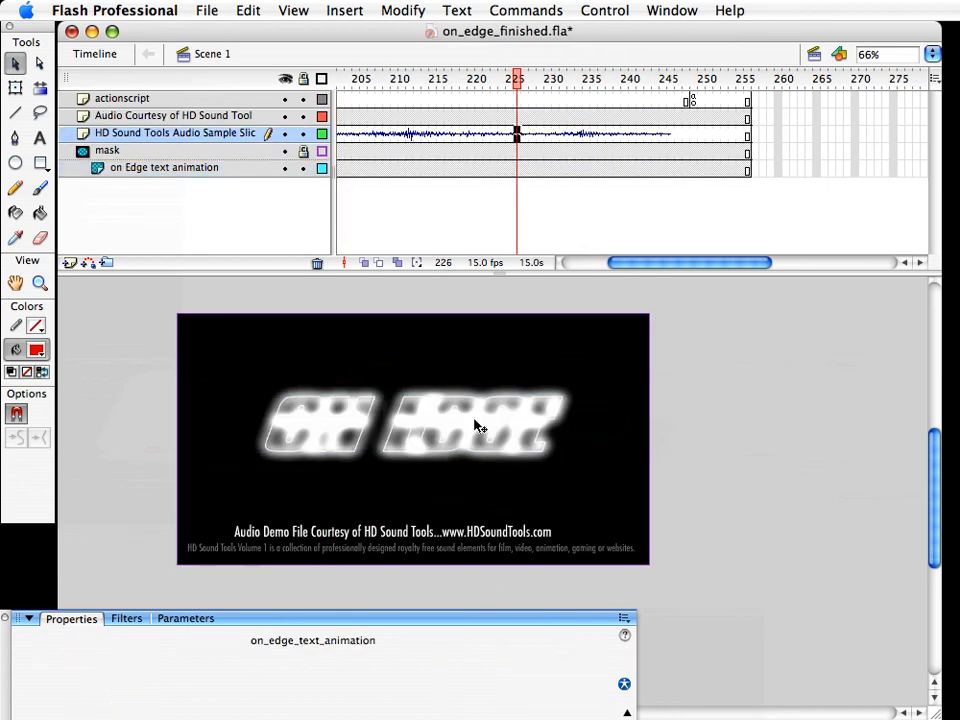
double_click(467, 444)
drag(596, 261, 622, 261)
click(540, 80)
drag(540, 80, 664, 80)
drag(556, 78, 549, 78)
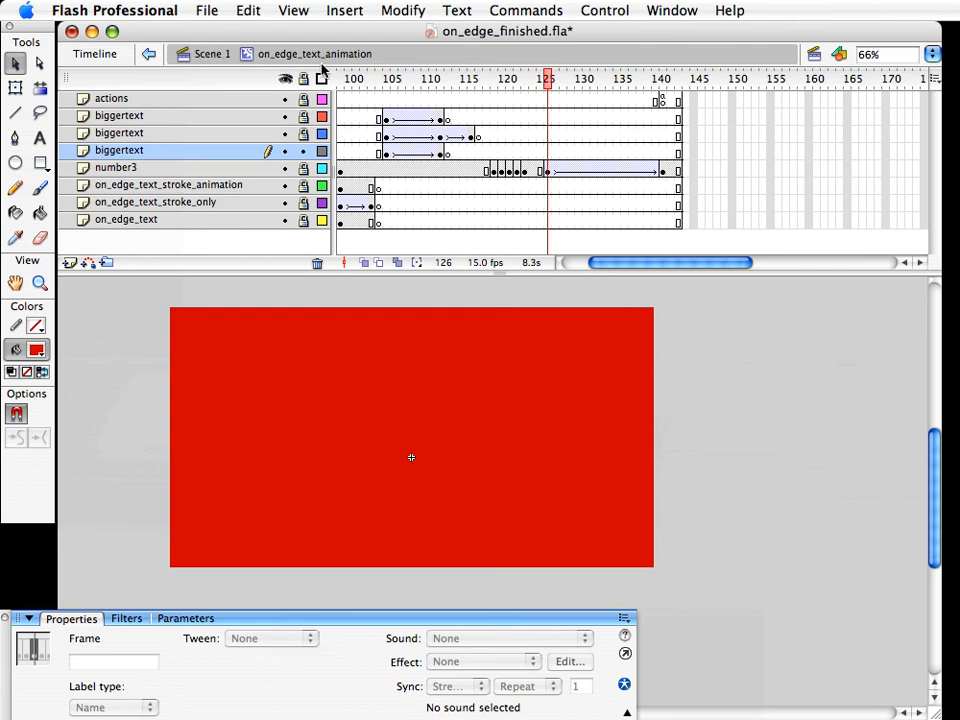
click(148, 54)
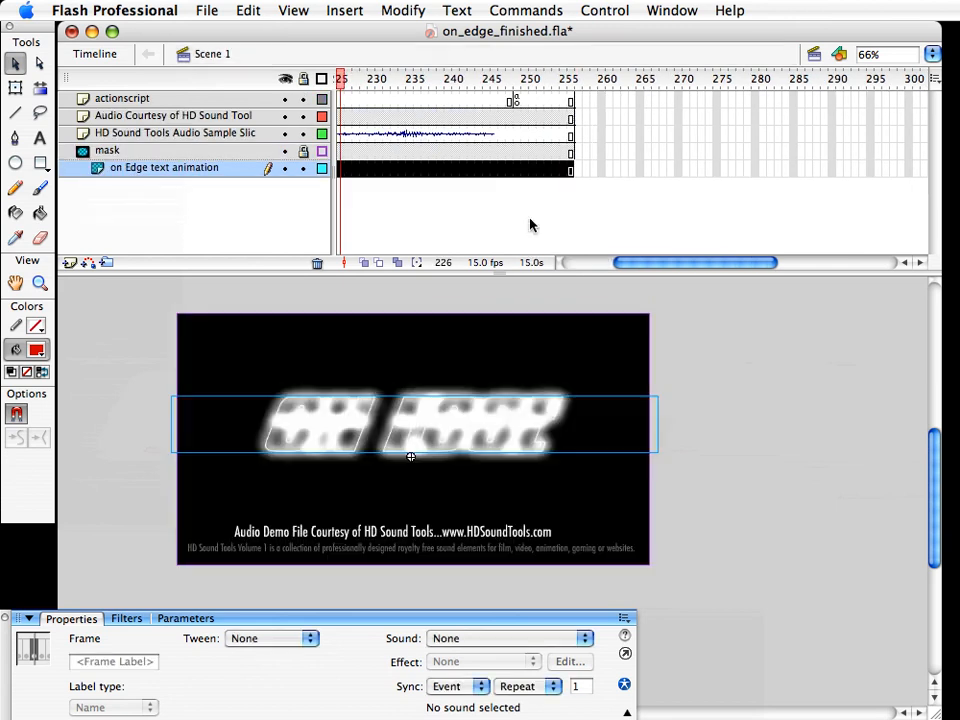
click(434, 399)
Edit the HD Sound Tools sound's envelope so both channels start fading out at about frame 126 and reach silence at about frame 153
click(433, 133)
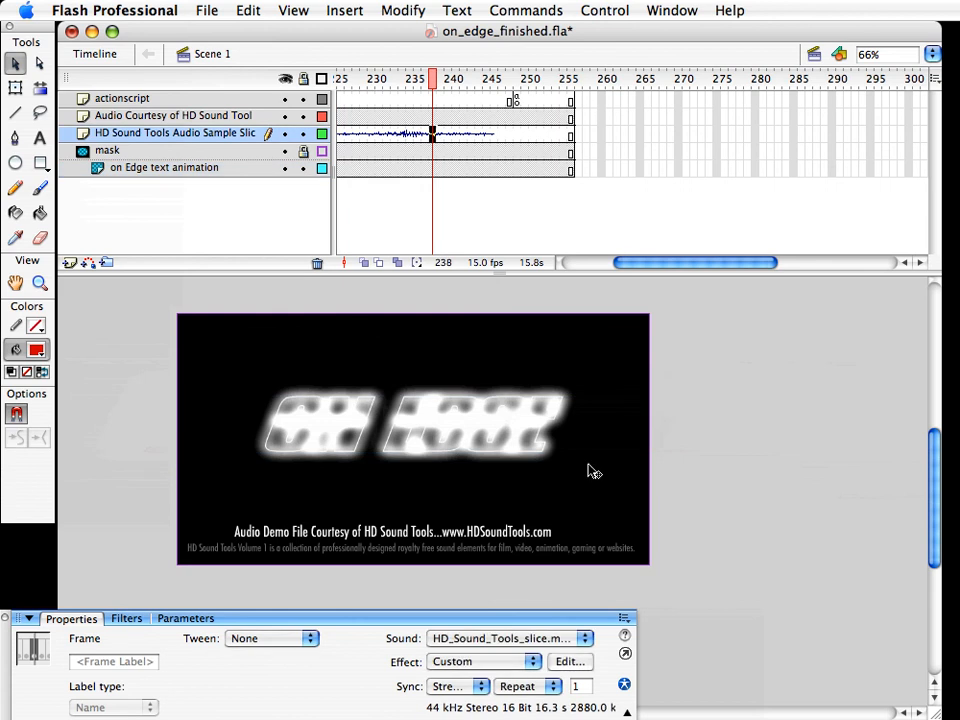
click(569, 662)
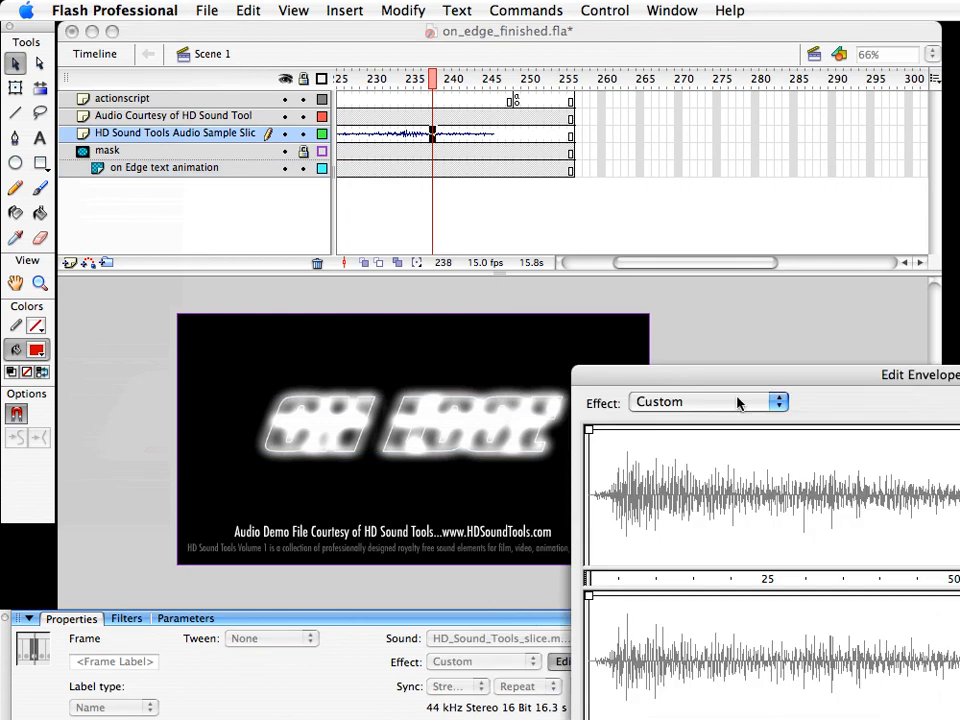
drag(724, 380, 306, 145)
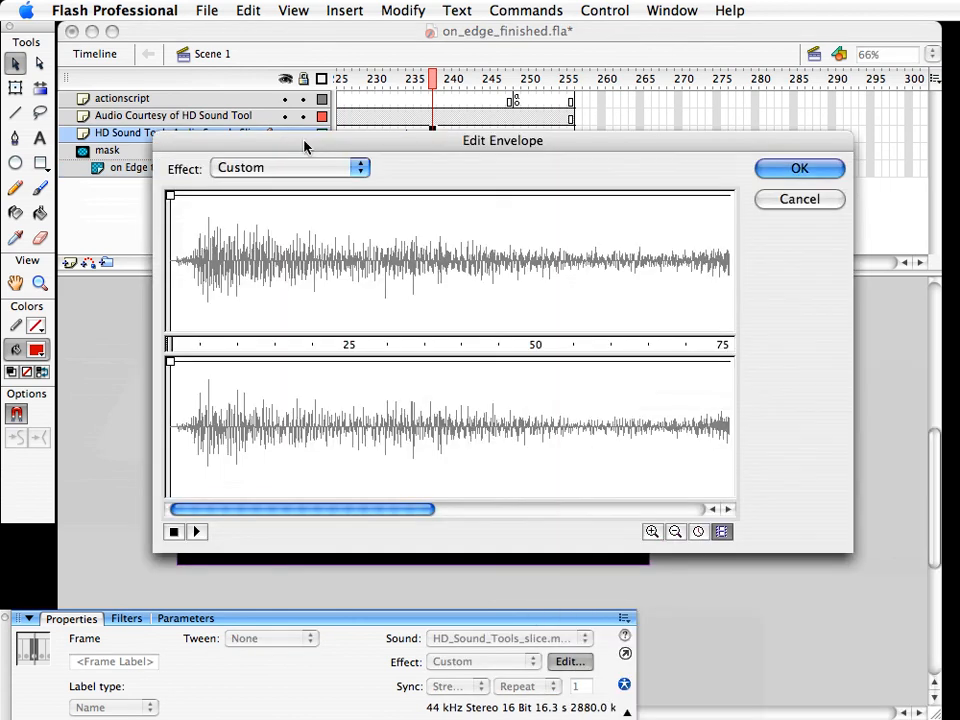
click(675, 533)
click(675, 533)
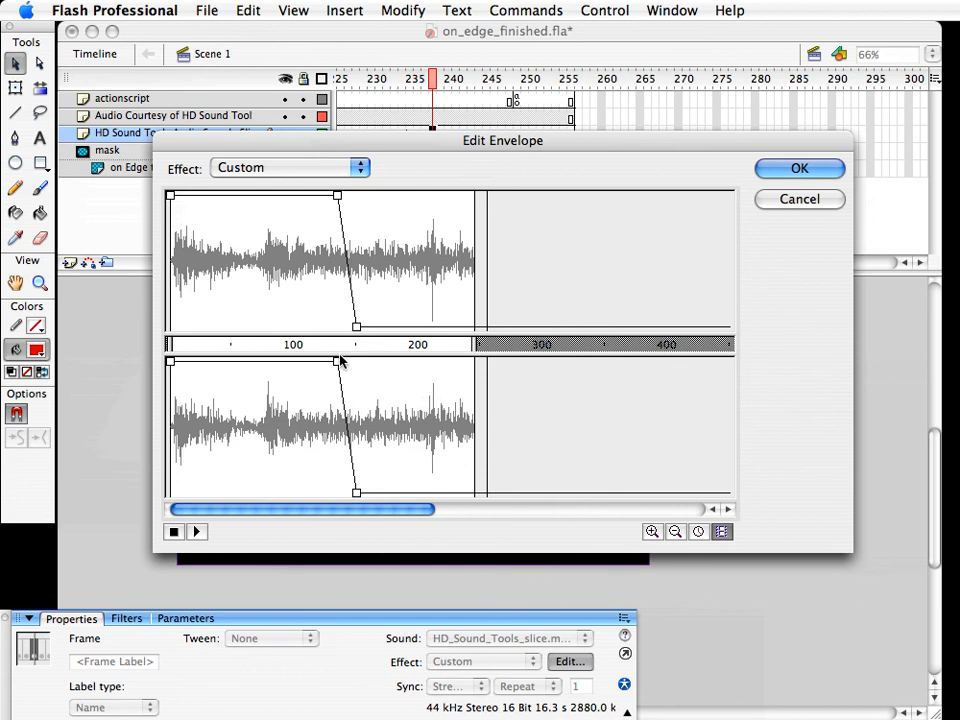
click(652, 532)
drag(431, 510, 451, 510)
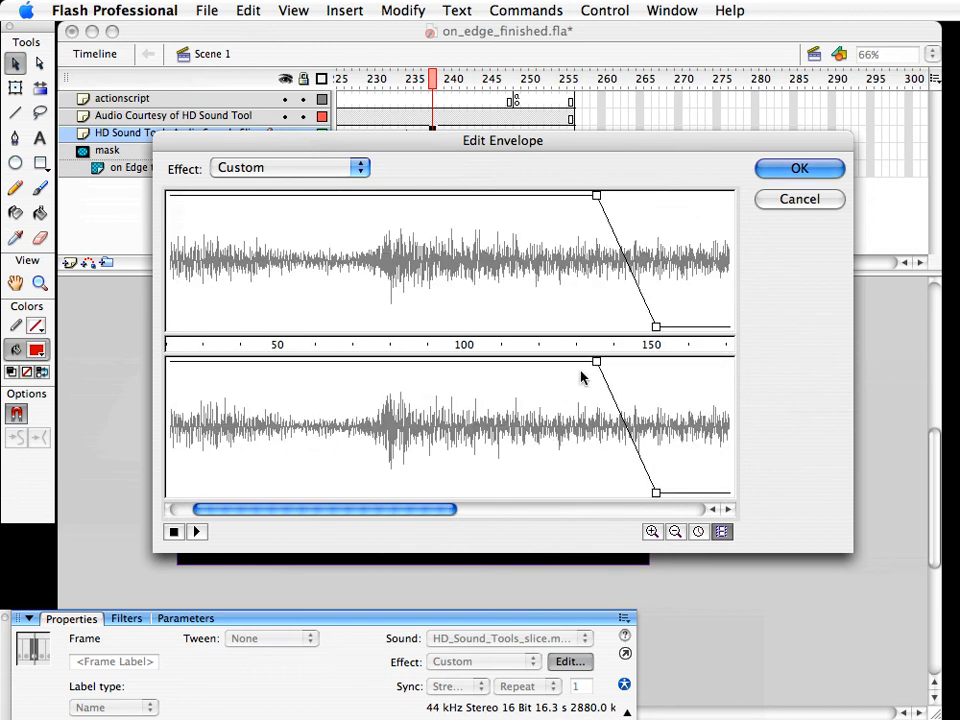
drag(596, 362, 560, 361)
drag(659, 495, 645, 314)
drag(664, 195, 664, 231)
drag(664, 360, 646, 510)
drag(656, 231, 660, 338)
click(797, 167)
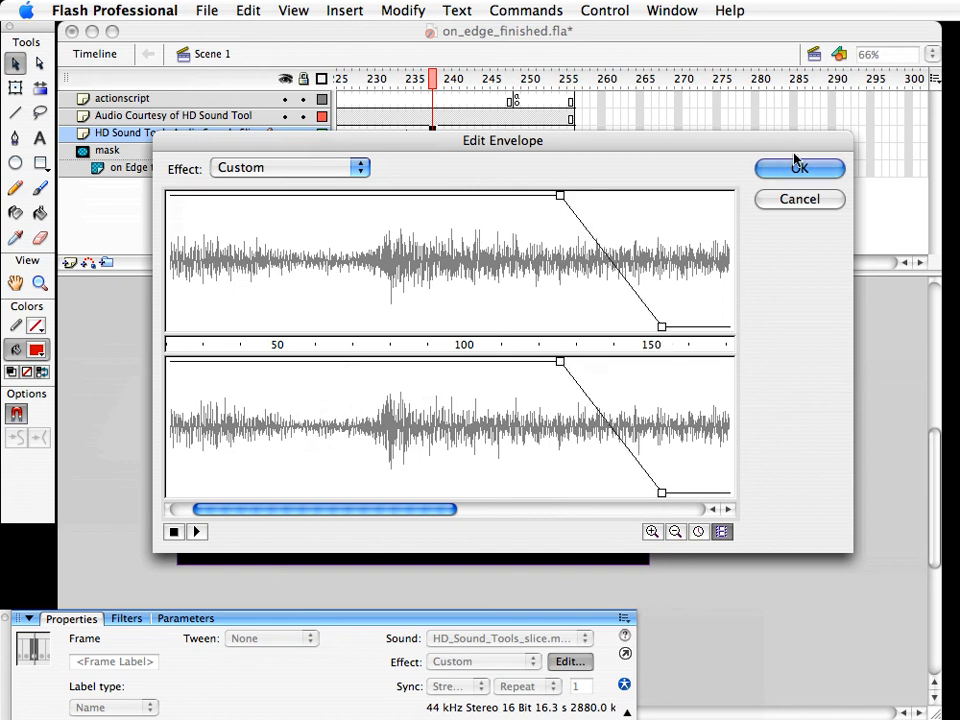
Remove the frames from about 177 through 246 across all layers, ending the main timeline at frame 185
drag(638, 262, 622, 263)
drag(563, 85, 818, 85)
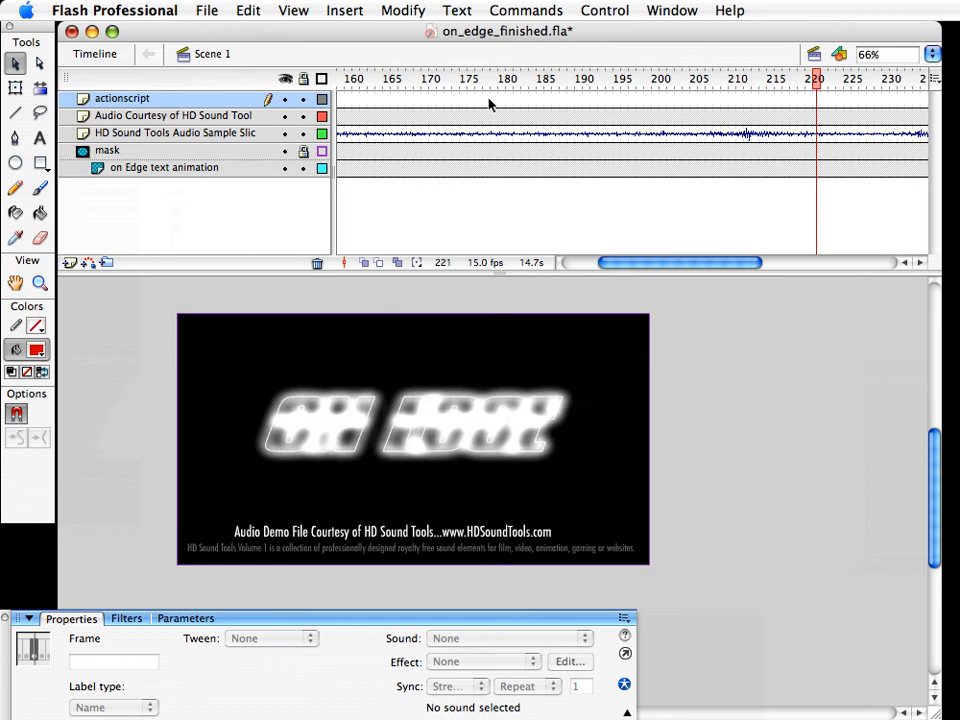
drag(489, 103, 883, 210)
right_click(594, 133)
click(437, 239)
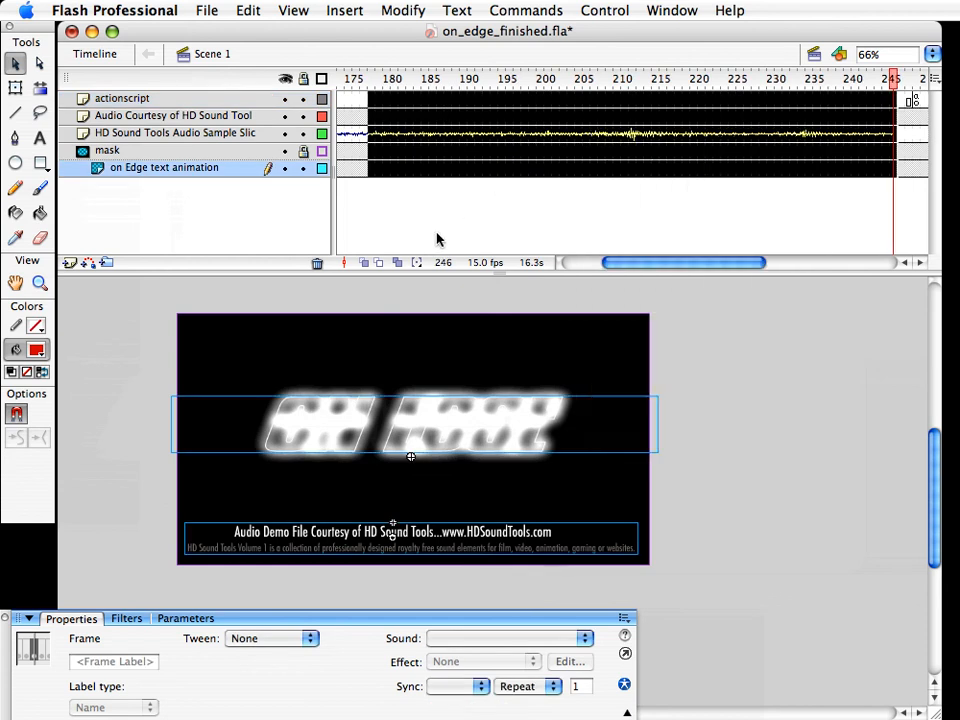
click(437, 239)
drag(393, 122, 711, 236)
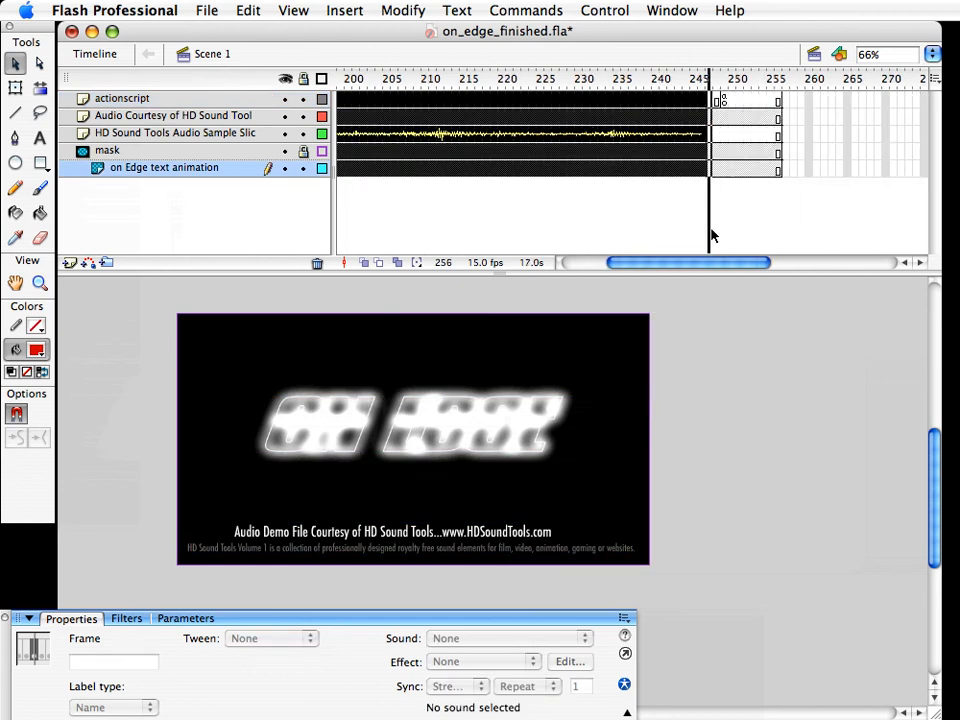
right_click(680, 163)
click(718, 218)
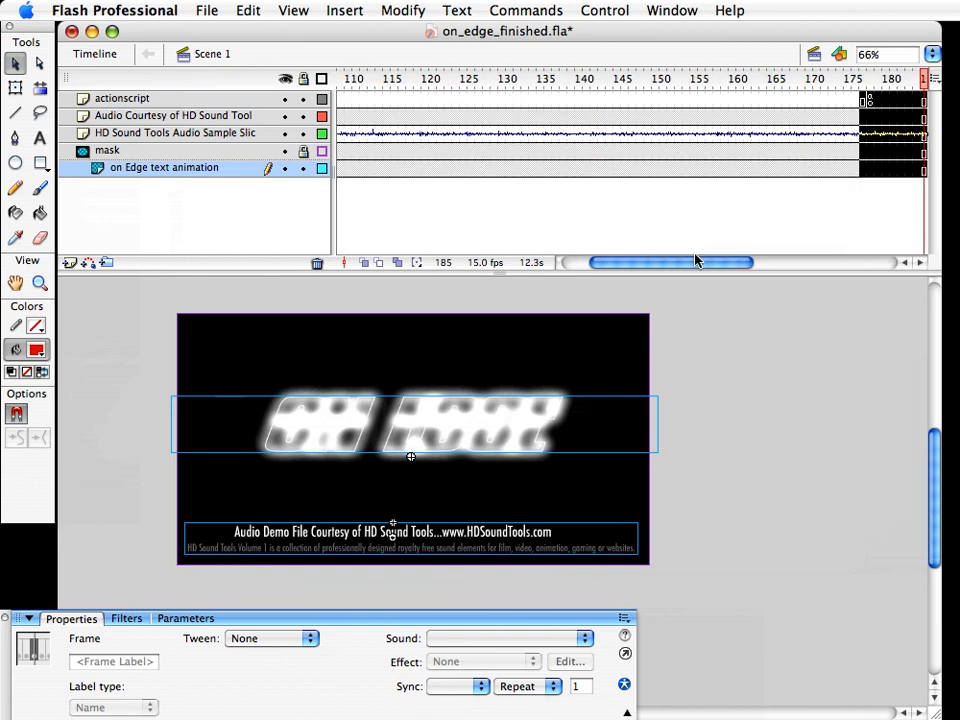
Save the file and move the playhead back to frame 1 of the main timeline
click(599, 80)
key(super+s)
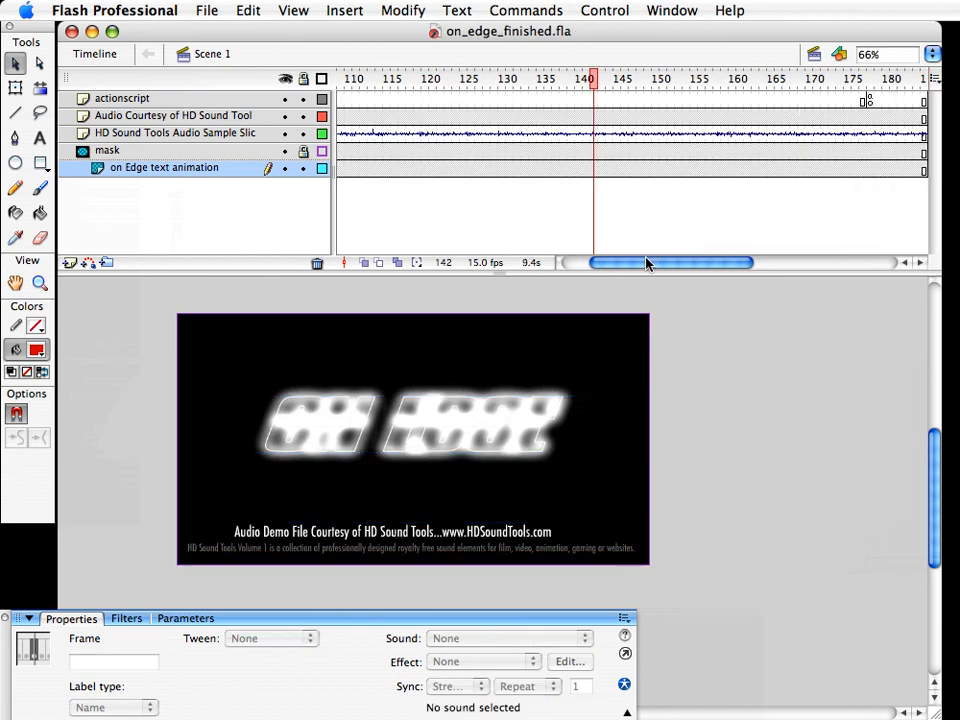
drag(647, 264, 619, 266)
click(340, 79)
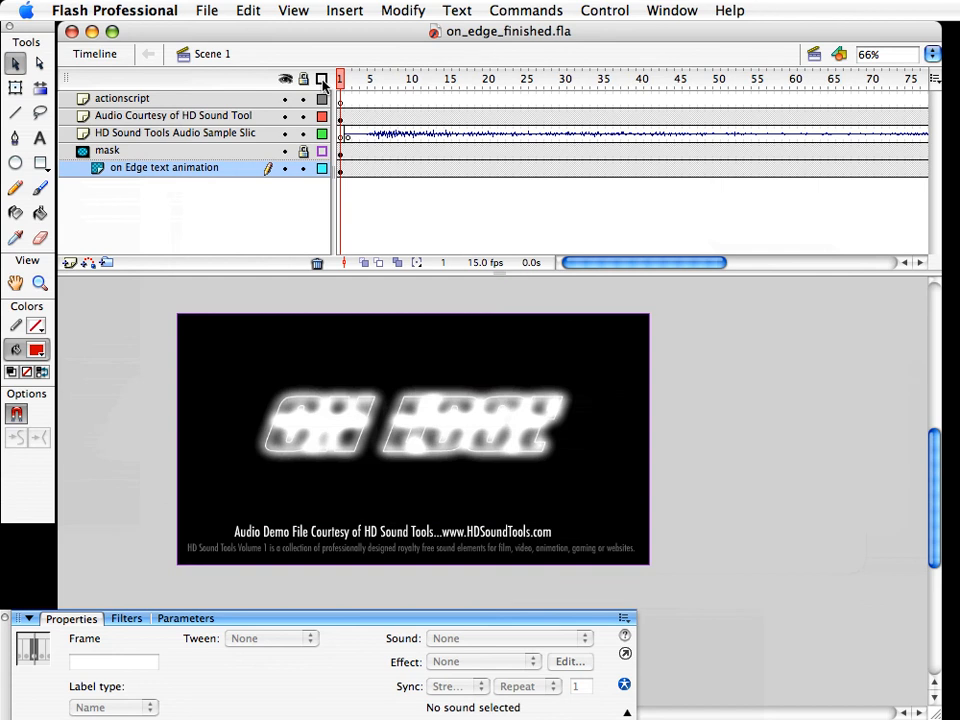
Try moving the end of the sound's fade-out to about frame 151 in the envelope editor
click(370, 134)
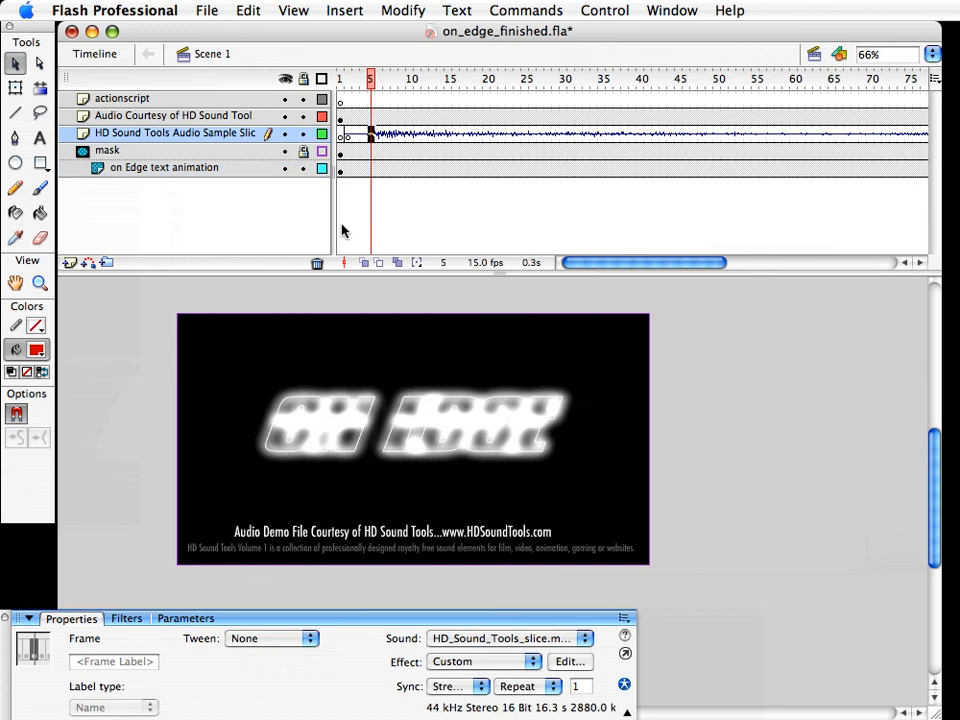
click(565, 662)
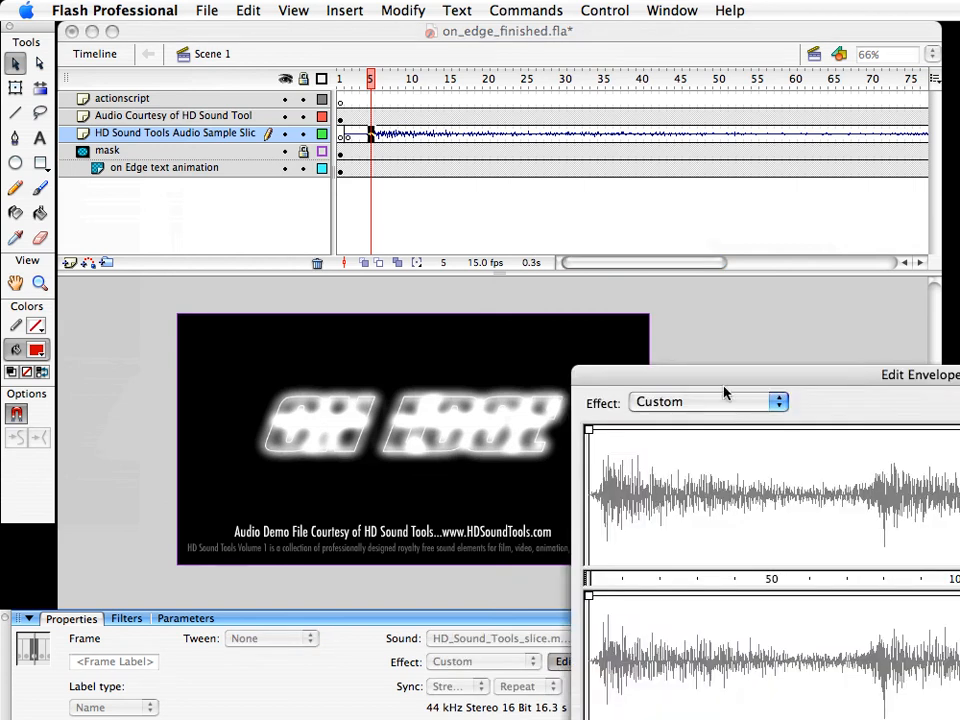
drag(724, 393, 318, 163)
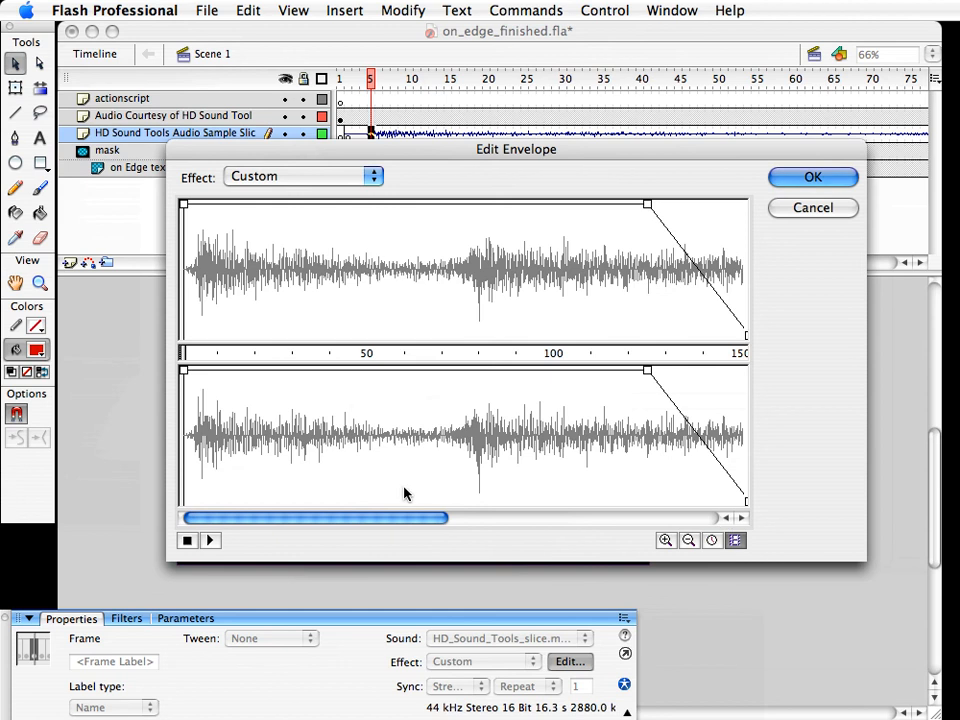
click(738, 518)
click(738, 518)
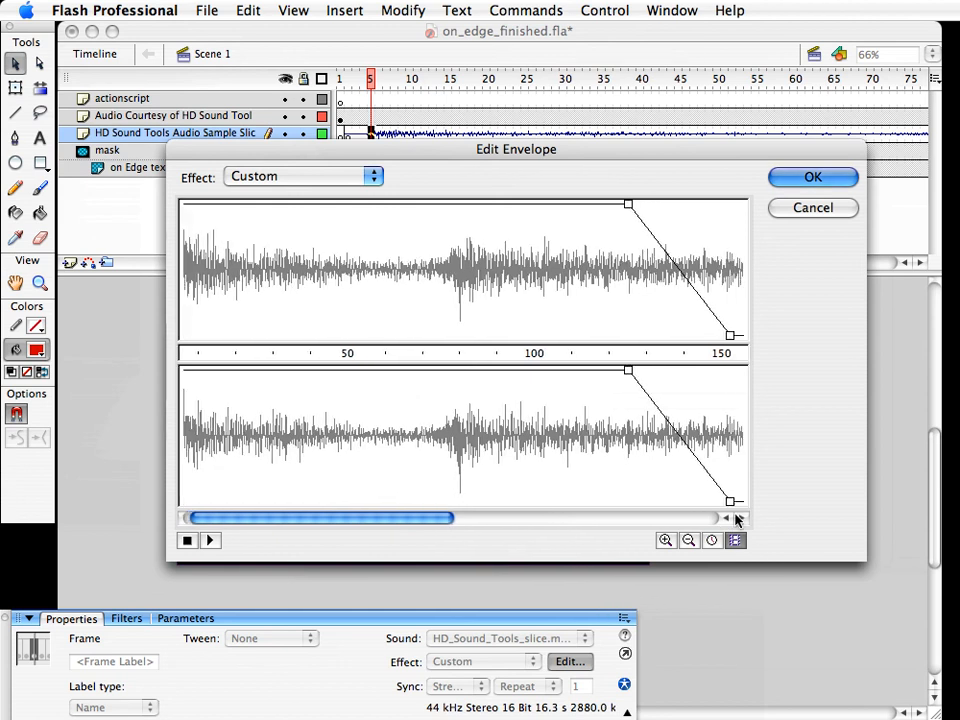
click(738, 517)
mouse_move(722, 502)
mouse_down()
mouse_move(731, 510)
mouse_move(717, 514)
mouse_up()
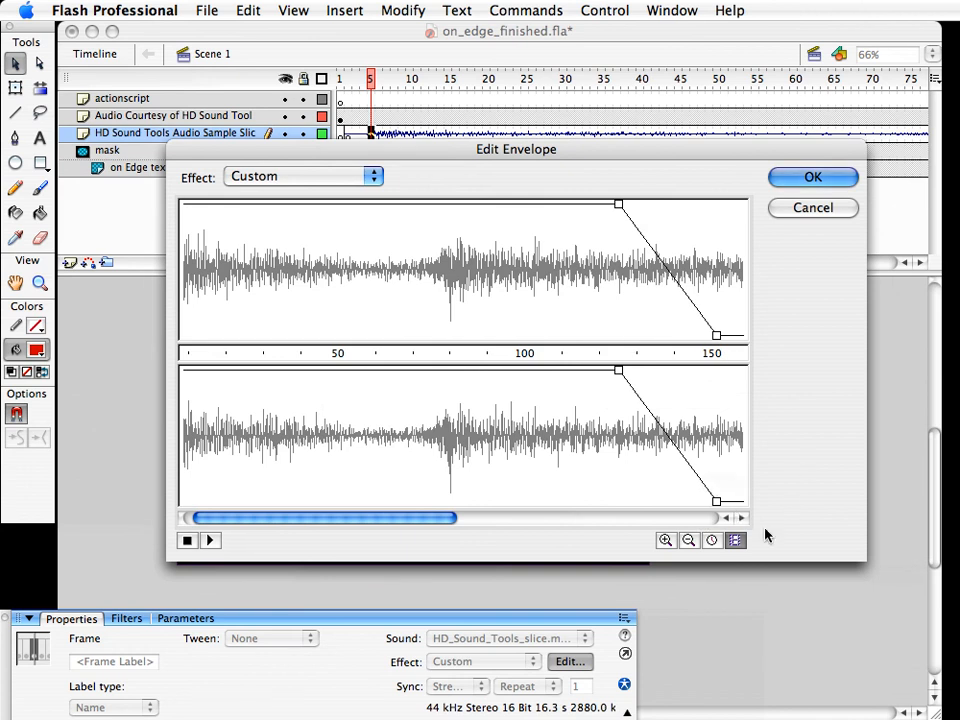
click(800, 212)
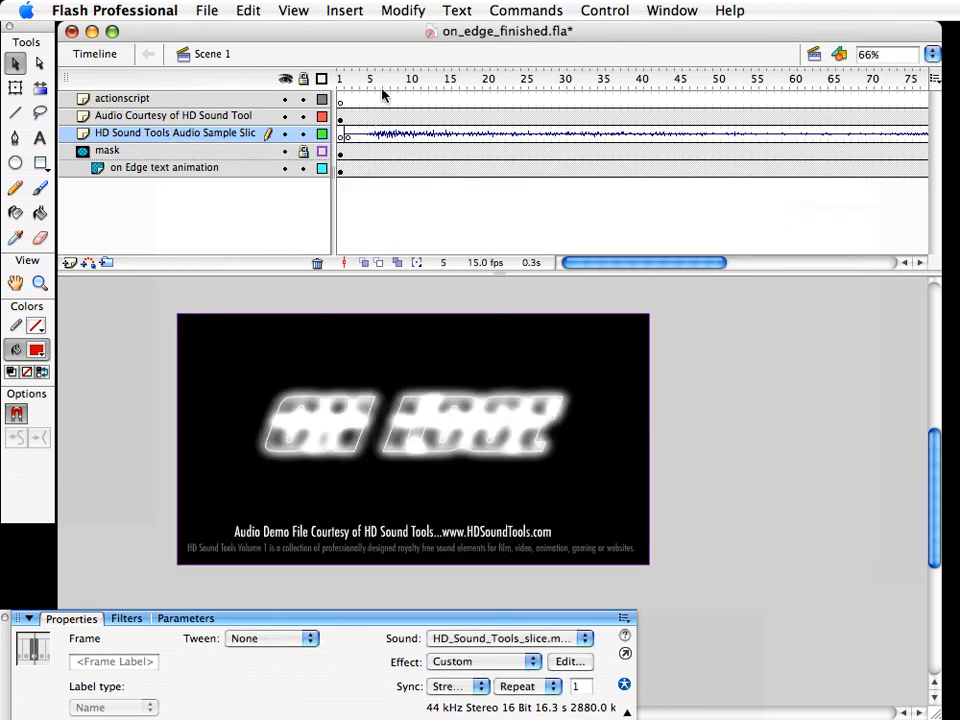
Scrub the main timeline through to frame 94 and select the on_edge_text_animation clip on the stage
drag(382, 85, 542, 85)
drag(639, 263, 659, 265)
click(464, 85)
click(429, 414)
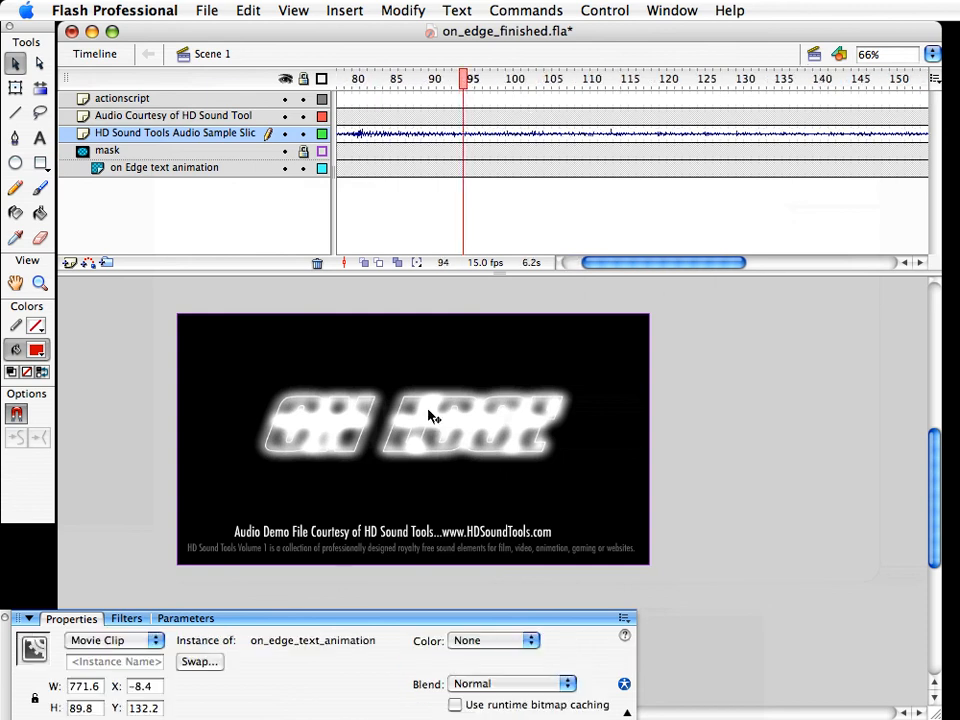
Delete the HD Sound Tools credit text from the stage, remove its layer, and save the file
click(401, 541)
key(Delete)
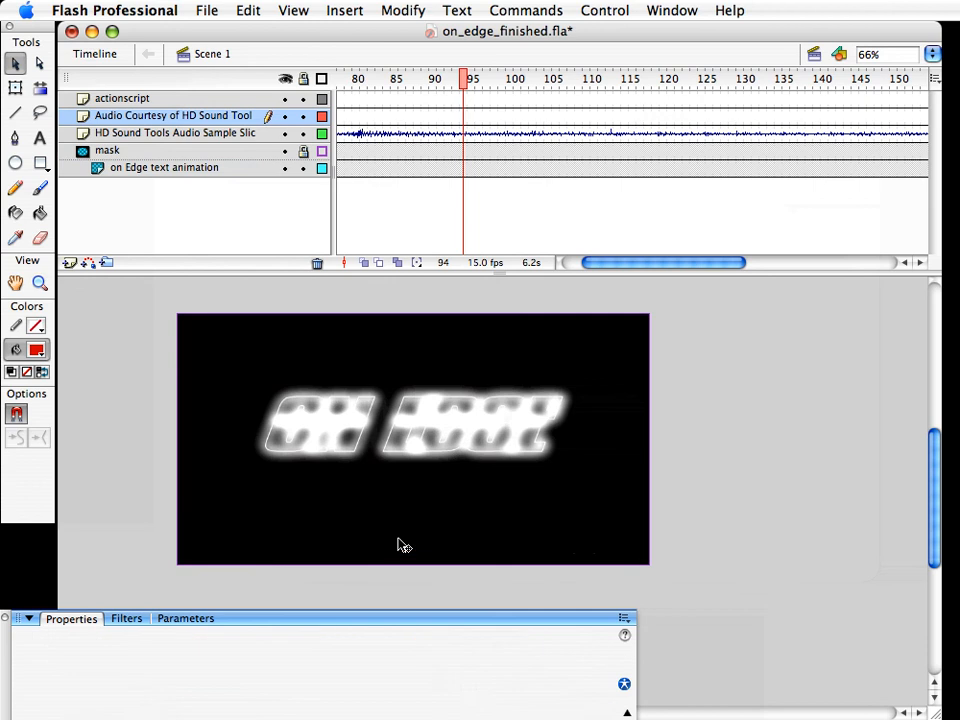
click(237, 113)
click(315, 262)
key(super+s)
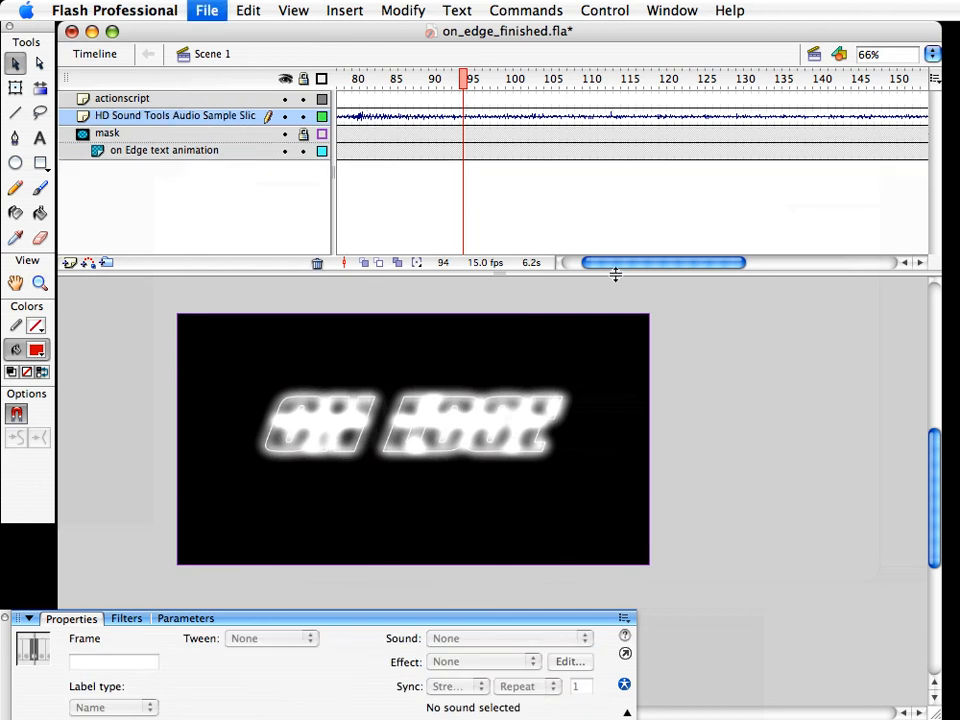
Test the movie, close the preview, and place the playhead at frame 2 of the main timeline
drag(615, 265, 583, 263)
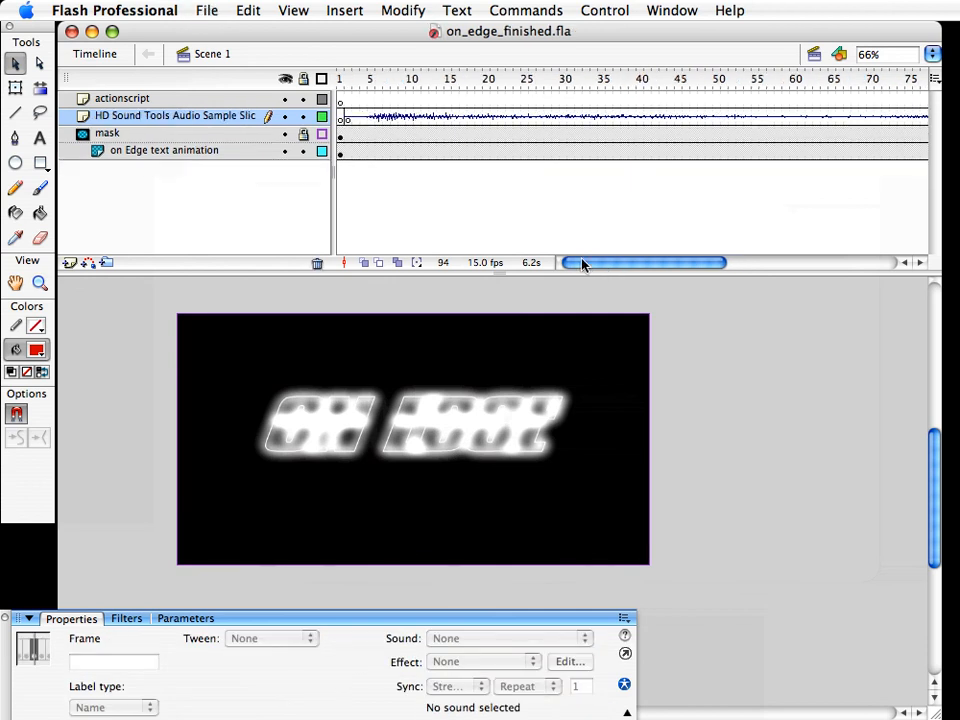
key(super+Return)
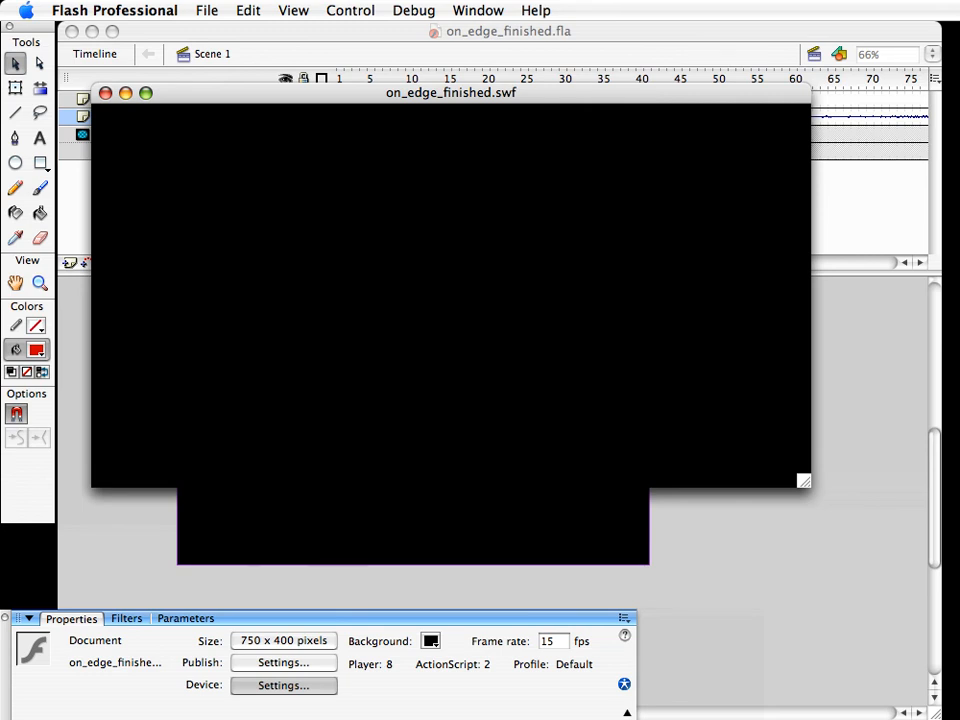
click(105, 93)
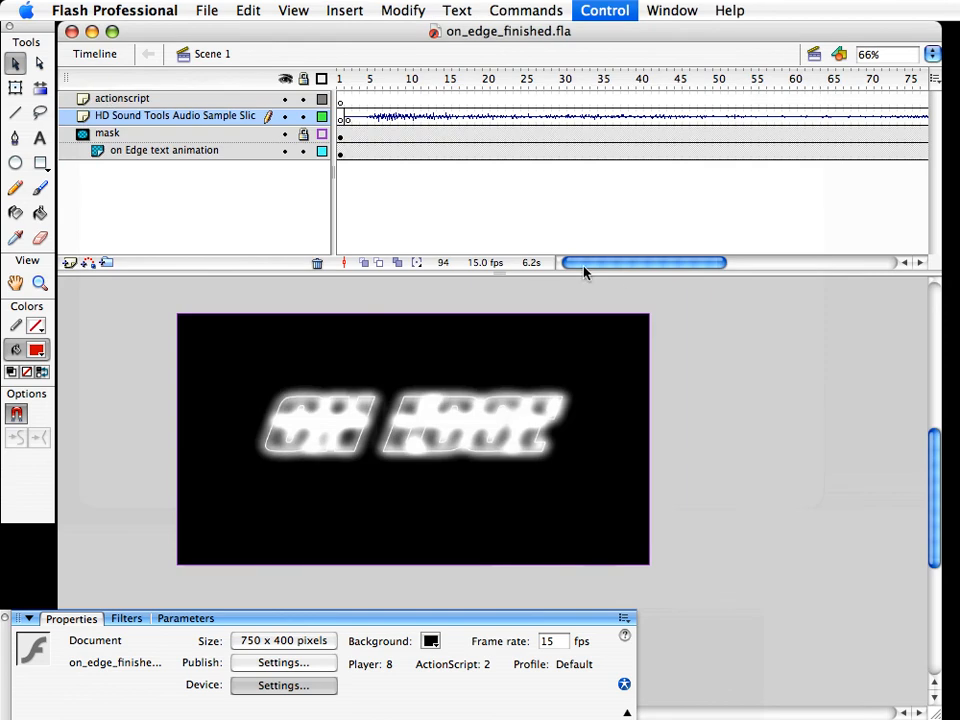
mouse_move(585, 271)
mouse_down()
mouse_move(617, 266)
mouse_move(579, 262)
mouse_up()
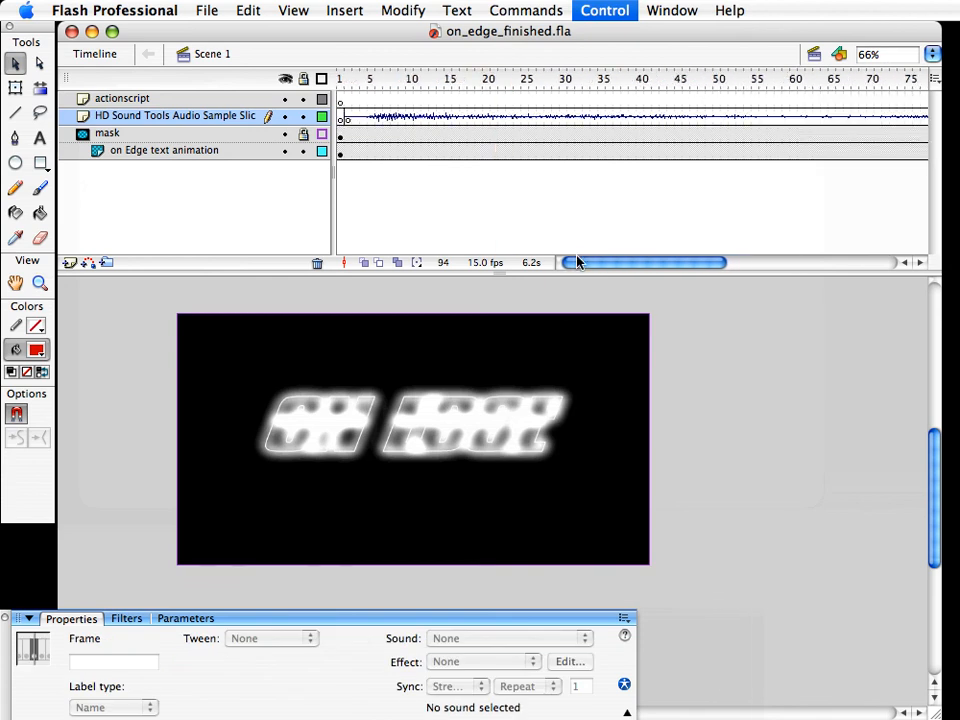
click(348, 78)
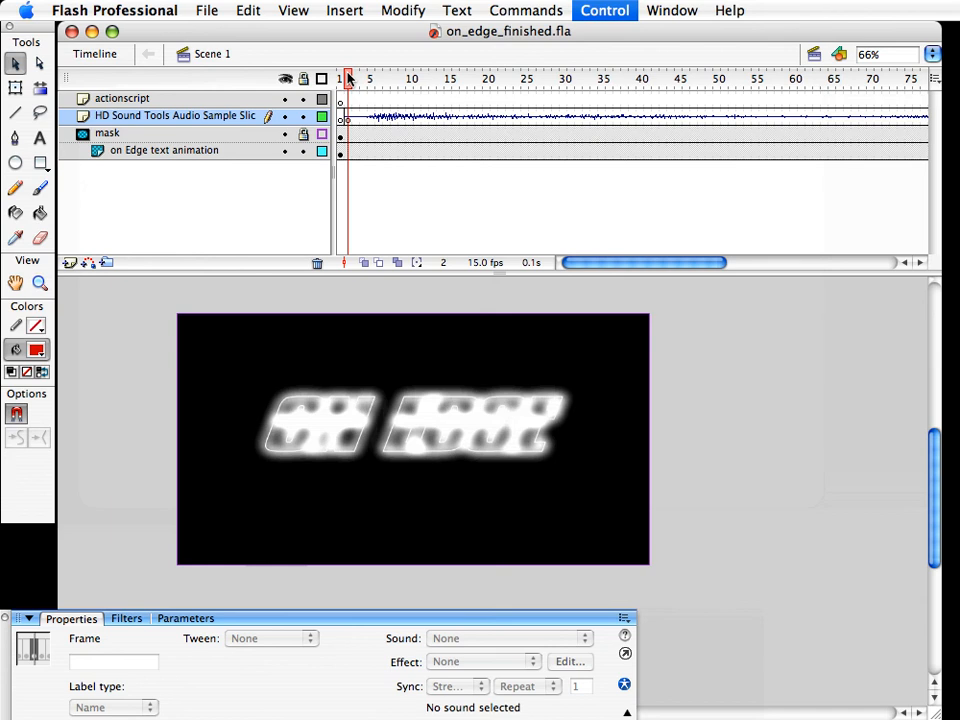
Begin a movie export named untitled.mov to the Flash8_Pro_only folder in QuickTime Video format
click(207, 10)
mouse_move(311, 294)
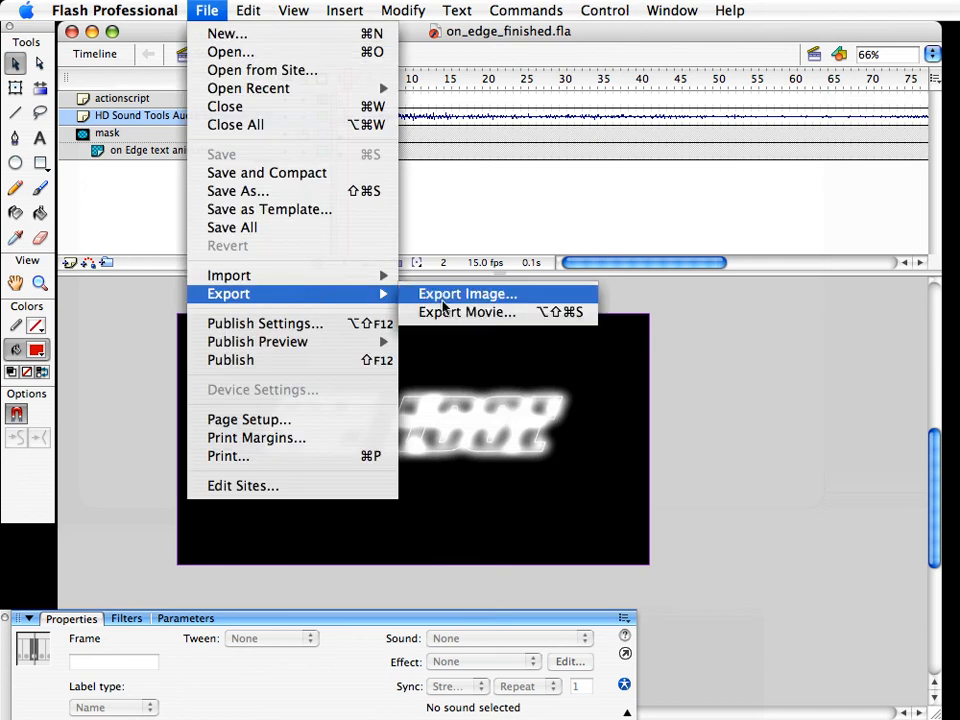
click(445, 312)
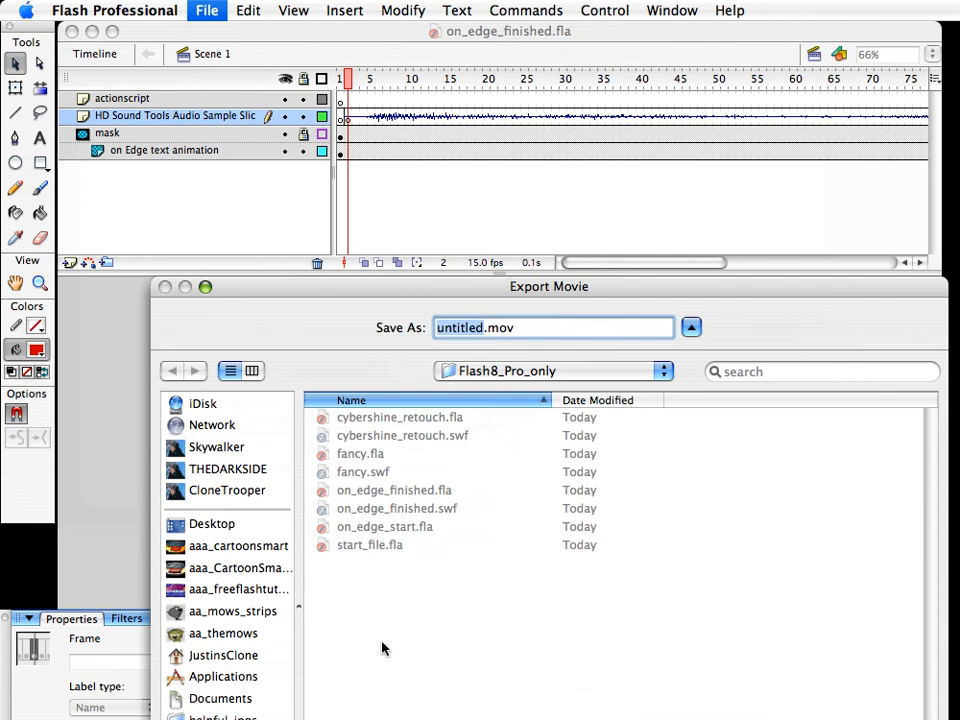
drag(299, 621, 160, 621)
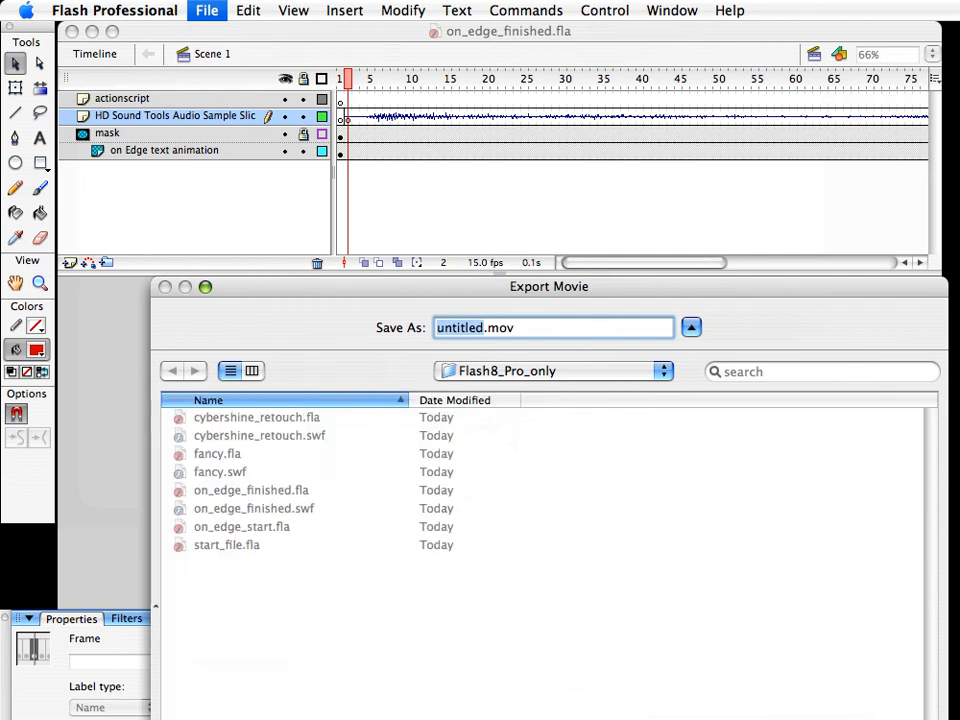
drag(355, 287, 366, 8)
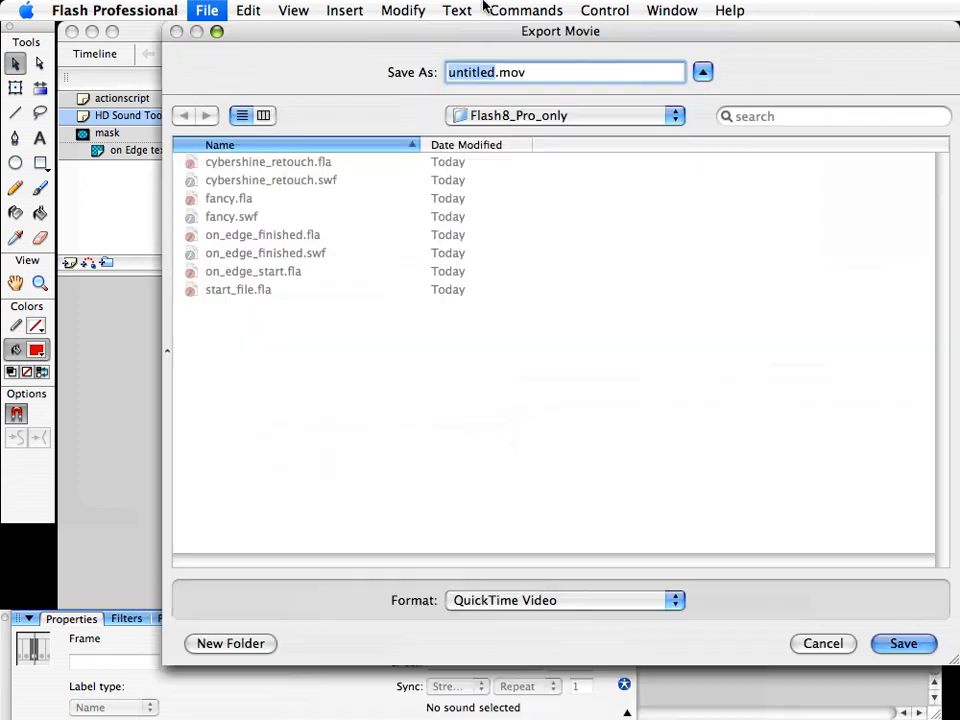
click(535, 601)
click(478, 603)
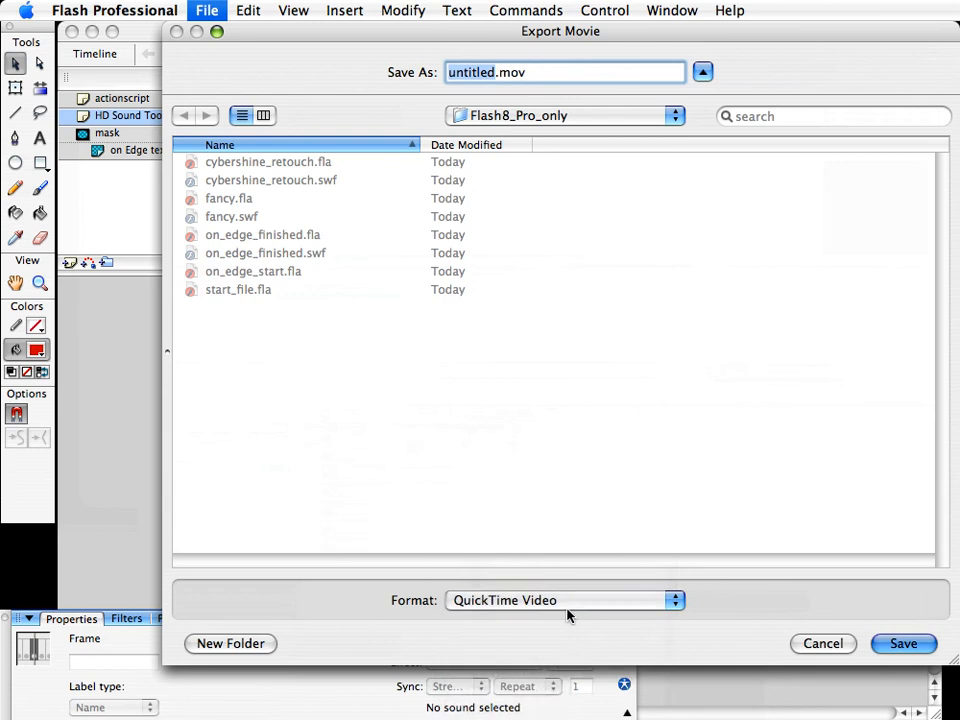
click(568, 603)
click(538, 600)
click(886, 644)
Try QuickTime export settings with the quality at maximum and the format at 24 bit color
drag(750, 439, 228, 168)
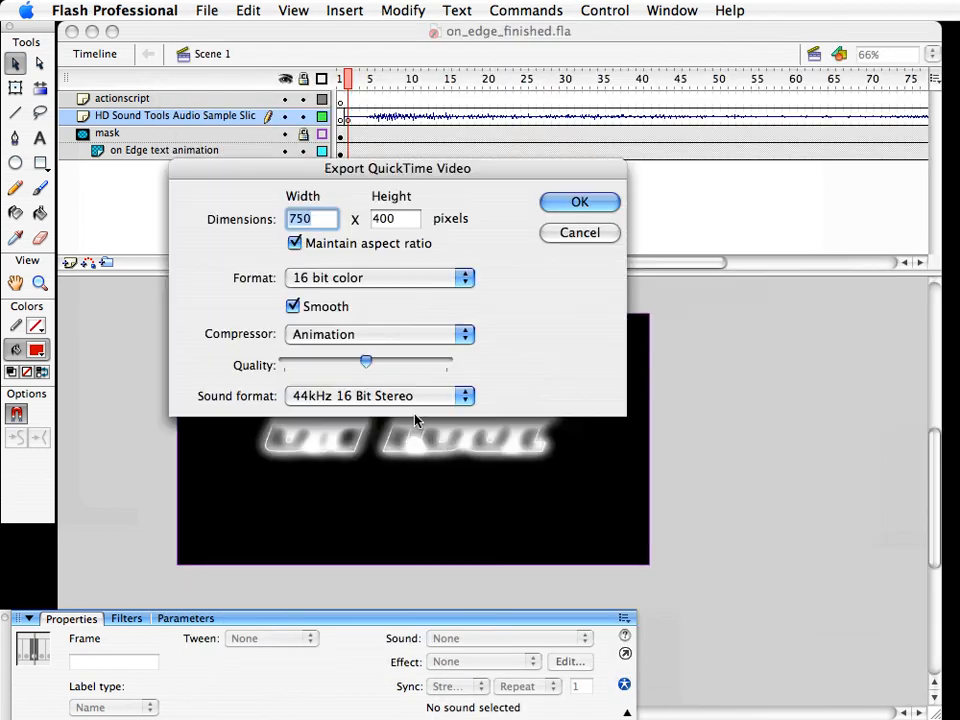
drag(366, 362, 474, 366)
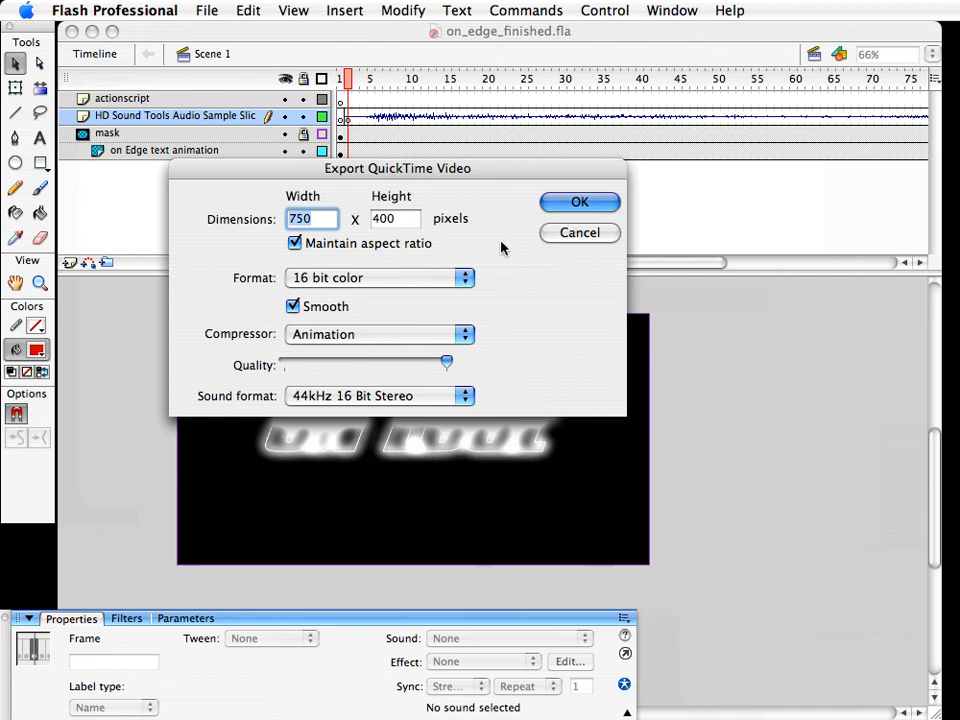
click(330, 281)
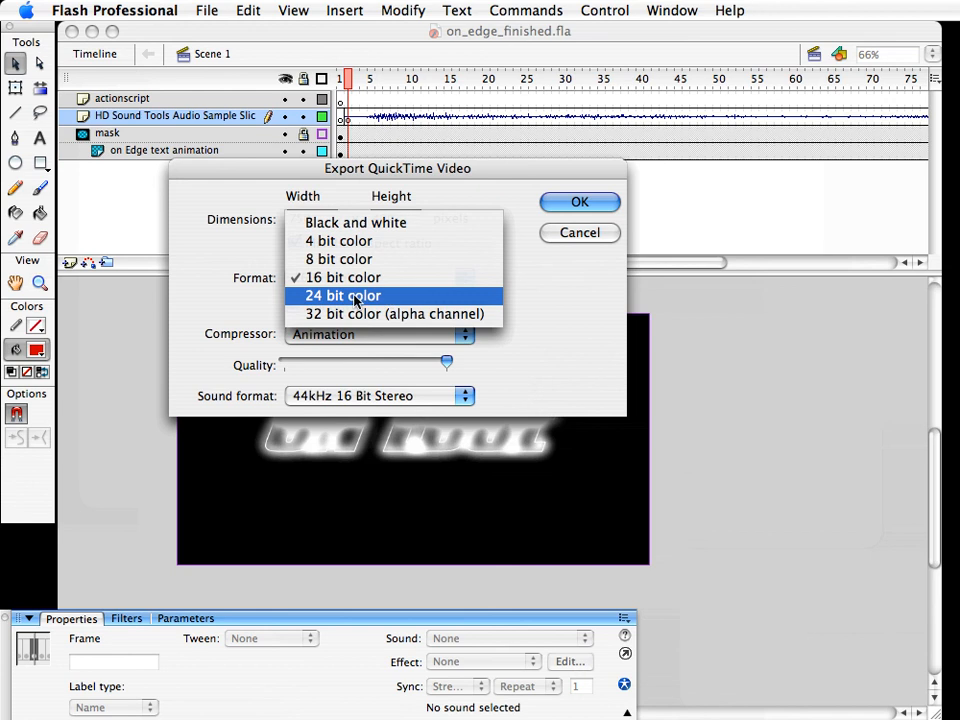
click(362, 296)
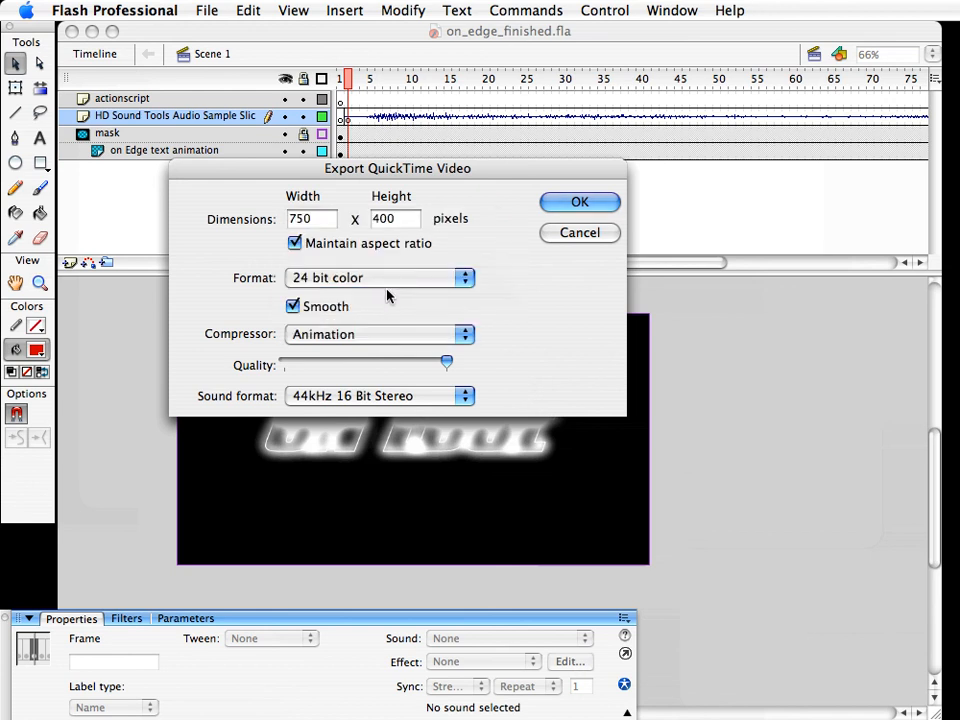
click(600, 202)
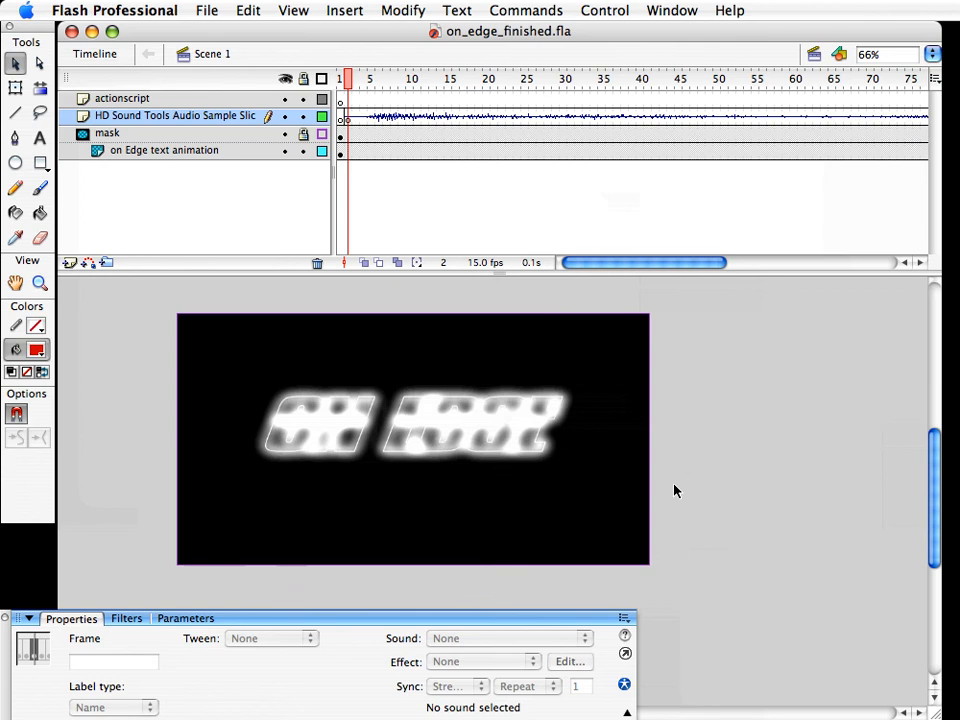
Open the on_edge_text_animation clip for editing and scrub its timeline to about frame 8
click(435, 435)
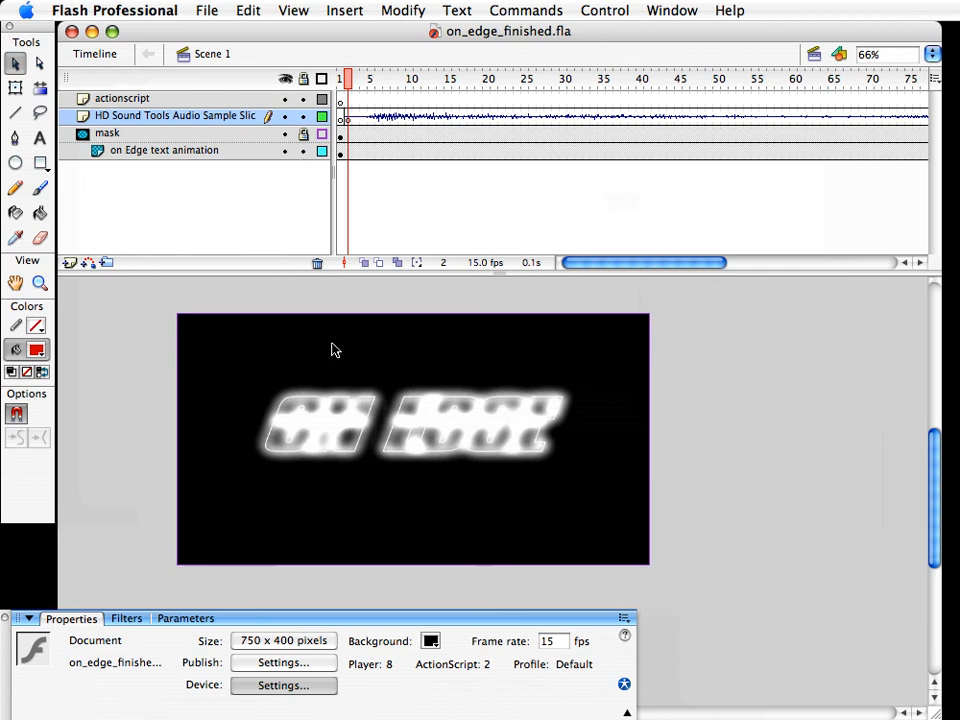
click(362, 437)
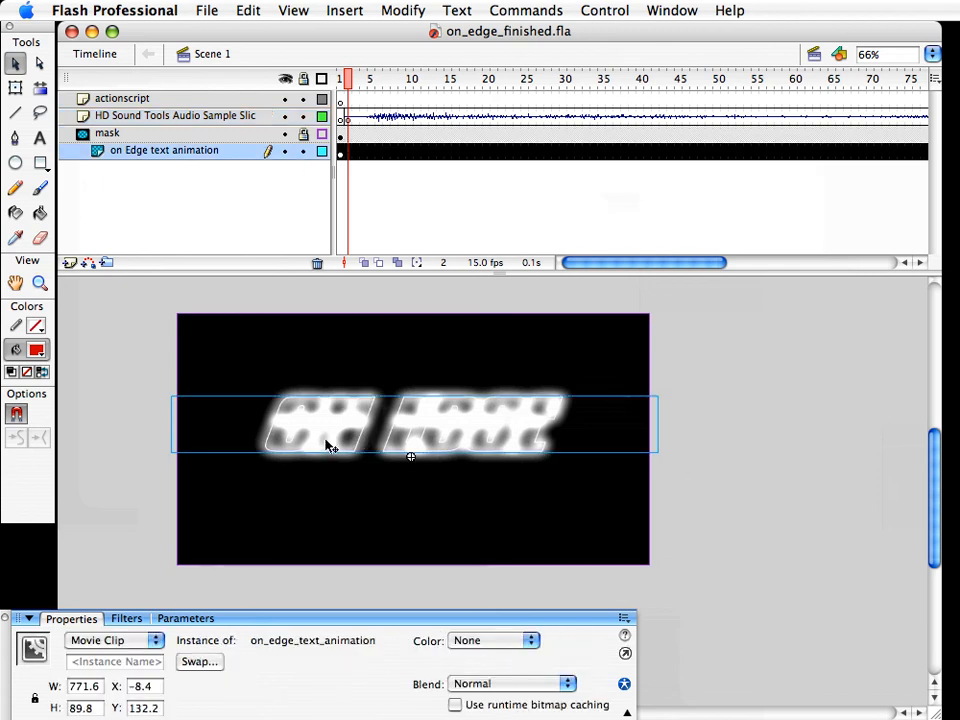
double_click(330, 447)
mouse_move(364, 86)
mouse_down()
mouse_move(654, 99)
mouse_move(521, 117)
mouse_move(840, 148)
mouse_move(922, 145)
mouse_move(701, 139)
mouse_move(588, 155)
mouse_move(925, 148)
mouse_move(78, 157)
mouse_move(396, 186)
mouse_up()
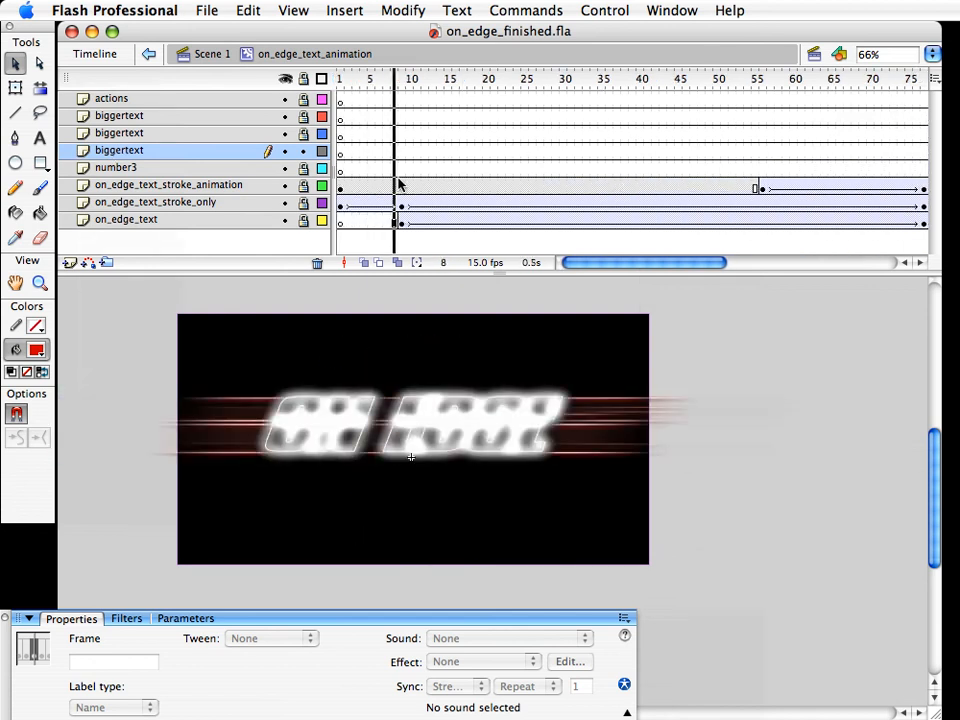
Open the nested on_edge_text_stroke_animation clip, scrub through to frame 62, and return to the on_edge_text_animation clip
click(340, 404)
double_click(343, 400)
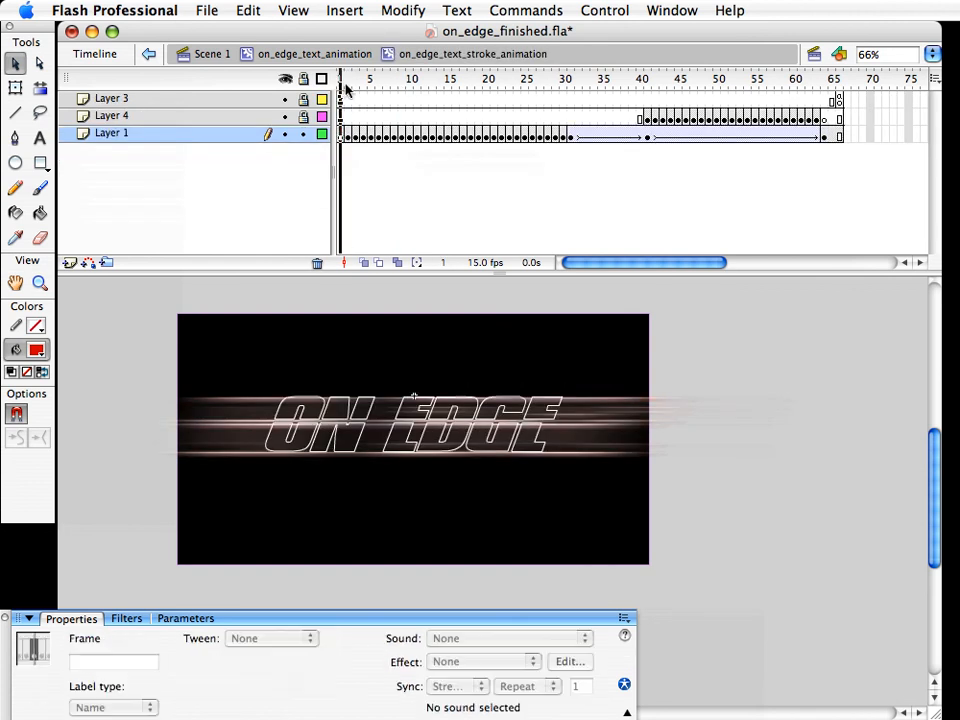
drag(346, 90, 803, 122)
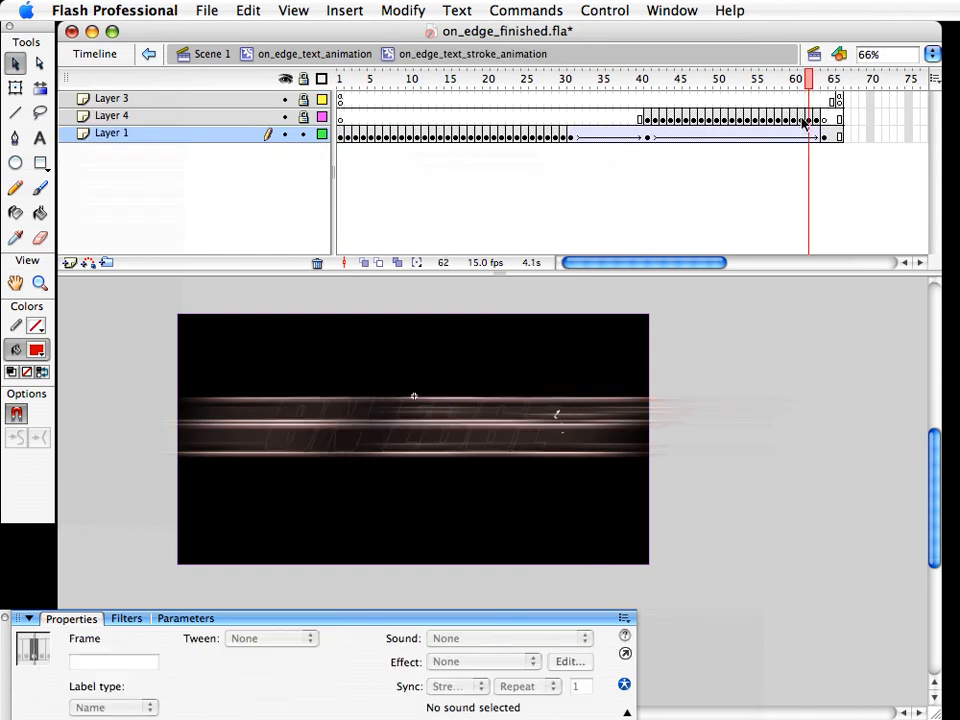
click(330, 53)
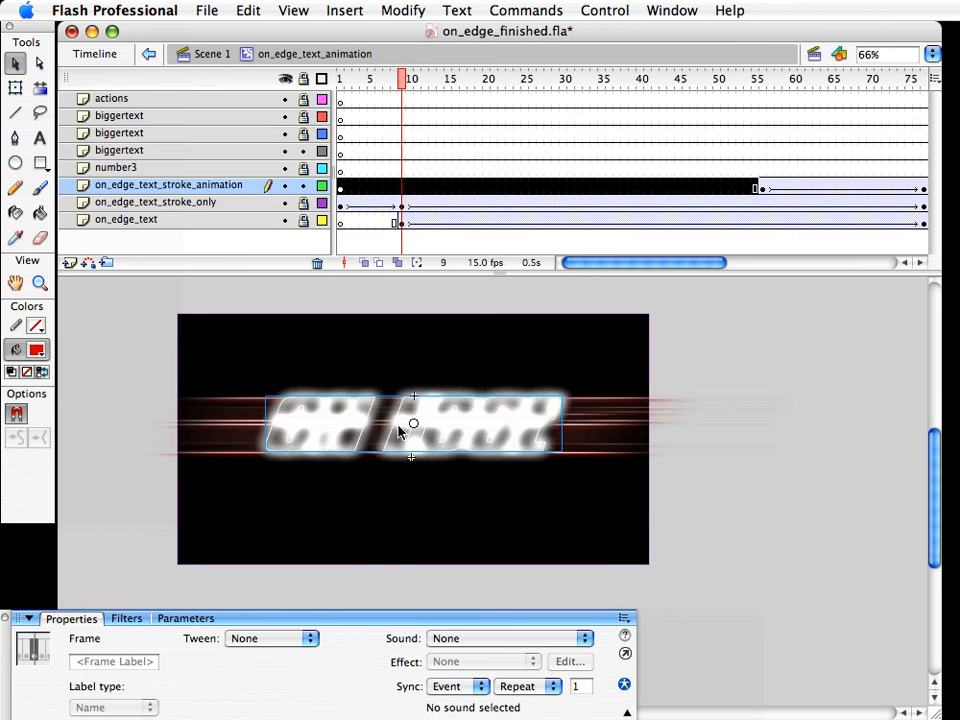
Select the on_edge_text_stroke_animation instance and view the settings of its Glow filter
click(348, 406)
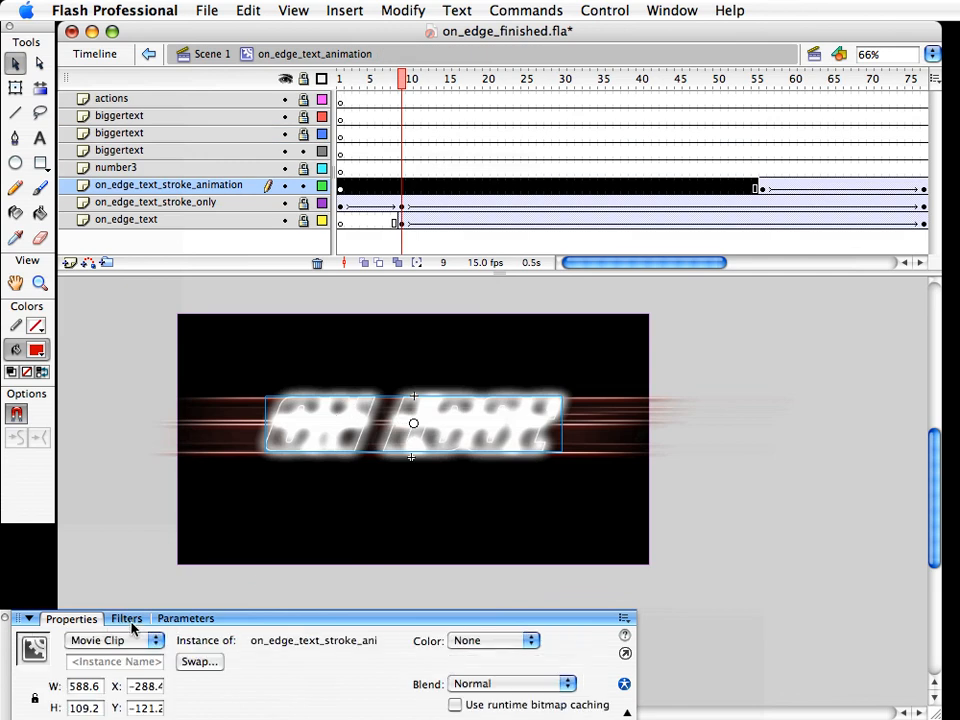
click(112, 641)
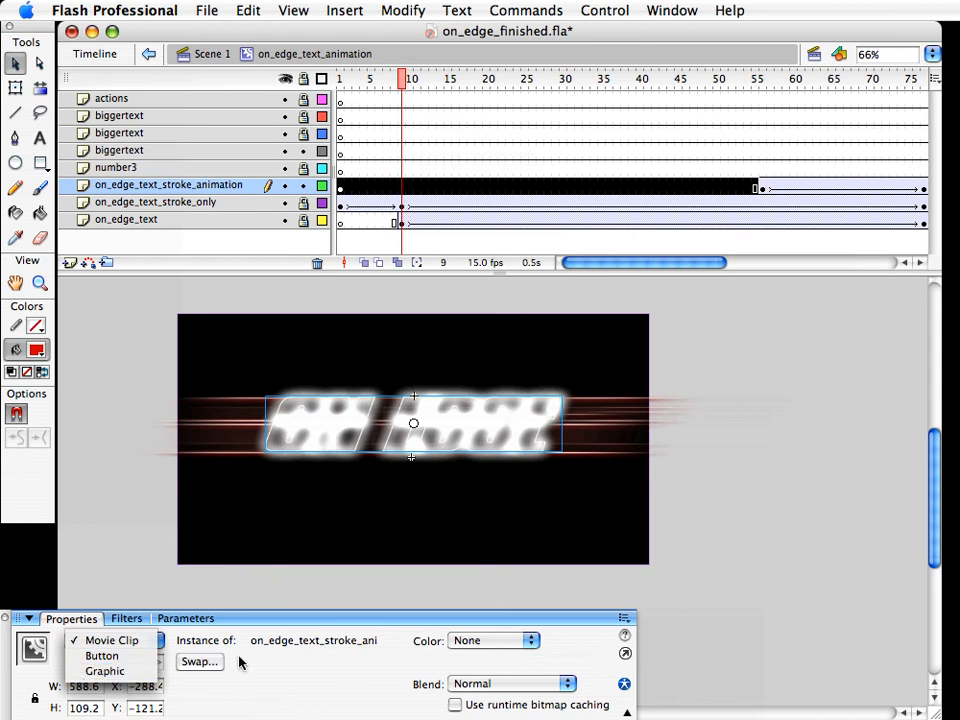
click(131, 622)
click(128, 619)
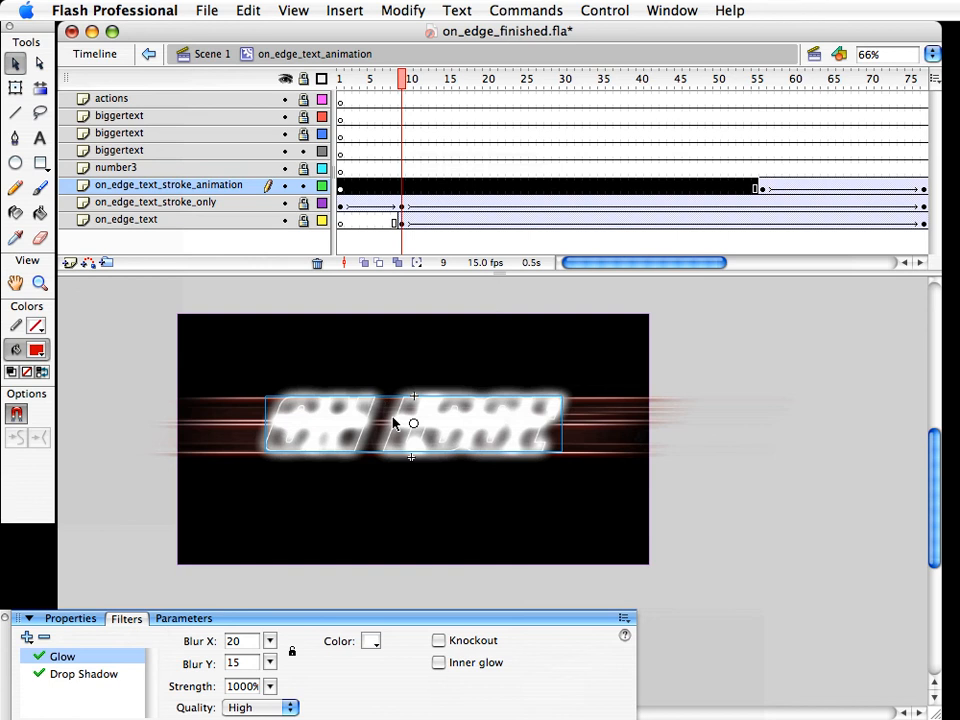
Scrub the on_edge_text_animation timeline to frame 57, play the animation, and save the file
drag(405, 79, 771, 98)
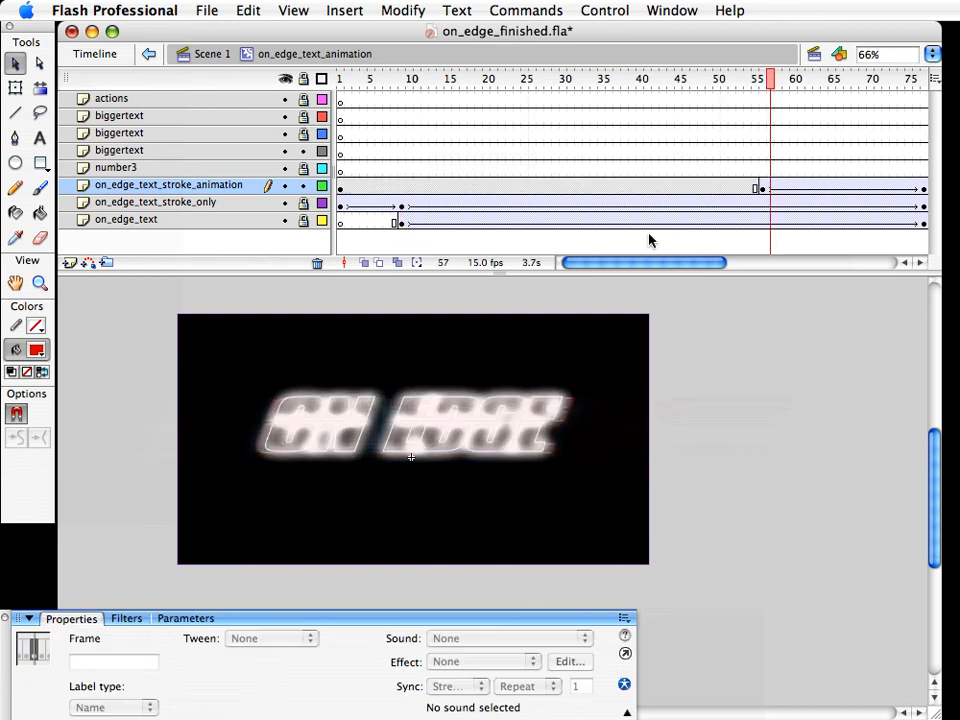
drag(636, 264, 643, 266)
key(Return)
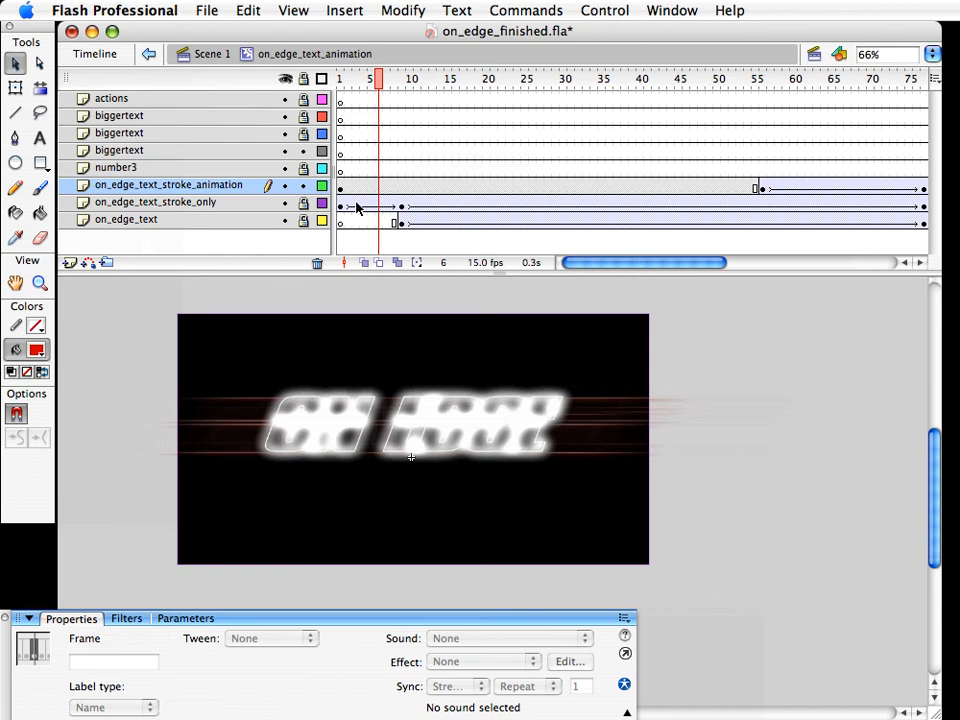
key(super+s)
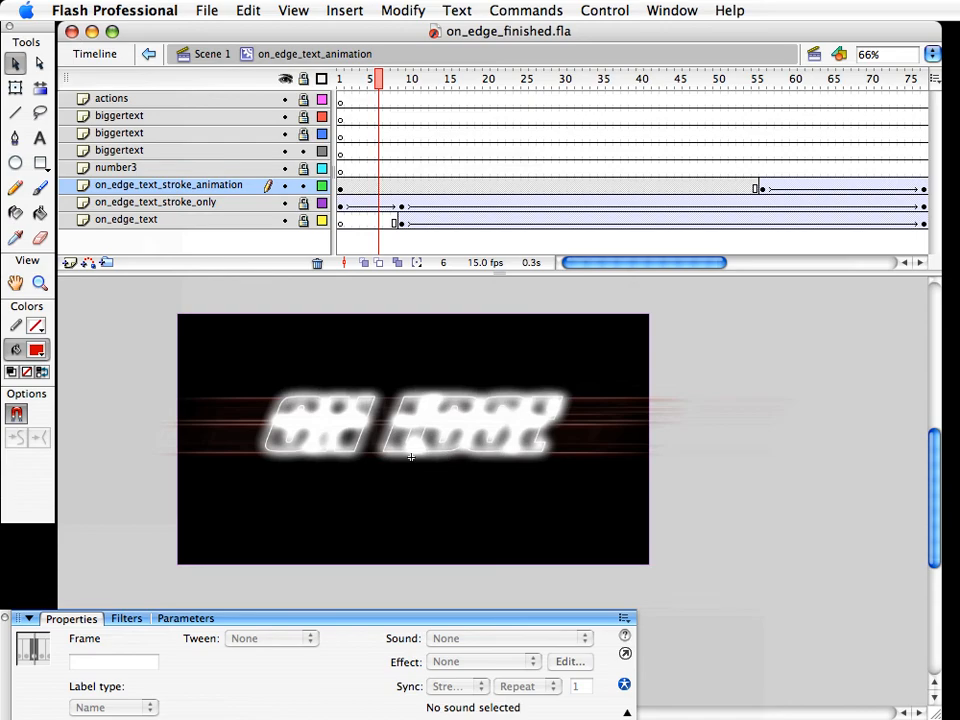
Hide Flash, switch to Safari, look through the Go Media vector packs page, and close it
key(super+h)
click(549, 491)
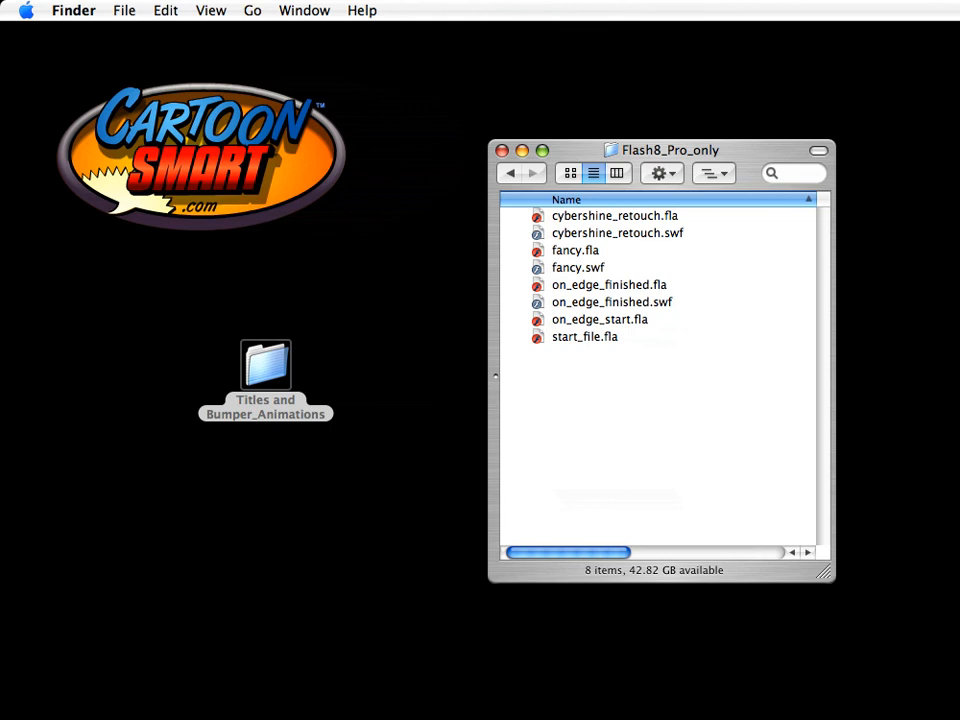
key(super+Tab)
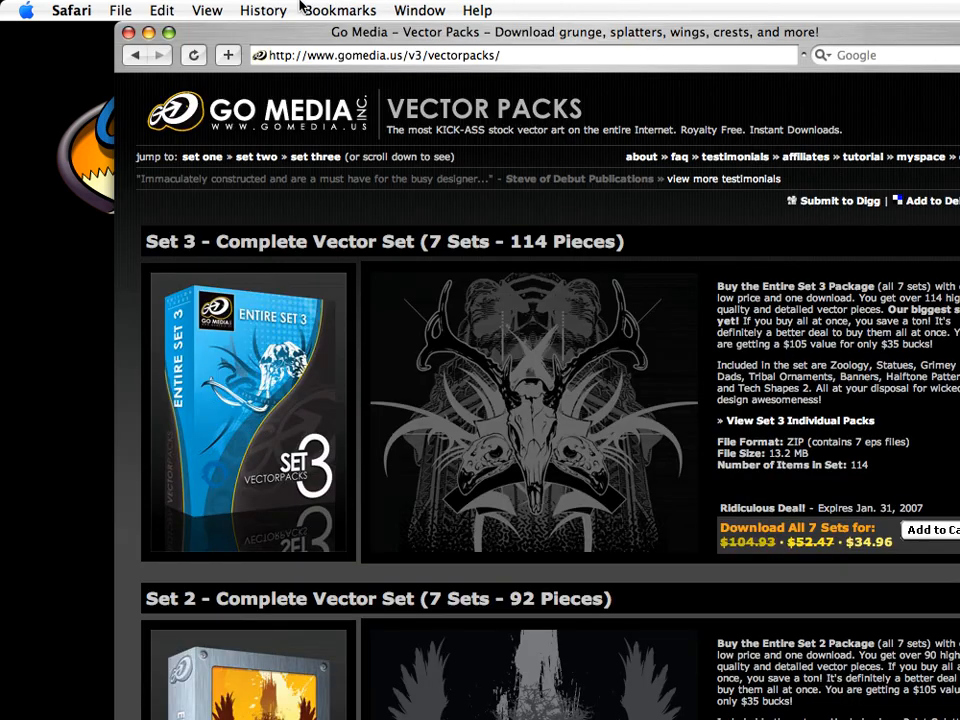
scroll(466, 578, down, 5)
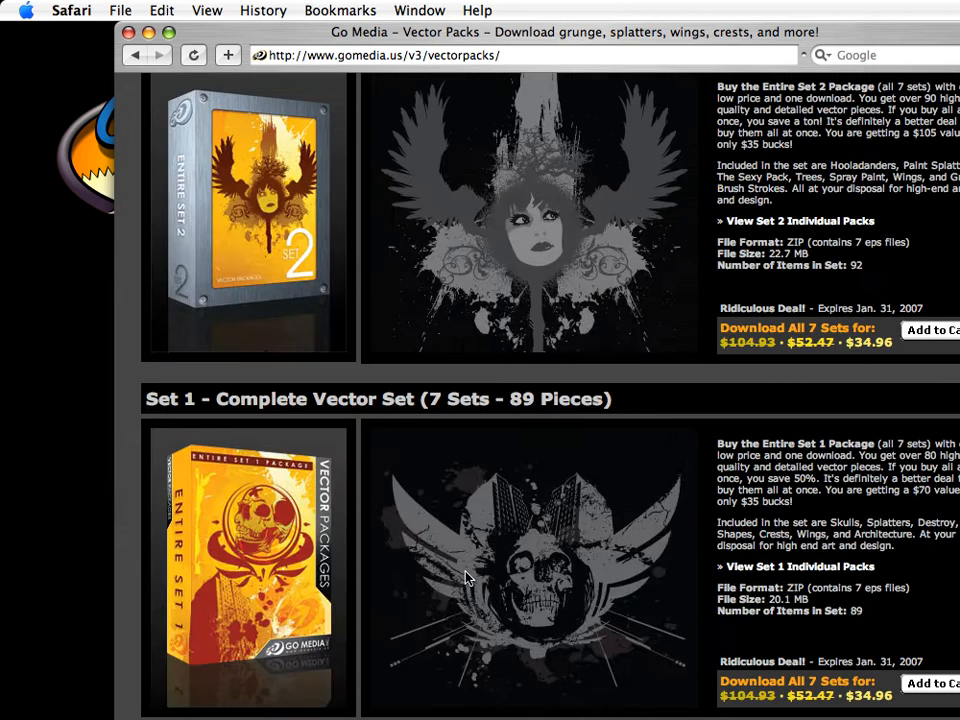
scroll(466, 585, up, 5)
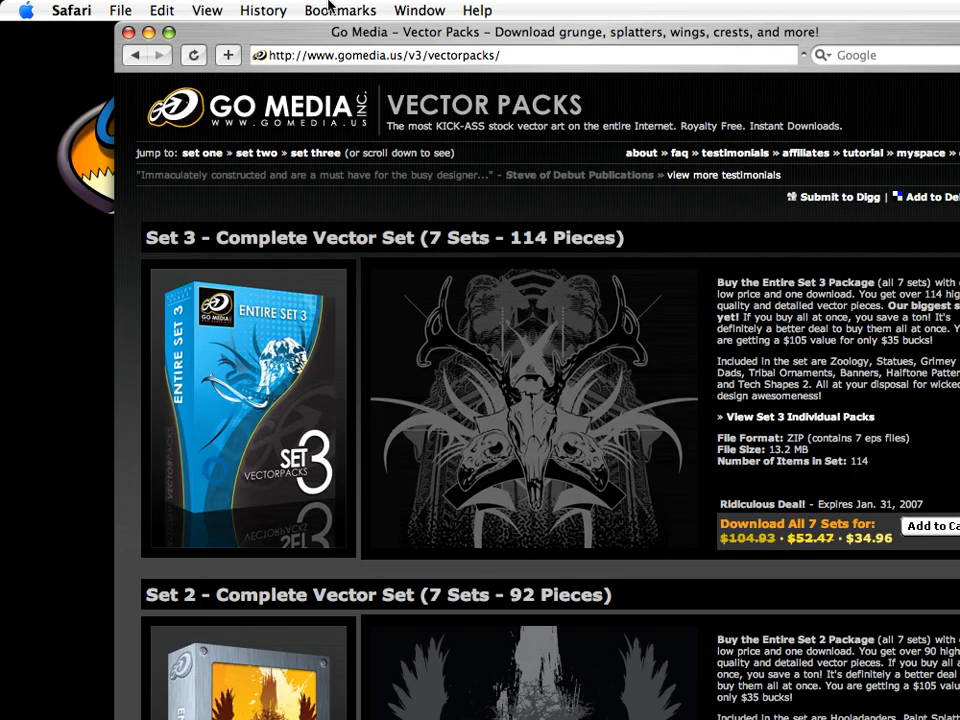
click(128, 32)
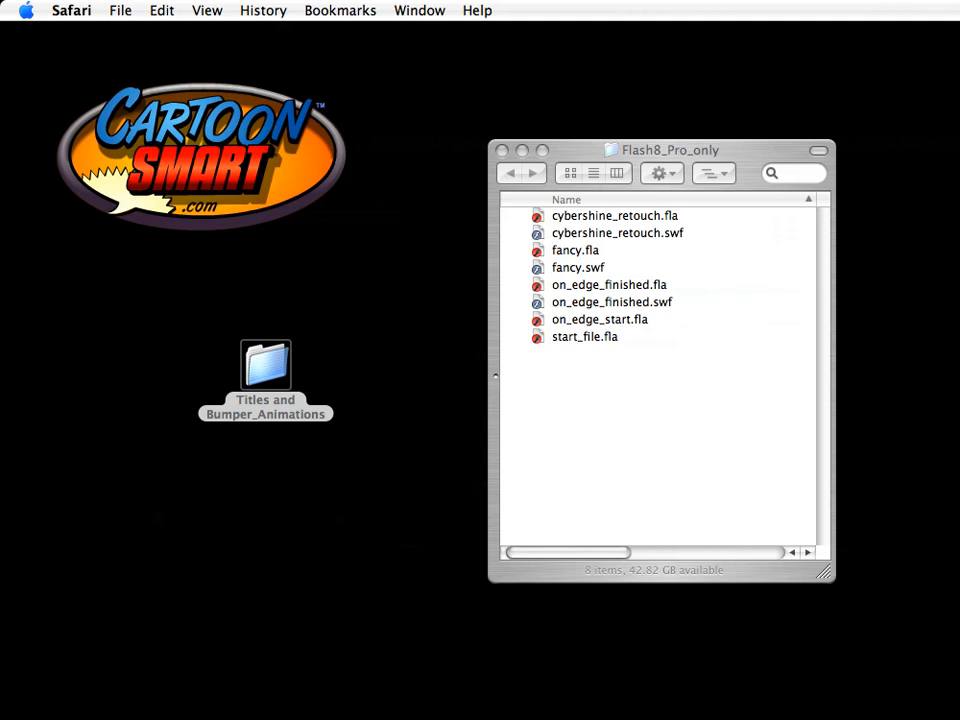
View and close the HD Sound Tools website, and go back to the Titles_Part4 folder in Finder
drag(2, 110, 372, 6)
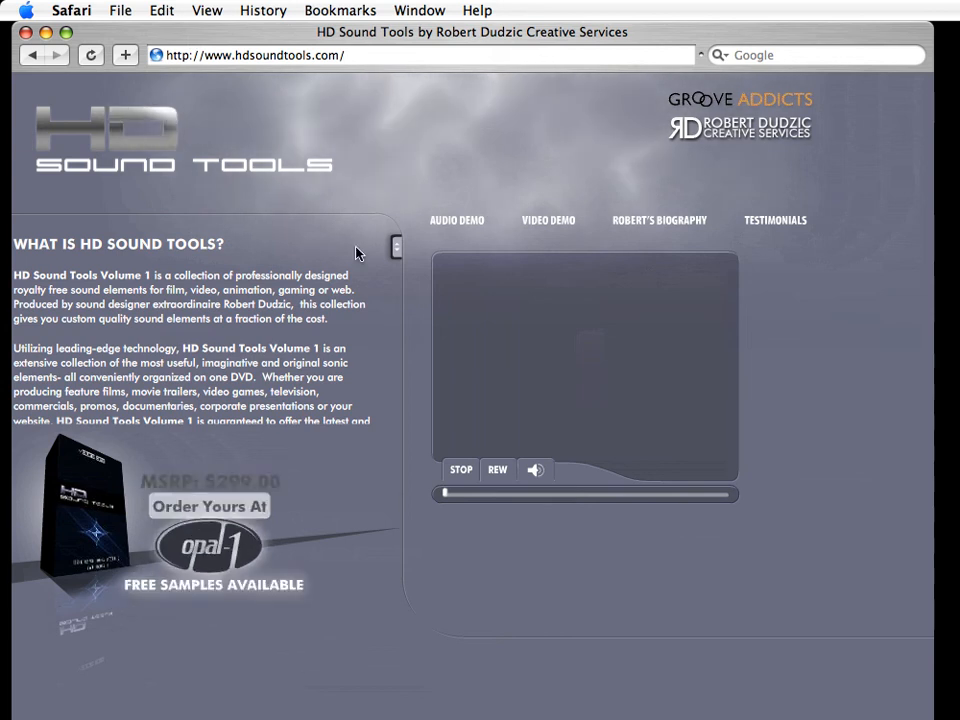
drag(196, 32, 203, 32)
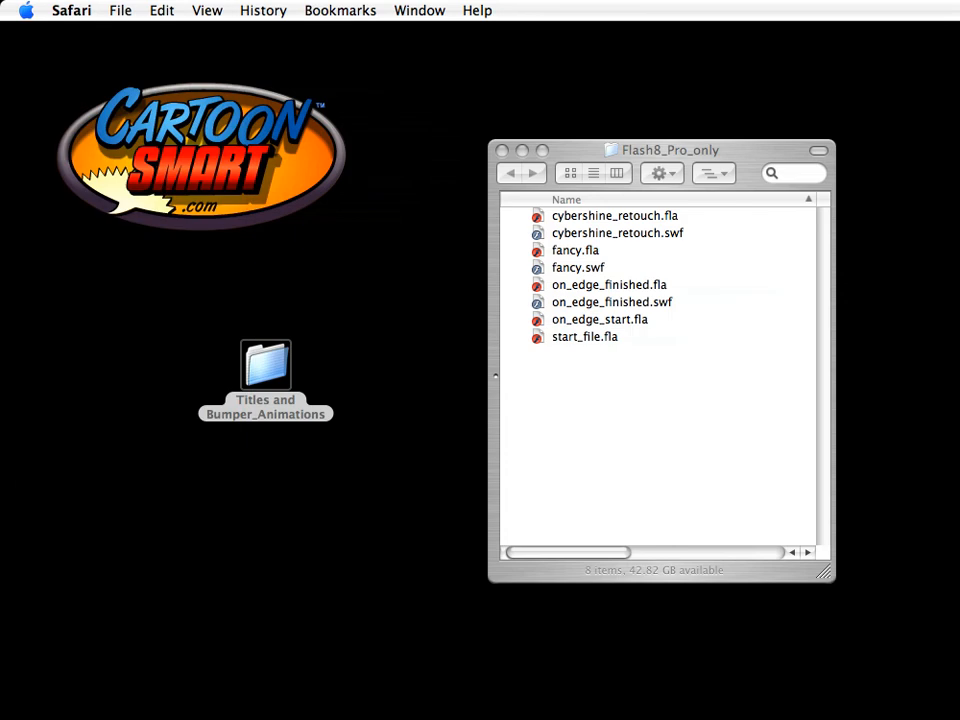
click(724, 443)
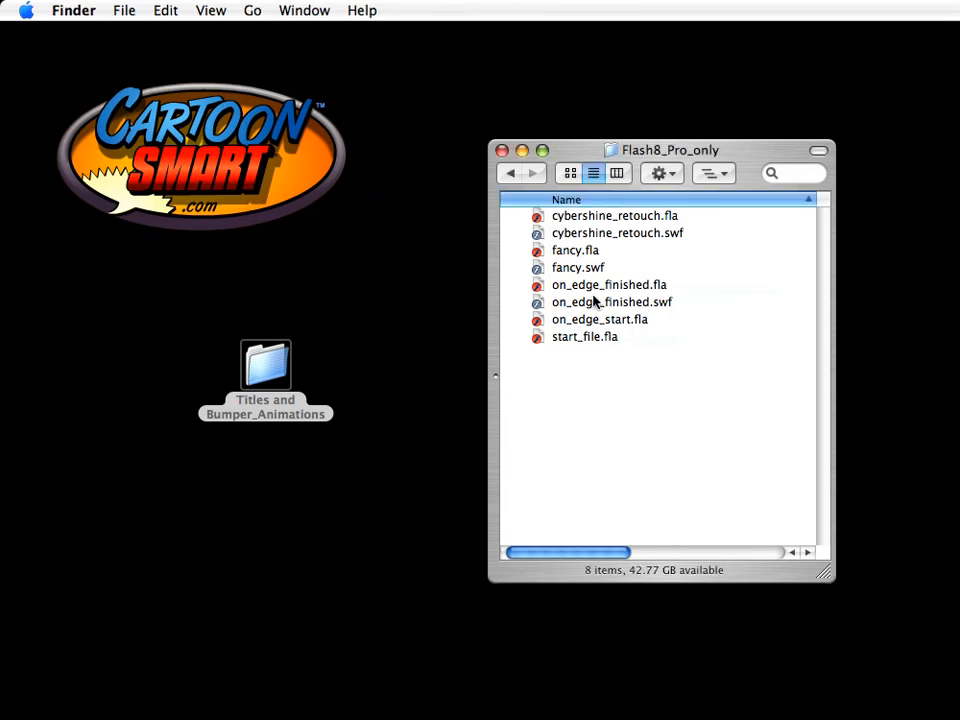
click(511, 174)
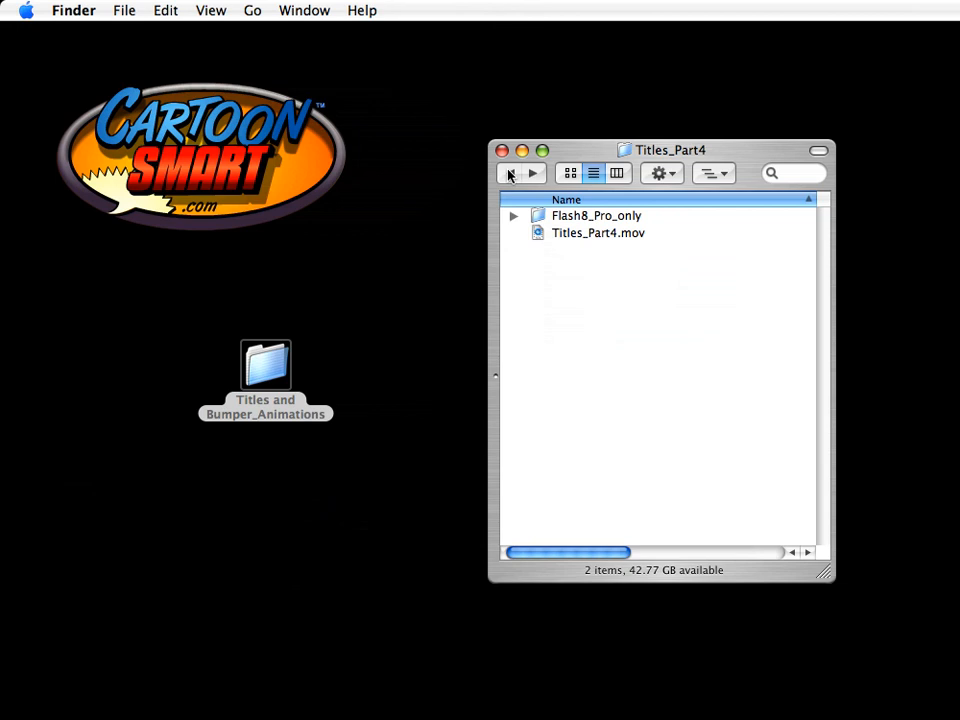